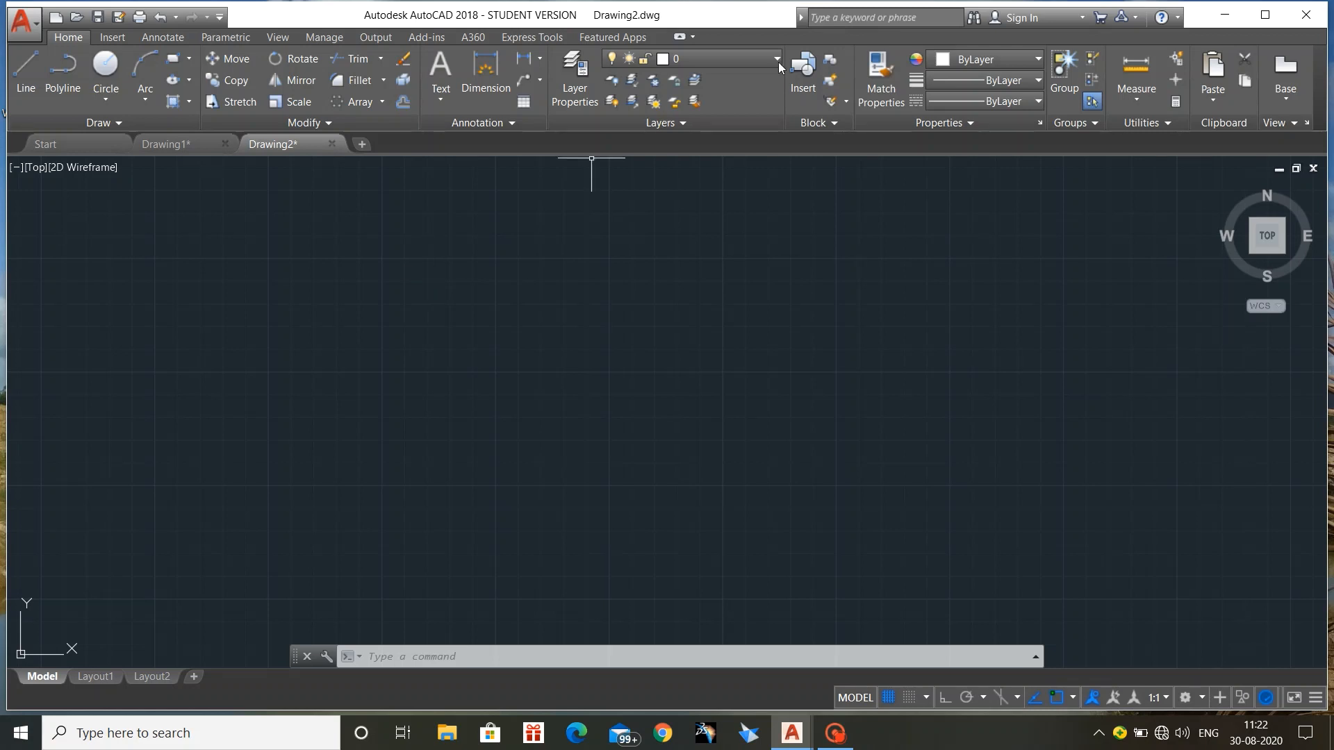
Start inserting an empty table that uses the Standard table style
{"action": "left_click", "coordinate": [160, 37]}
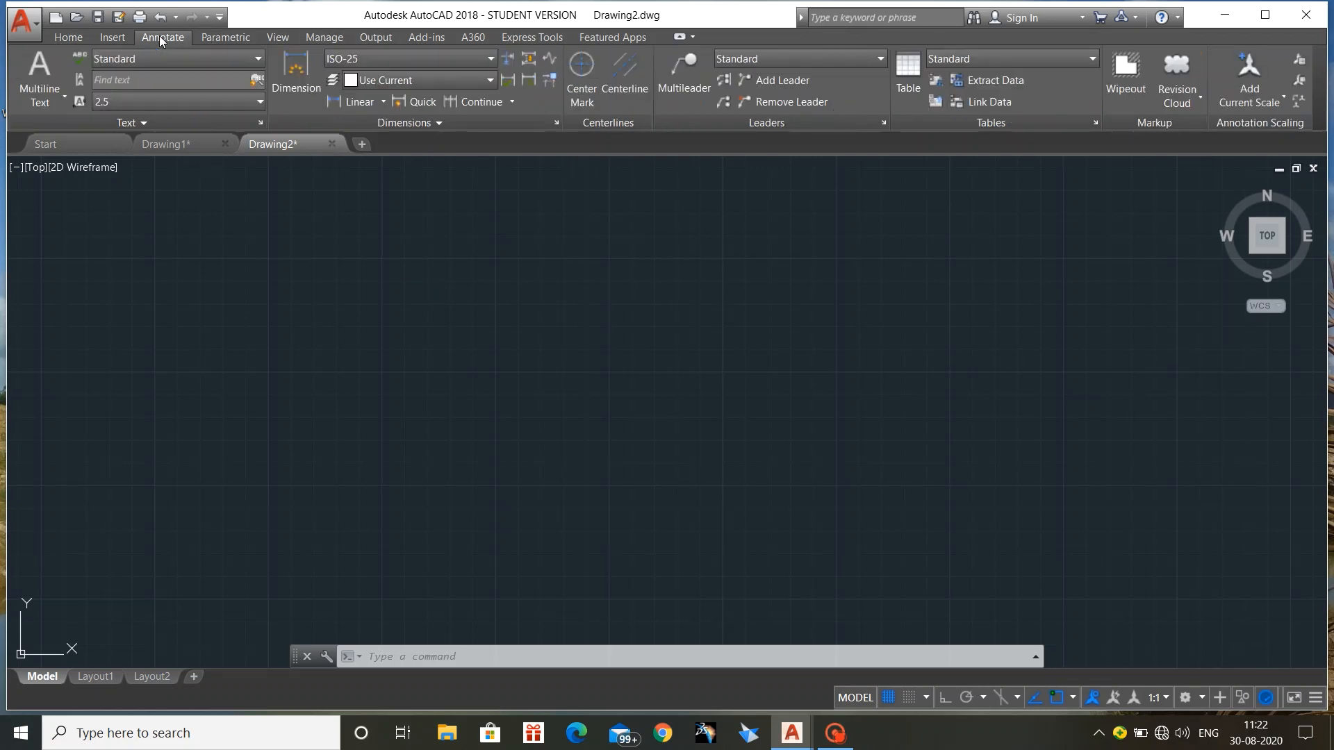
{"action": "left_click", "coordinate": [916, 69]}
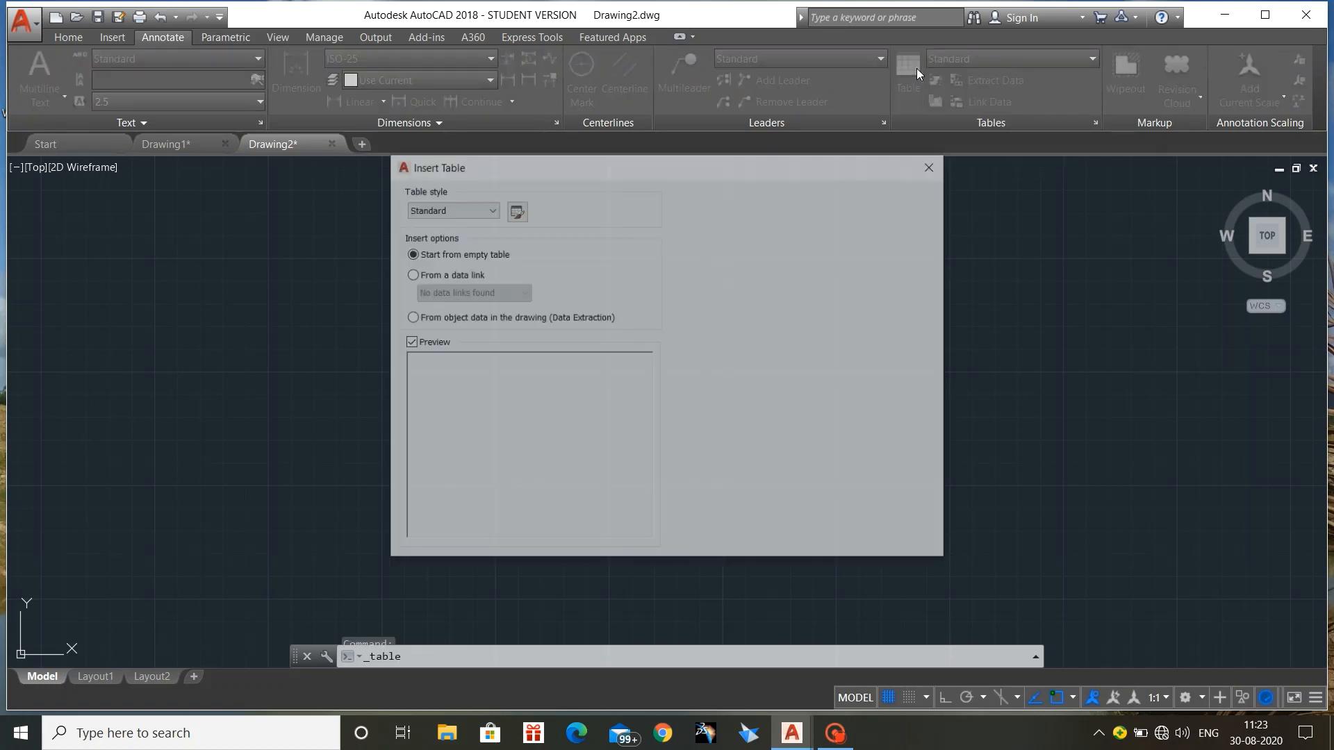
{"action": "left_click", "coordinate": [485, 209]}
{"action": "left_click", "coordinate": [445, 220]}
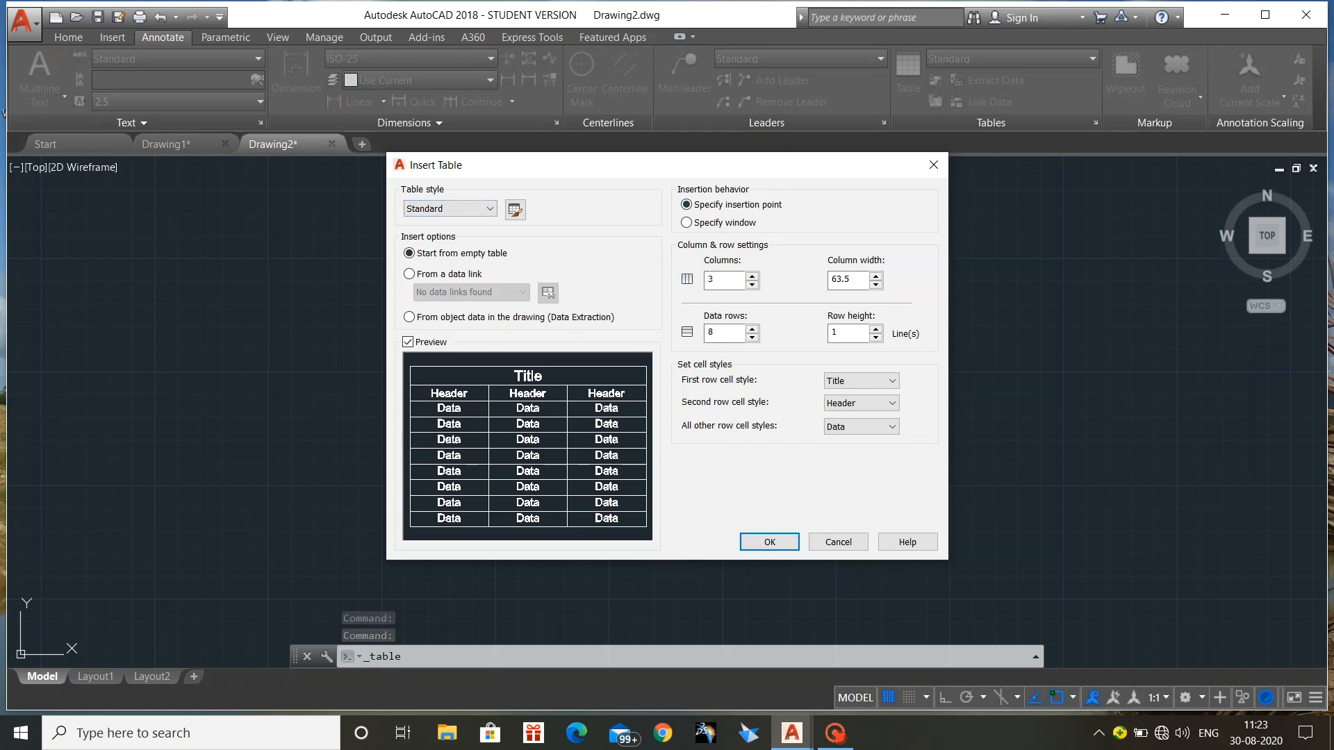
{"action": "left_click", "coordinate": [726, 280]}
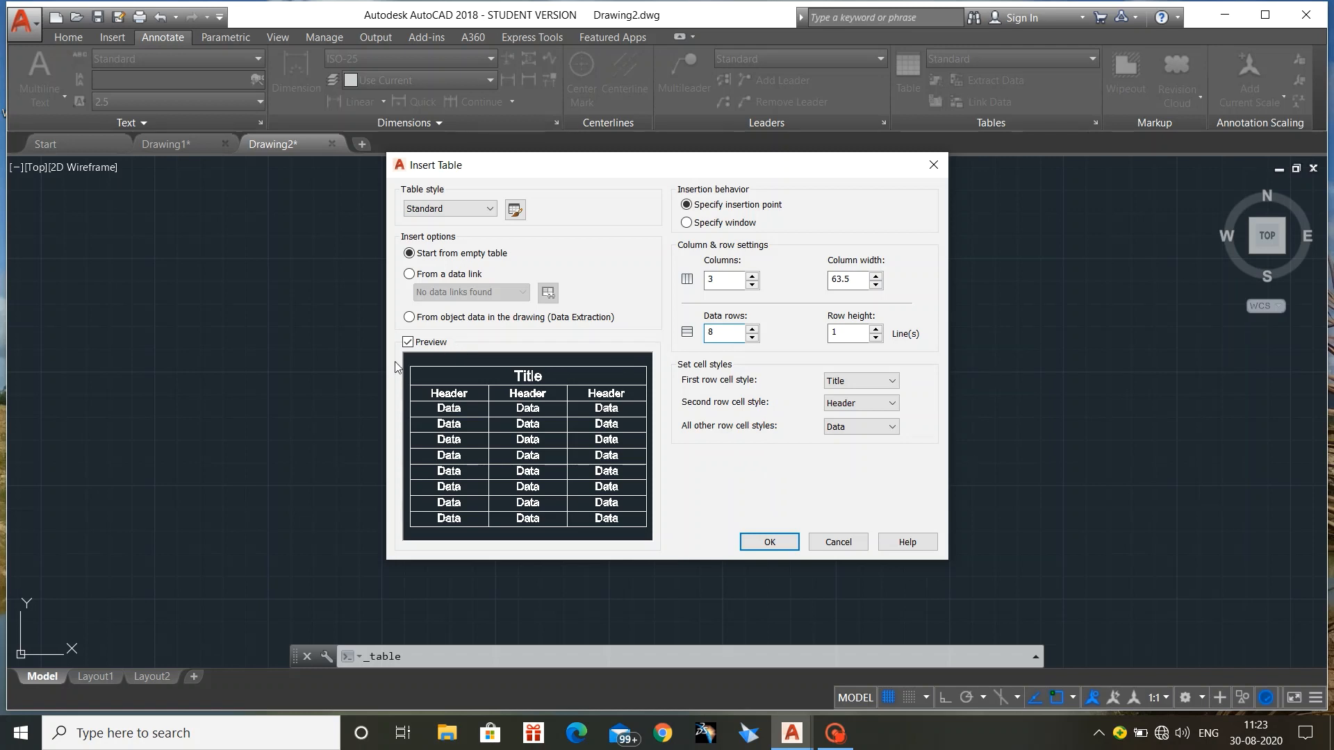
Try the Header cell style for the first row, then restore it to Title, leaving Header for the second row and Data for the others
{"action": "left_click", "coordinate": [860, 384]}
{"action": "left_click", "coordinate": [847, 418]}
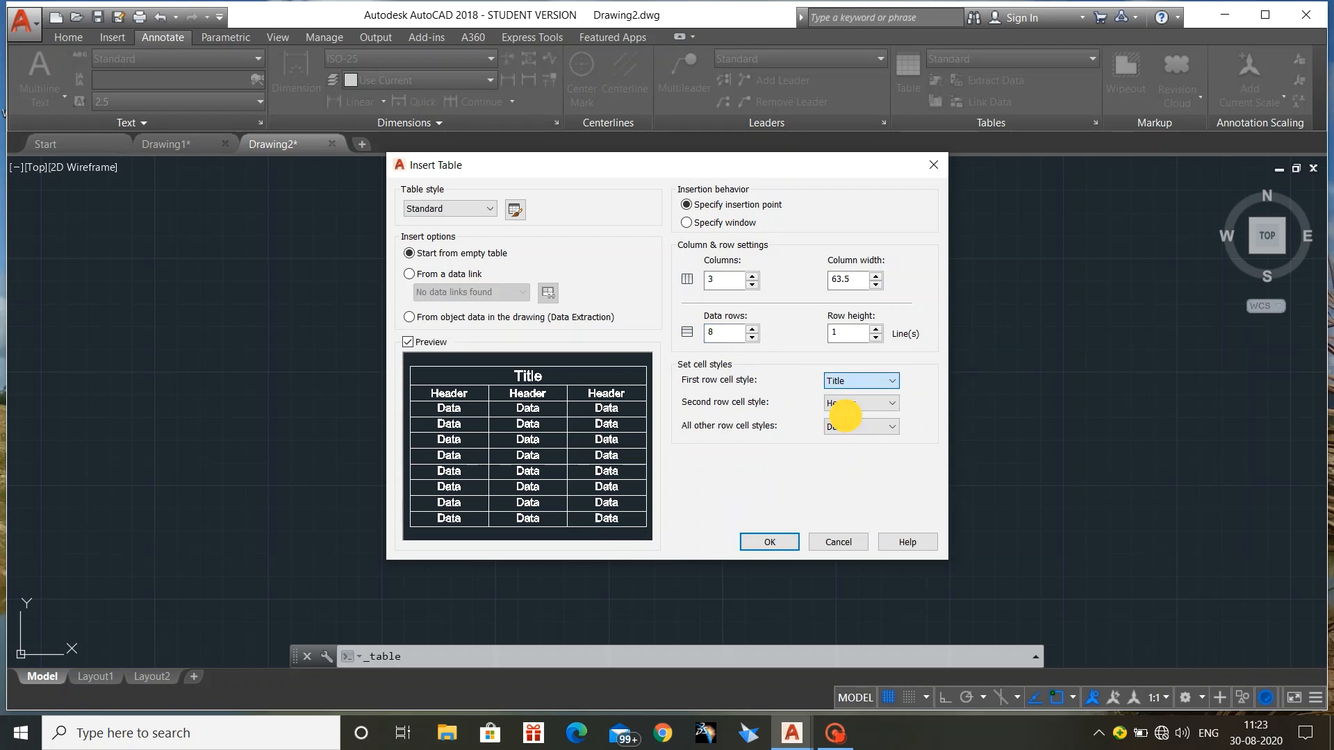
{"action": "left_click", "coordinate": [859, 381]}
{"action": "left_click", "coordinate": [855, 407]}
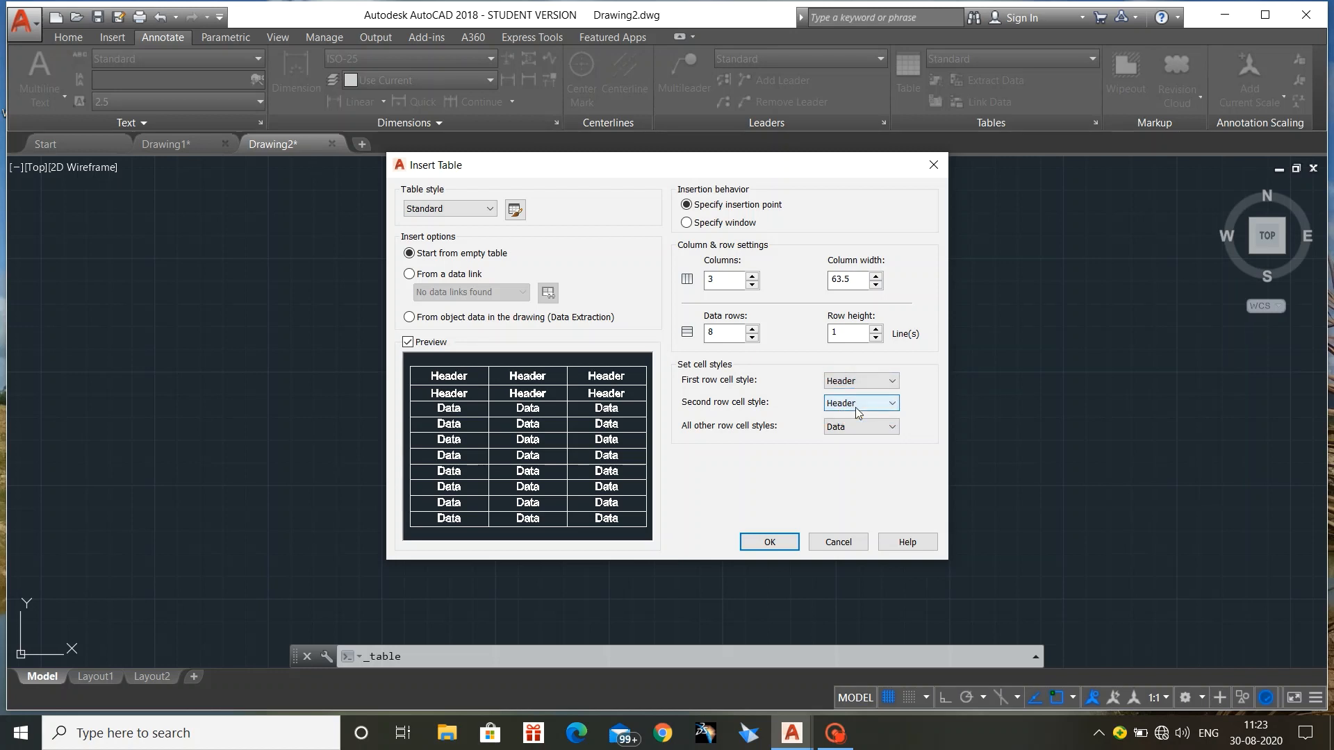
{"action": "left_click", "coordinate": [858, 380]}
{"action": "left_click", "coordinate": [847, 418]}
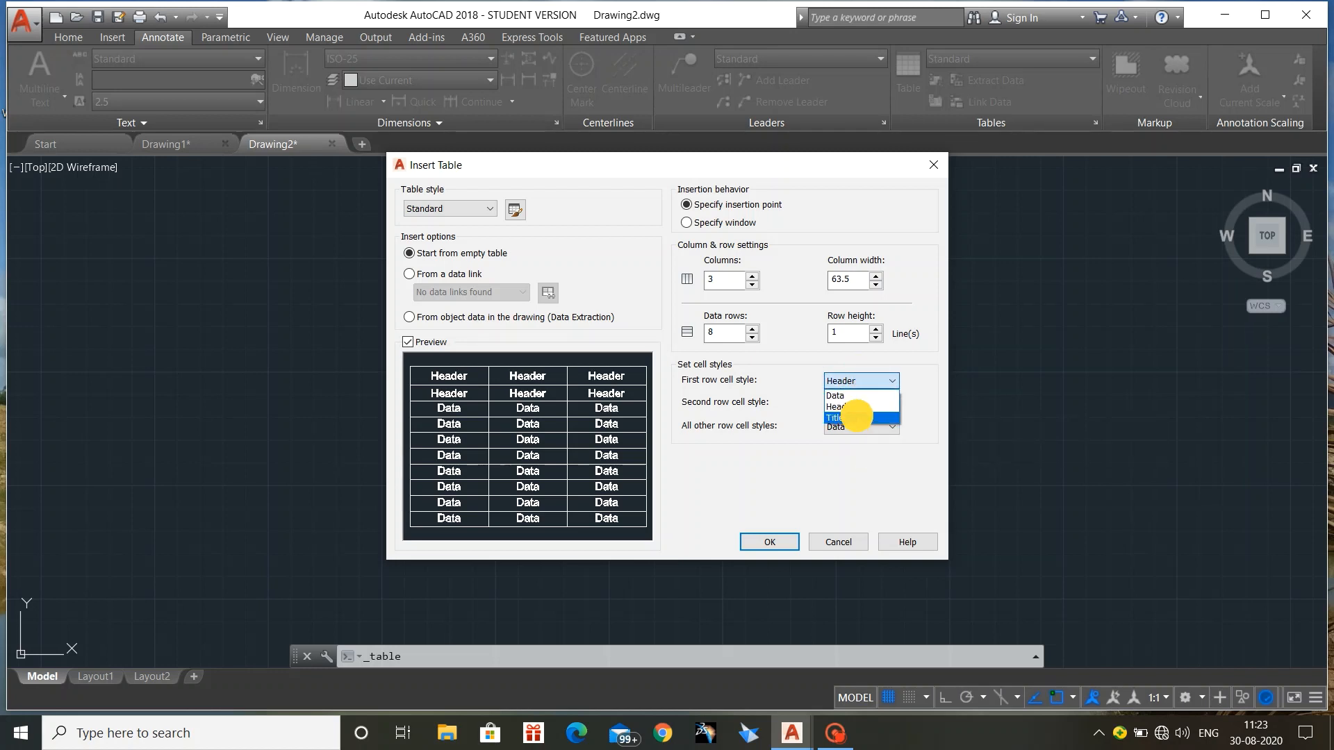
{"action": "left_click", "coordinate": [857, 403]}
{"action": "left_click", "coordinate": [856, 429]}
{"action": "left_click", "coordinate": [855, 429]}
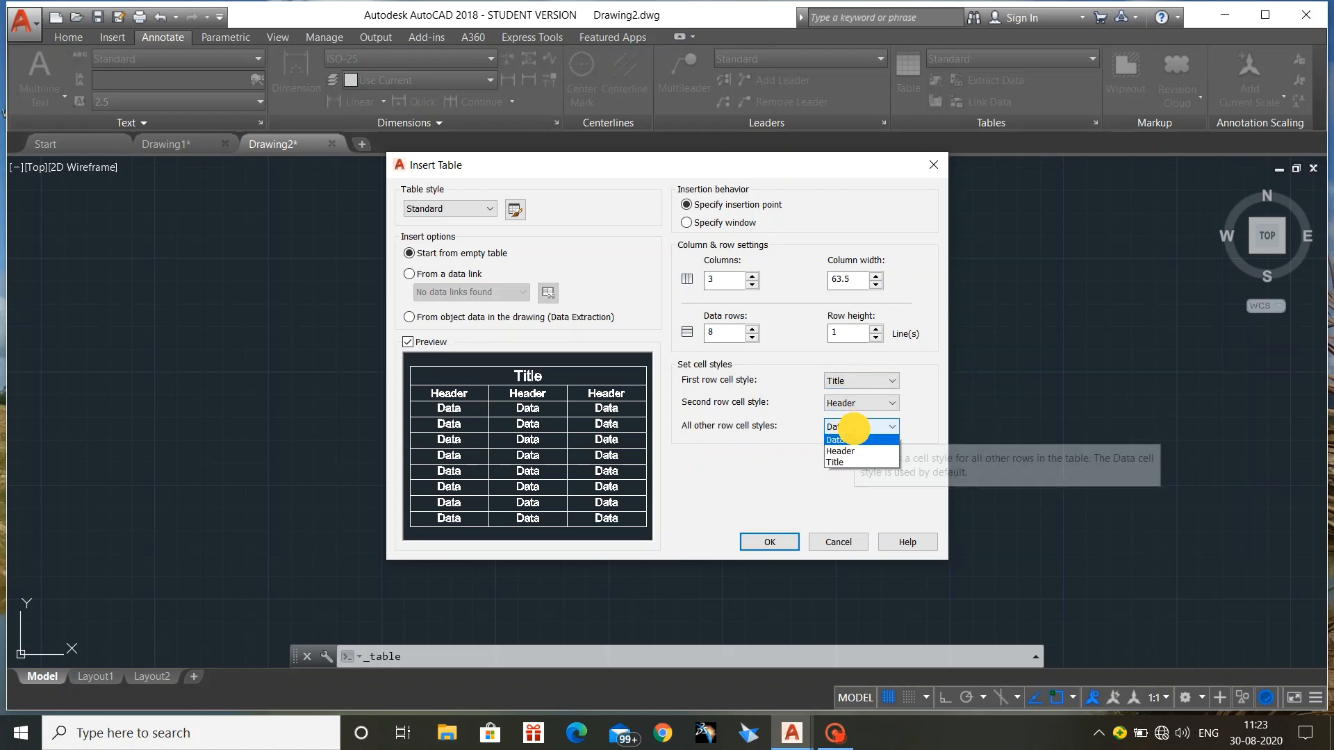
{"action": "left_click", "coordinate": [853, 444]}
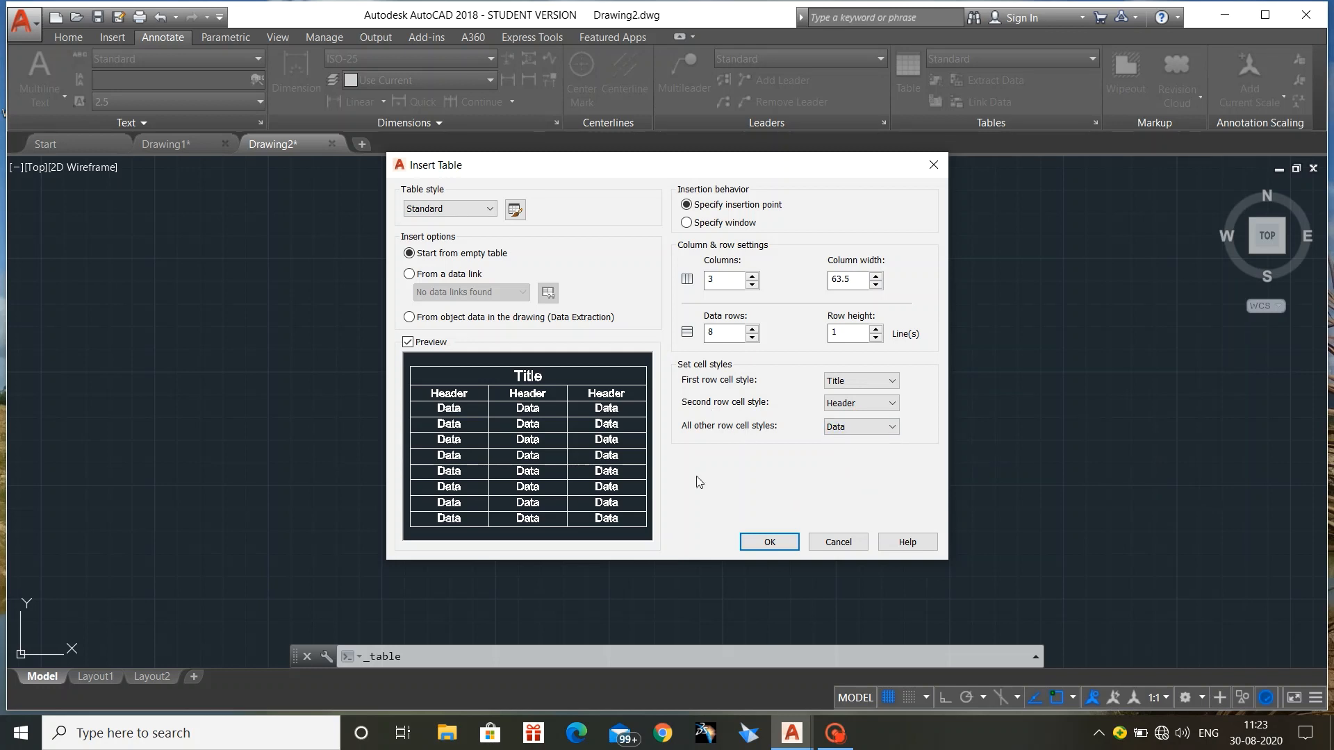
Place the table with 3 columns of width 63.5 and 8 one-line data rows in the drawing, leaving its cells empty
{"action": "left_click", "coordinate": [857, 278]}
{"action": "left_click_drag", "start_coordinate": [858, 279], "coordinate": [820, 277]}
{"action": "left_click_drag", "start_coordinate": [848, 334], "coordinate": [757, 336]}
{"action": "left_click", "coordinate": [769, 542]}
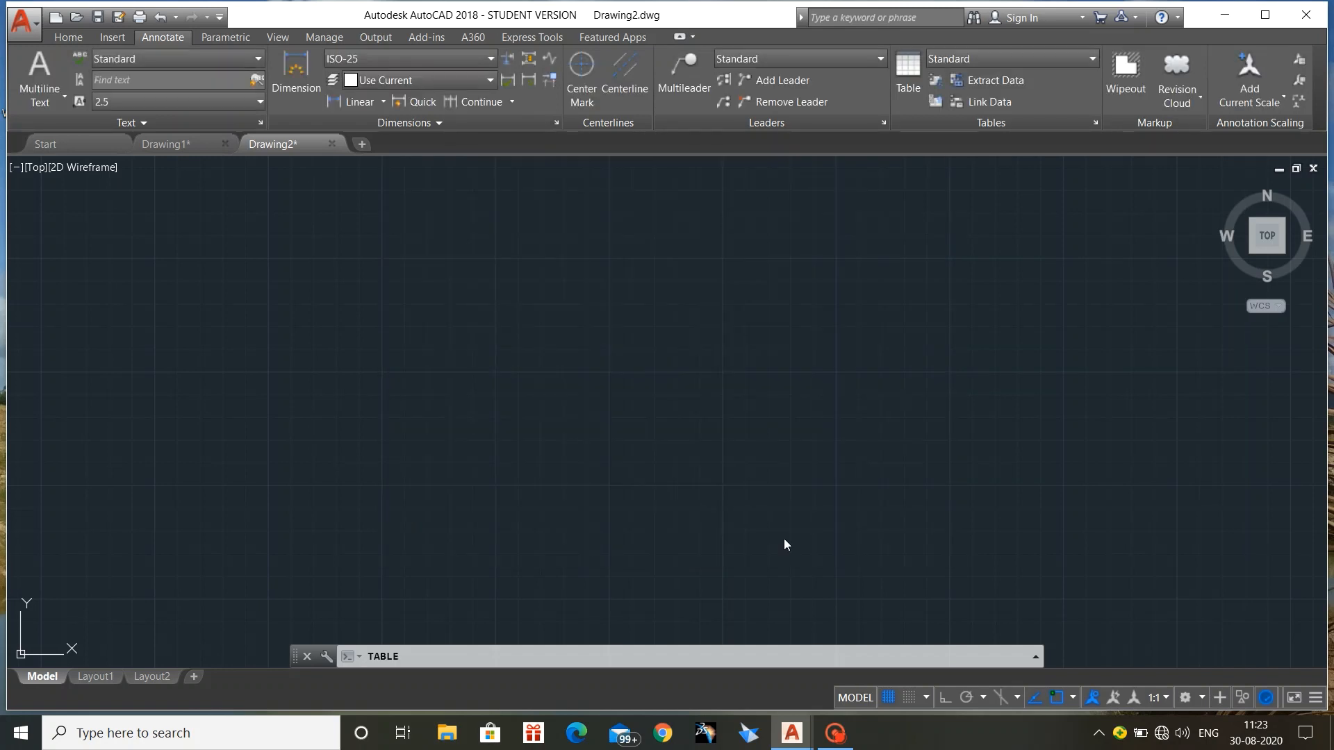
{"action": "scroll", "coordinate": [574, 320], "scroll_direction": "up", "scroll_amount": 8}
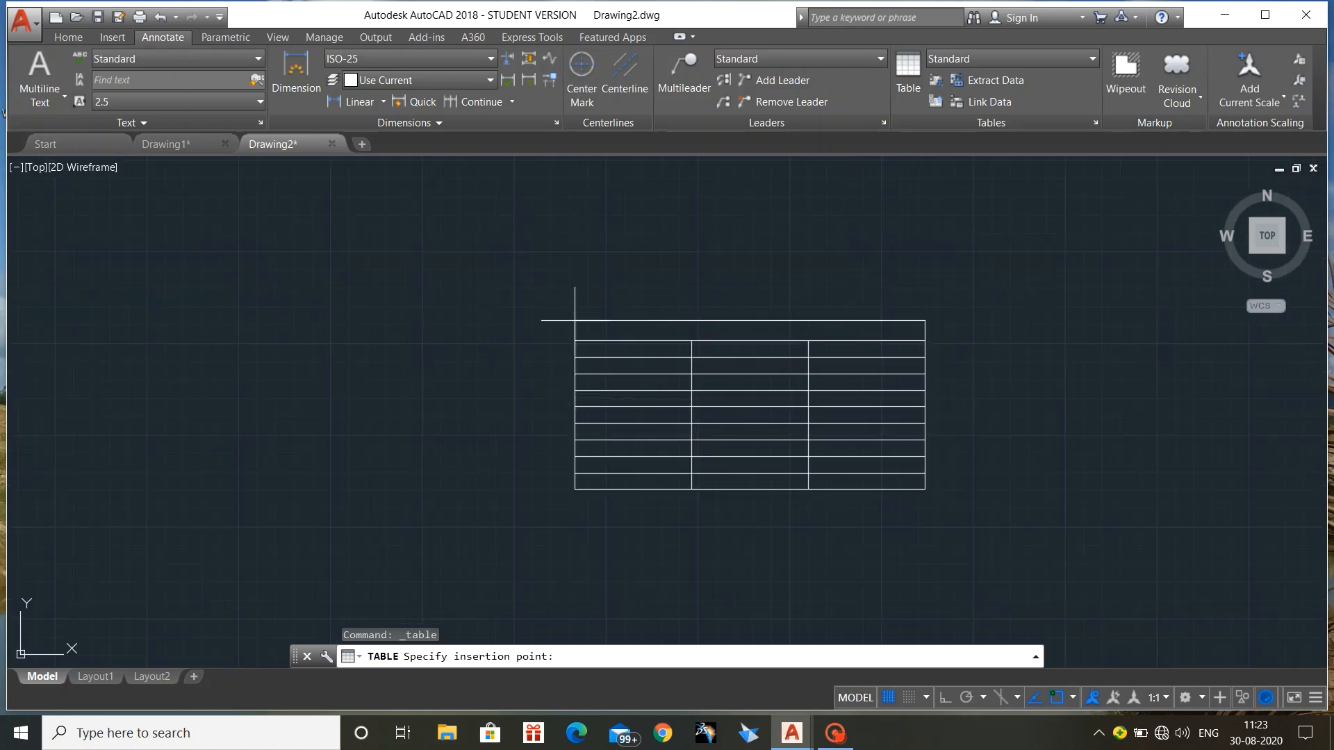
{"action": "middle_click_drag", "start_coordinate": [575, 321], "coordinate": [461, 250]}
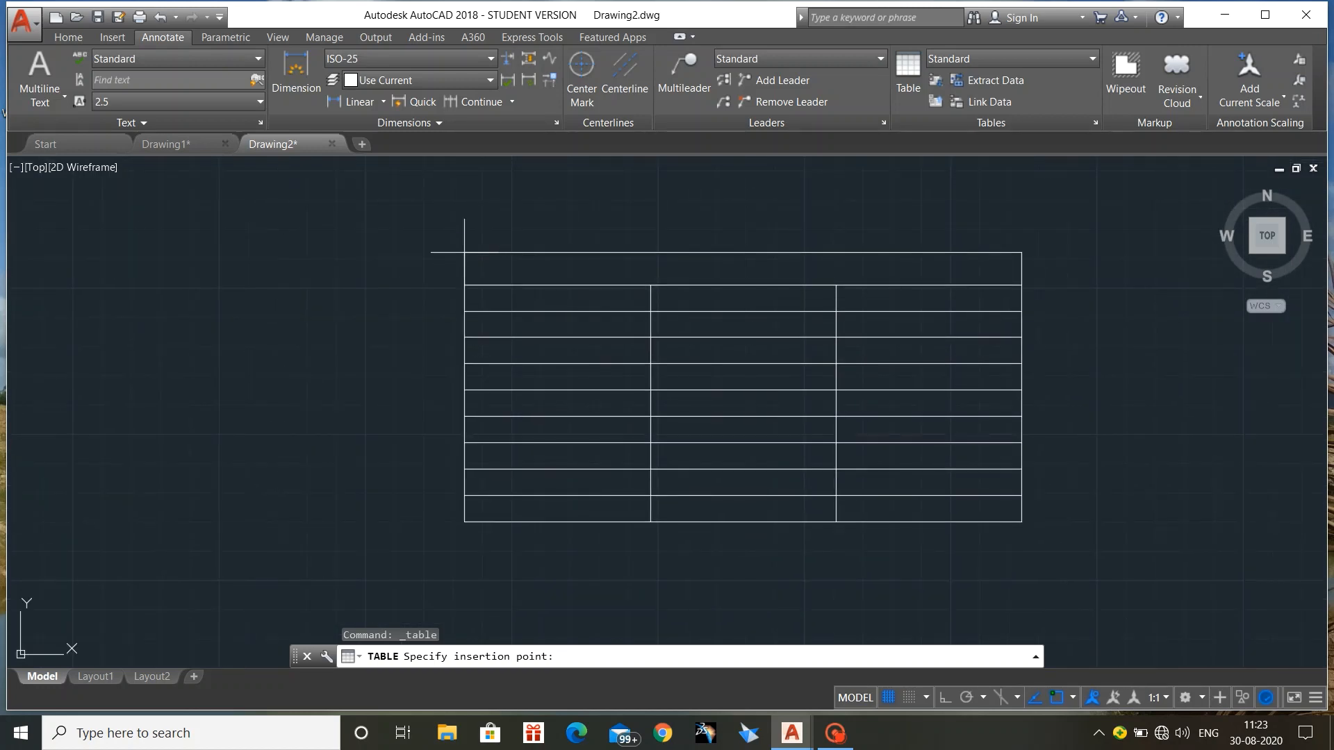
{"action": "left_click", "coordinate": [392, 237]}
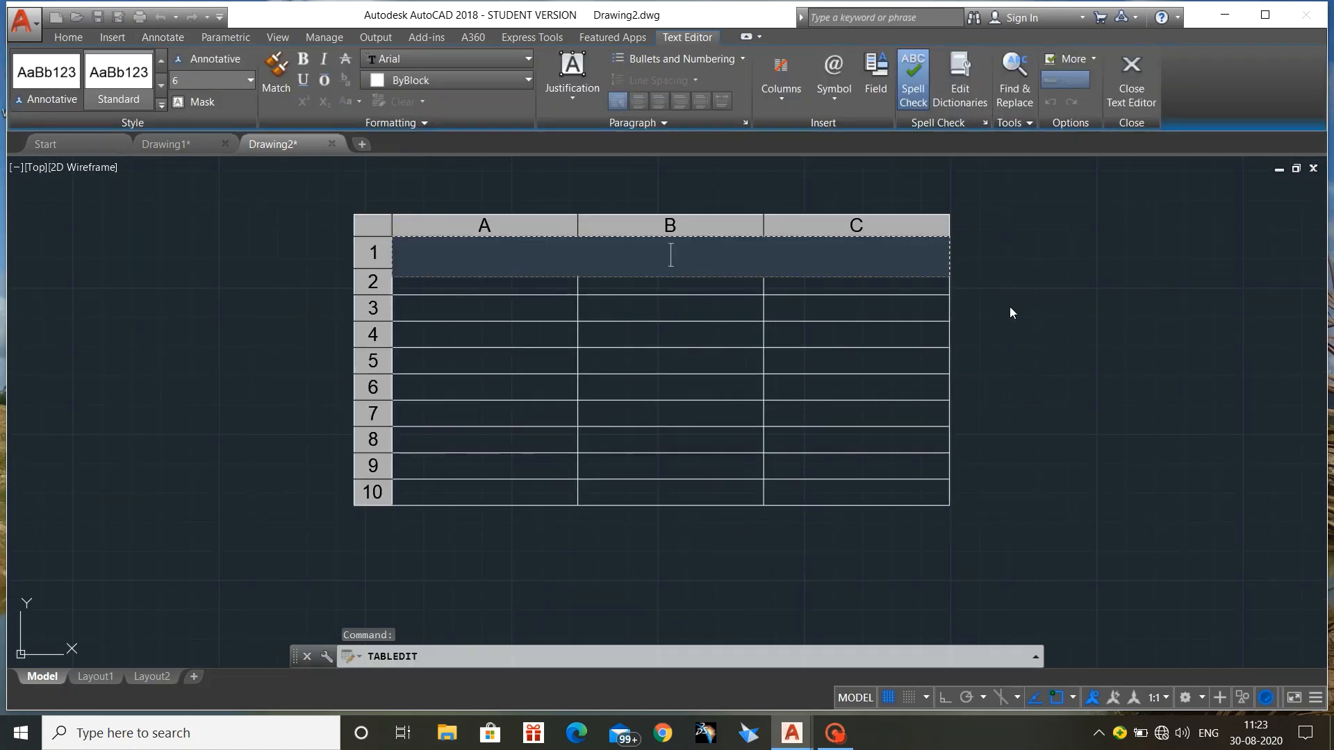
{"action": "left_click", "coordinate": [1071, 318]}
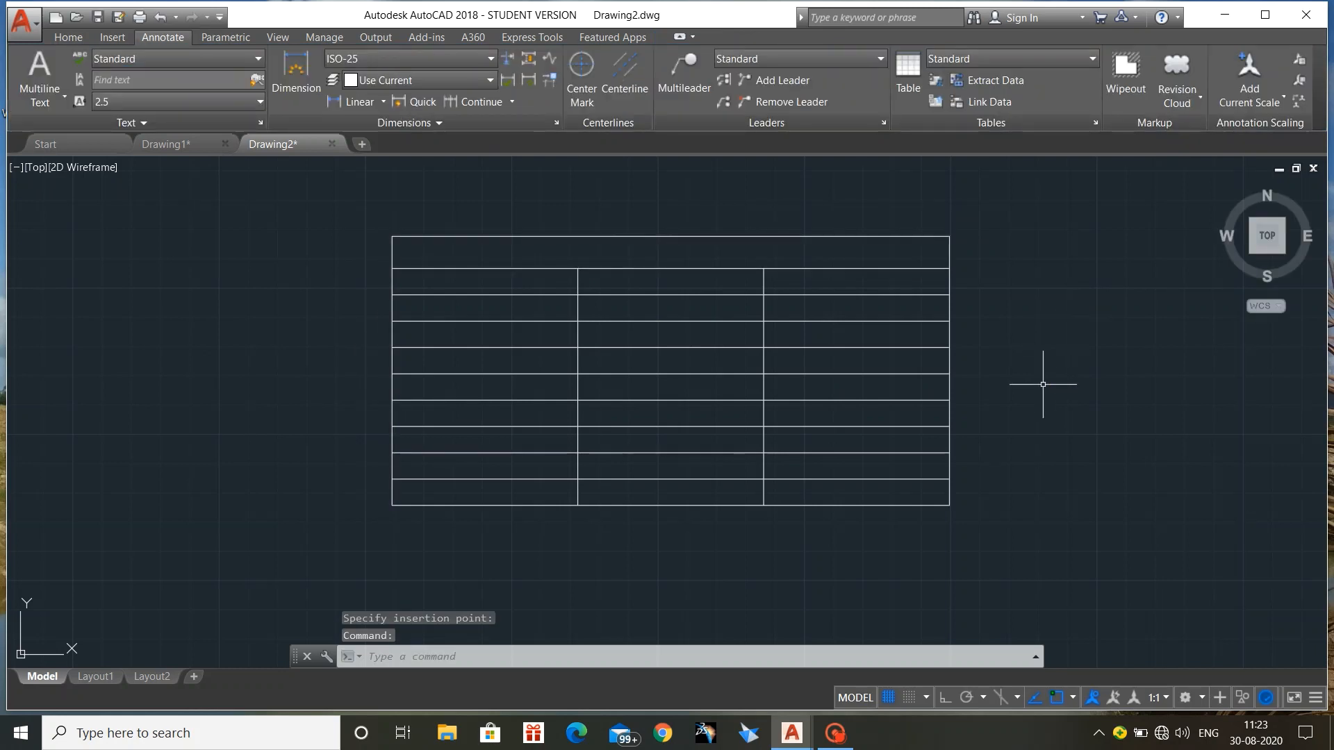
{"action": "key", "text": "Escape"}
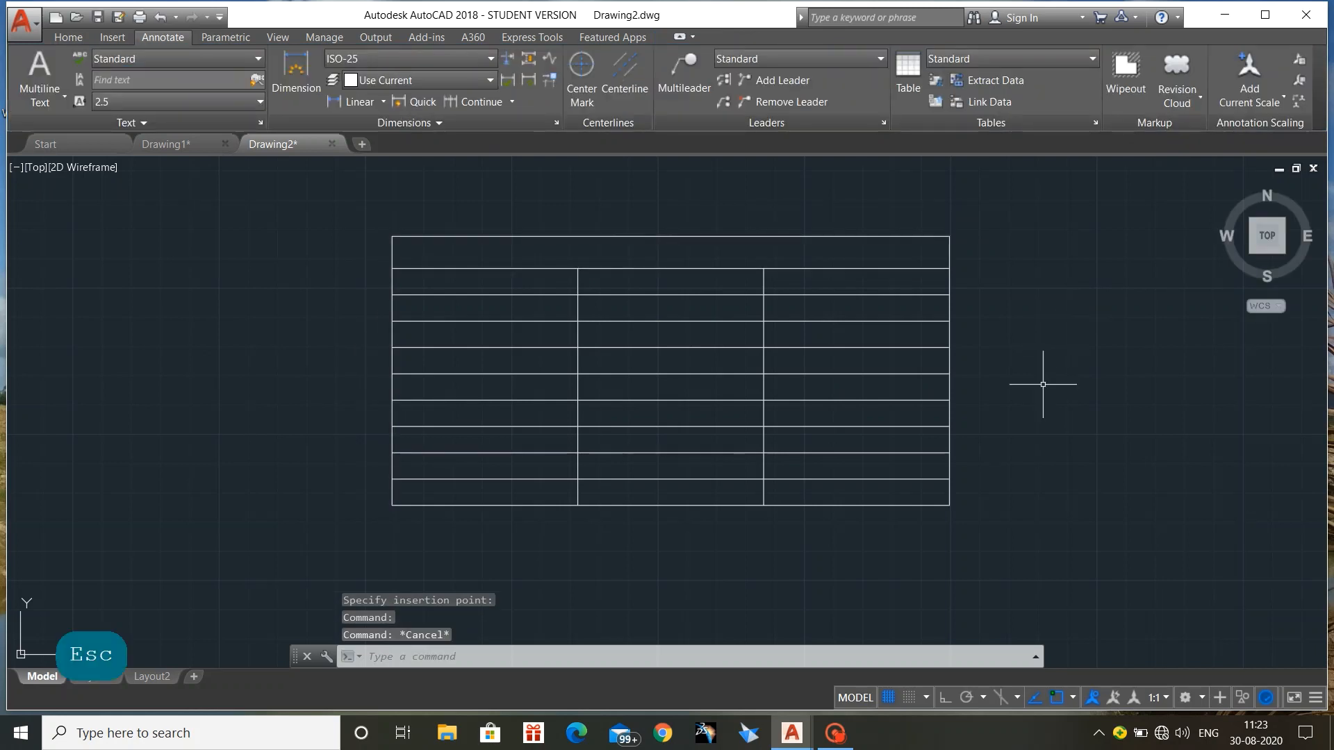
Delete the empty table from the drawing
{"action": "left_click", "coordinate": [326, 199]}
{"action": "left_click", "coordinate": [1019, 545]}
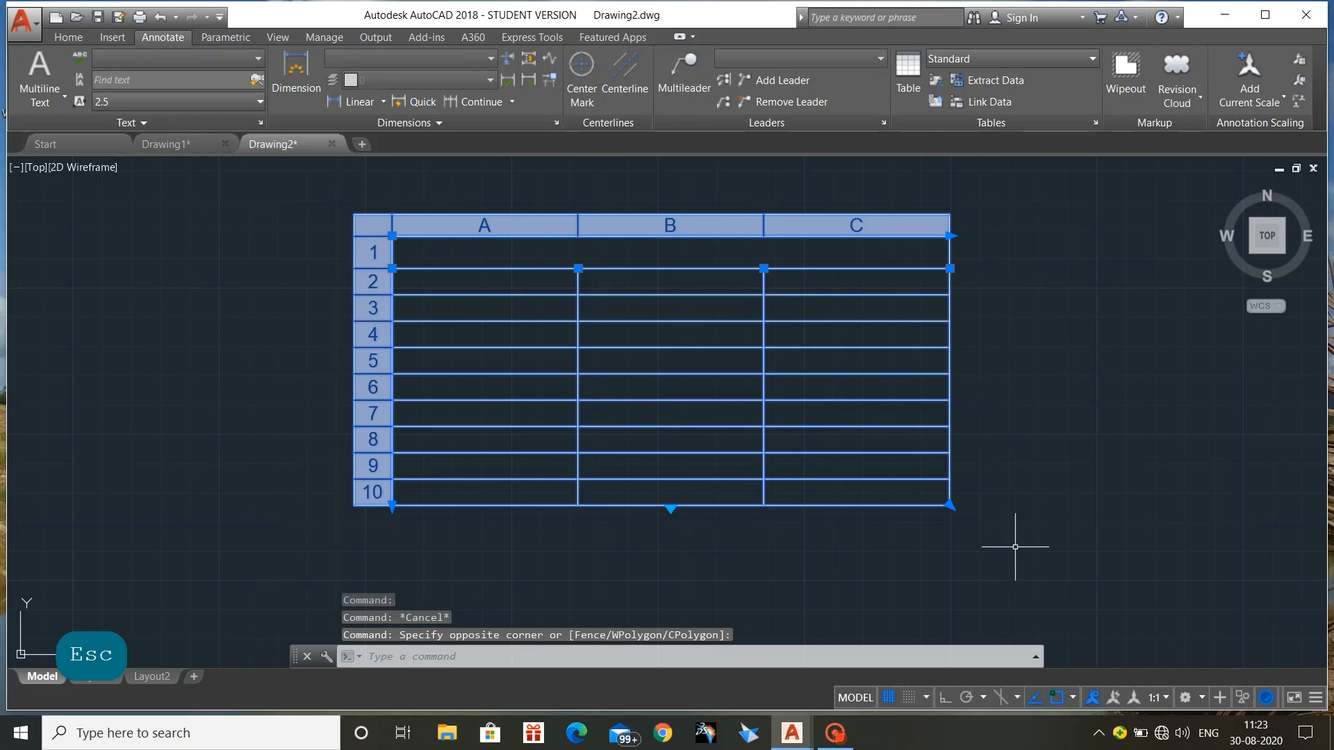
{"action": "key", "text": "Delete"}
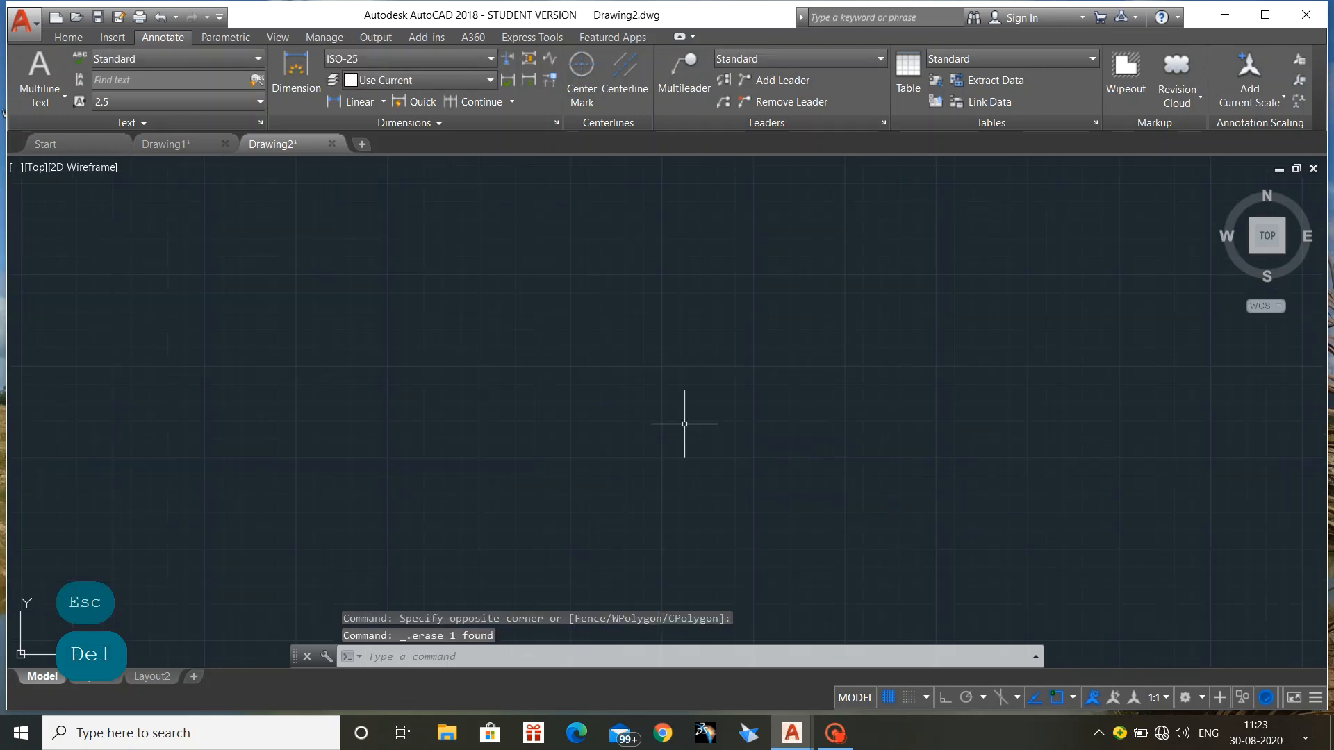
Draw a large, nearly square rectangle to the right of the origin, crossing the X axis
{"action": "left_click", "coordinate": [73, 37]}
{"action": "left_click", "coordinate": [171, 59]}
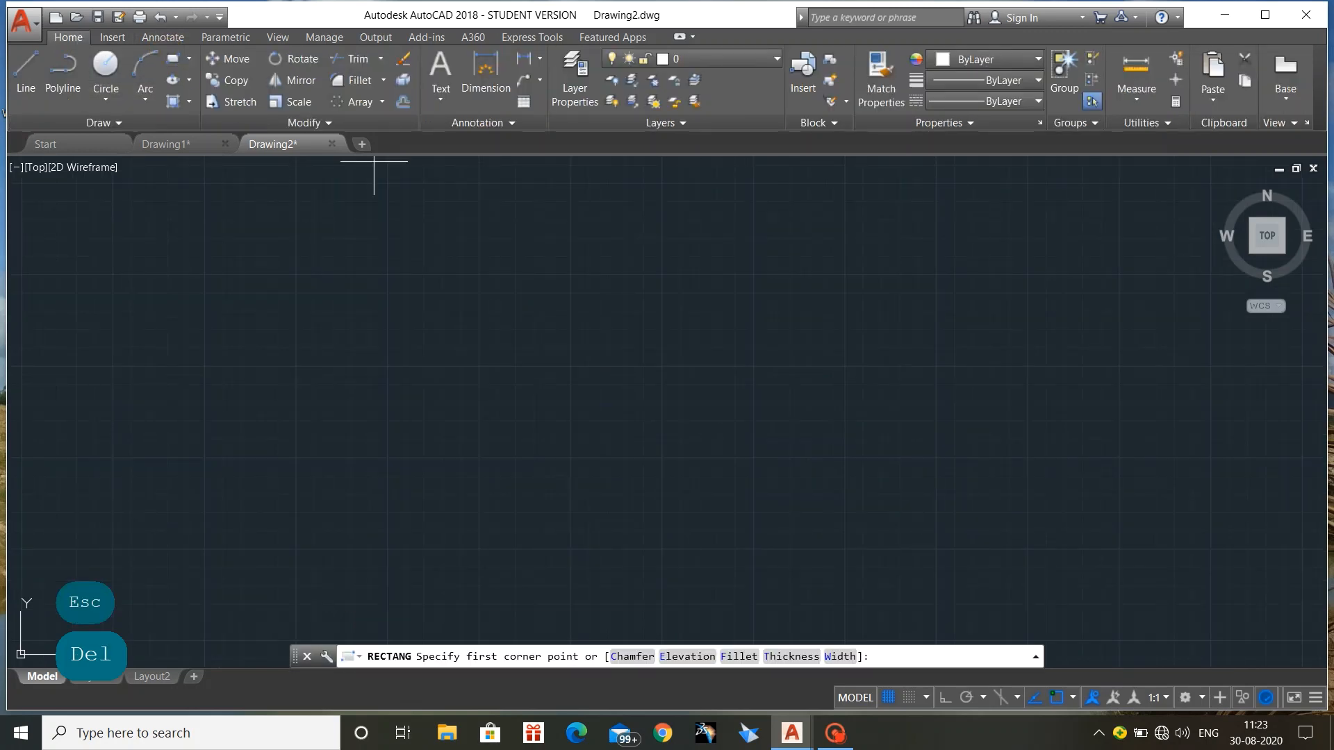
{"action": "left_click", "coordinate": [435, 179]}
{"action": "scroll", "coordinate": [822, 606], "scroll_direction": "down", "scroll_amount": 2}
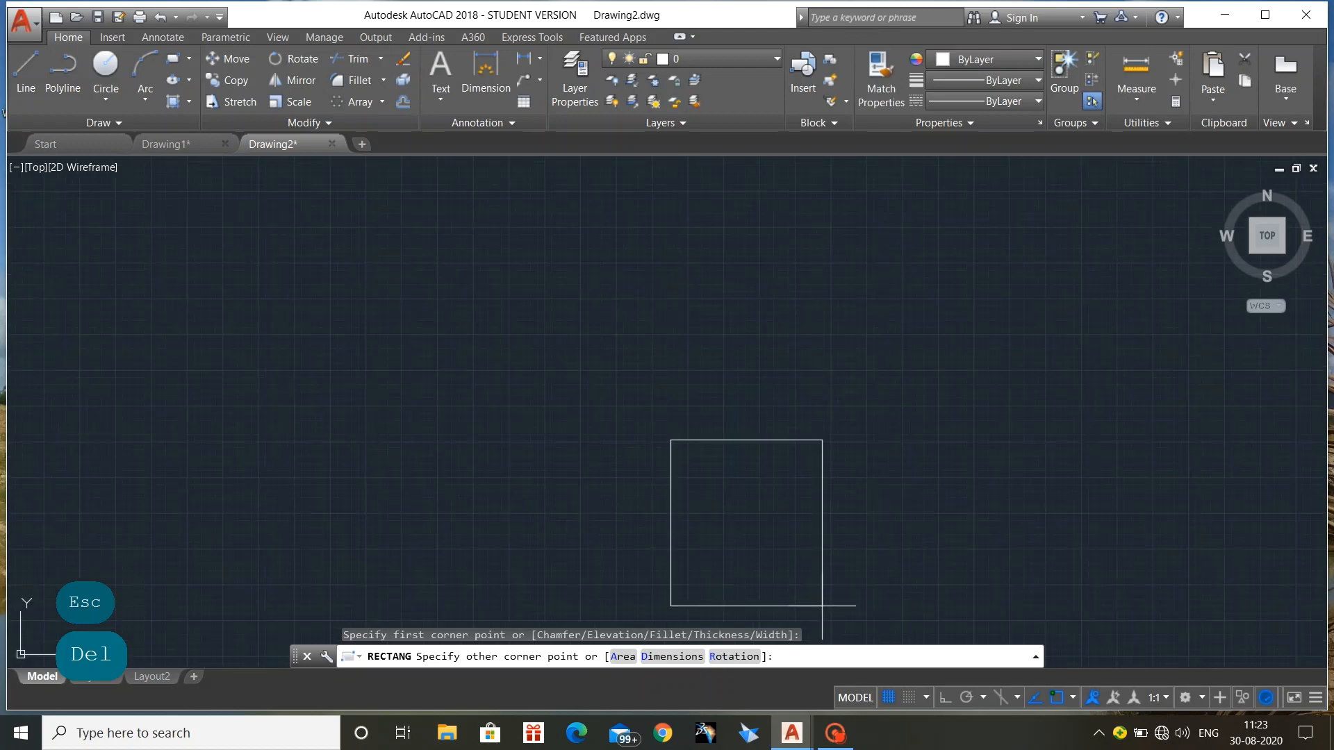
{"action": "mouse_move", "coordinate": [821, 603]}
{"action": "middle_mouse_down"}
{"action": "mouse_move", "coordinate": [673, 375]}
{"action": "mouse_move", "coordinate": [578, 180]}
{"action": "middle_mouse_up"}
{"action": "scroll", "coordinate": [712, 392], "scroll_direction": "up", "scroll_amount": 2}
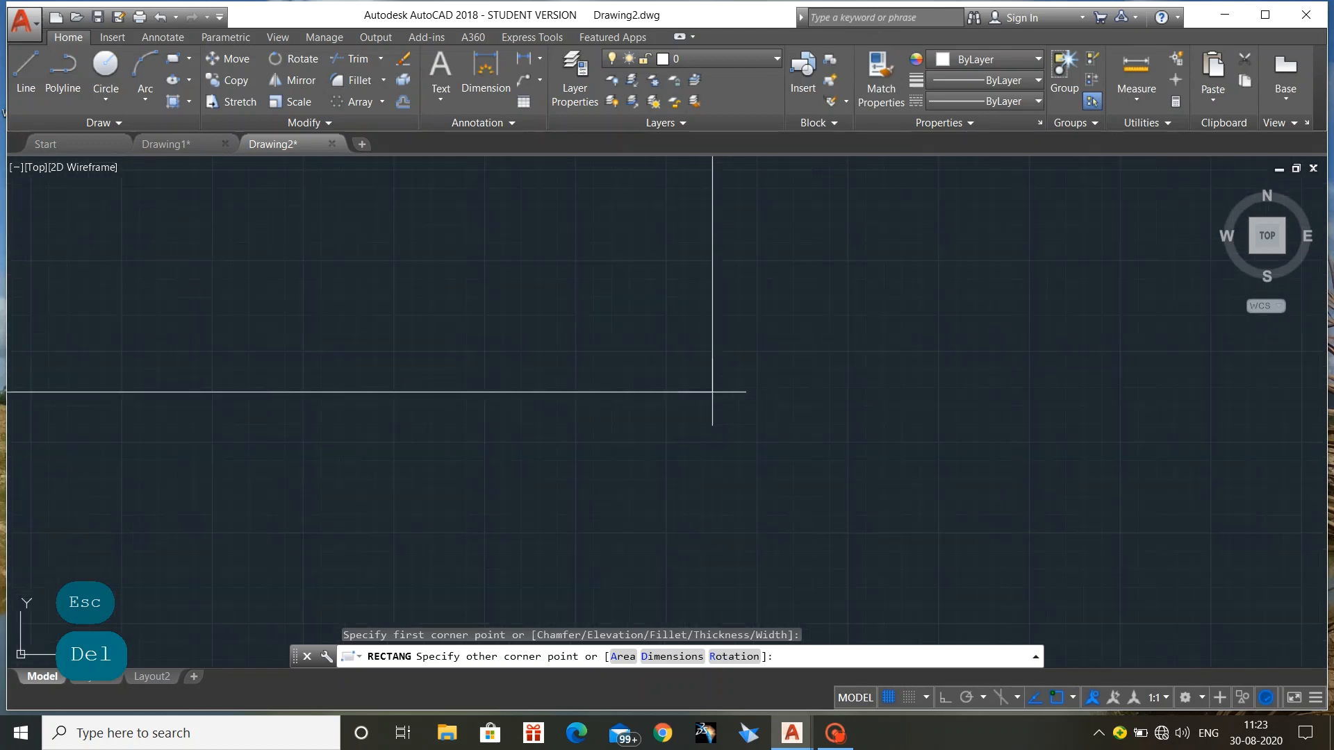
{"action": "scroll", "coordinate": [709, 392], "scroll_direction": "down", "scroll_amount": 3}
{"action": "middle_click_drag", "start_coordinate": [709, 391], "coordinate": [660, 381]}
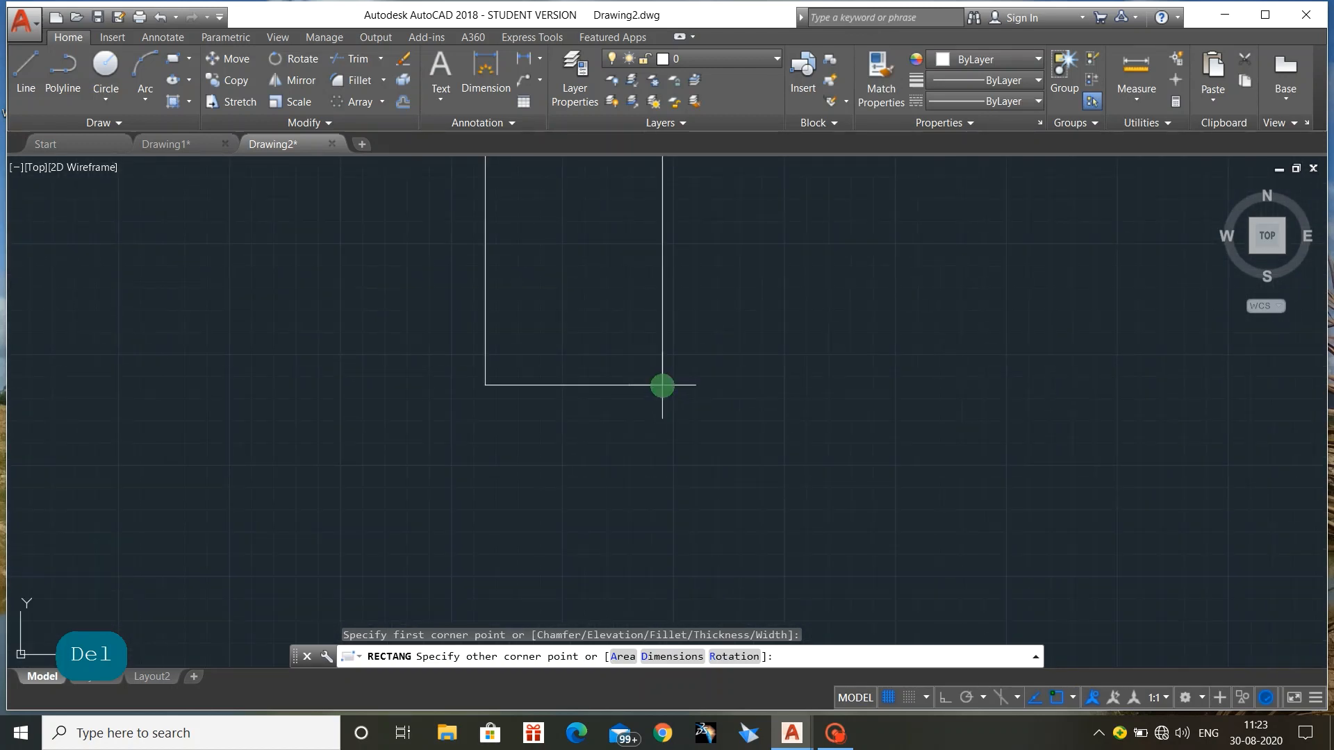
{"action": "scroll", "coordinate": [675, 436], "scroll_direction": "down", "scroll_amount": 3}
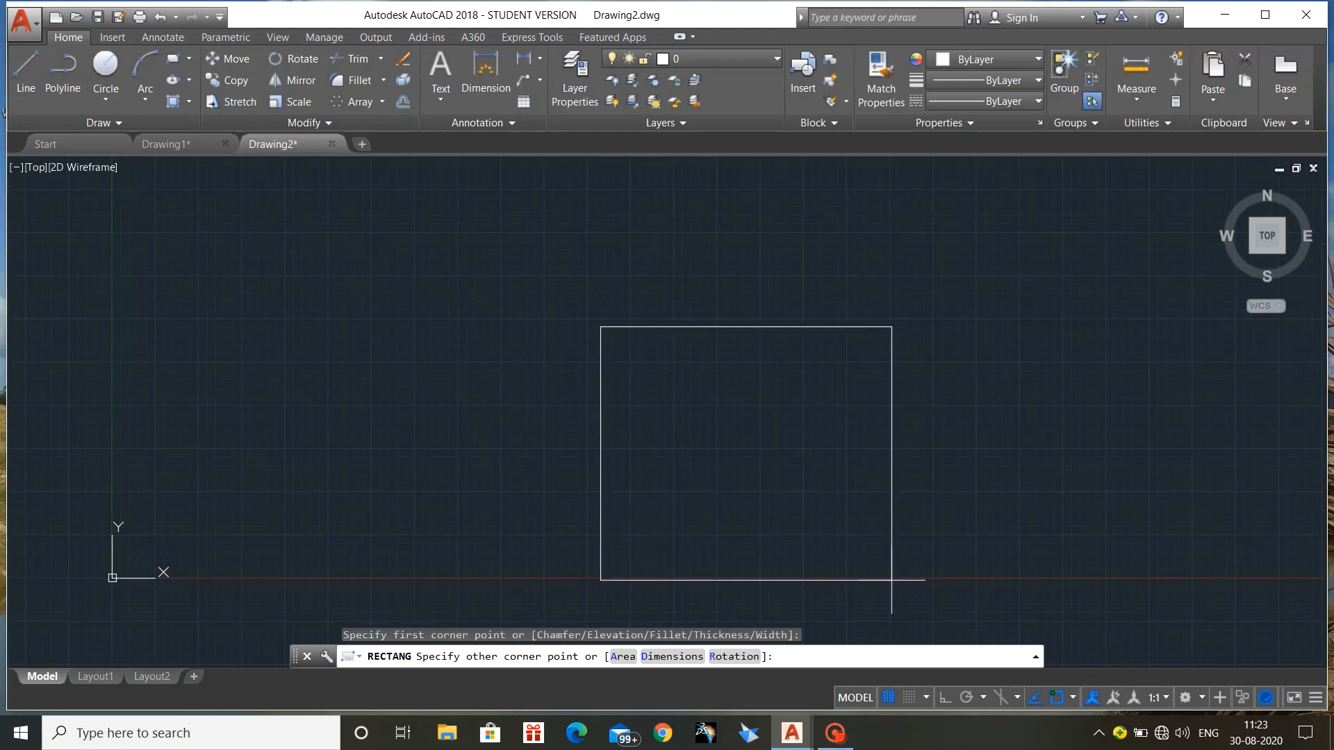
{"action": "middle_click_drag", "start_coordinate": [890, 577], "coordinate": [724, 429]}
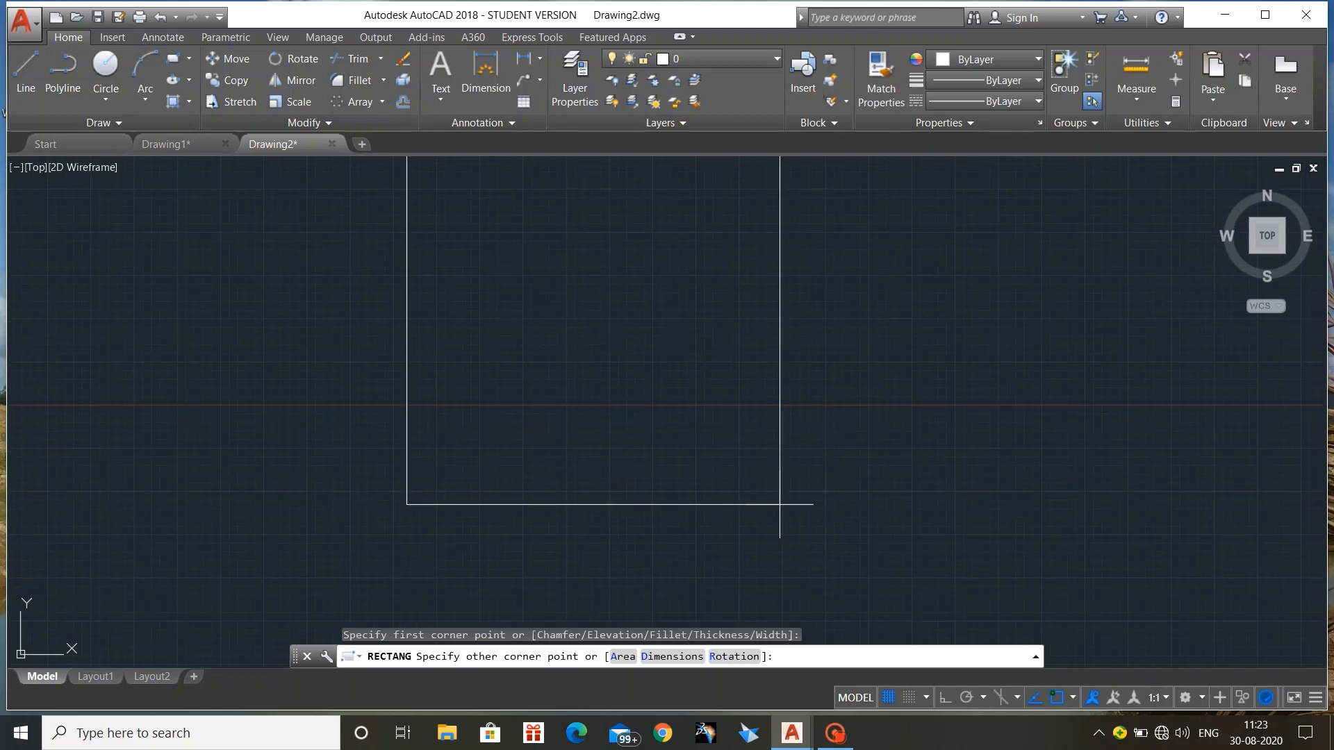
{"action": "middle_click_drag", "start_coordinate": [792, 528], "coordinate": [812, 542]}
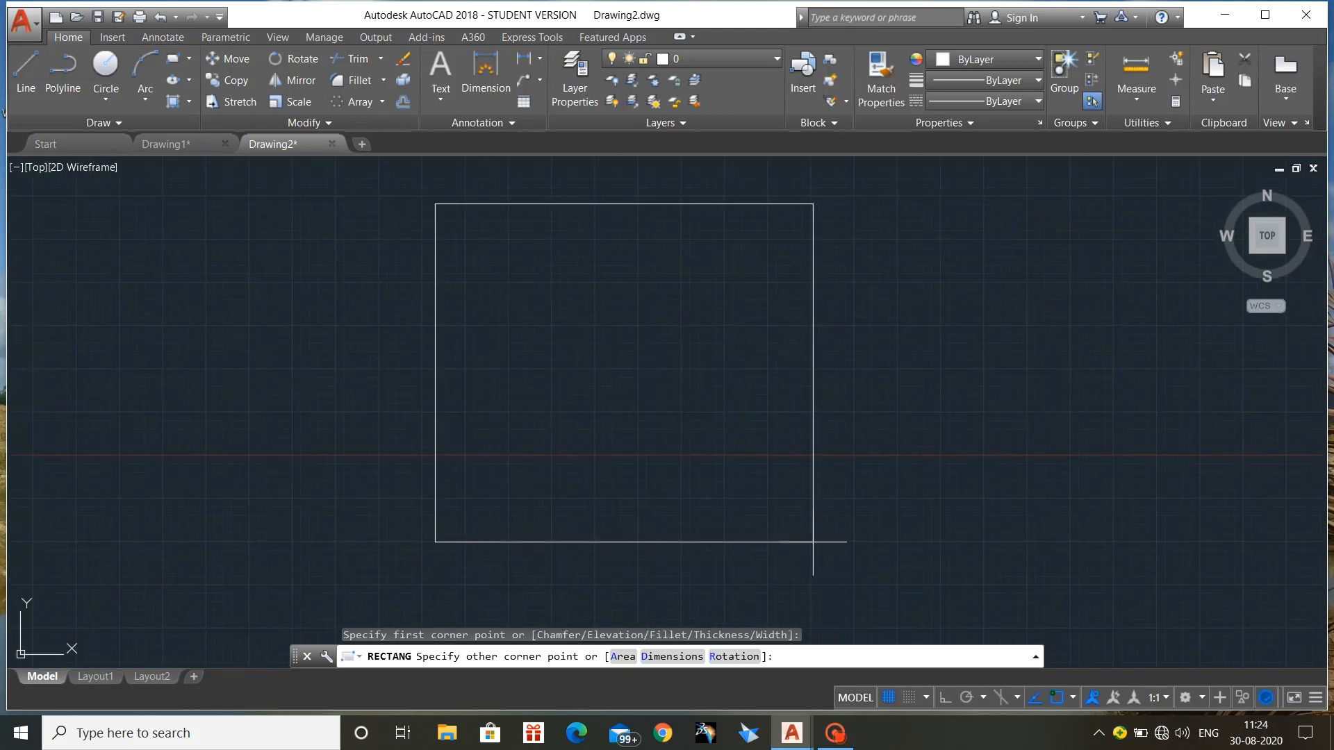
{"action": "left_click", "coordinate": [839, 615]}
{"action": "mouse_move", "coordinate": [824, 590]}
{"action": "middle_mouse_down"}
{"action": "mouse_move", "coordinate": [735, 408]}
{"action": "mouse_move", "coordinate": [708, 431]}
{"action": "middle_mouse_up"}
{"action": "scroll", "coordinate": [846, 562], "scroll_direction": "down", "scroll_amount": 2}
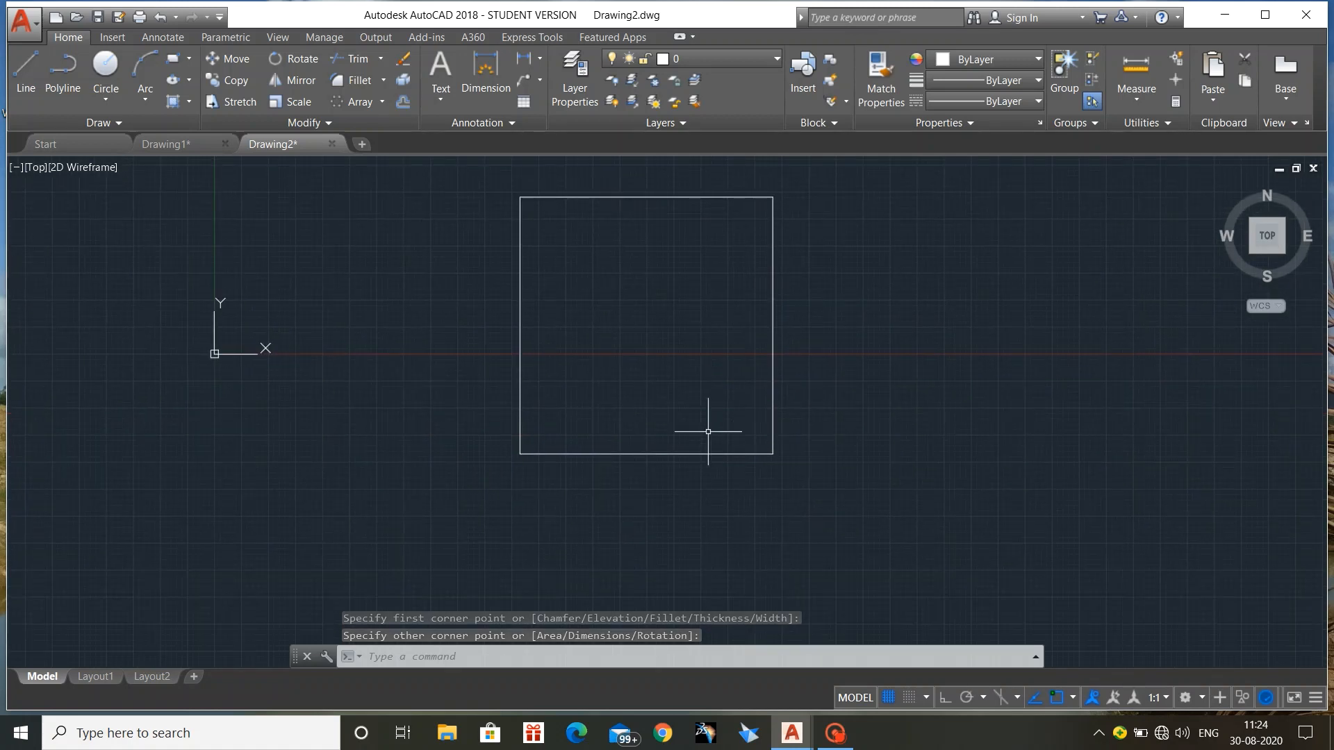
Stretch the rectangle's bottom edge downward, then undo the stretch
{"action": "left_click", "coordinate": [657, 453]}
{"action": "left_click", "coordinate": [646, 454]}
{"action": "left_click", "coordinate": [649, 561]}
{"action": "mouse_move", "coordinate": [650, 563]}
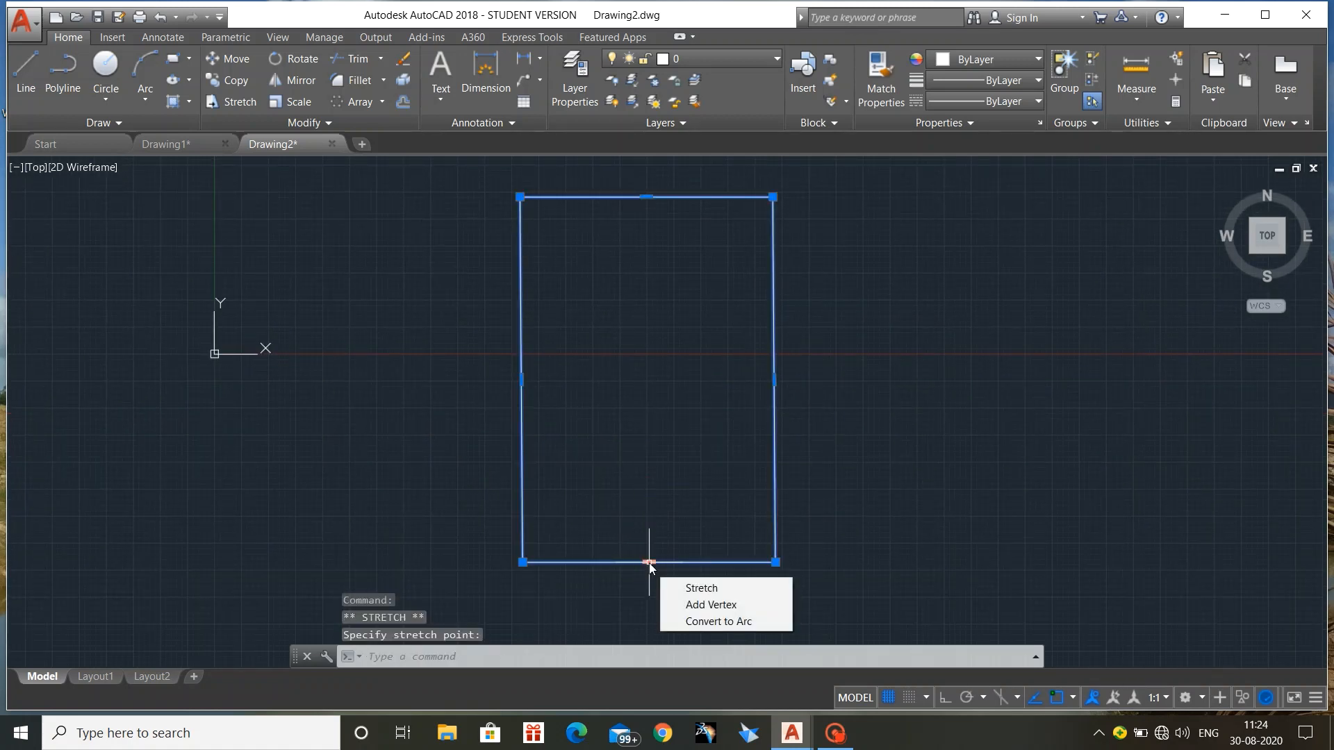
{"action": "key", "text": "ctrl+z"}
{"action": "key", "text": "ctrl+z"}
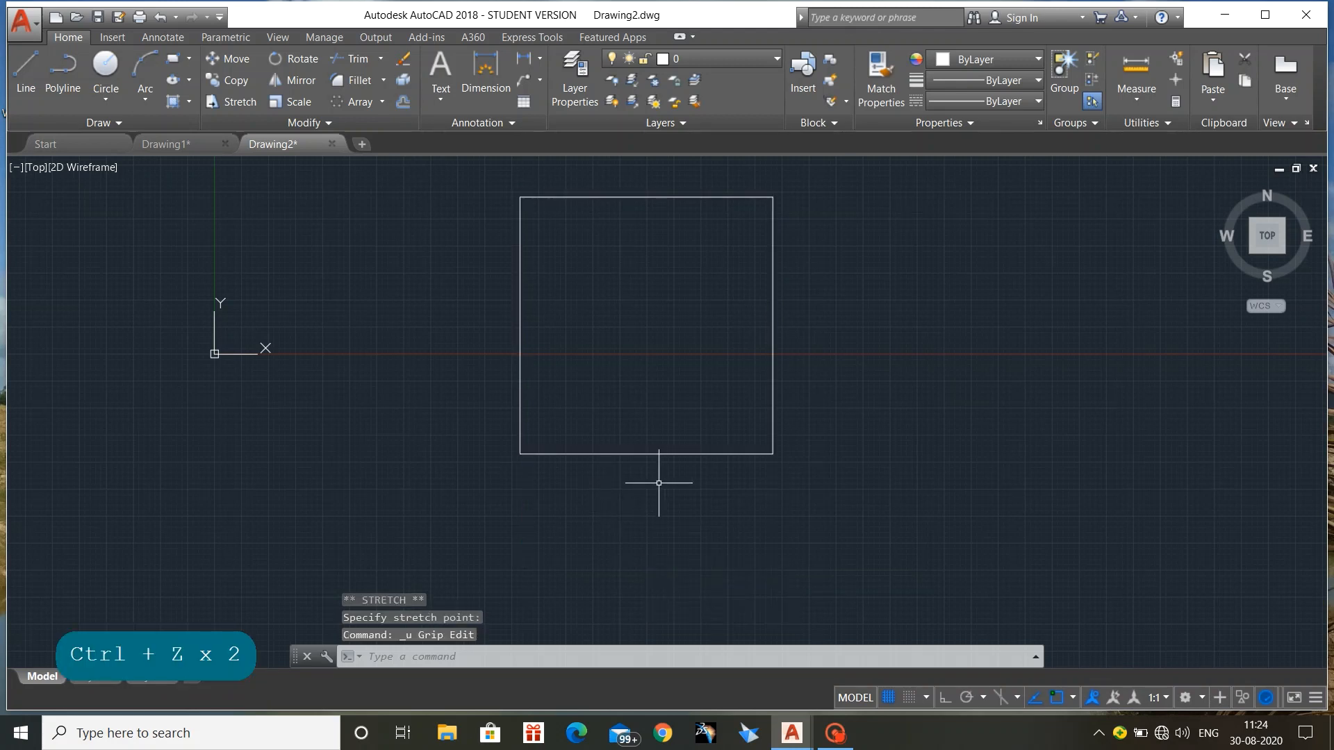
{"action": "double_click", "coordinate": [645, 454]}
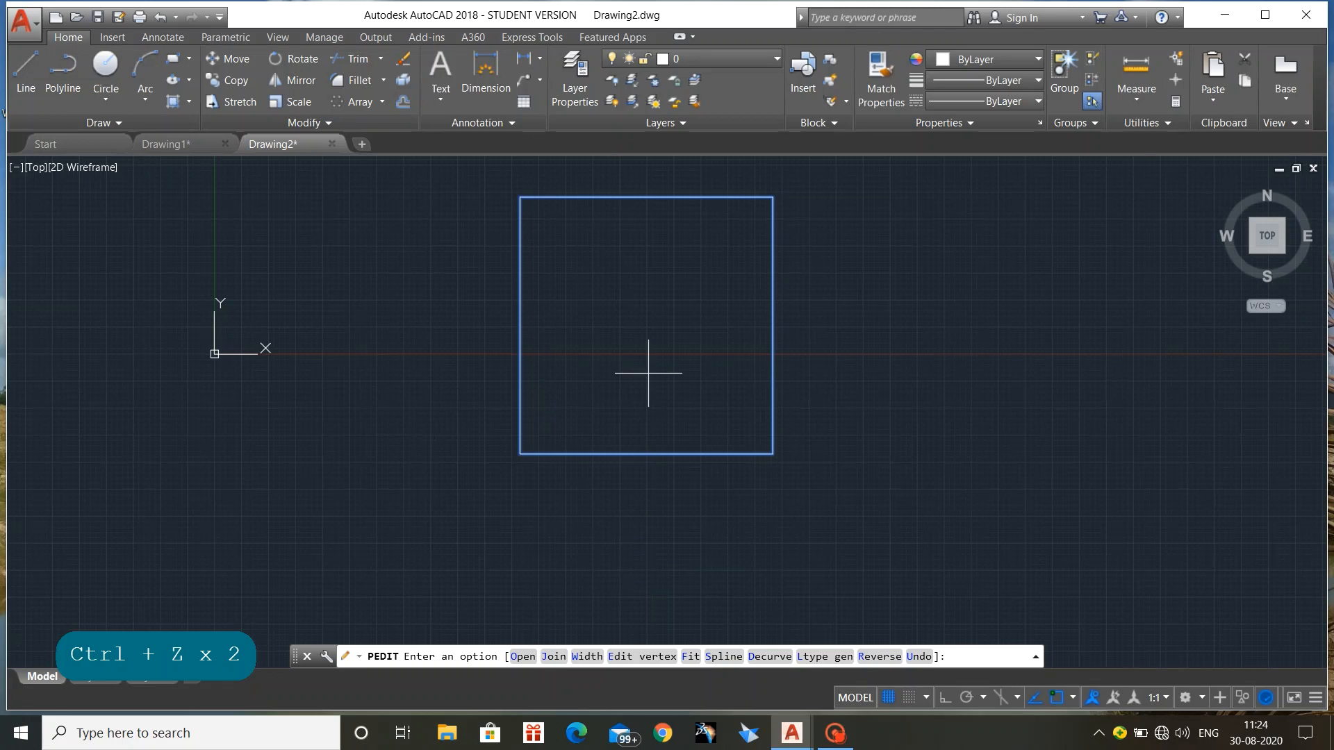
{"action": "scroll", "coordinate": [648, 373], "scroll_direction": "up", "scroll_amount": 2}
{"action": "middle_click_drag", "start_coordinate": [646, 372], "coordinate": [662, 456]}
{"action": "key", "text": "Escape"}
{"action": "key", "text": "Escape"}
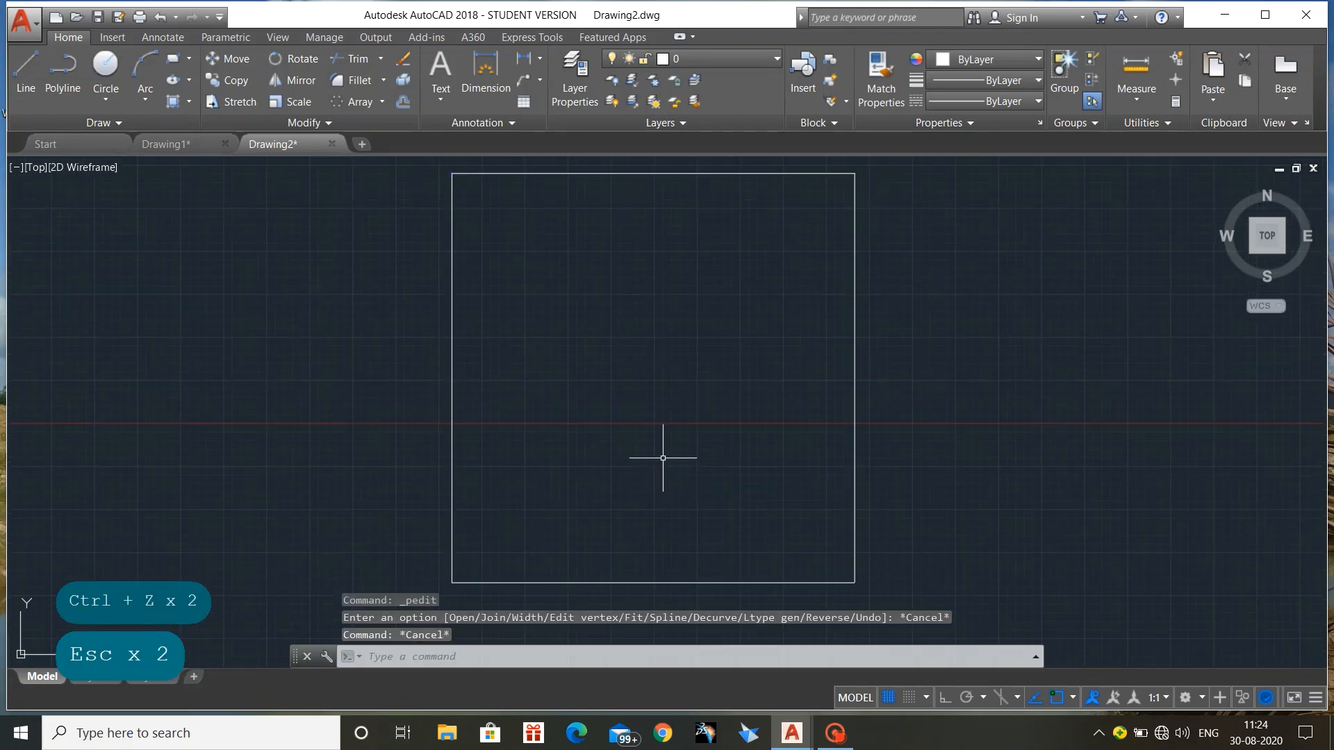
Draw a horizontal header line across the large rectangle, just below its top edge, from the left side to the right side
{"action": "scroll", "coordinate": [662, 457], "scroll_direction": "down", "scroll_amount": 8}
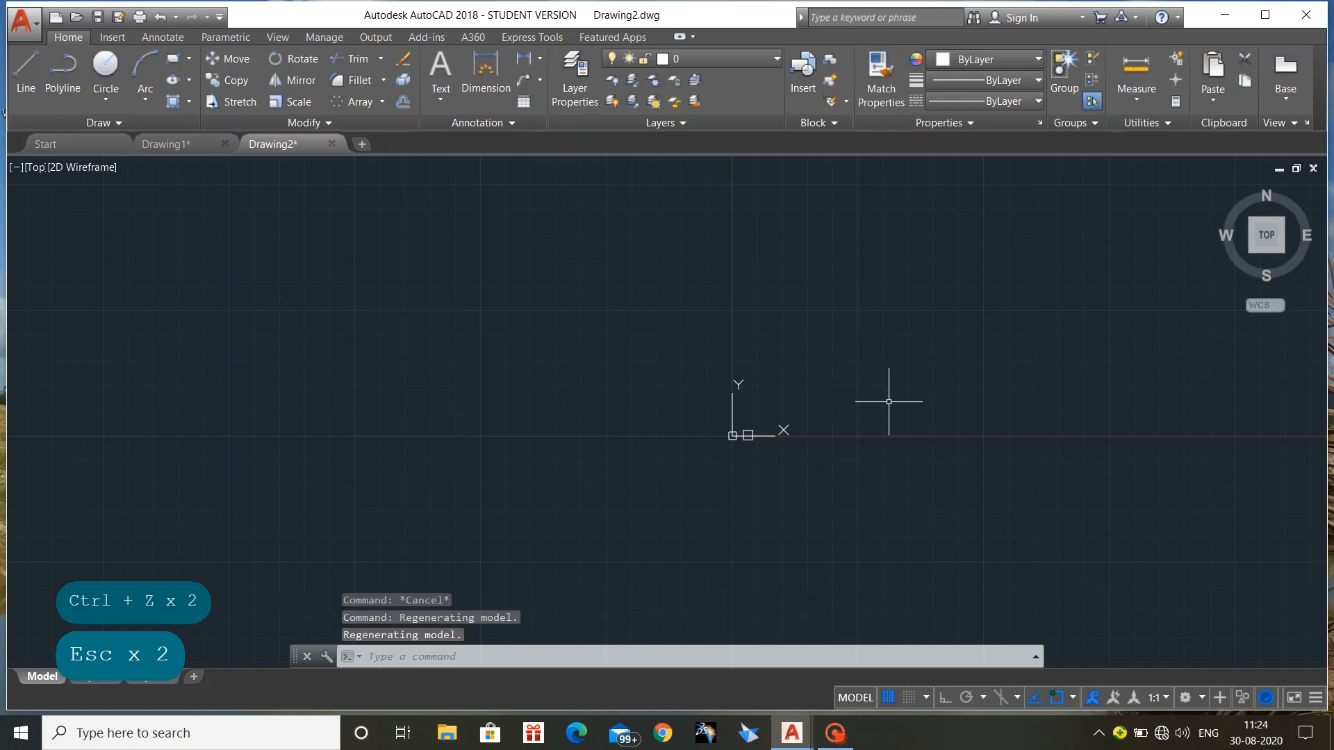
{"action": "type", "text": "z"}
{"action": "key", "text": "Return"}
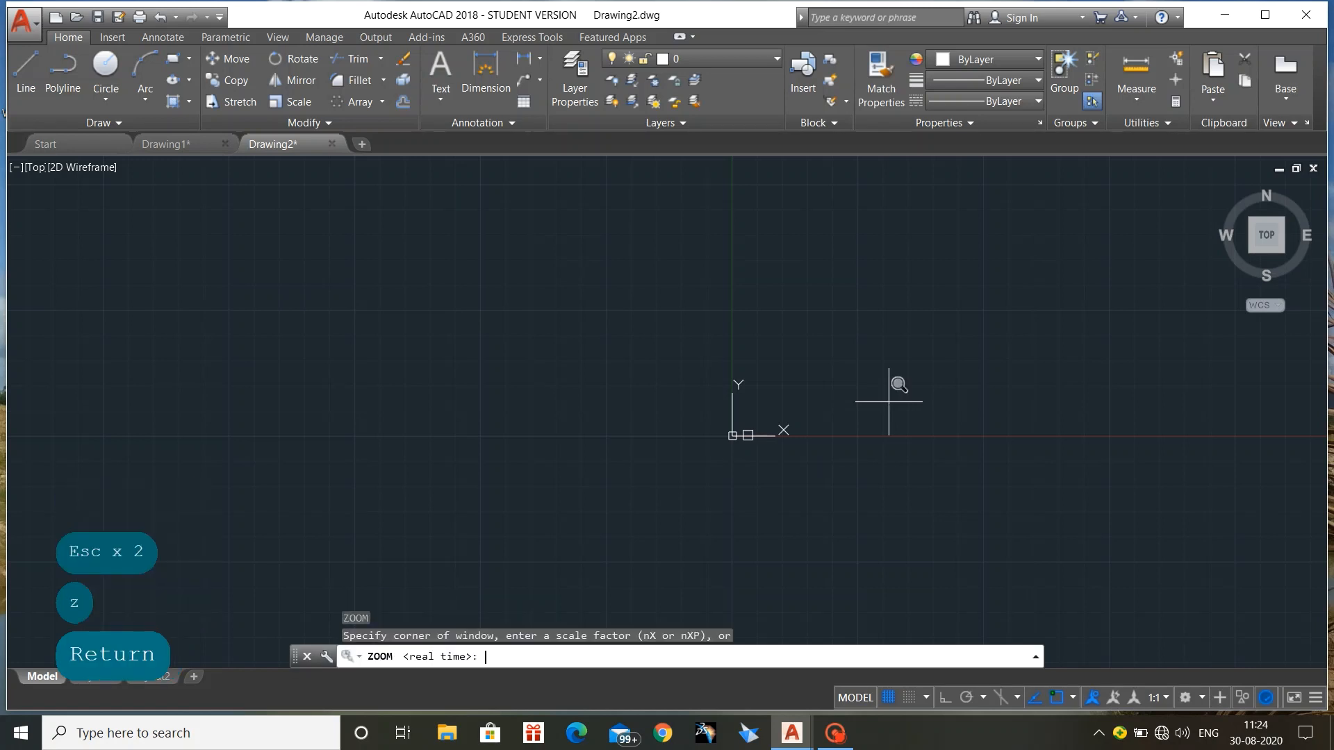
{"action": "type", "text": "a"}
{"action": "key", "text": "Return"}
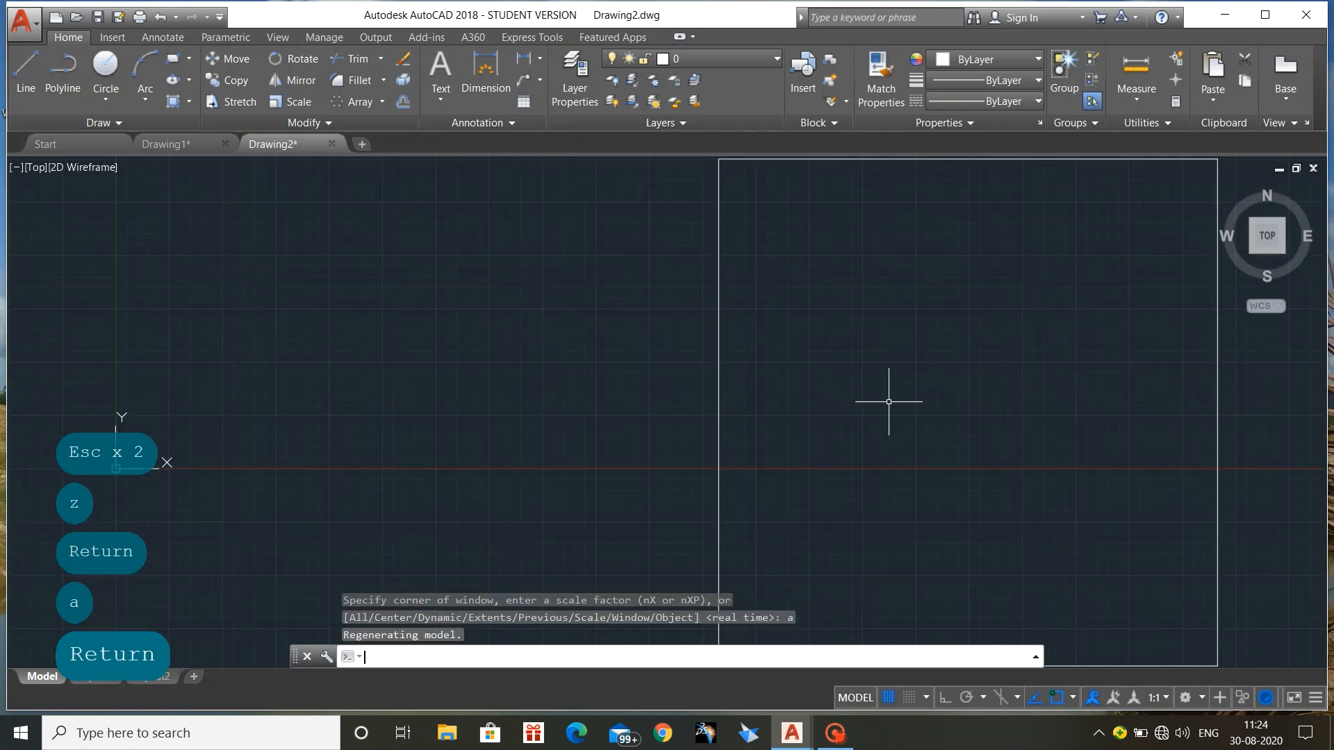
{"action": "mouse_move", "coordinate": [888, 401]}
{"action": "middle_mouse_down"}
{"action": "mouse_move", "coordinate": [676, 384]}
{"action": "mouse_move", "coordinate": [645, 400]}
{"action": "middle_mouse_up"}
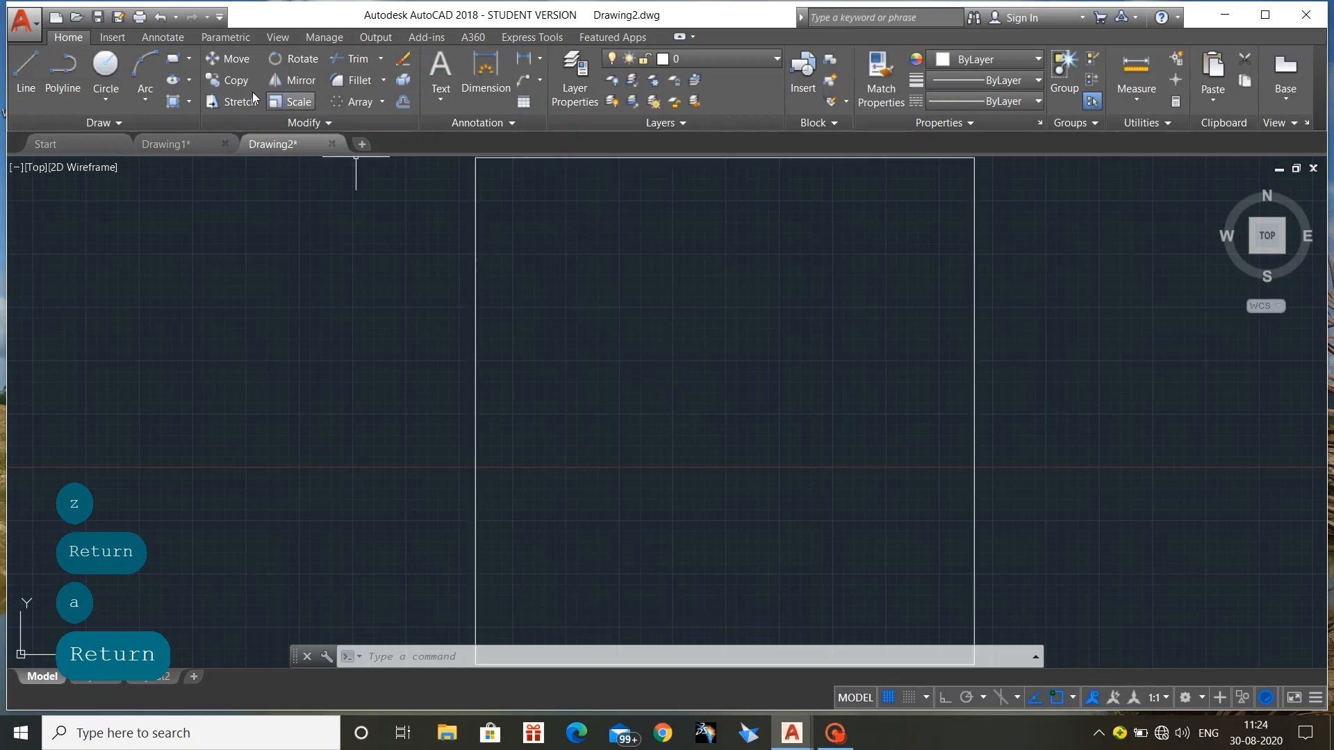
{"action": "left_click", "coordinate": [23, 58]}
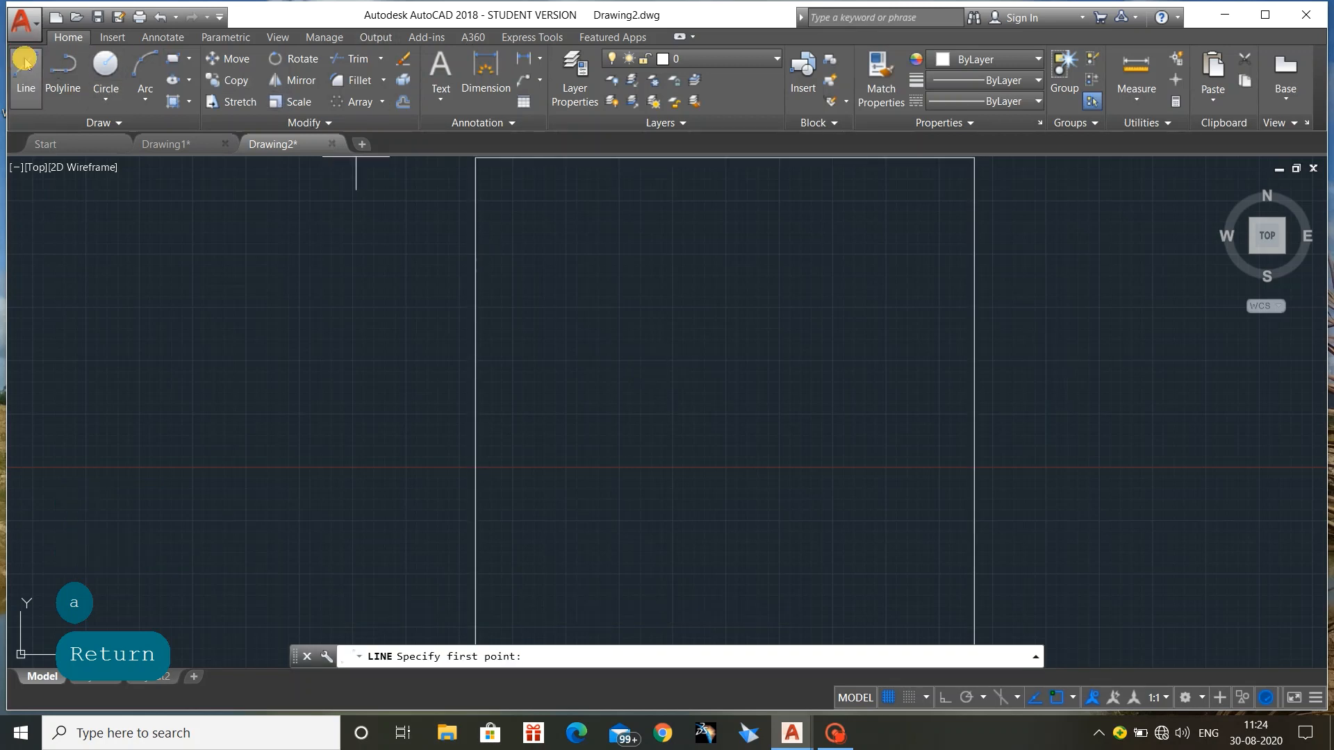
{"action": "left_click", "coordinate": [476, 185]}
{"action": "left_click", "coordinate": [973, 185]}
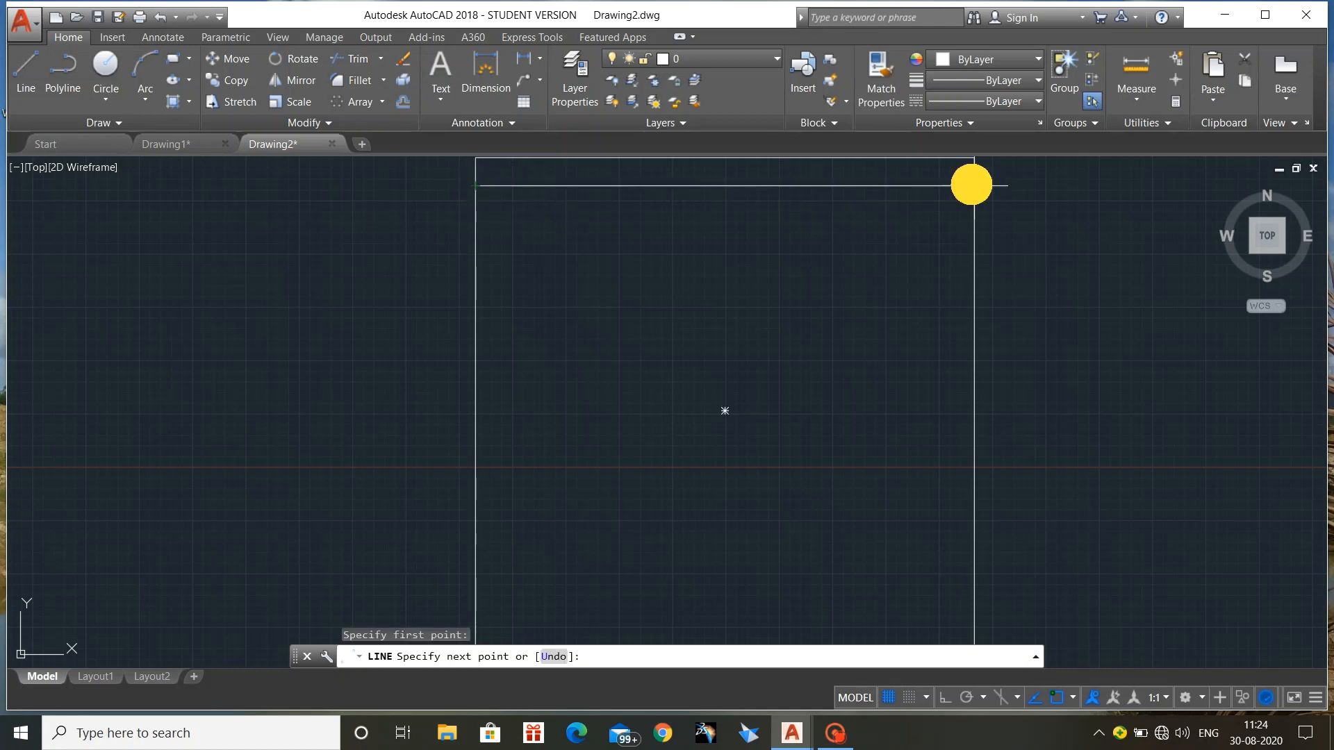
{"action": "key", "text": "Return"}
{"action": "key", "text": "Return"}
Draw two vertical lines from the large rectangle's top edge to its bottom edge, dividing it into three columns
{"action": "scroll", "coordinate": [842, 343], "scroll_direction": "down", "scroll_amount": 2}
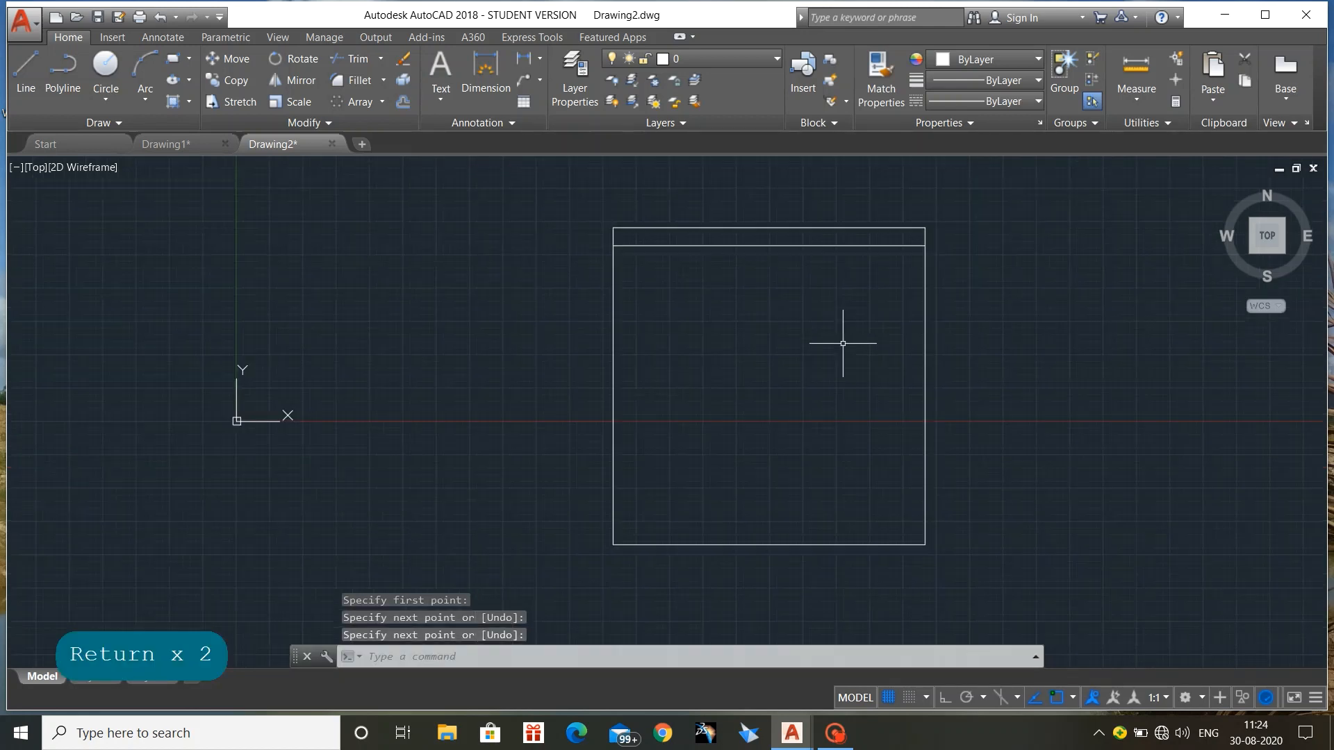
{"action": "key", "text": "Return"}
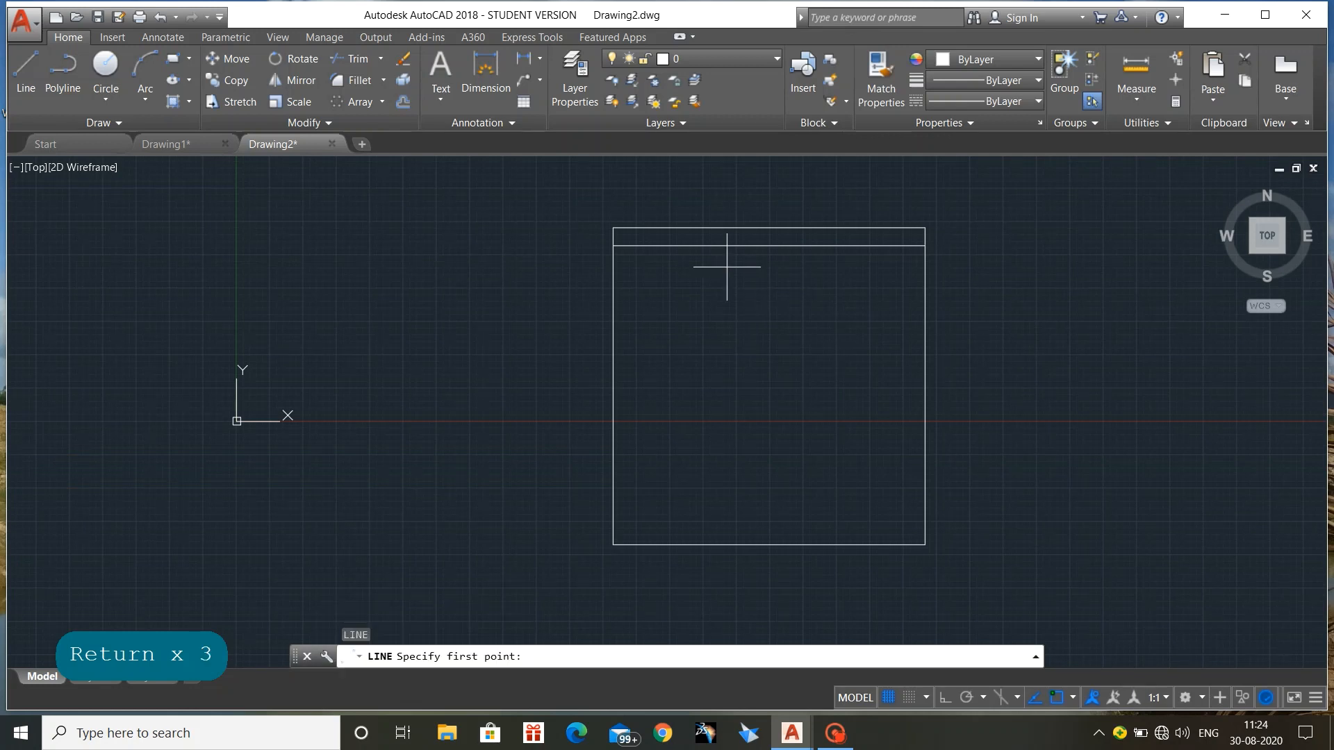
{"action": "left_click", "coordinate": [696, 229]}
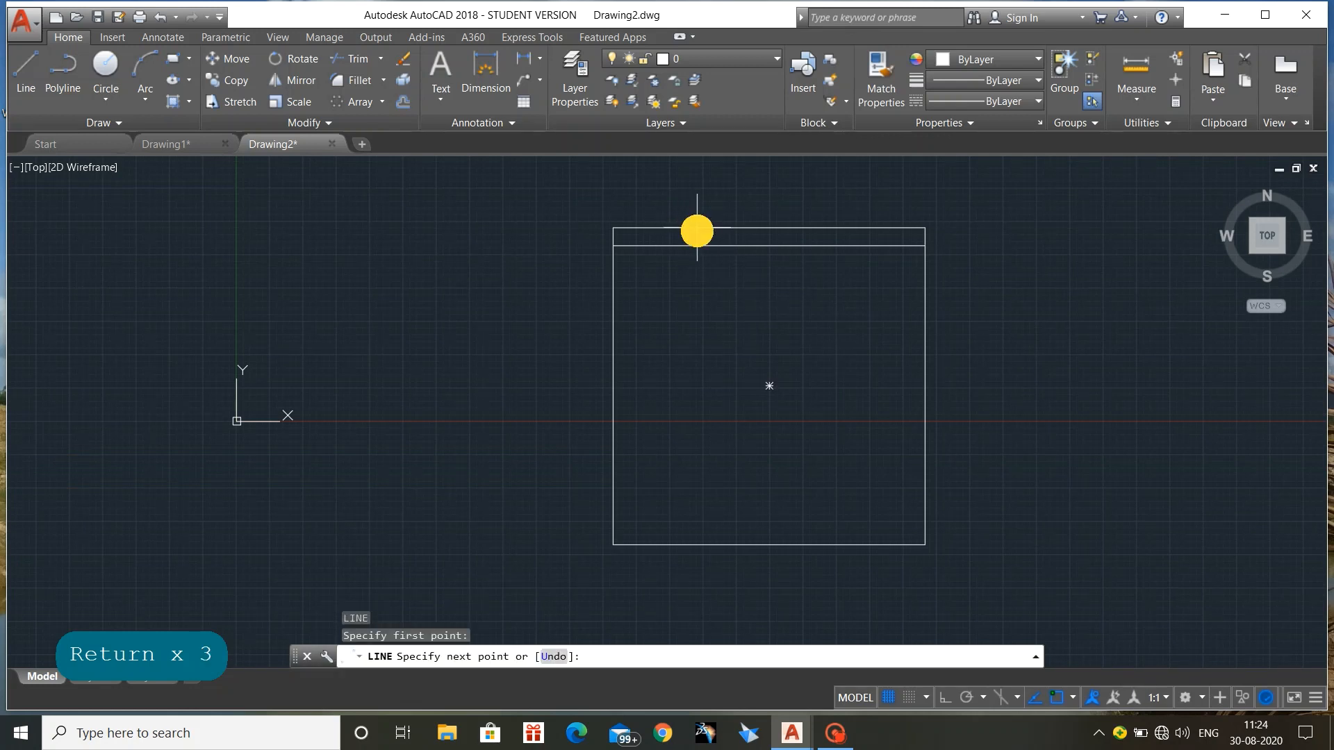
{"action": "left_click", "coordinate": [697, 543]}
{"action": "key", "text": "Return"}
{"action": "key", "text": "Return"}
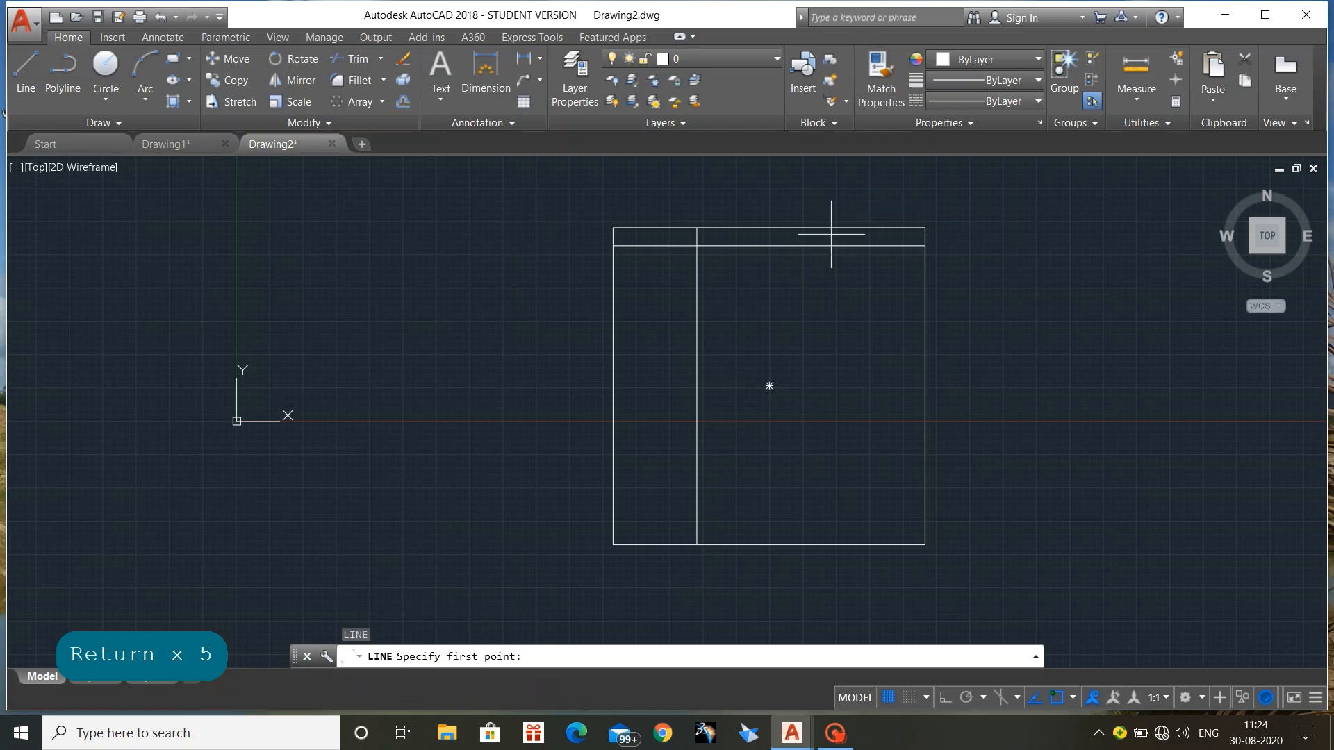
{"action": "left_click", "coordinate": [831, 228]}
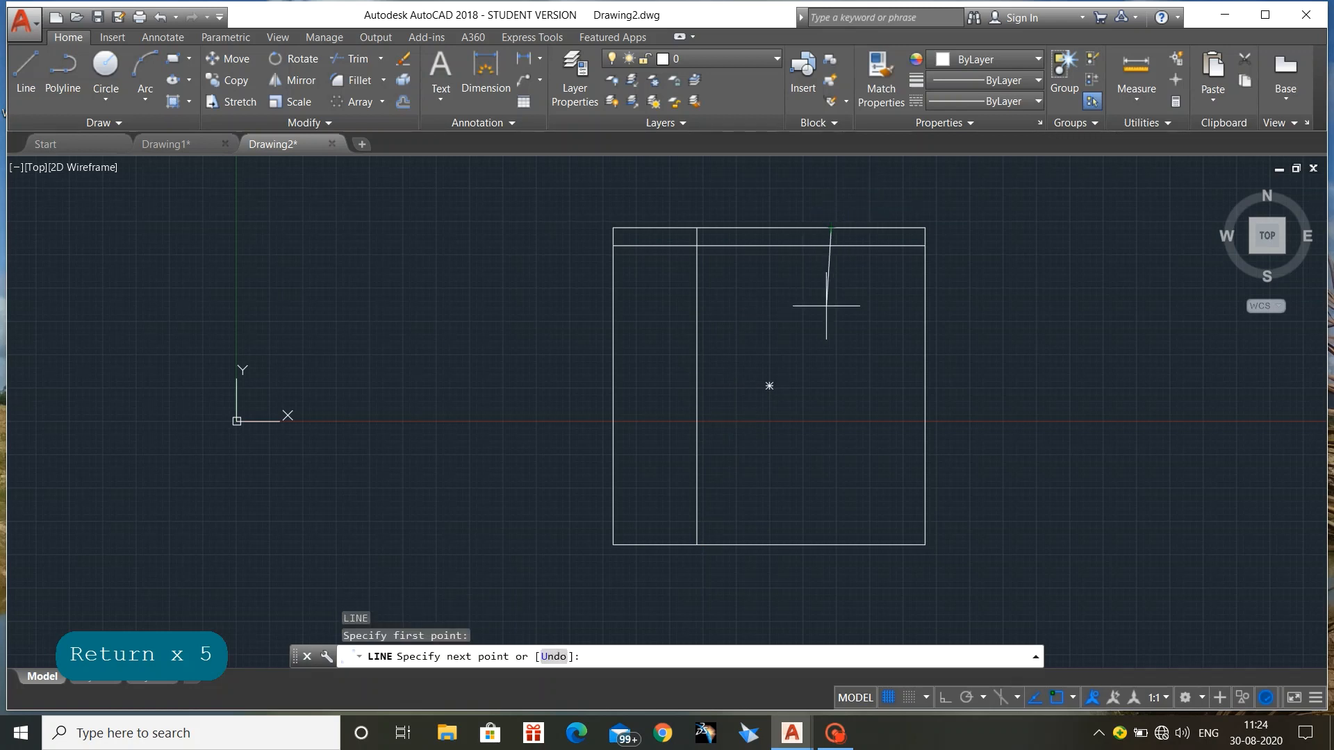
{"action": "left_click", "coordinate": [831, 545]}
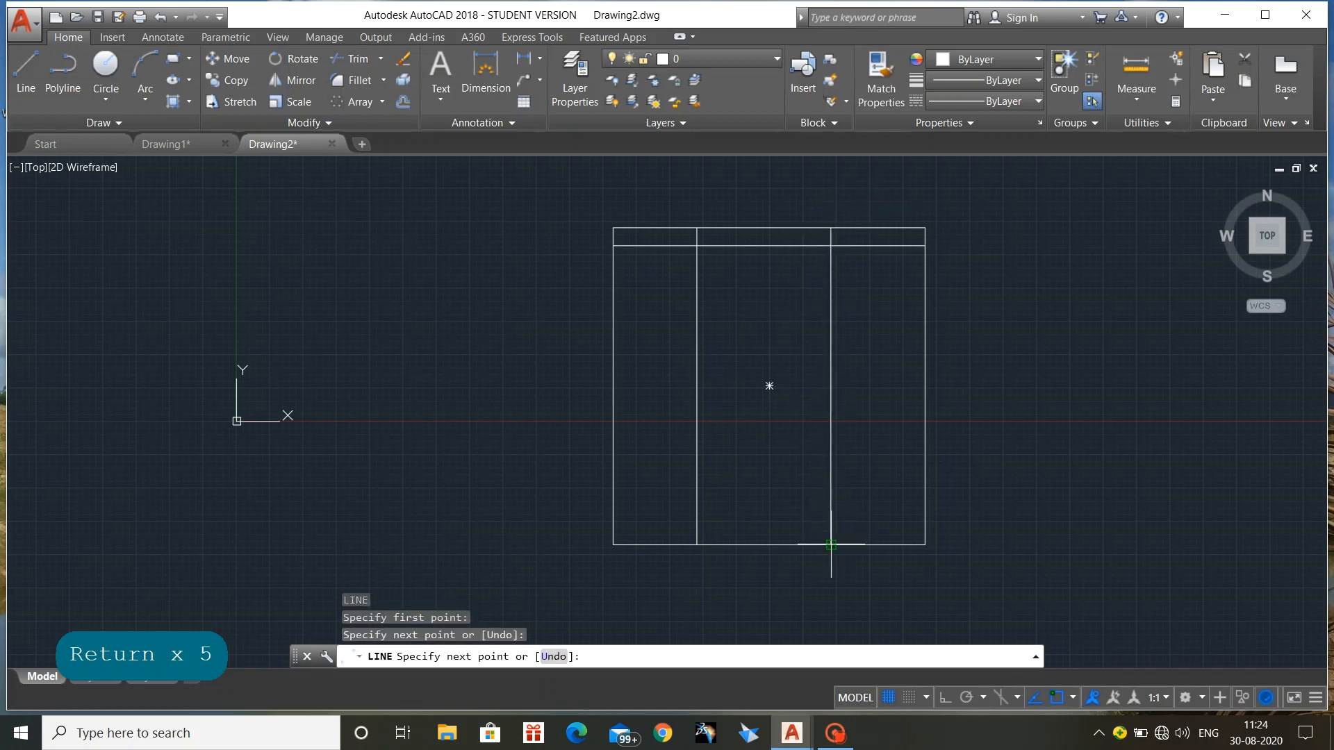
{"action": "key", "text": "Escape"}
{"action": "key", "text": "Escape"}
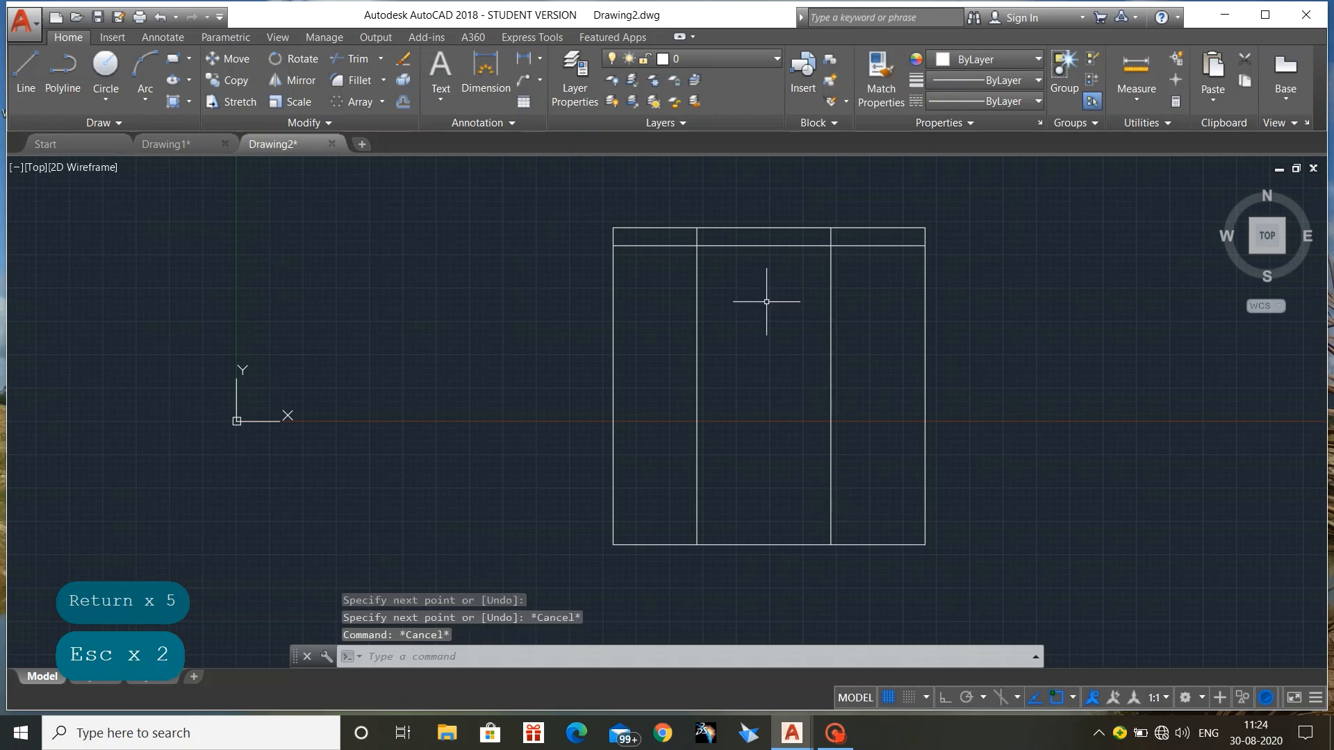
Shift the right vertical divider slightly to the left by its midpoint to even out the columns, and deselect it
{"action": "left_click", "coordinate": [828, 298]}
{"action": "left_click", "coordinate": [831, 386]}
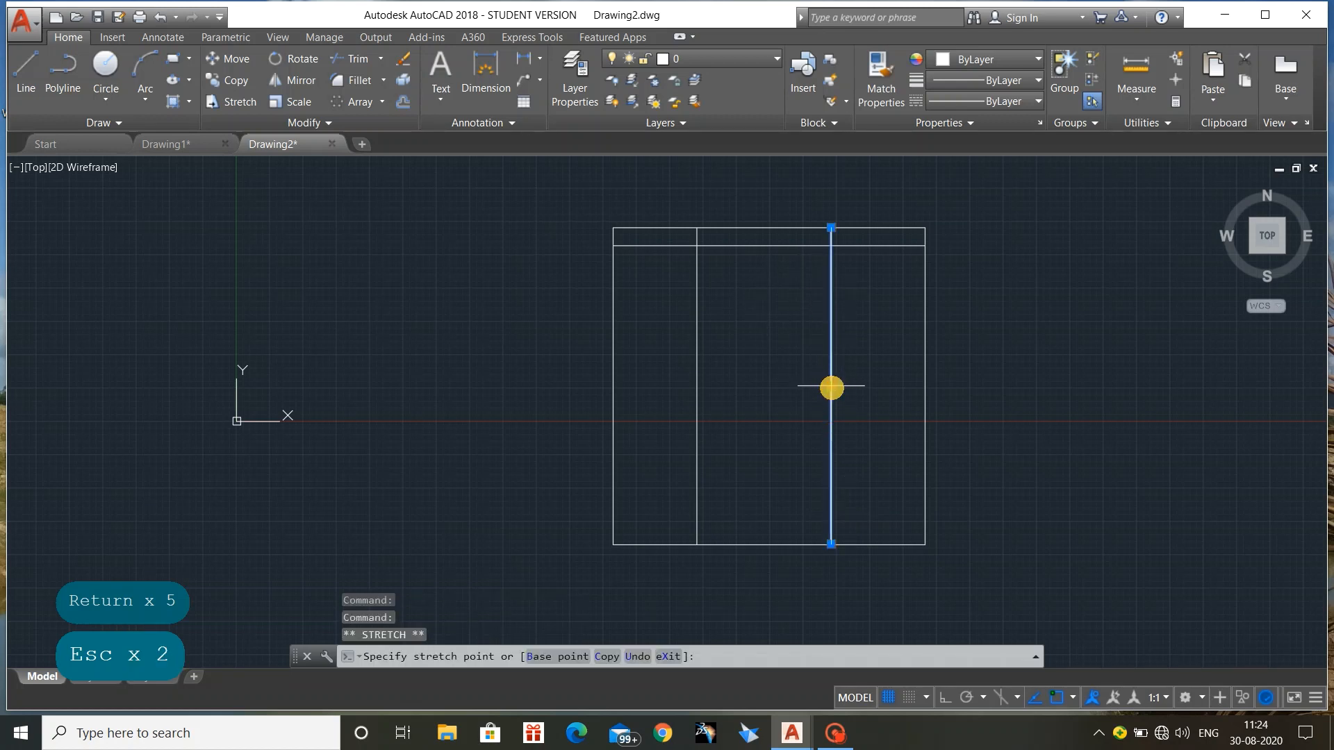
{"action": "left_click", "coordinate": [813, 387]}
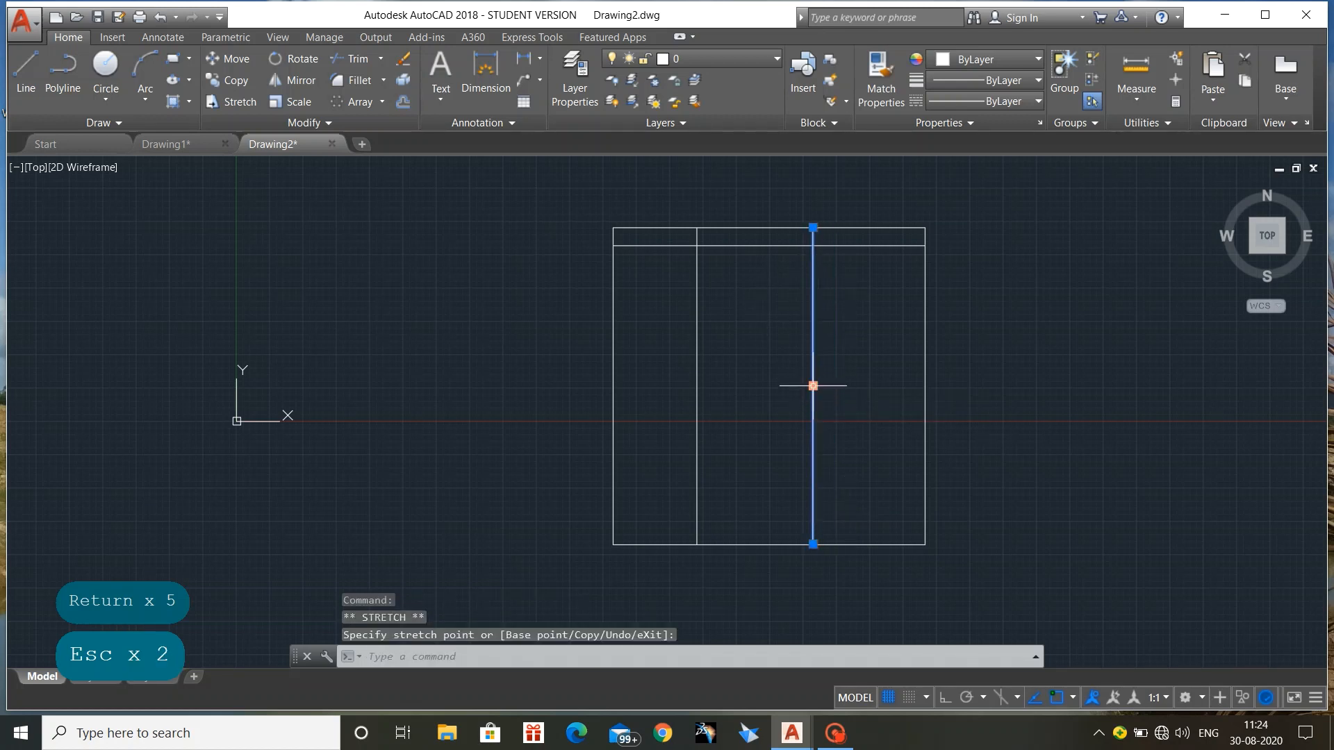
{"action": "left_click", "coordinate": [813, 387]}
{"action": "left_click", "coordinate": [818, 387]}
{"action": "key", "text": "Escape"}
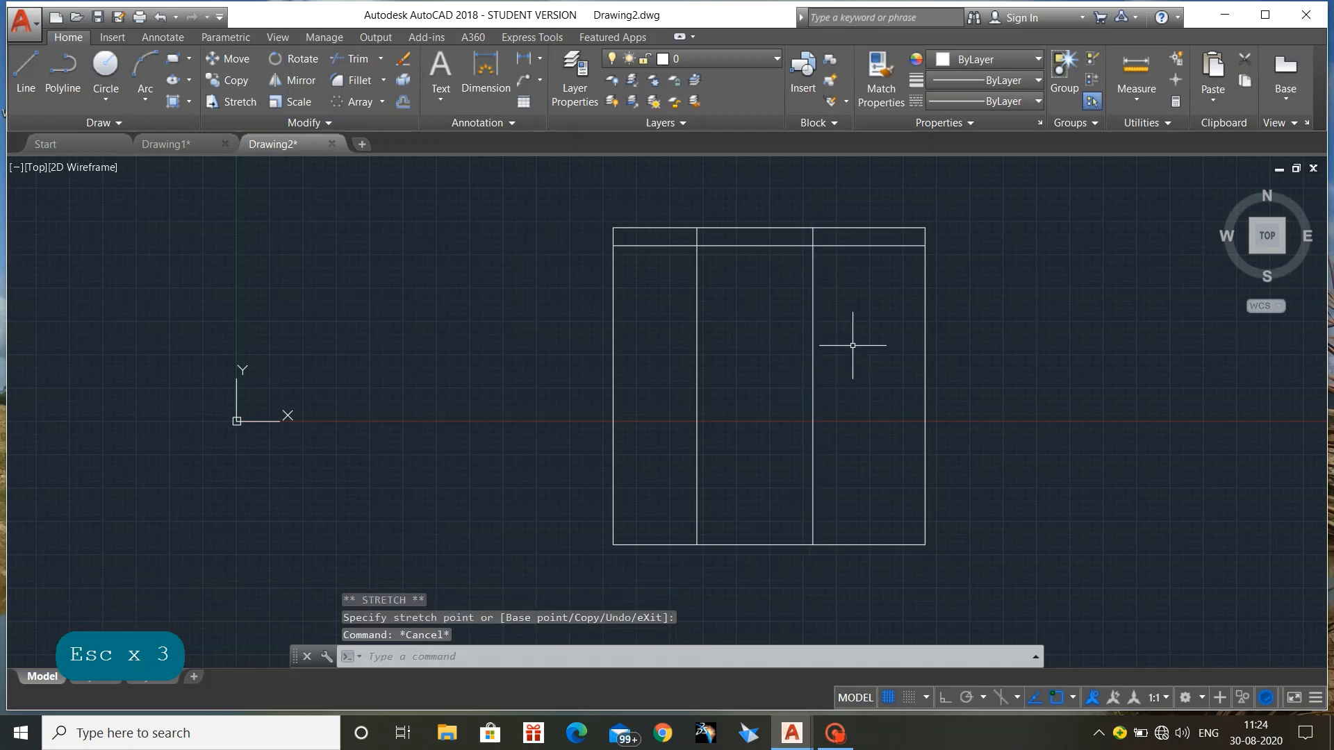
Draw a small upright rectangle inside the middle column, just below the header line
{"action": "scroll", "coordinate": [852, 344], "scroll_direction": "up", "scroll_amount": 2}
{"action": "scroll", "coordinate": [848, 337], "scroll_direction": "up", "scroll_amount": 2}
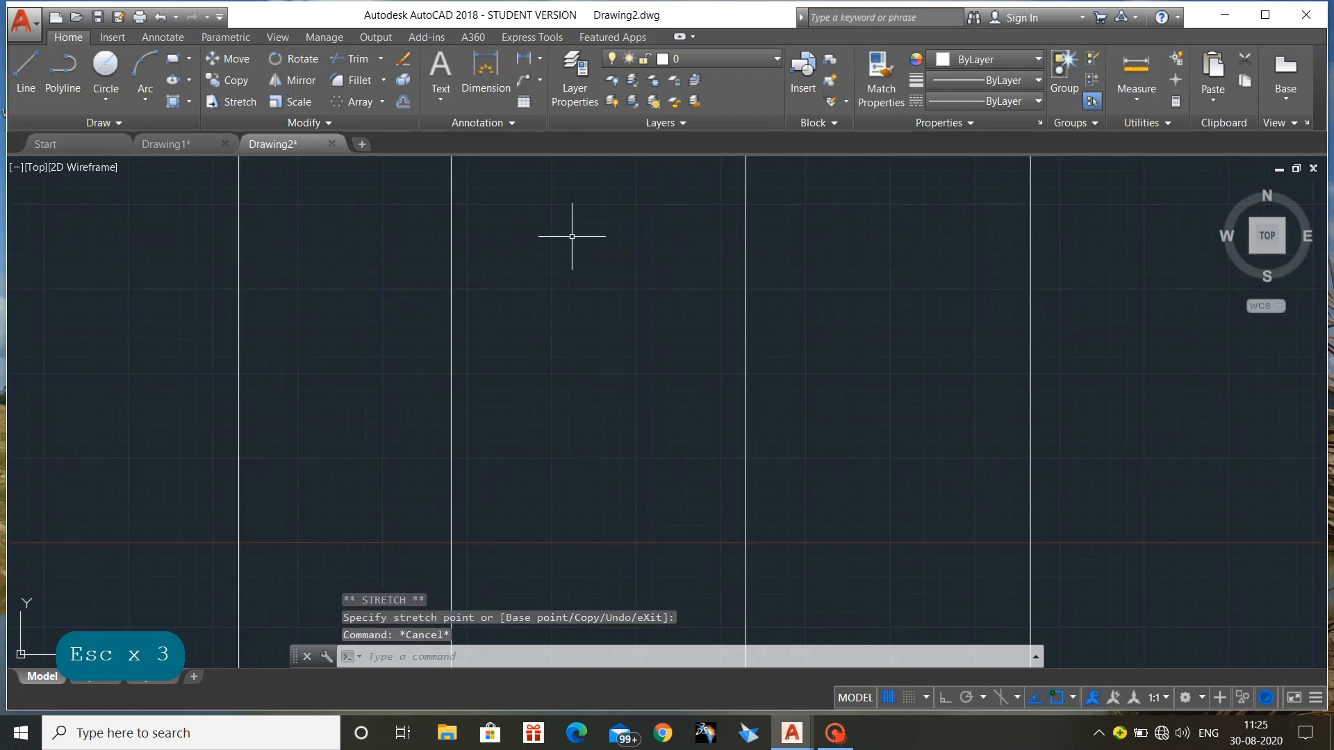
{"action": "middle_click_drag", "start_coordinate": [572, 236], "coordinate": [553, 442]}
{"action": "scroll", "coordinate": [553, 441], "scroll_direction": "up", "scroll_amount": 2}
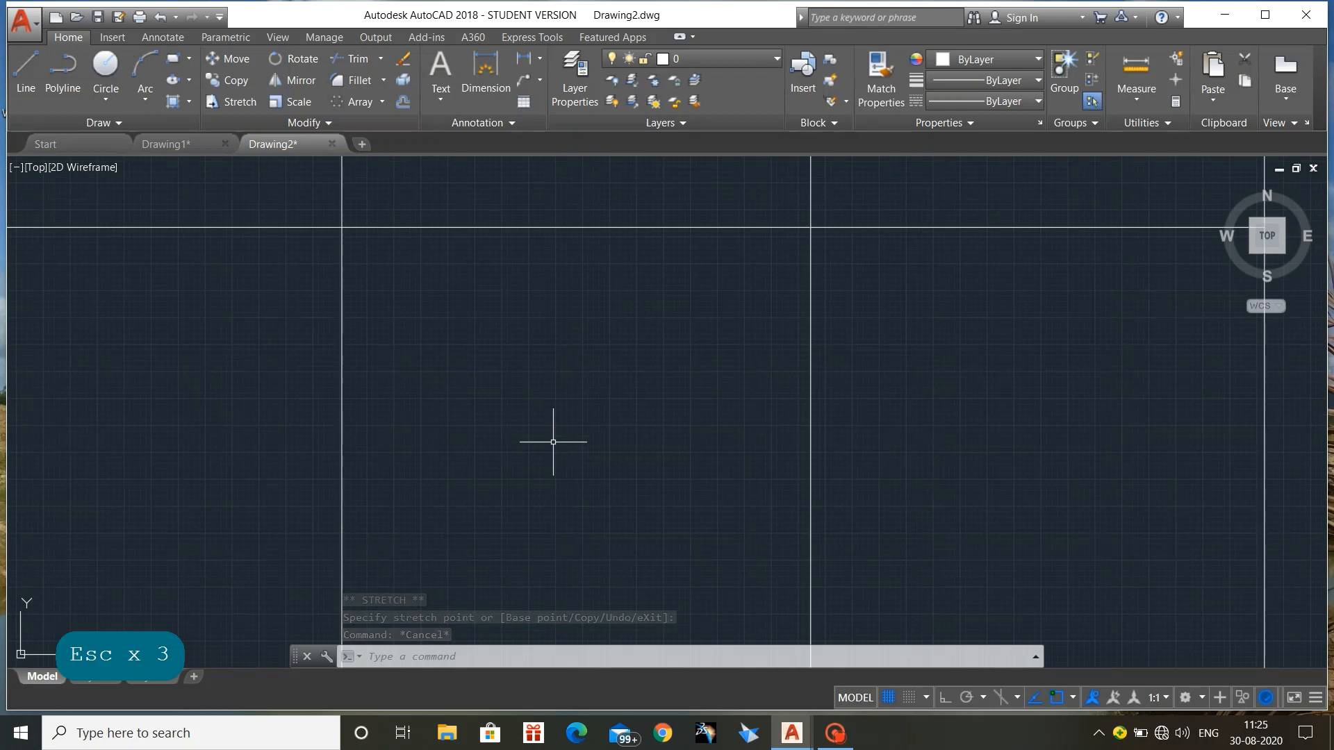
{"action": "left_click", "coordinate": [173, 59]}
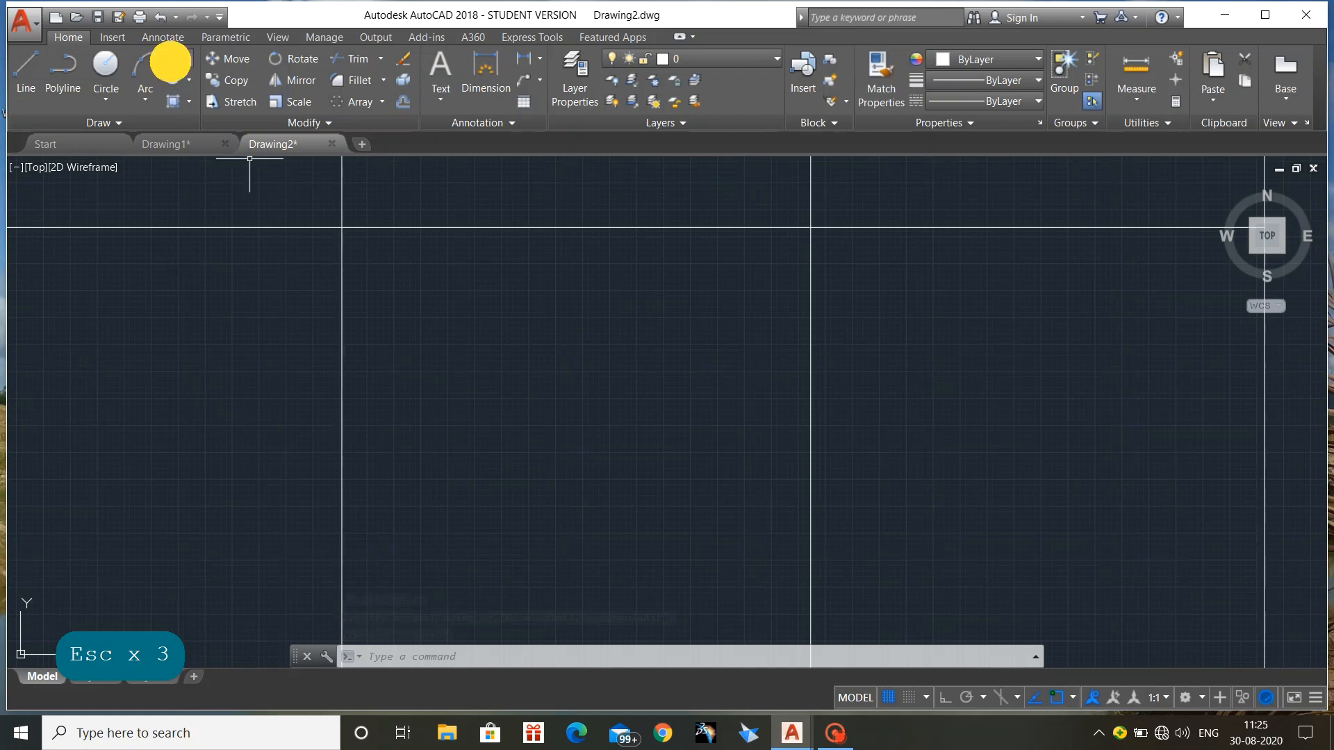
{"action": "left_click", "coordinate": [596, 259]}
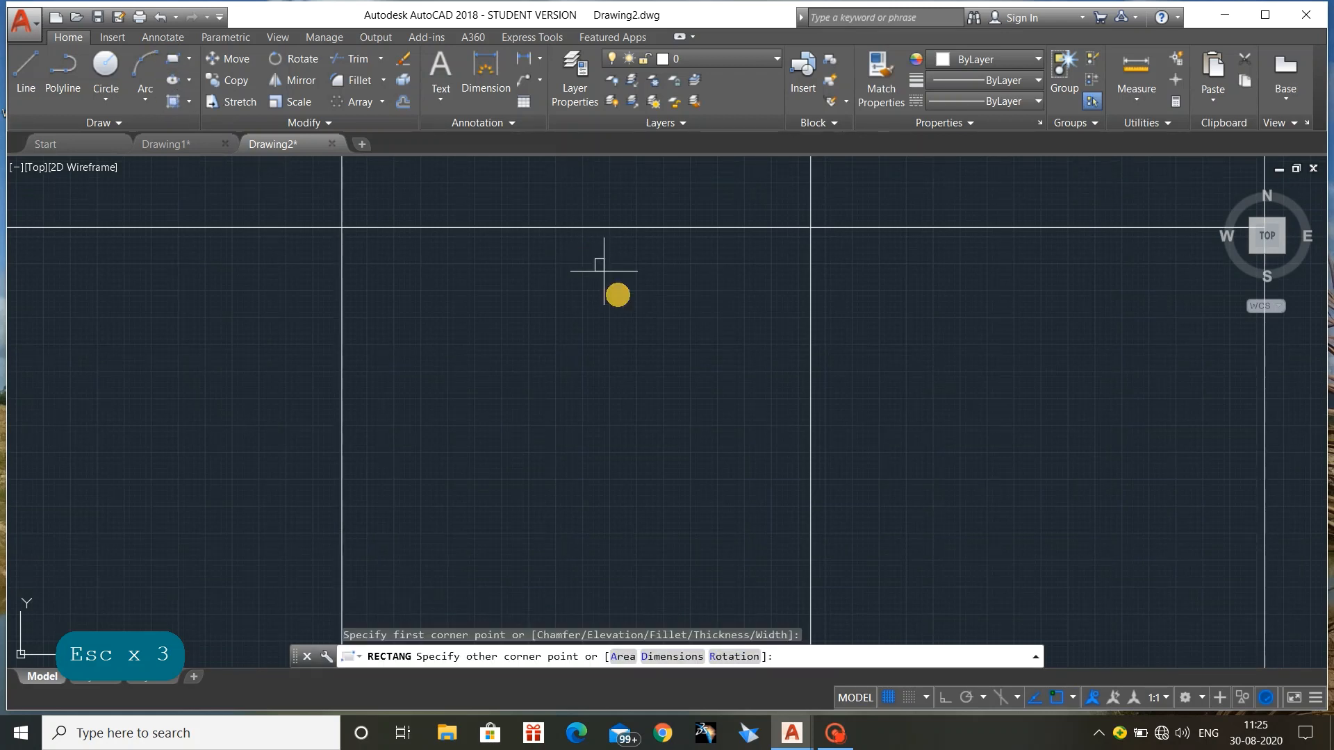
{"action": "left_click", "coordinate": [676, 435]}
Start a fillet from the small rectangle's left edge and enter a radius of 100
{"action": "scroll", "coordinate": [677, 438], "scroll_direction": "up", "scroll_amount": 2}
{"action": "middle_click_drag", "start_coordinate": [649, 393], "coordinate": [665, 469]}
{"action": "type", "text": "fill"}
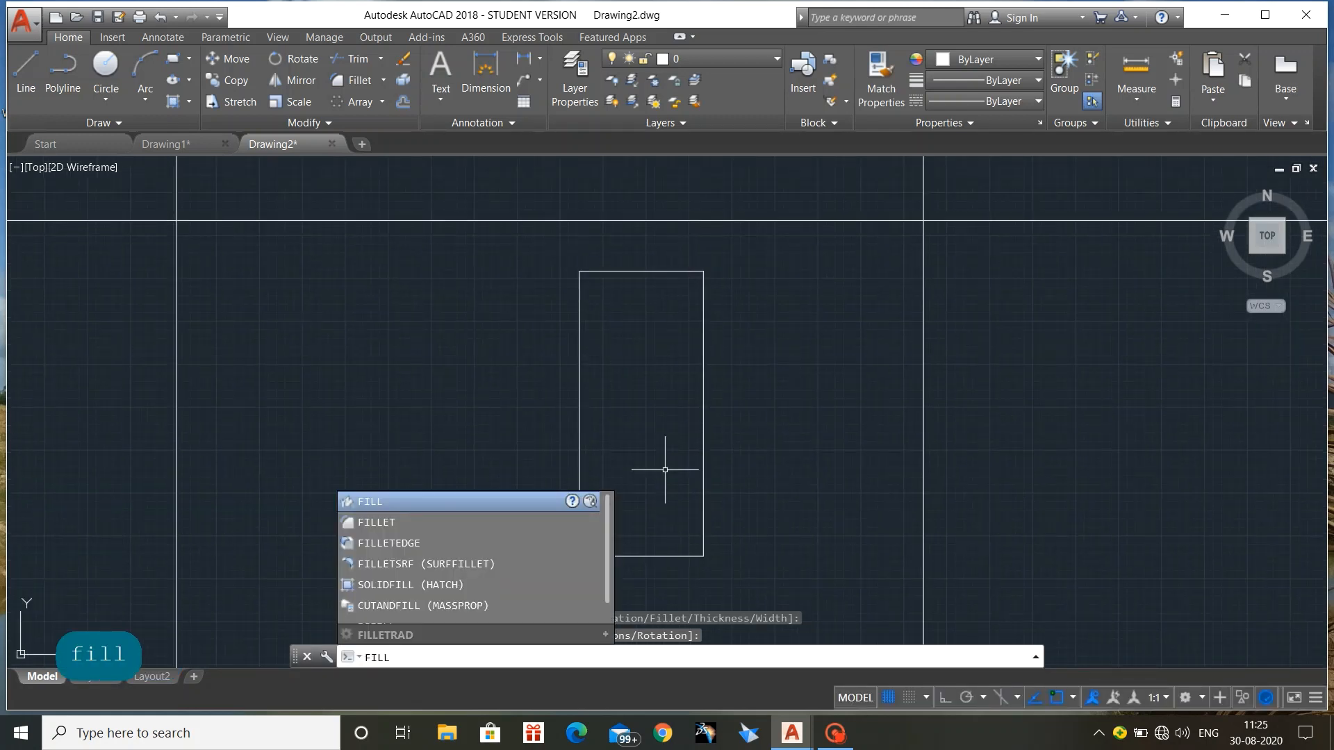
{"action": "type", "text": "et"}
{"action": "key", "text": "Return"}
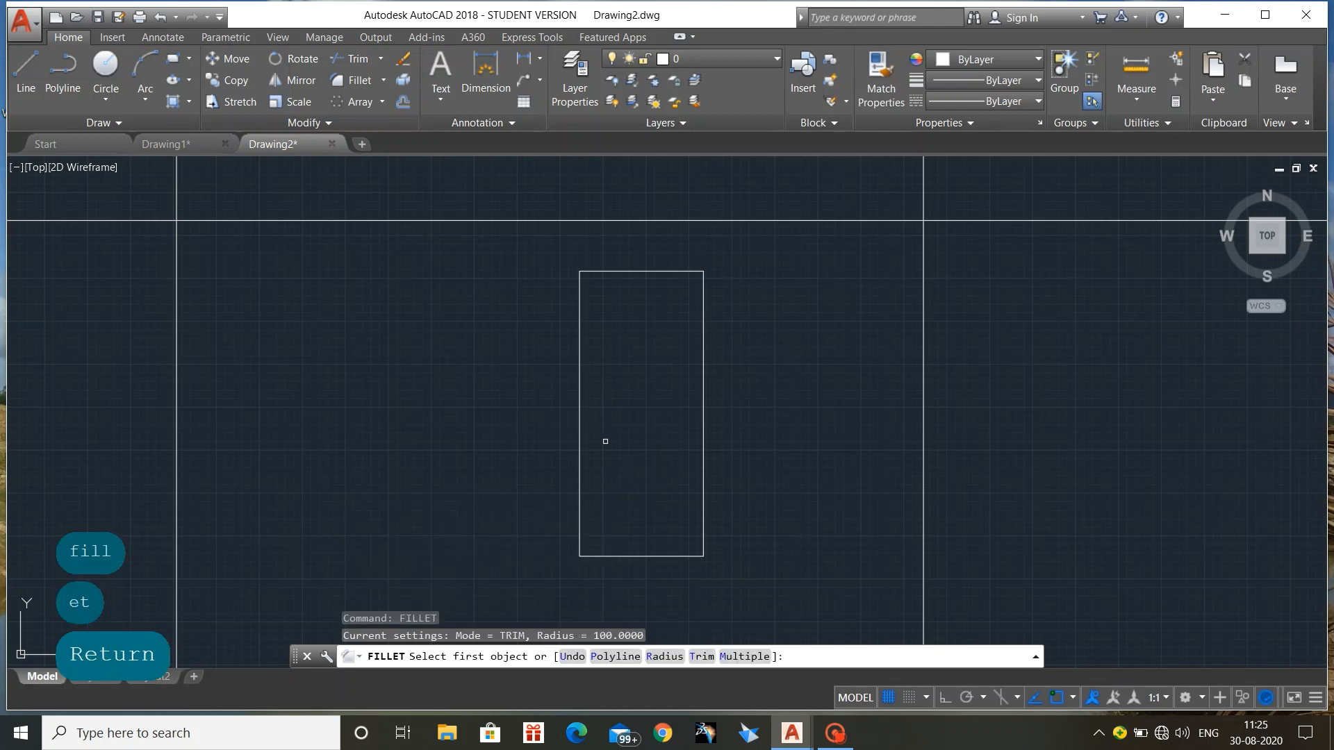
{"action": "left_click", "coordinate": [580, 321]}
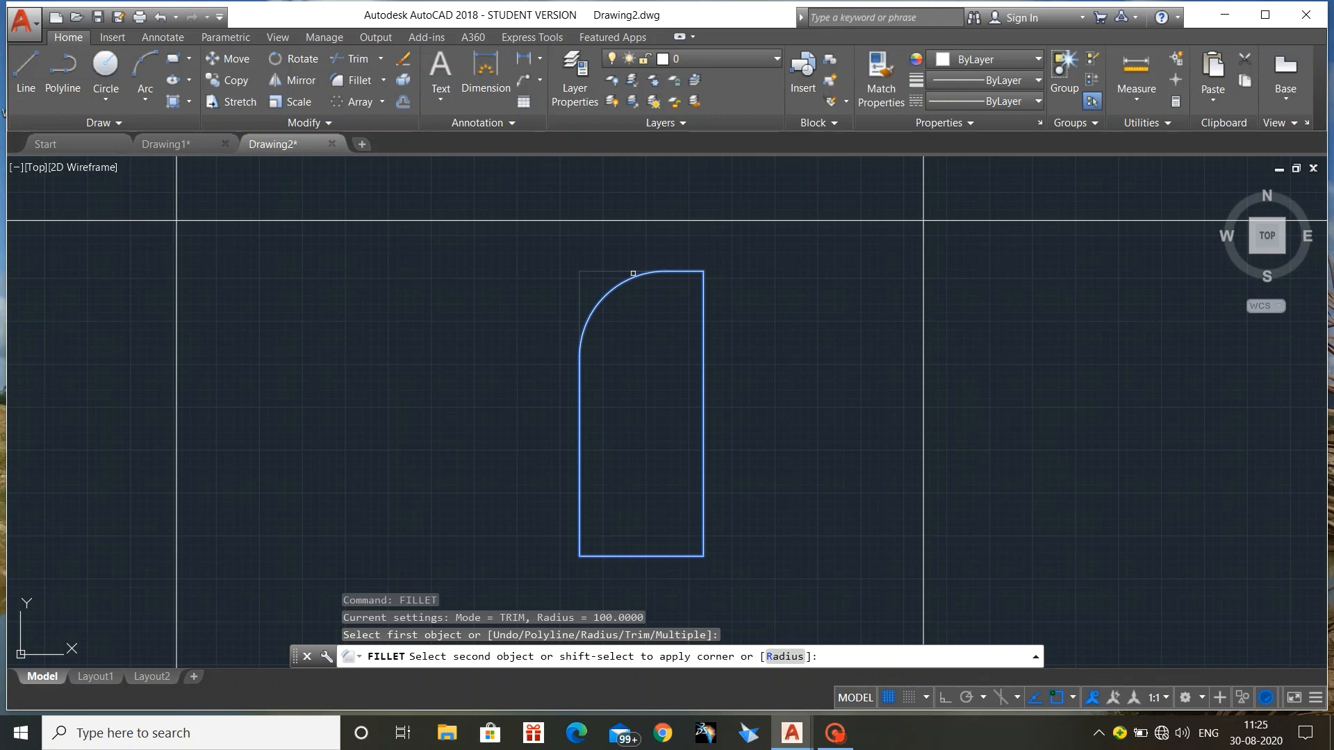
{"action": "type", "text": "r"}
{"action": "key", "text": "Return"}
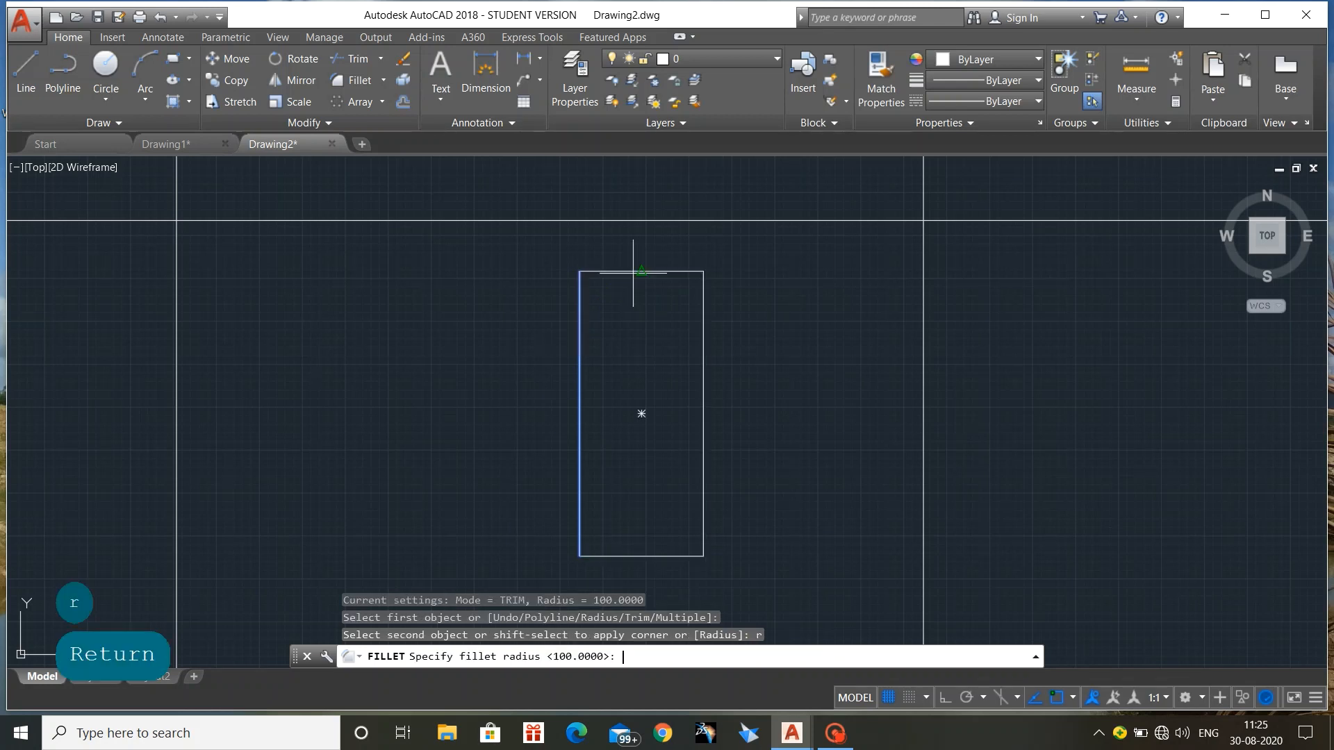
{"action": "type", "text": "100"}
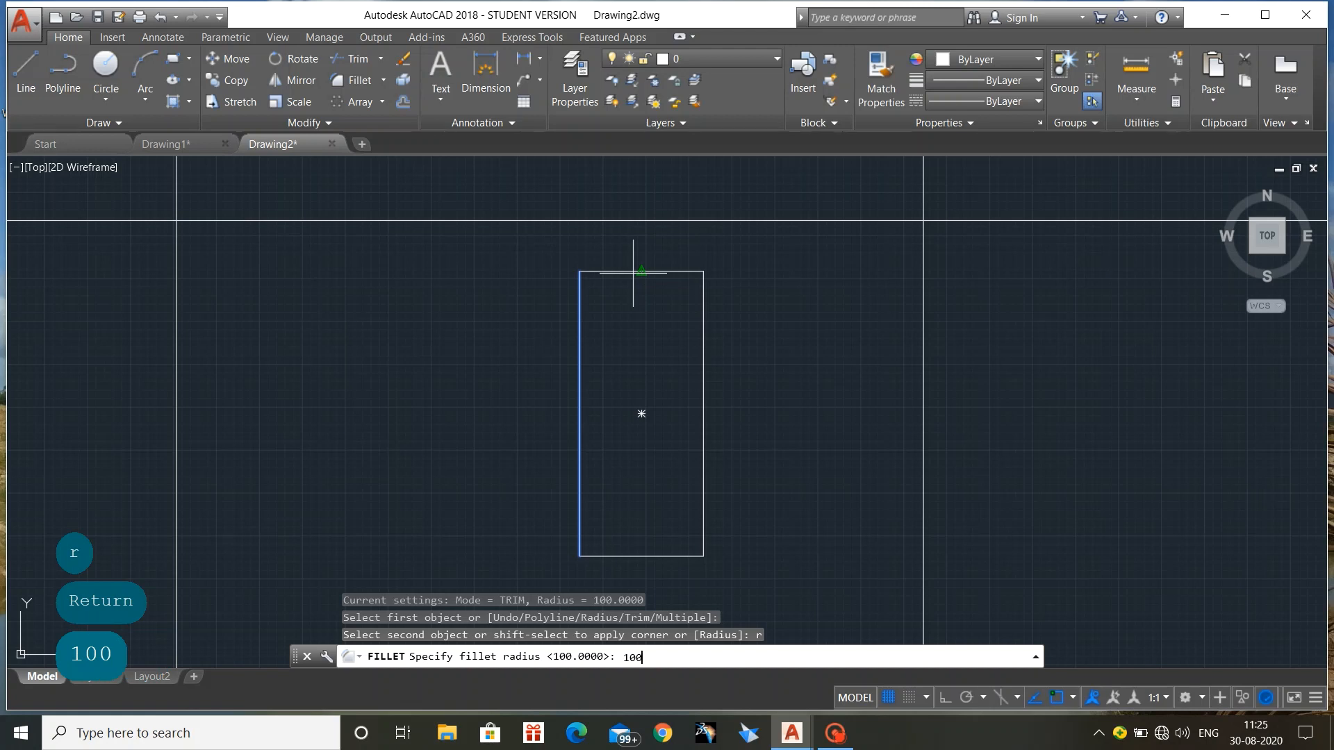
{"action": "key", "text": "Return"}
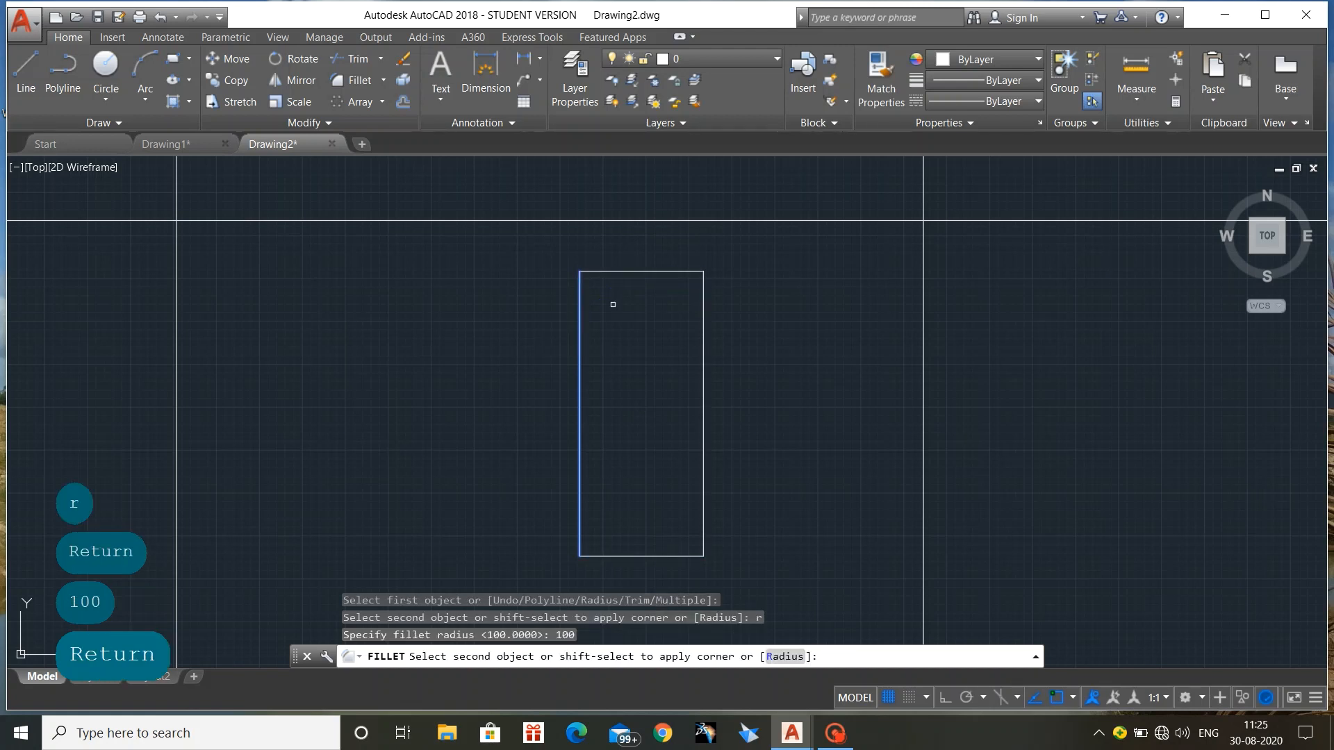
Change the fillet radius to 50 and round the small rectangle's top-left corner
{"action": "type", "text": "r"}
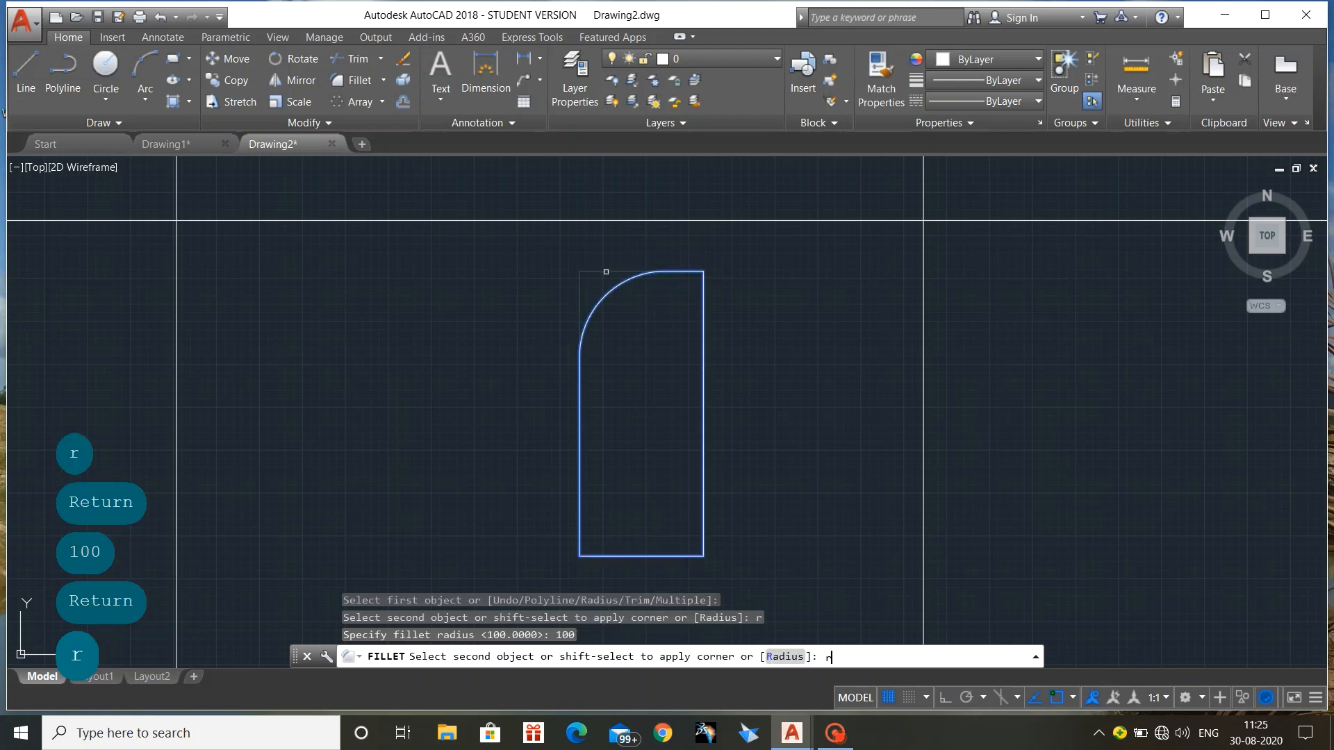
{"action": "key", "text": "Return"}
{"action": "type", "text": "50"}
{"action": "key", "text": "Return"}
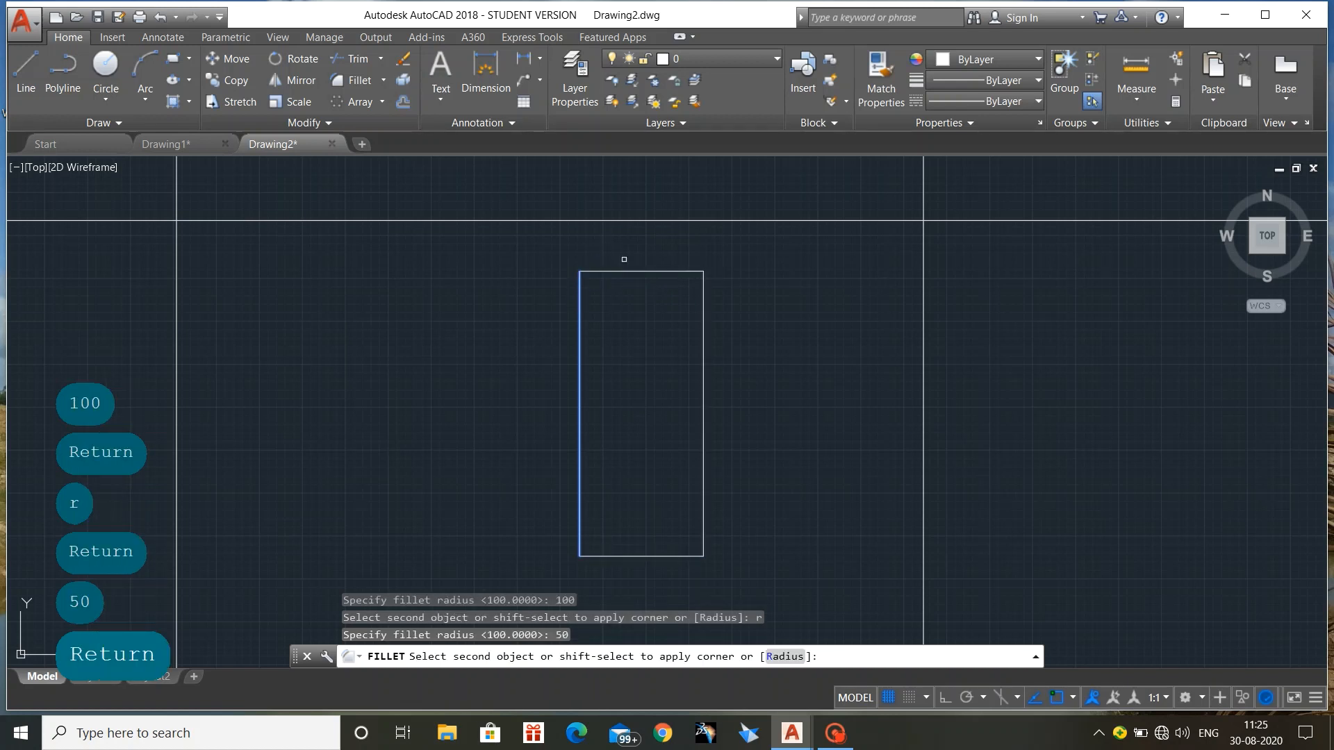
{"action": "left_click", "coordinate": [633, 272]}
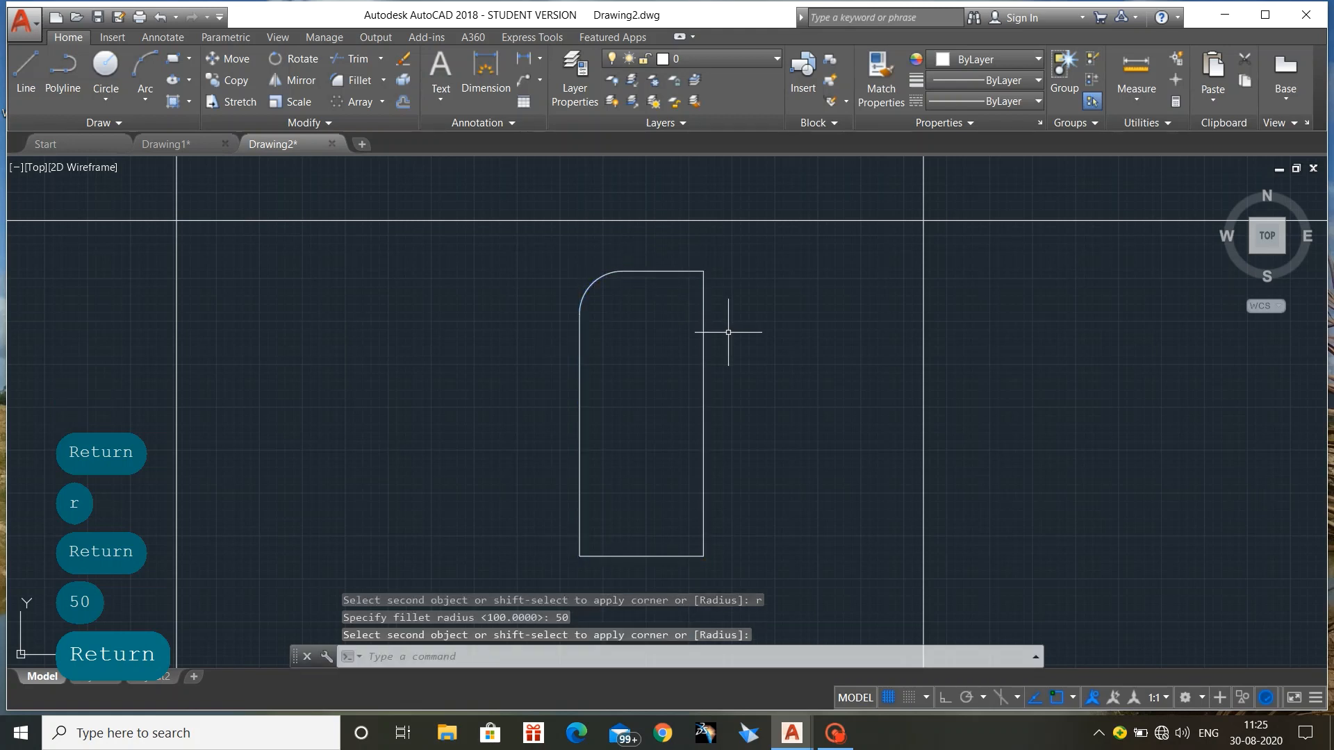
Fillet the small rectangle's top-right, bottom-right and bottom-left corners with the same radius of 50
{"action": "key", "text": "Return"}
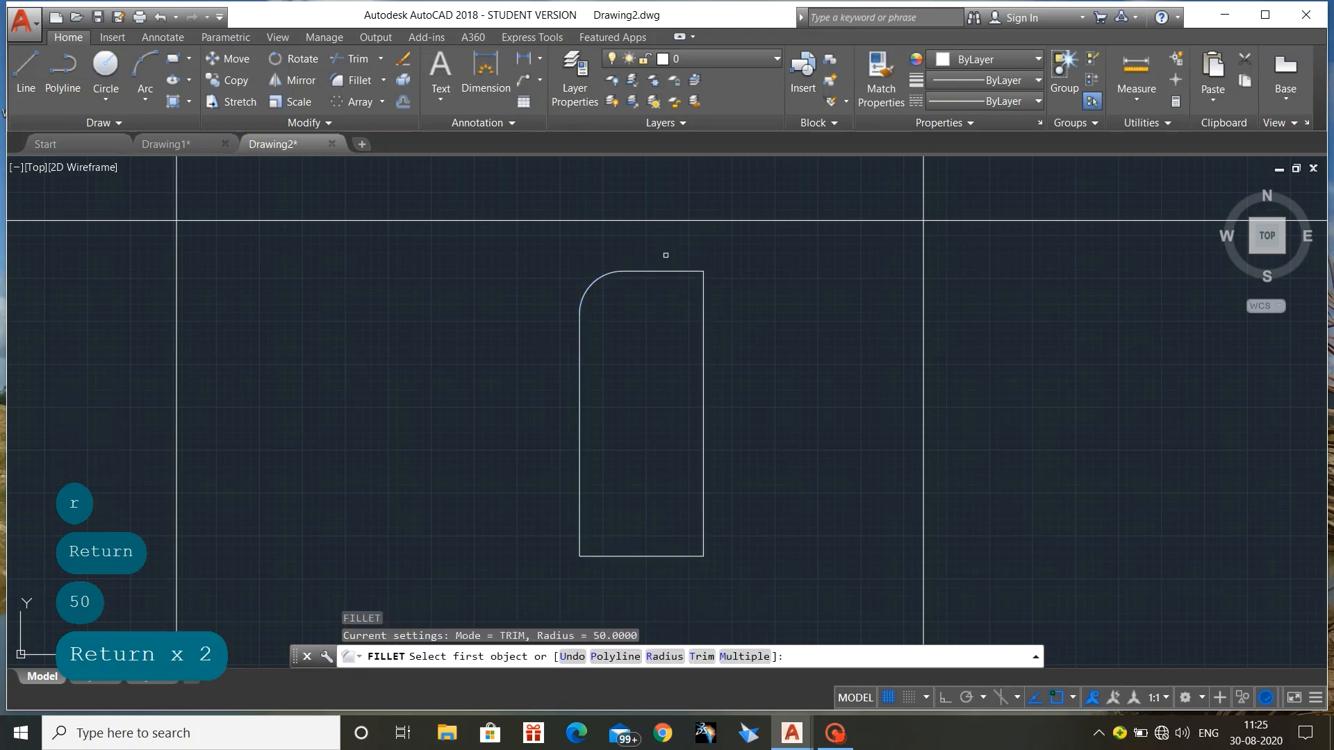
{"action": "left_click", "coordinate": [672, 272]}
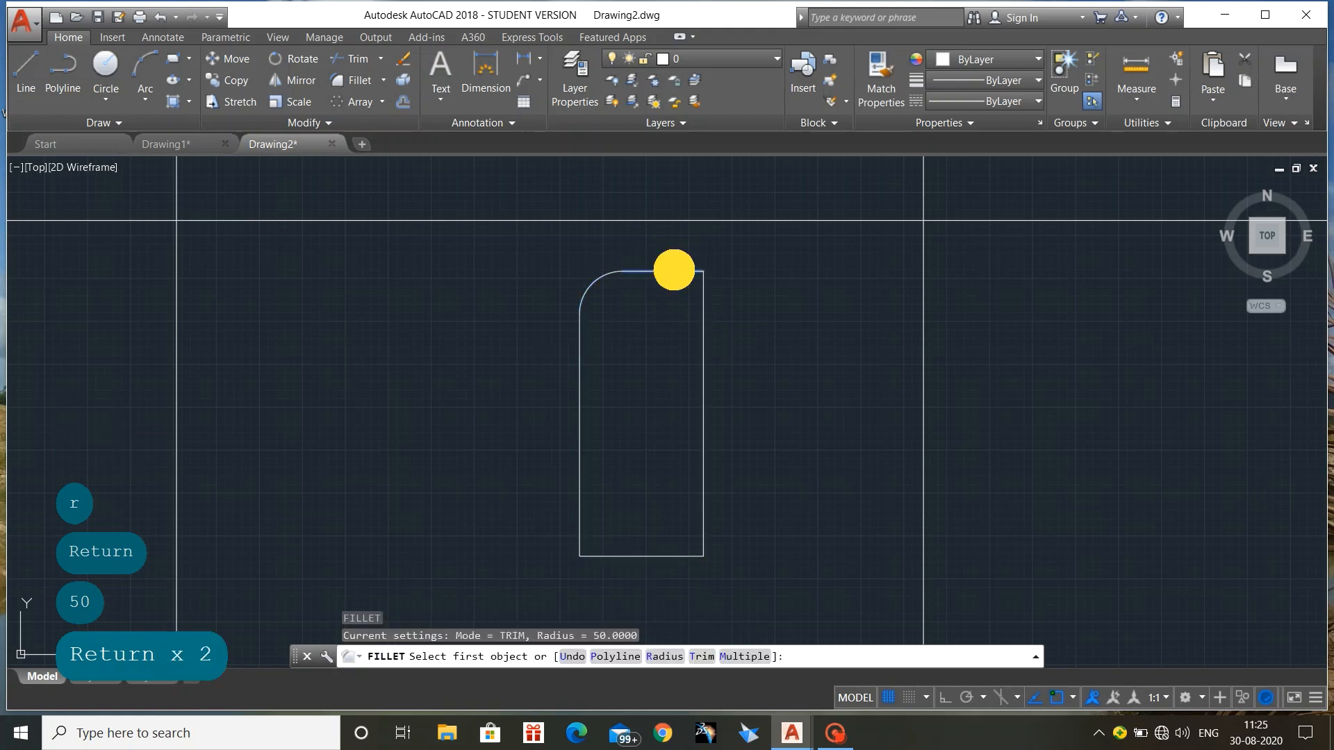
{"action": "left_click", "coordinate": [705, 311]}
{"action": "key", "text": "Return"}
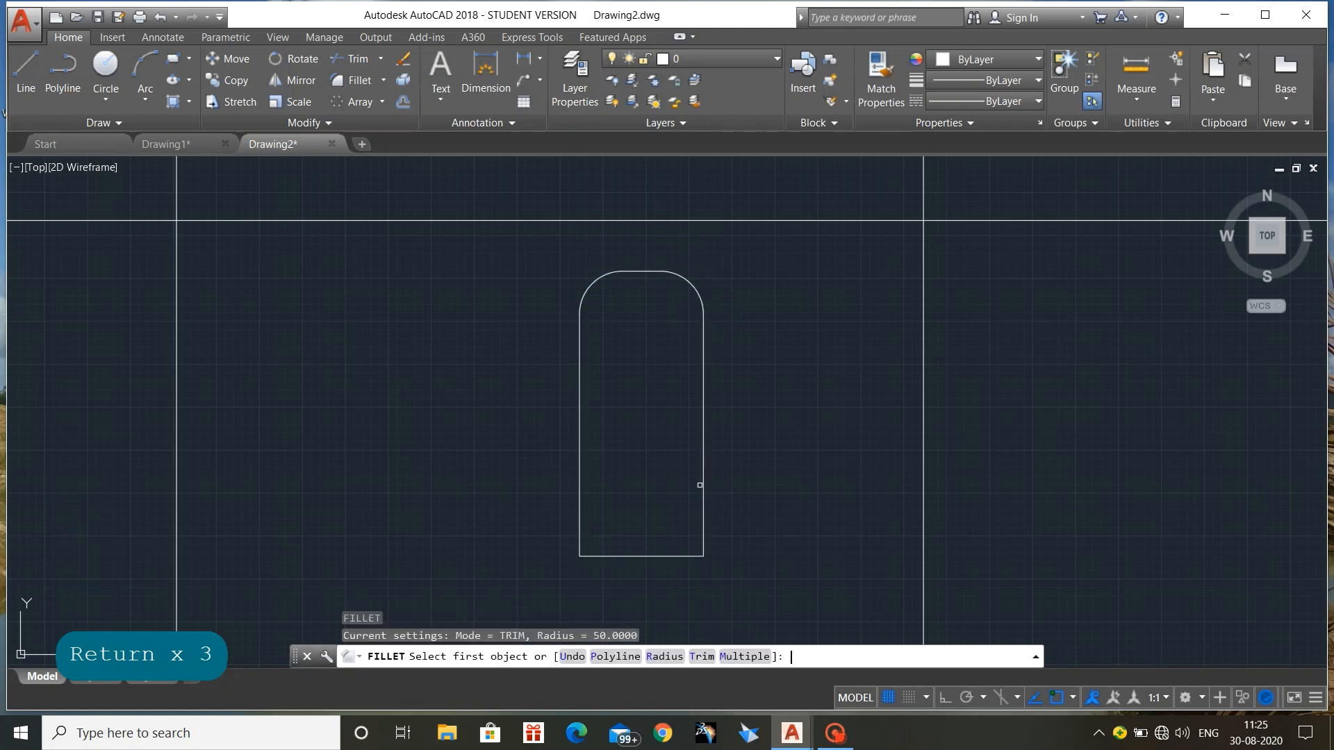
{"action": "left_click", "coordinate": [705, 487]}
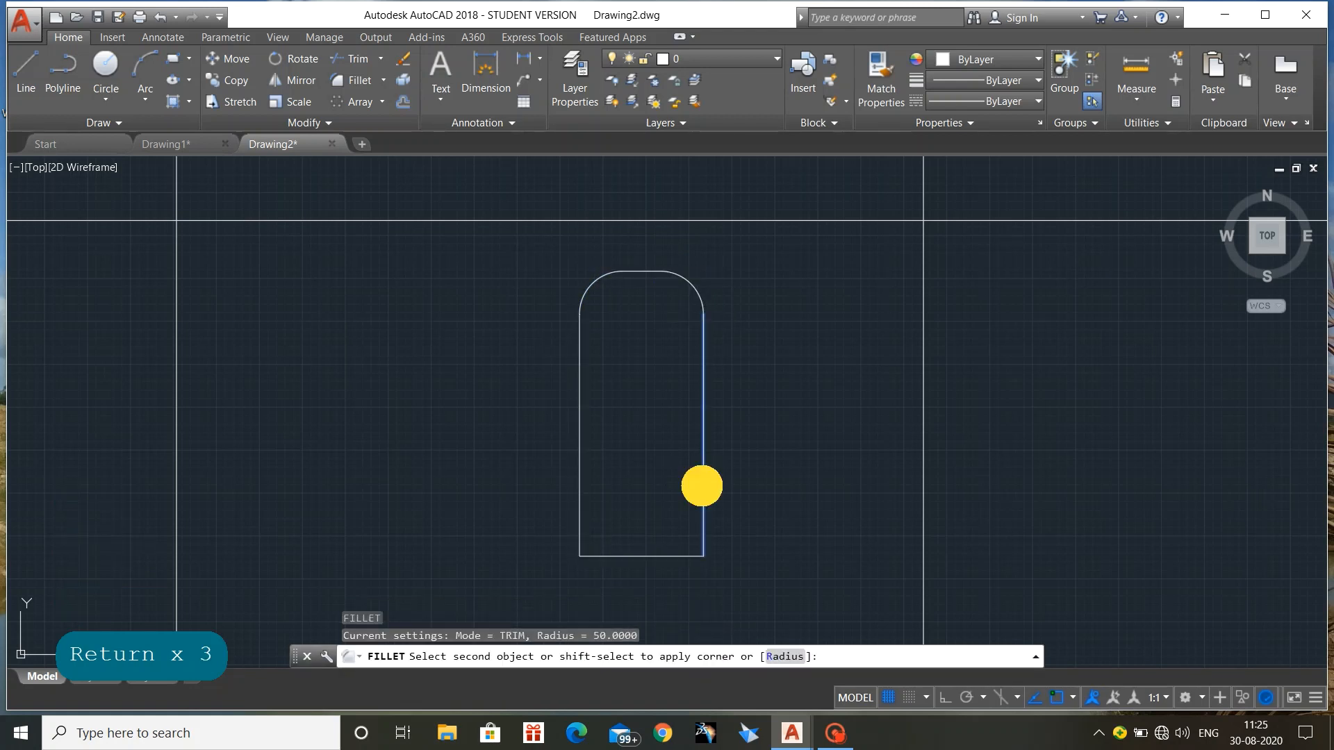
{"action": "left_click", "coordinate": [682, 556]}
{"action": "key", "text": "Return"}
{"action": "left_click", "coordinate": [634, 557]}
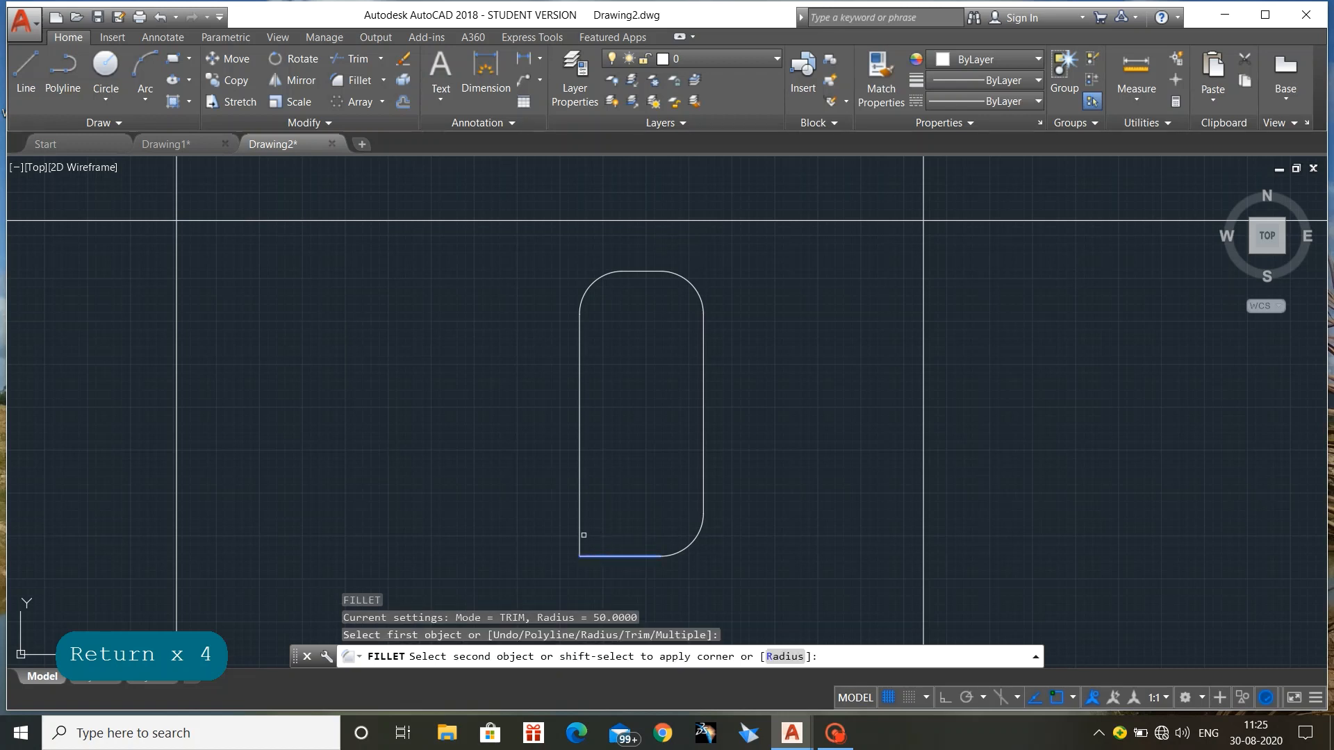
{"action": "left_click", "coordinate": [580, 526]}
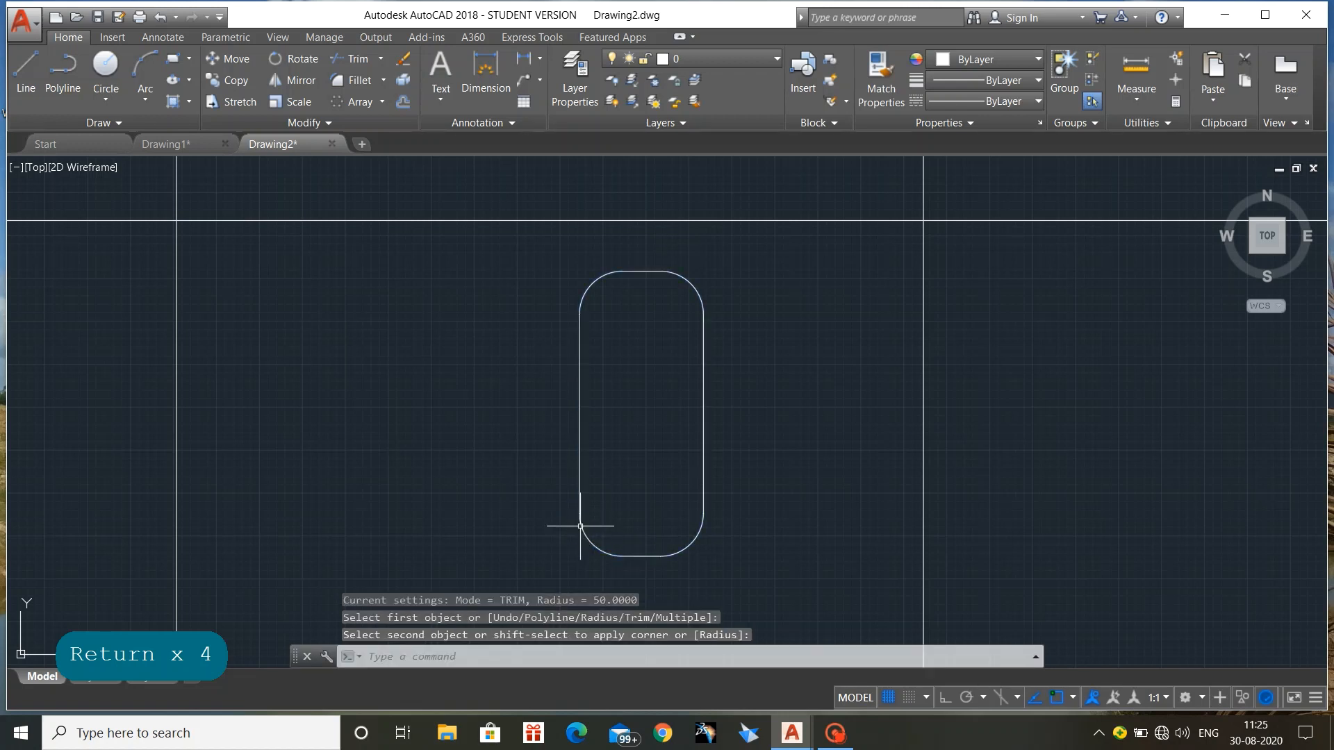
Load the ACAD_ISO08W100 (ISO long-dash short-dash) linetype into the drawing from acadiso.lin
{"action": "key", "text": "Escape"}
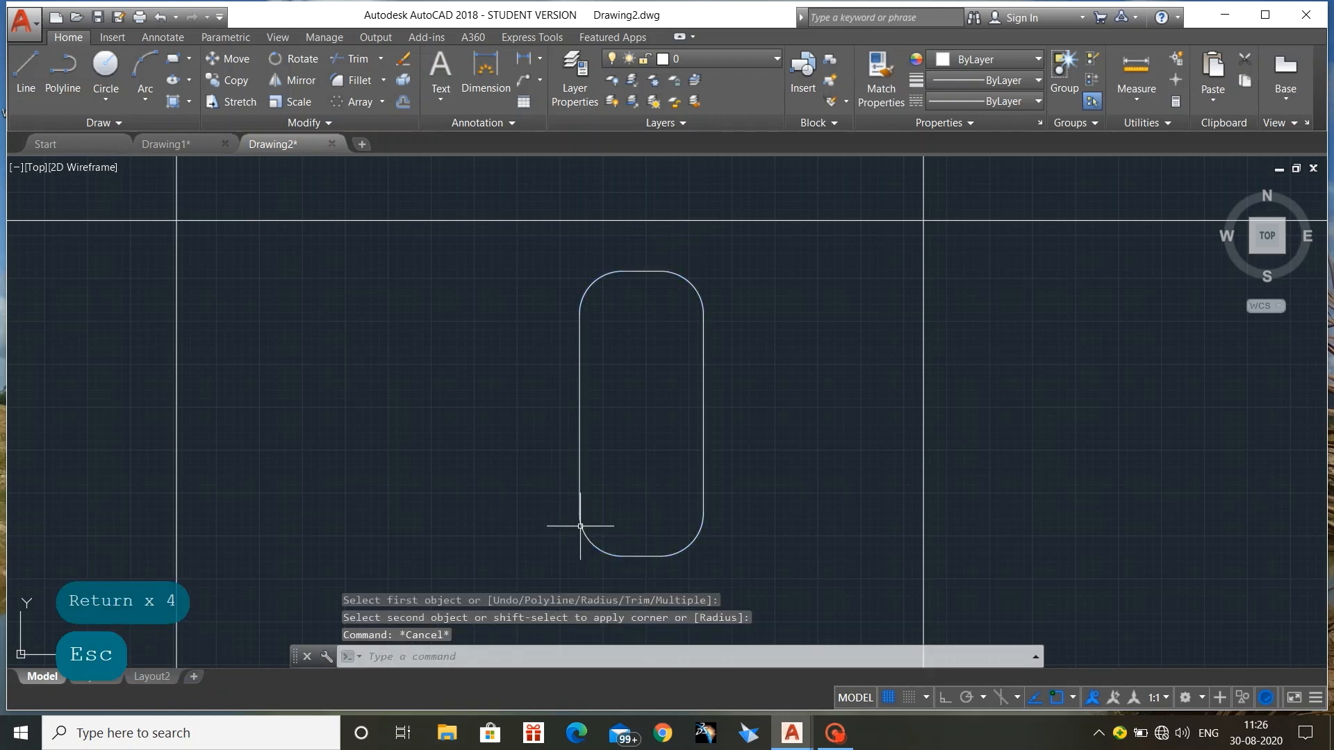
{"action": "type", "text": "l"}
{"action": "key", "text": "Return"}
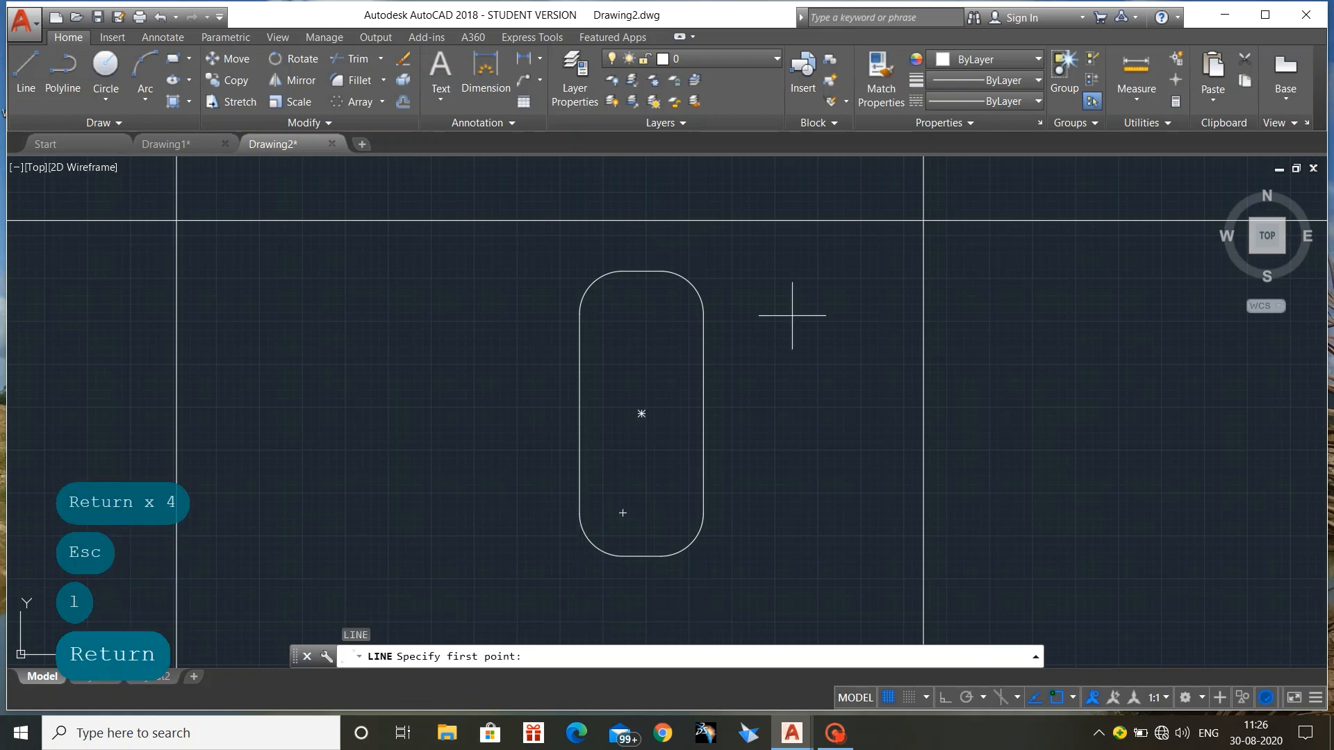
{"action": "left_click", "coordinate": [987, 105]}
{"action": "left_click", "coordinate": [969, 182]}
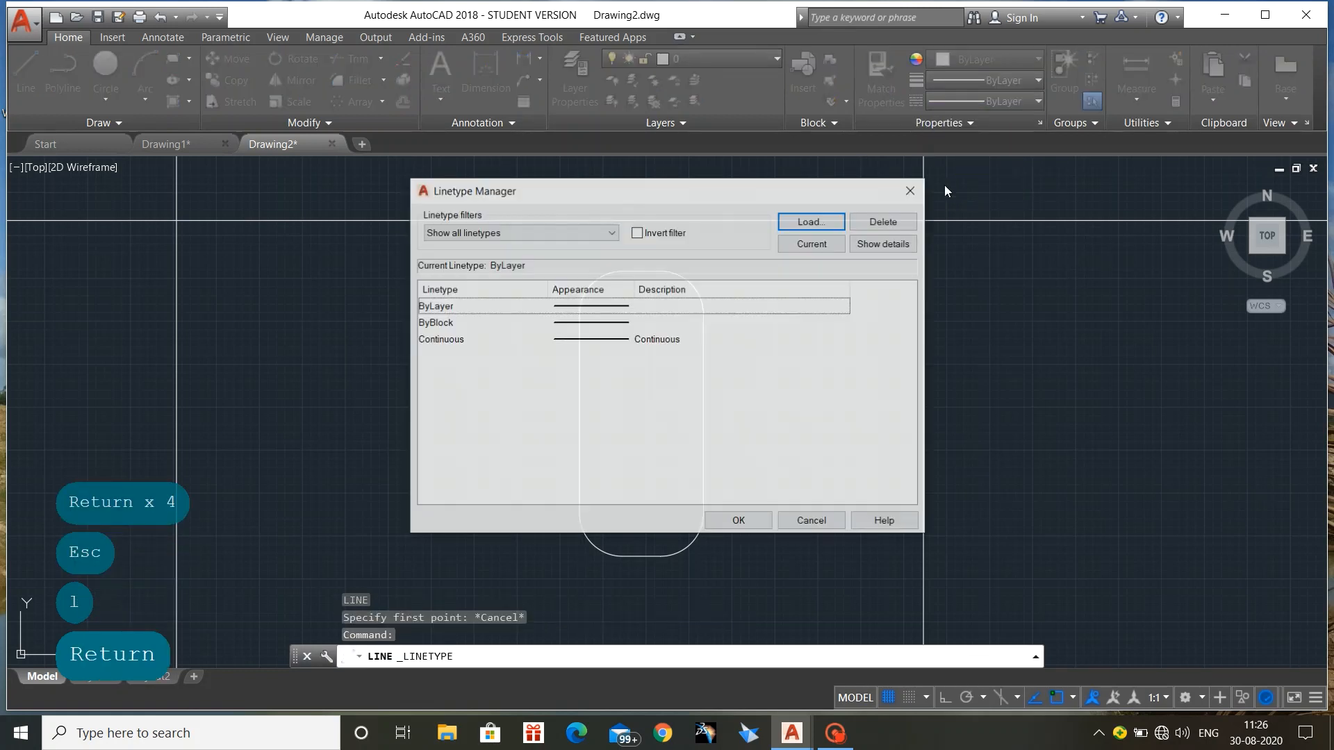
{"action": "left_click", "coordinate": [791, 218]}
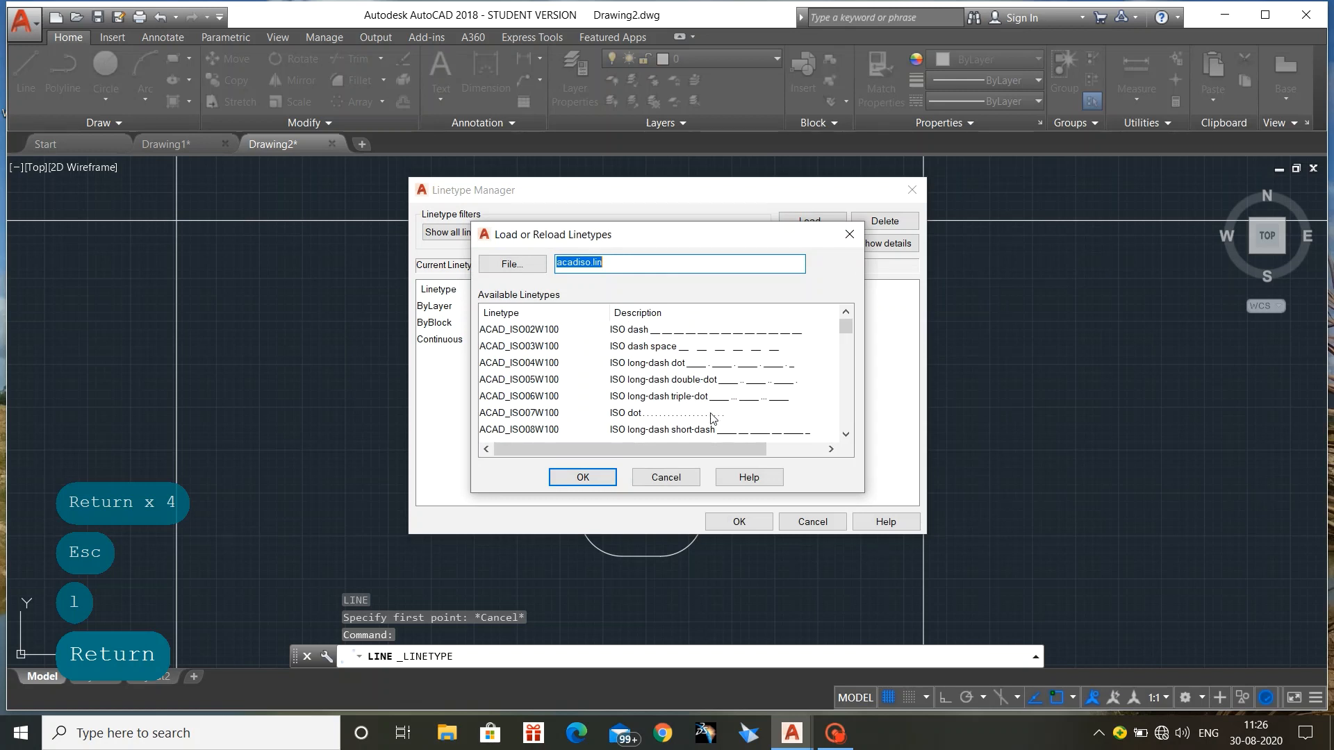
{"action": "scroll", "coordinate": [712, 417], "scroll_direction": "down", "scroll_amount": 1}
{"action": "left_click", "coordinate": [666, 381]}
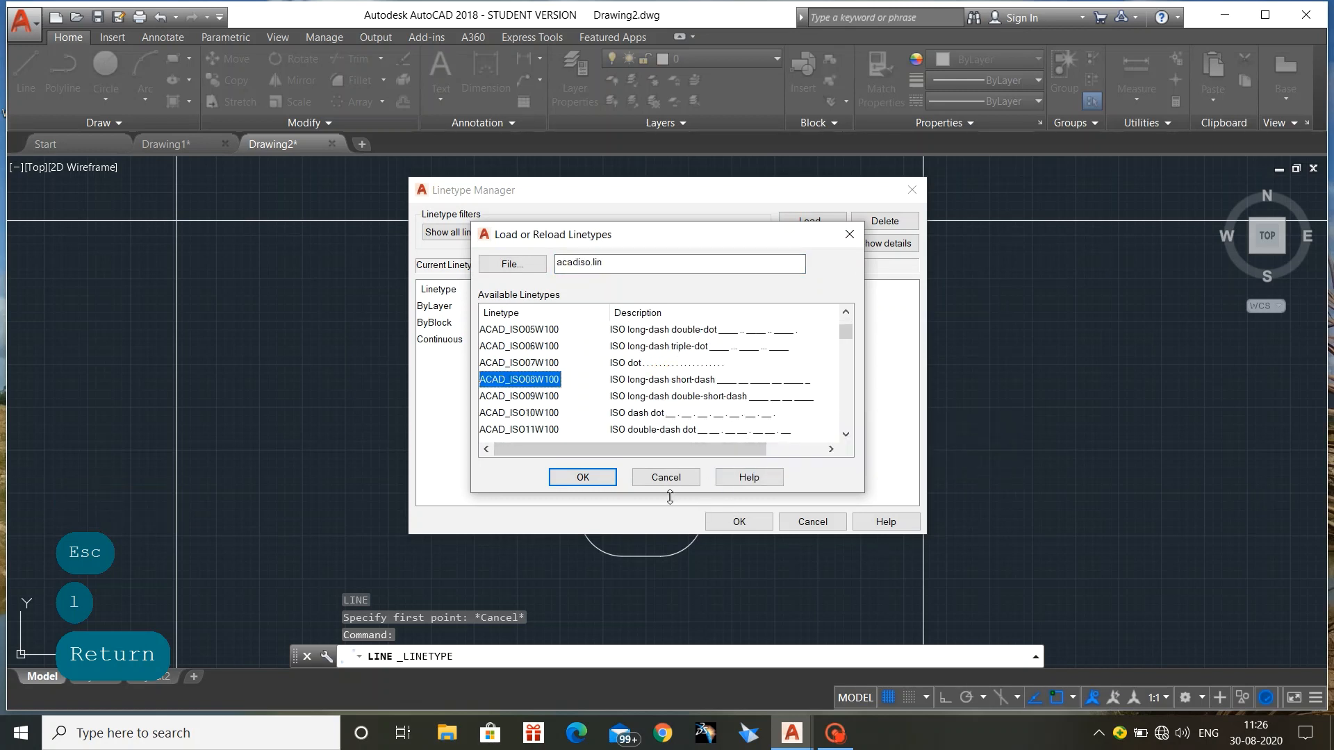
{"action": "left_click", "coordinate": [594, 485]}
{"action": "left_click", "coordinate": [750, 523]}
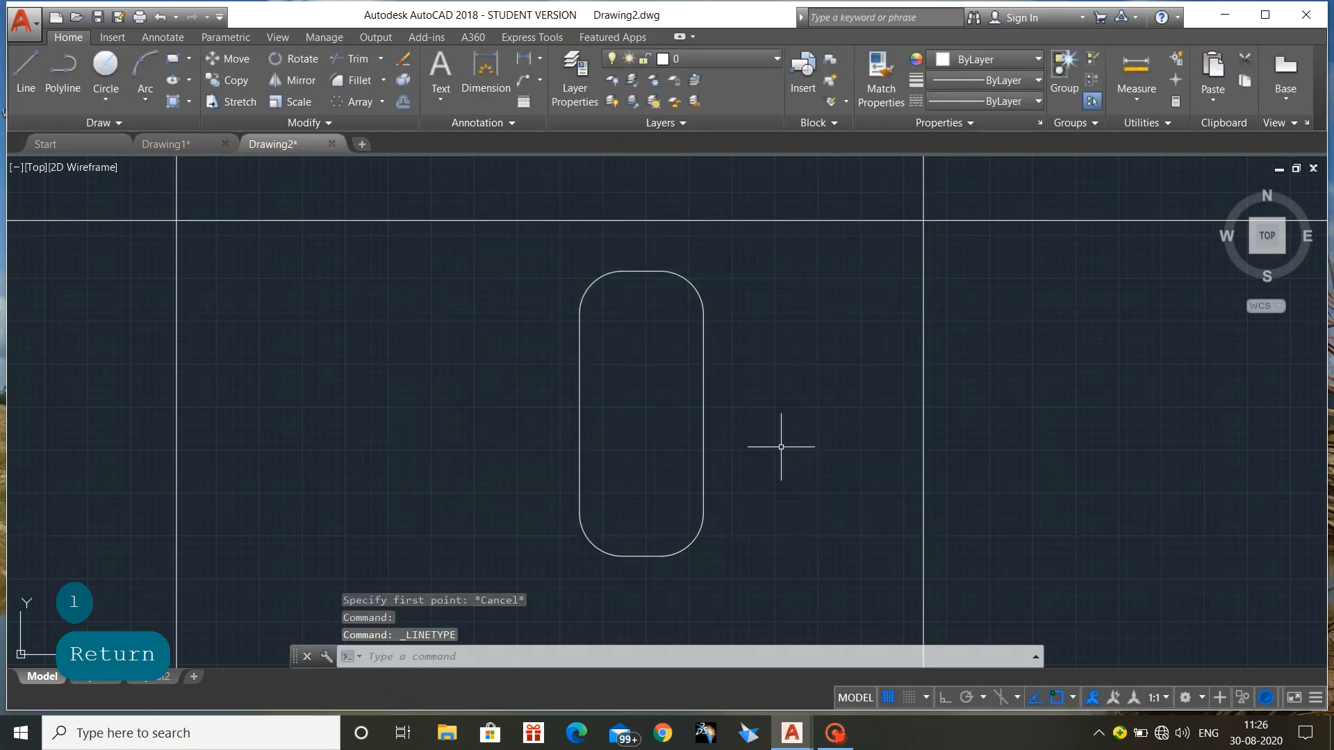
Make ACAD_ISO08W100 the current linetype and draw a horizontal centre line about 529 units long, running leftward through the rounded rectangle's middle
{"action": "left_click", "coordinate": [989, 102]}
{"action": "left_click", "coordinate": [977, 164]}
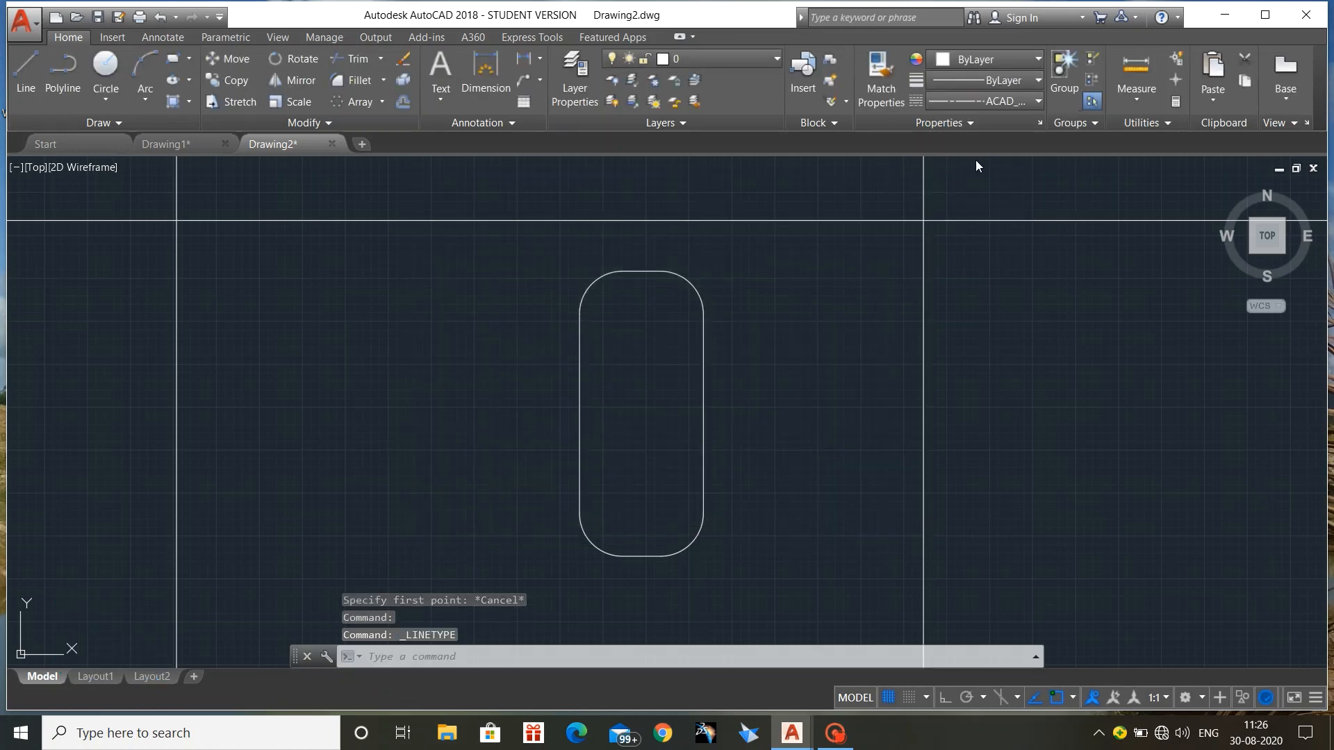
{"action": "key", "text": "Return"}
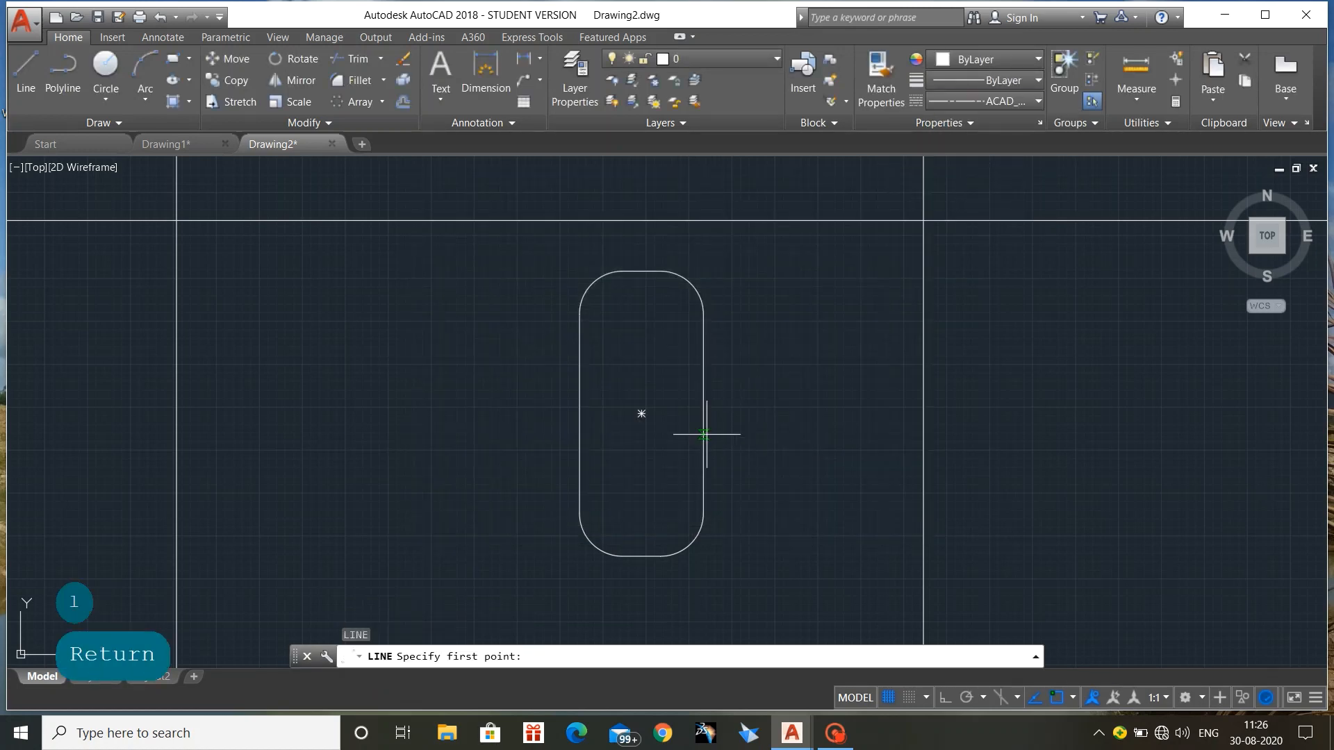
{"action": "left_click", "coordinate": [742, 412]}
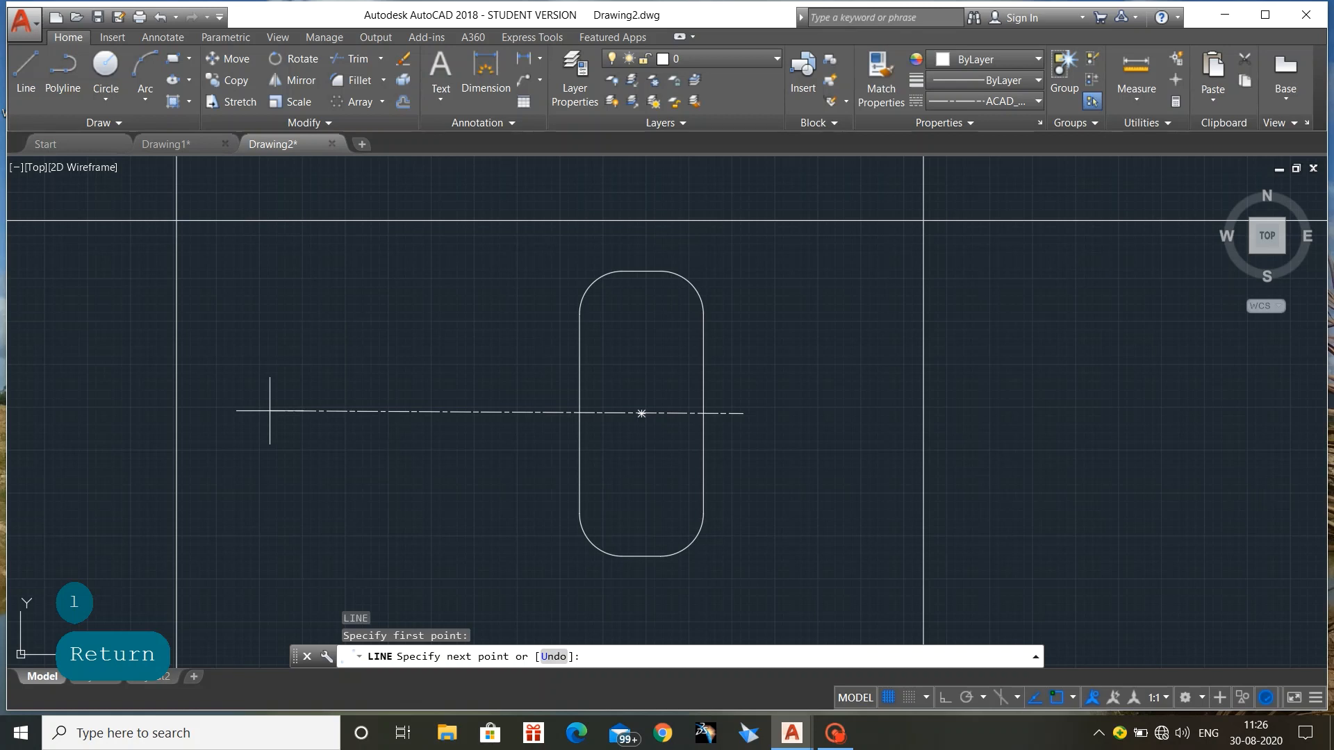
{"action": "key", "text": "Escape"}
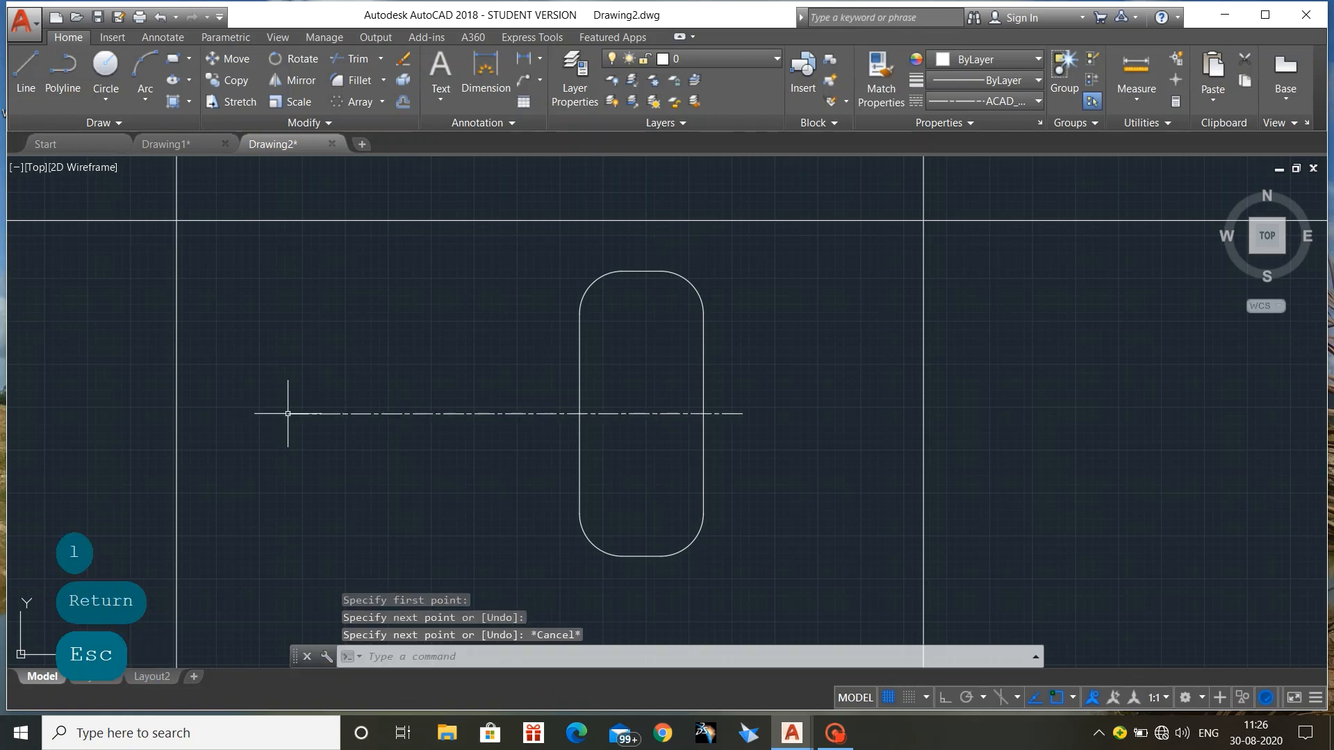
Select the centre line through the rounded rectangle and open its properties
{"action": "scroll", "coordinate": [744, 463], "scroll_direction": "down", "scroll_amount": 5}
{"action": "scroll", "coordinate": [744, 463], "scroll_direction": "down", "scroll_amount": 4}
{"action": "mouse_move", "coordinate": [744, 463]}
{"action": "middle_mouse_down"}
{"action": "mouse_move", "coordinate": [735, 357]}
{"action": "mouse_move", "coordinate": [743, 369]}
{"action": "middle_mouse_up"}
{"action": "scroll", "coordinate": [743, 369], "scroll_direction": "up", "scroll_amount": 4}
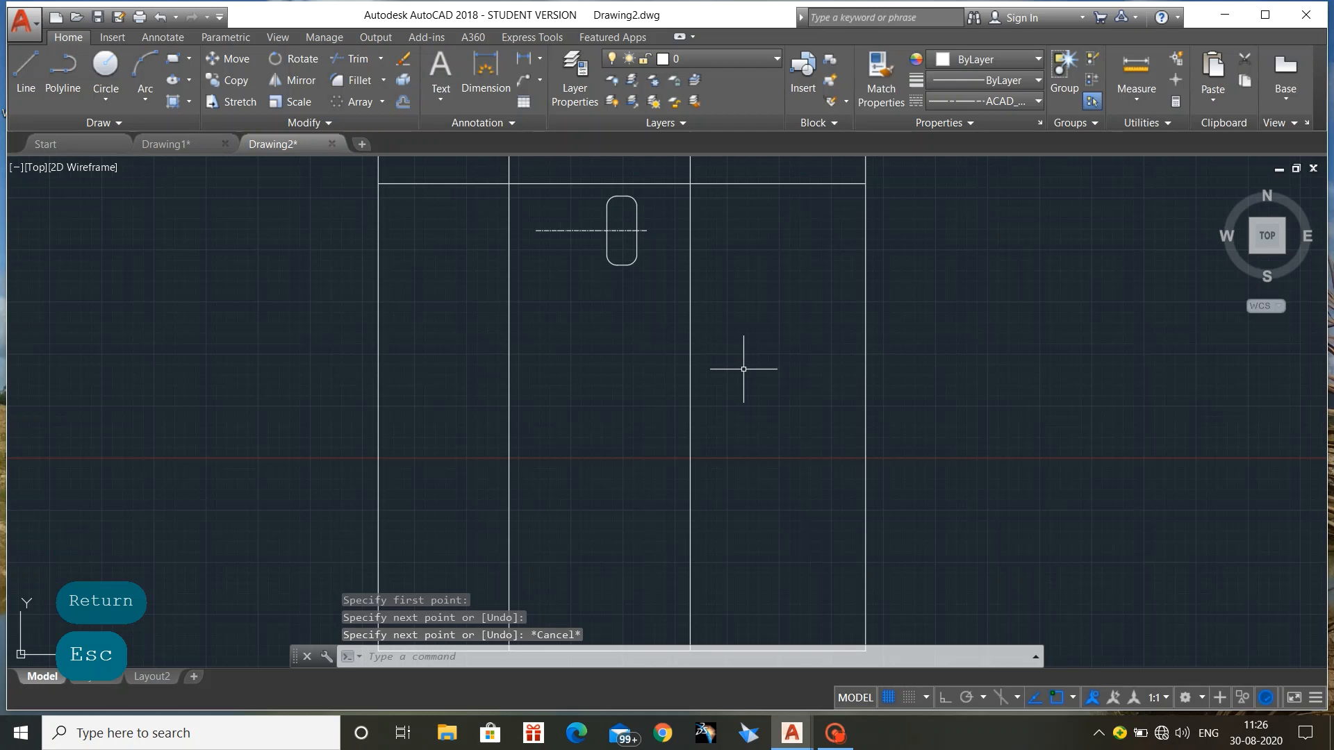
{"action": "left_click", "coordinate": [584, 223]}
{"action": "left_click", "coordinate": [577, 227]}
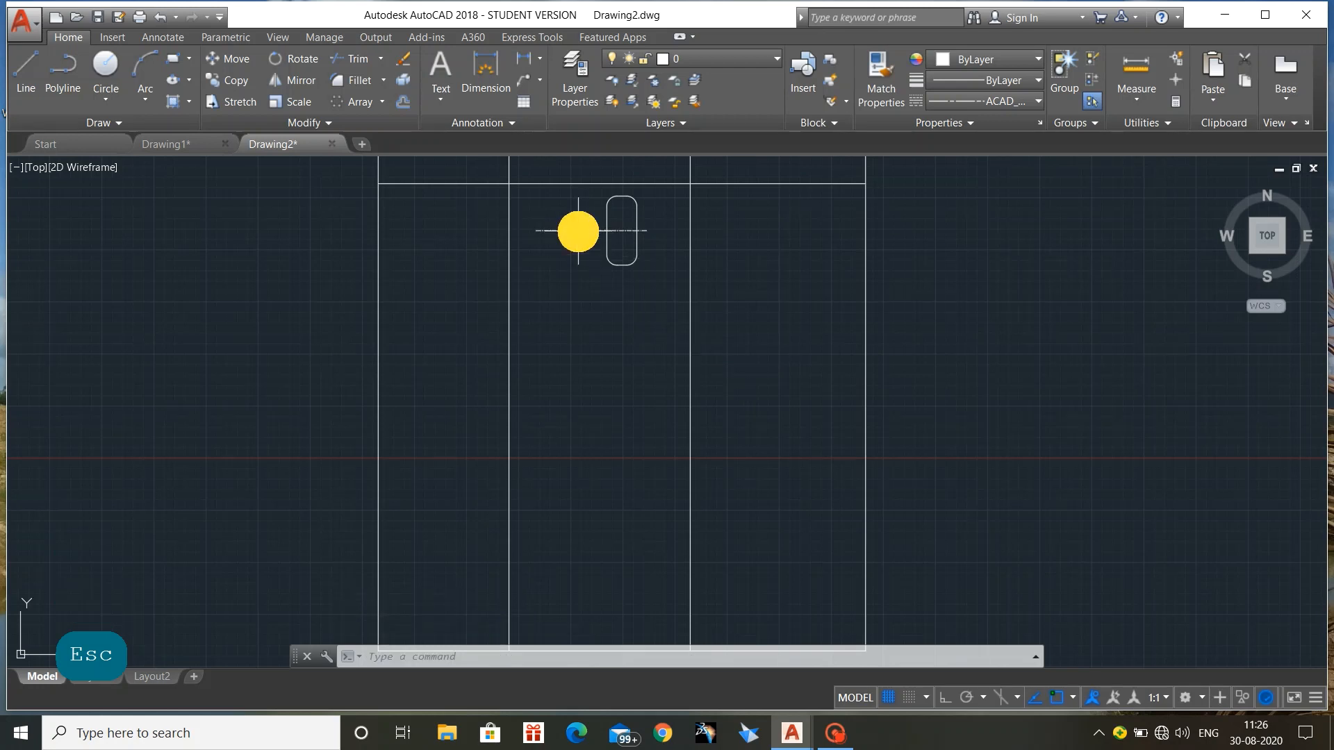
{"action": "left_click", "coordinate": [588, 228]}
{"action": "scroll", "coordinate": [588, 229], "scroll_direction": "up", "scroll_amount": 5}
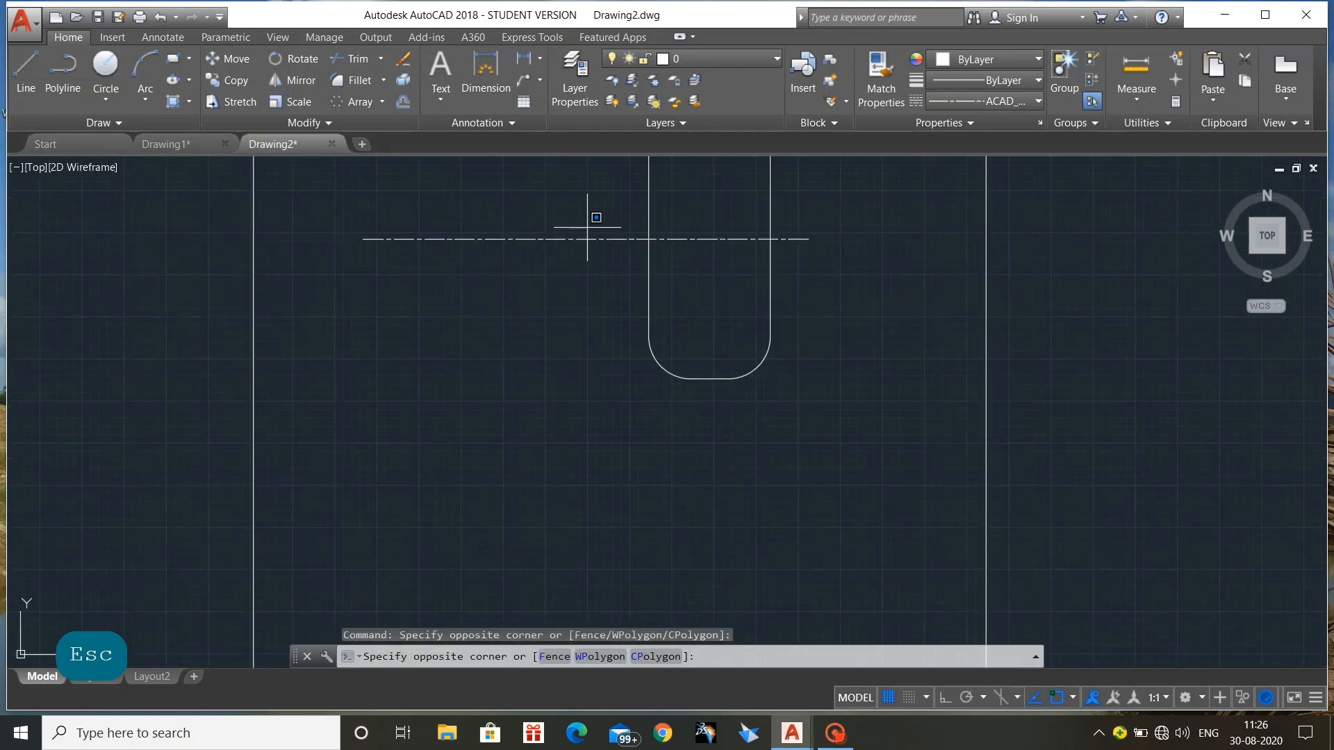
{"action": "left_click", "coordinate": [585, 239]}
{"action": "left_click", "coordinate": [586, 239]}
{"action": "right_click", "coordinate": [586, 239]}
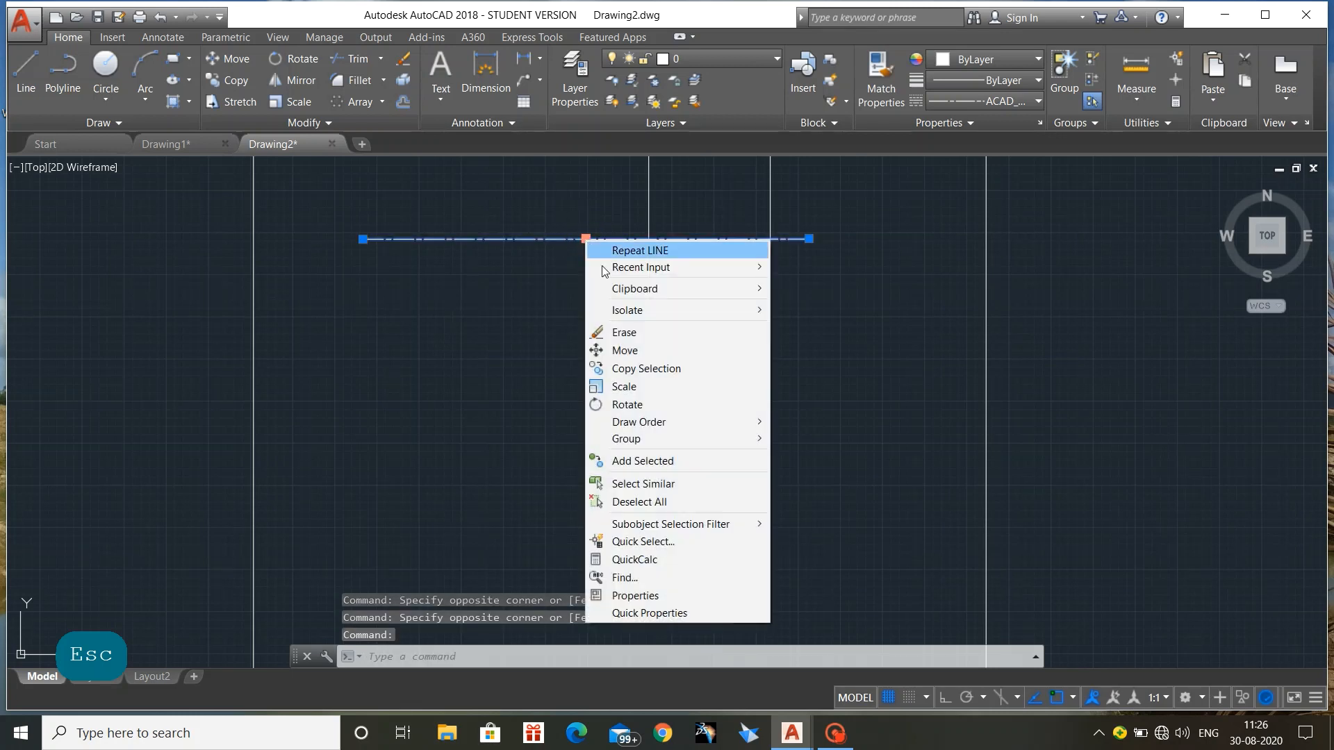
{"action": "left_click", "coordinate": [639, 595]}
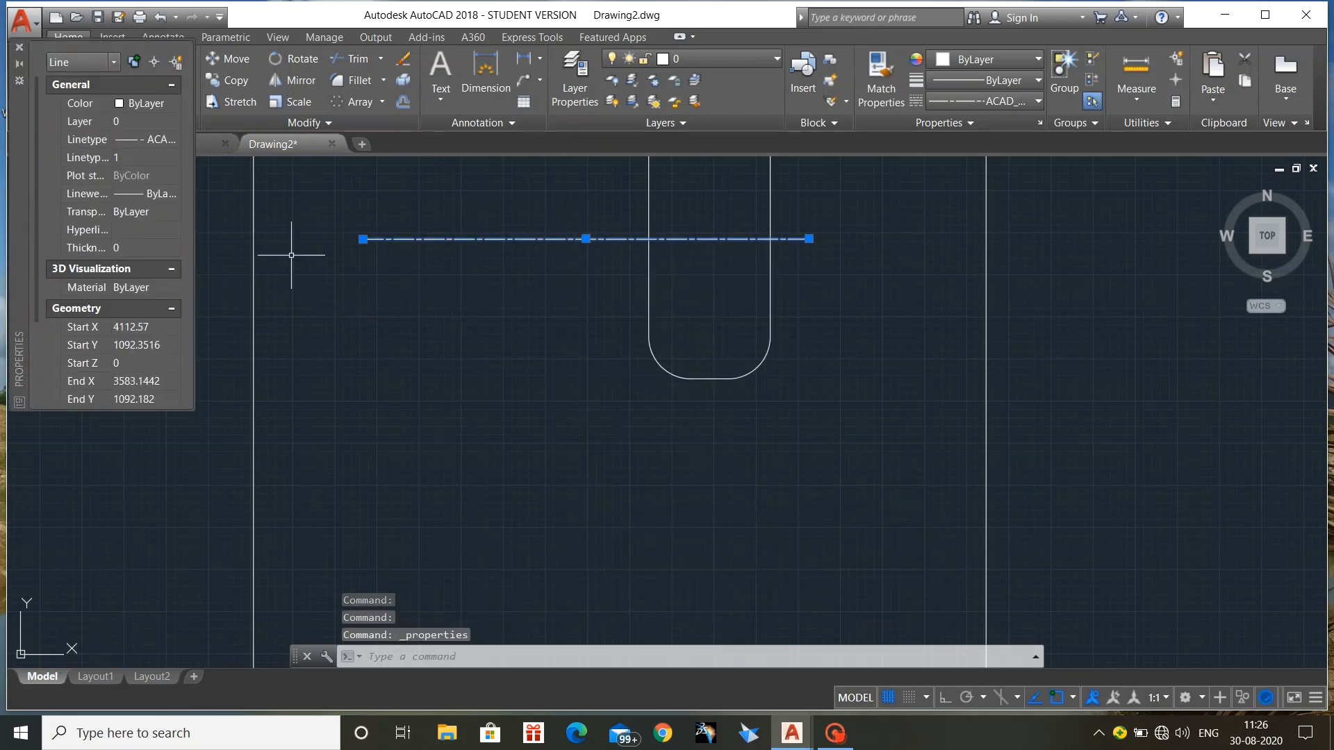
Try linetype scales of 20, 15, 10 and 8 on the centre line
{"action": "left_click", "coordinate": [127, 157]}
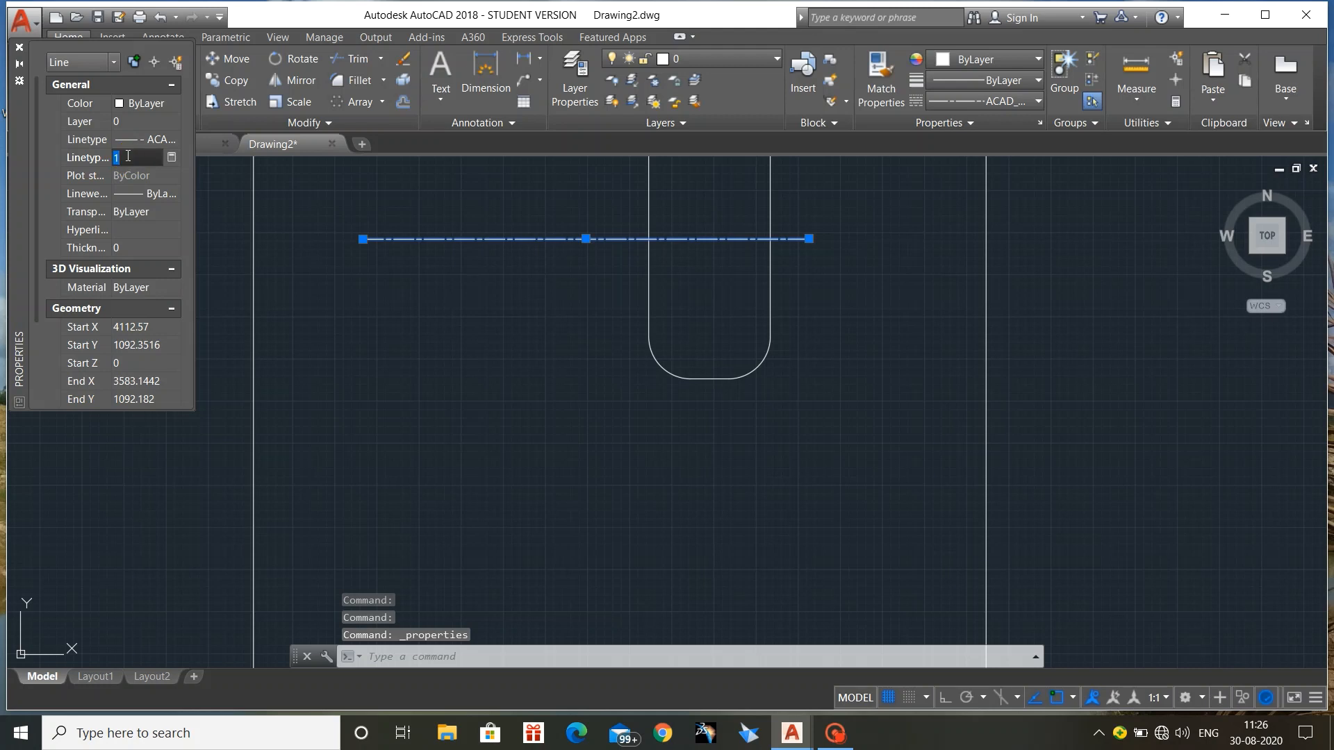
{"action": "type", "text": "20"}
{"action": "key", "text": "Return"}
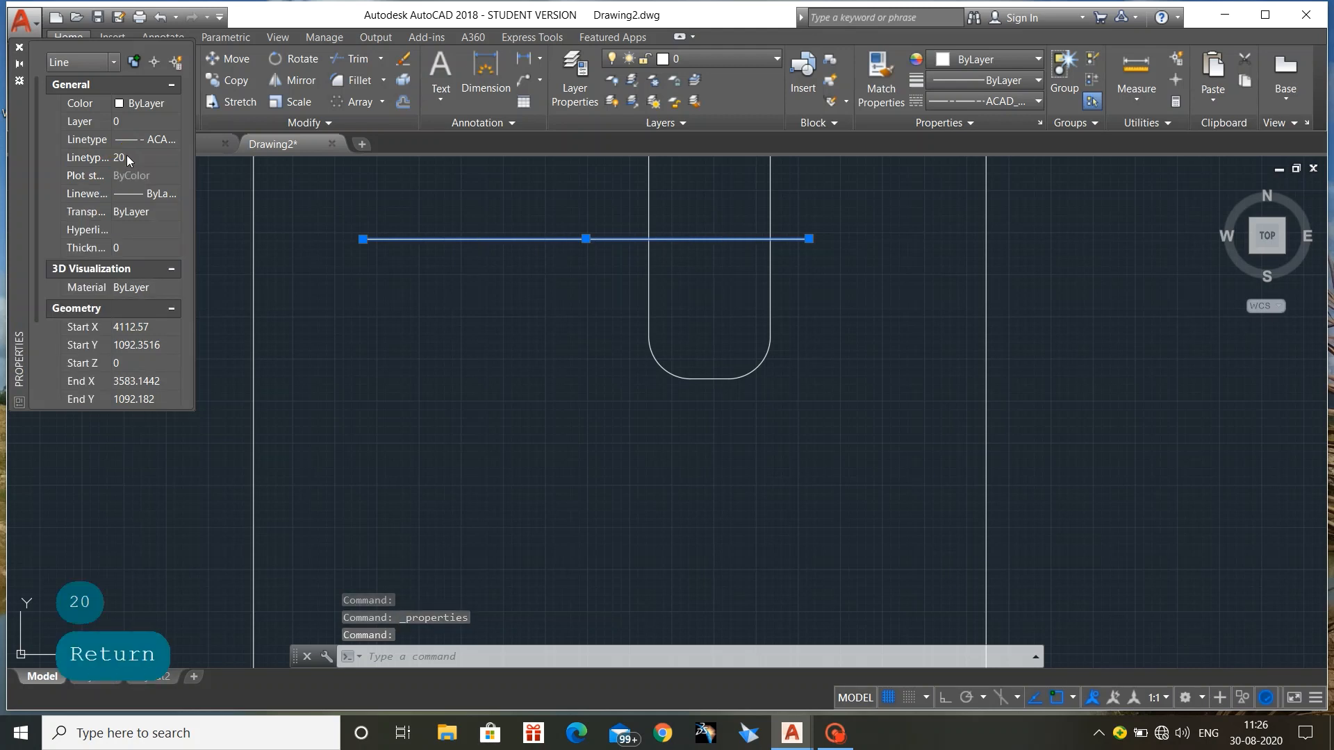
{"action": "left_click", "coordinate": [128, 159]}
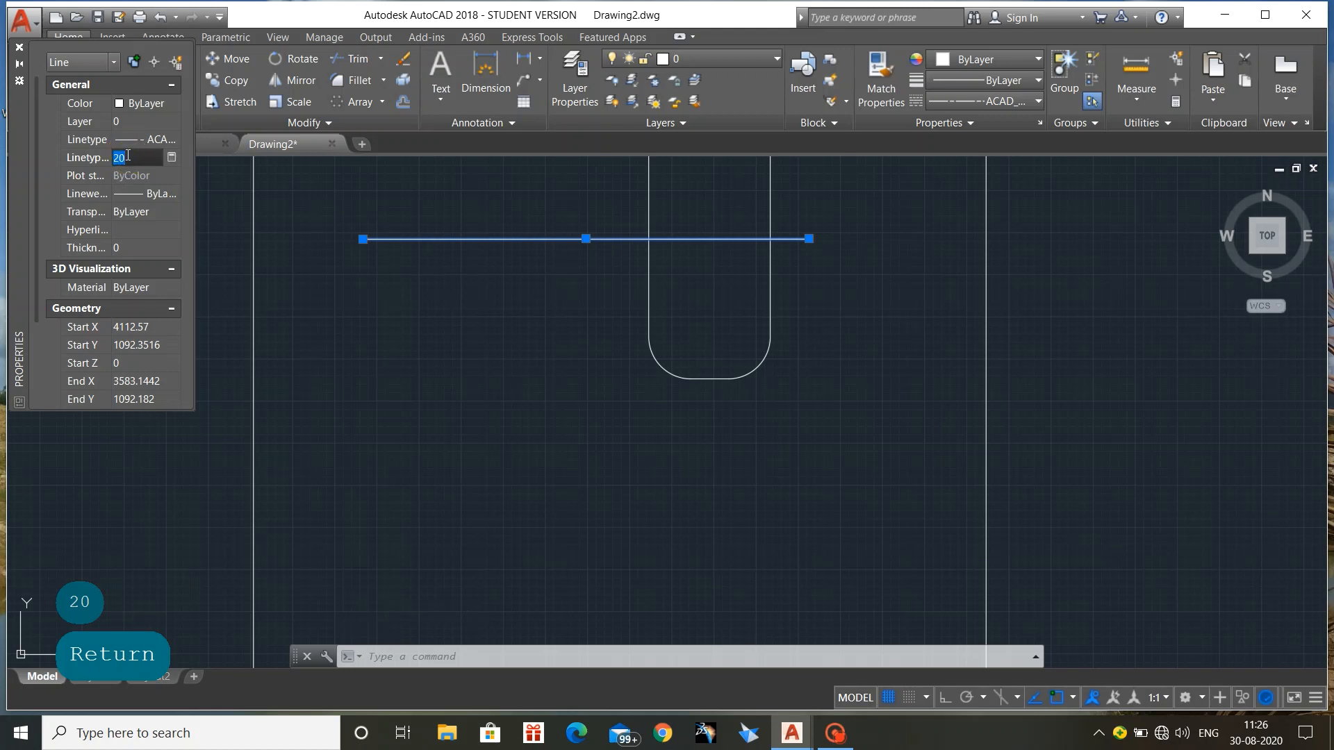
{"action": "type", "text": "15"}
{"action": "key", "text": "Return"}
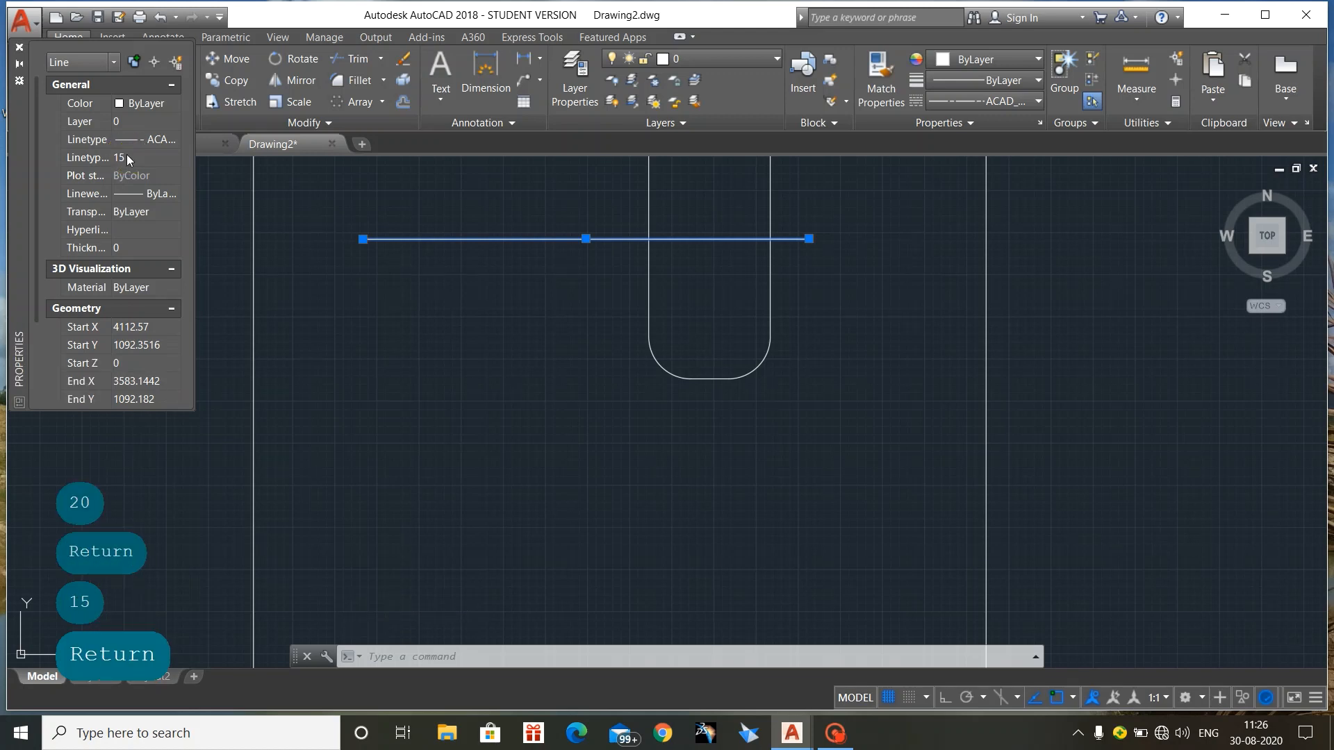
{"action": "left_click", "coordinate": [130, 154]}
{"action": "key", "text": "BackSpace"}
{"action": "type", "text": "0"}
{"action": "key", "text": "Return"}
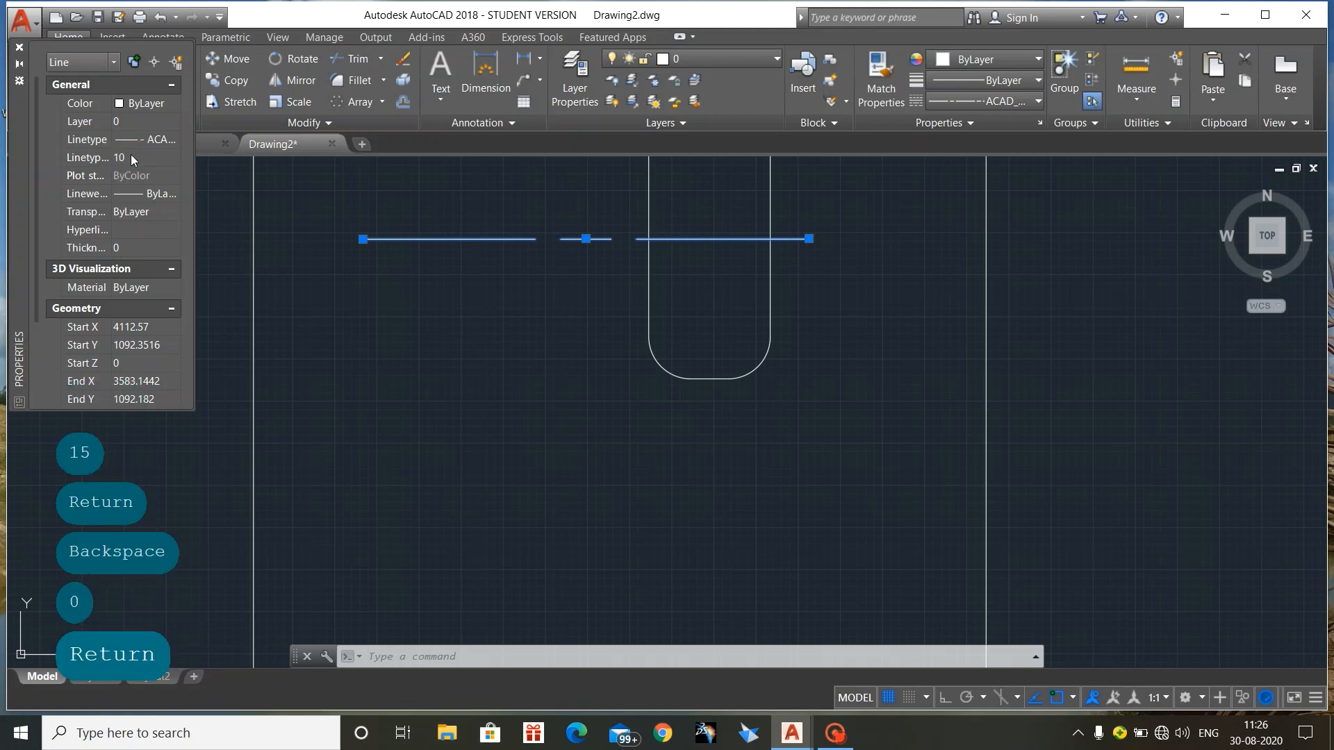
{"action": "left_click", "coordinate": [132, 157]}
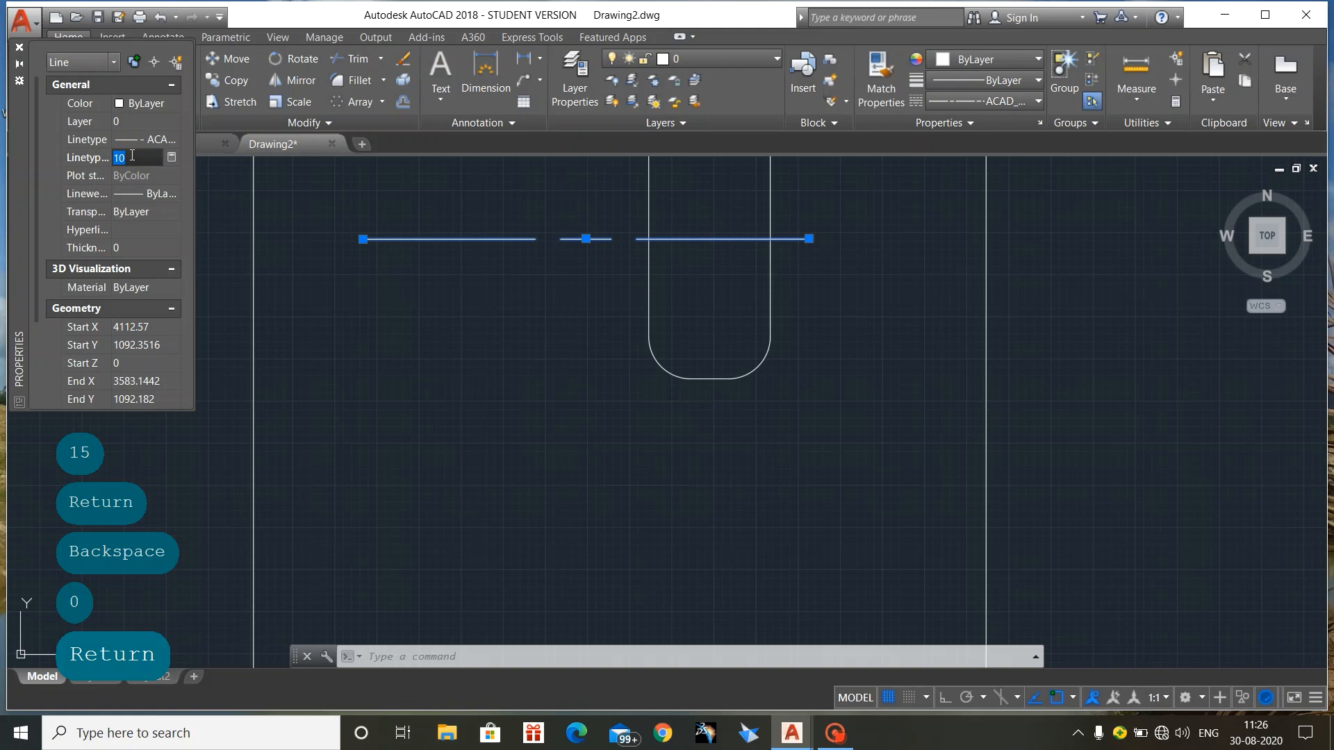
{"action": "type", "text": "8"}
{"action": "key", "text": "Return"}
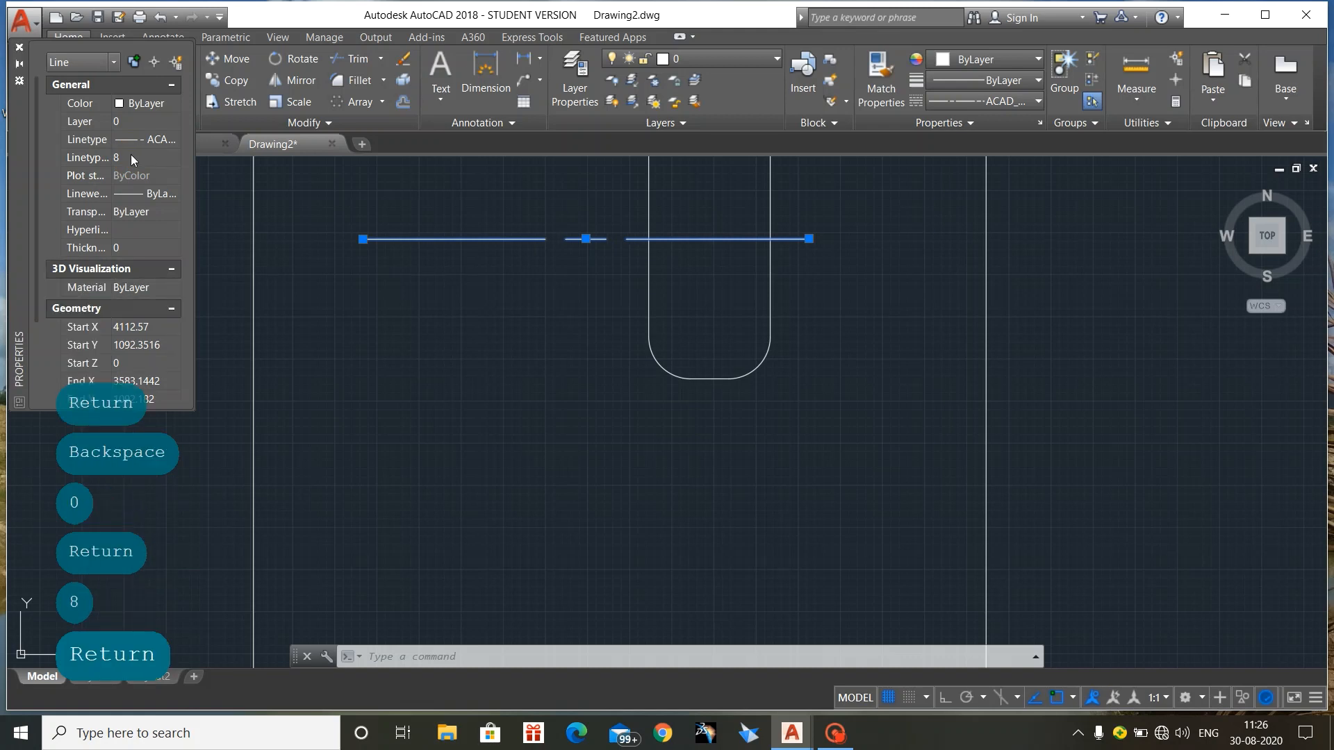
Set the centre line's linetype scale to 5, close its properties and deselect it
{"action": "left_click", "coordinate": [131, 155]}
{"action": "type", "text": "5"}
{"action": "key", "text": "Return"}
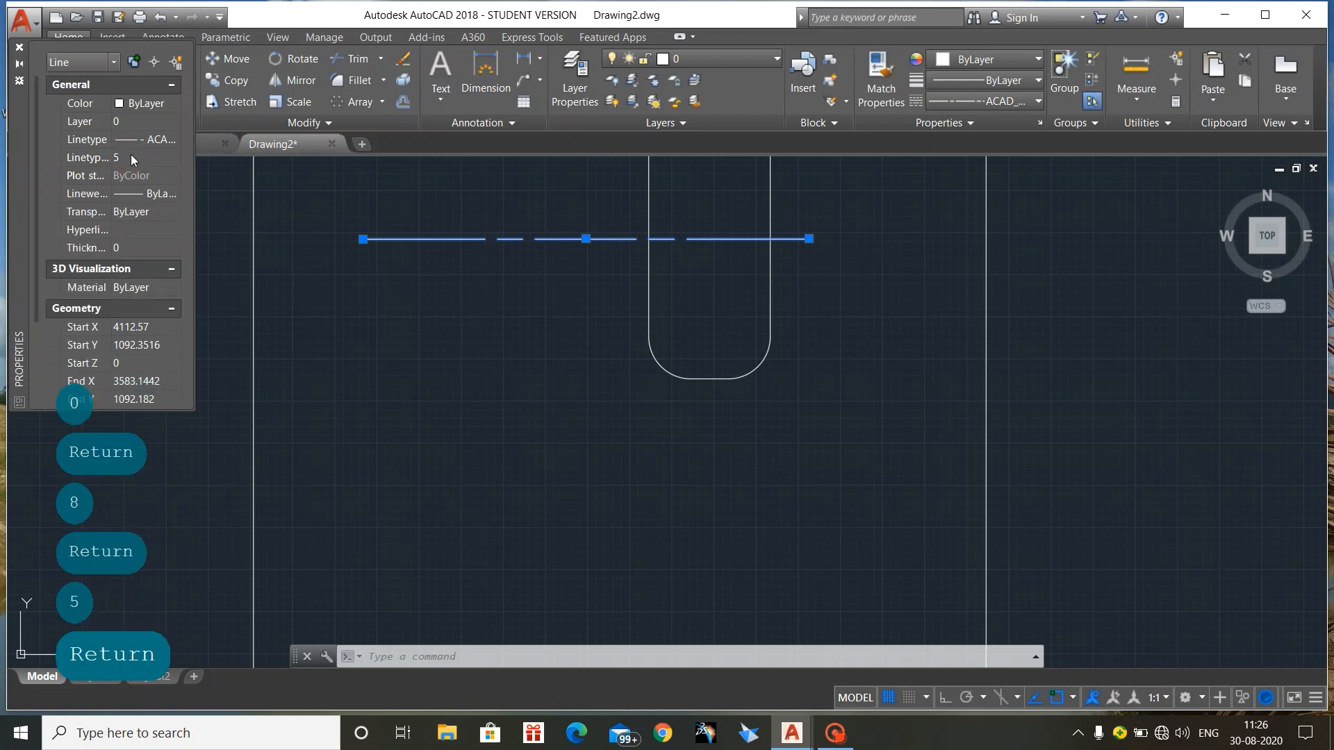
{"action": "left_click", "coordinate": [18, 51]}
{"action": "scroll", "coordinate": [867, 499], "scroll_direction": "up", "scroll_amount": 2}
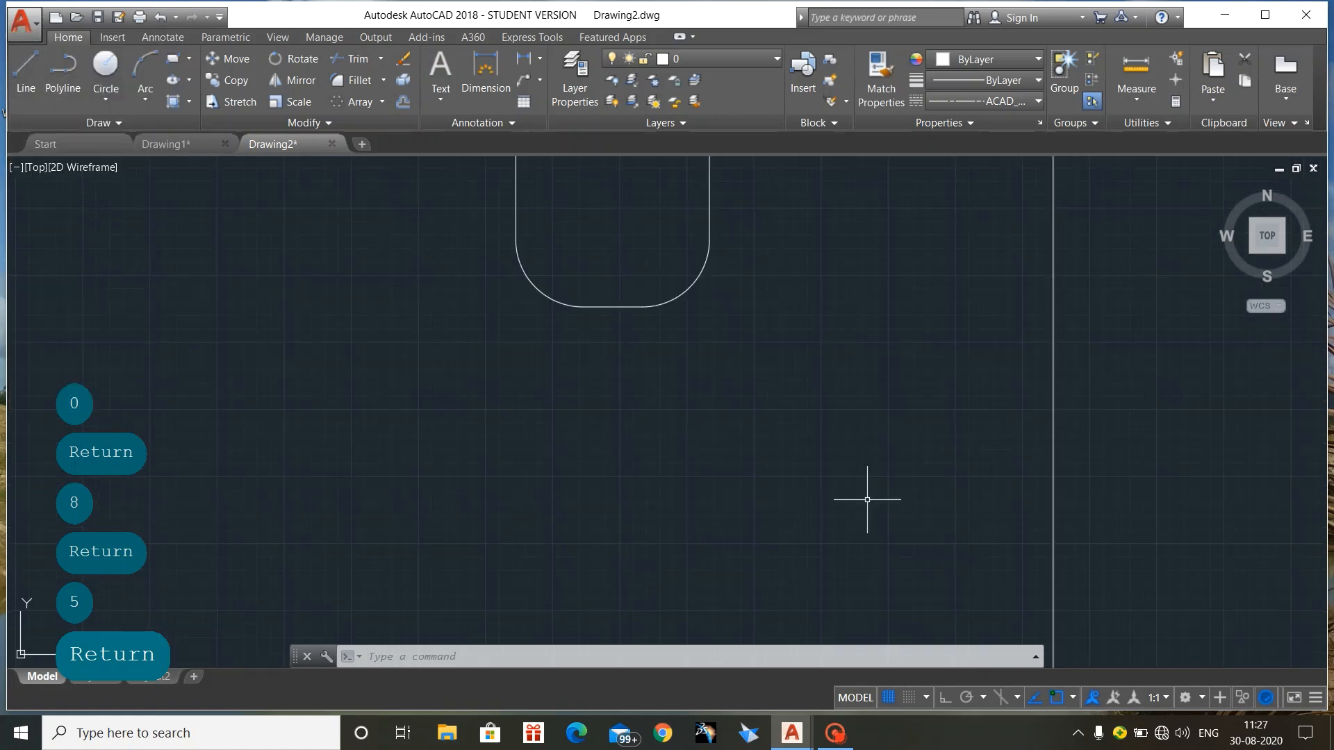
{"action": "key", "text": "Escape"}
{"action": "left_click", "coordinate": [867, 500]}
{"action": "scroll", "coordinate": [867, 499], "scroll_direction": "down", "scroll_amount": 2}
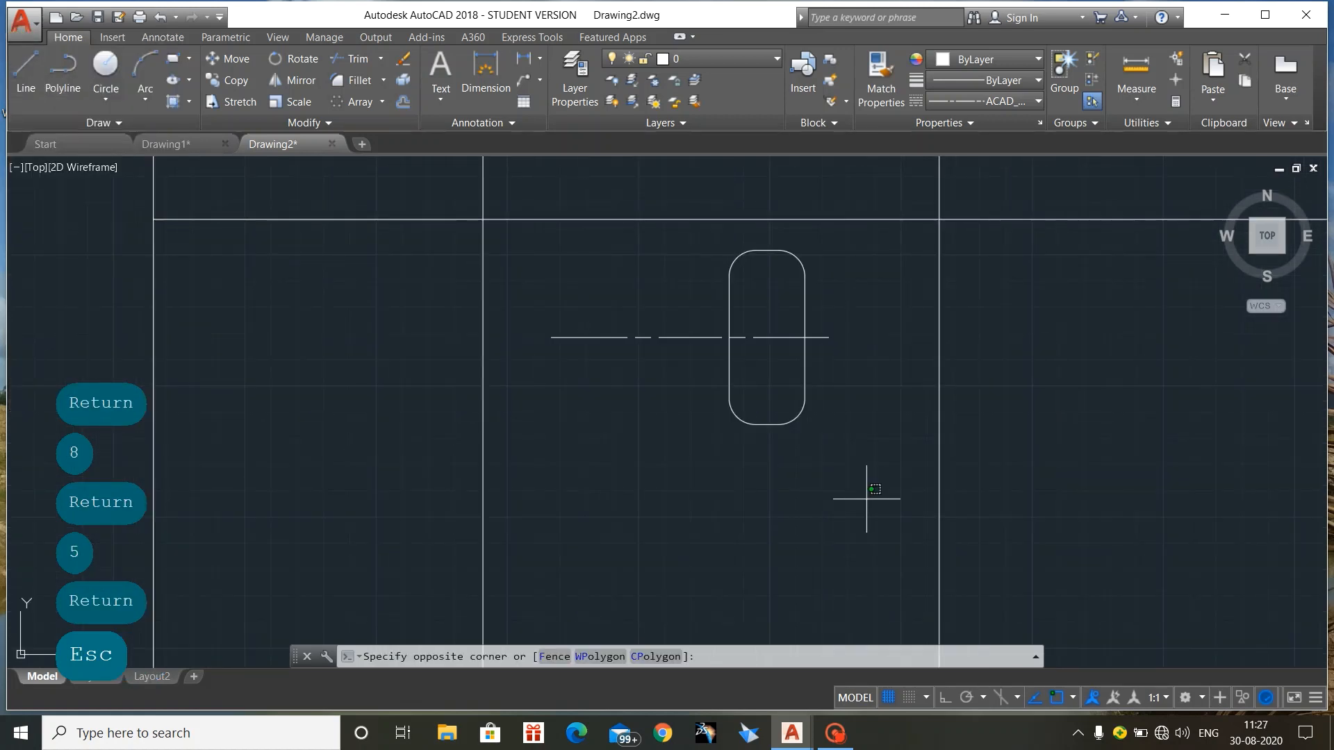
{"action": "scroll", "coordinate": [703, 345], "scroll_direction": "up", "scroll_amount": 2}
{"action": "left_click", "coordinate": [705, 408]}
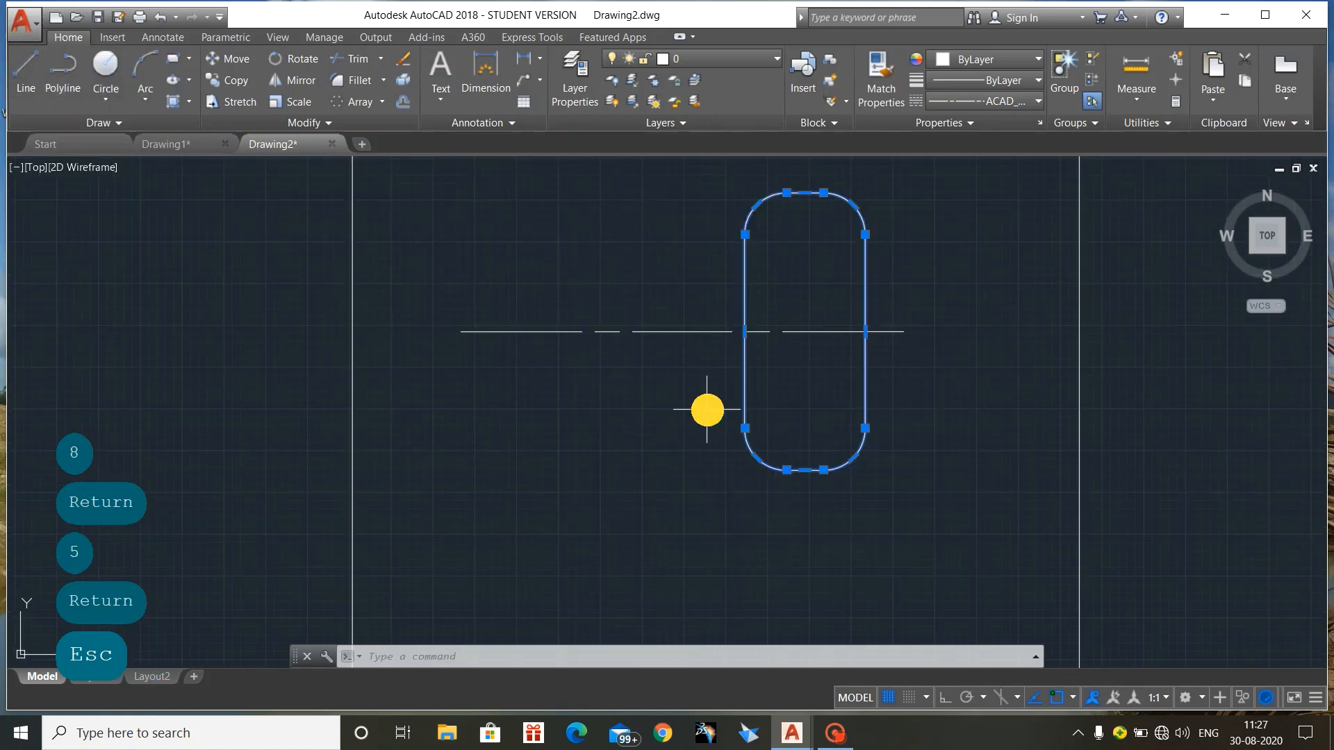
{"action": "key", "text": "Escape"}
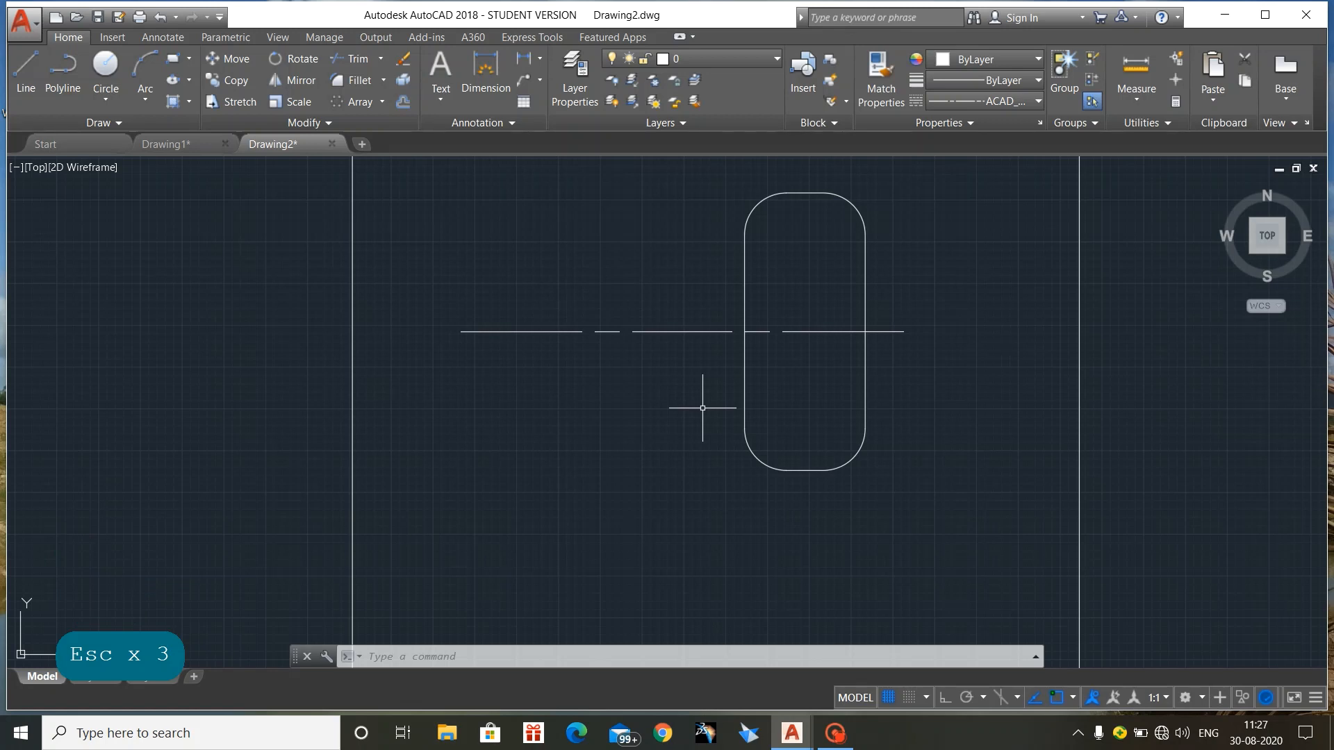
Draw a line leftward from the rounded rectangle's left edge, above and nearly parallel to the centre line, switching the current linetype to ByLayer
{"action": "scroll", "coordinate": [702, 408], "scroll_direction": "up", "scroll_amount": 2}
{"action": "middle_click_drag", "start_coordinate": [652, 396], "coordinate": [666, 480]}
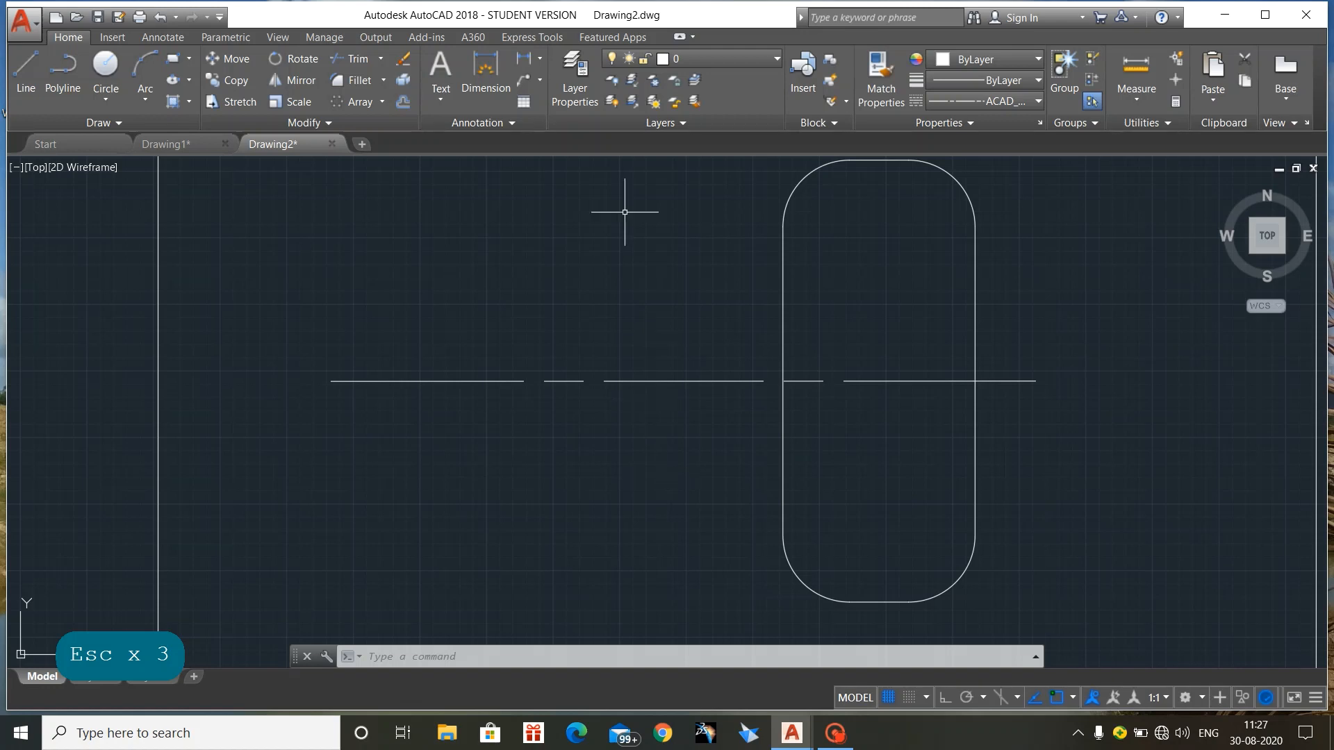
{"action": "left_click", "coordinate": [25, 71]}
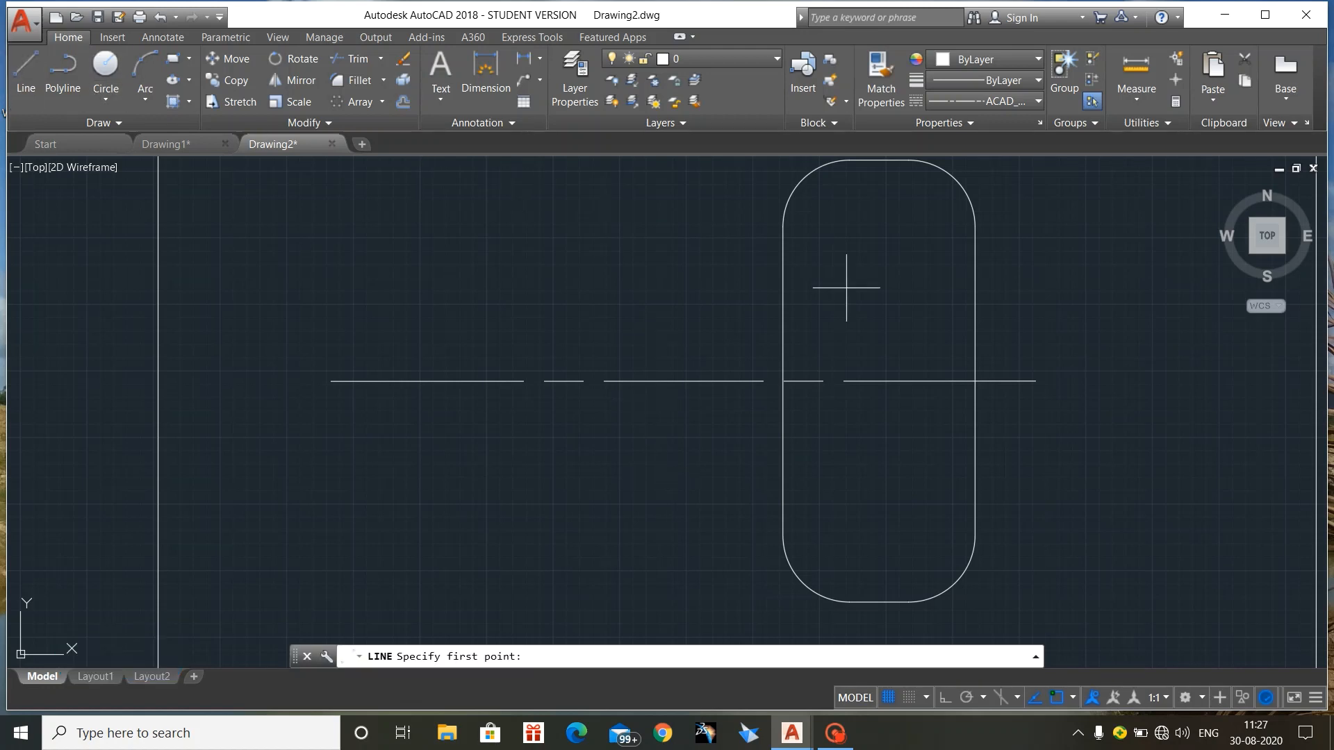
{"action": "left_click", "coordinate": [783, 297]}
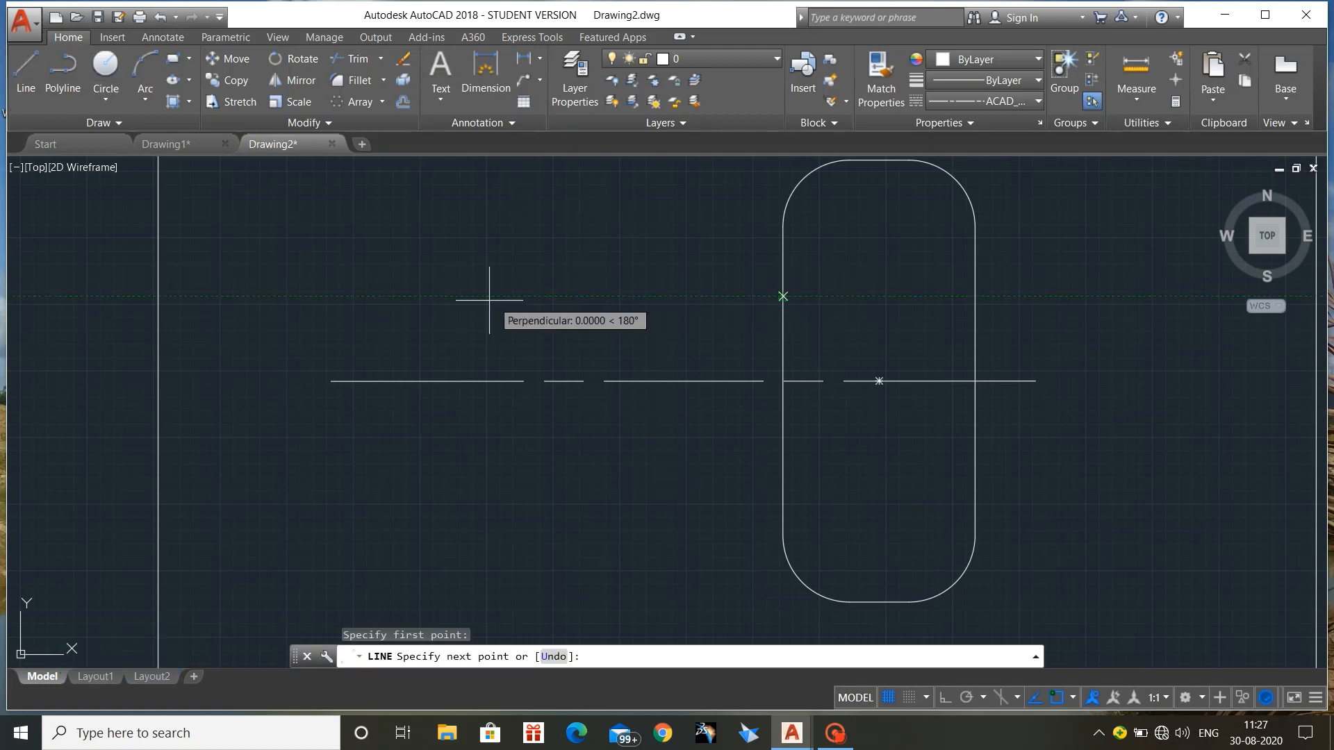
{"action": "left_click", "coordinate": [463, 298]}
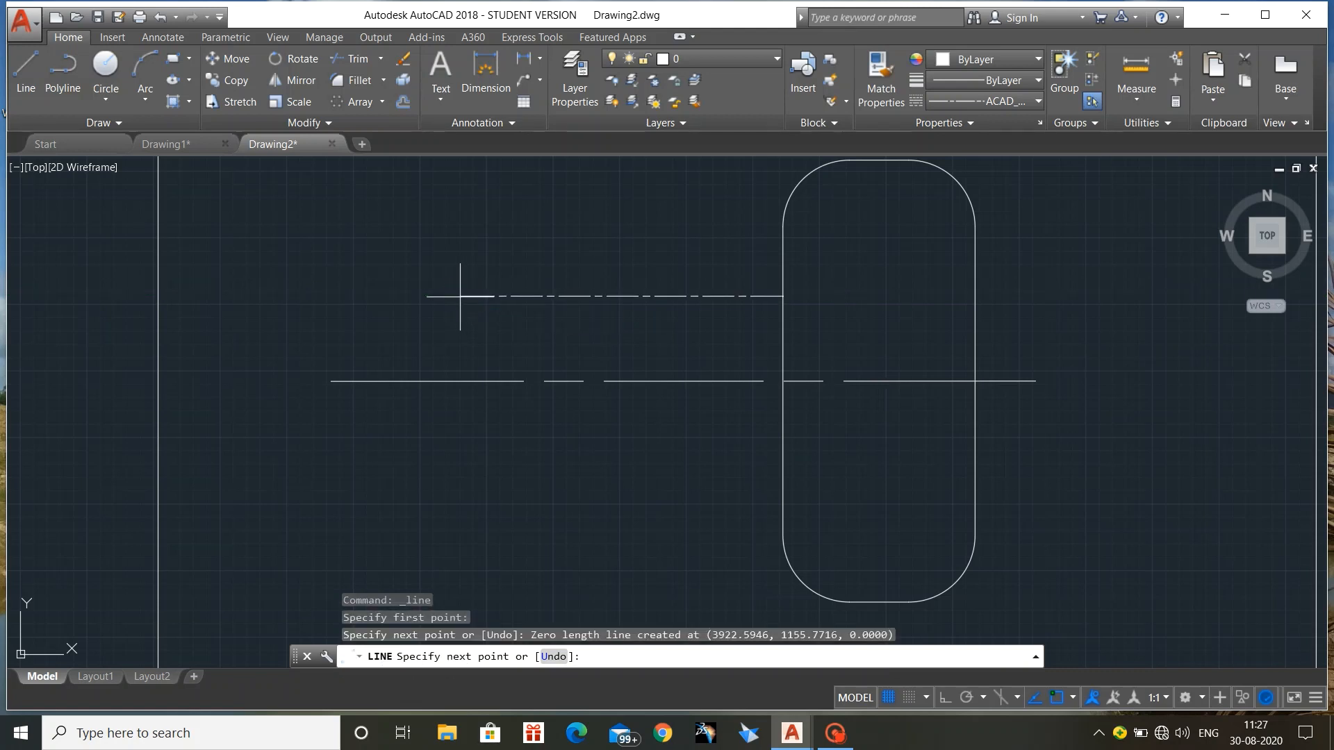
{"action": "left_click", "coordinate": [1038, 101]}
{"action": "left_click", "coordinate": [1006, 131]}
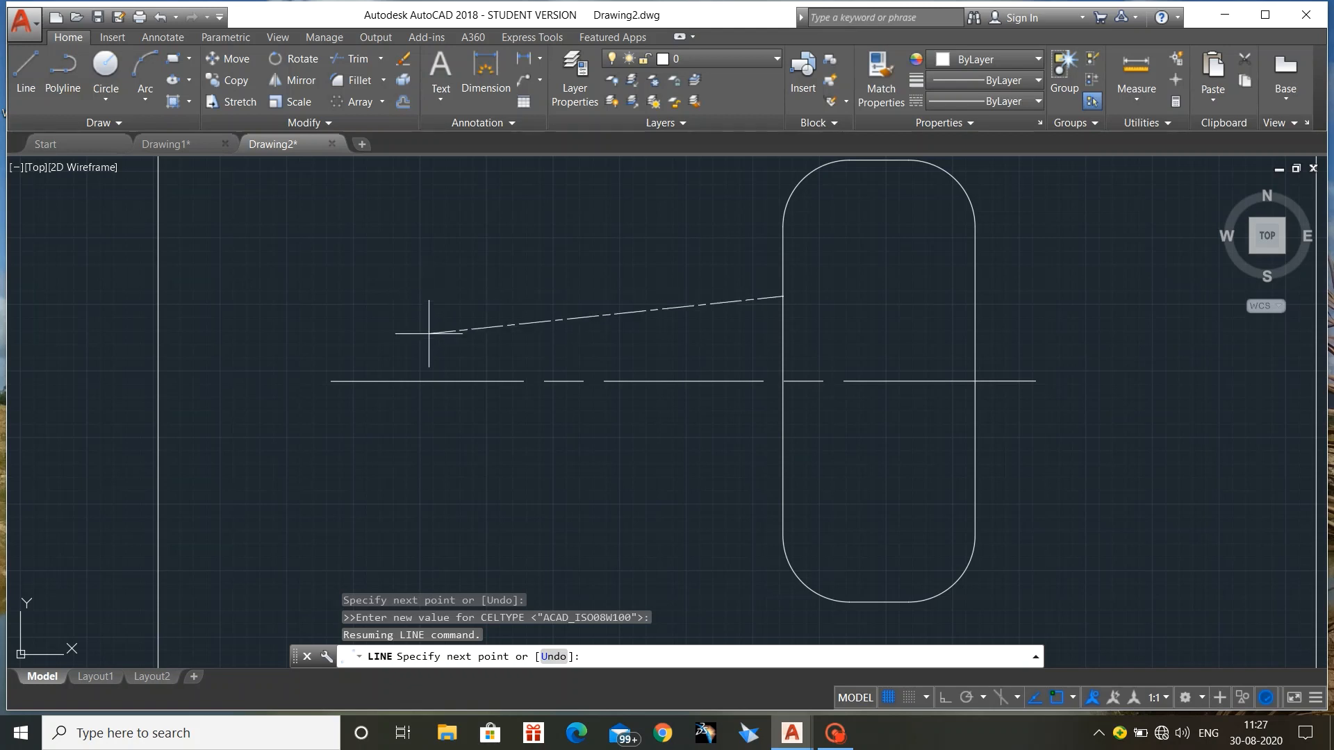
{"action": "left_click", "coordinate": [416, 298]}
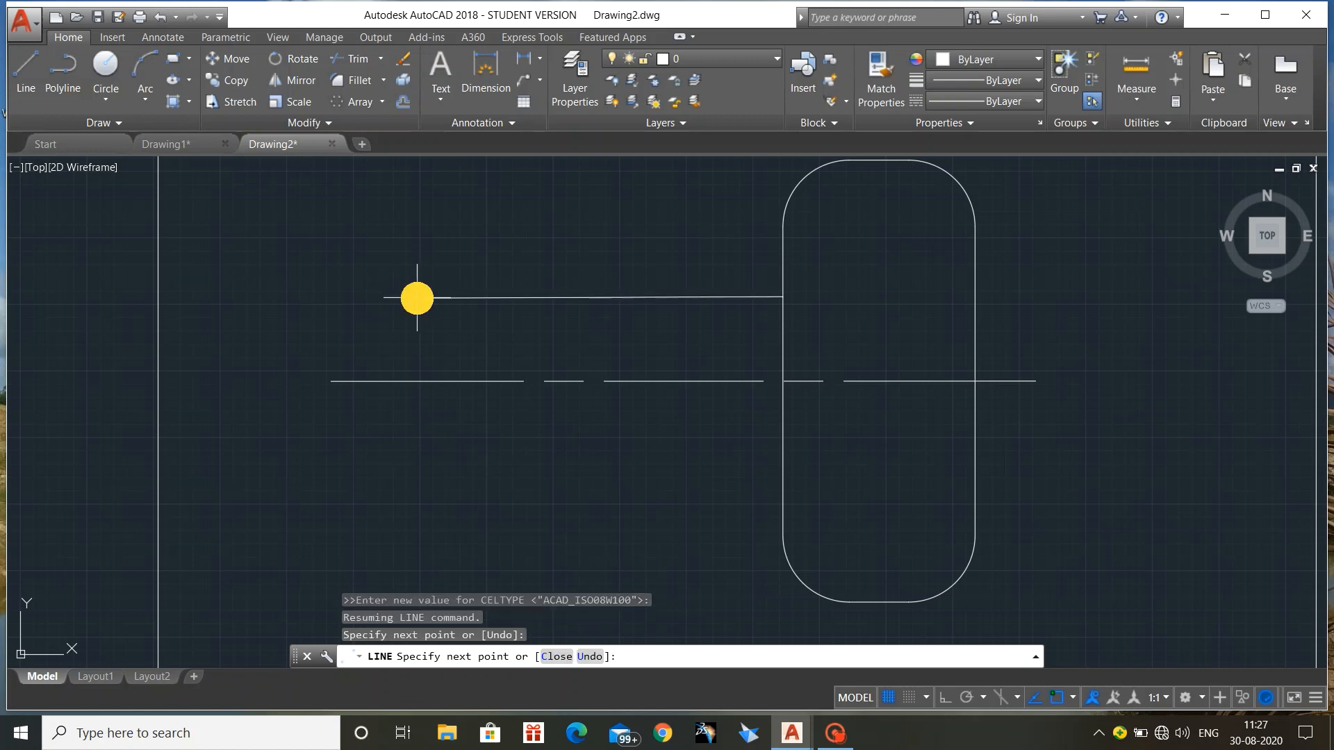
{"action": "key", "text": "Escape"}
{"action": "key", "text": "Escape"}
{"action": "key", "text": "Escape"}
{"action": "key", "text": "Escape"}
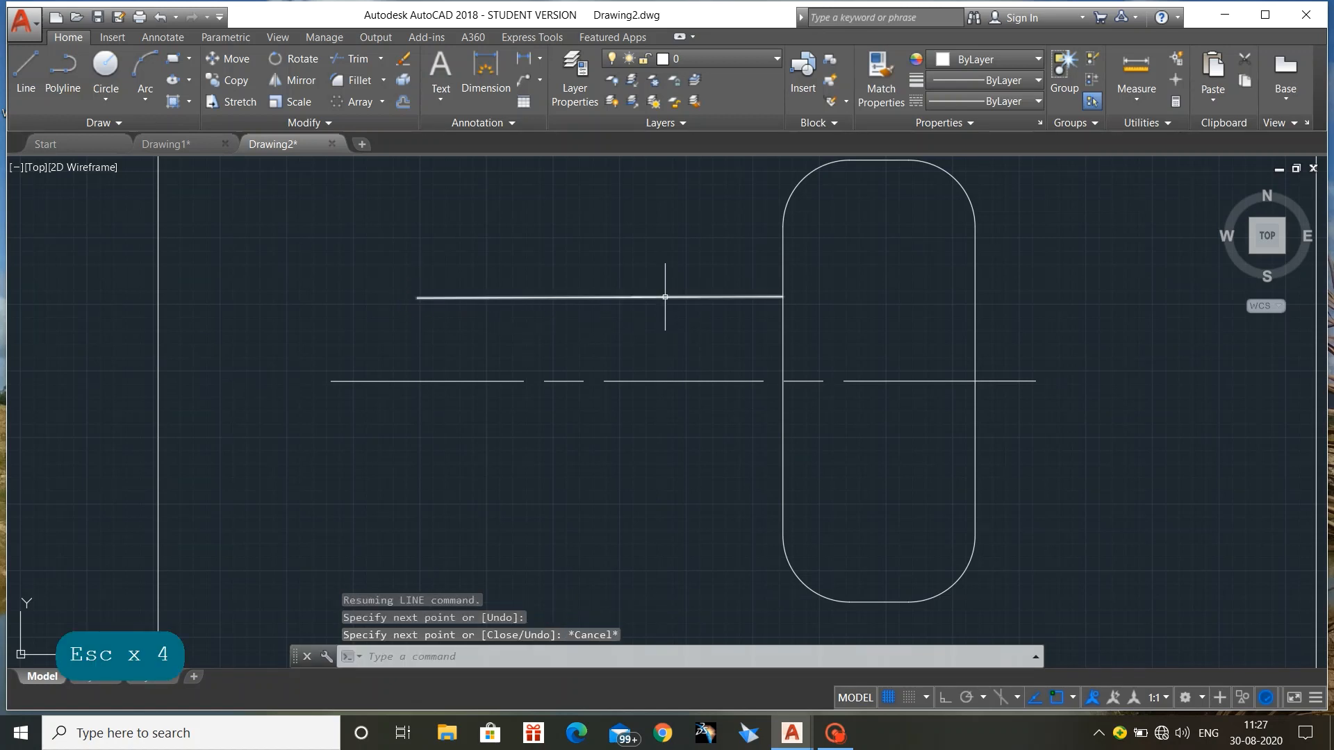
Draw a line leftward from the rounded rectangle's left edge below the centre line, ending under the upper line's left end
{"action": "type", "text": "l"}
{"action": "key", "text": "Return"}
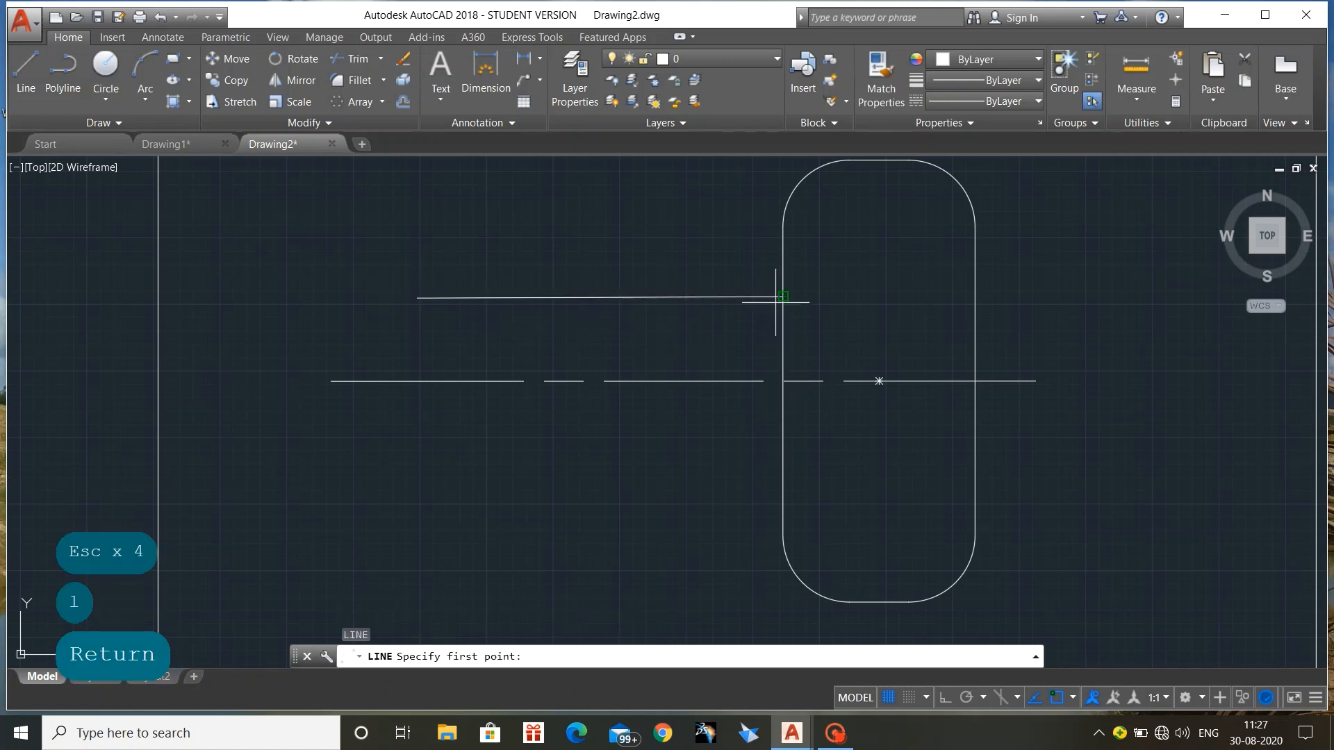
{"action": "left_click", "coordinate": [783, 451]}
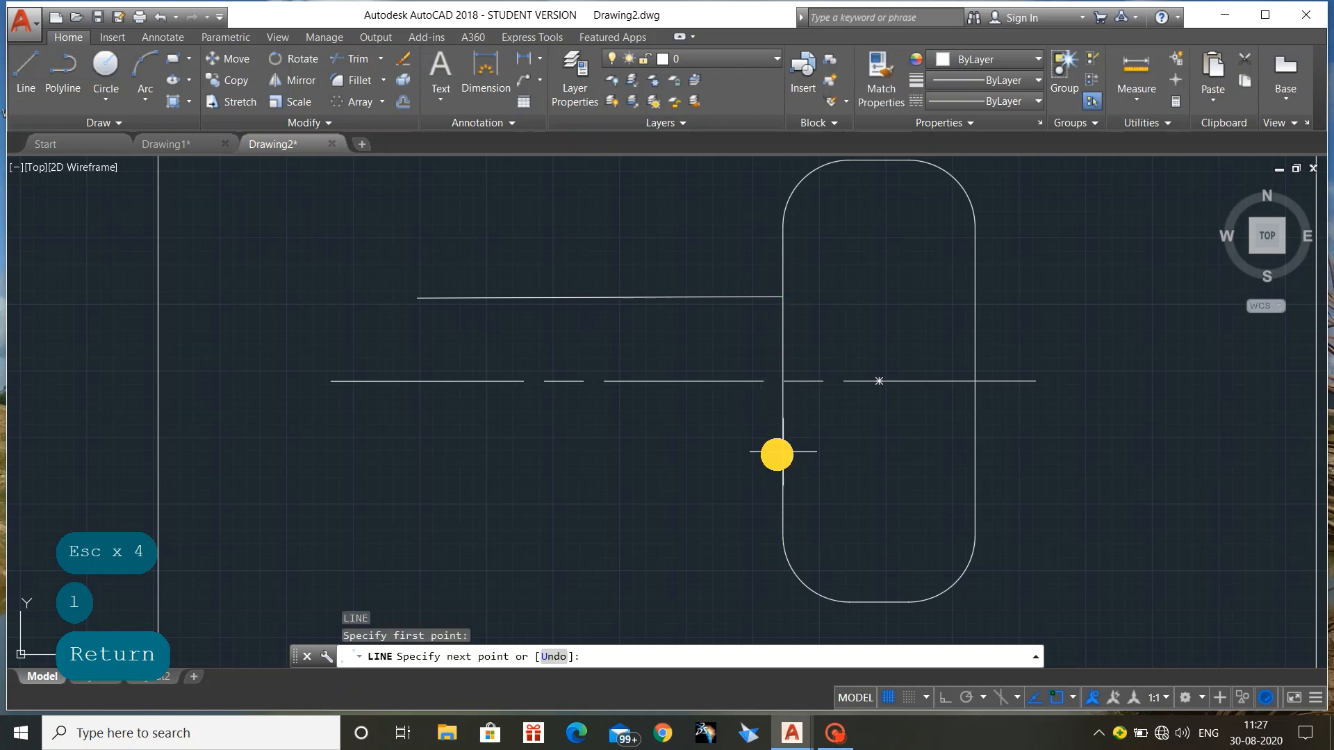
{"action": "left_click", "coordinate": [414, 451]}
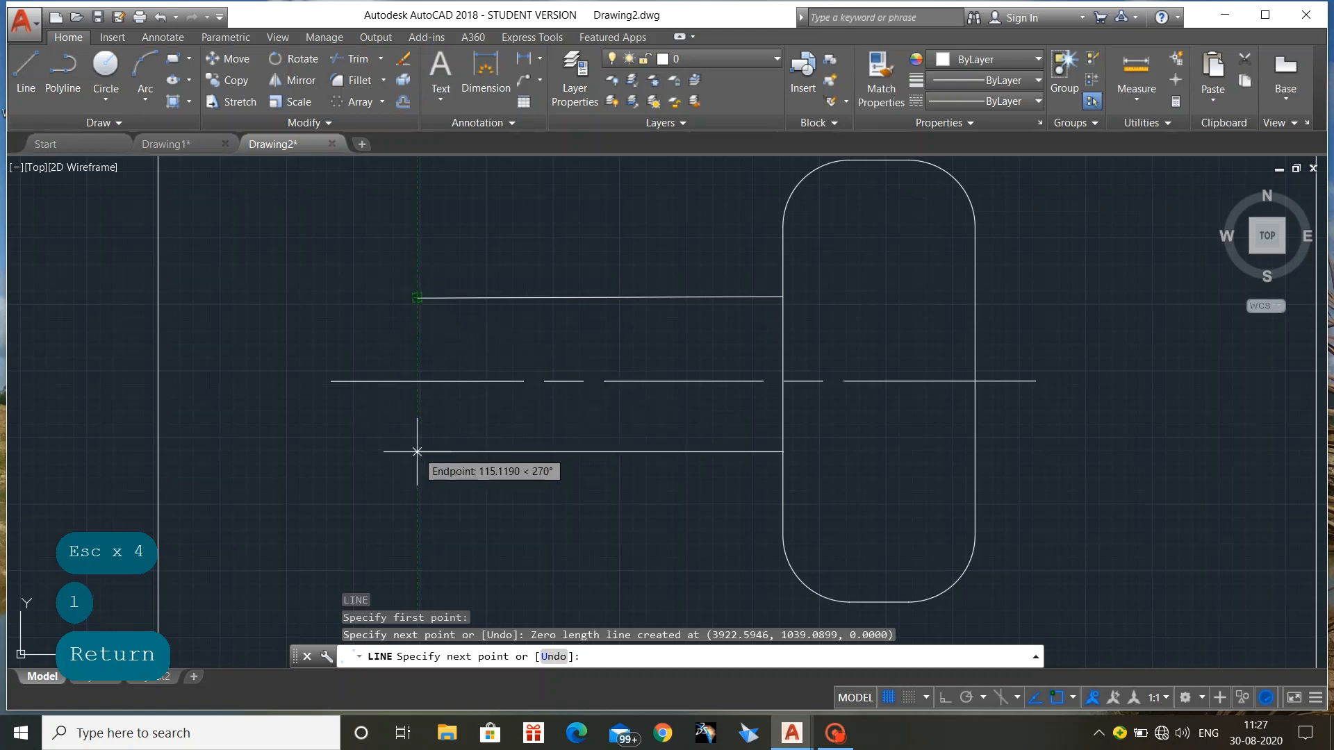
{"action": "left_click", "coordinate": [417, 453]}
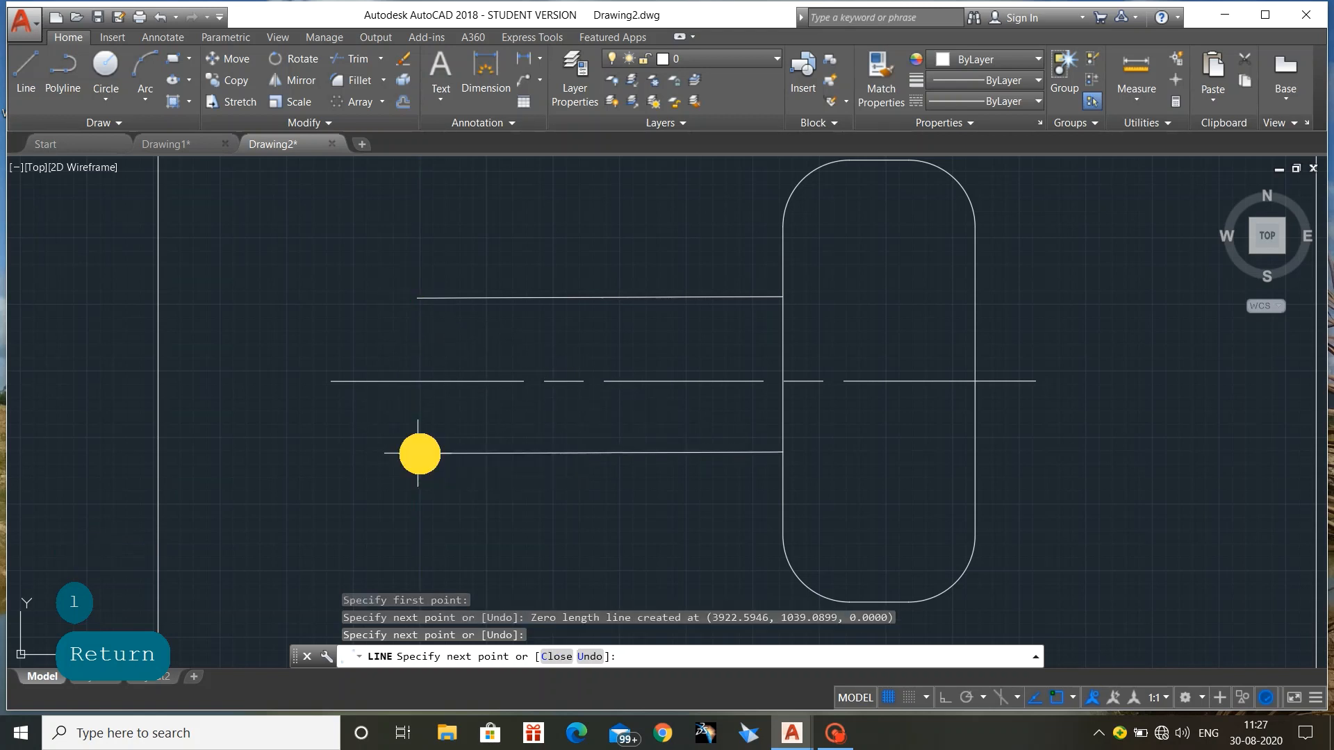
{"action": "key", "text": "Escape"}
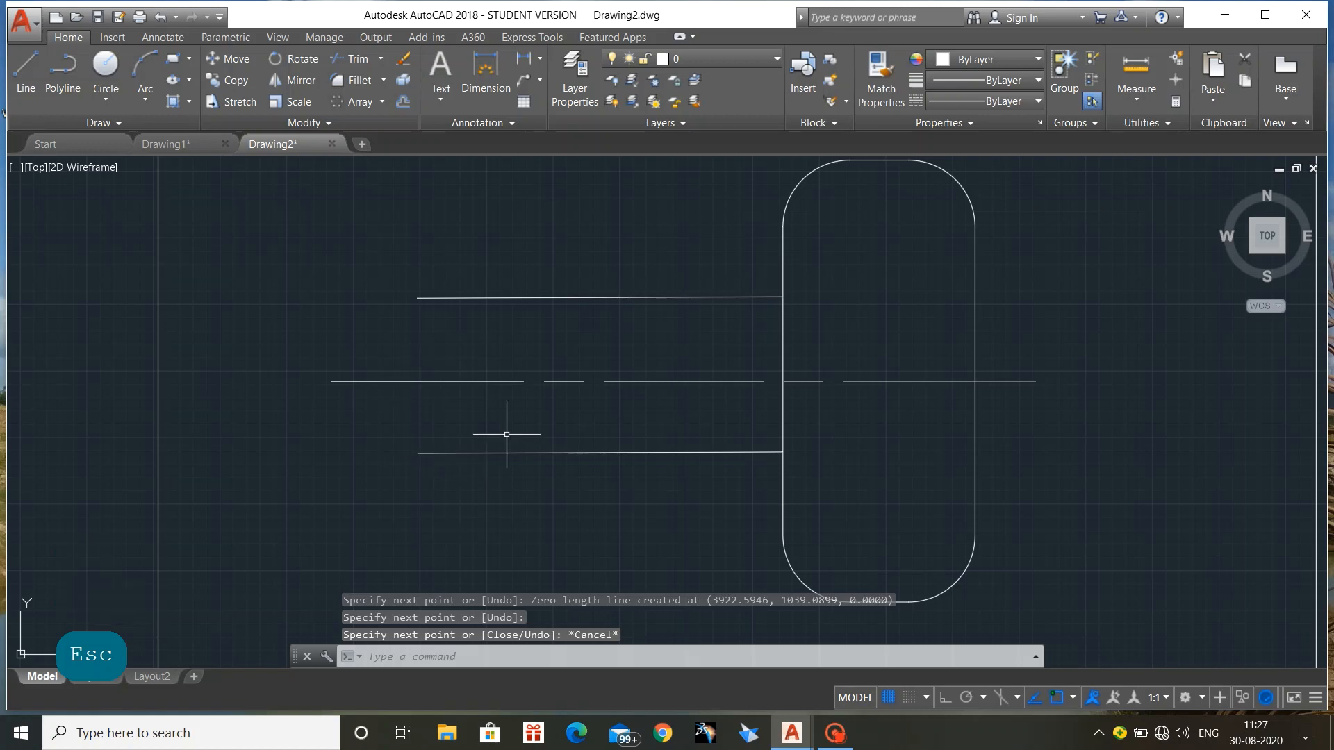
Draw a fit-point spline as a break curve from the upper line's left end, looping at the lower line and back to the centre line
{"action": "type", "text": "spline"}
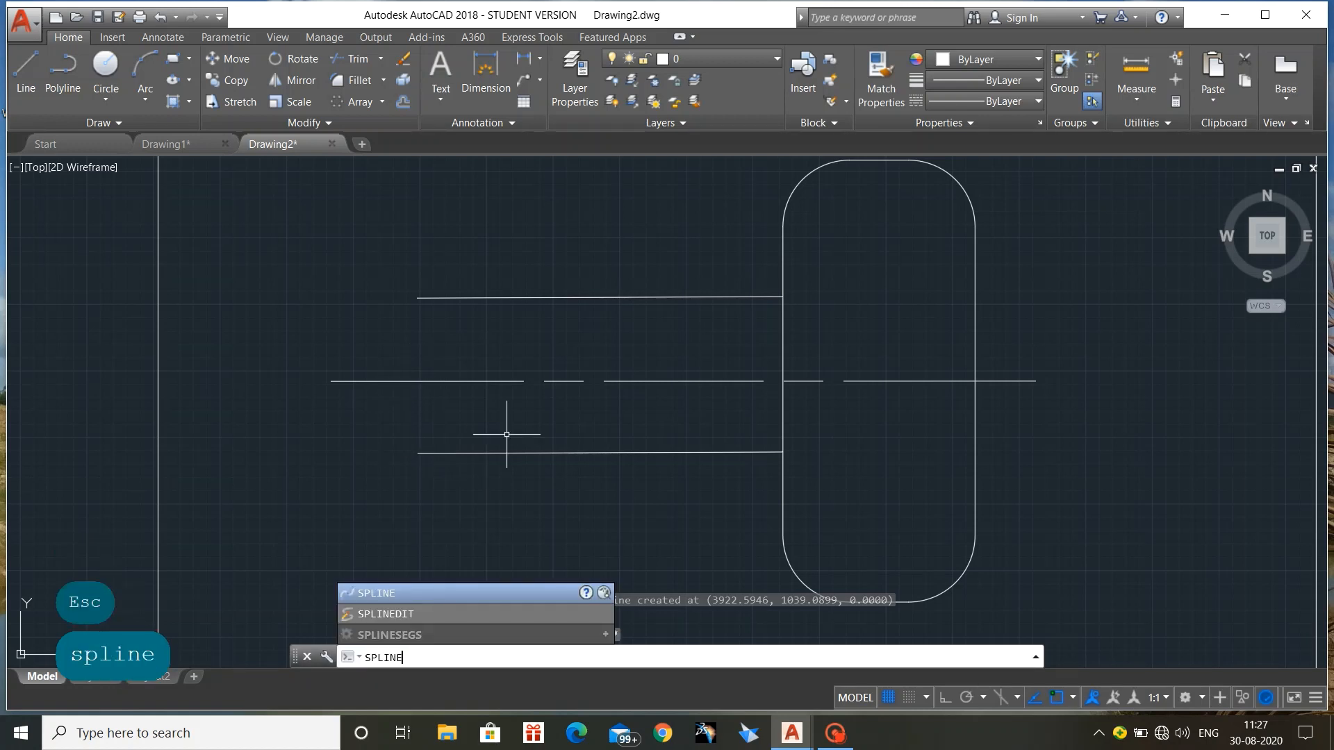
{"action": "key", "text": "Return"}
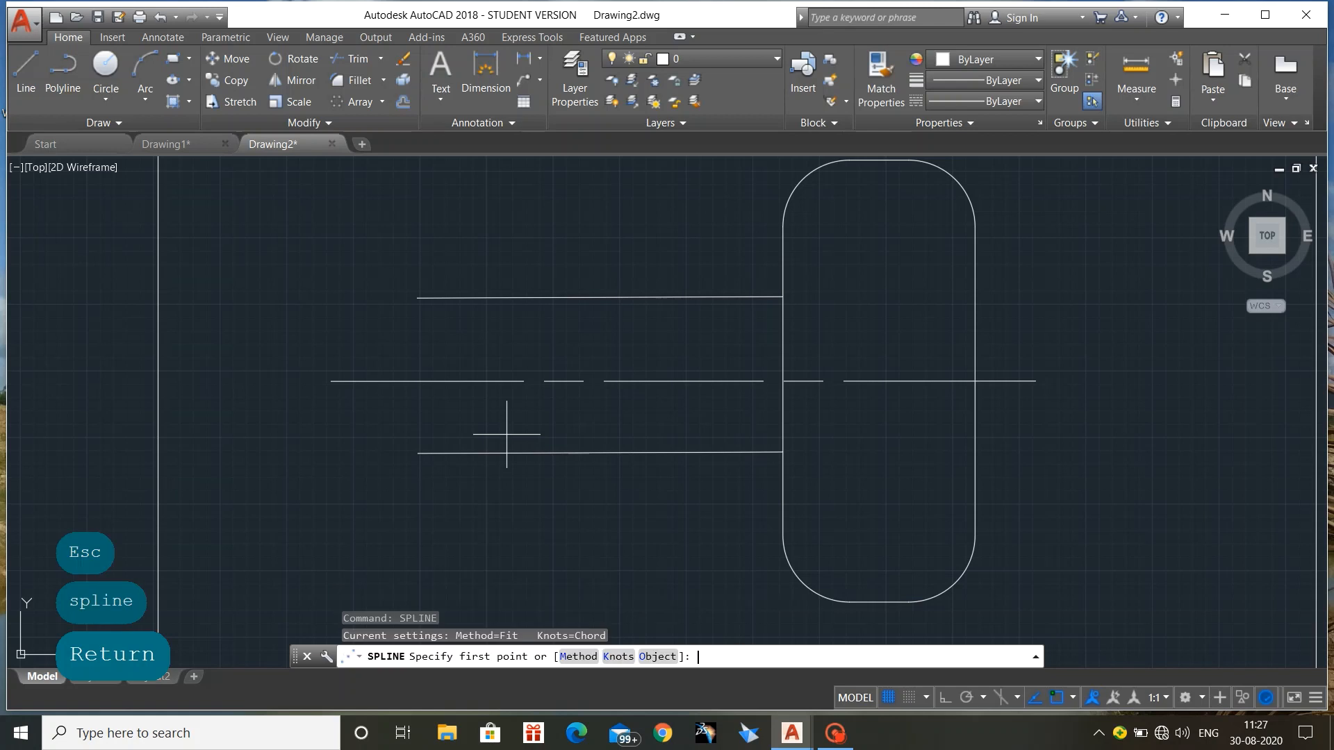
{"action": "left_click", "coordinate": [417, 298]}
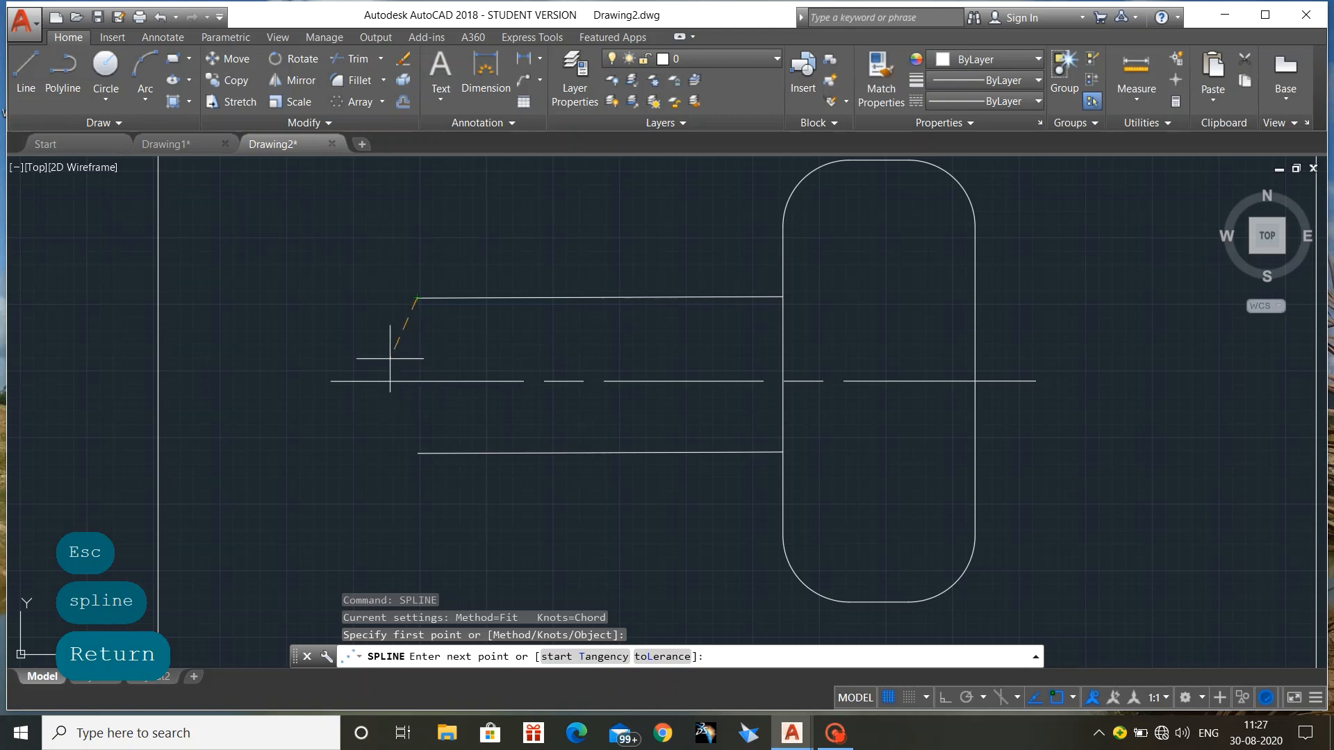
{"action": "left_click", "coordinate": [393, 336]}
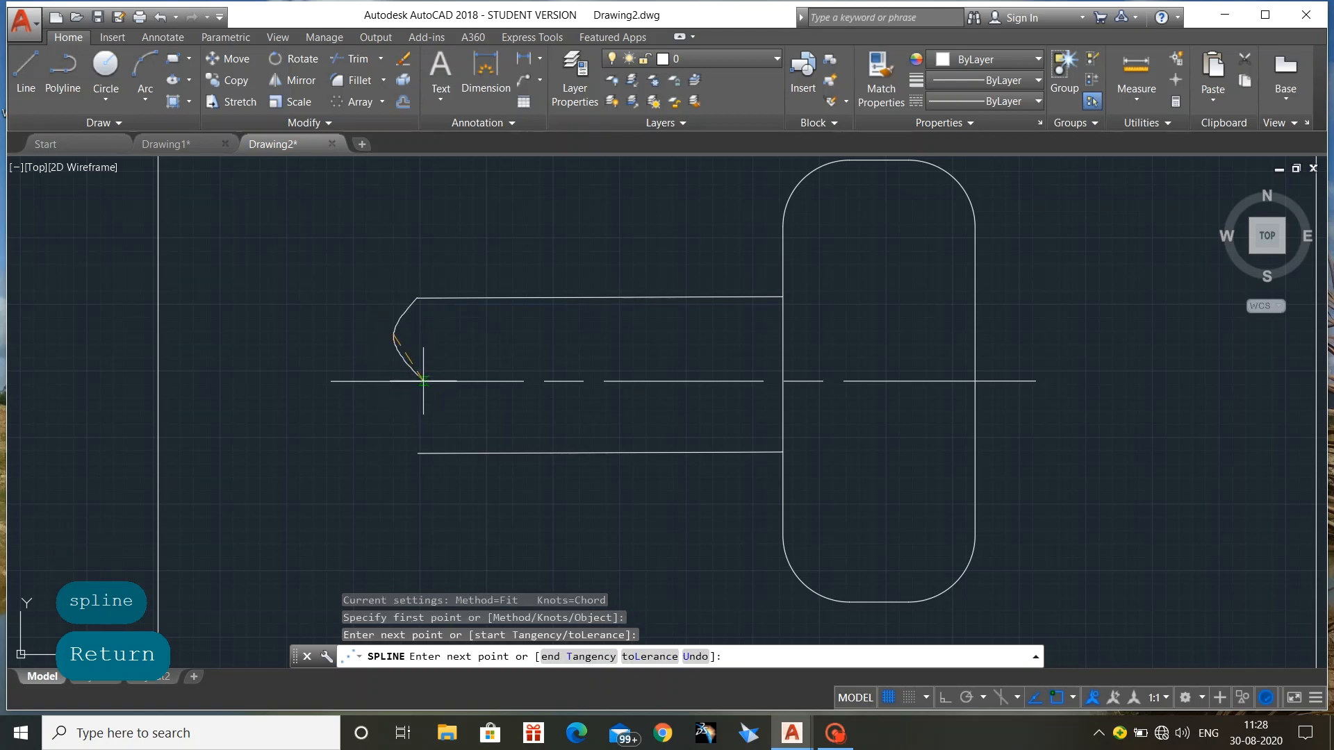
{"action": "left_click", "coordinate": [423, 381]}
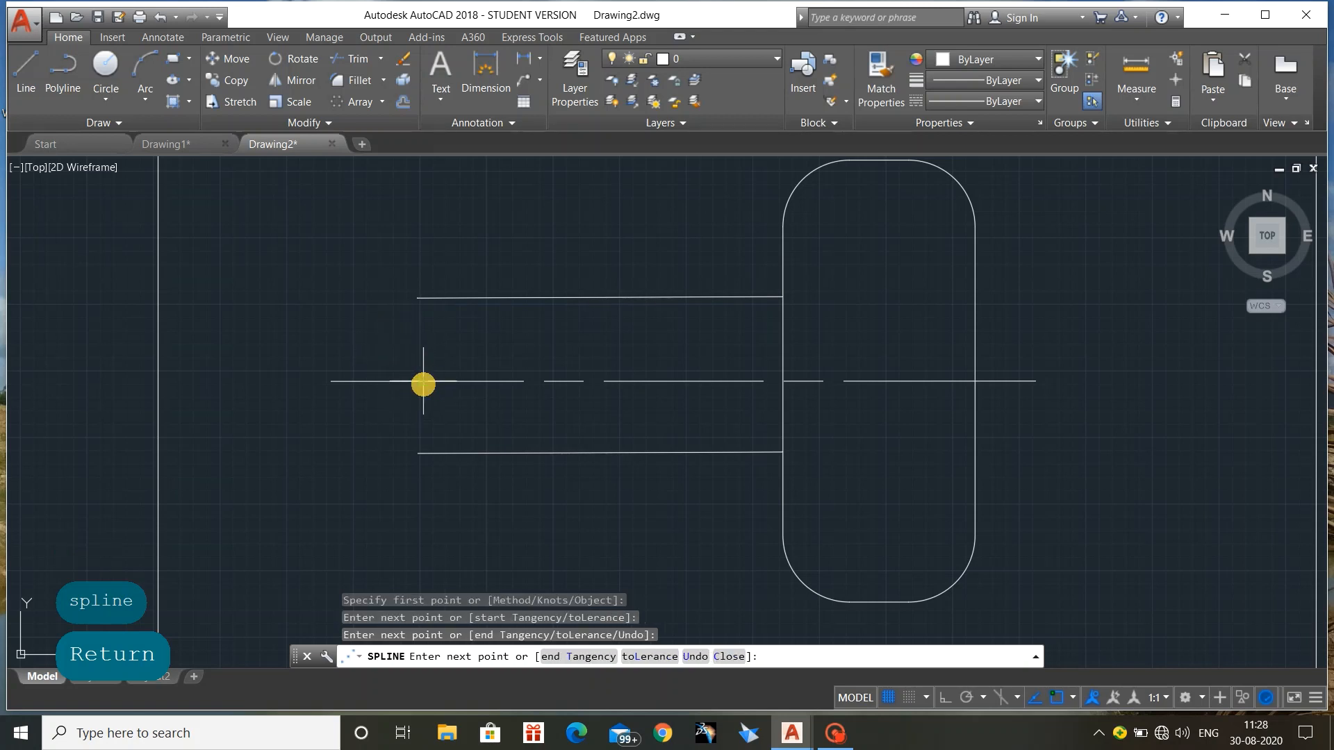
{"action": "left_click", "coordinate": [422, 453]}
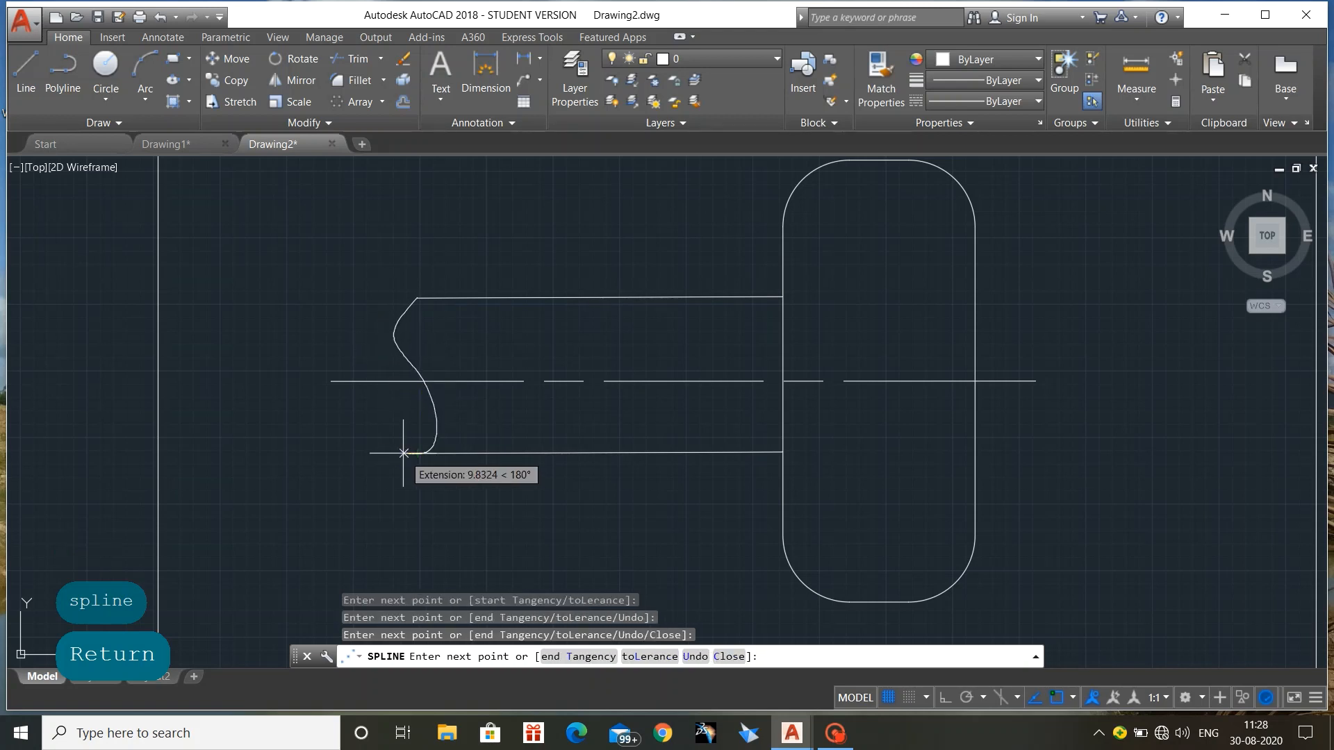
{"action": "left_click", "coordinate": [382, 417]}
{"action": "left_click", "coordinate": [423, 381]}
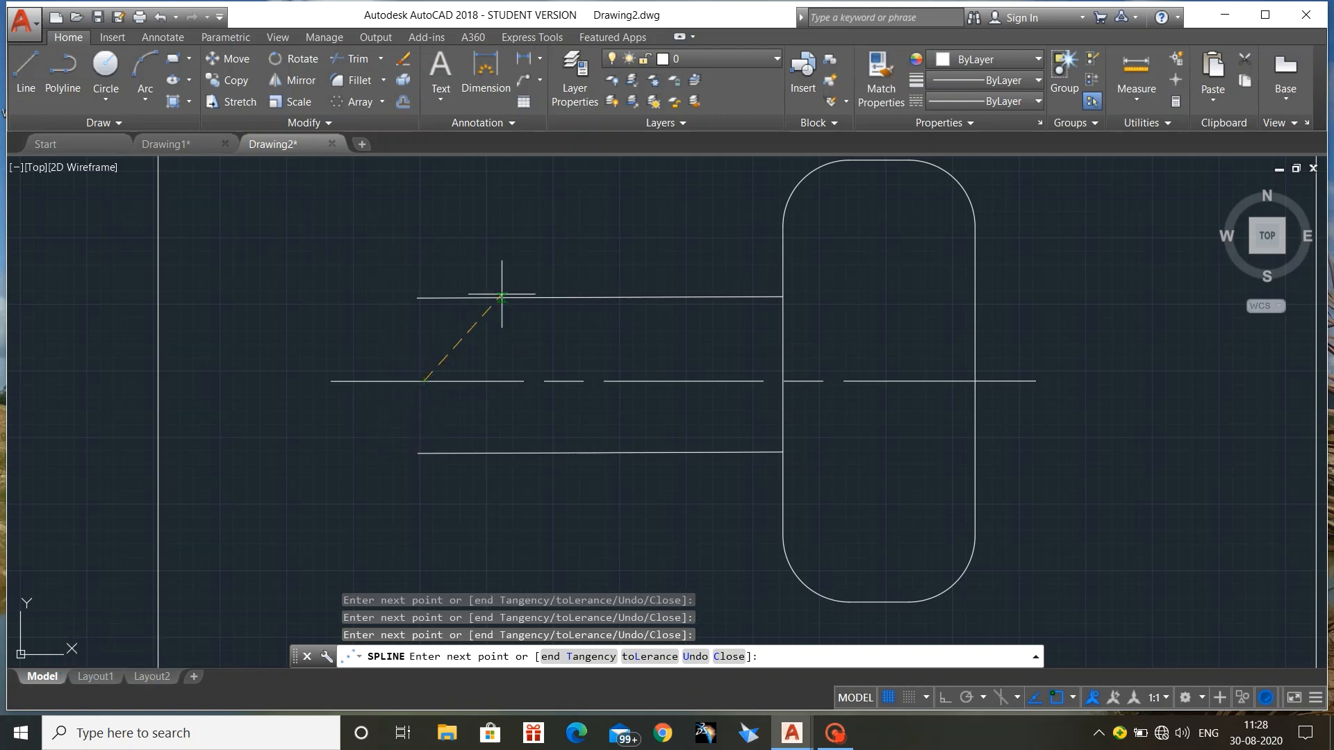
{"action": "left_click", "coordinate": [417, 297]}
{"action": "key", "text": "Return"}
{"action": "key", "text": "Return"}
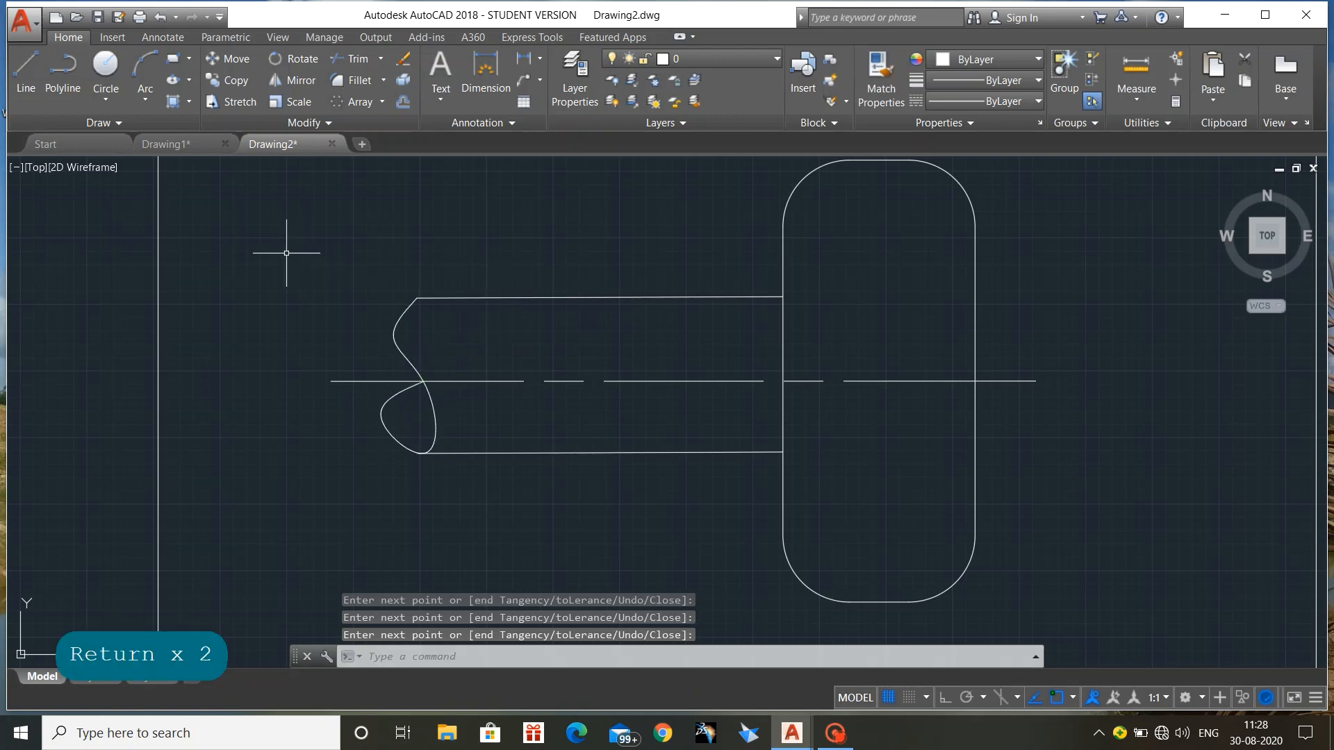
Erase the spline at the left ends of the two lines
{"action": "left_click", "coordinate": [319, 263]}
{"action": "left_click", "coordinate": [472, 487]}
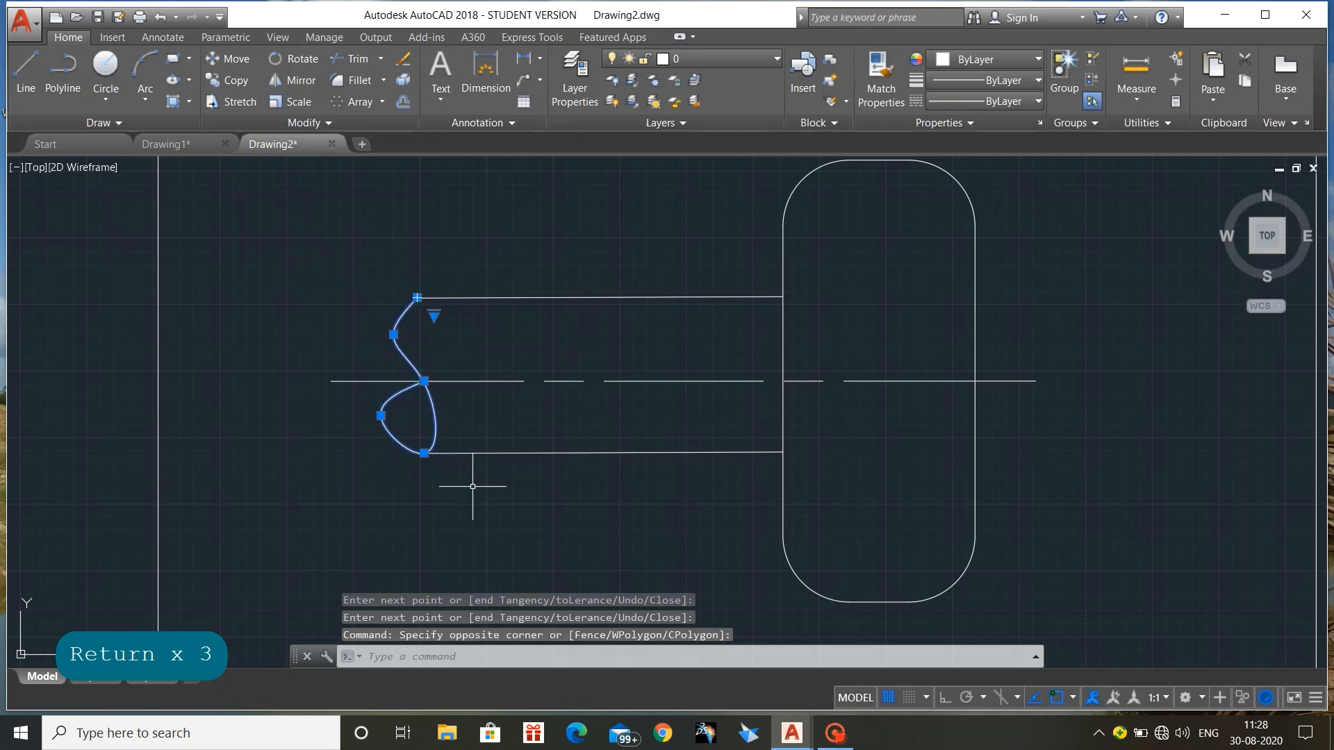
{"action": "key", "text": "Return"}
{"action": "key", "text": "Escape"}
{"action": "key", "text": "Escape"}
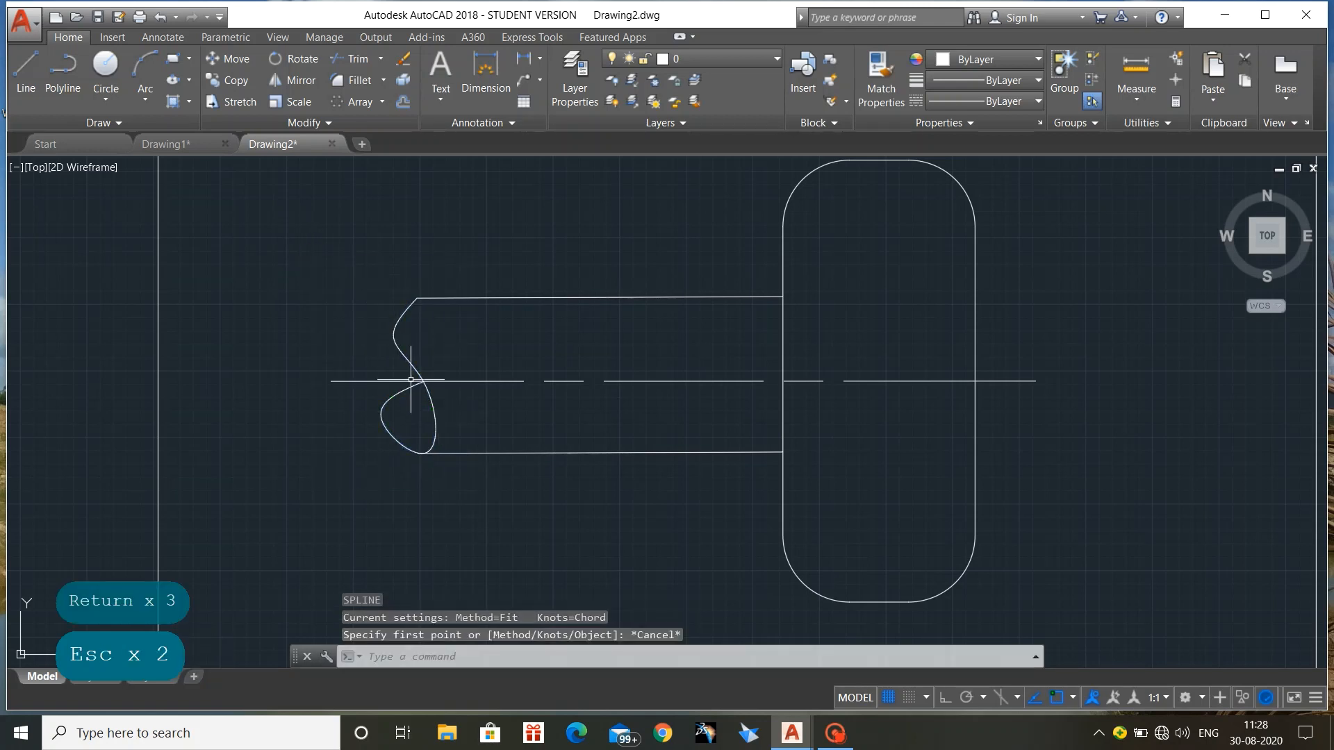
{"action": "left_click", "coordinate": [348, 219]}
{"action": "left_click", "coordinate": [478, 576]}
{"action": "key", "text": "Delete"}
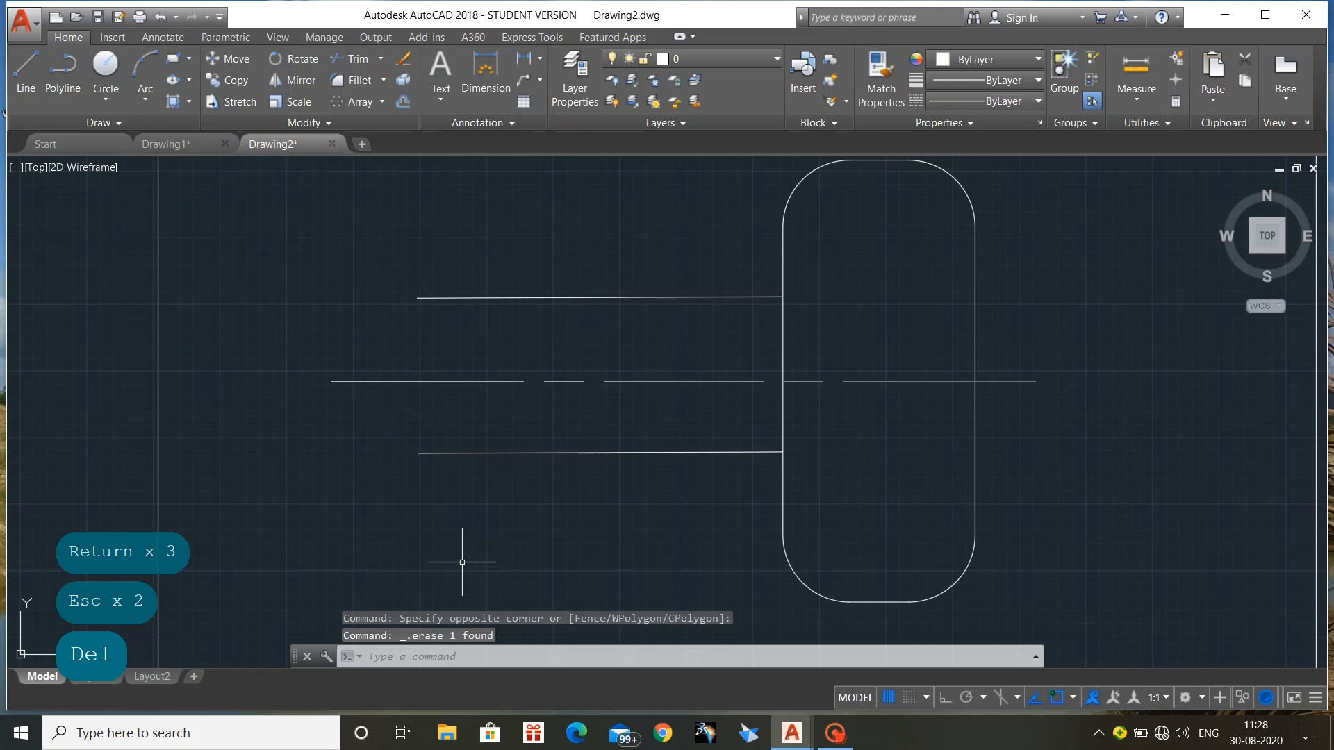
{"action": "type", "text": "zarc"}
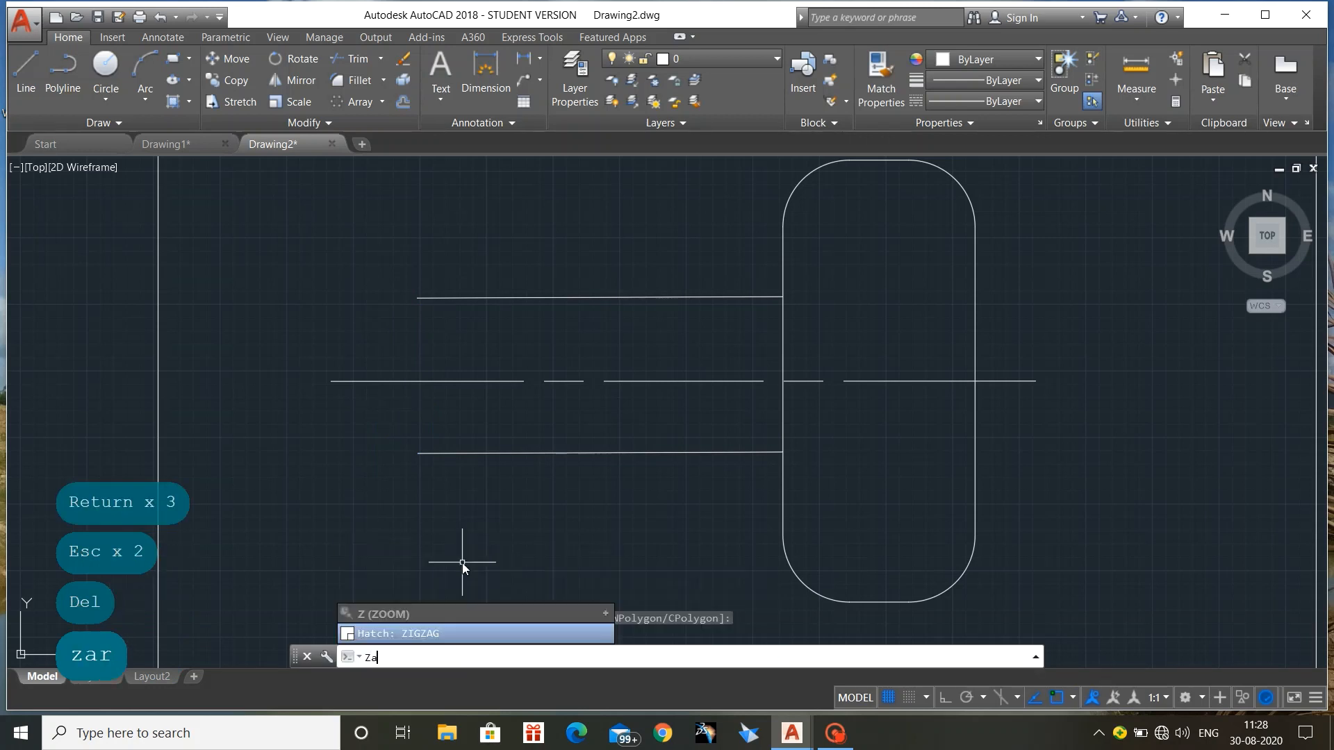
{"action": "key", "text": "BackSpace"}
{"action": "key", "text": "BackSpace"}
{"action": "key", "text": "BackSpace"}
{"action": "key", "text": "BackSpace"}
{"action": "key", "text": "BackSpace"}
{"action": "key", "text": "BackSpace"}
{"action": "key", "text": "BackSpace"}
{"action": "key", "text": "BackSpace"}
{"action": "key", "text": "BackSpace"}
{"action": "key", "text": "BackSpace"}
{"action": "key", "text": "BackSpace"}
{"action": "key", "text": "BackSpace"}
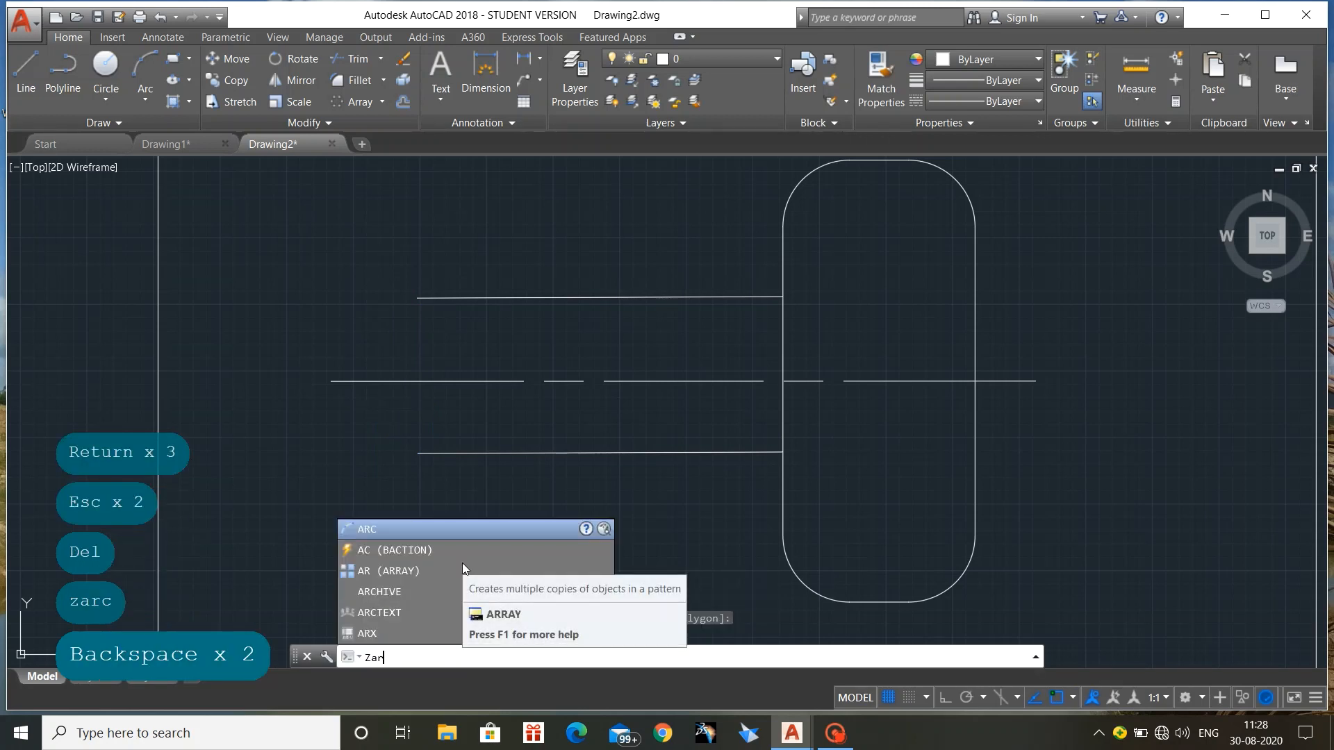
Draw a three-point arc bulging left from the upper line's left end down to the centre line
{"action": "type", "text": "arc"}
{"action": "key", "text": "Return"}
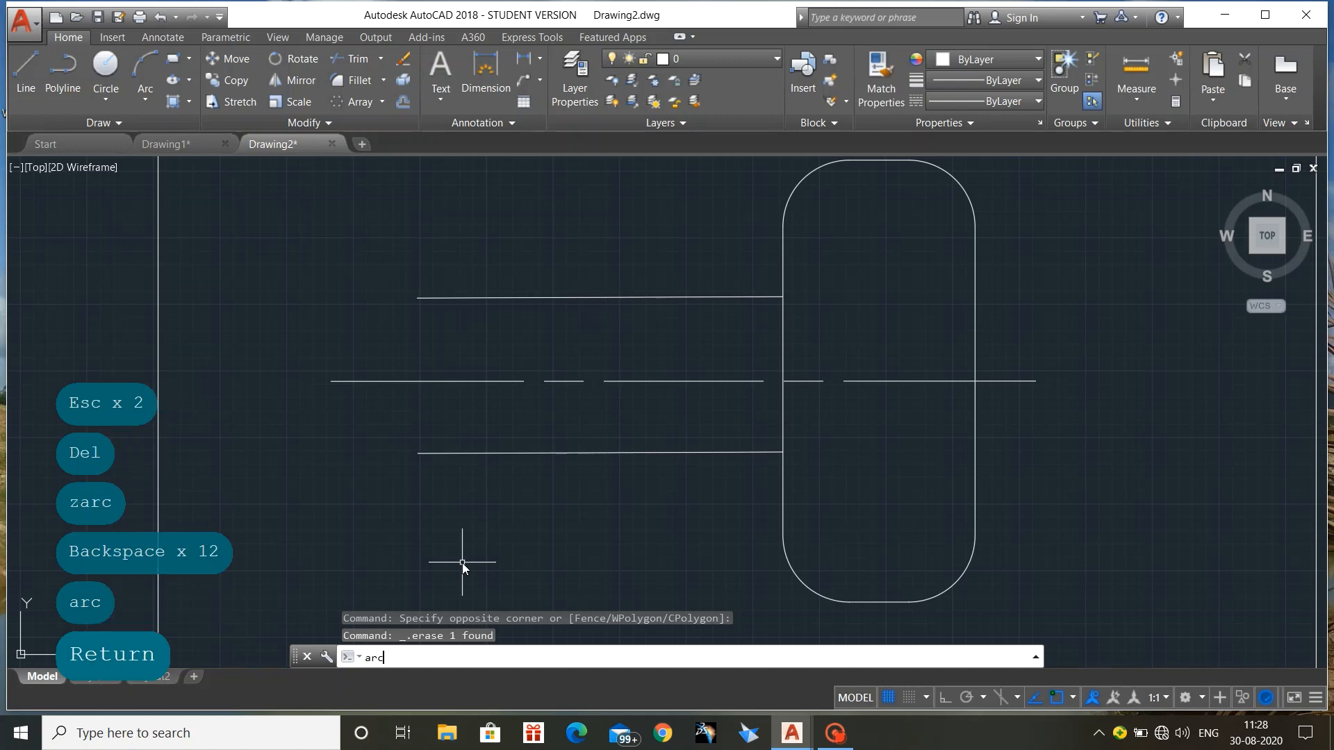
{"action": "left_click", "coordinate": [417, 298]}
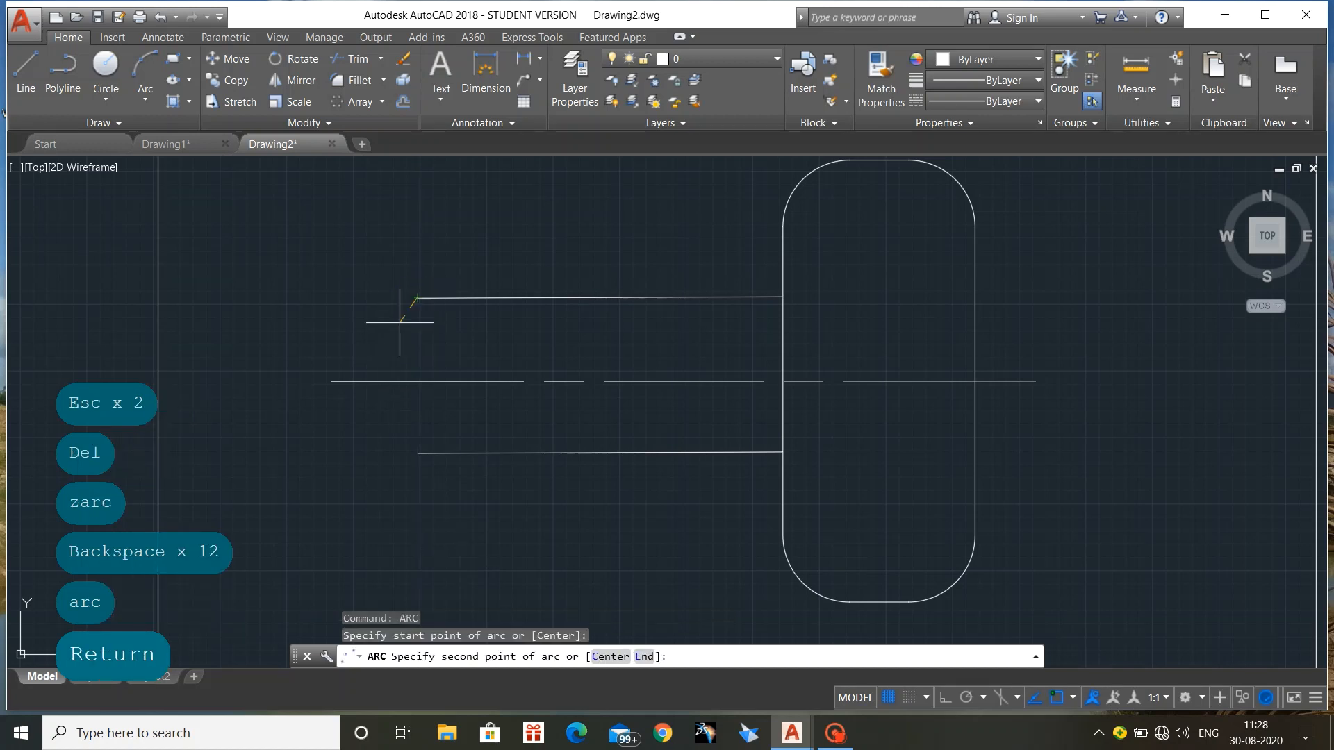
{"action": "left_click", "coordinate": [394, 339]}
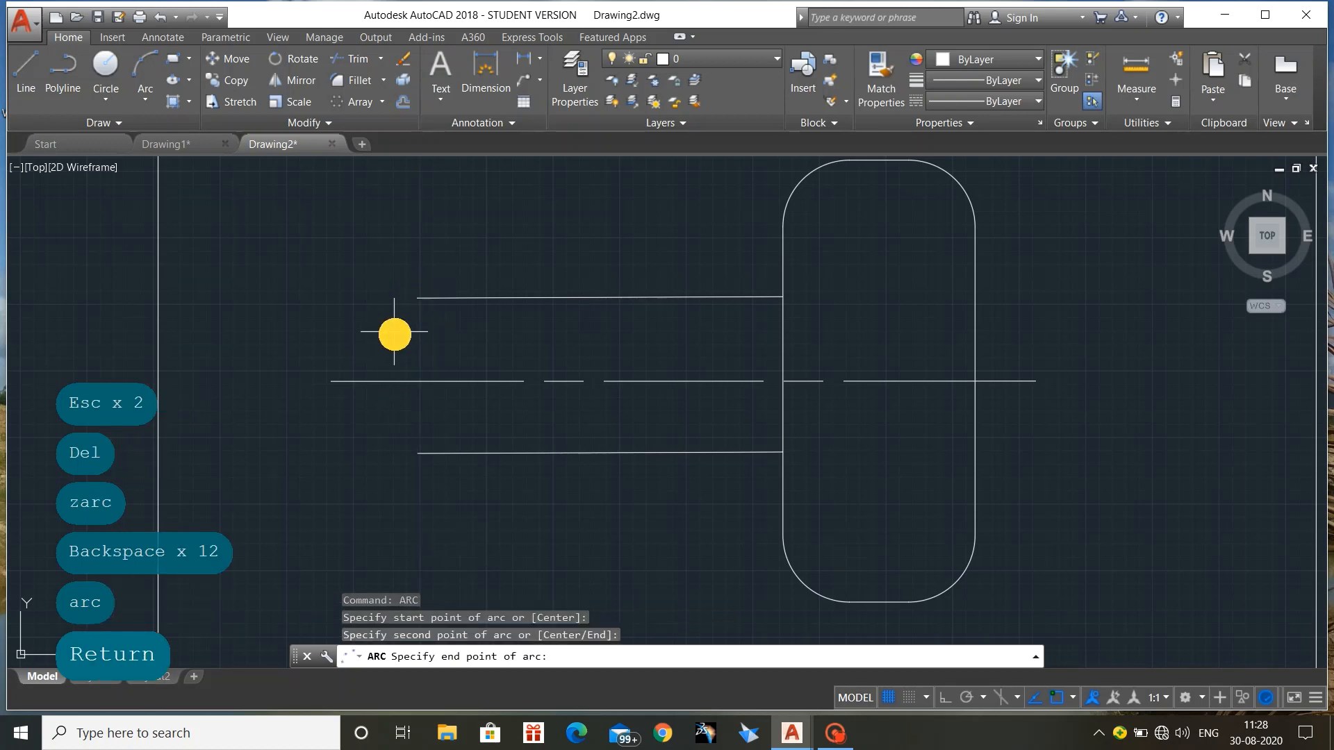
{"action": "left_click", "coordinate": [419, 381]}
Draw a three-point arc bulging right from the first arc's lower end to the lower line's left end
{"action": "key", "text": "Return"}
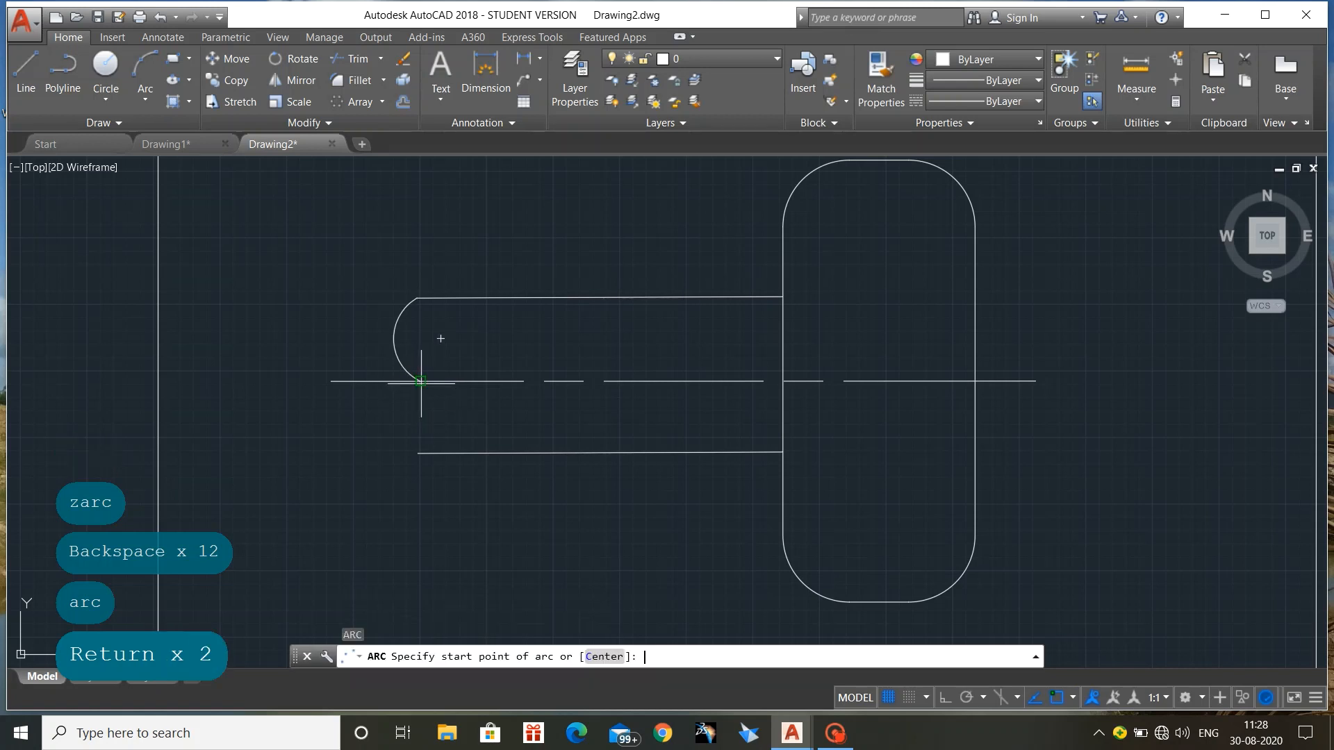
{"action": "left_click", "coordinate": [418, 380]}
{"action": "left_click", "coordinate": [438, 415]}
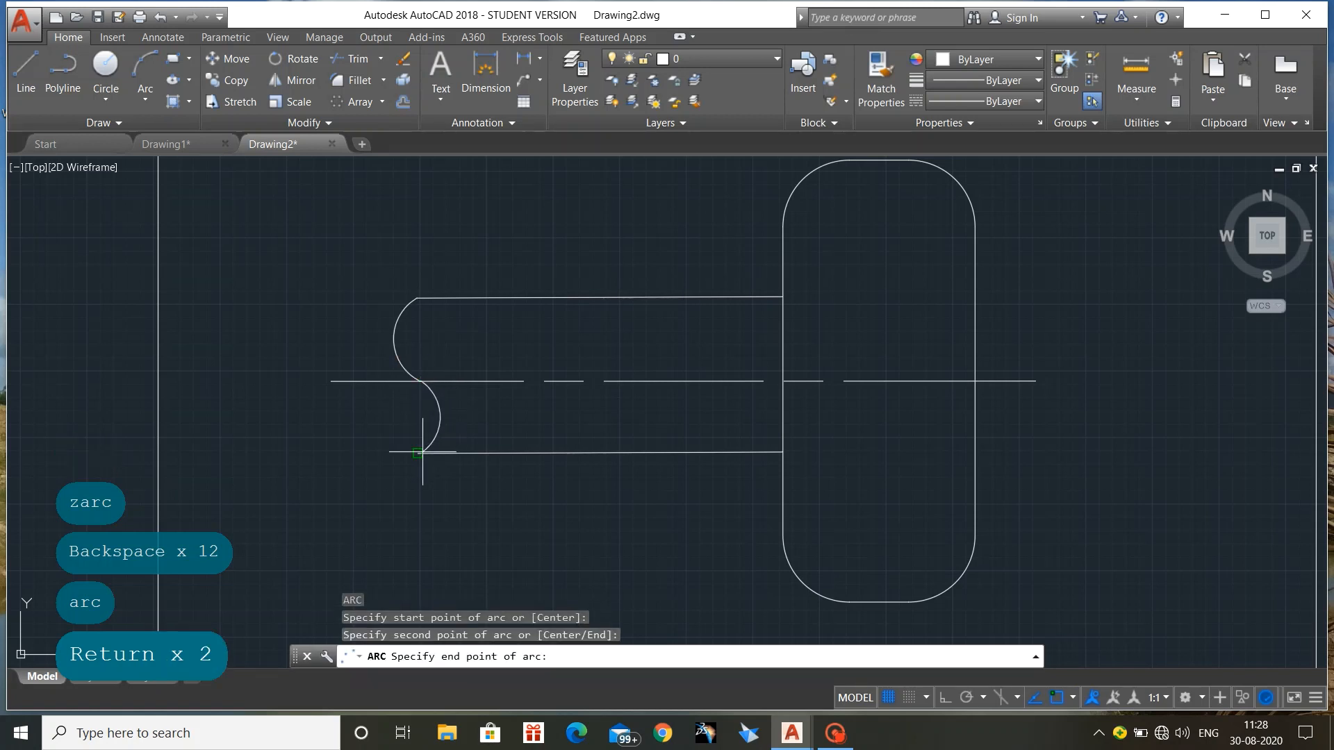
{"action": "left_click", "coordinate": [418, 452]}
Draw a three-point arc bulging left from the lower line's left end back to the centre line, closing the lower loop
{"action": "key", "text": "Return"}
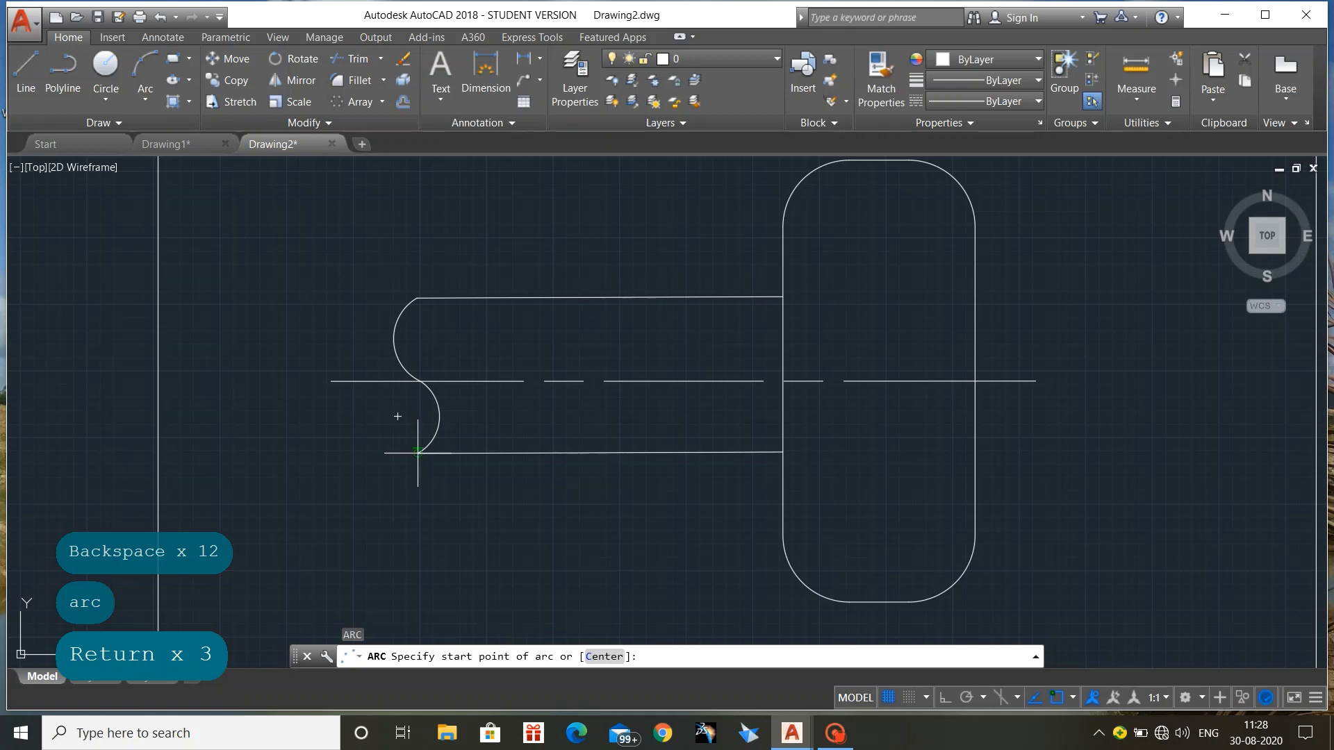
{"action": "left_click", "coordinate": [418, 452]}
{"action": "left_click", "coordinate": [394, 420]}
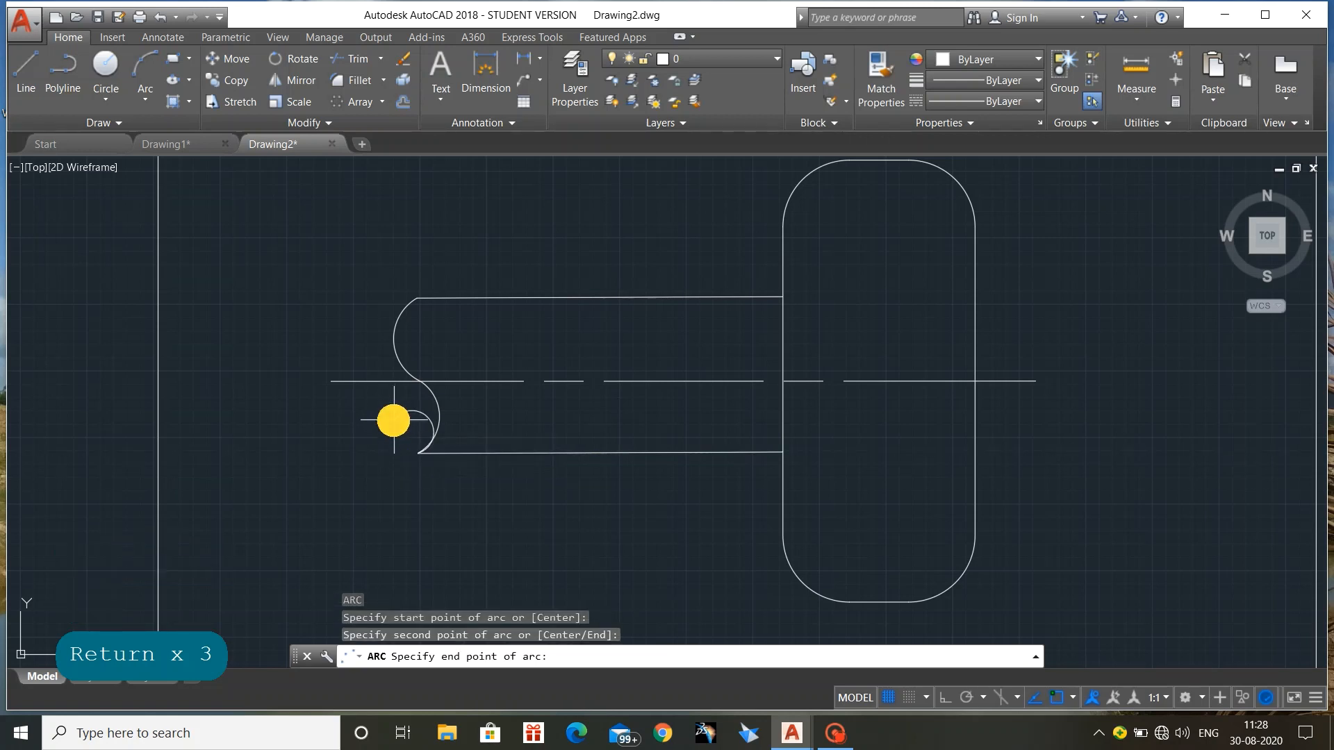
{"action": "left_click", "coordinate": [419, 381]}
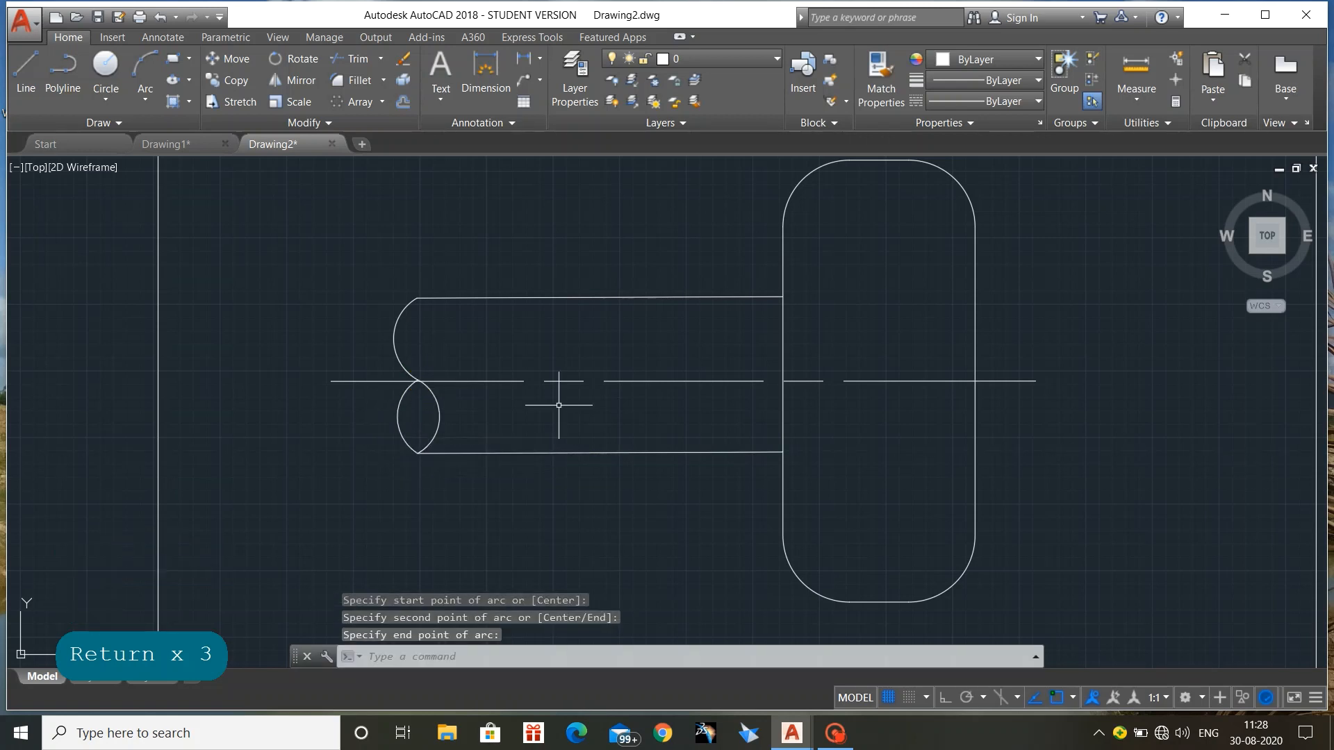
{"action": "key", "text": "Escape"}
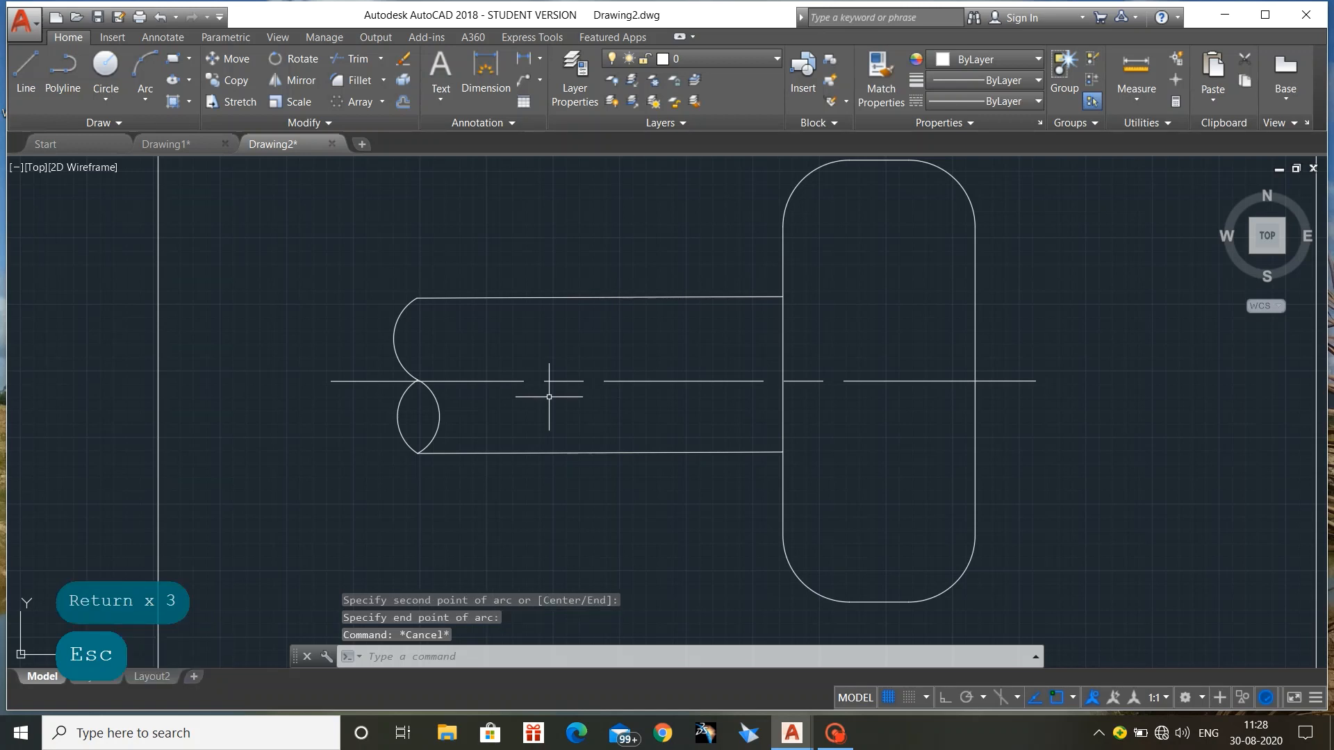
Draw a short horizontal line inside the rounded rectangle, just above the centre line
{"action": "middle_click_drag", "start_coordinate": [848, 441], "coordinate": [694, 447]}
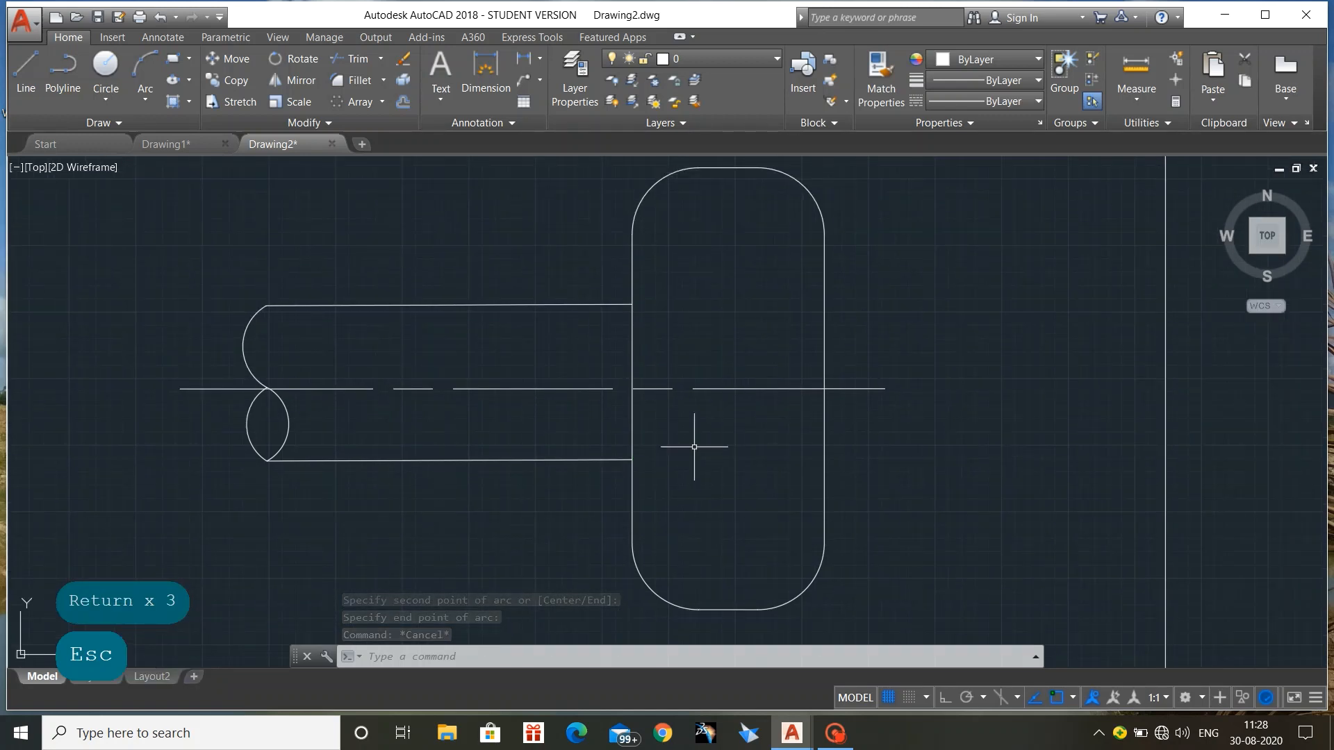
{"action": "type", "text": "l"}
{"action": "key", "text": "Return"}
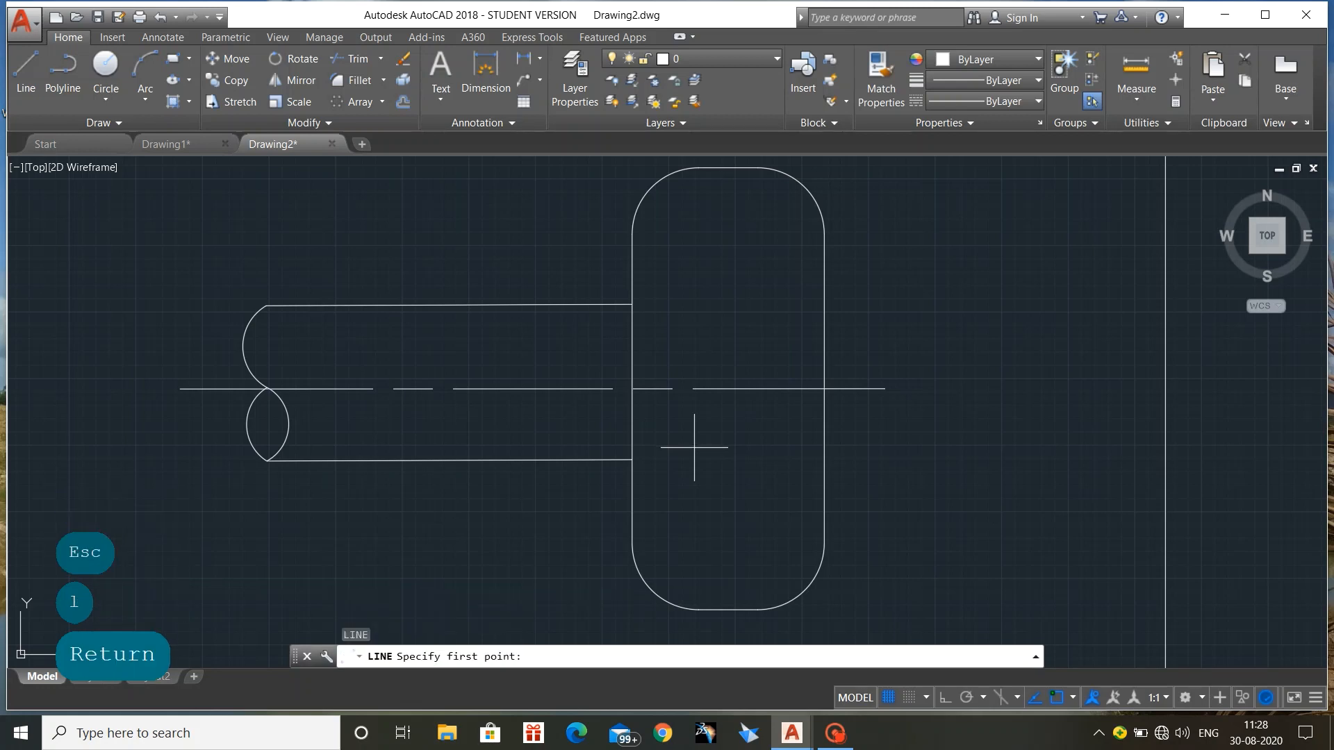
{"action": "left_click", "coordinate": [694, 370]}
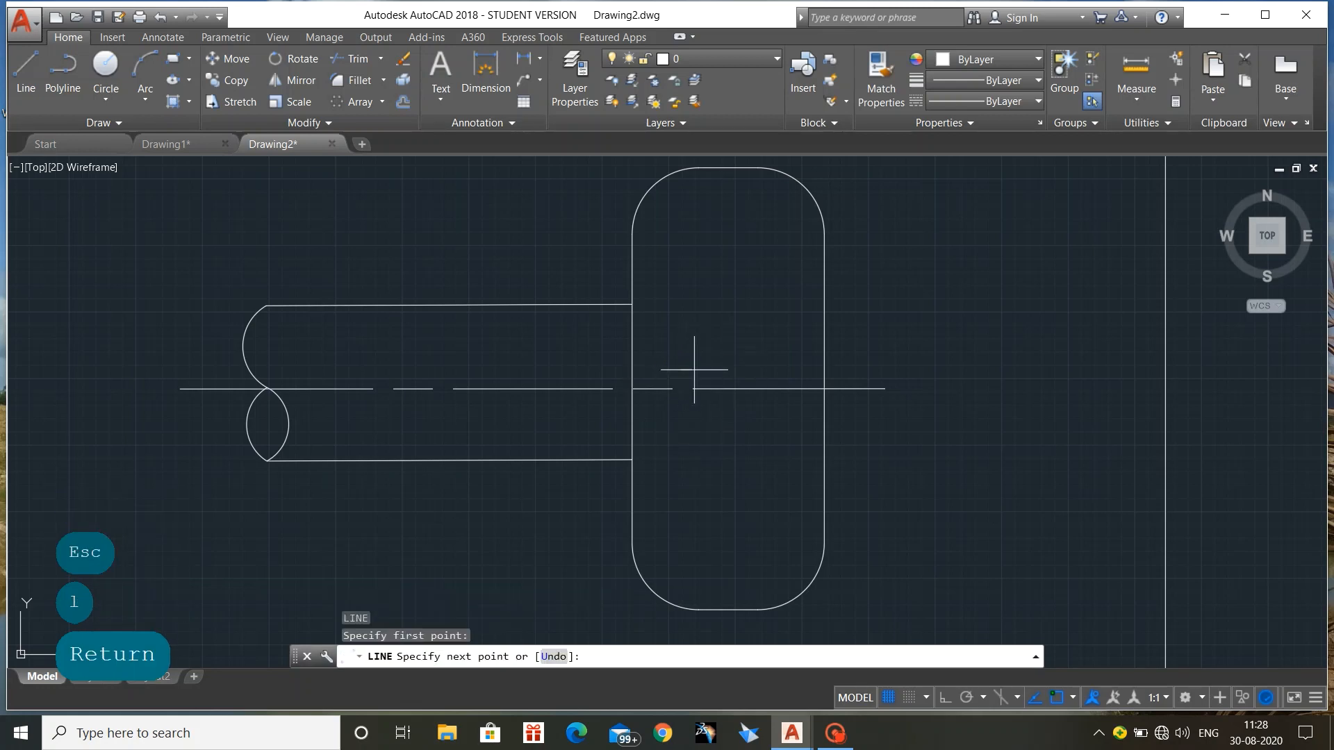
{"action": "left_click", "coordinate": [790, 370]}
{"action": "key", "text": "Escape"}
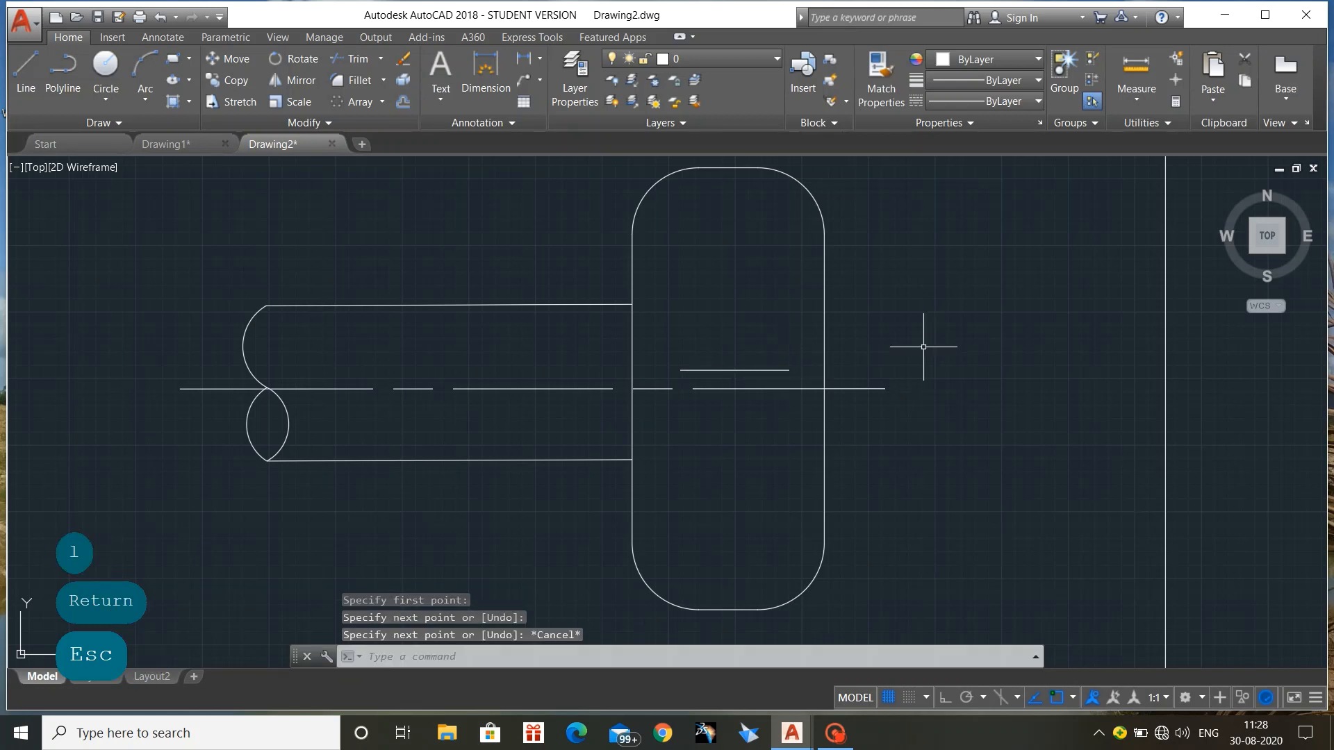
Offset the short horizontal line upward six times in succession at 20 spacing inside the rounded rectangle's upper half
{"action": "scroll", "coordinate": [831, 365], "scroll_direction": "up", "scroll_amount": 2}
{"action": "scroll", "coordinate": [763, 357], "scroll_direction": "down", "scroll_amount": 2}
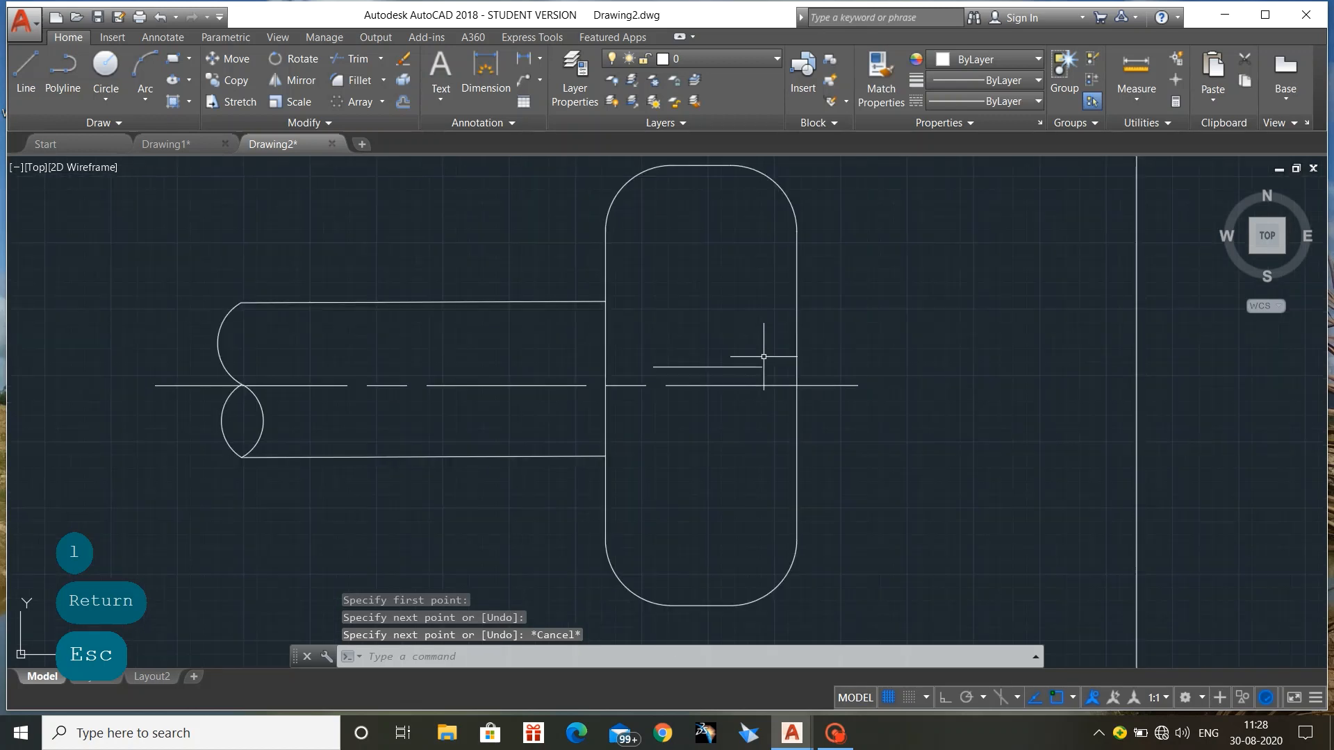
{"action": "type", "text": "o"}
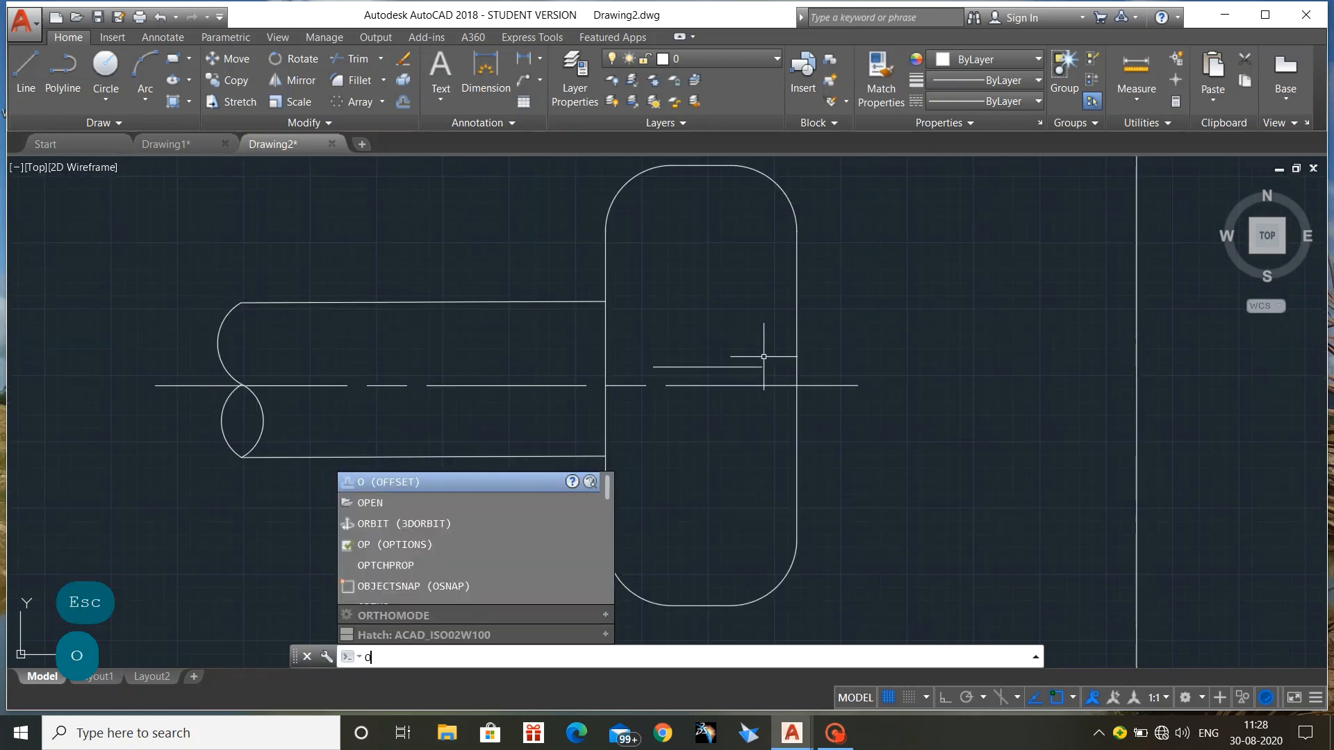
{"action": "key", "text": "Return"}
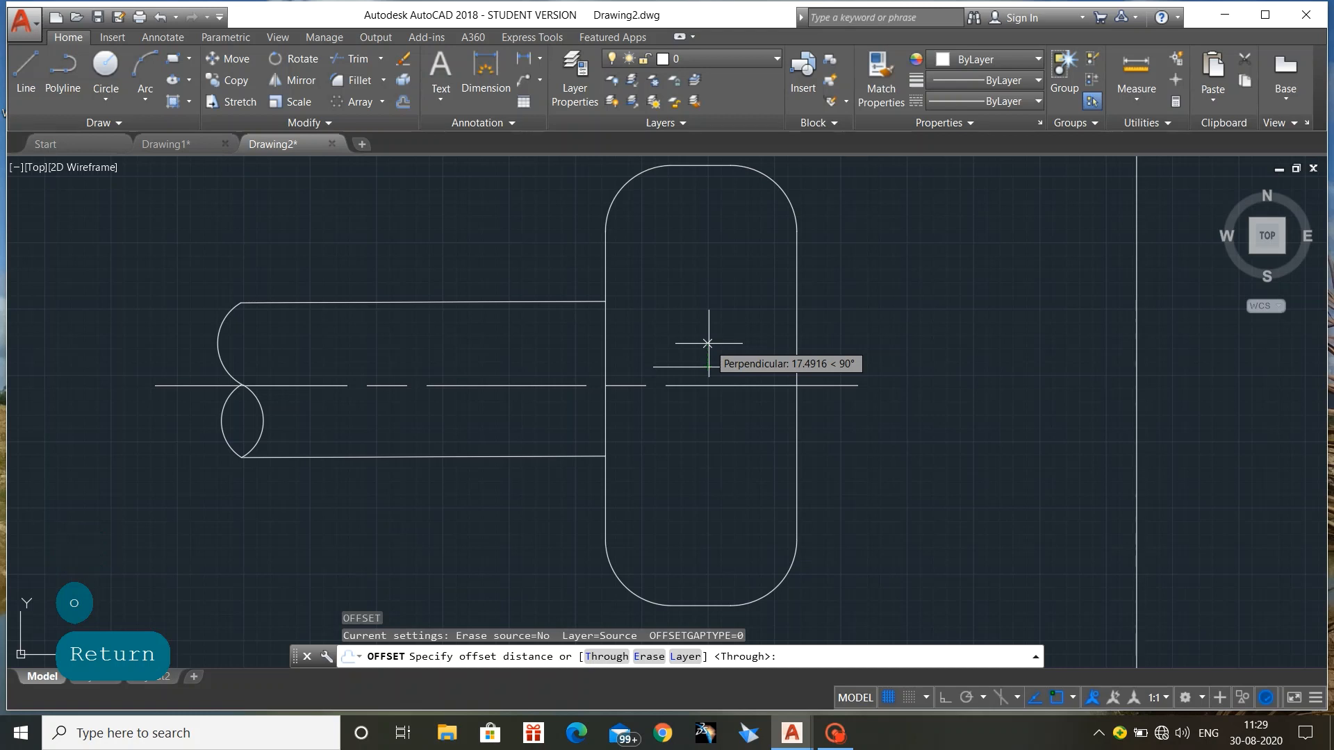
{"action": "type", "text": "20"}
{"action": "key", "text": "Return"}
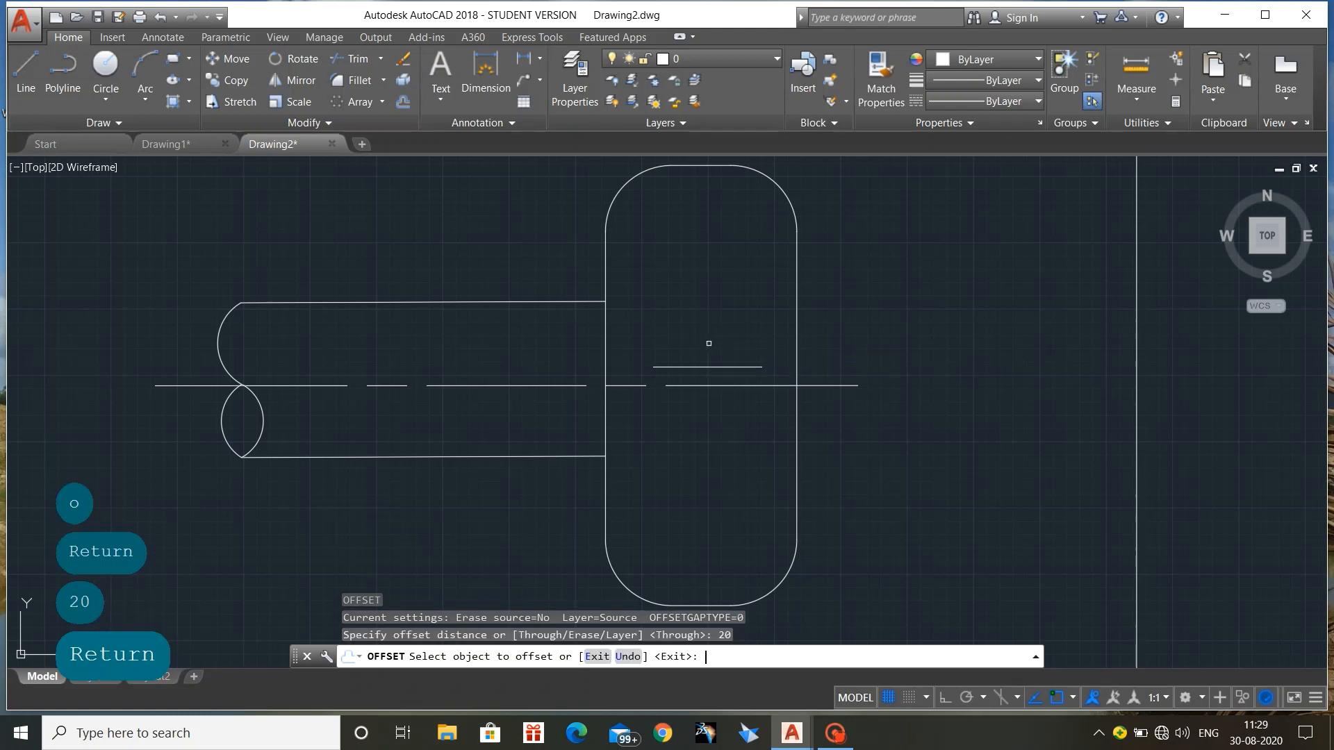
{"action": "left_click", "coordinate": [700, 367]}
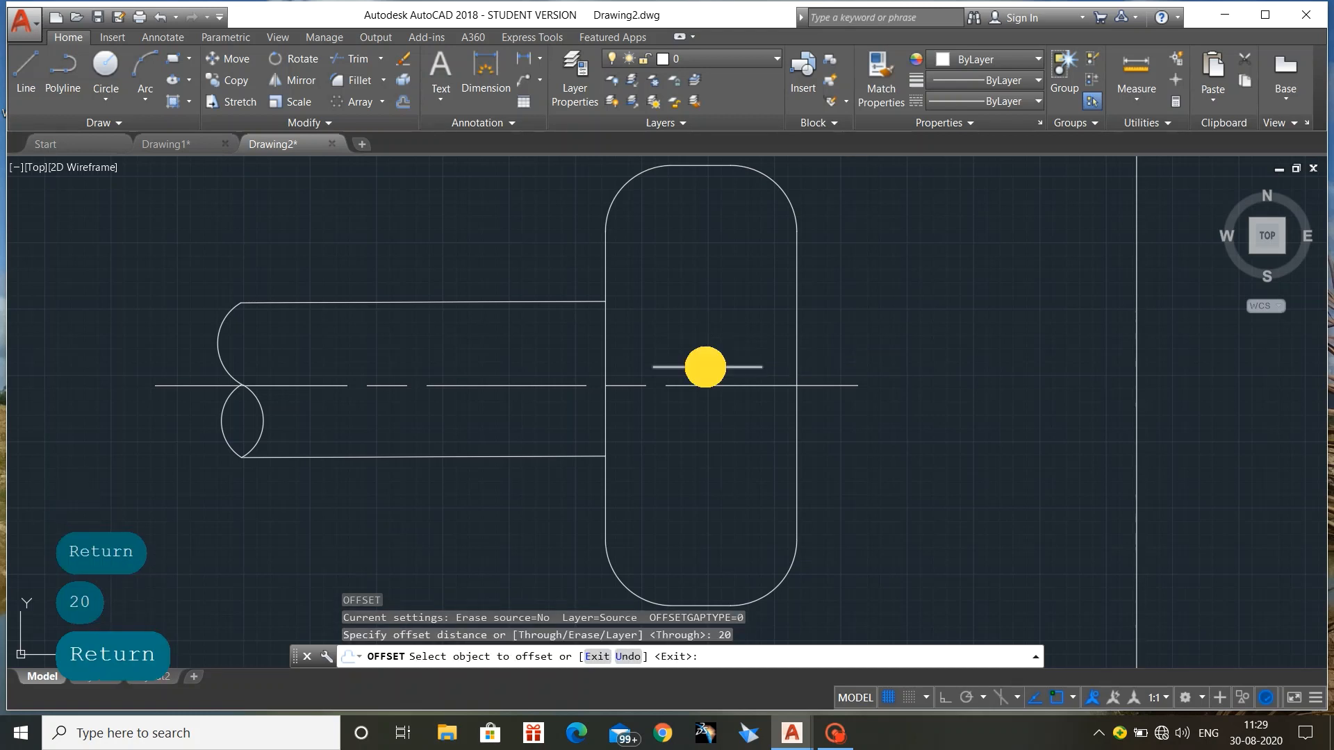
{"action": "left_click", "coordinate": [713, 339]}
{"action": "left_click", "coordinate": [709, 340]}
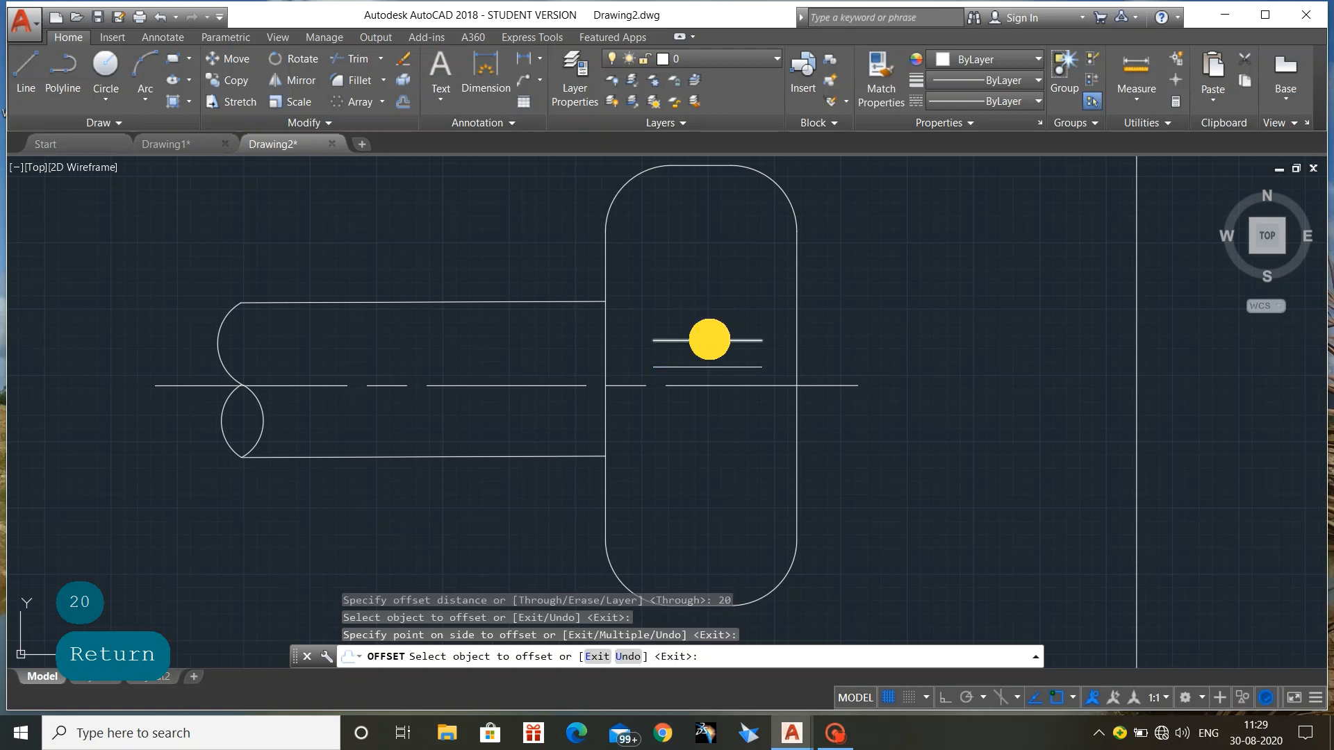
{"action": "left_click", "coordinate": [710, 313]}
{"action": "left_click", "coordinate": [709, 313]}
{"action": "left_click", "coordinate": [709, 288]}
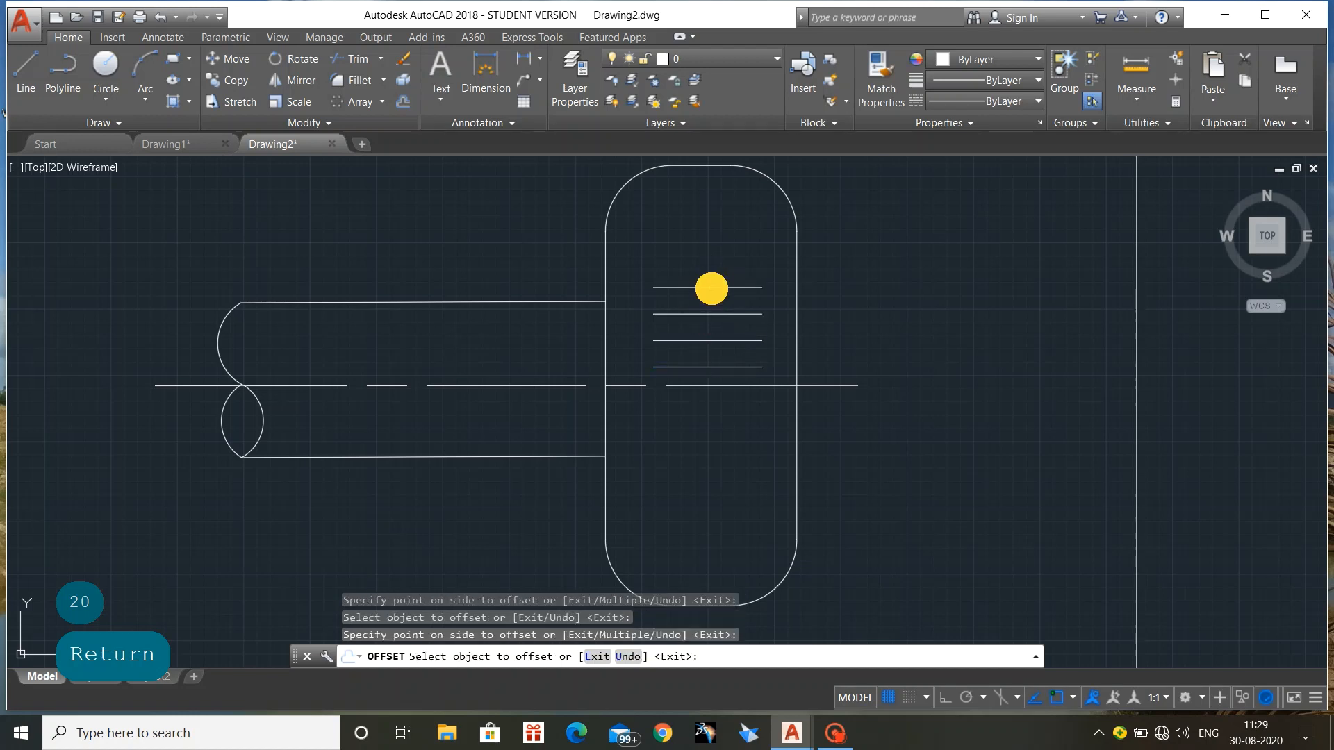
{"action": "left_click", "coordinate": [708, 287]}
{"action": "left_click", "coordinate": [711, 258]}
{"action": "left_click", "coordinate": [711, 261]}
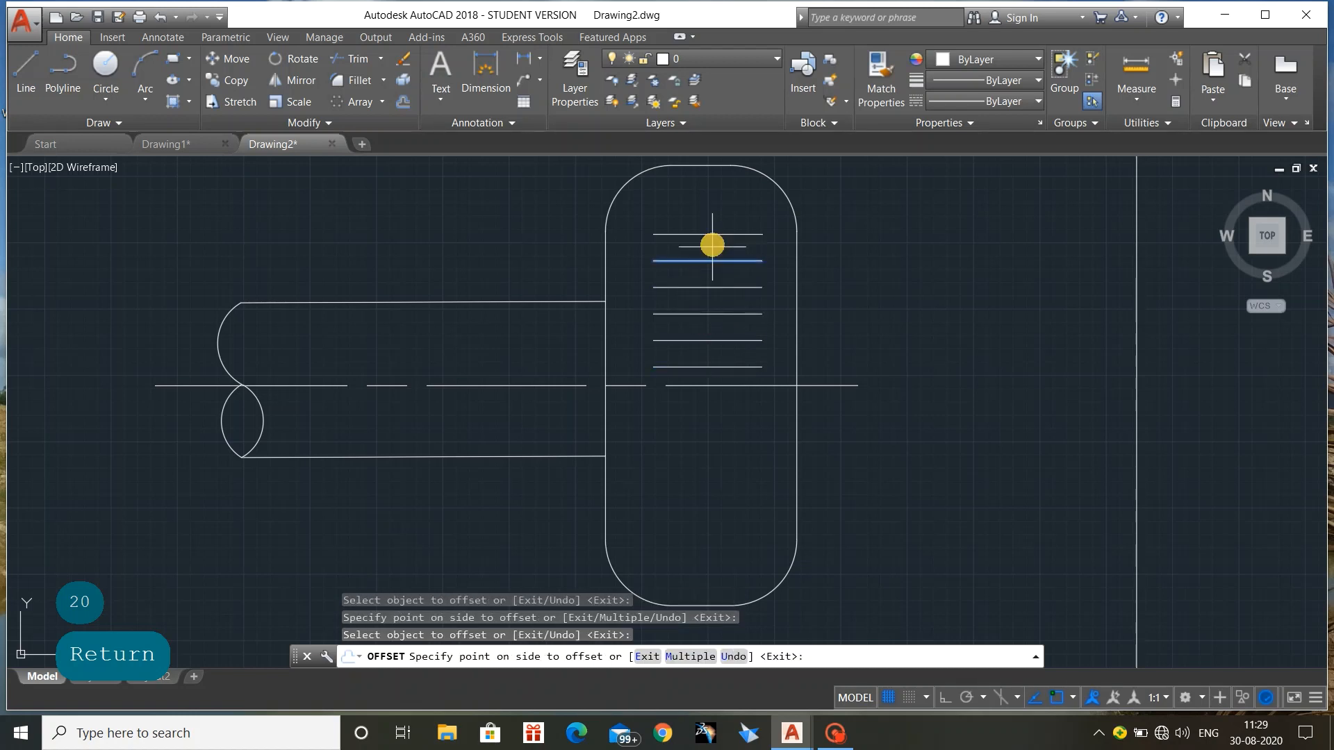
{"action": "left_click", "coordinate": [711, 236]}
{"action": "left_click", "coordinate": [712, 233]}
{"action": "left_click", "coordinate": [711, 208]}
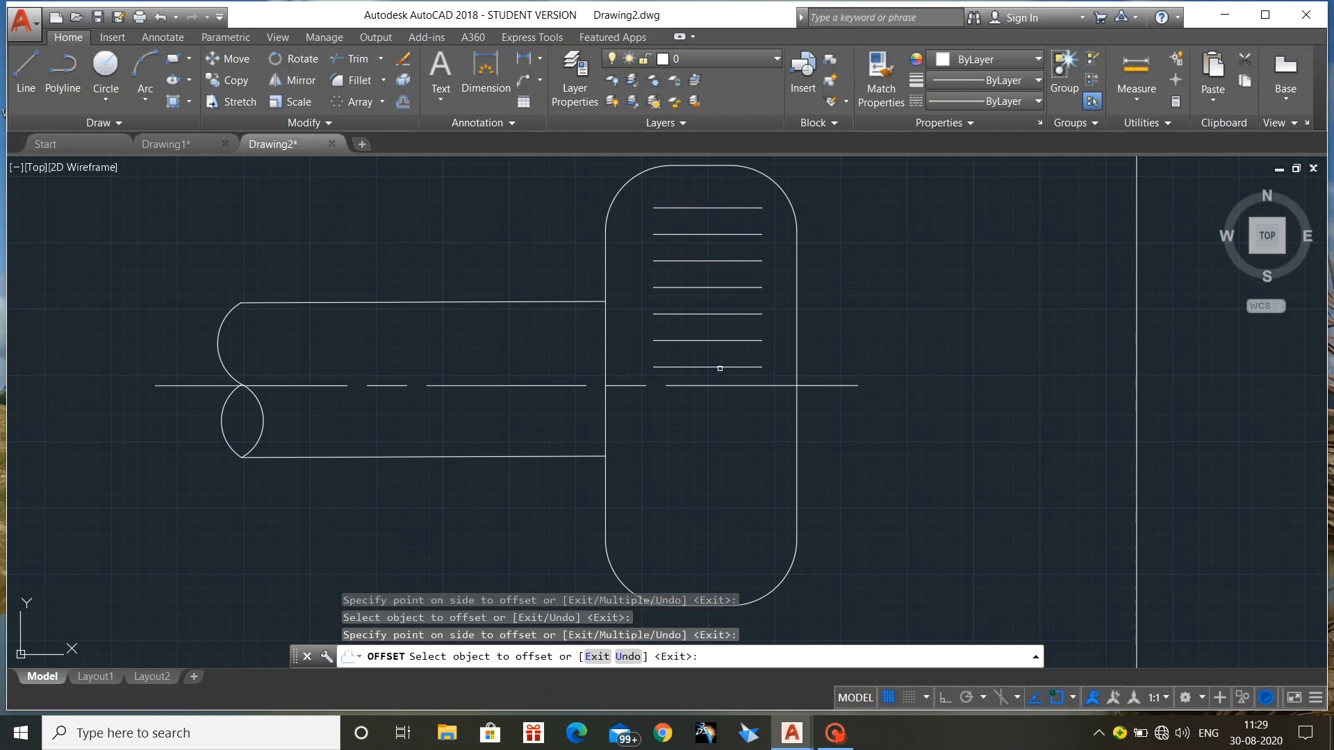
{"action": "key", "text": "Escape"}
Mirror the seven short horizontal lines about the centre line, keeping the source lines
{"action": "left_click", "coordinate": [776, 377]}
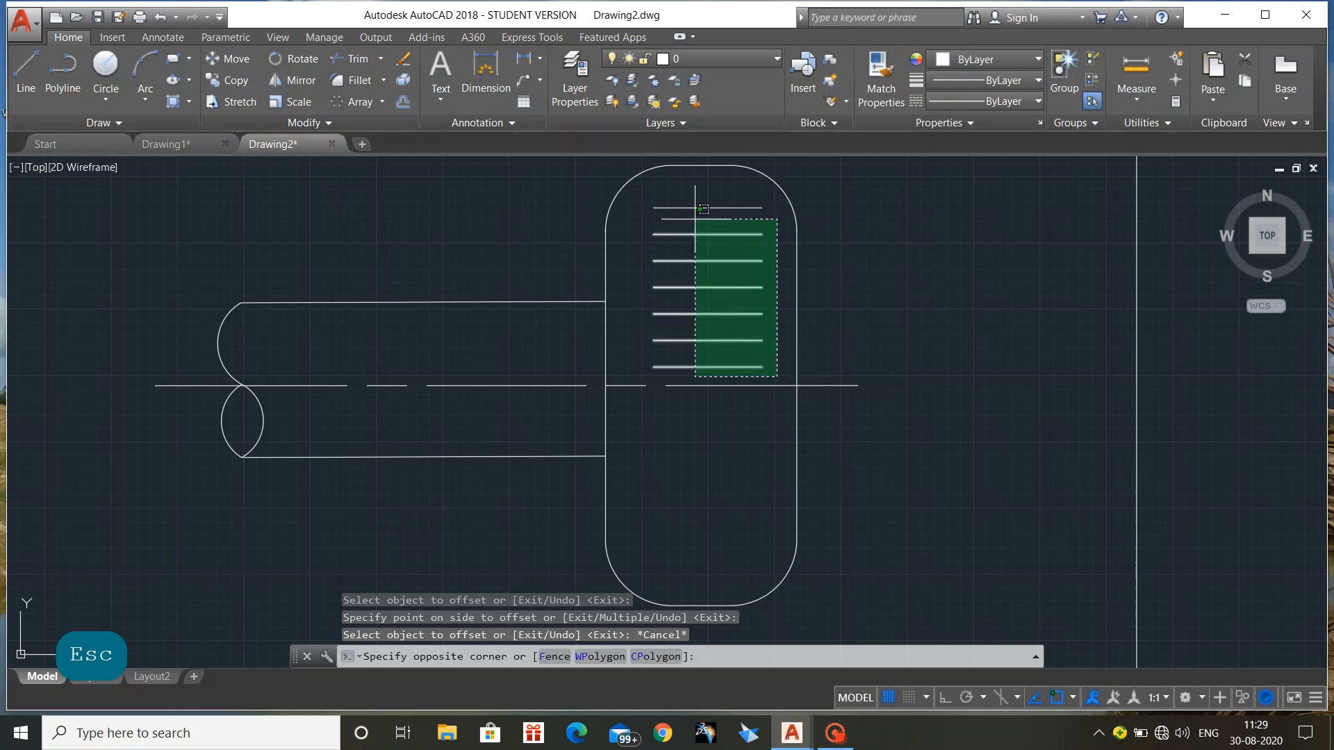
{"action": "left_click", "coordinate": [643, 191]}
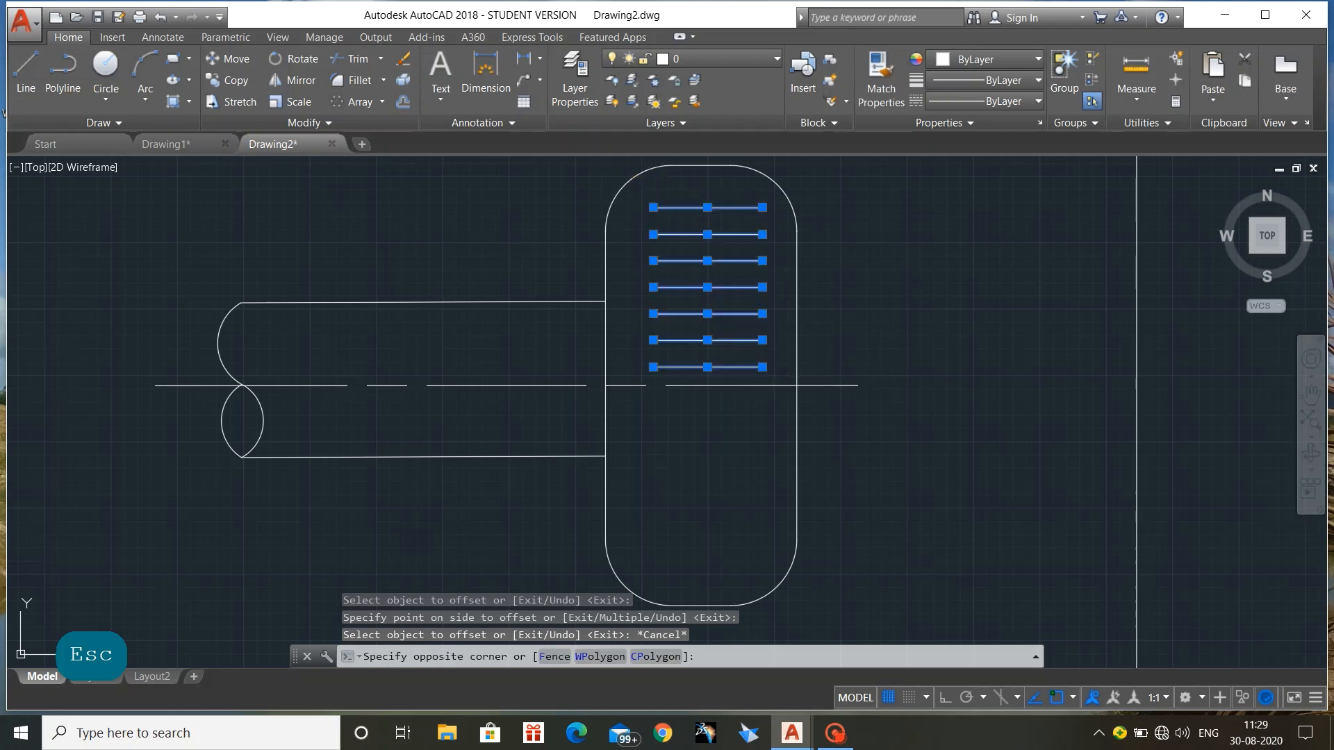
{"action": "type", "text": "mi"}
{"action": "key", "text": "Return"}
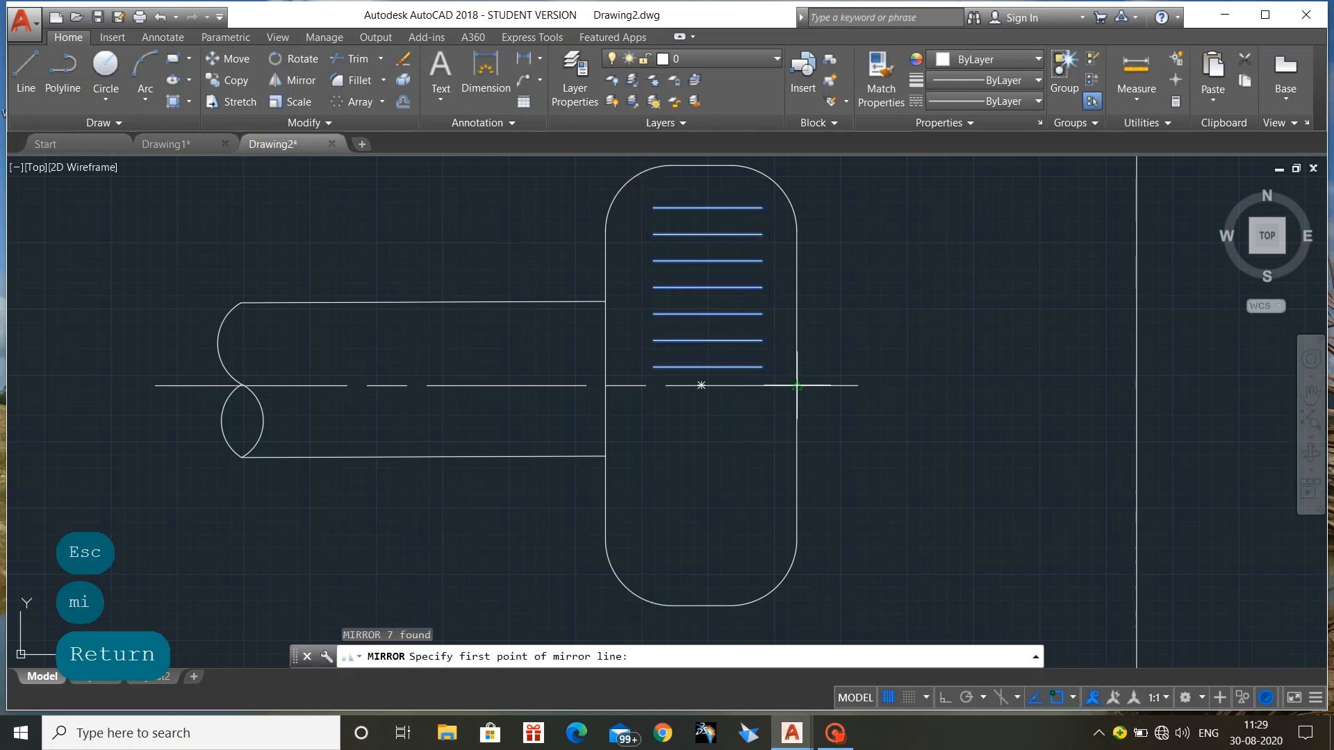
{"action": "left_click", "coordinate": [797, 385]}
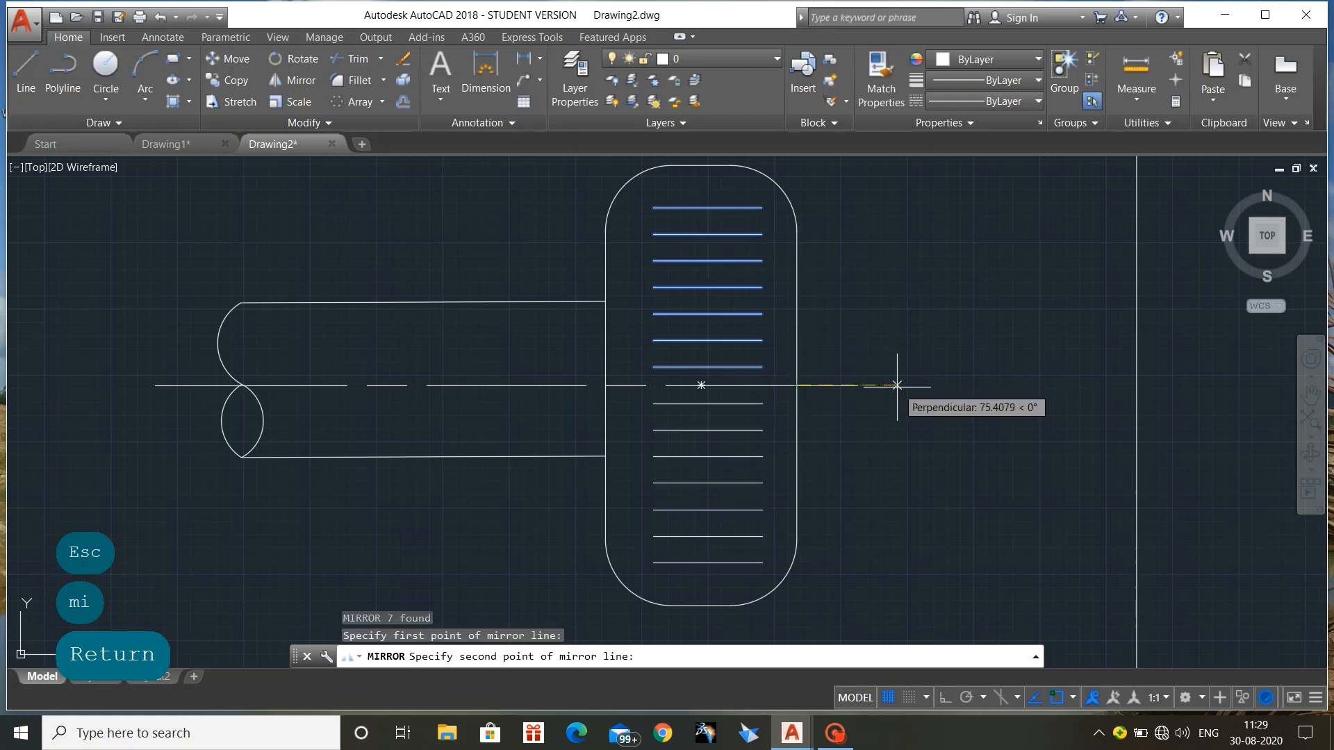
{"action": "left_click", "coordinate": [891, 385]}
{"action": "key", "text": "Return"}
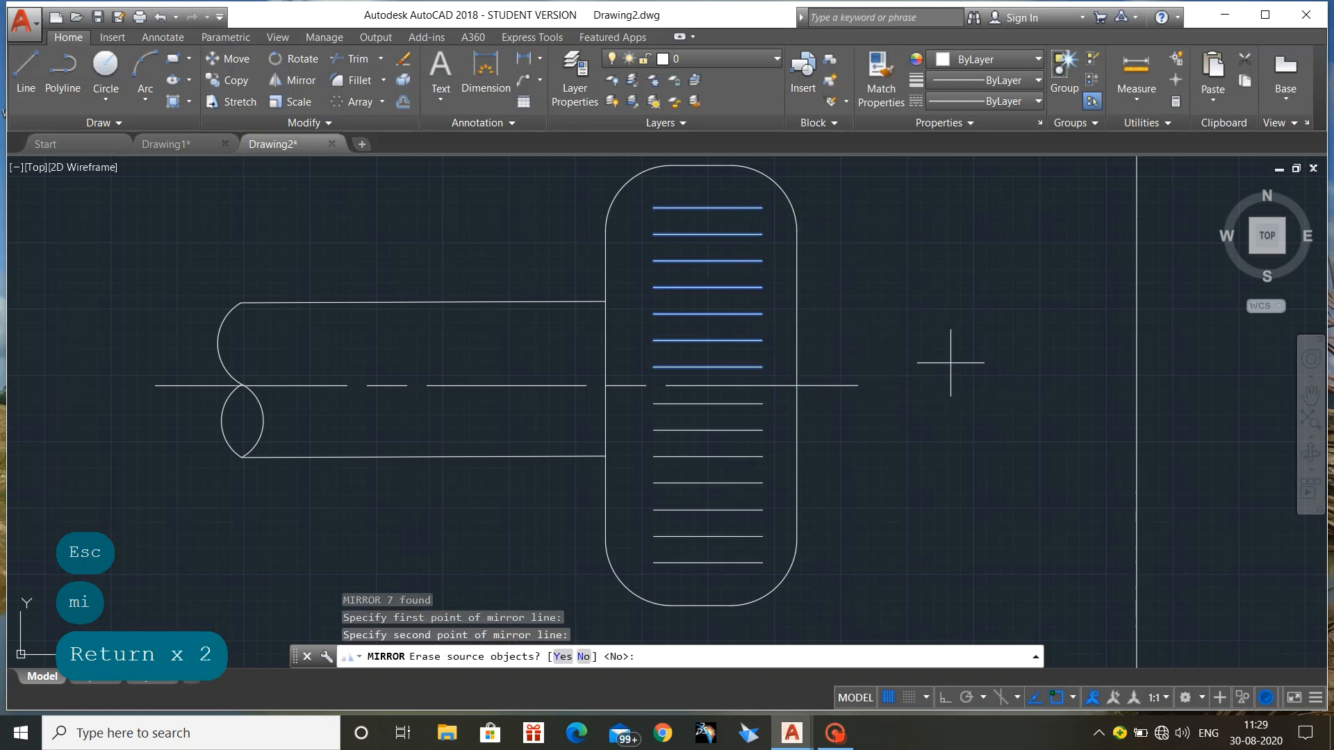
Hatch the closed lower loop at the shaft's broken left end with the ANSI31 pattern
{"action": "scroll", "coordinate": [950, 363], "scroll_direction": "up", "scroll_amount": 2}
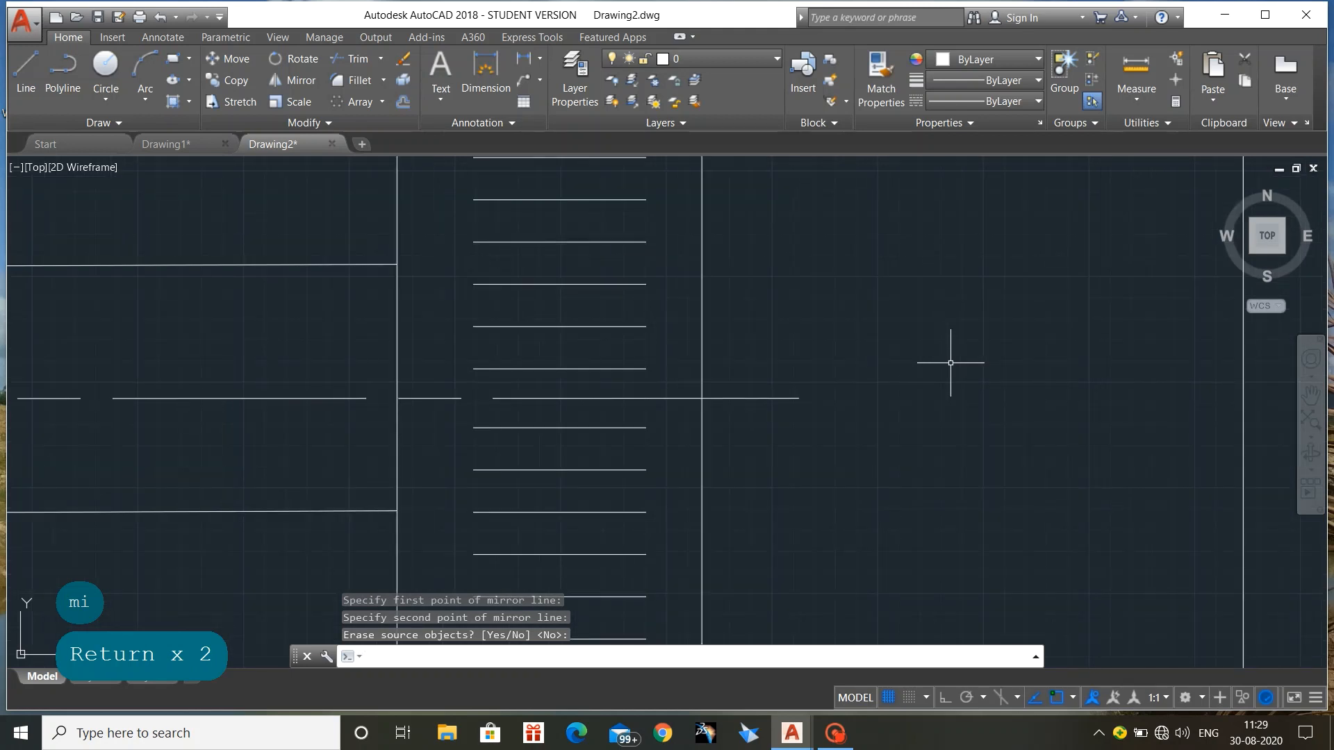
{"action": "scroll", "coordinate": [950, 363], "scroll_direction": "down", "scroll_amount": 4}
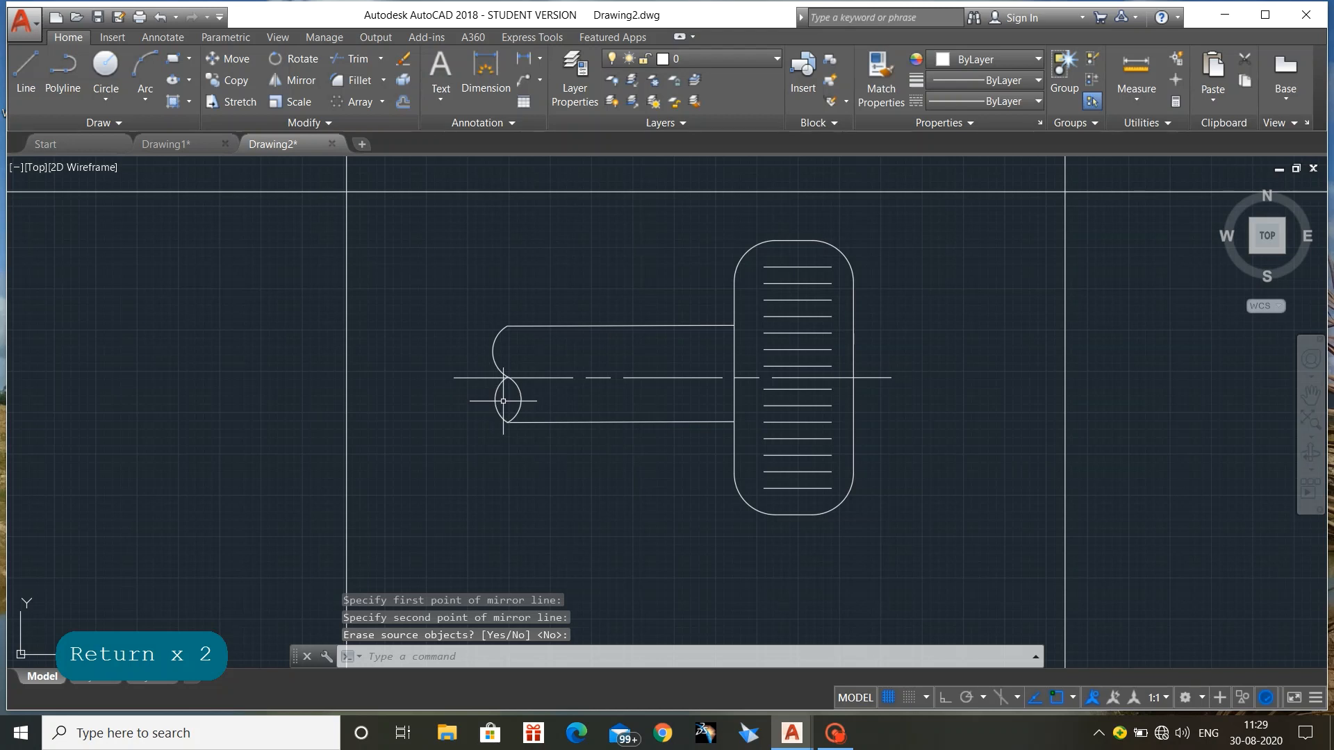
{"action": "type", "text": "h"}
{"action": "key", "text": "Return"}
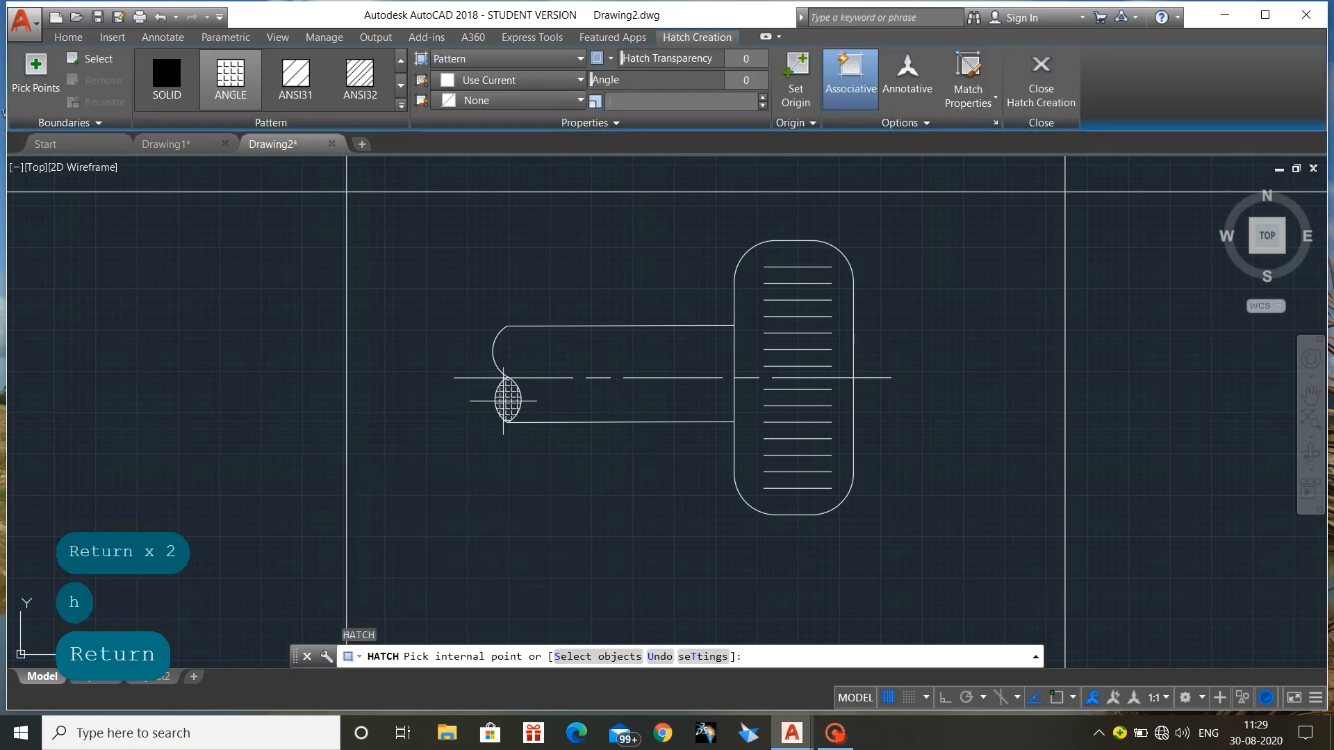
{"action": "left_click", "coordinate": [292, 97]}
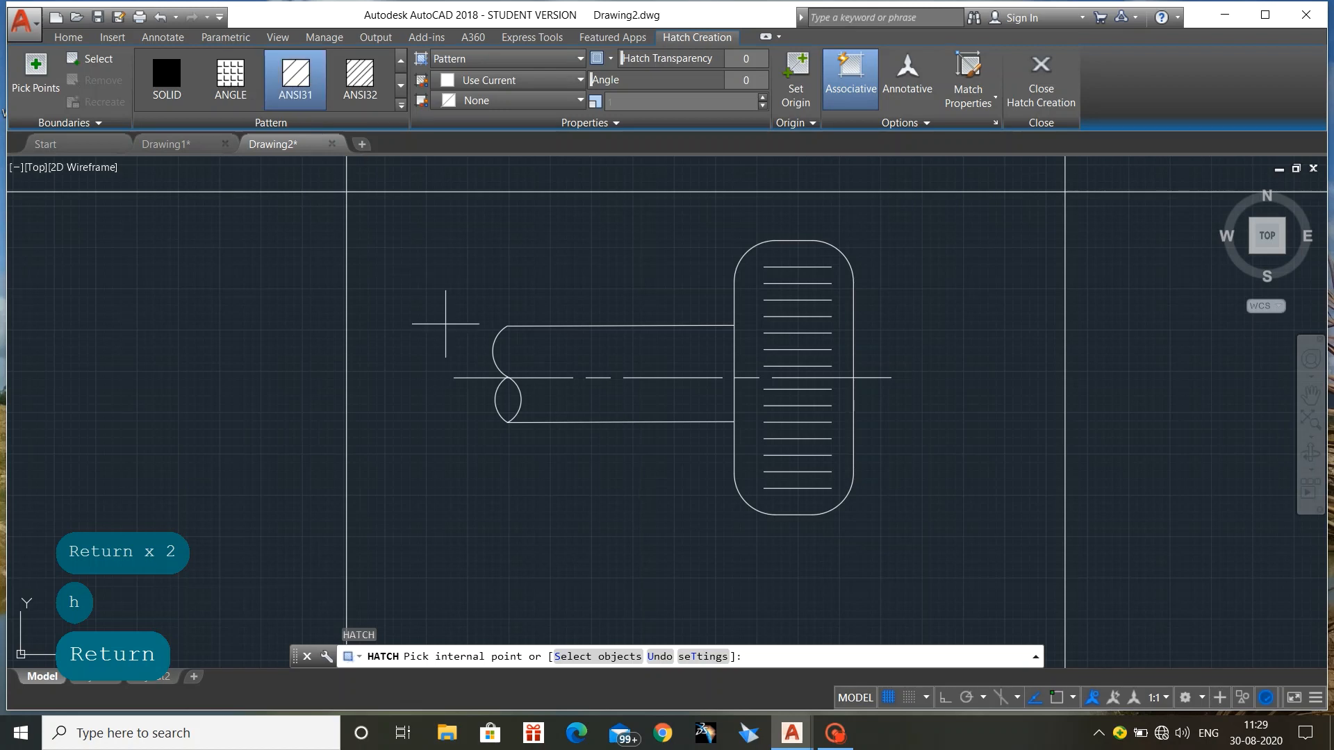
{"action": "left_click", "coordinate": [507, 396]}
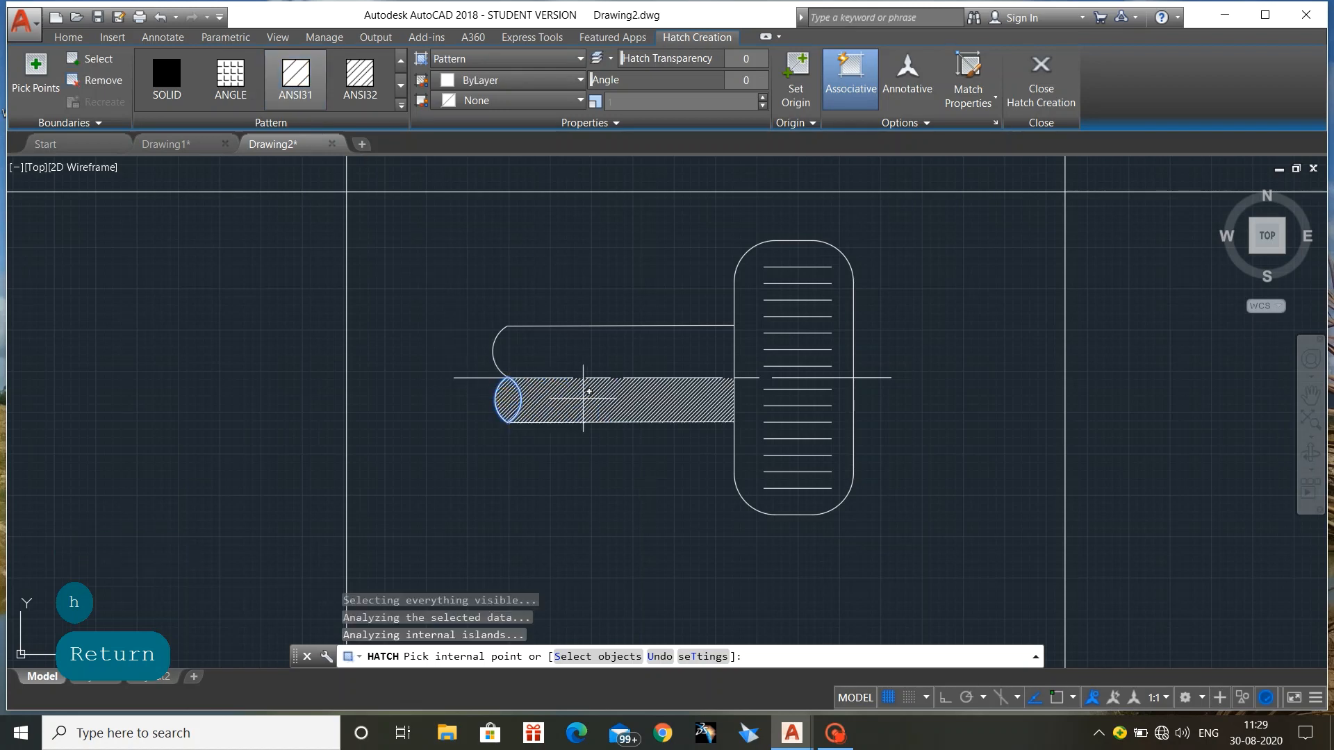
{"action": "key", "text": "Escape"}
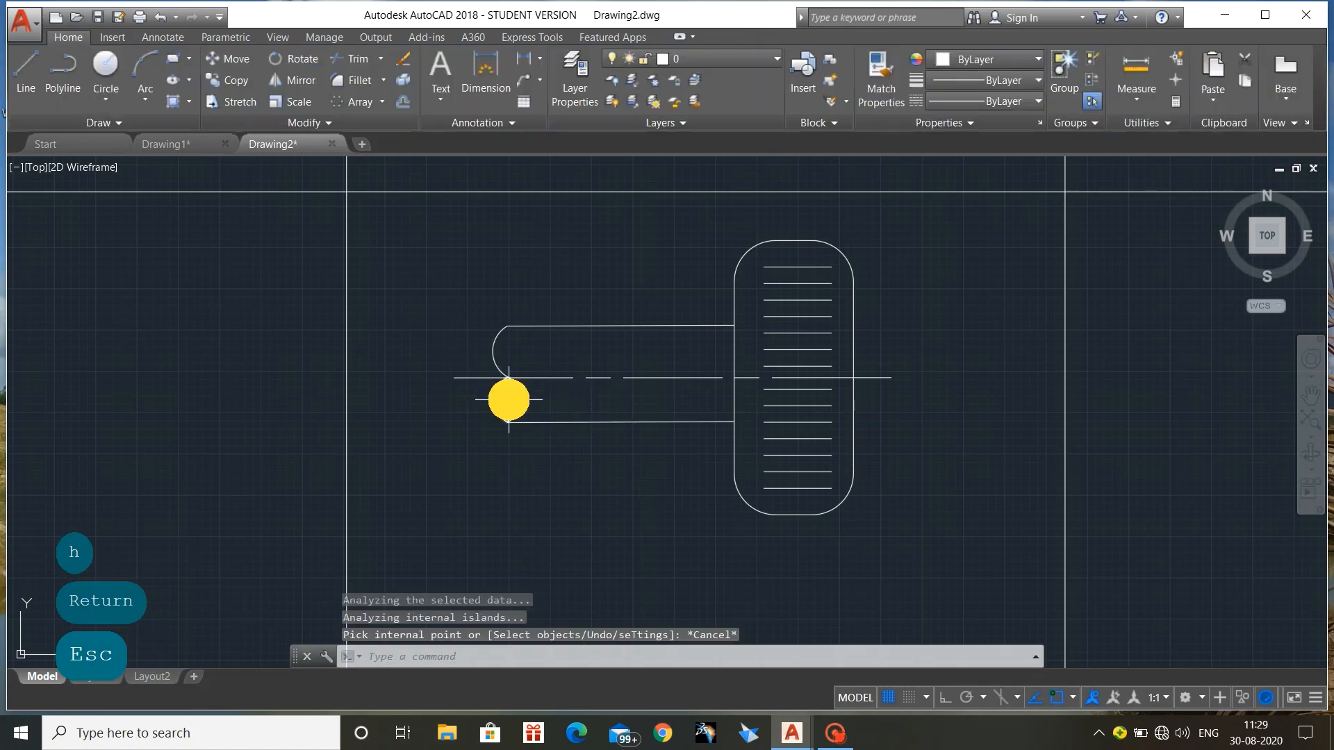
Set the pattern scale of the lower loop's hatch to 3
{"action": "left_click", "coordinate": [508, 400]}
{"action": "mouse_move", "coordinate": [510, 403]}
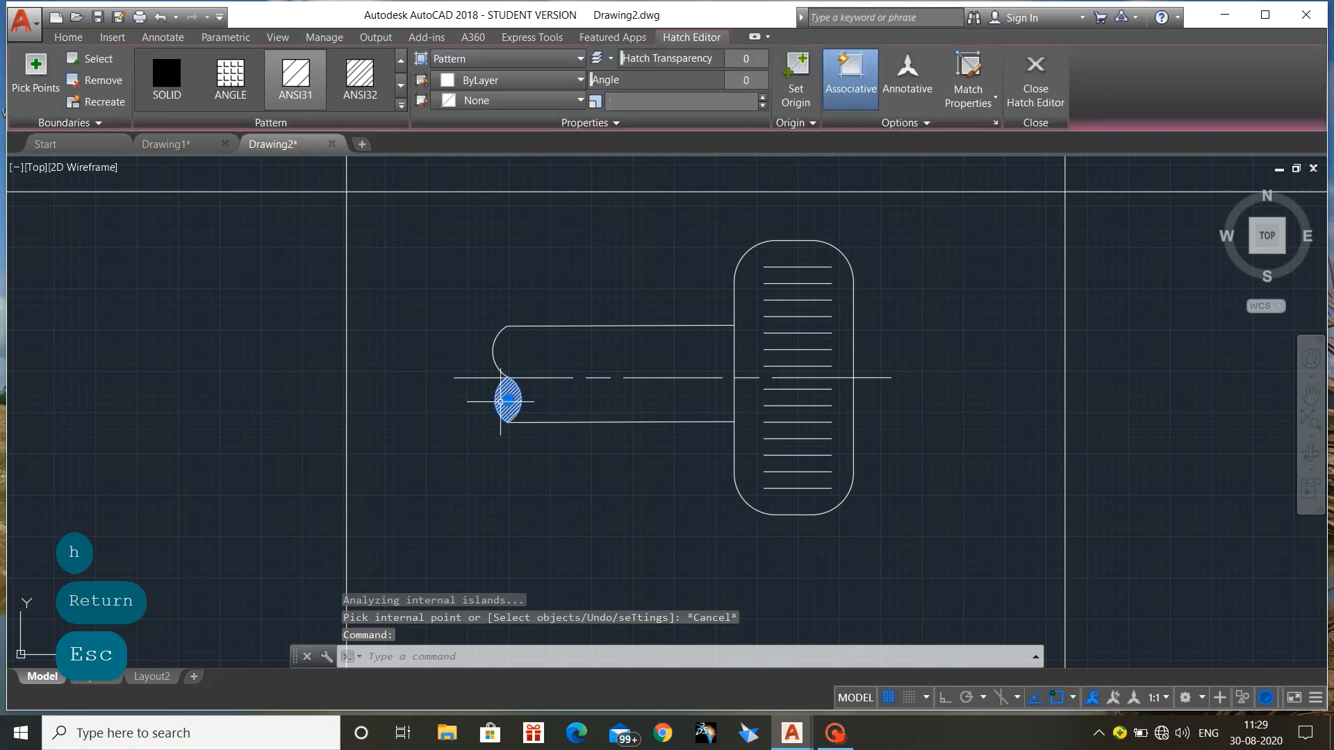
{"action": "left_click", "coordinate": [646, 103]}
{"action": "left_click", "coordinate": [644, 100]}
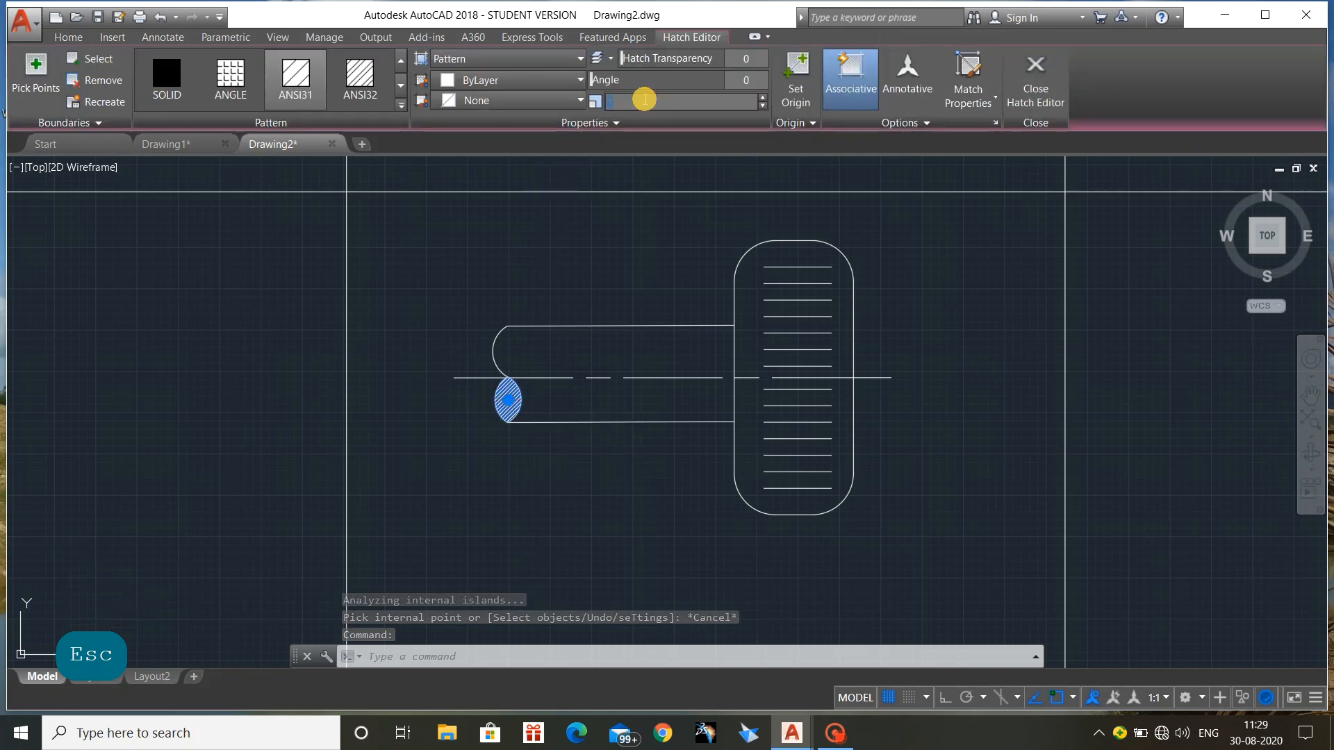
{"action": "left_click", "coordinate": [619, 98]}
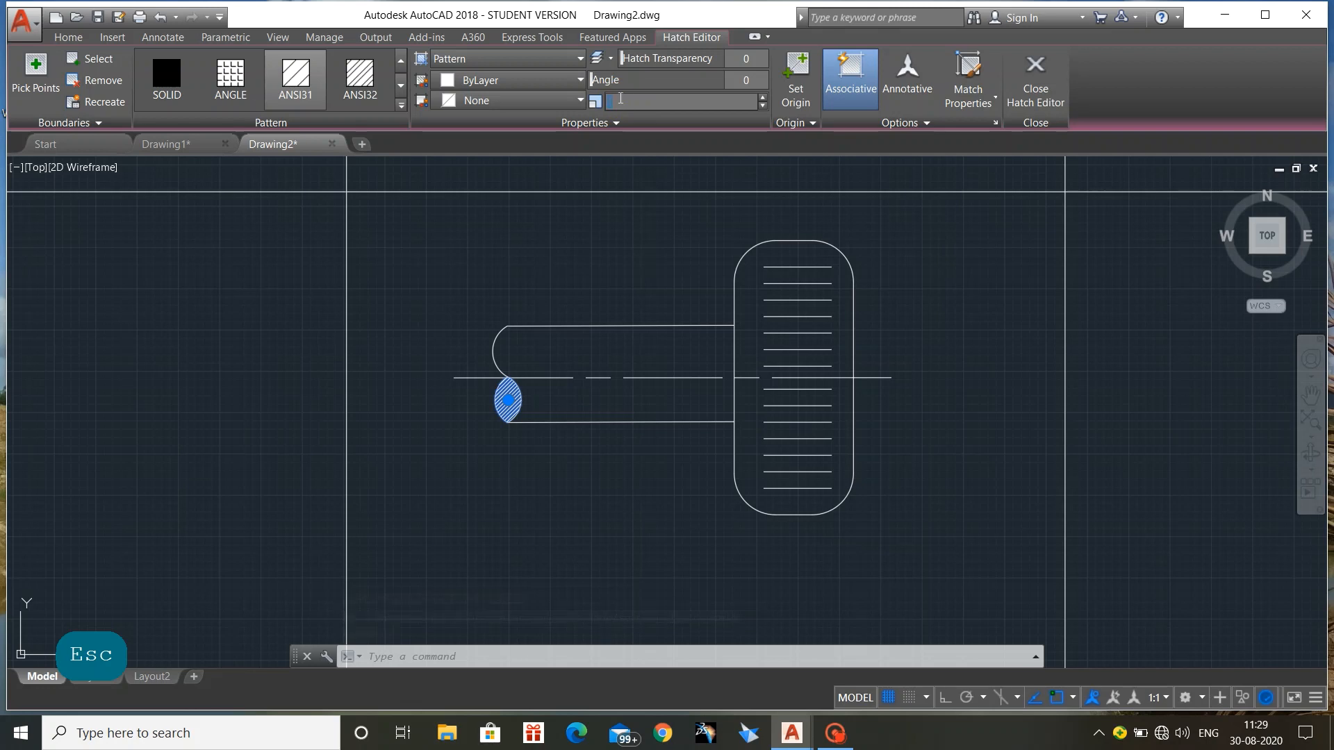
{"action": "type", "text": "3"}
{"action": "key", "text": "Return"}
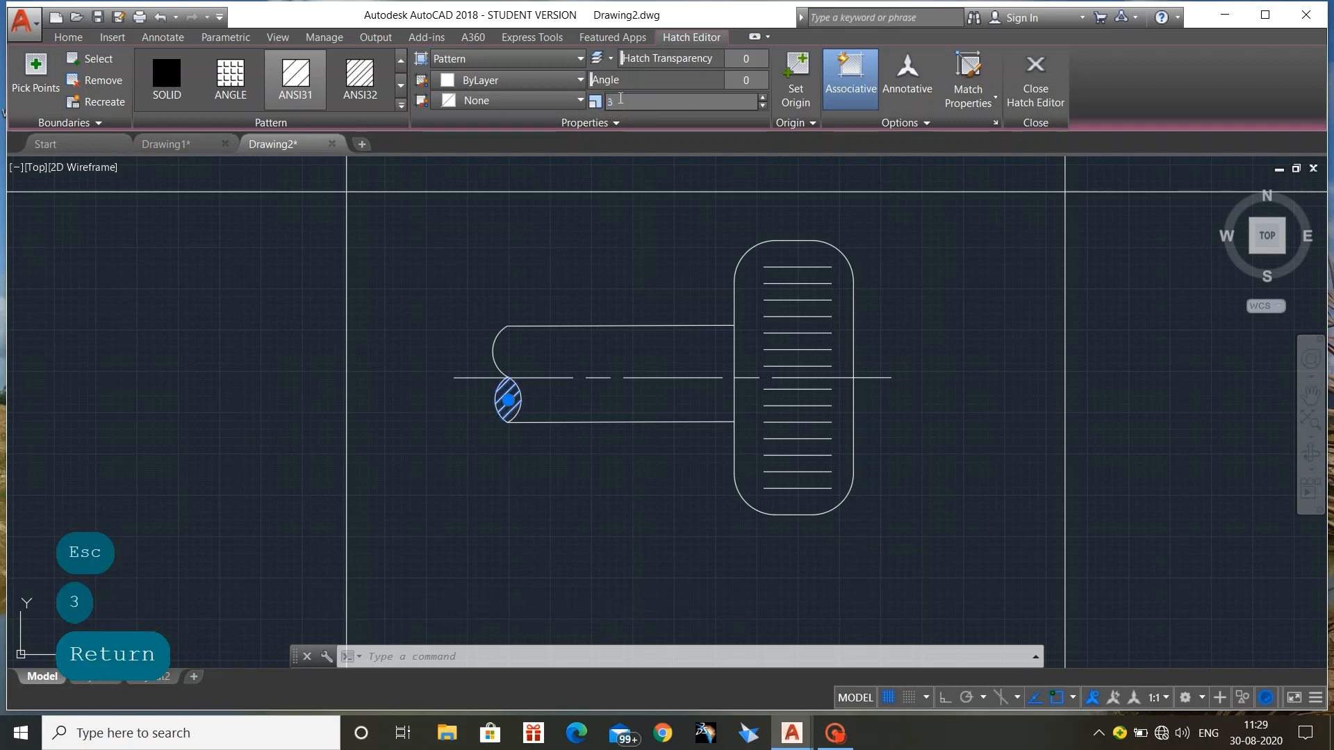
{"action": "key", "text": "Escape"}
Add the multiline text "Title" in the header cell of the table's first column
{"action": "scroll", "coordinate": [657, 464], "scroll_direction": "down", "scroll_amount": 6}
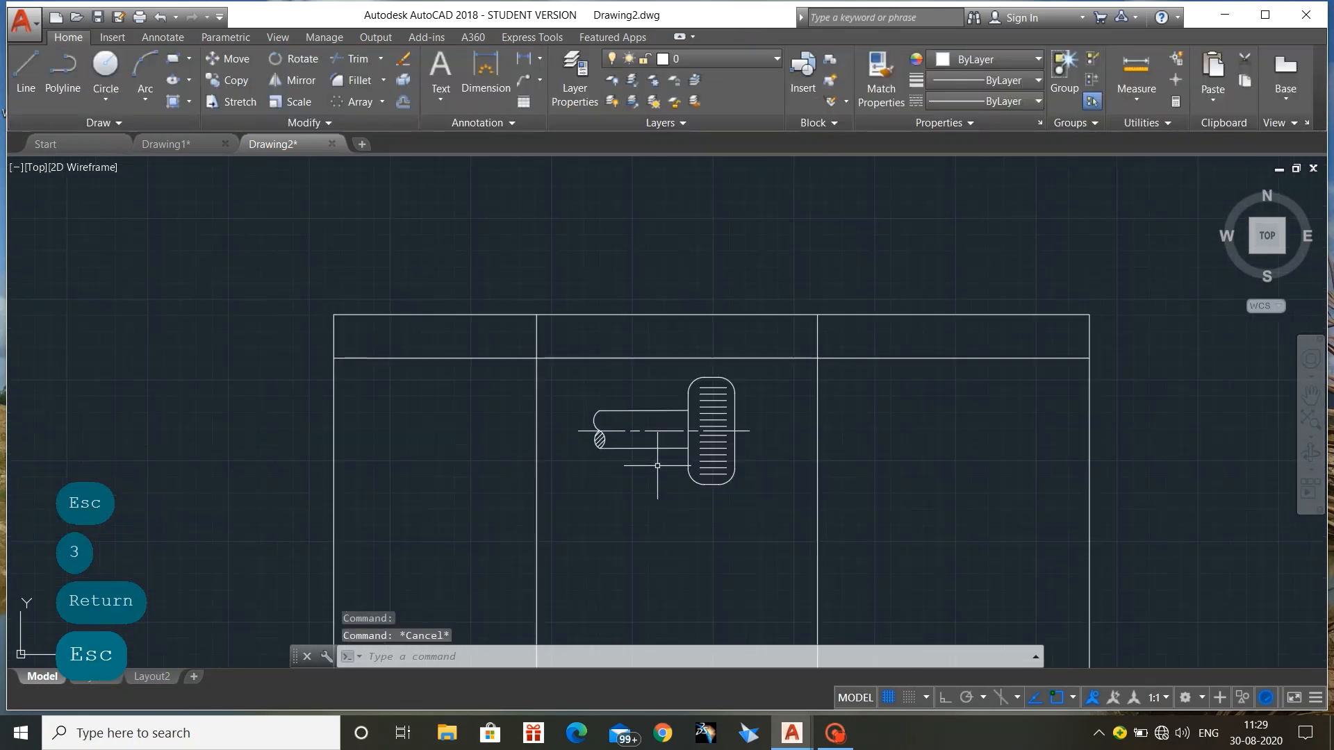
{"action": "scroll", "coordinate": [672, 509], "scroll_direction": "up", "scroll_amount": 2}
{"action": "mouse_move", "coordinate": [706, 516]}
{"action": "middle_mouse_down"}
{"action": "mouse_move", "coordinate": [643, 464]}
{"action": "mouse_move", "coordinate": [659, 467]}
{"action": "middle_mouse_up"}
{"action": "key", "text": "Escape"}
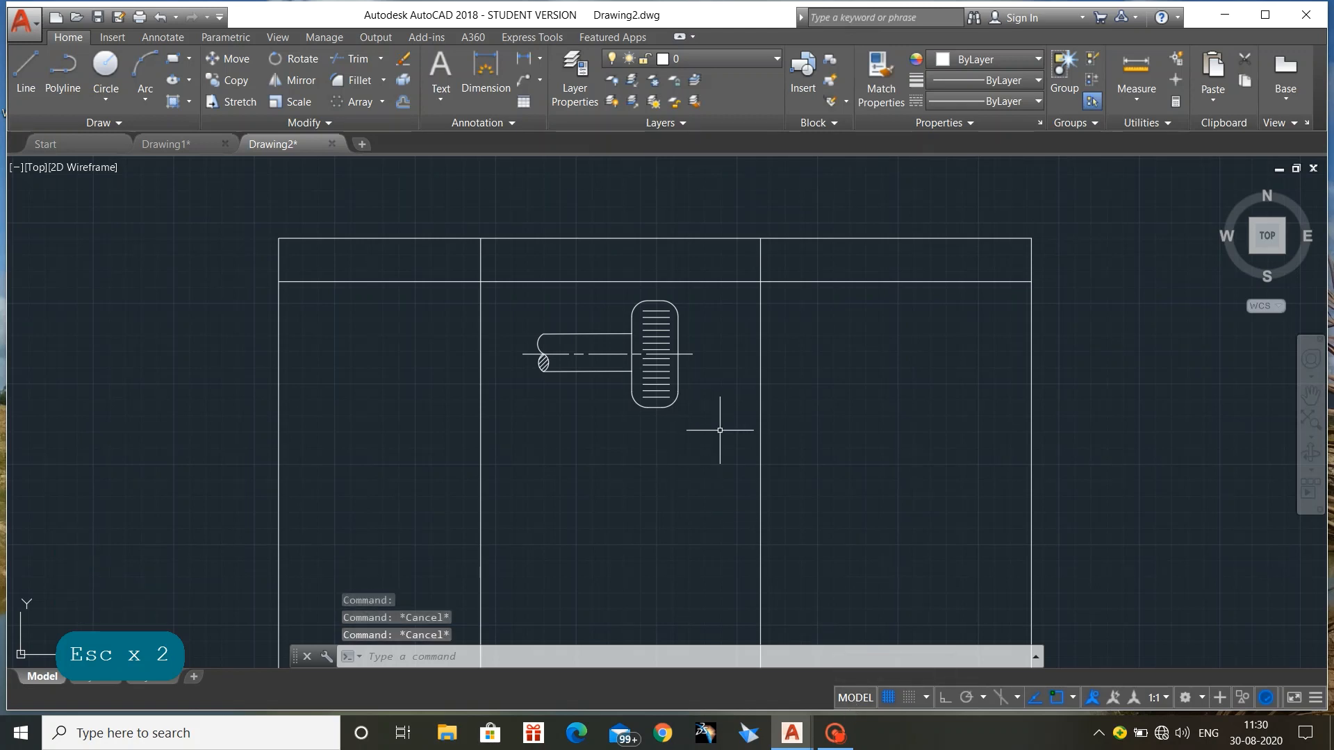
{"action": "left_click", "coordinate": [444, 70]}
{"action": "scroll", "coordinate": [425, 247], "scroll_direction": "up", "scroll_amount": 2}
{"action": "scroll", "coordinate": [426, 246], "scroll_direction": "up", "scroll_amount": 1}
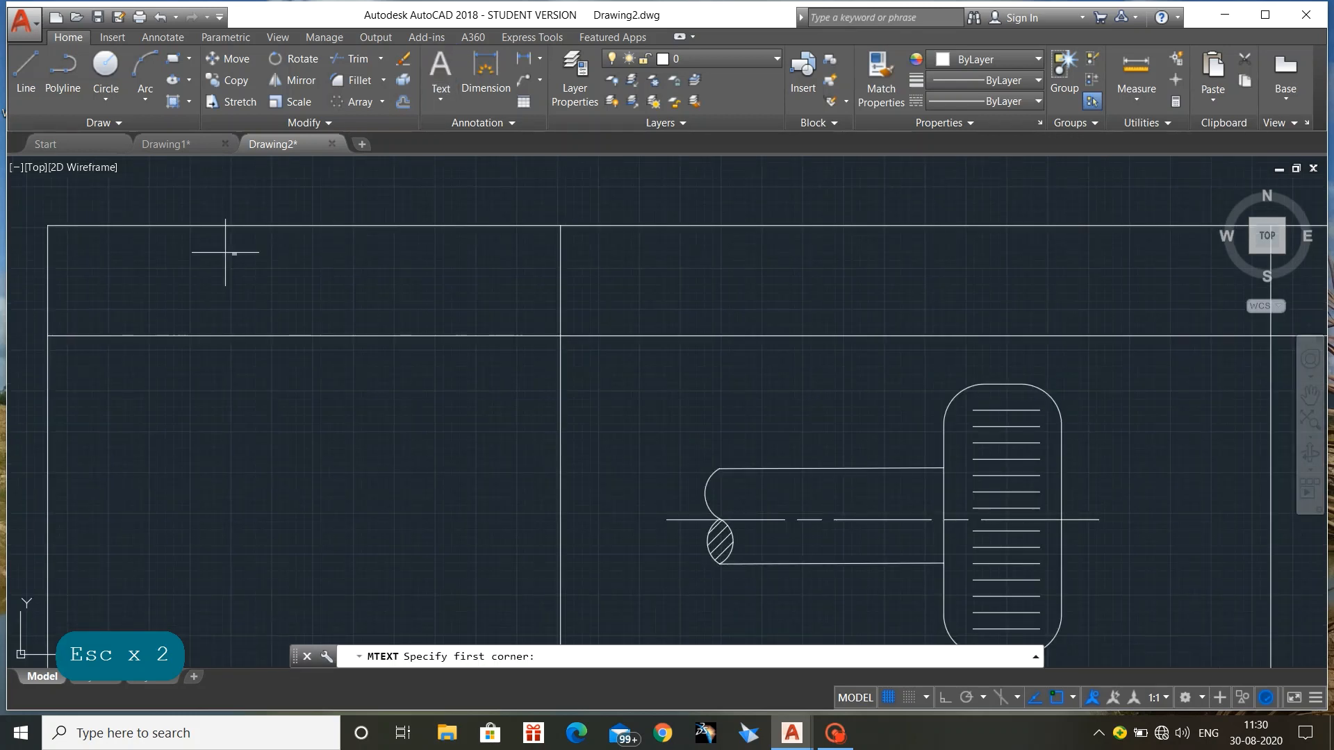
{"action": "left_click", "coordinate": [129, 236]}
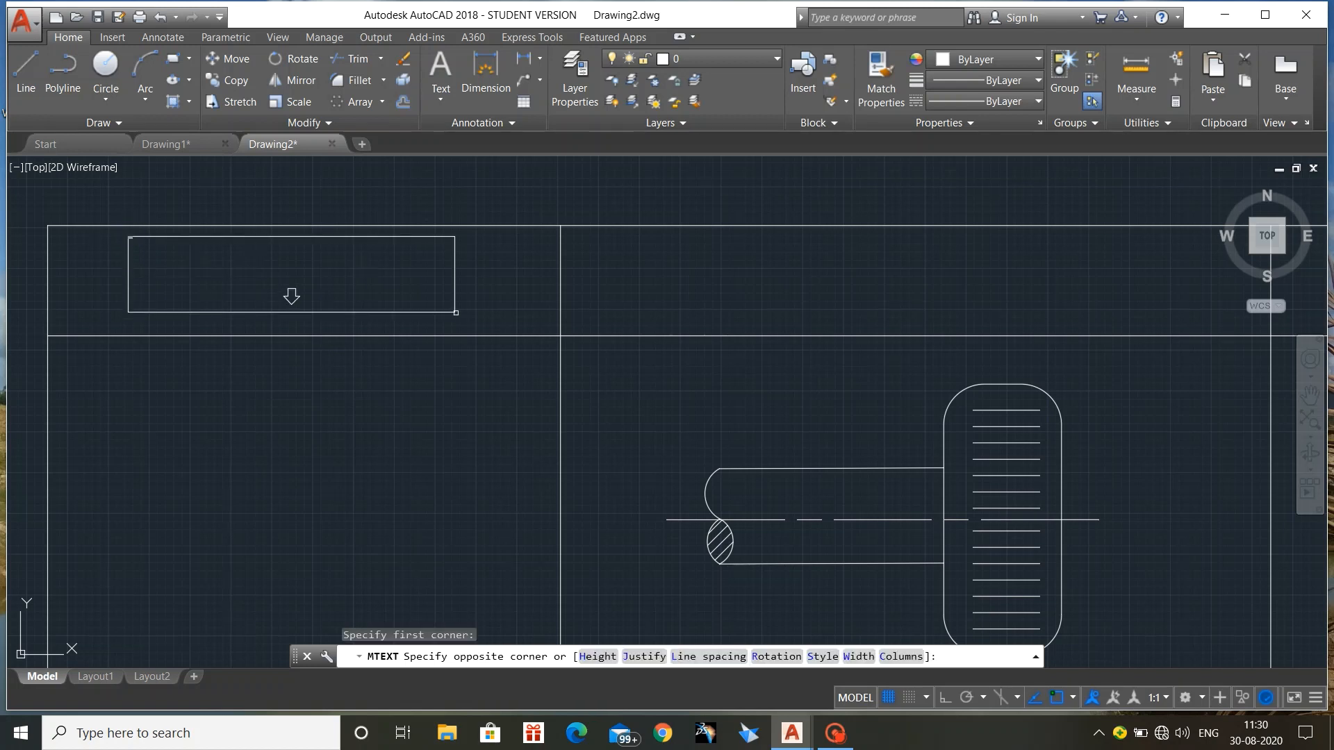
{"action": "left_click", "coordinate": [477, 318]}
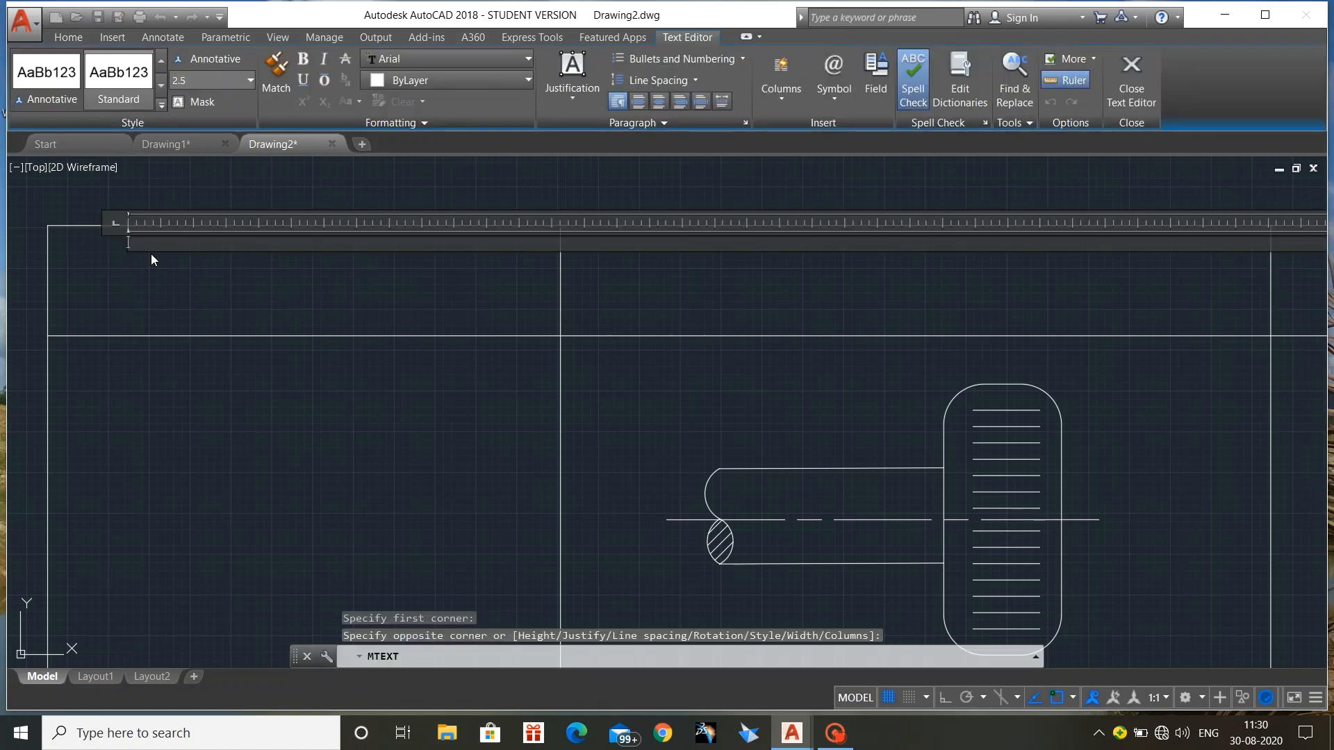
{"action": "type", "text": "Title"}
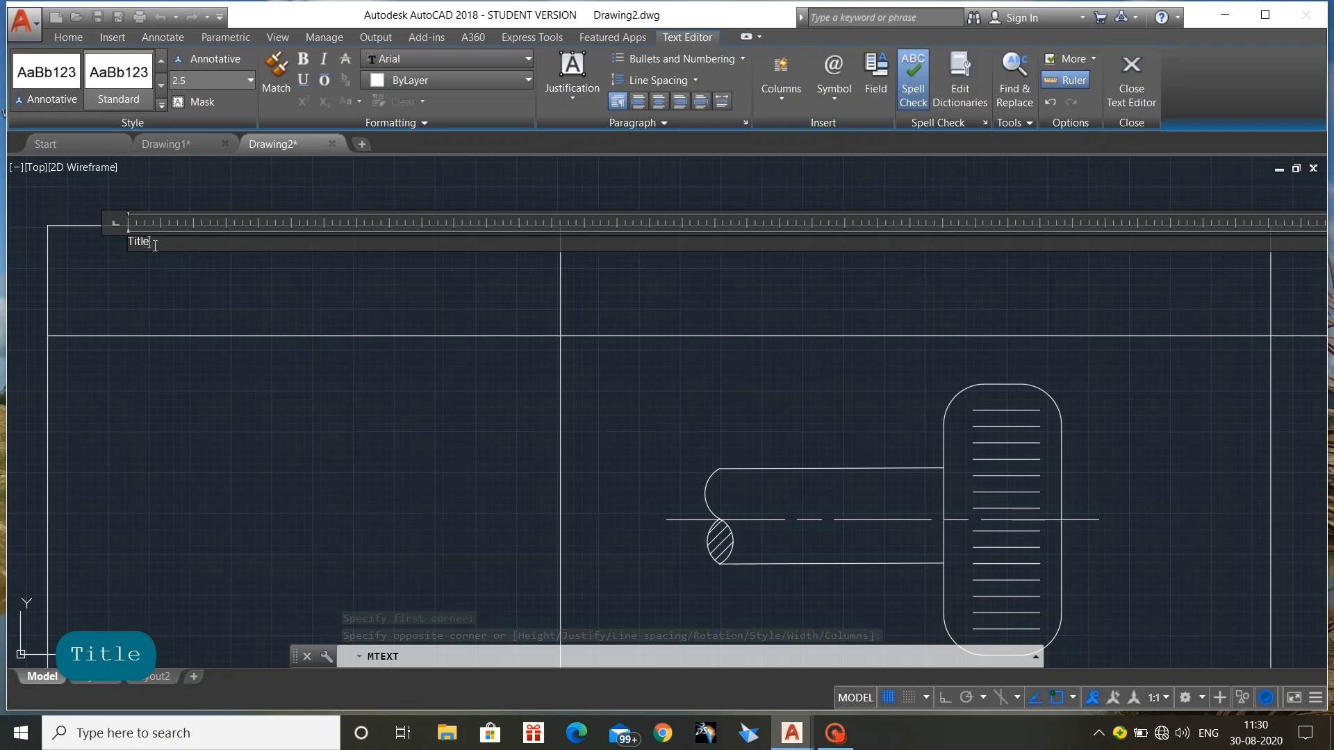
{"action": "key", "text": "Return"}
{"action": "key", "text": "Escape"}
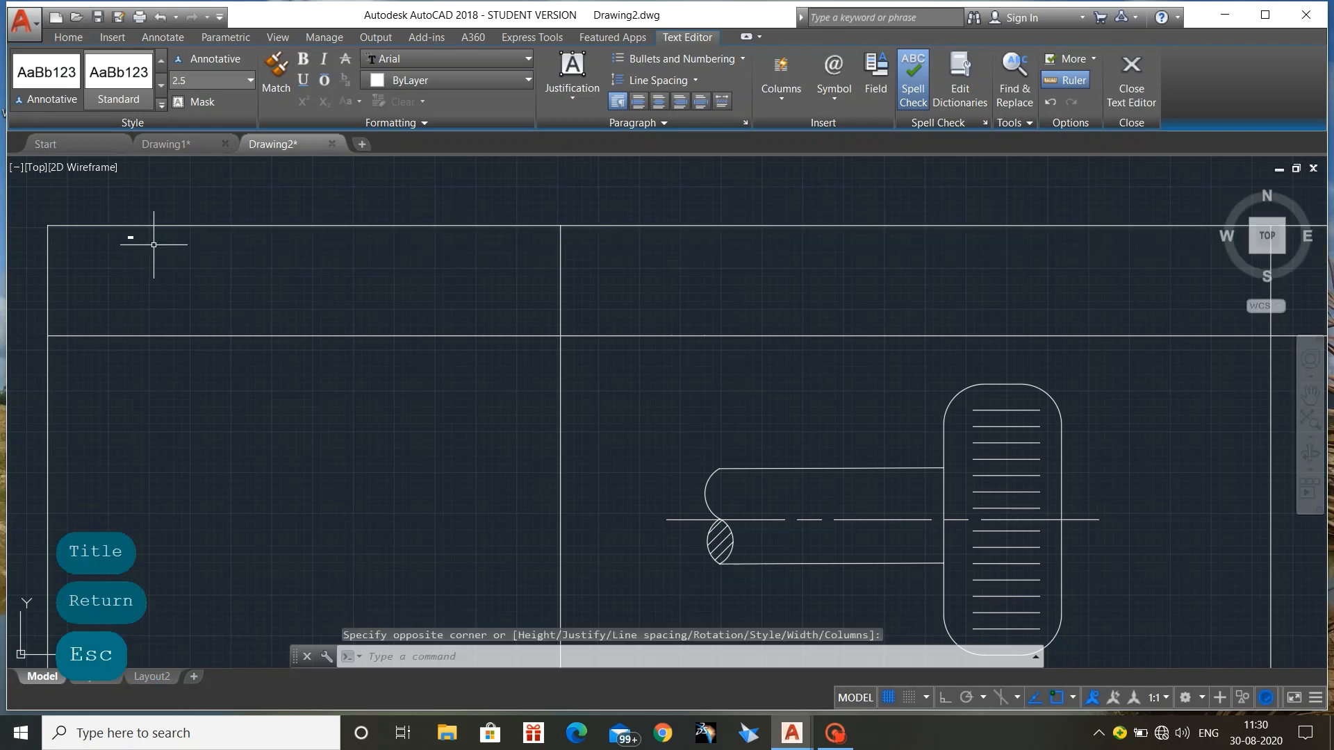
Set the text height of the "Title" header to 150
{"action": "double_click", "coordinate": [130, 235]}
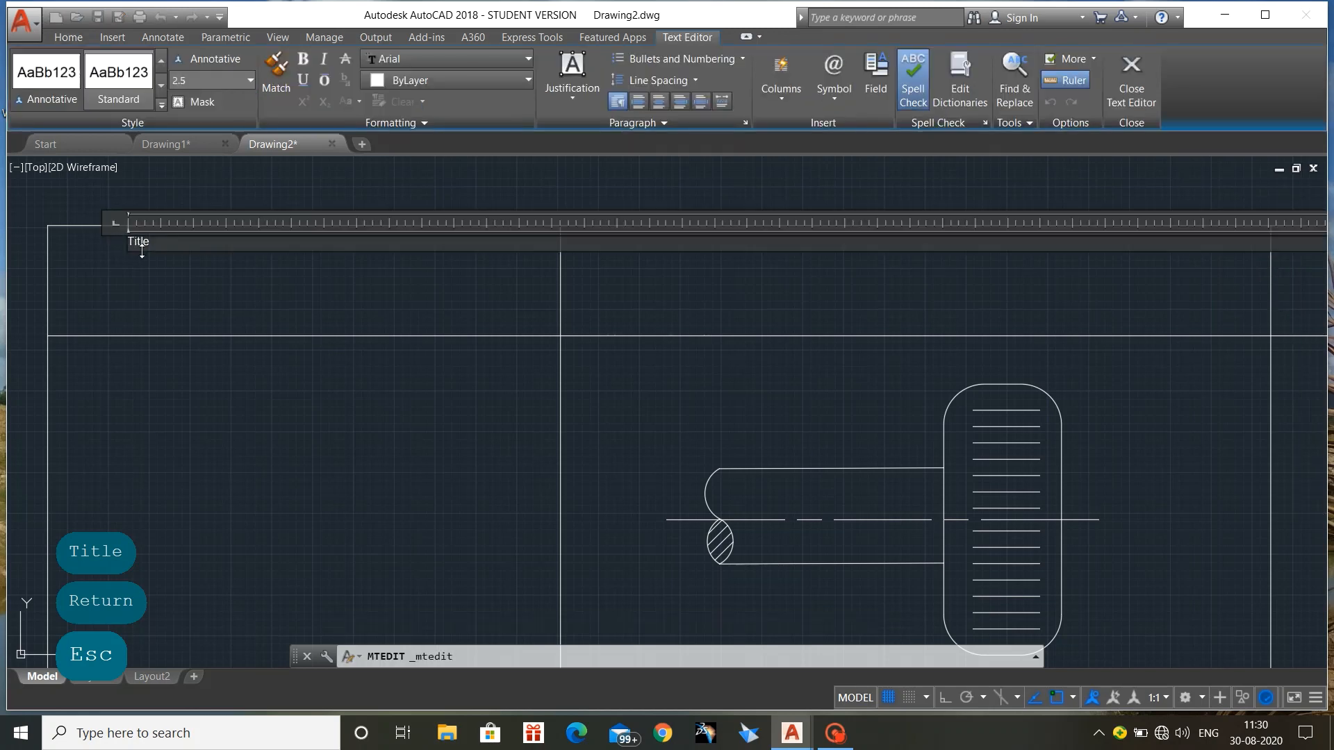
{"action": "left_click_drag", "start_coordinate": [155, 247], "coordinate": [125, 246]}
{"action": "left_click", "coordinate": [213, 78]}
{"action": "type", "text": "150"}
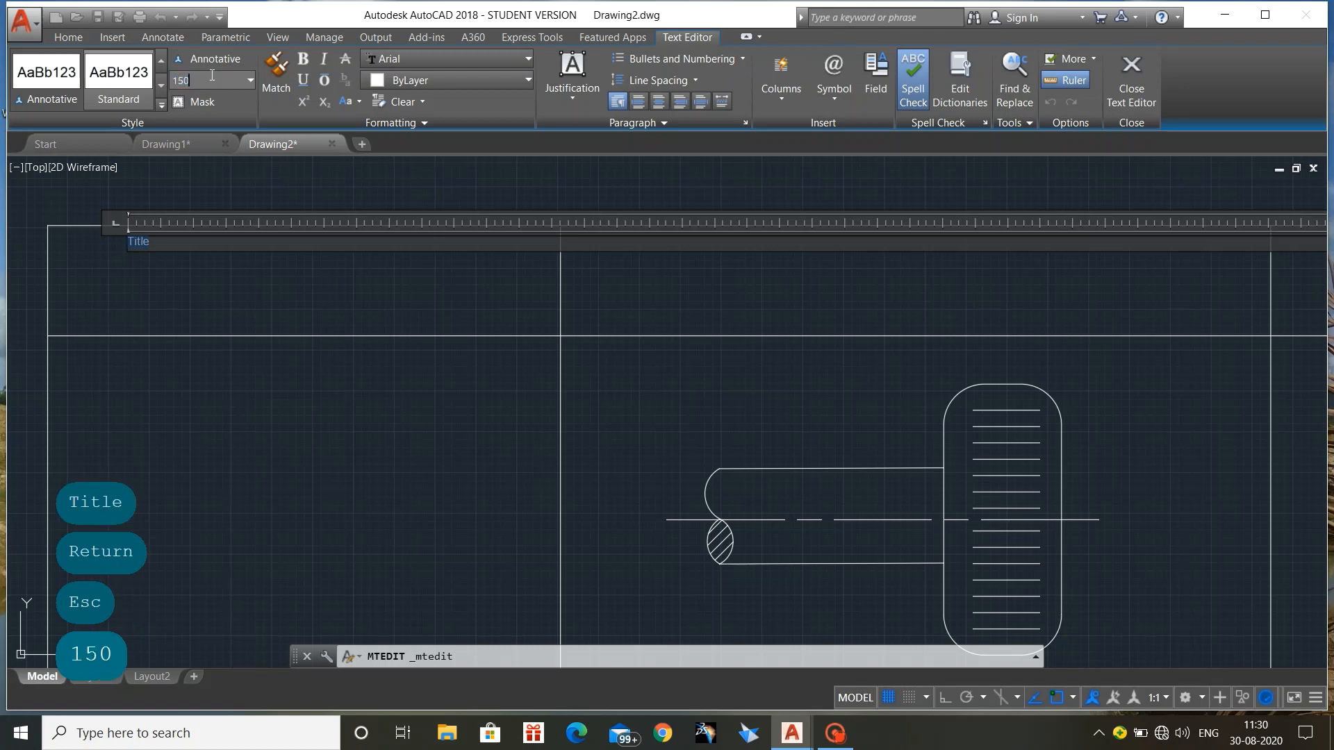
{"action": "key", "text": "Return"}
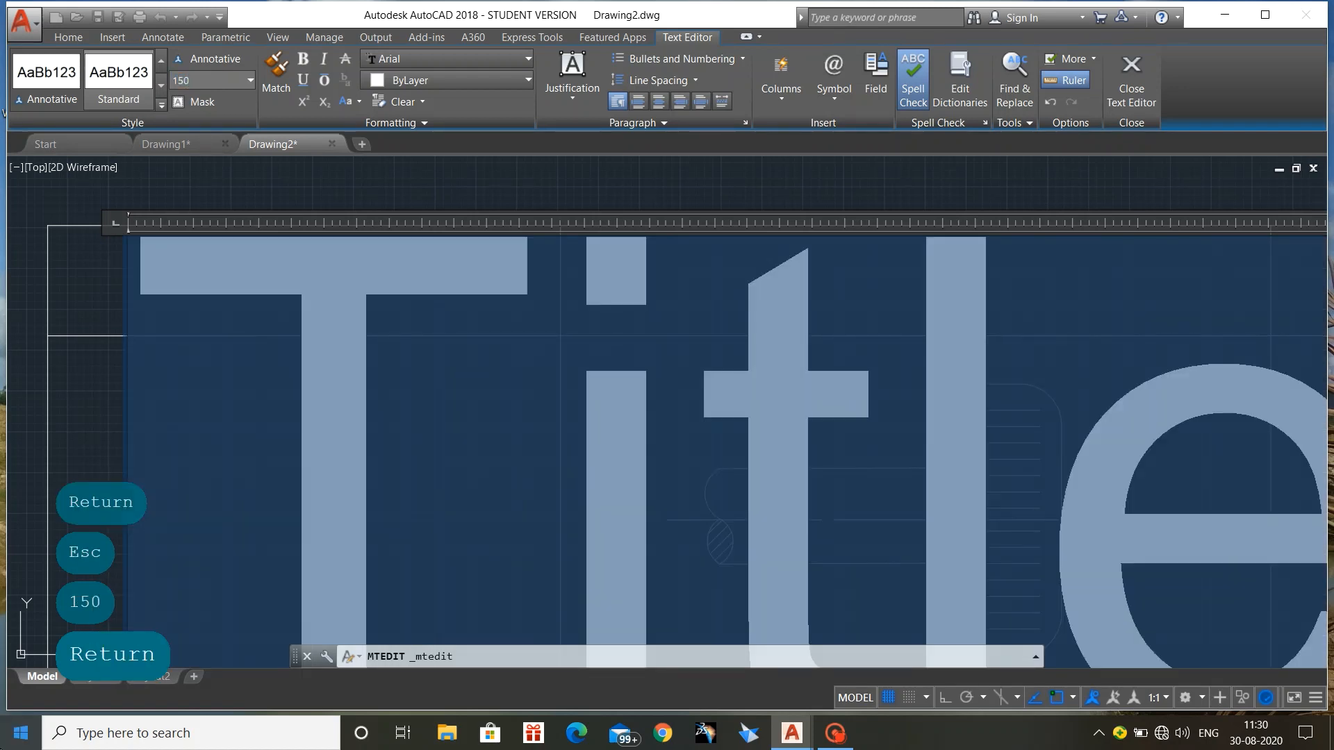
{"action": "key", "text": "Escape"}
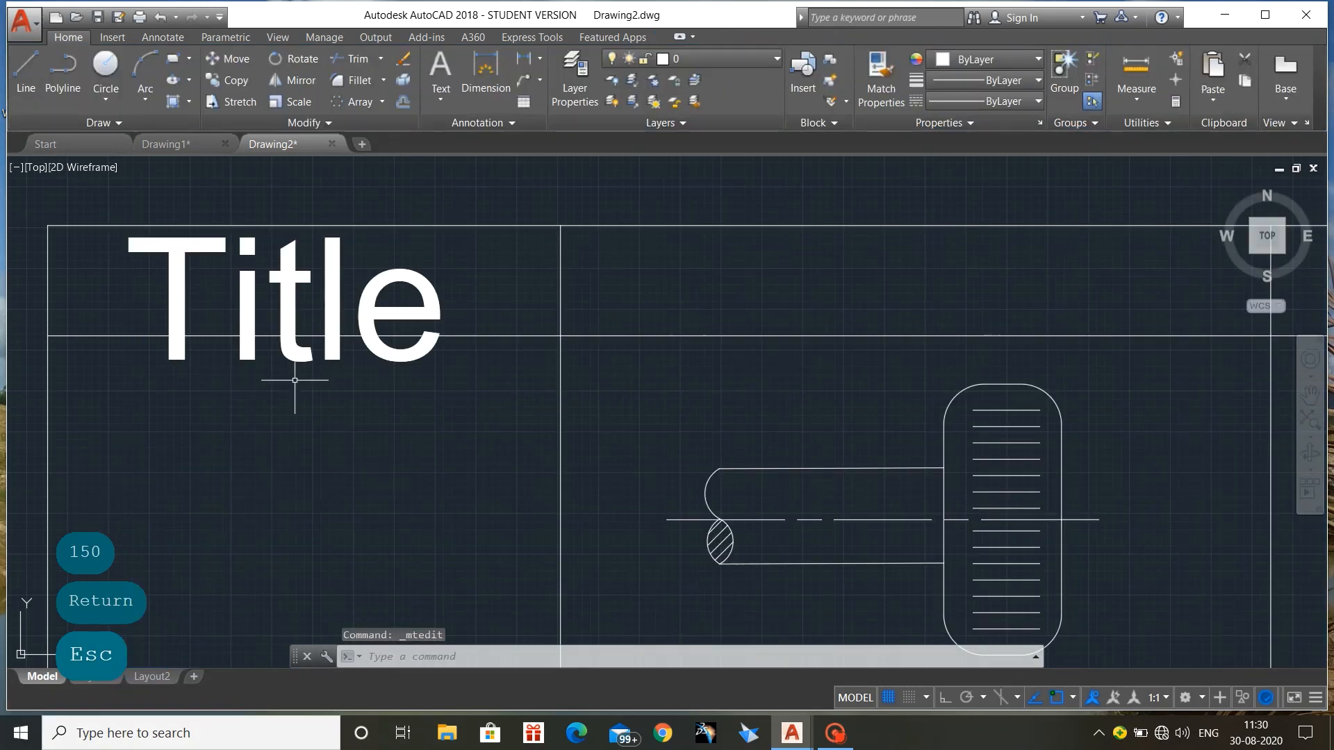
Try to set the text height of the "Title" header to 100
{"action": "left_click", "coordinate": [286, 301]}
{"action": "key", "text": "Escape"}
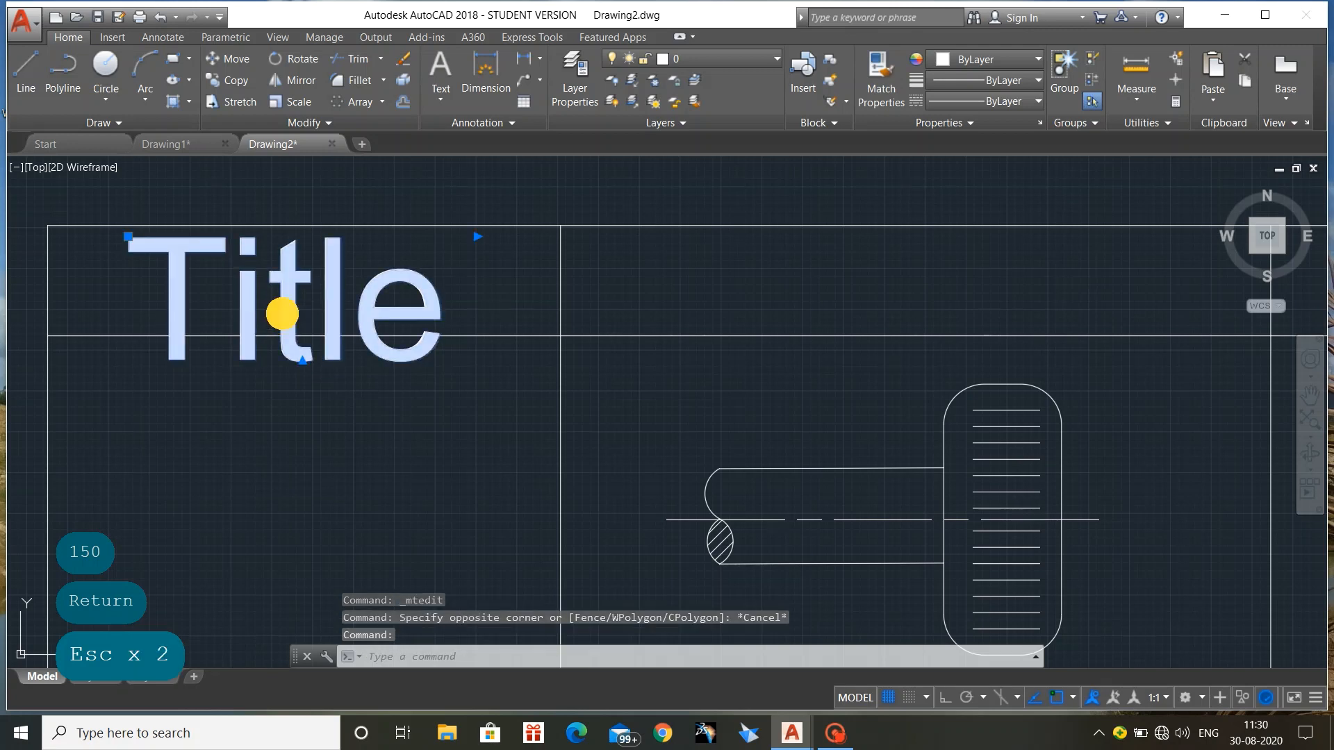
{"action": "double_click", "coordinate": [283, 307]}
{"action": "type", "text": "100"}
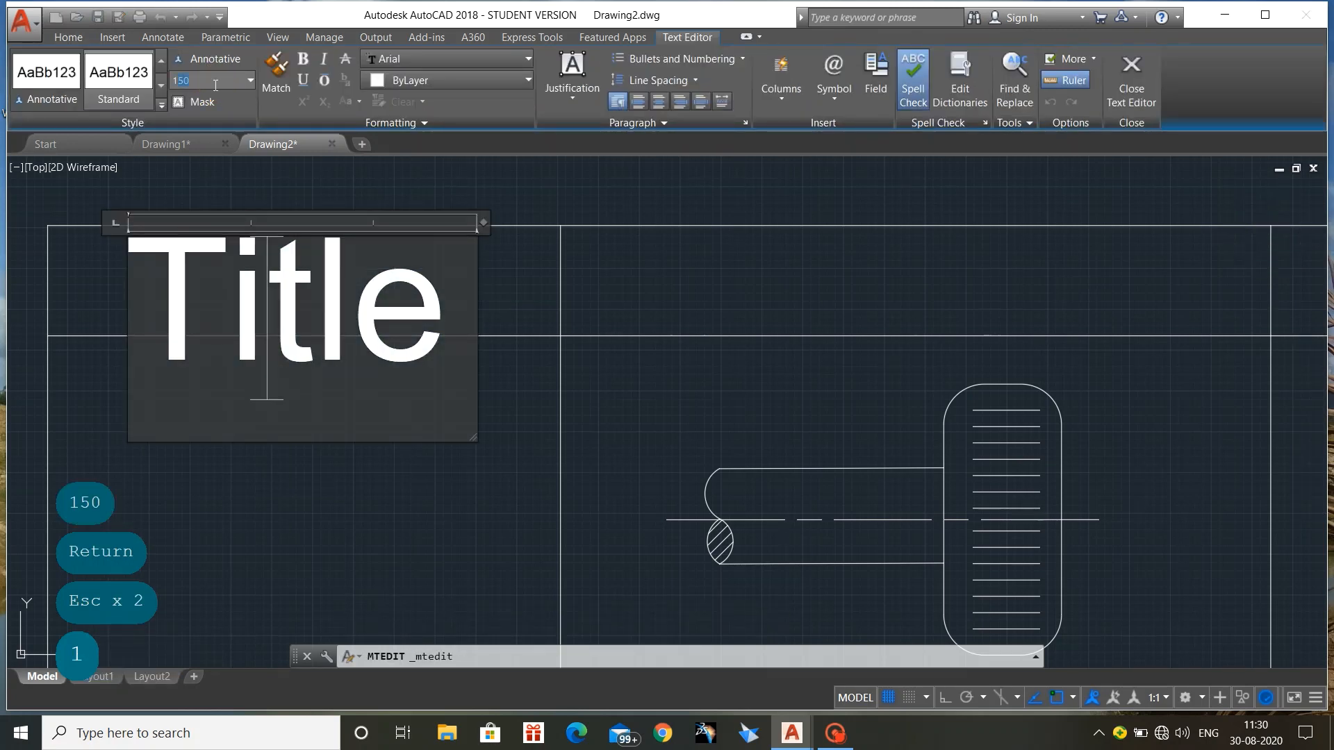
{"action": "key", "text": "Return"}
{"action": "key", "text": "Escape"}
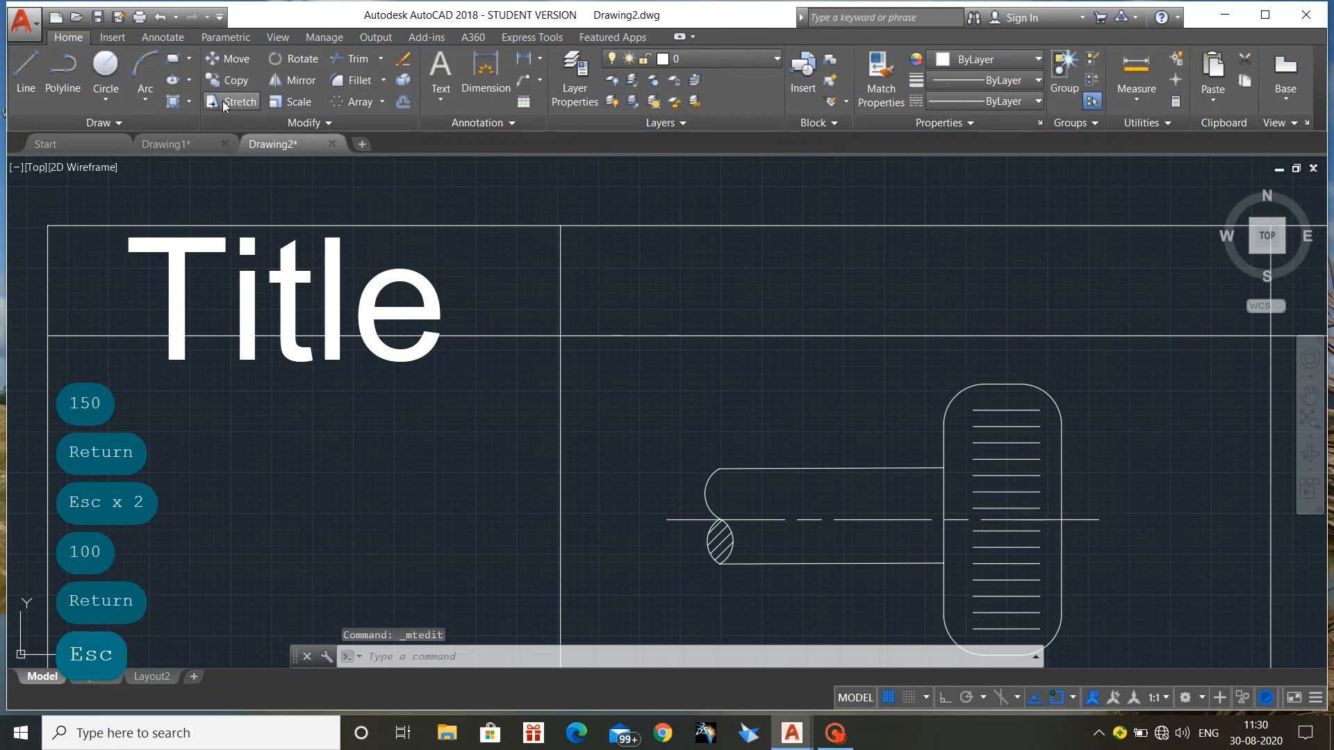
{"action": "left_click", "coordinate": [248, 288]}
{"action": "key", "text": "Escape"}
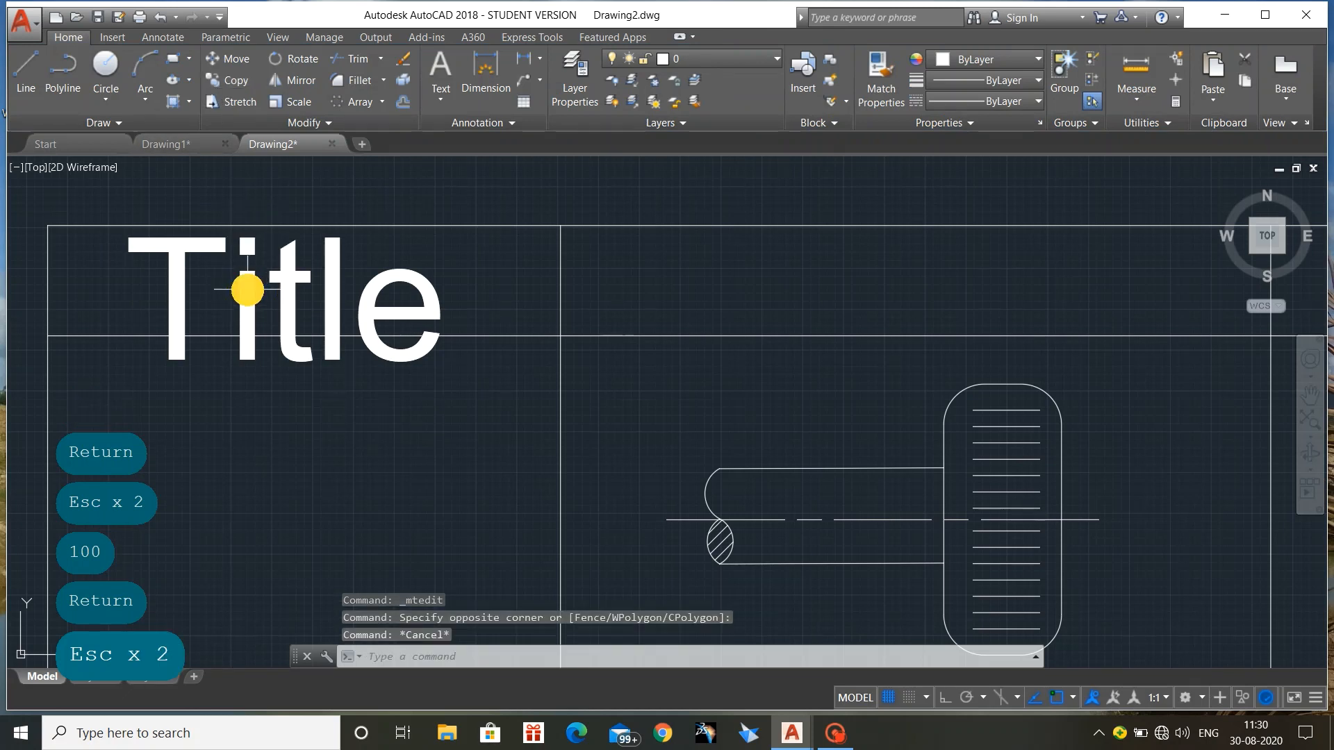
{"action": "left_click", "coordinate": [247, 289]}
{"action": "left_click", "coordinate": [327, 297]}
{"action": "key", "text": "Escape"}
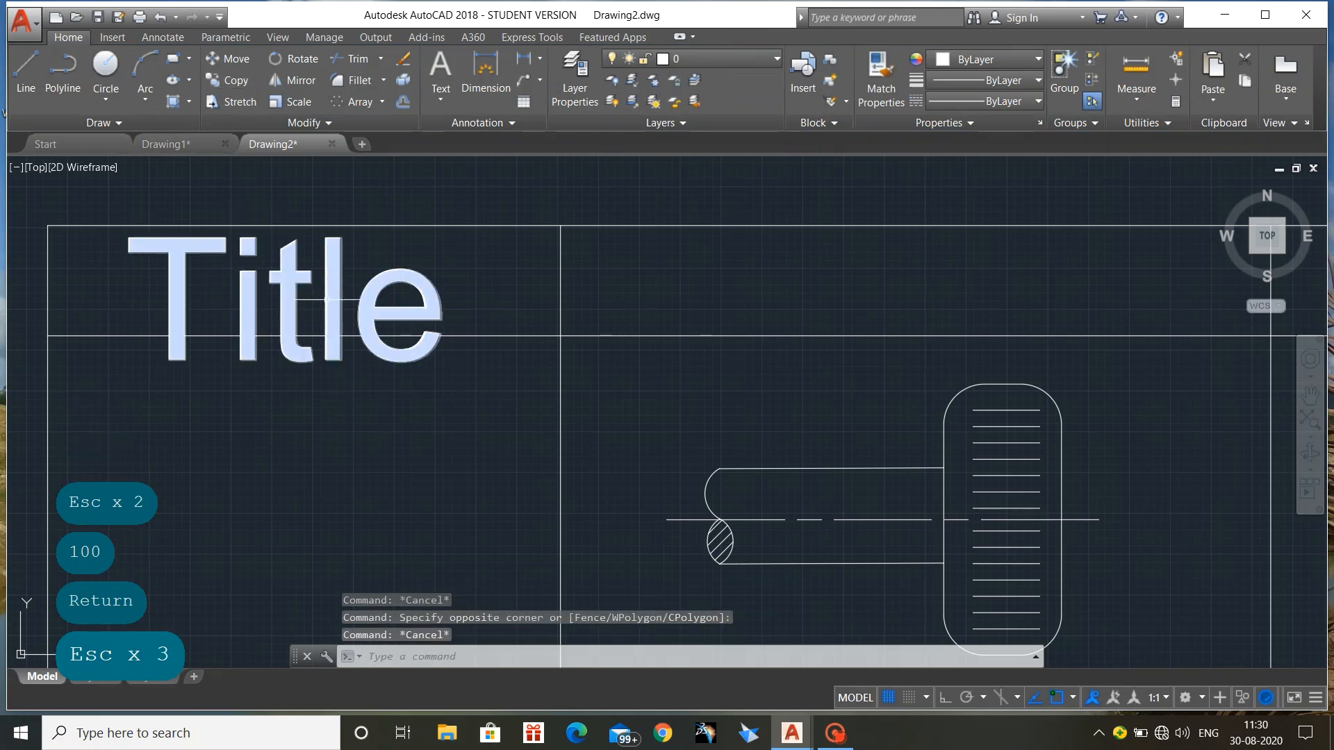
Set the height of the entire "Title" text in the first column's header to 80
{"action": "double_click", "coordinate": [327, 297]}
{"action": "left_click_drag", "start_coordinate": [410, 299], "coordinate": [147, 302]}
{"action": "left_click", "coordinate": [210, 77]}
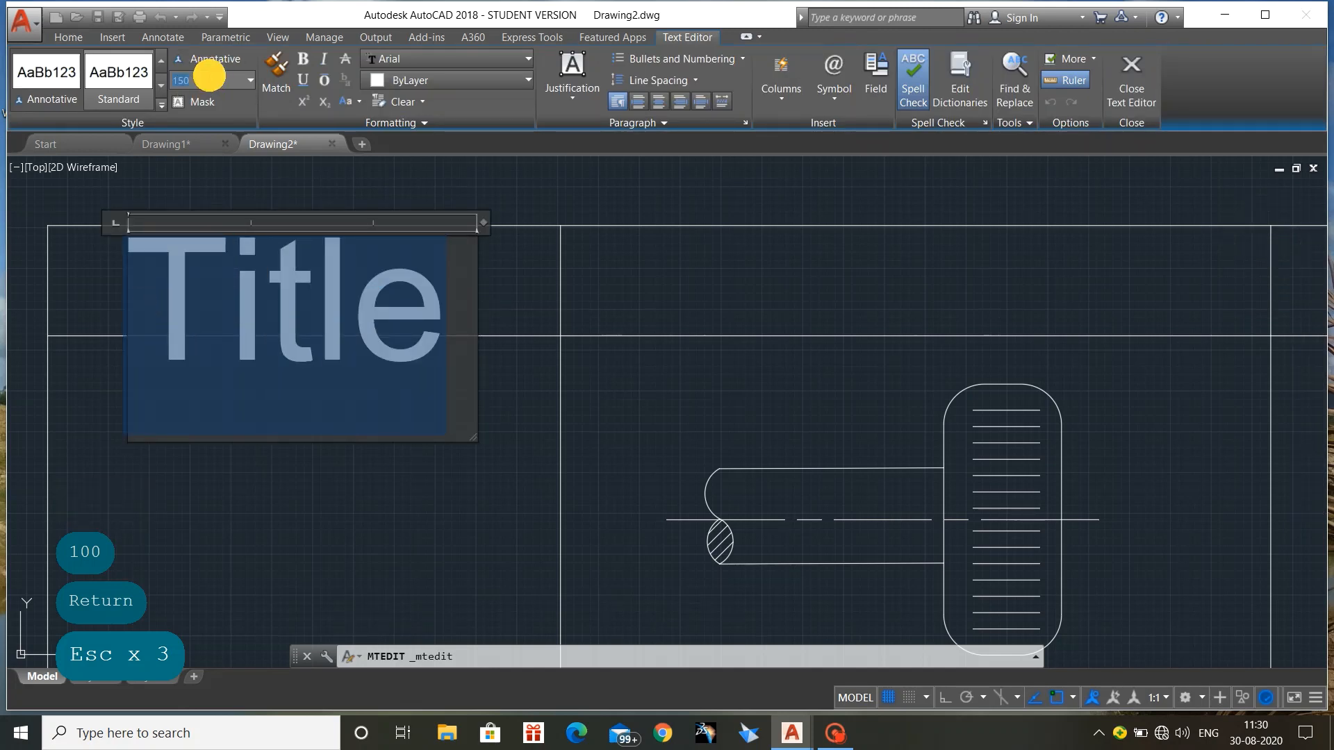
{"action": "type", "text": "100"}
{"action": "key", "text": "Return"}
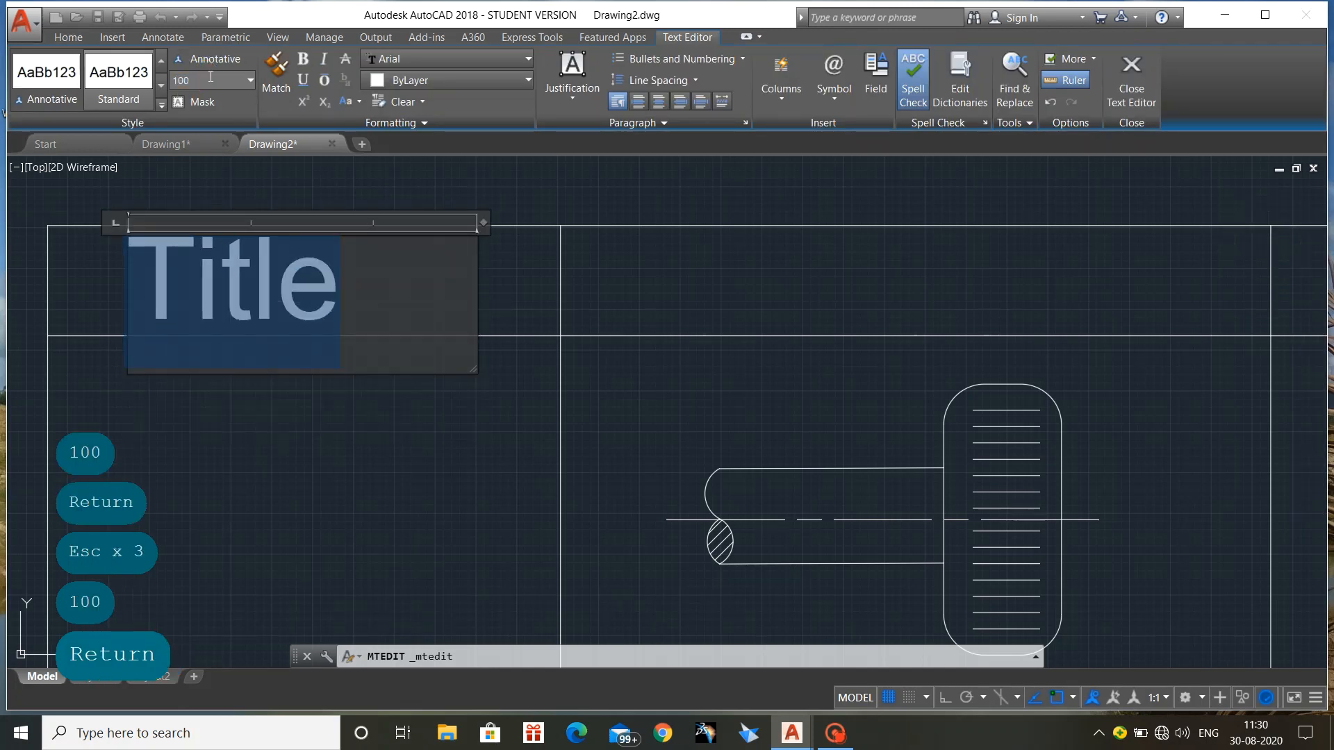
{"action": "left_click", "coordinate": [195, 76]}
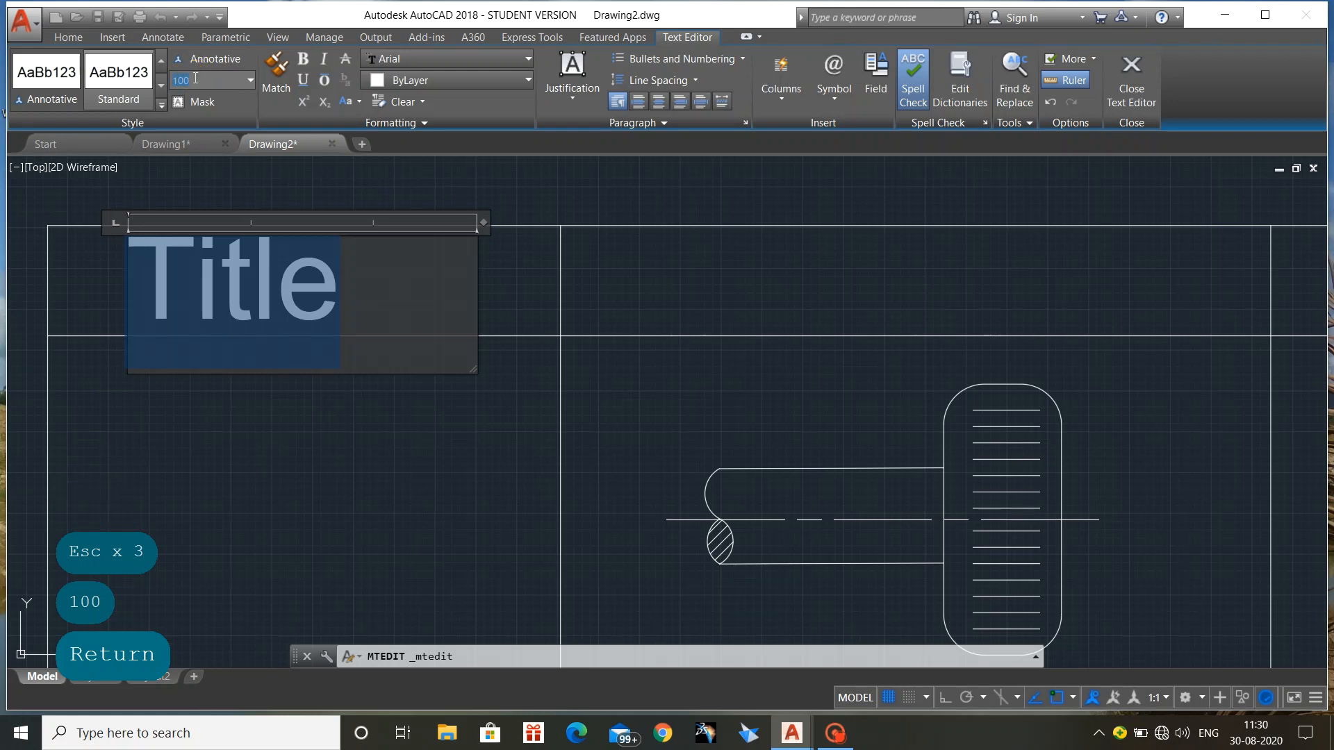
{"action": "type", "text": "80"}
{"action": "key", "text": "Return"}
{"action": "key", "text": "Escape"}
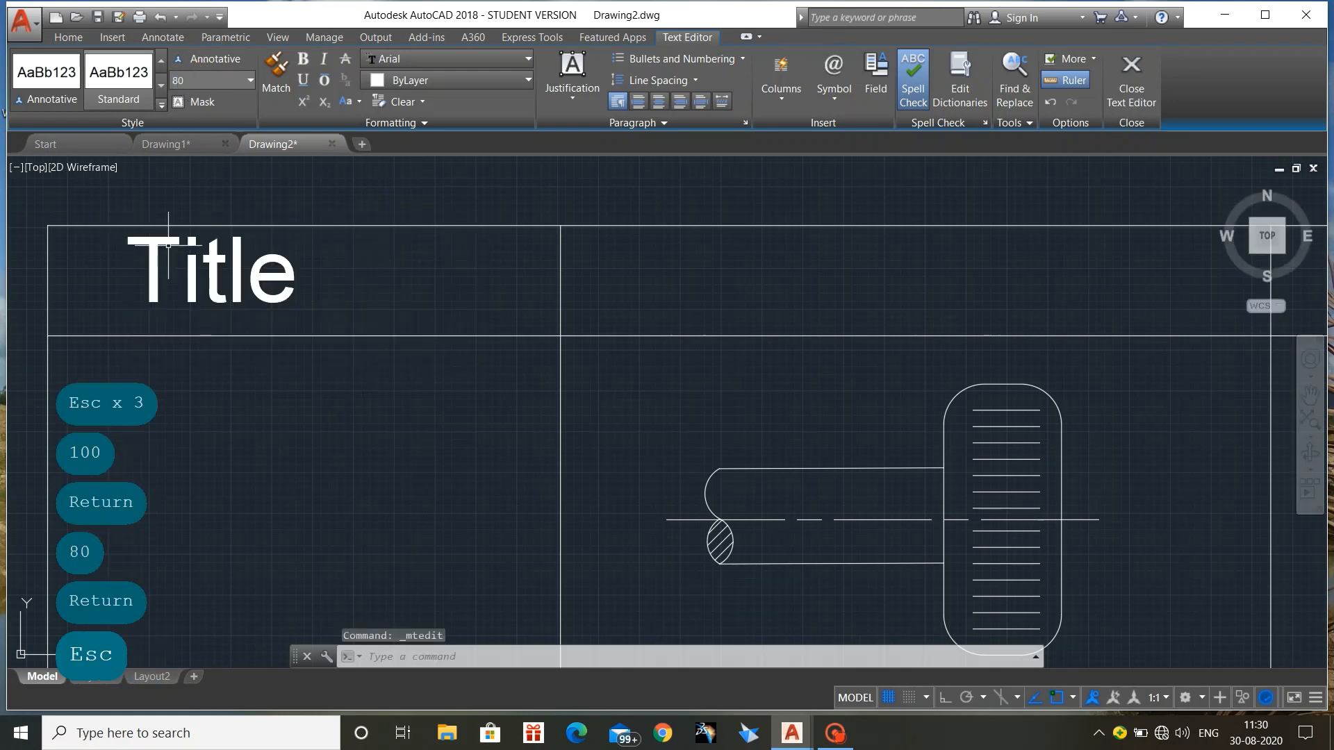
Move the "Title" text slightly right and down within the first column's header cell
{"action": "left_click", "coordinate": [215, 277]}
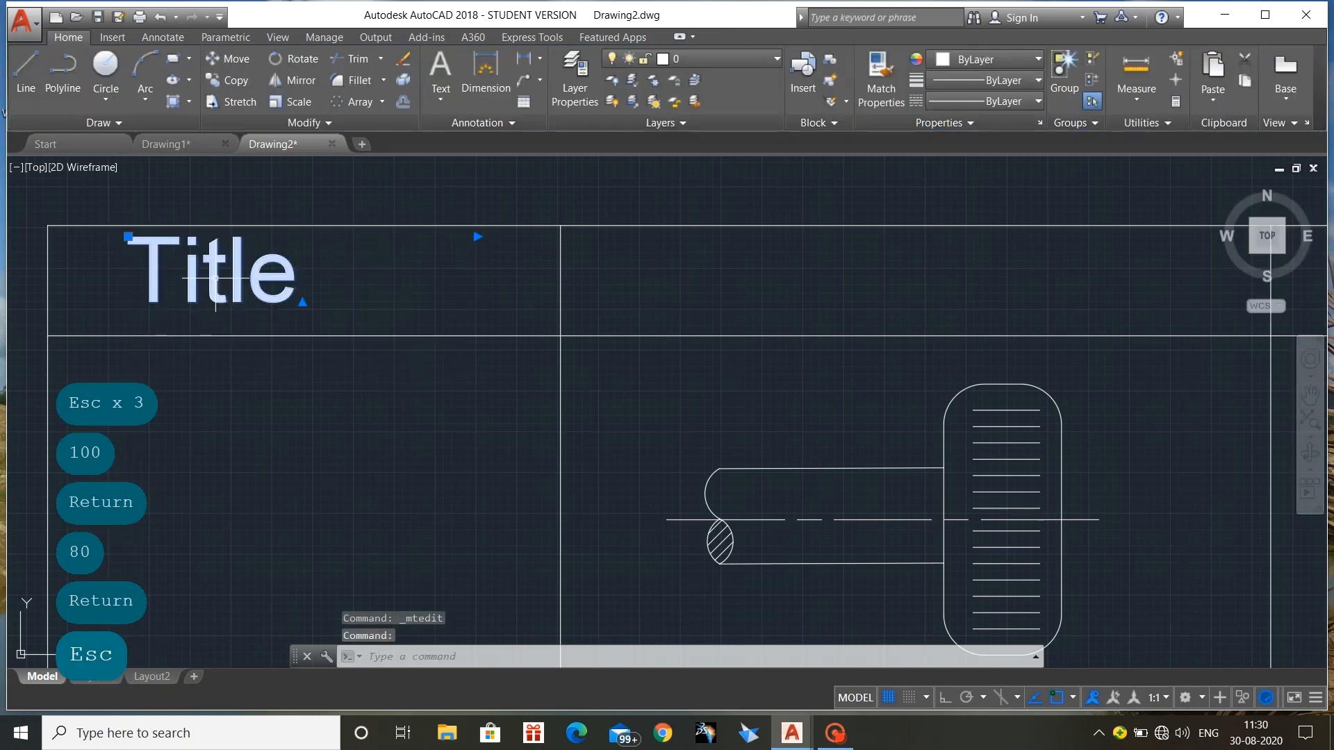
{"action": "left_click", "coordinate": [128, 236]}
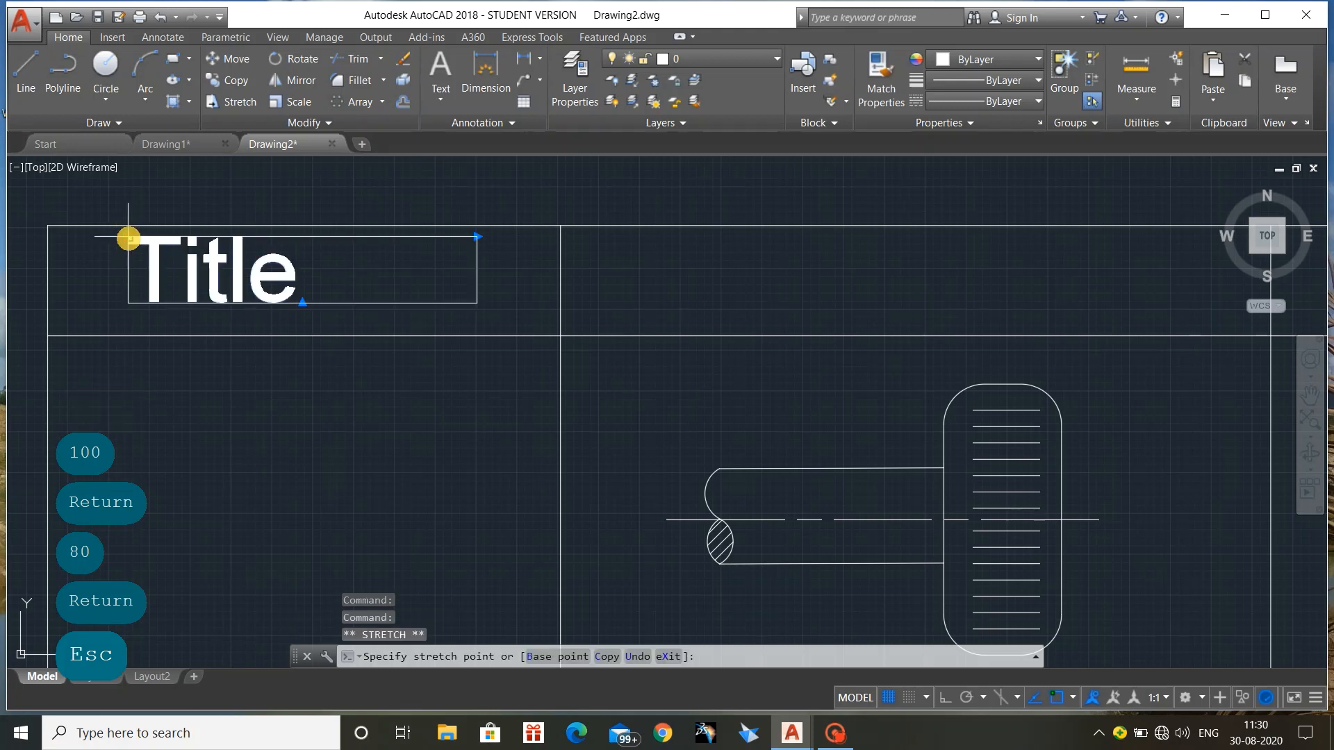
{"action": "key", "text": "Escape"}
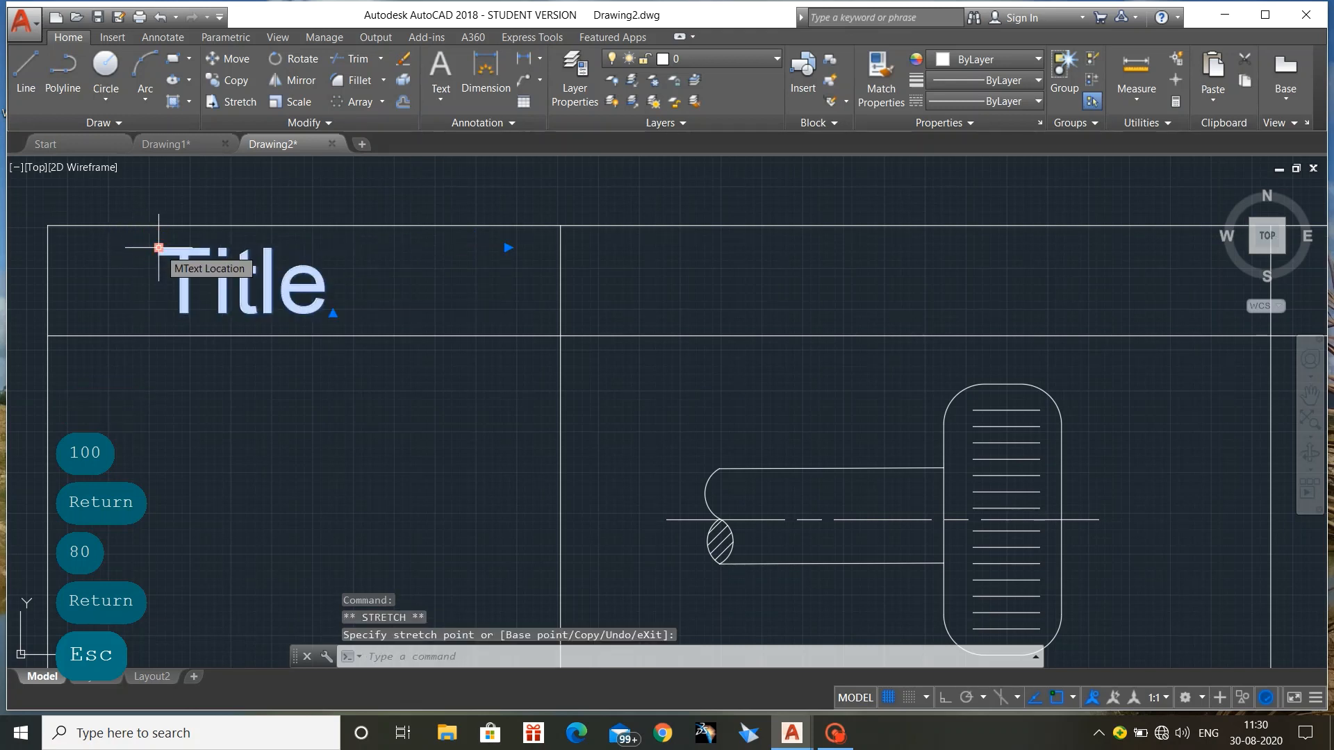
{"action": "key", "text": "Escape"}
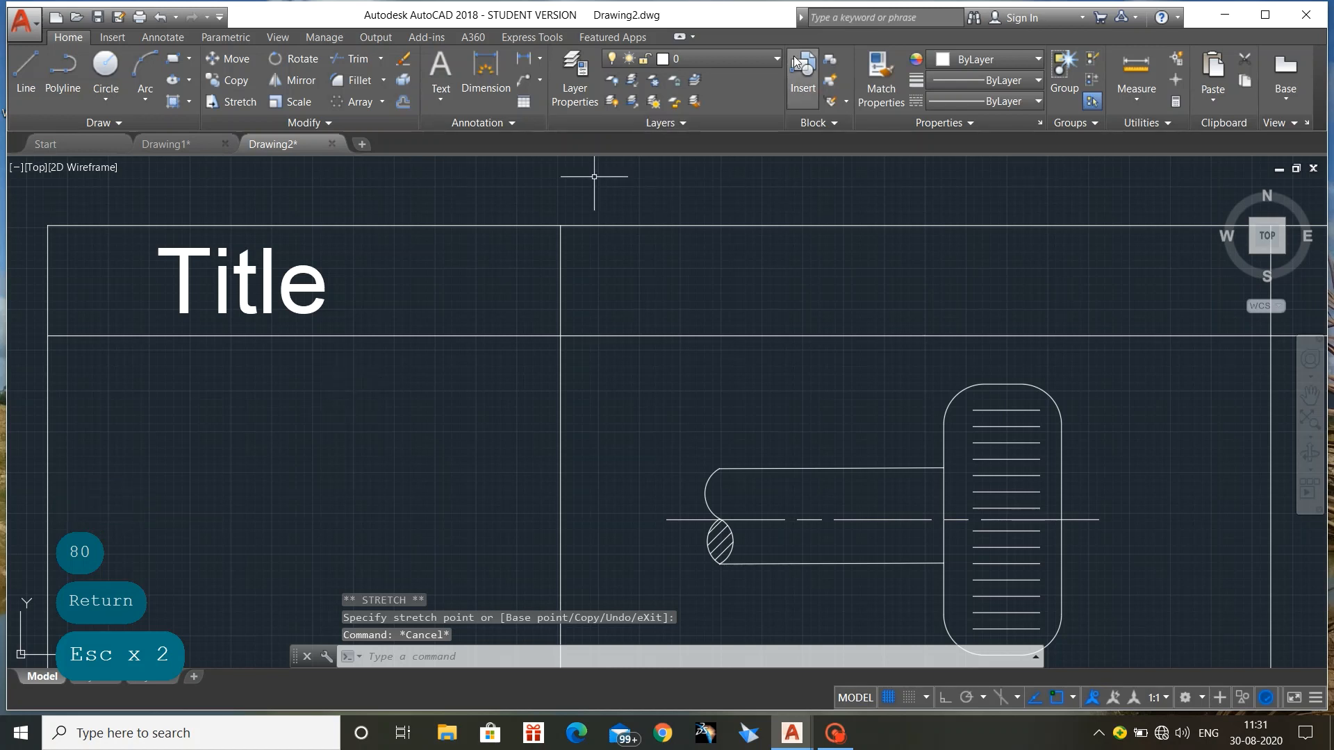
Add the multiline text "Subject" in the header cell of the table's middle column
{"action": "left_click", "coordinate": [440, 67]}
{"action": "left_click", "coordinate": [710, 235]}
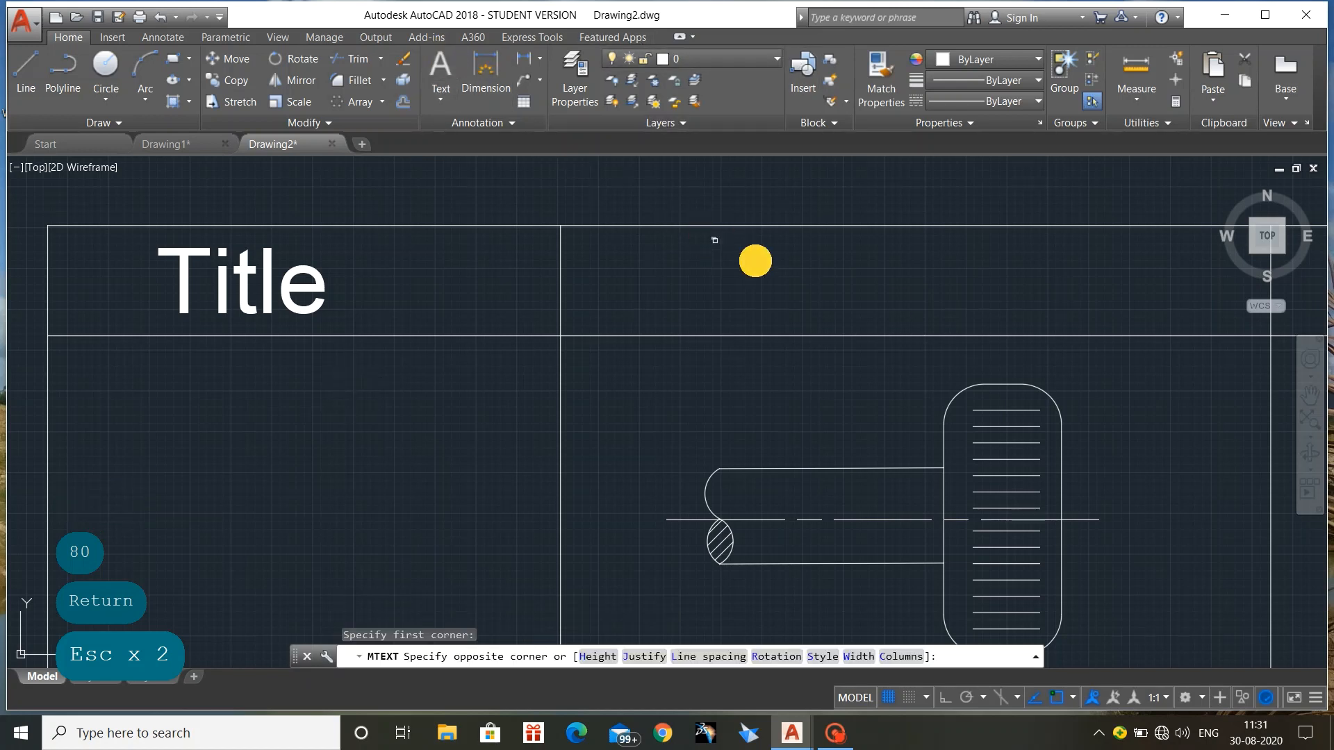
{"action": "left_click", "coordinate": [1071, 328]}
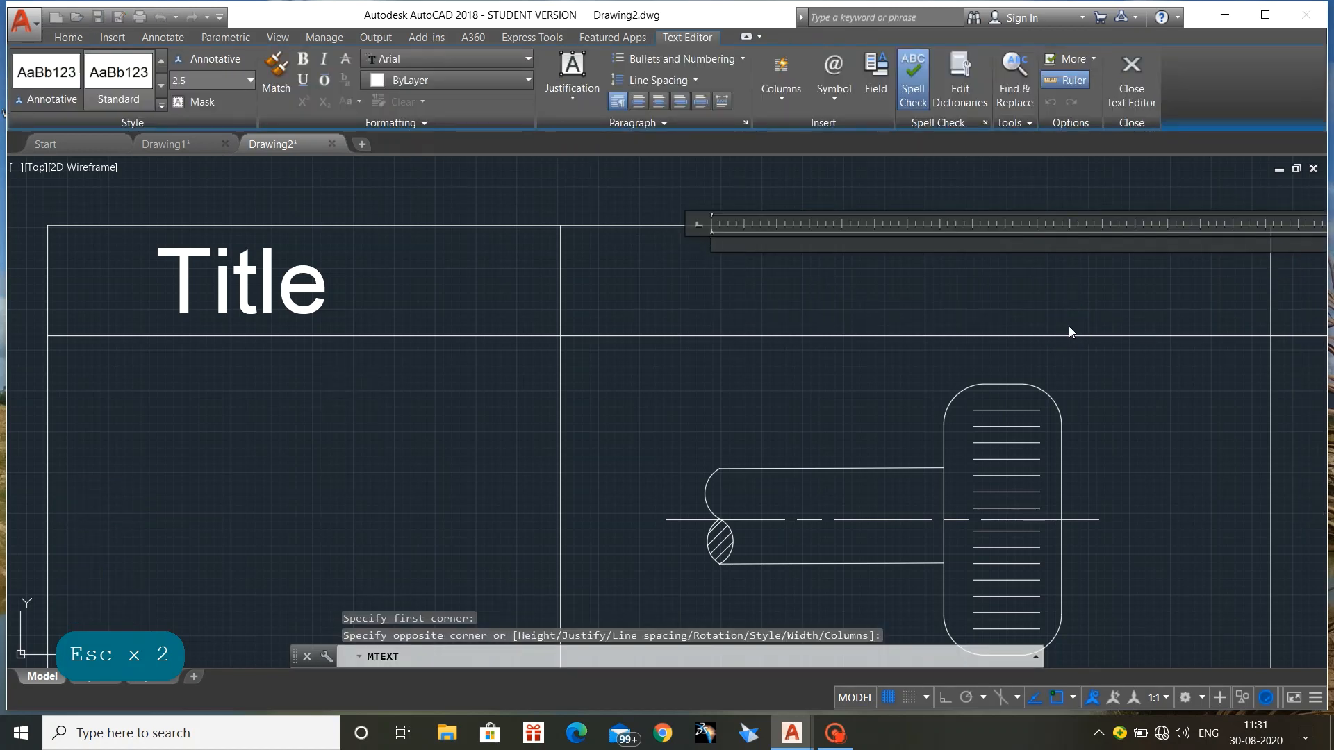
{"action": "type", "text": "Sun"}
{"action": "key", "text": "BackSpace"}
{"action": "type", "text": "bjet"}
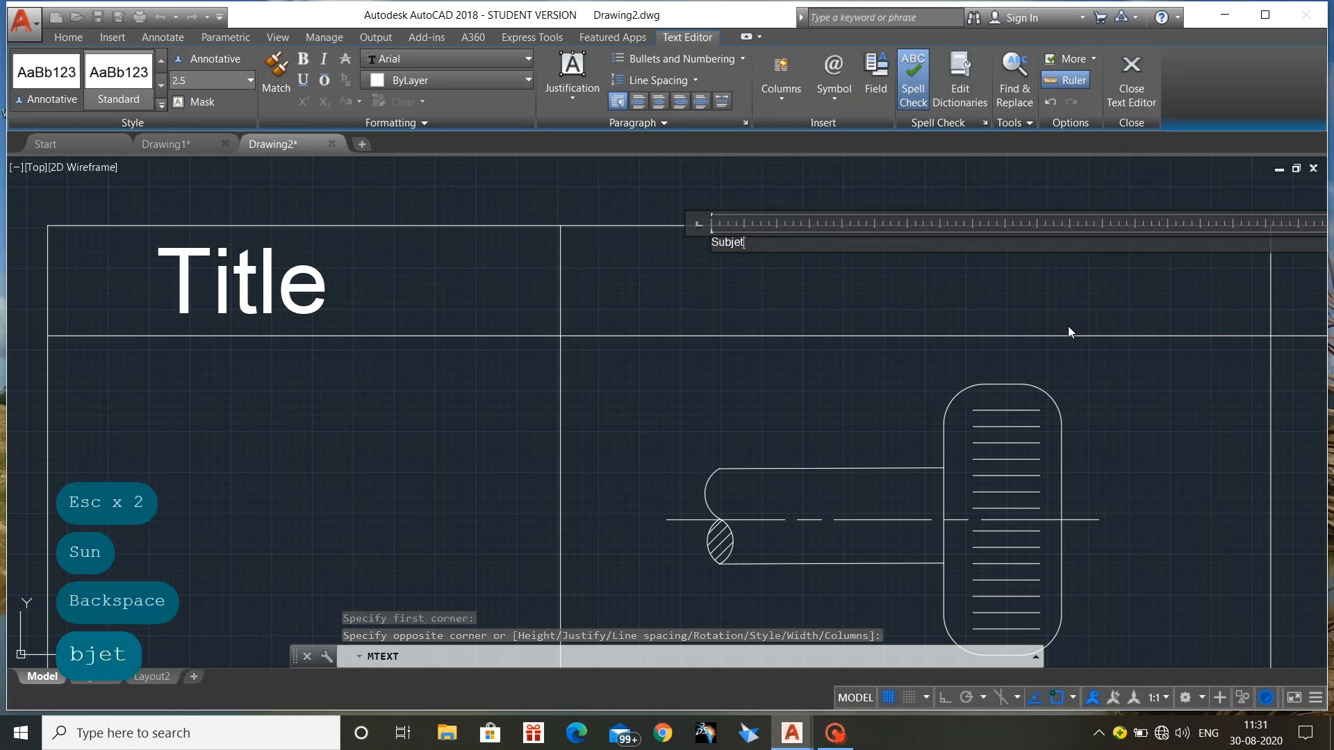
{"action": "key", "text": "BackSpace"}
{"action": "type", "text": "ct"}
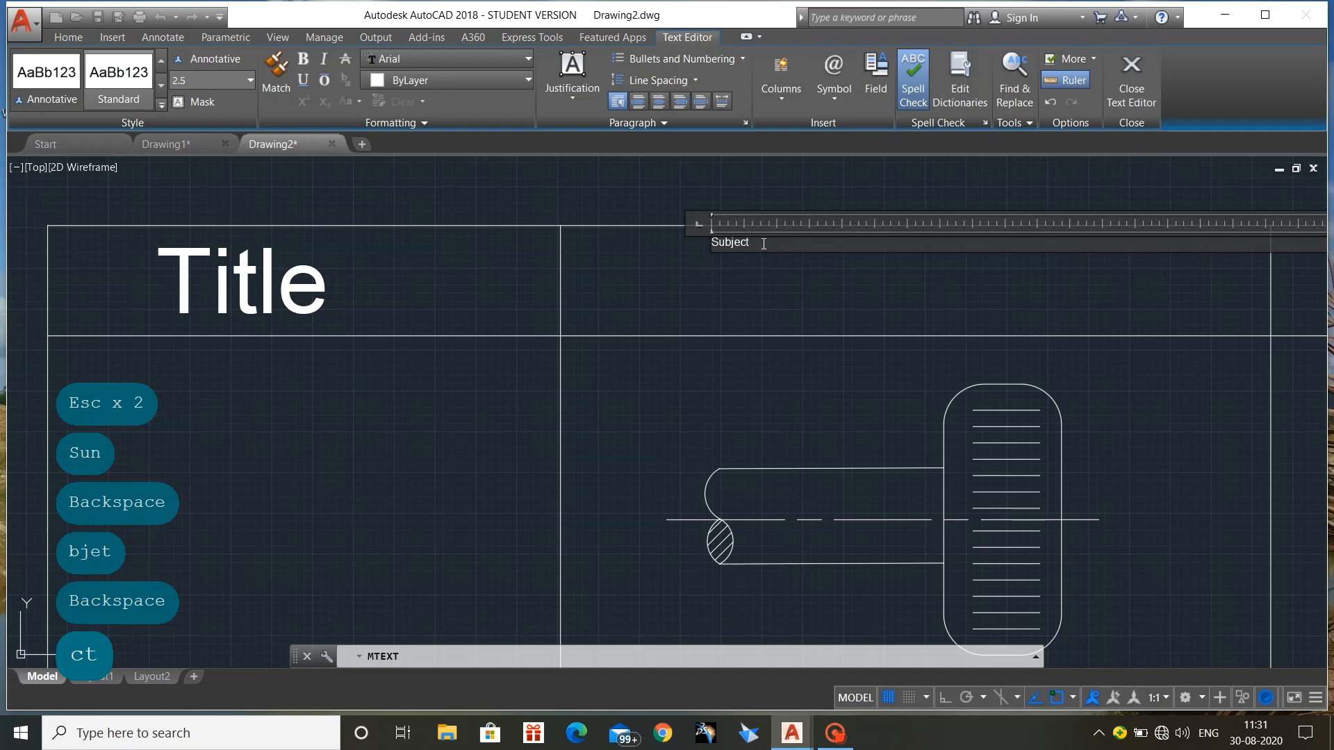
Set the text height of the "Subject" header to 80 and finish the text
{"action": "left_click_drag", "start_coordinate": [764, 244], "coordinate": [692, 248]}
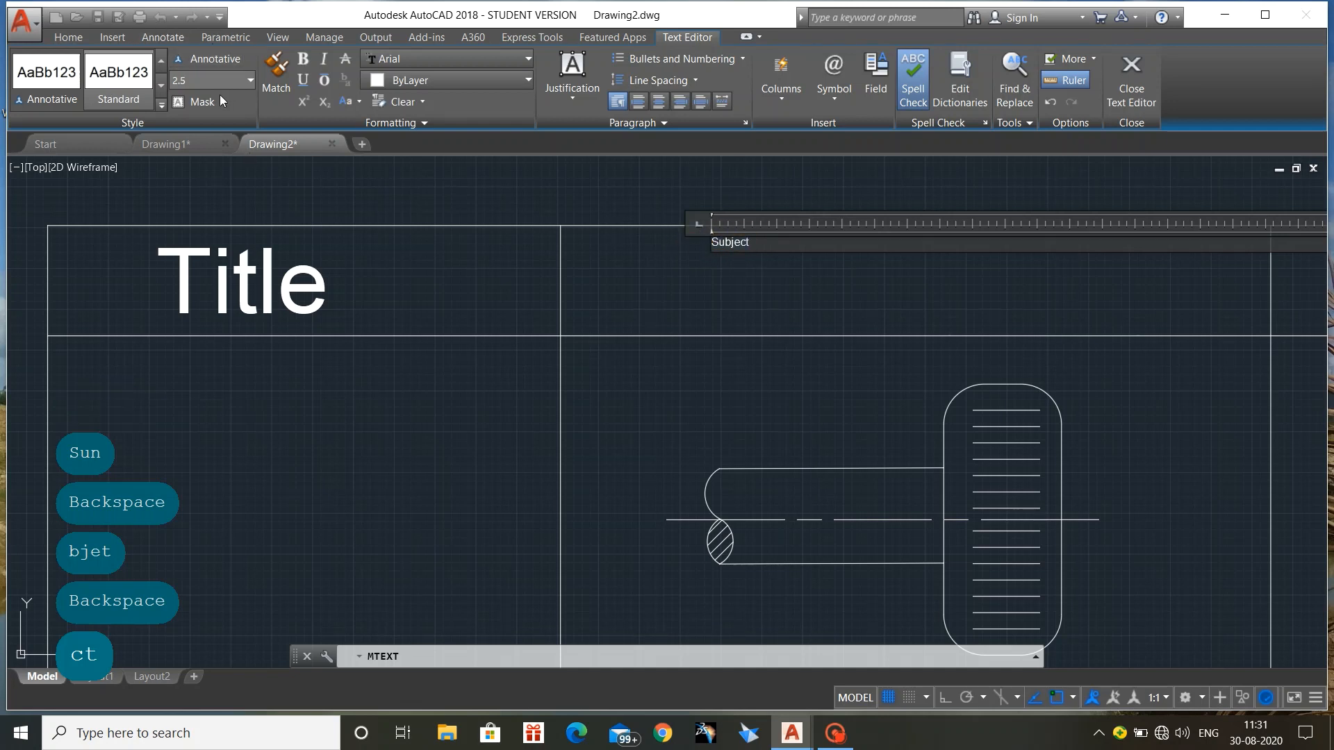
{"action": "left_click", "coordinate": [200, 78]}
{"action": "type", "text": "80"}
{"action": "key", "text": "Return"}
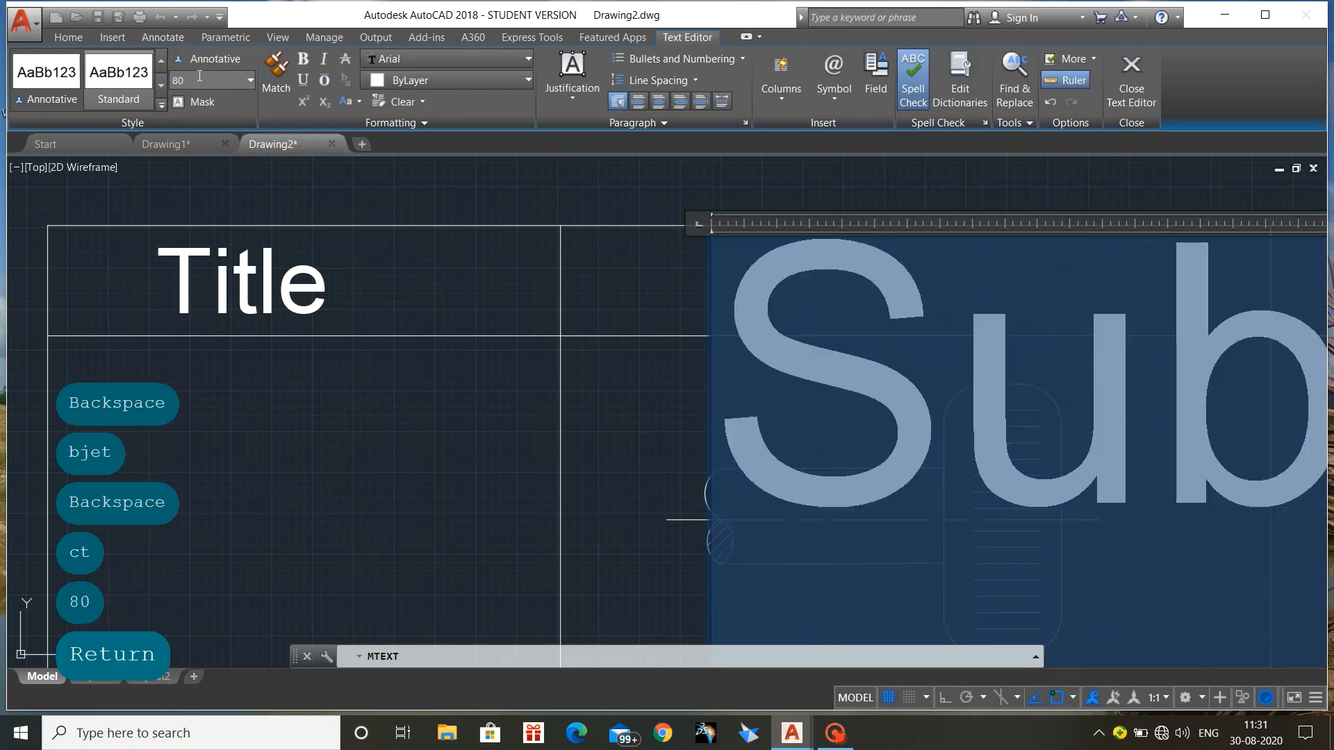
{"action": "key", "text": "Escape"}
Add the multiline text "Convention" in the header cell of the table's third column
{"action": "mouse_move", "coordinate": [1214, 333]}
{"action": "middle_mouse_down"}
{"action": "mouse_move", "coordinate": [1044, 360]}
{"action": "mouse_move", "coordinate": [351, 385]}
{"action": "middle_mouse_up"}
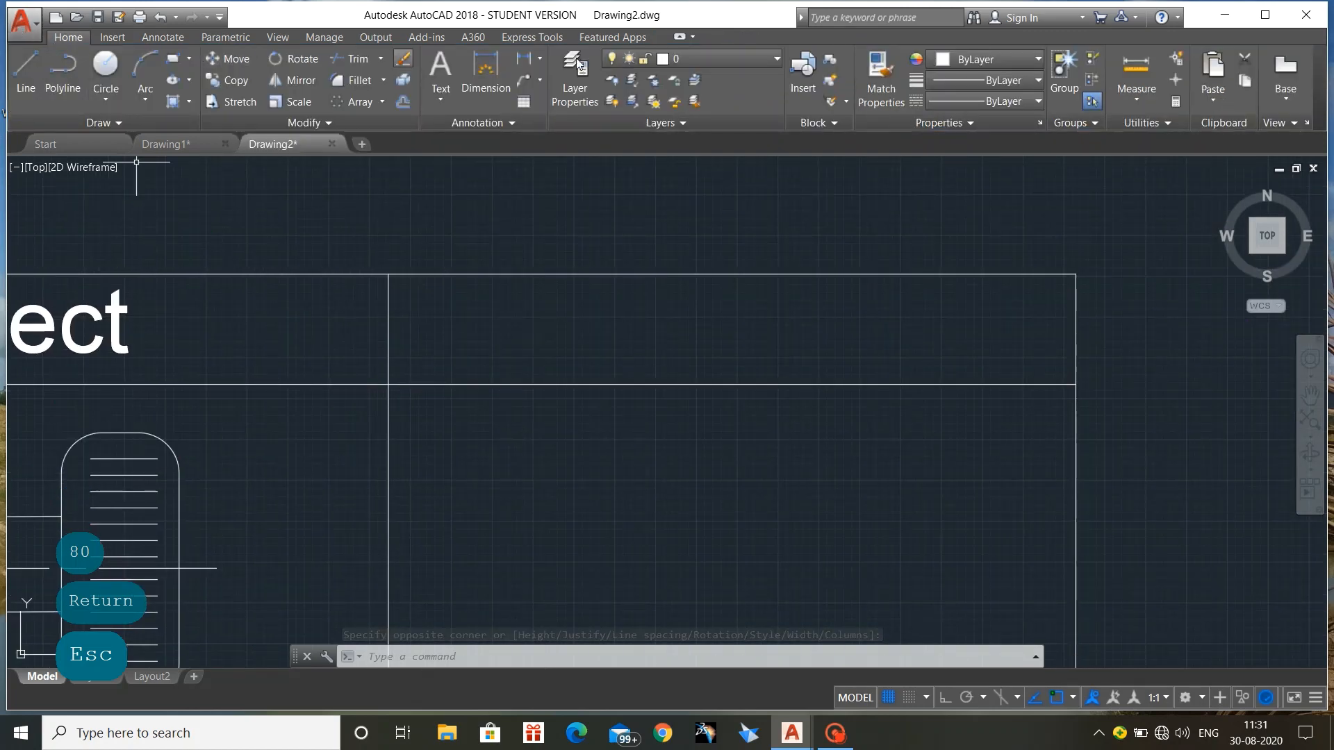
{"action": "left_click", "coordinate": [443, 64]}
{"action": "left_click", "coordinate": [506, 295]}
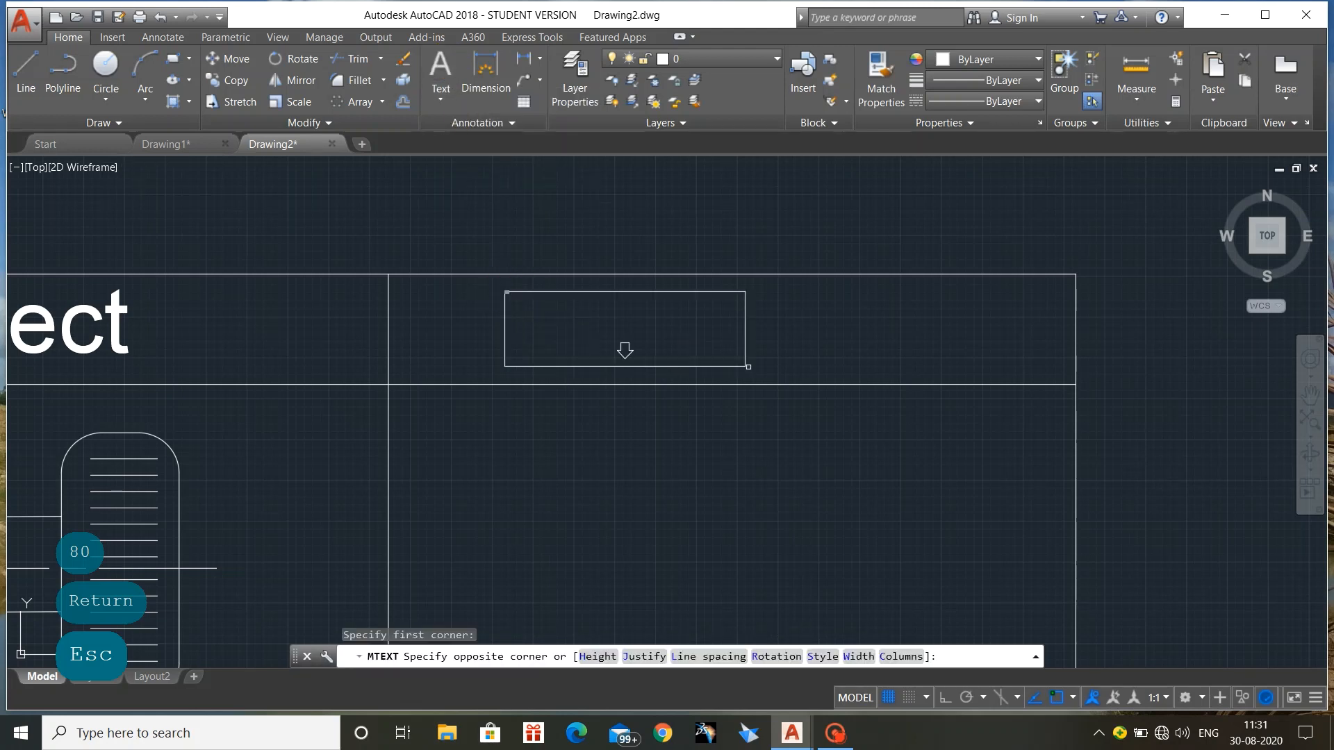
{"action": "left_click", "coordinate": [851, 368]}
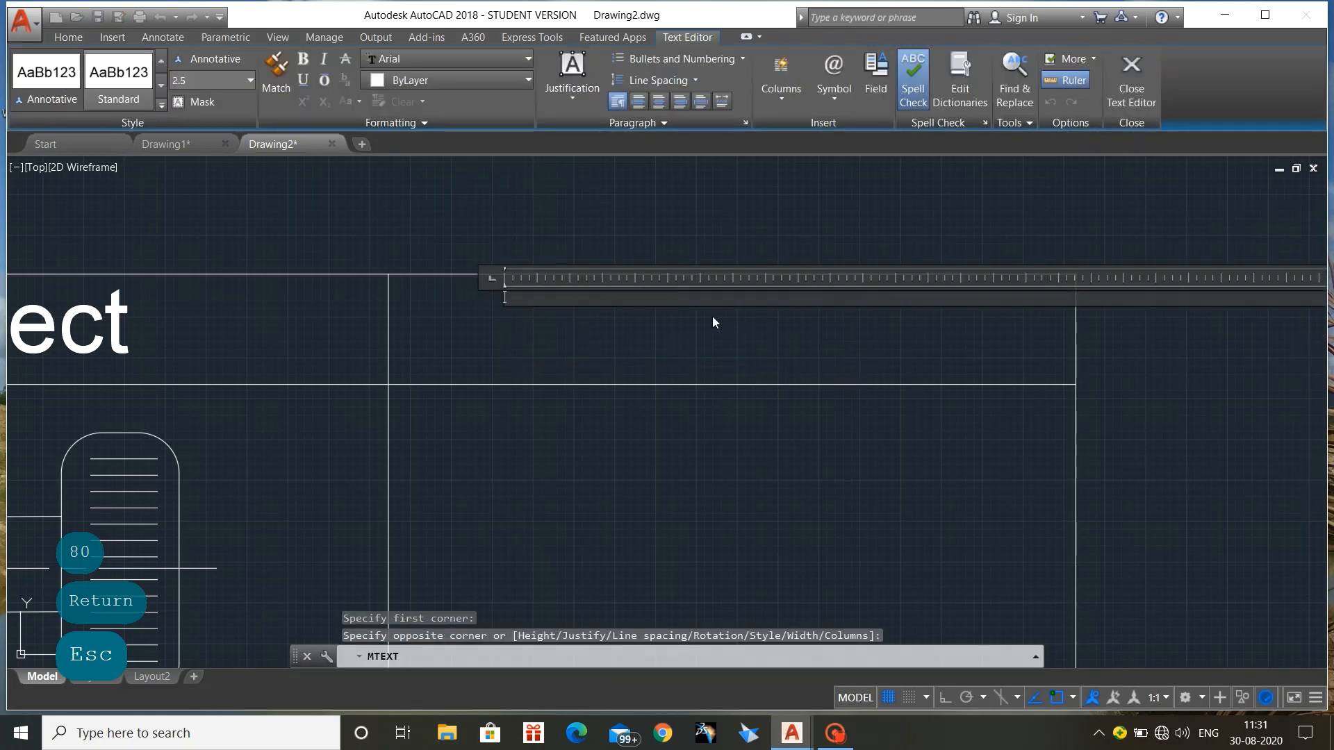
{"action": "type", "text": "Con"}
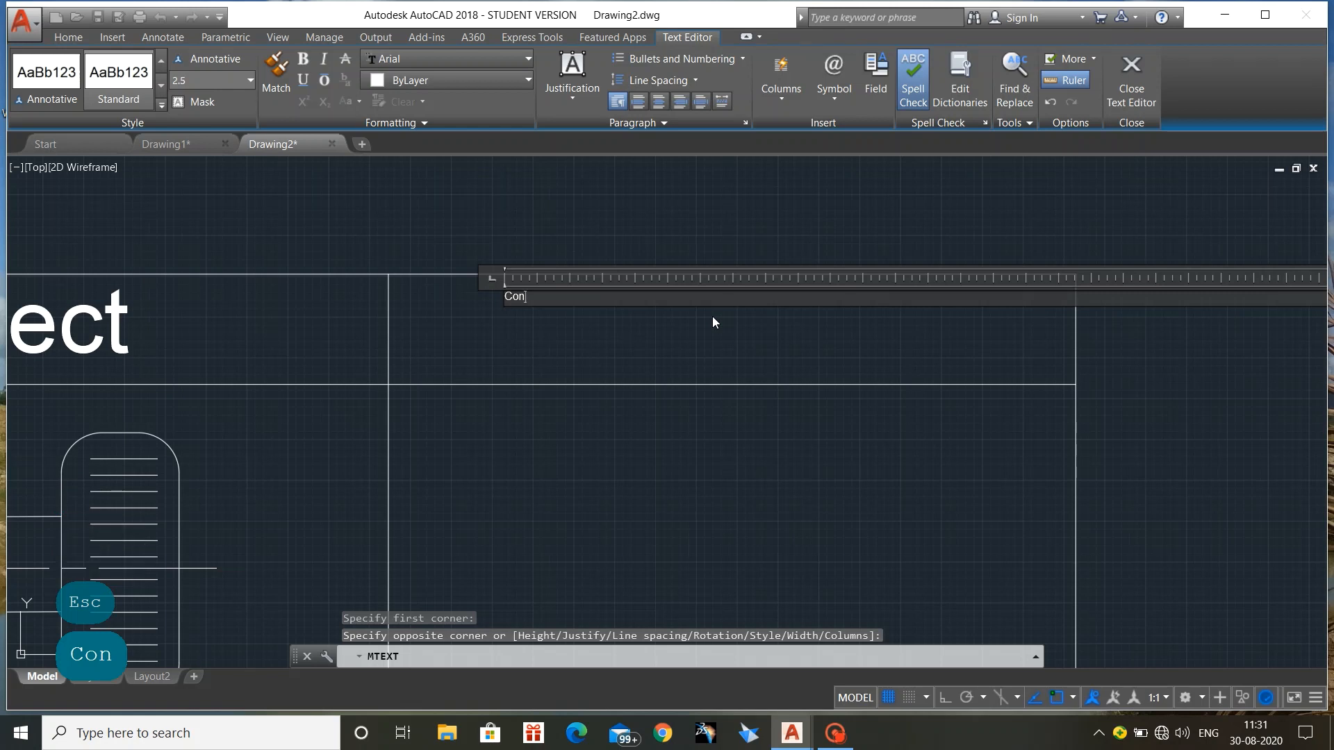
{"action": "type", "text": "vwntion"}
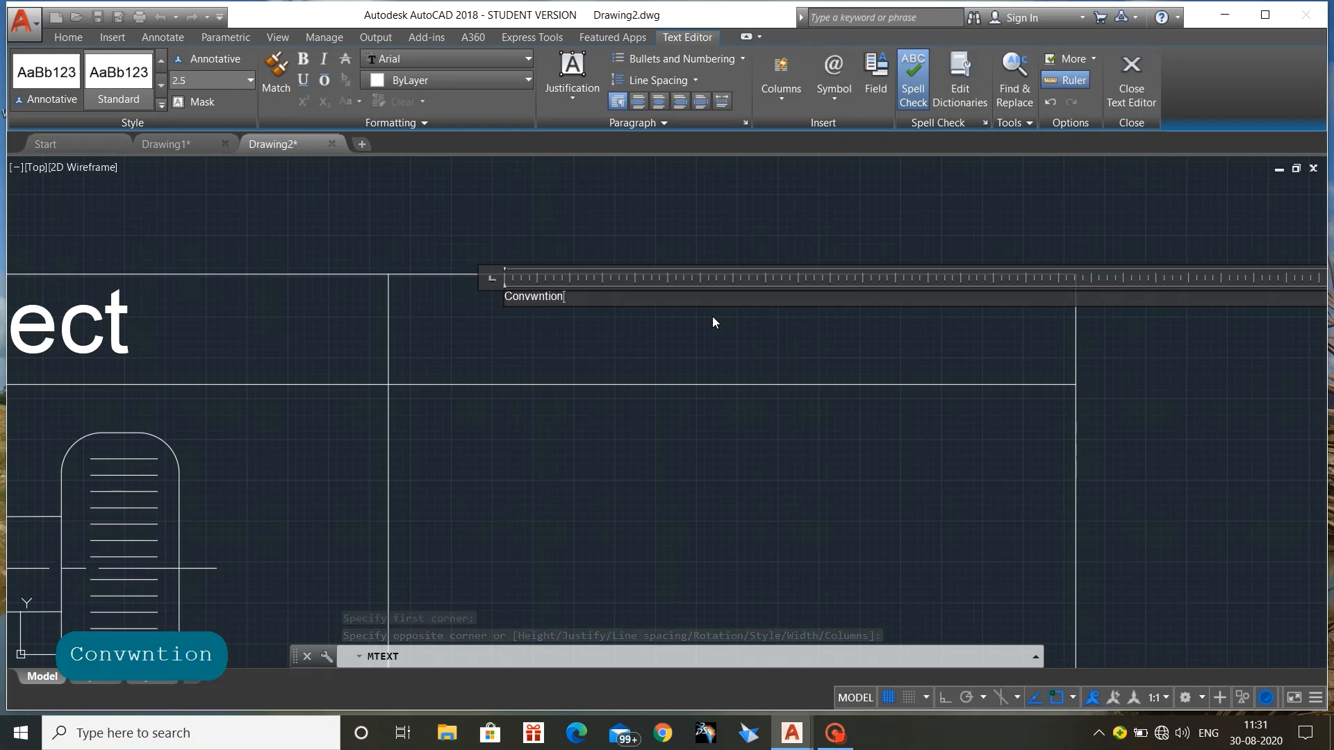
{"action": "key", "text": "BackSpace"}
{"action": "key", "text": "BackSpace"}
{"action": "key", "text": "BackSpace"}
{"action": "key", "text": "BackSpace"}
{"action": "key", "text": "BackSpace"}
{"action": "key", "text": "BackSpace"}
{"action": "key", "text": "BackSpace"}
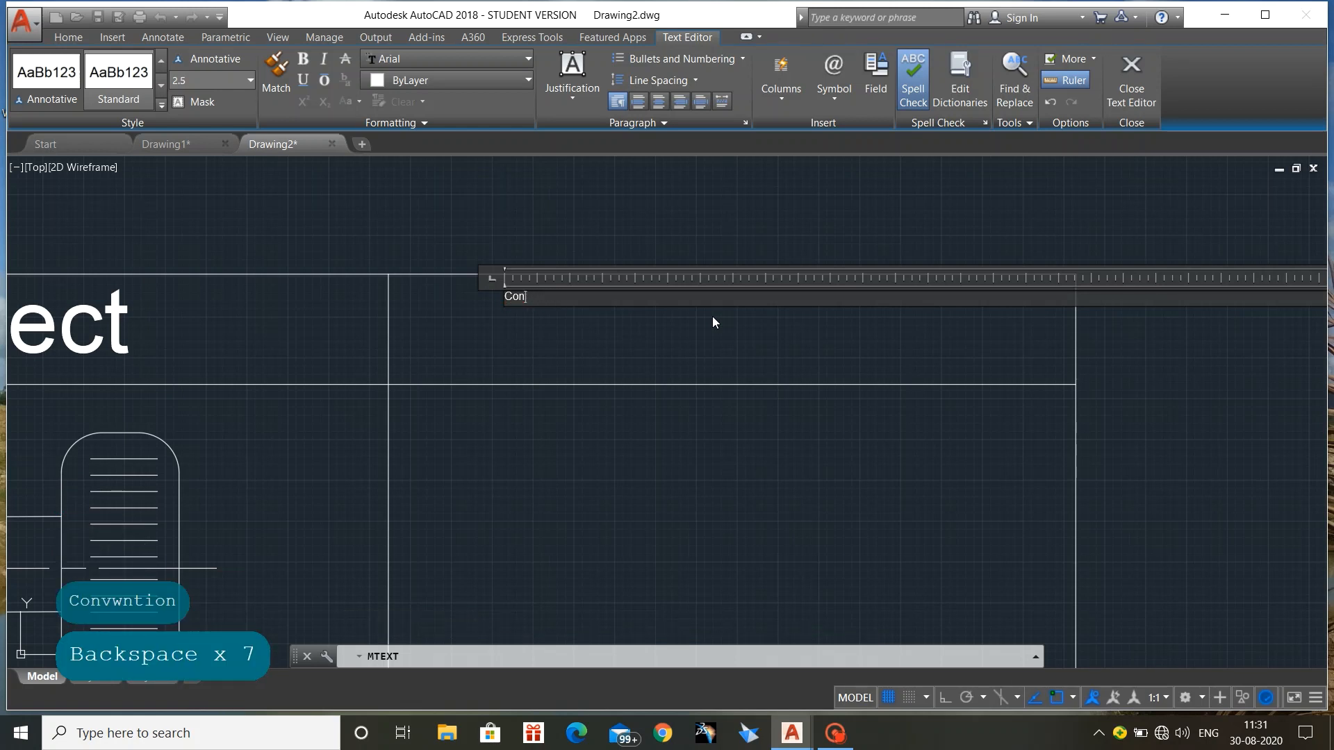
{"action": "type", "text": "entu"}
{"action": "key", "text": "BackSpace"}
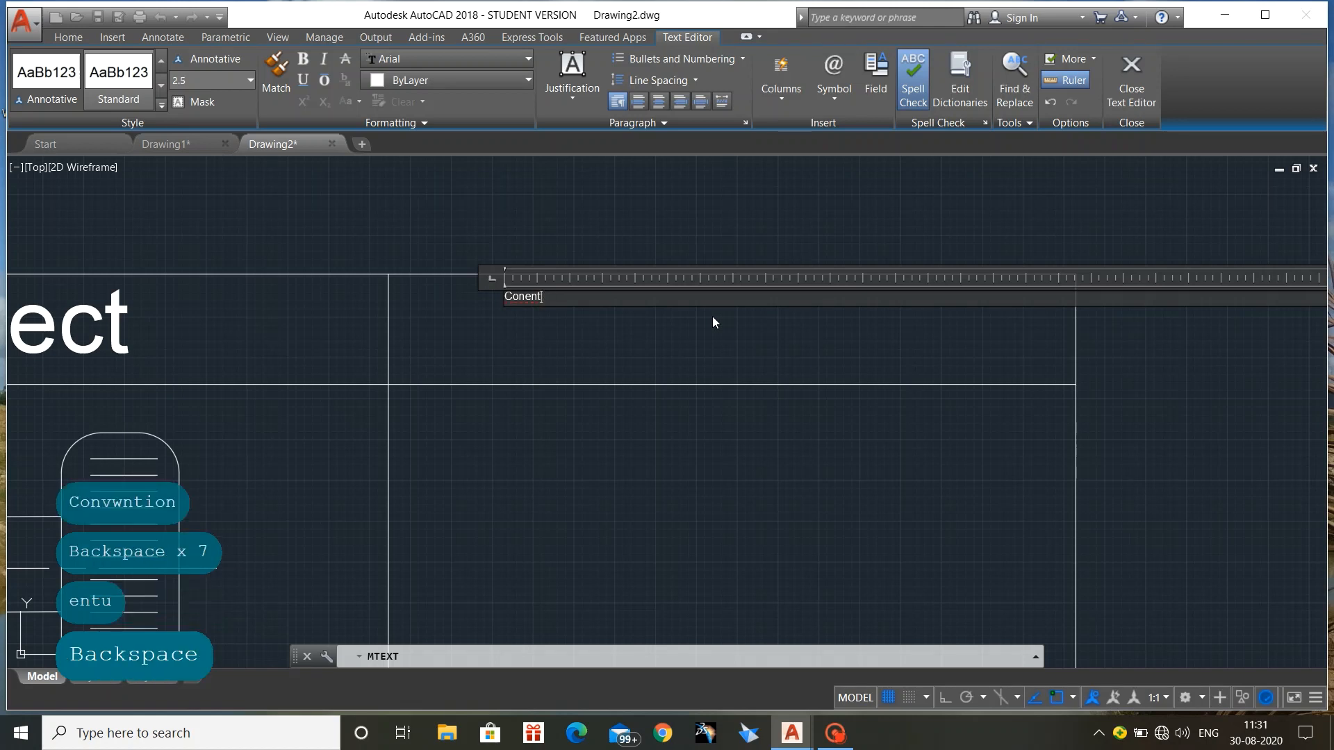
{"action": "type", "text": "ion"}
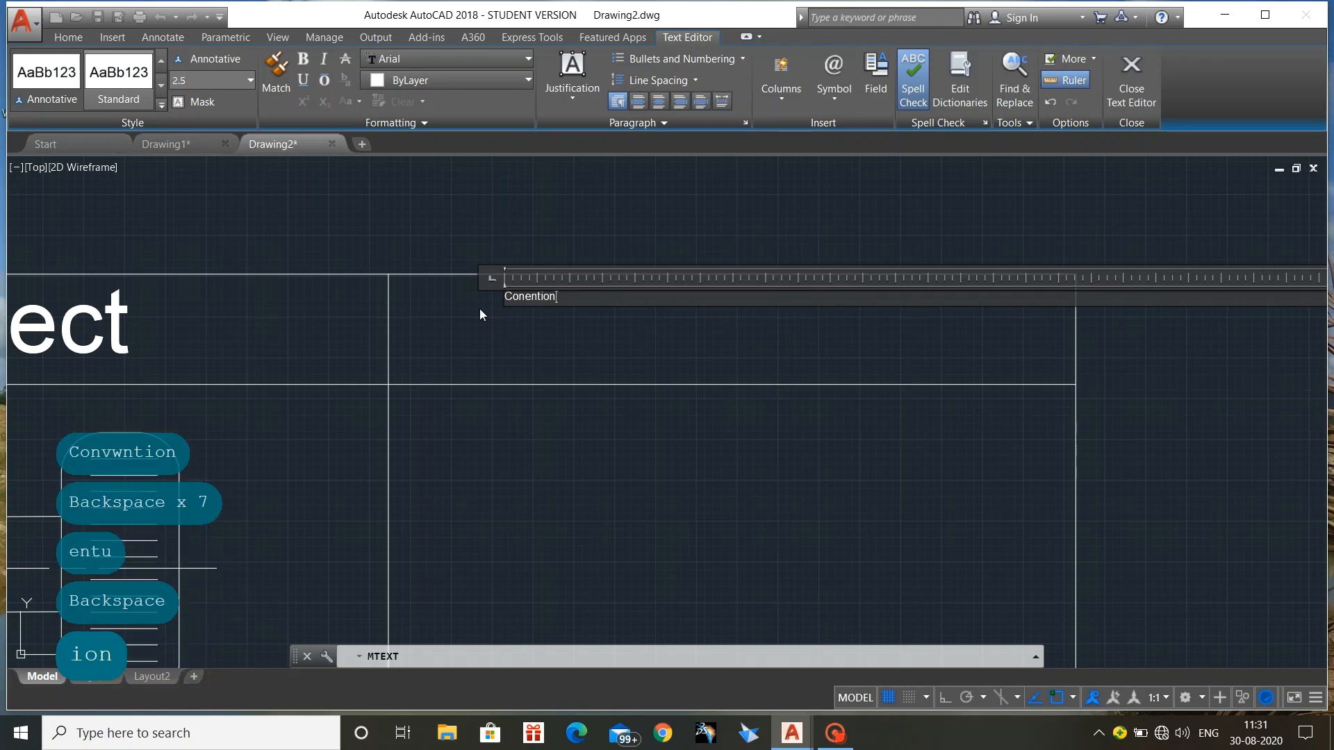
{"action": "left_click", "coordinate": [521, 295]}
{"action": "key", "text": "BackSpace"}
{"action": "type", "text": "v"}
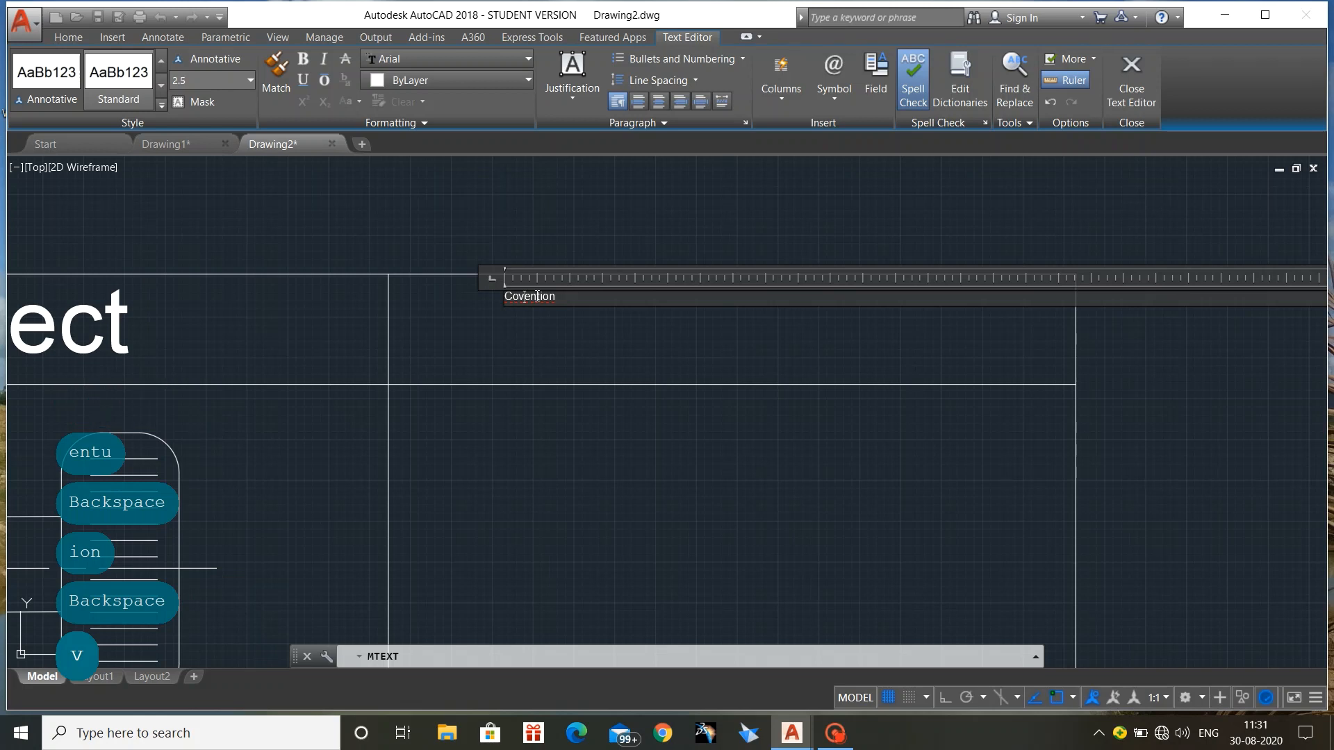
{"action": "type", "text": "n"}
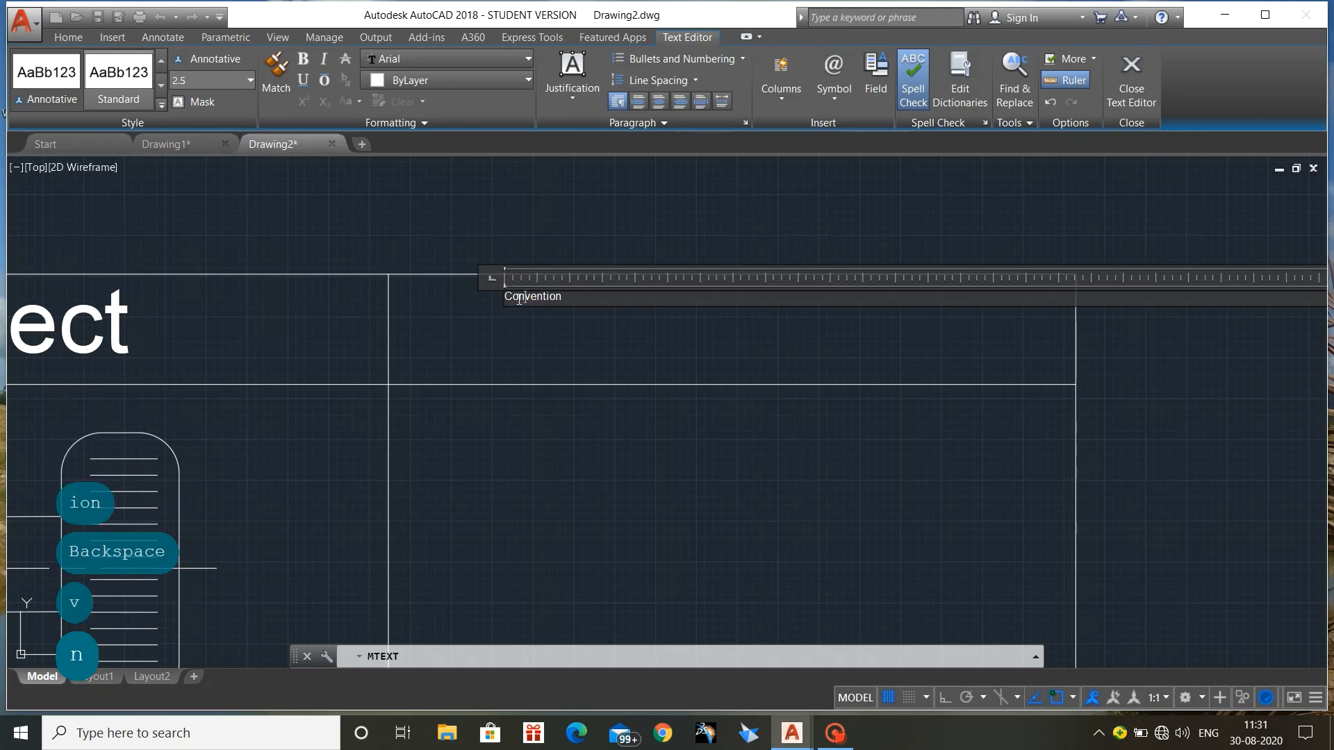
Set the text height of the "Convention" header to 80 and finish the text
{"action": "double_click", "coordinate": [521, 296]}
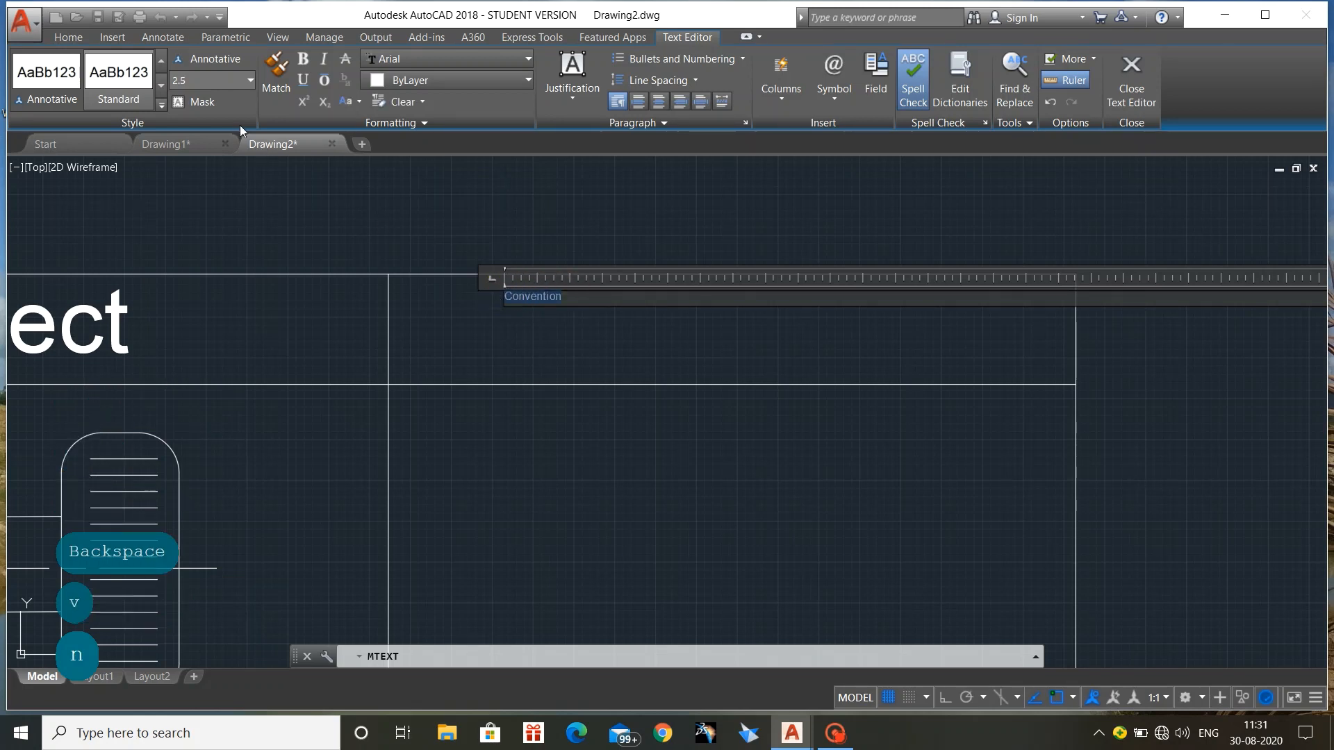
{"action": "left_click", "coordinate": [200, 77]}
{"action": "type", "text": "80"}
{"action": "key", "text": "Return"}
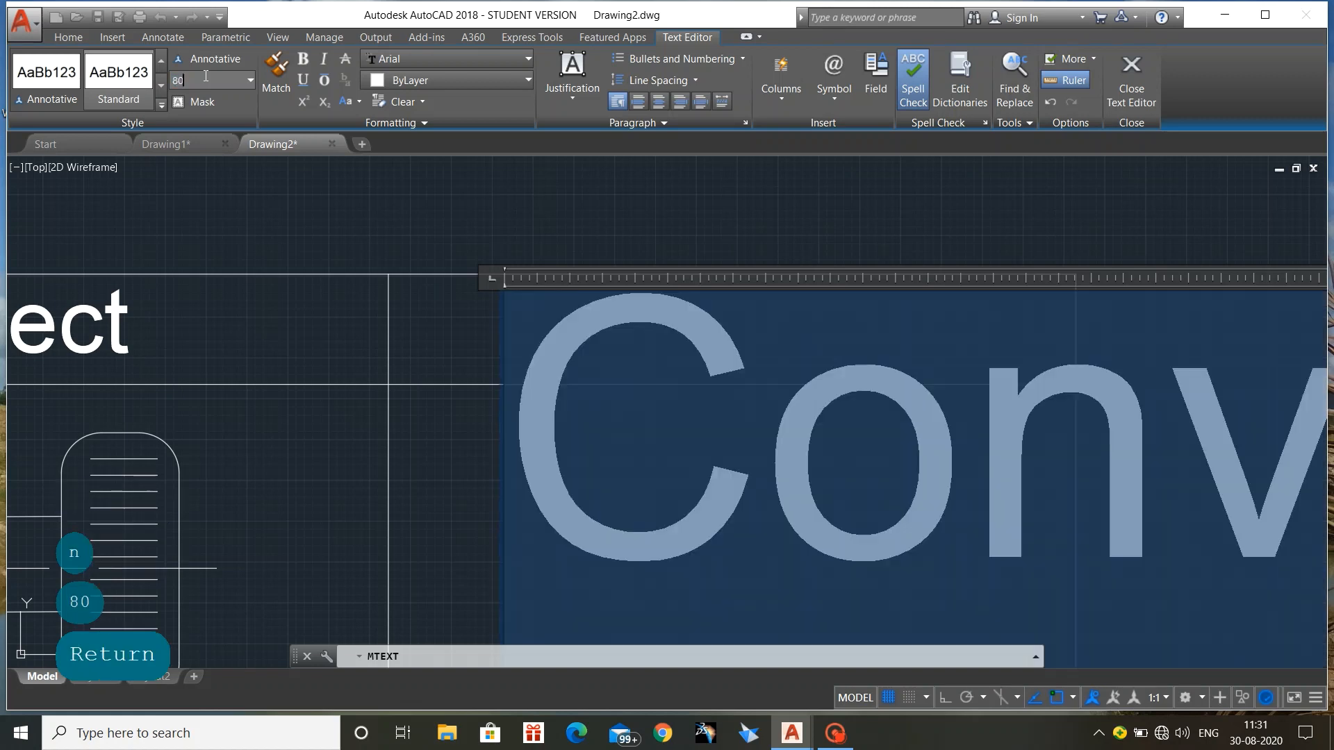
{"action": "key", "text": "Escape"}
Copy the complete shaft symbol from the Subject column horizontally into the Convention column, using the rounded rectangle's centre as base point
{"action": "scroll", "coordinate": [580, 499], "scroll_direction": "down", "scroll_amount": 3}
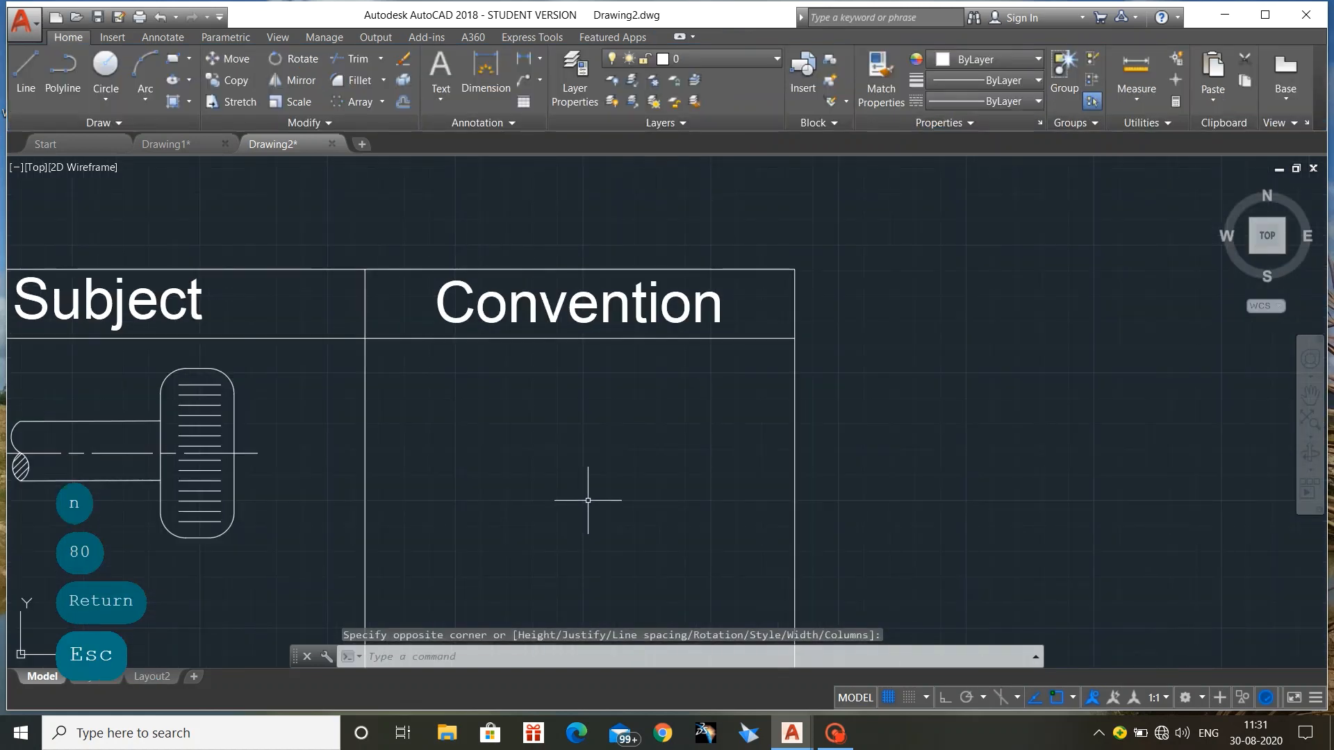
{"action": "mouse_move", "coordinate": [570, 501]}
{"action": "middle_mouse_down"}
{"action": "mouse_move", "coordinate": [708, 410]}
{"action": "mouse_move", "coordinate": [707, 382]}
{"action": "middle_mouse_up"}
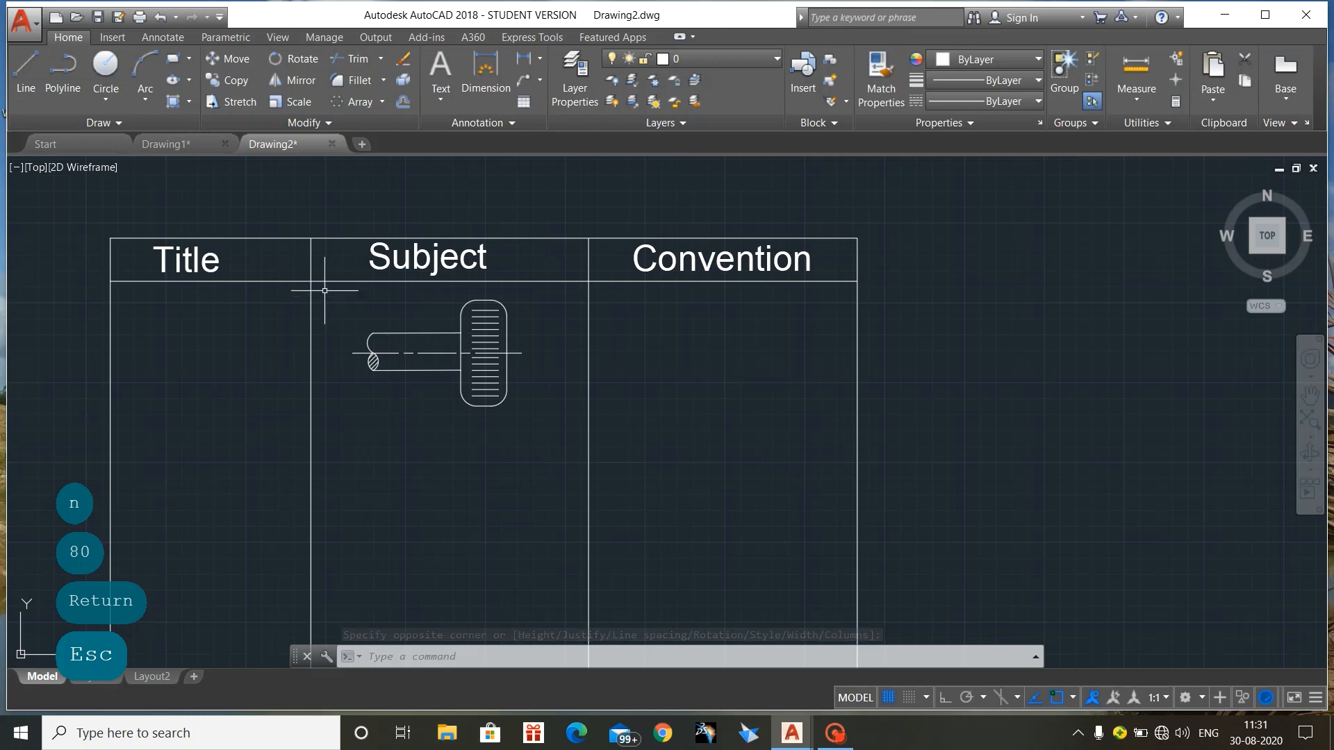
{"action": "left_click", "coordinate": [325, 290]}
{"action": "left_click", "coordinate": [531, 432]}
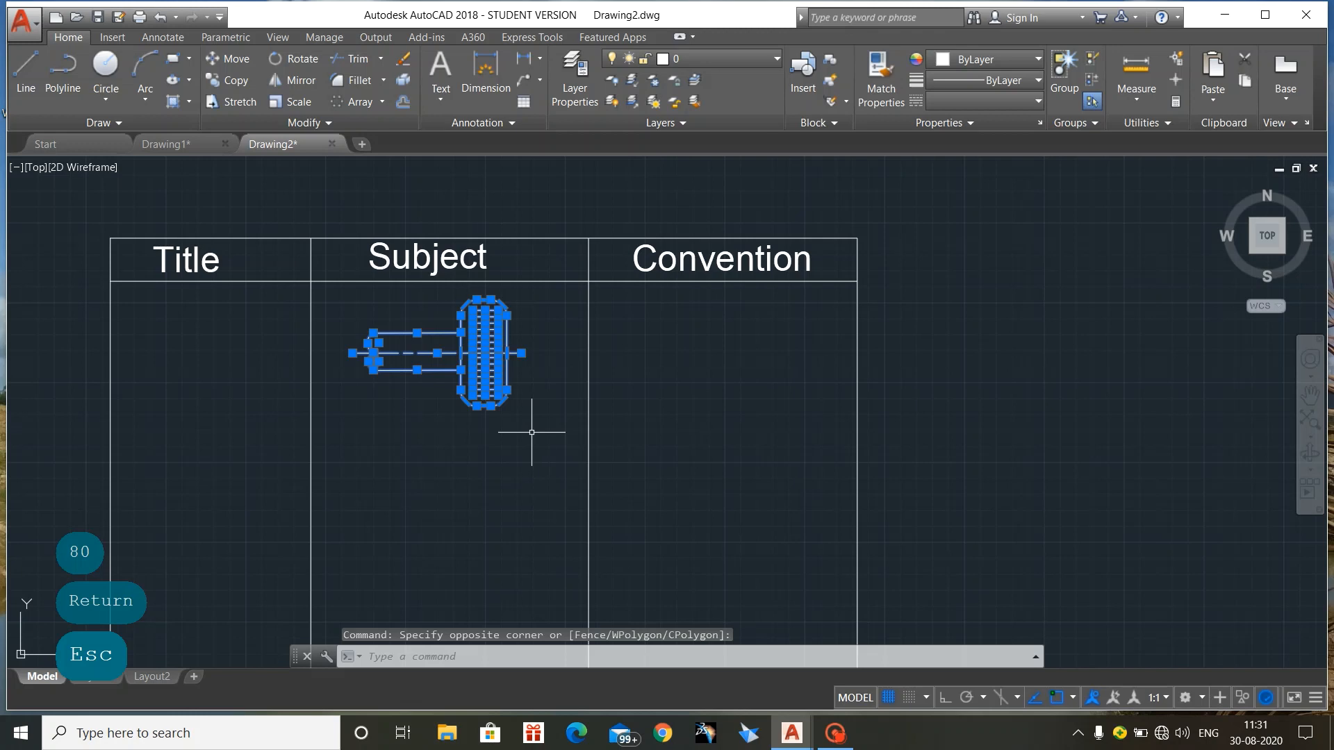
{"action": "type", "text": "co"}
{"action": "key", "text": "Return"}
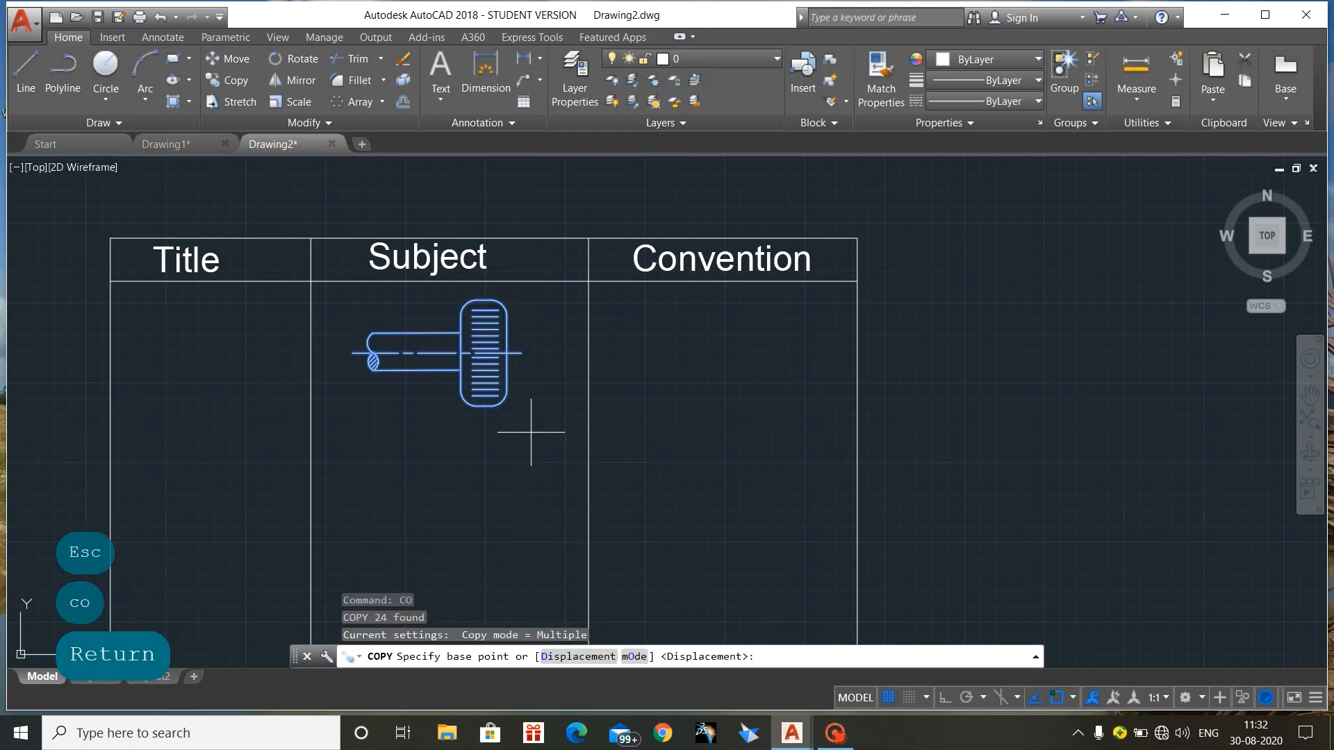
{"action": "left_click", "coordinate": [484, 353]}
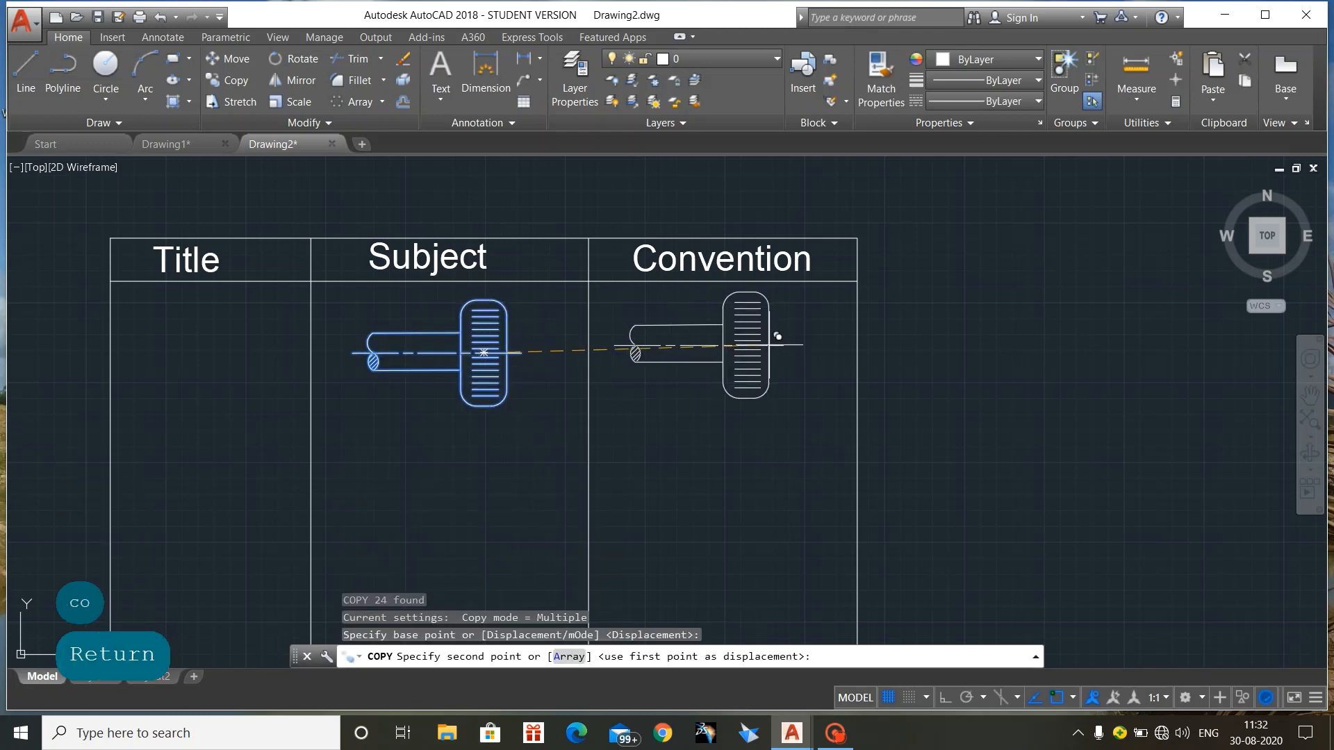
{"action": "left_click", "coordinate": [781, 352]}
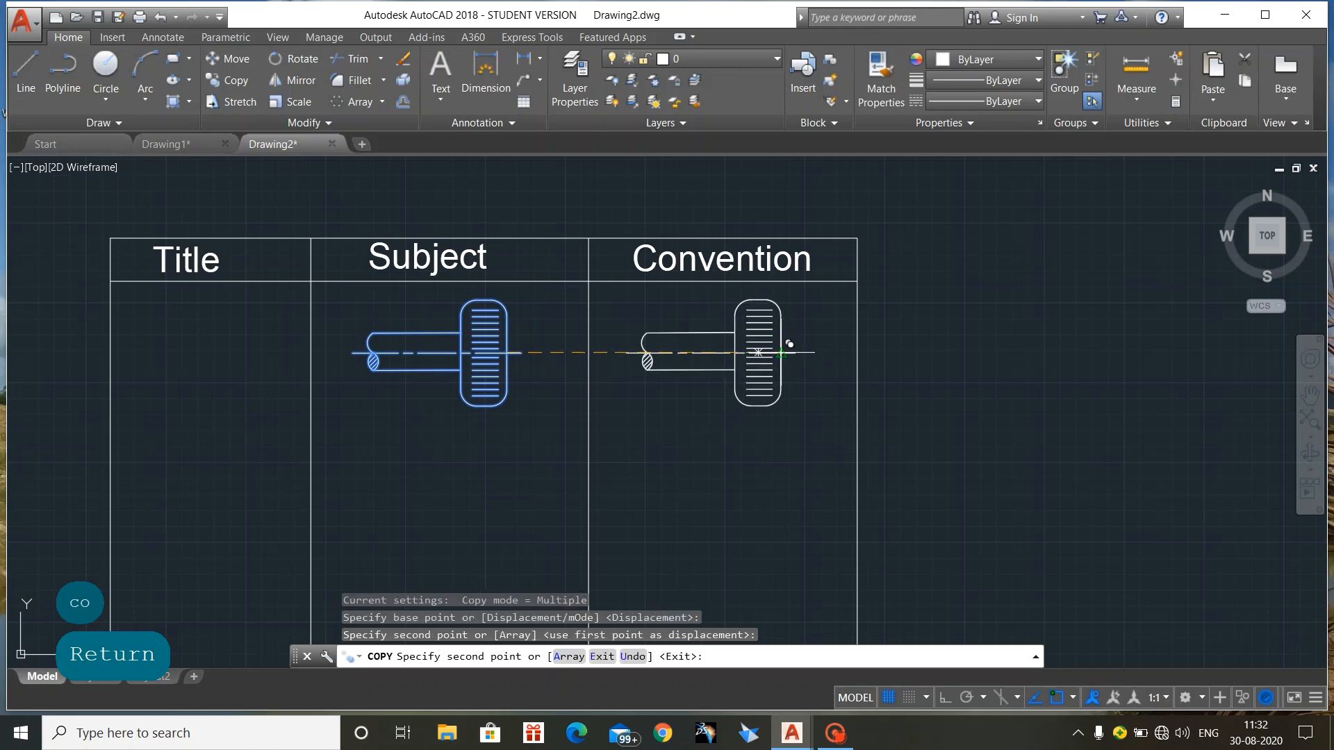
{"action": "key", "text": "Escape"}
Erase the four uppermost and four lowermost horizontal lines inside the rounded rectangle of the Convention symbol
{"action": "scroll", "coordinate": [781, 352], "scroll_direction": "up", "scroll_amount": 5}
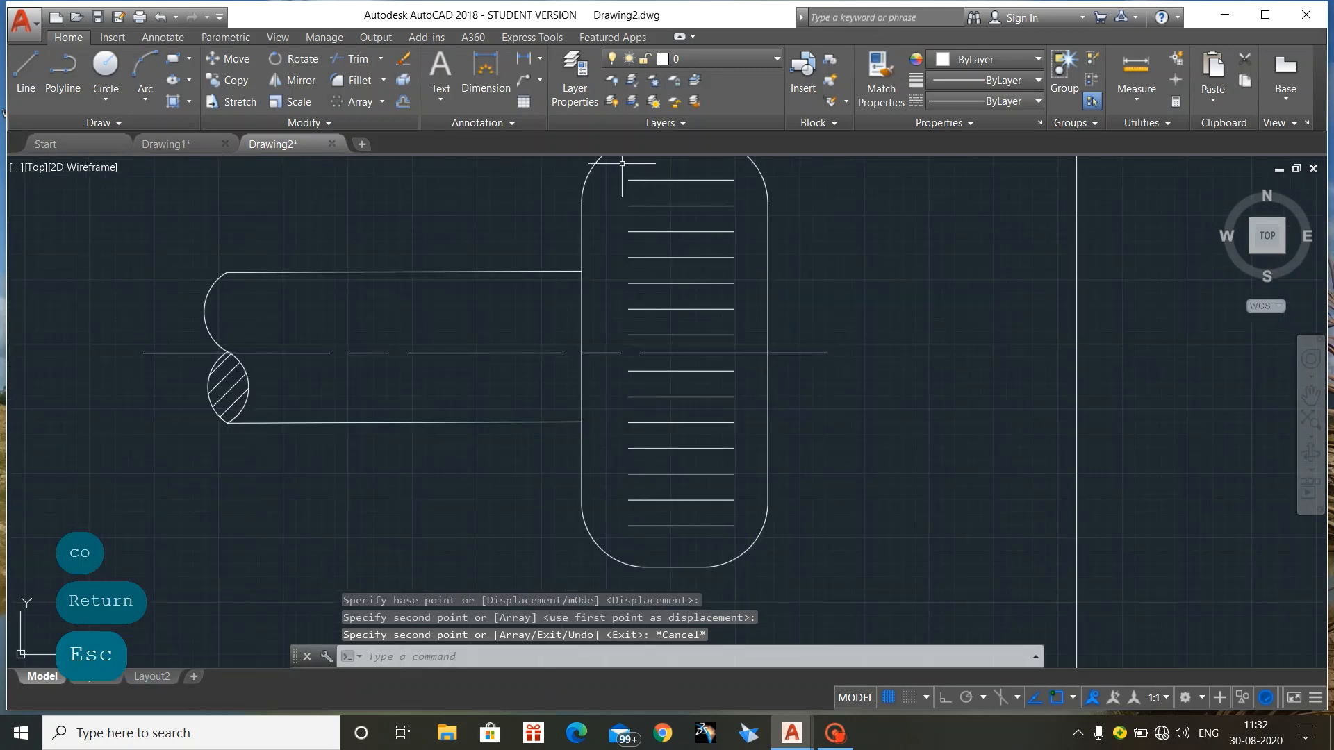
{"action": "left_click", "coordinate": [622, 161]}
{"action": "left_click", "coordinate": [760, 264]}
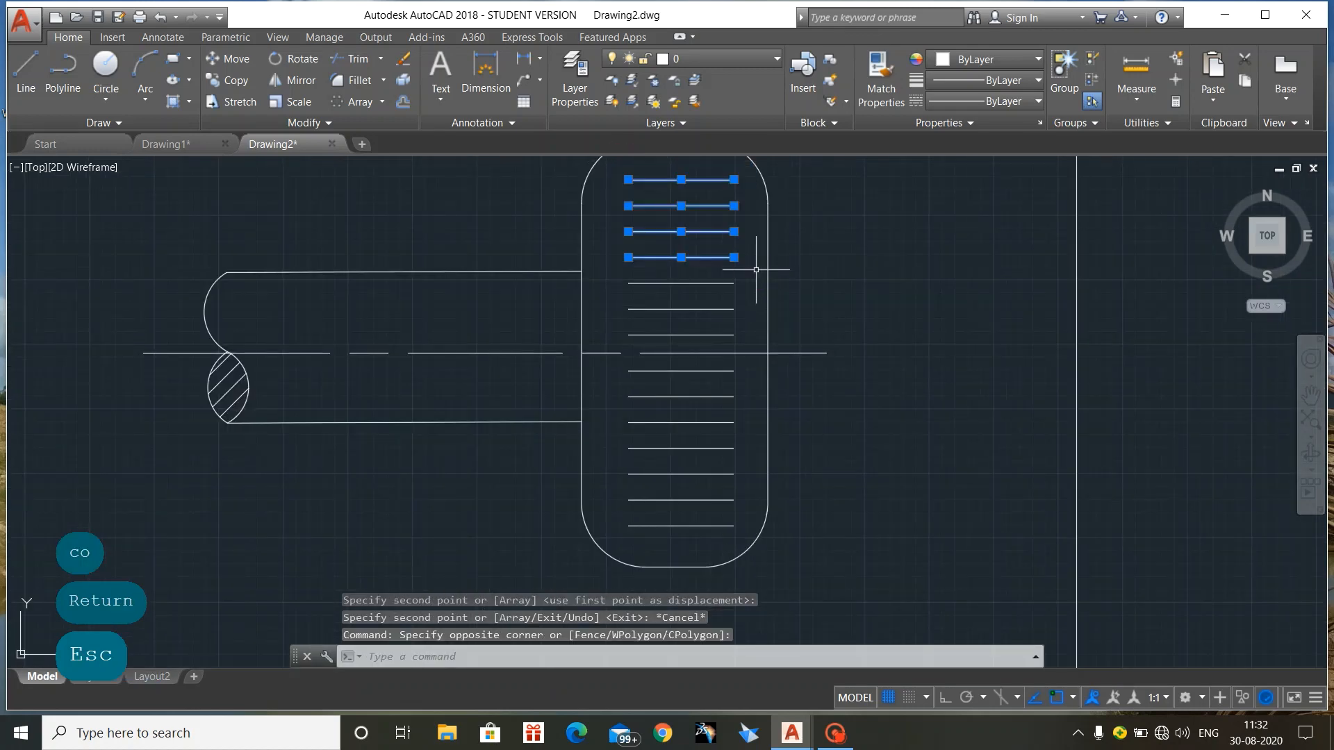
{"action": "key", "text": "Delete"}
{"action": "left_click", "coordinate": [752, 516]}
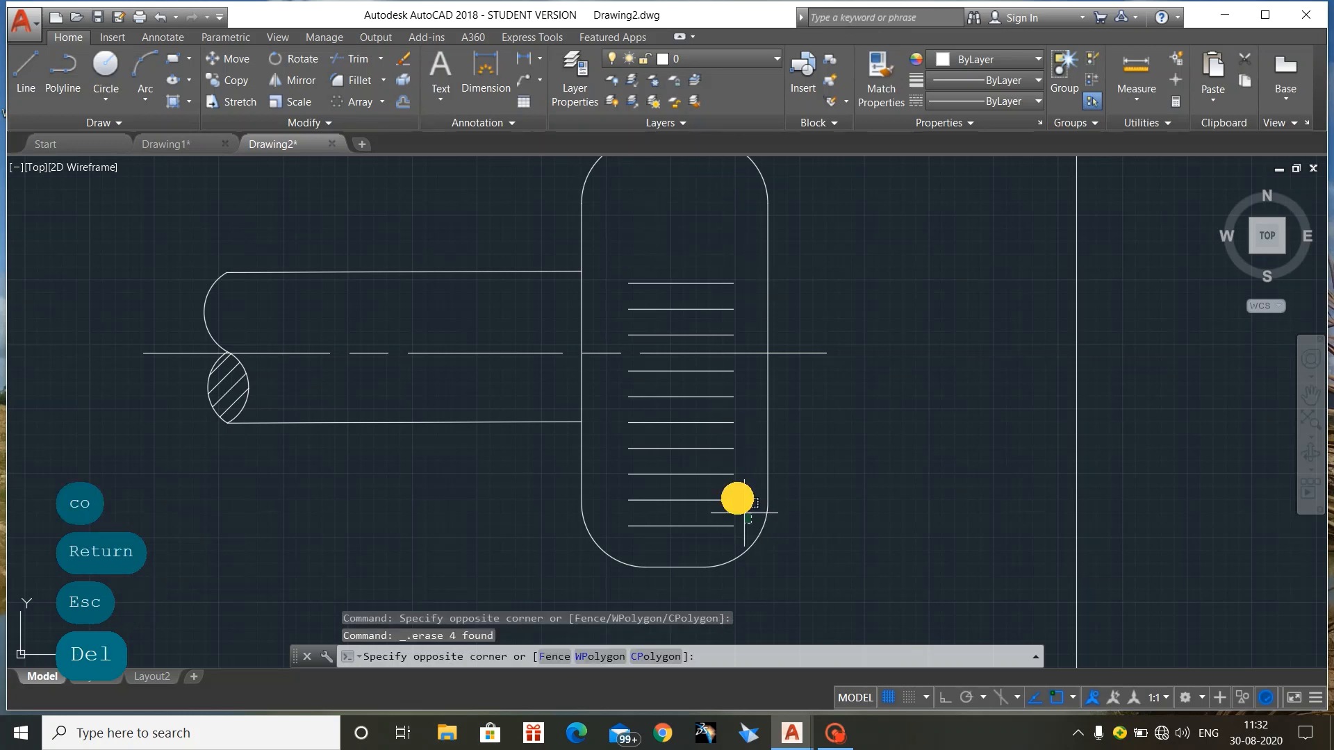
{"action": "left_click", "coordinate": [625, 441]}
{"action": "key", "text": "Delete"}
{"action": "left_click", "coordinate": [617, 501]}
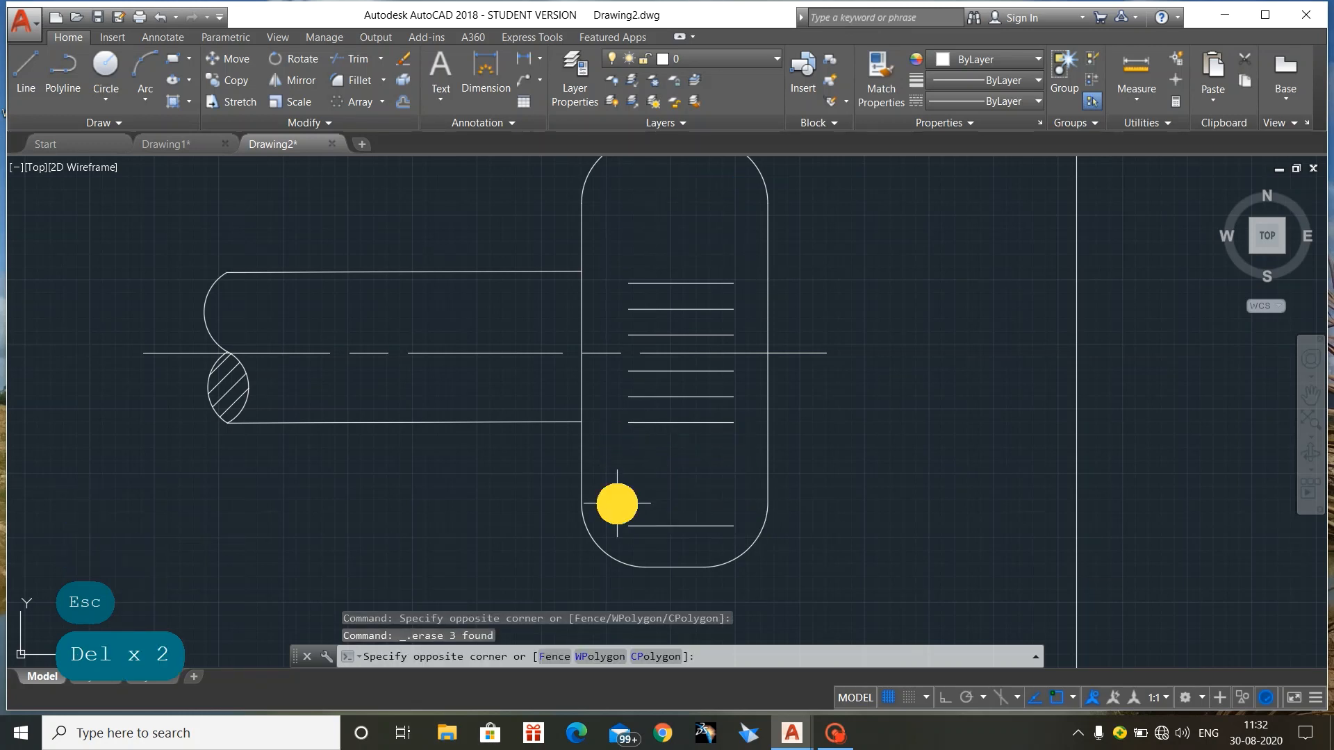
{"action": "left_click", "coordinate": [739, 554]}
{"action": "key", "text": "Delete"}
{"action": "scroll", "coordinate": [780, 487], "scroll_direction": "down", "scroll_amount": 3}
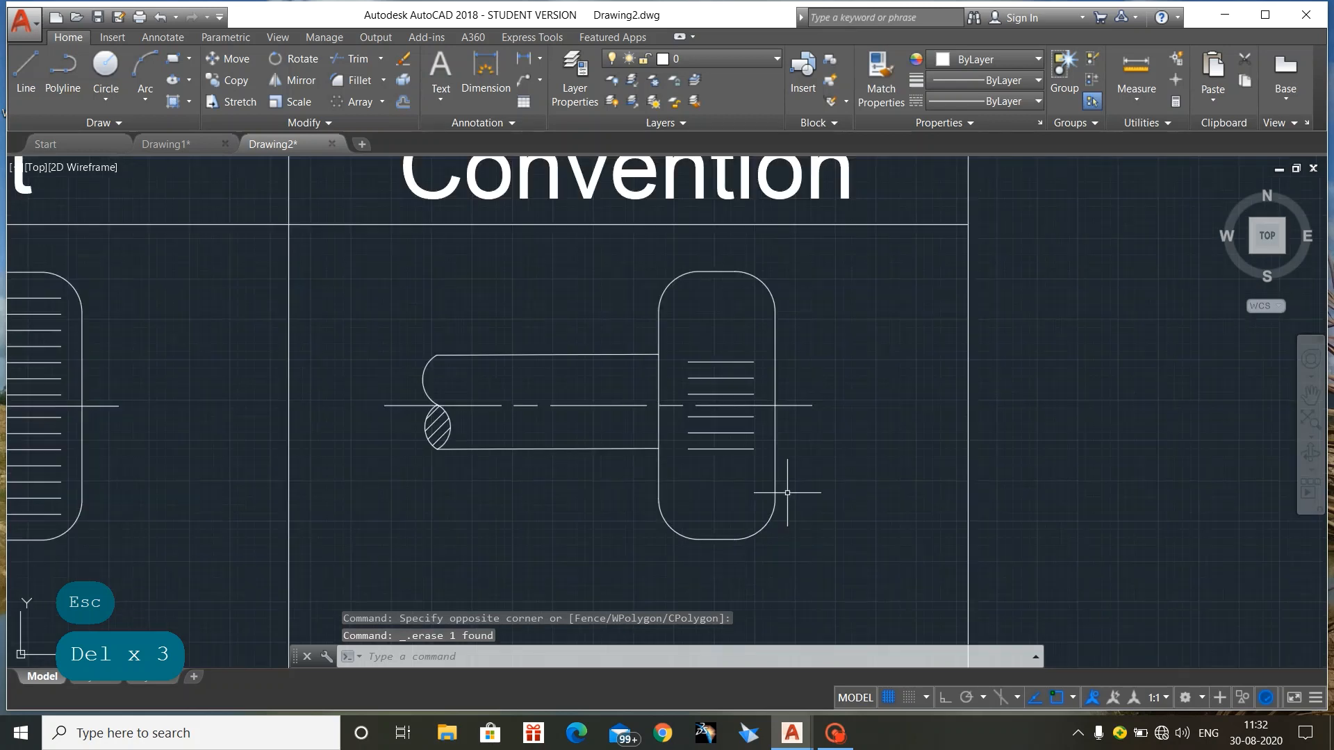
Add multiline text in the cell below Title, with "Straight" on the first line and "knurling" on the second
{"action": "middle_click_drag", "start_coordinate": [719, 575], "coordinate": [912, 519]}
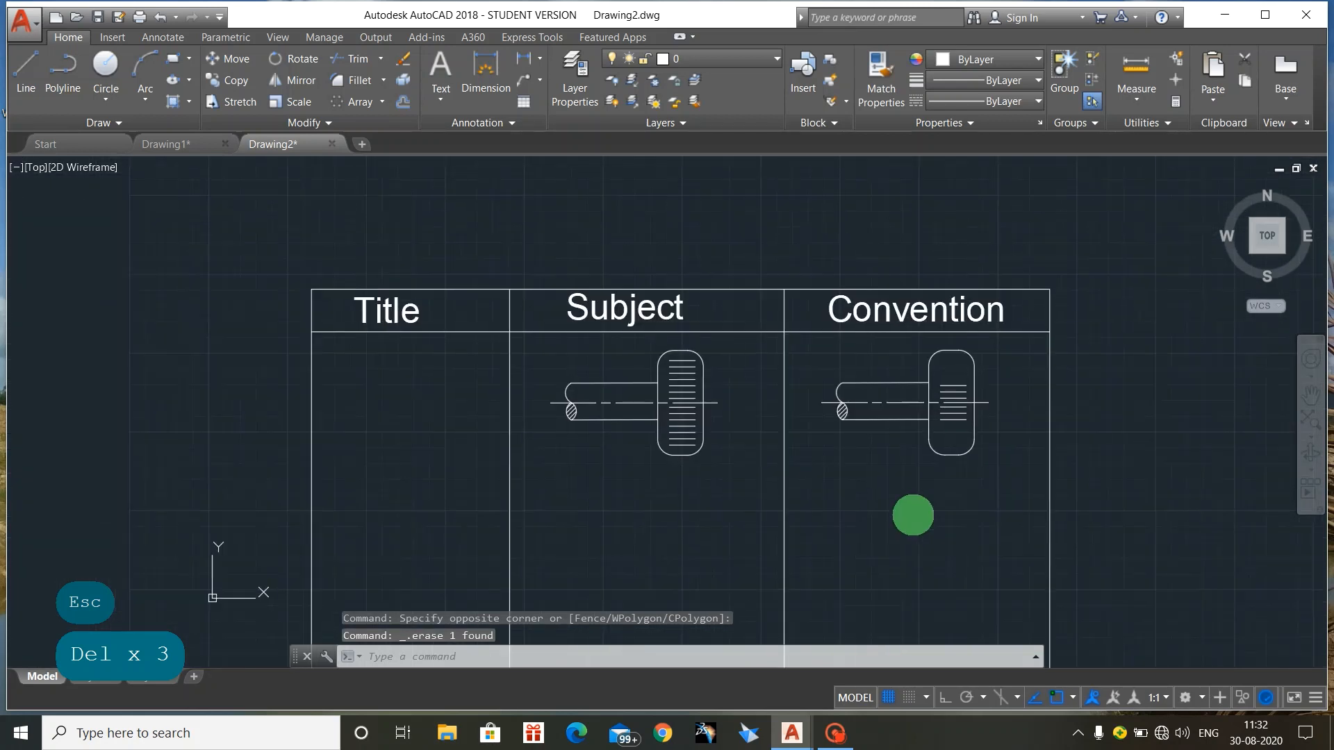
{"action": "left_click", "coordinate": [444, 65]}
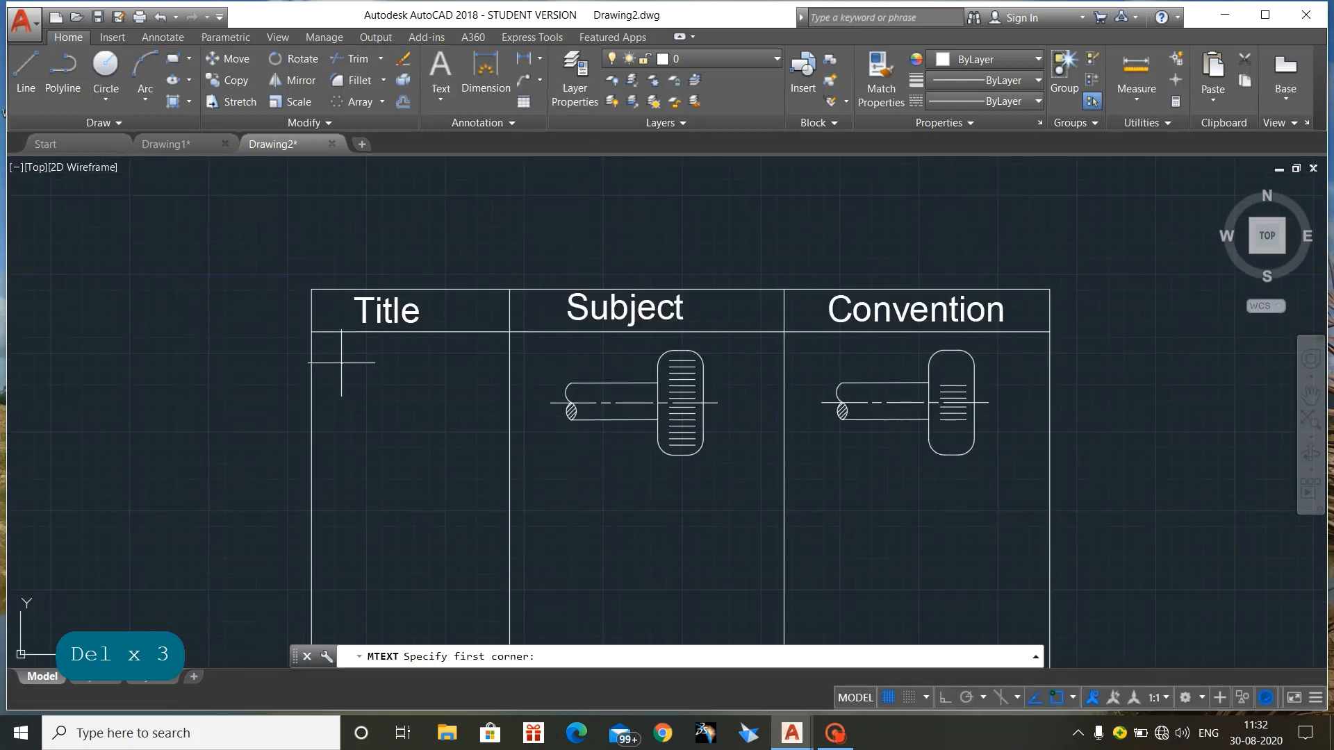
{"action": "left_click", "coordinate": [334, 351]}
{"action": "left_click", "coordinate": [454, 448]}
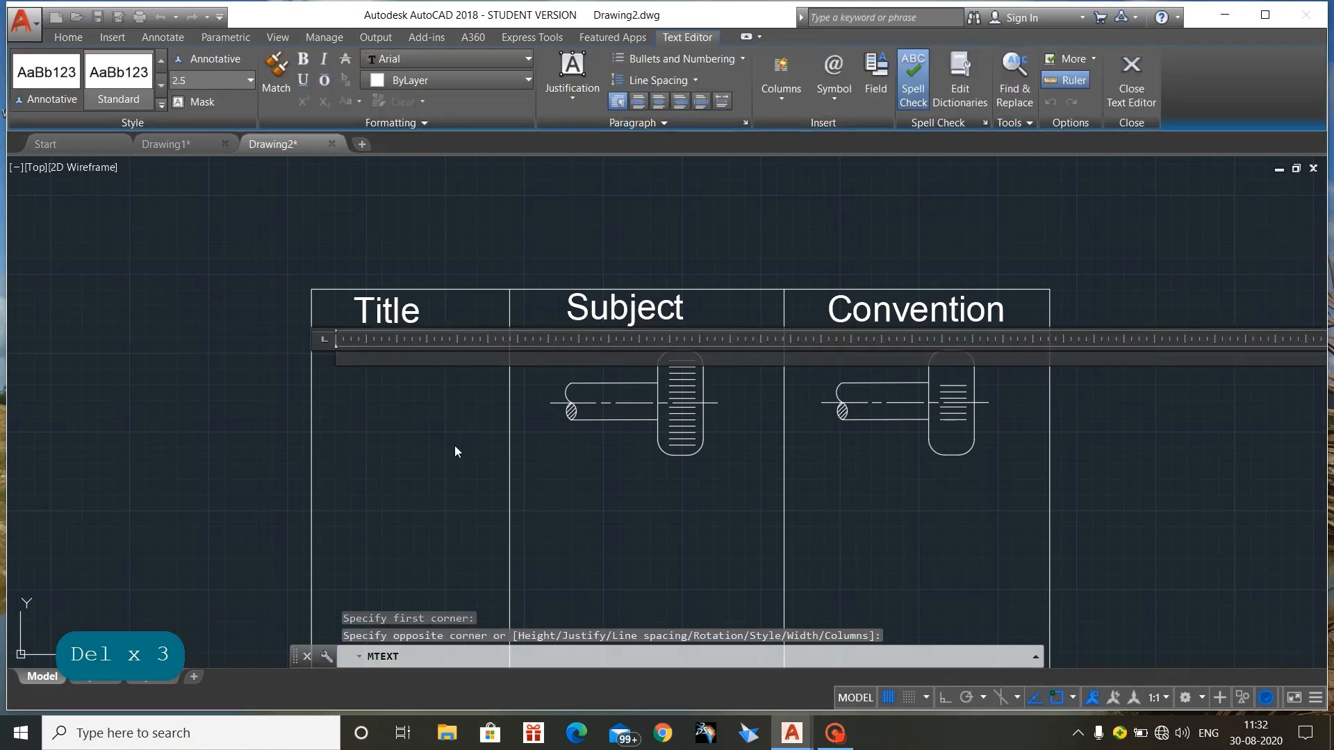
{"action": "type", "text": "Strai"}
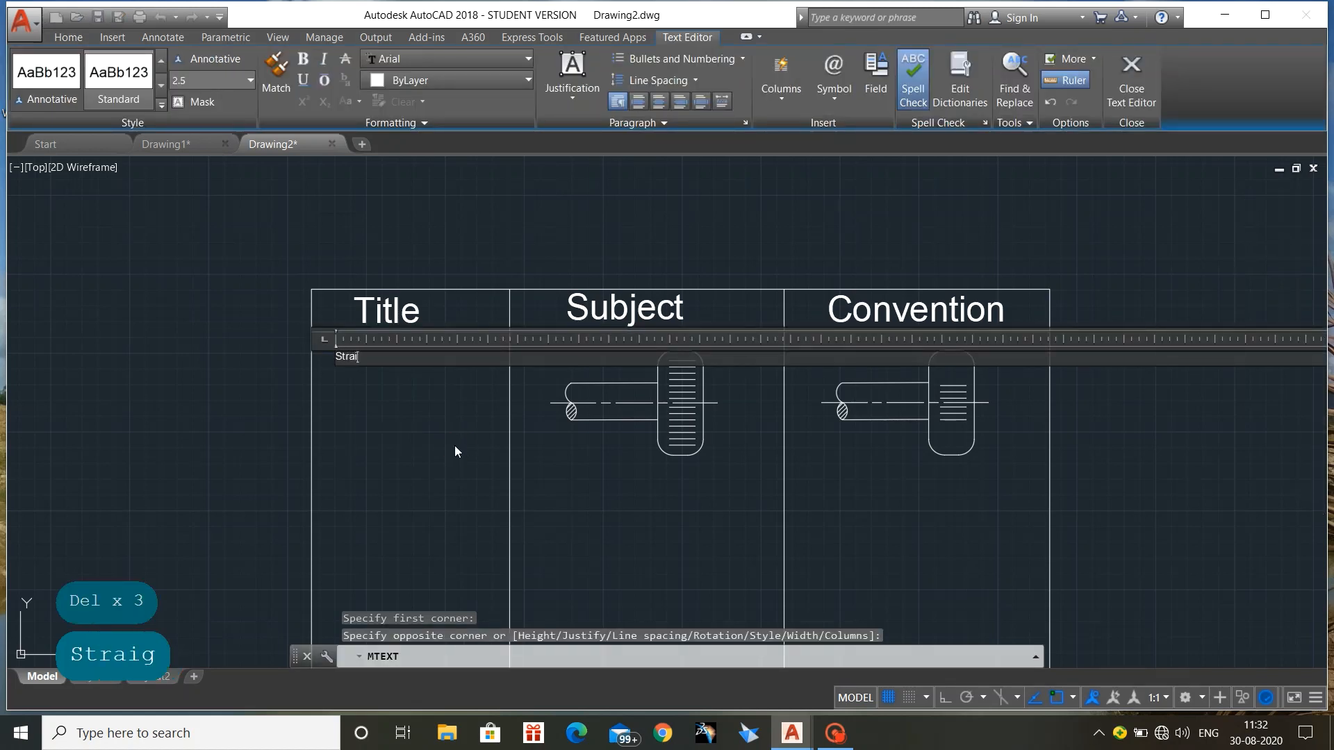
{"action": "type", "text": "ght"}
{"action": "key", "text": "Return"}
{"action": "type", "text": "knu"}
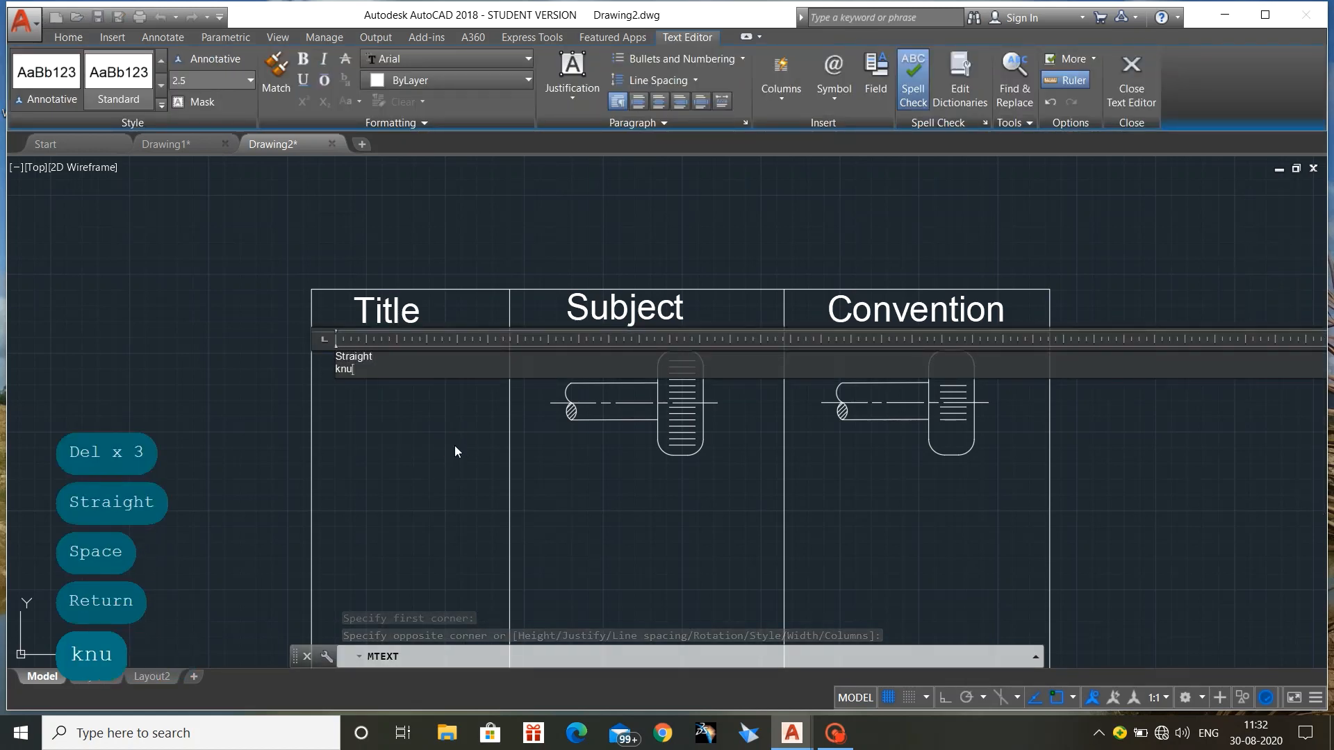
{"action": "type", "text": "rling"}
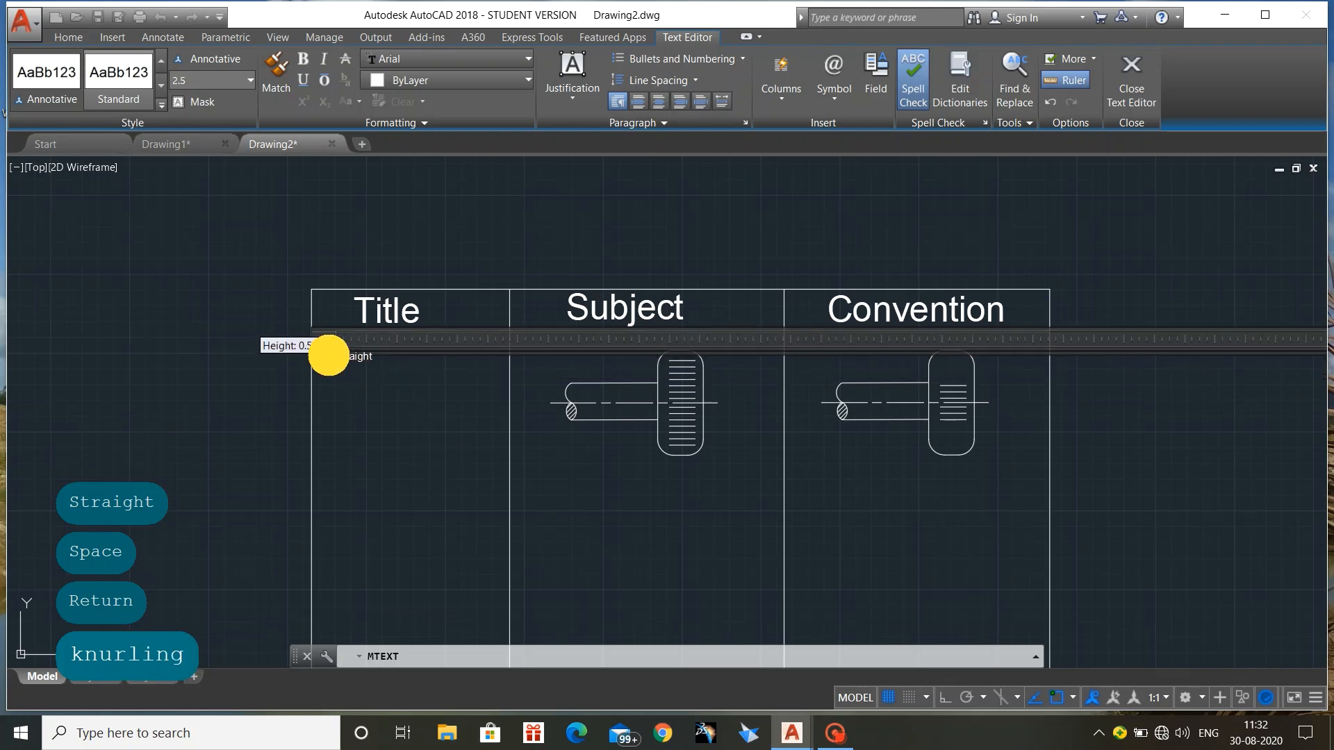
Set the text height of both words, "Straight" and "knurling", to 80 and finish the text
{"action": "left_click_drag", "start_coordinate": [375, 375], "coordinate": [328, 355]}
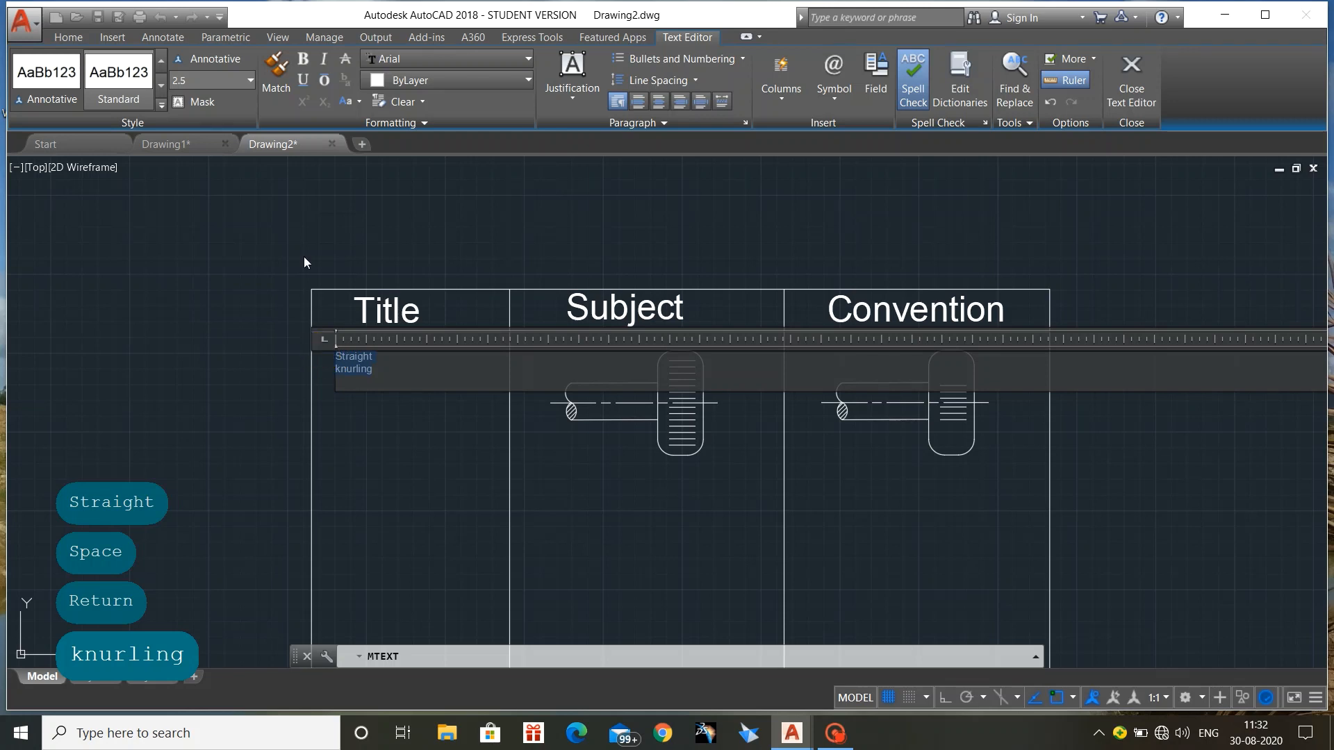
{"action": "left_click", "coordinate": [193, 81]}
{"action": "type", "text": "80"}
{"action": "key", "text": "Return"}
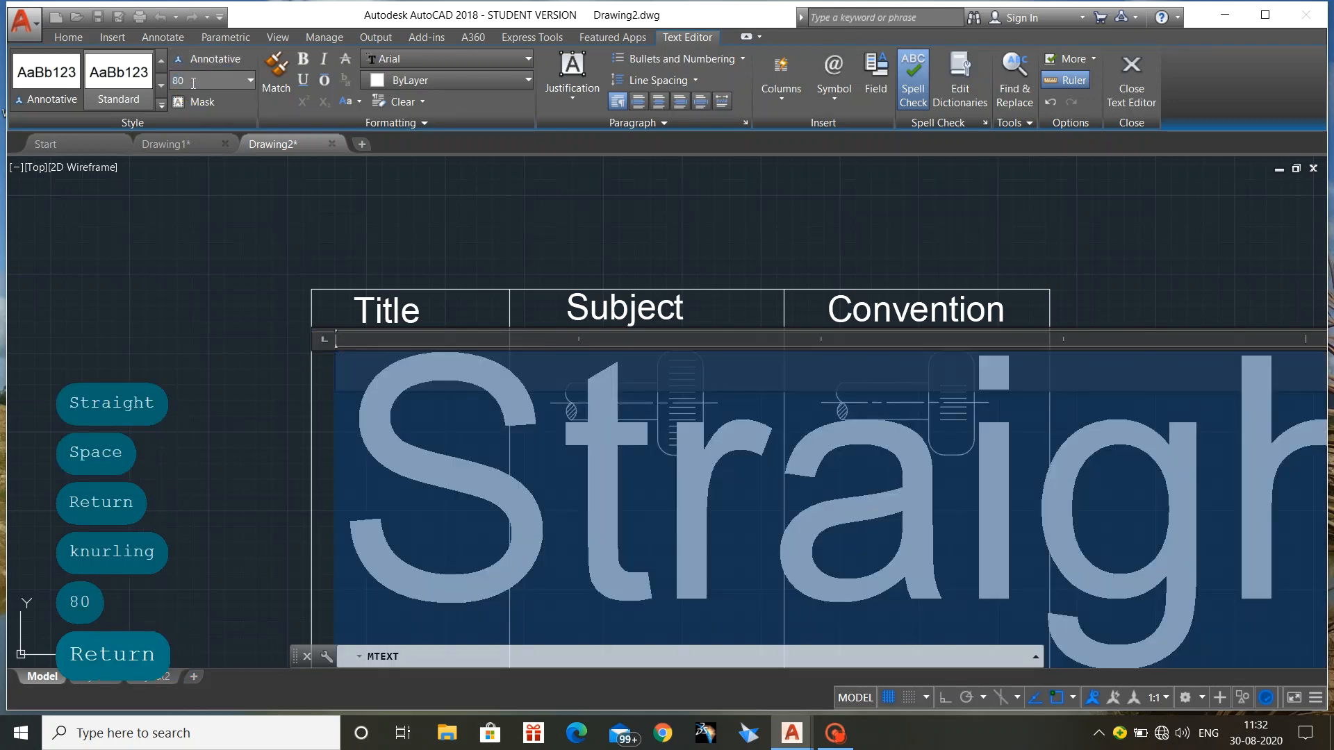
{"action": "key", "text": "Escape"}
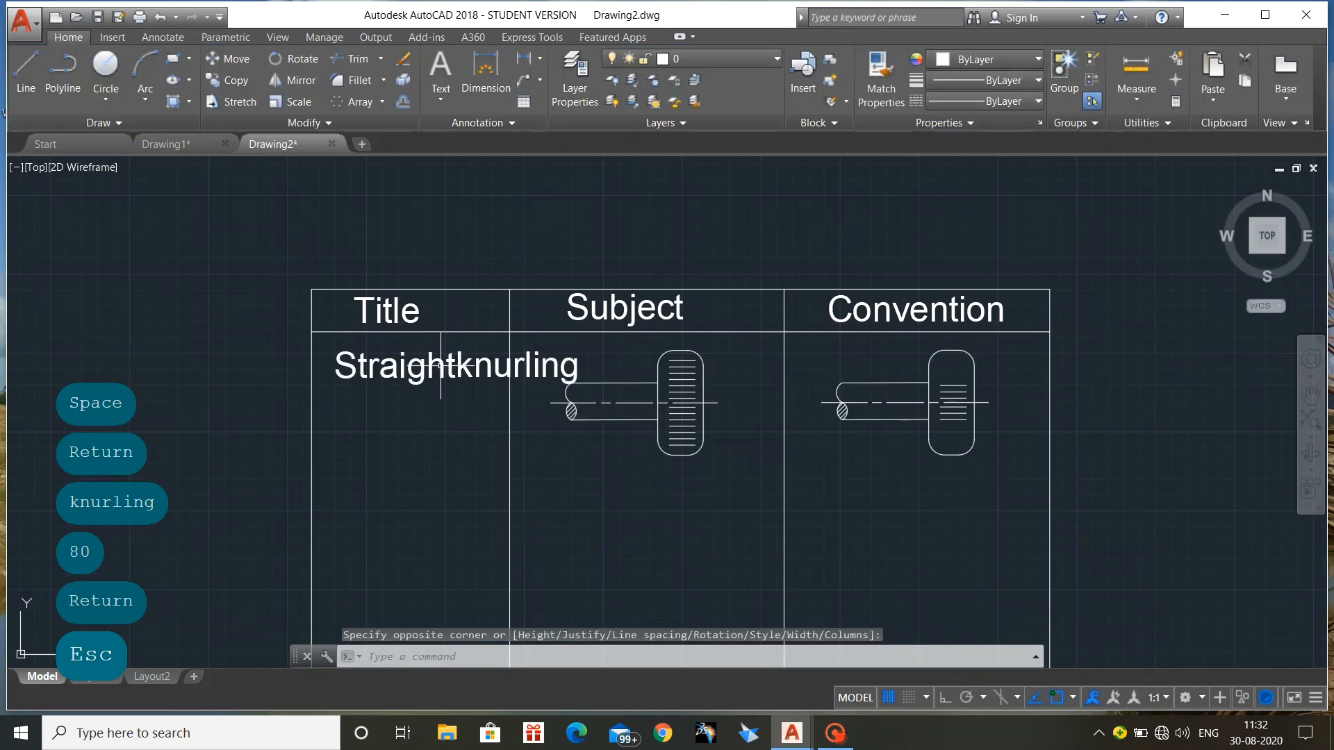
Try to move "knurling" onto a line below "Straight" by adding a line break in the text
{"action": "double_click", "coordinate": [452, 360]}
{"action": "key", "text": "Return"}
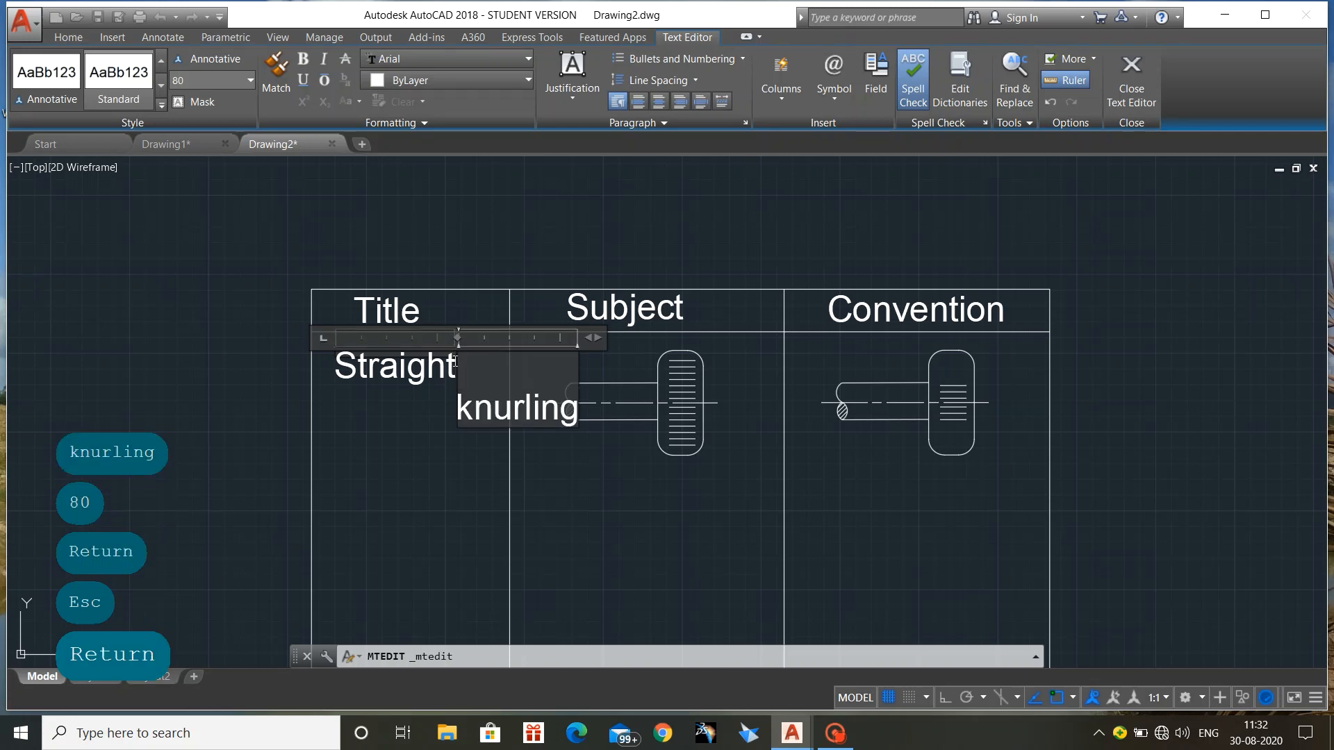
{"action": "key", "text": "BackSpace"}
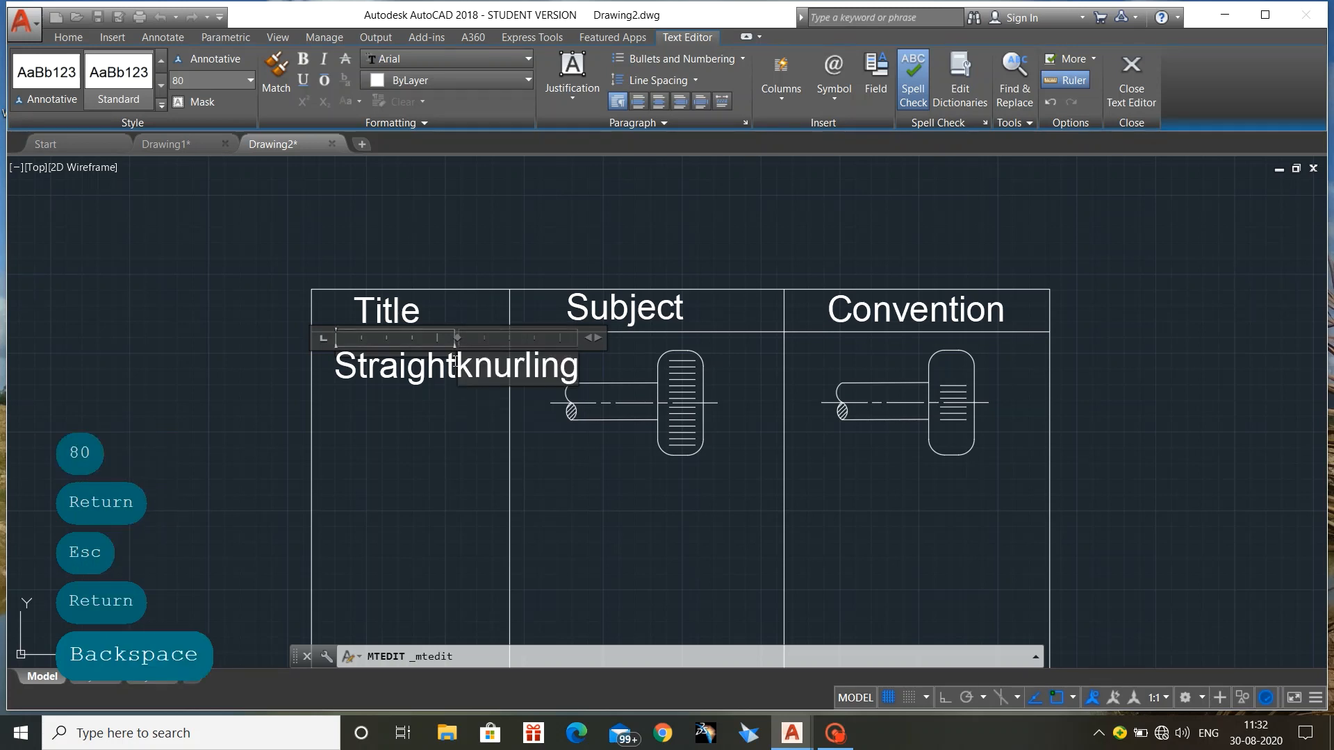
{"action": "key", "text": "Return"}
{"action": "key", "text": "BackSpace"}
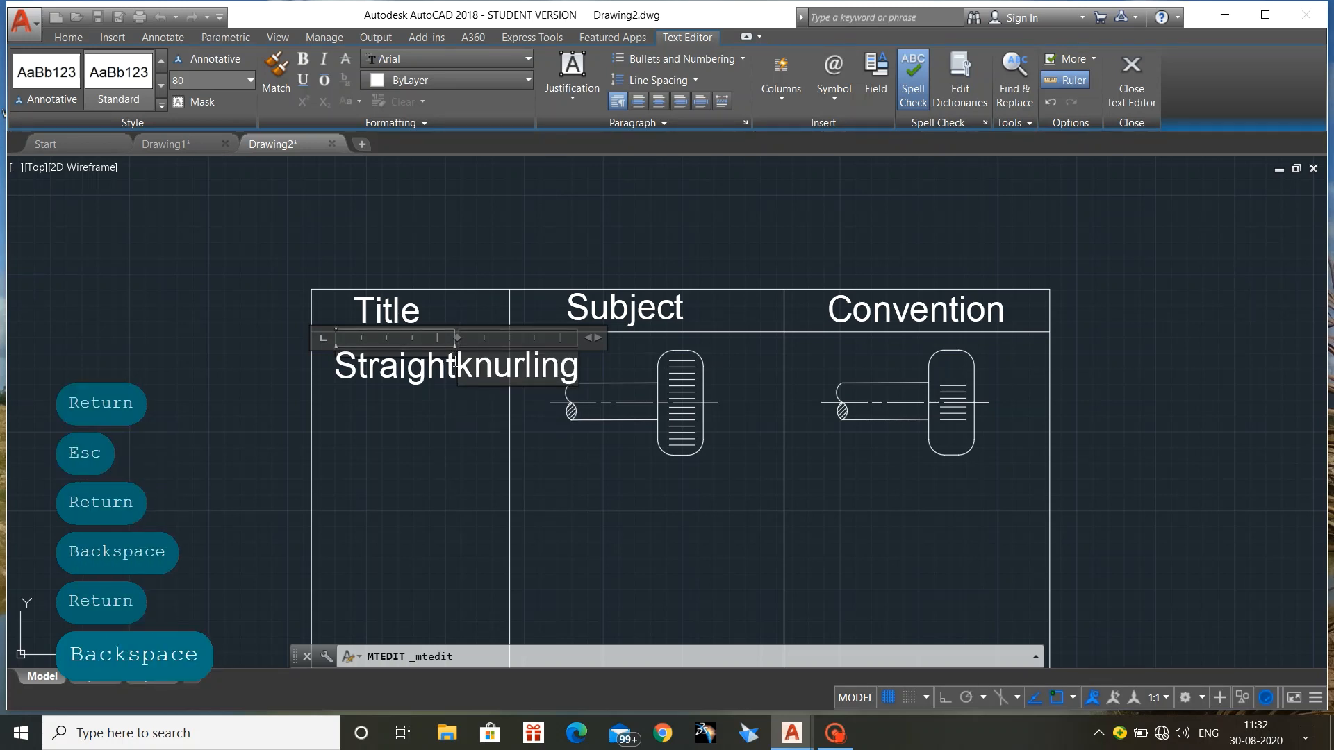
Undo the line-break edits and the whole "Straight knurling" text in the cell below Title
{"action": "key", "text": "ctrl+z"}
{"action": "key", "text": "ctrl+z"}
{"action": "key", "text": "ctrl+z"}
{"action": "key", "text": "ctrl+z"}
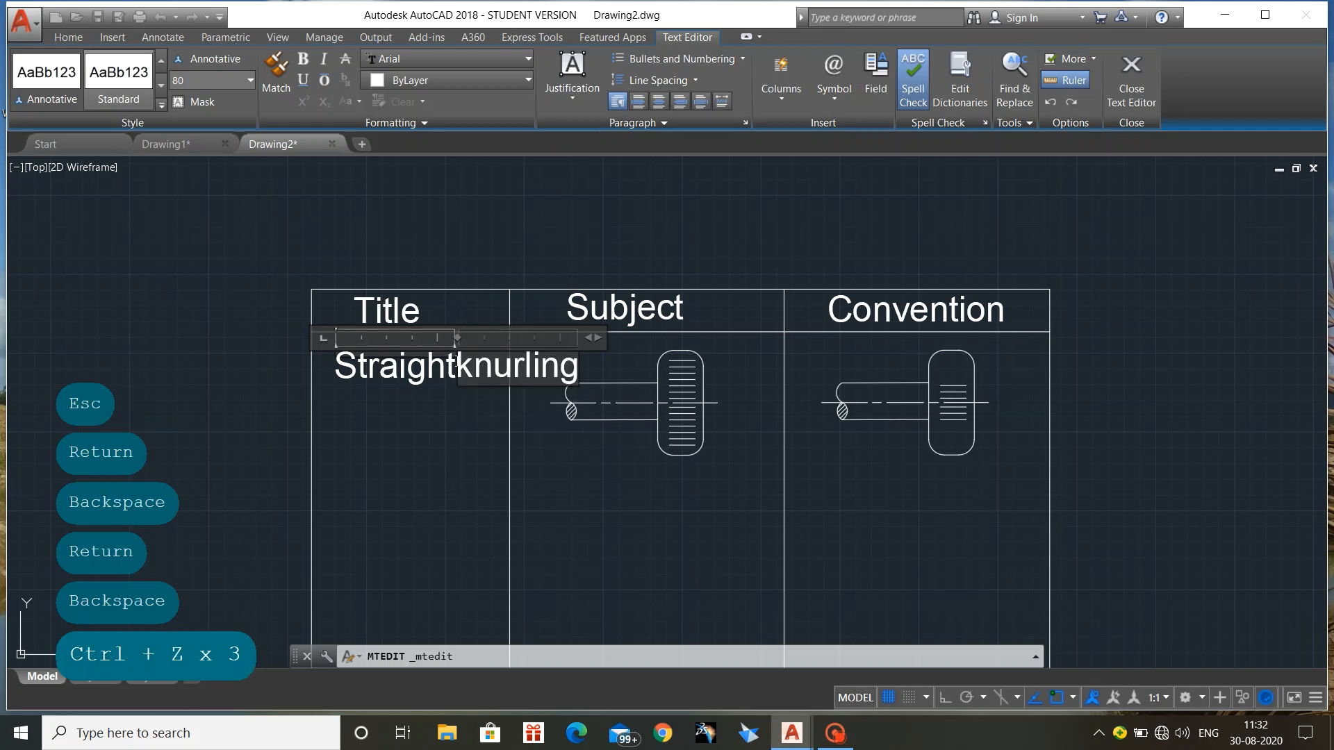
{"action": "key", "text": "Escape"}
{"action": "key", "text": "Escape"}
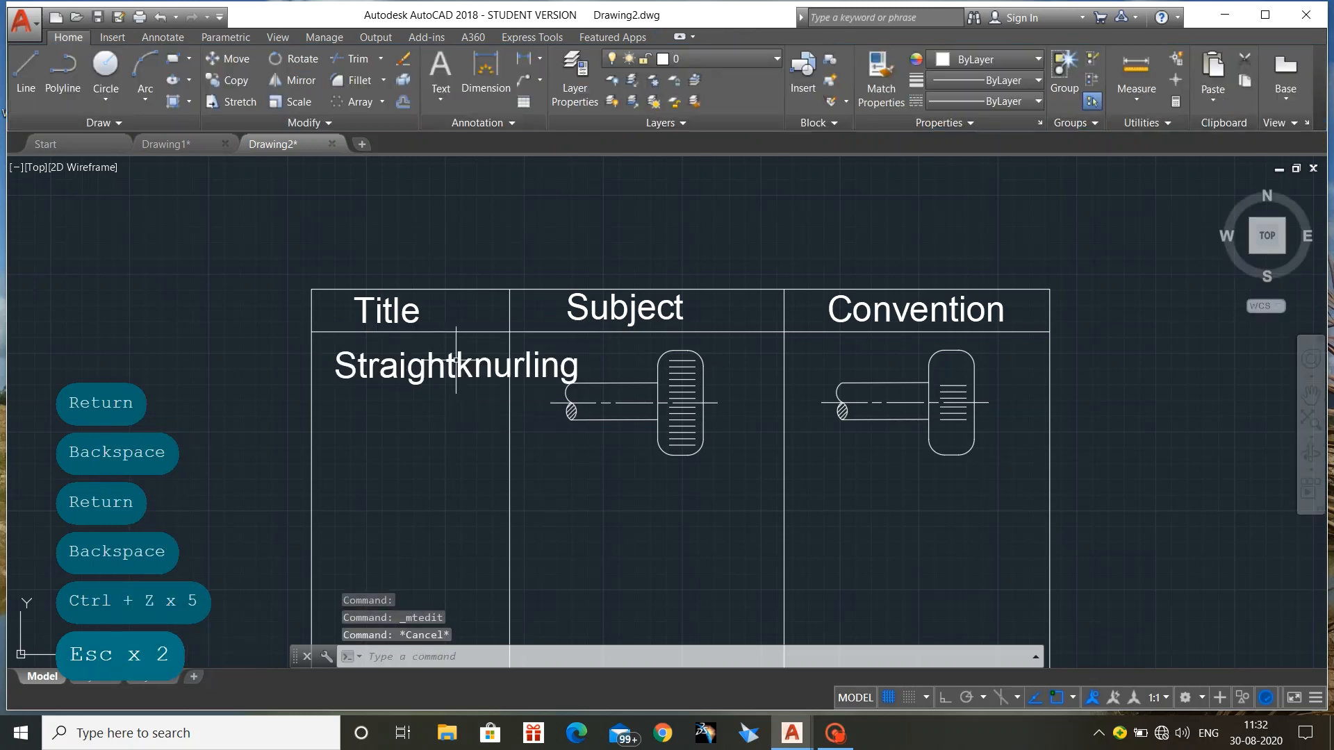
{"action": "key", "text": "ctrl+z"}
{"action": "key", "text": "ctrl+z"}
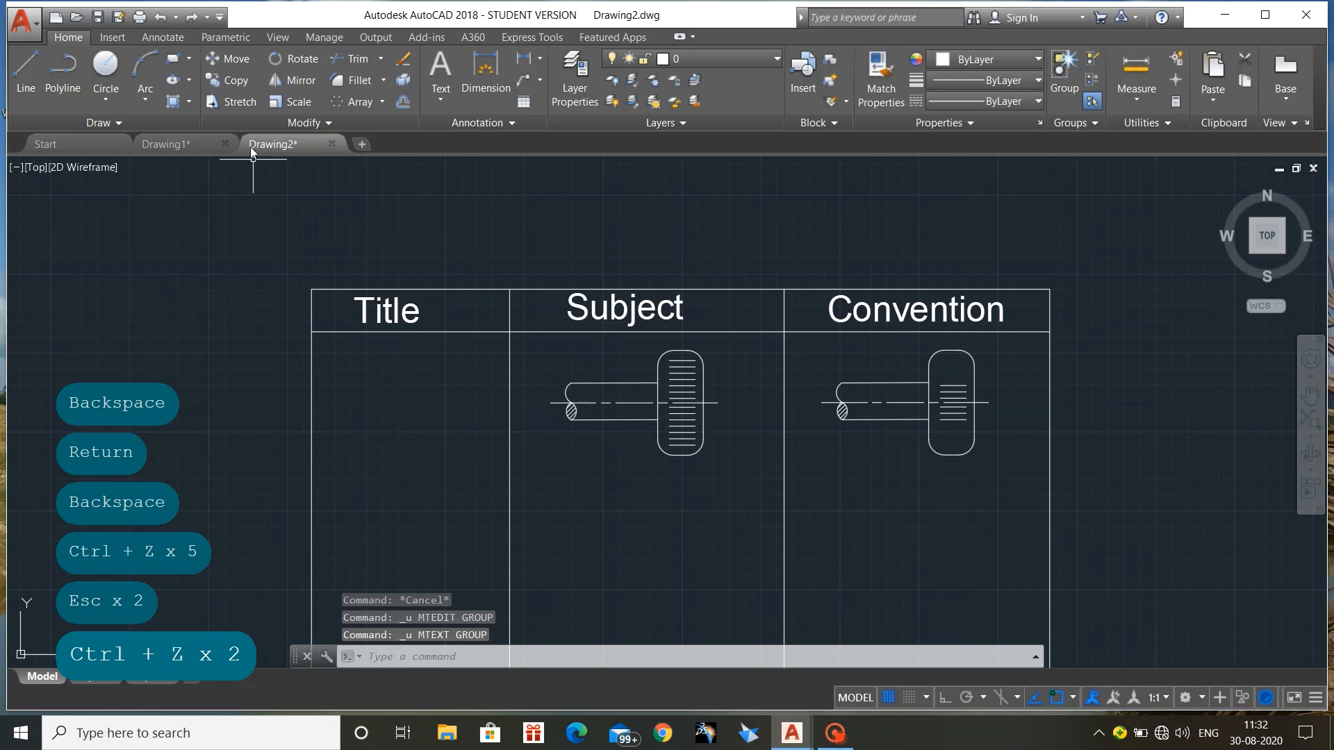
Create the multiline text "Straight" and "knurling" on two separate lines in the first column below the Title header
{"action": "left_click", "coordinate": [442, 70]}
{"action": "left_click", "coordinate": [330, 343]}
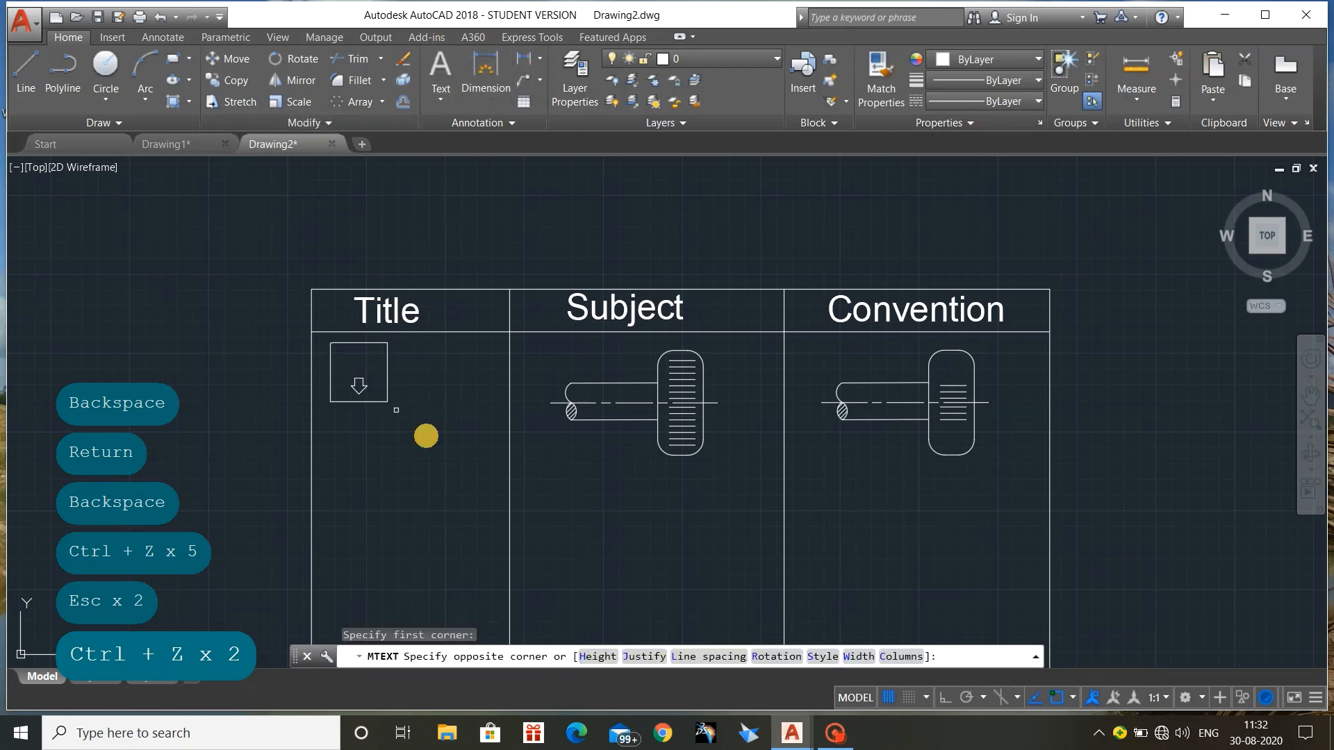
{"action": "left_click", "coordinate": [475, 435]}
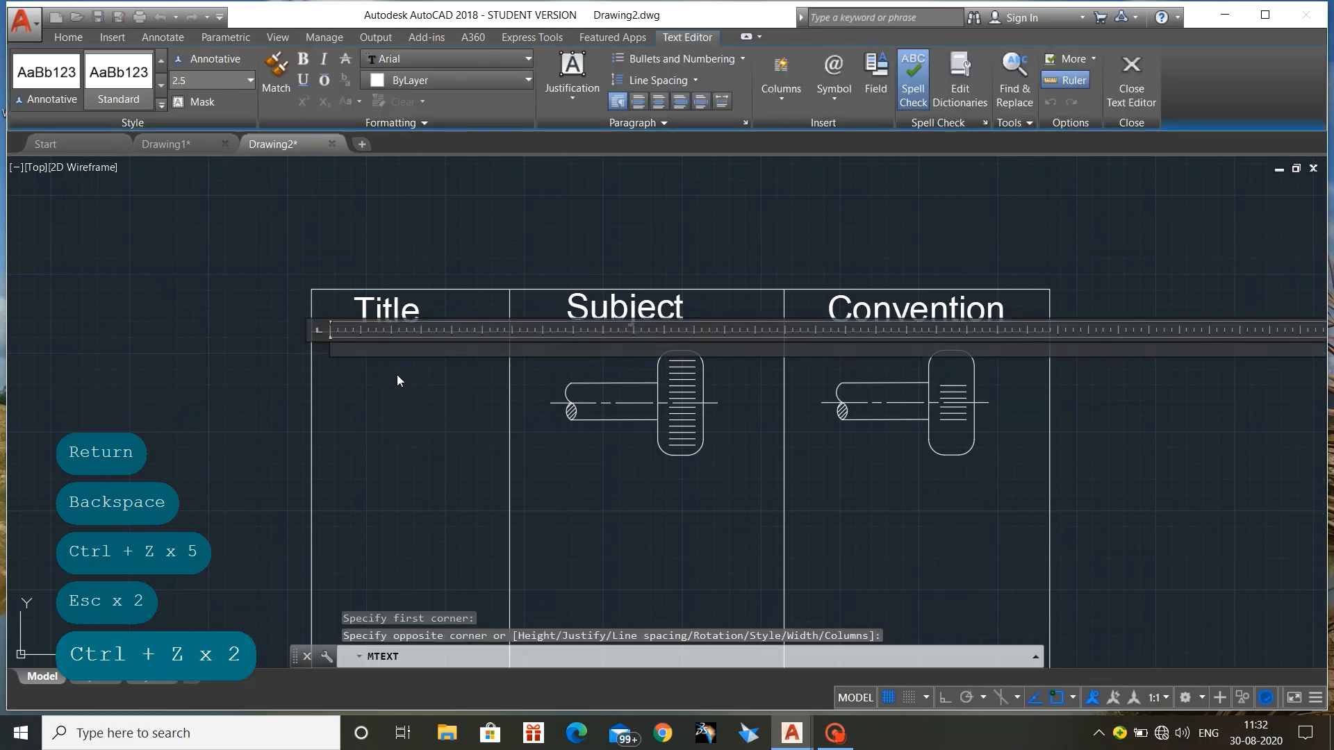
{"action": "type", "text": "Strai"}
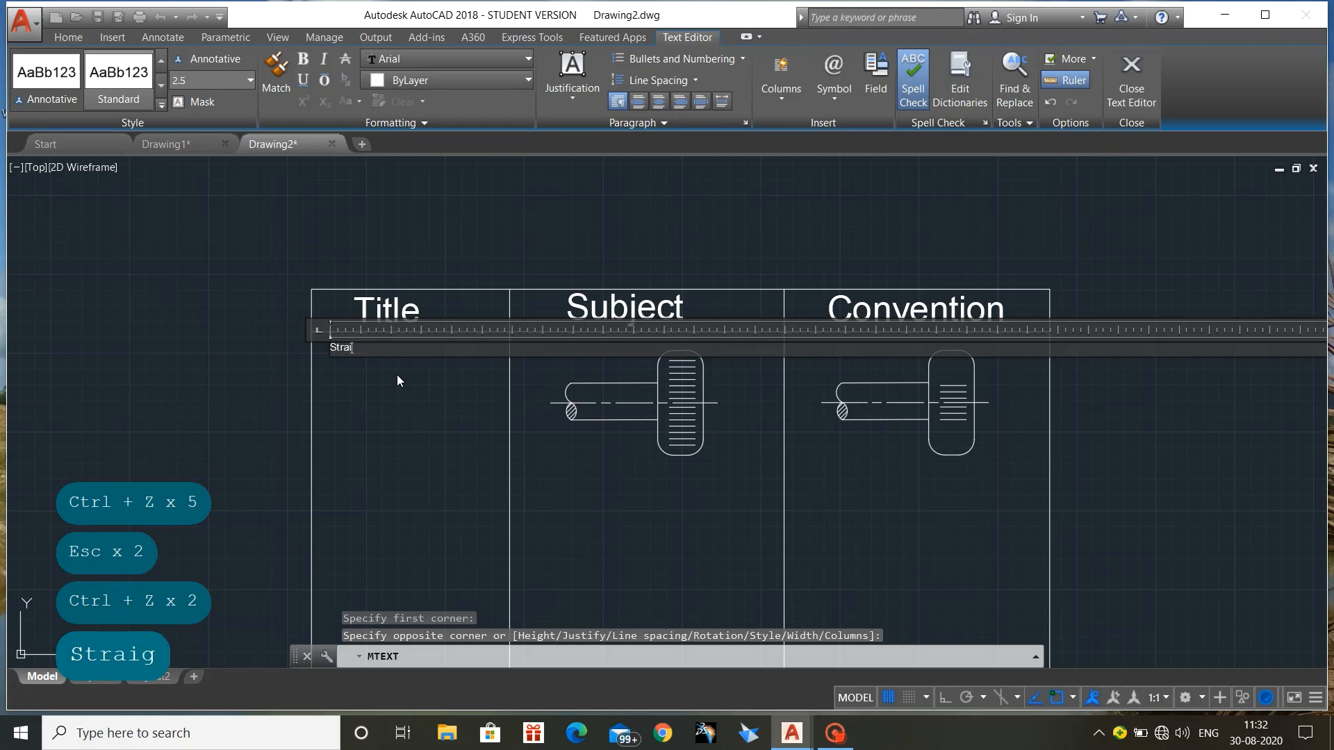
{"action": "type", "text": "ght"}
{"action": "type", "text": "k"}
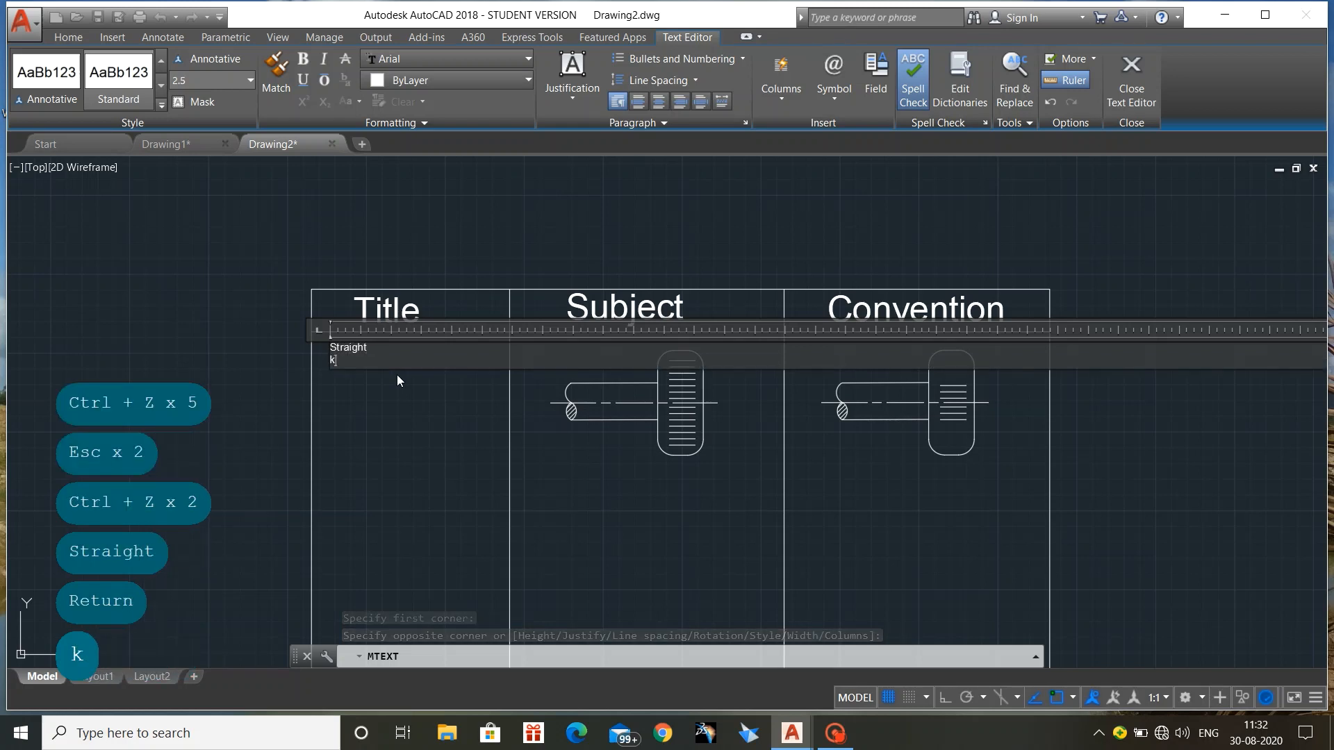
{"action": "type", "text": "nurling"}
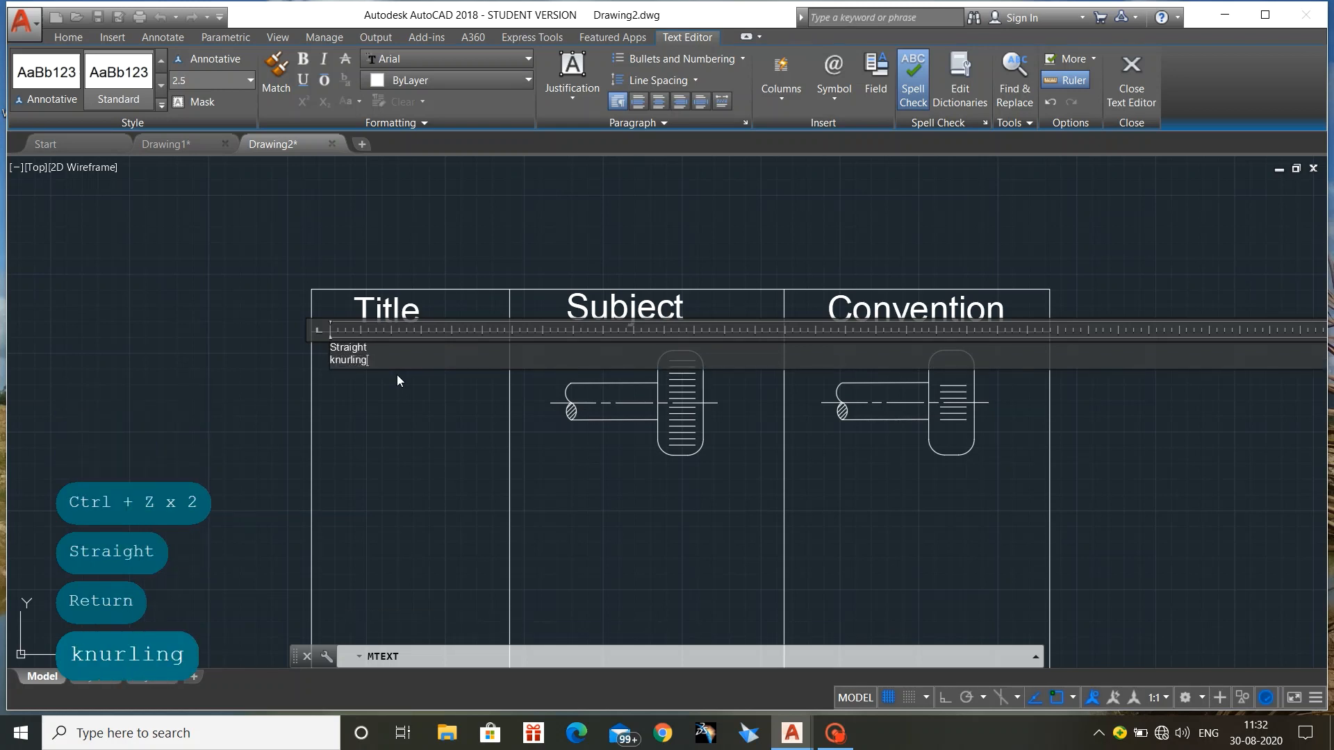
Set the text height of the two-line "Straight knurling" entry to 80 and finish the text
{"action": "left_click_drag", "start_coordinate": [370, 367], "coordinate": [324, 349]}
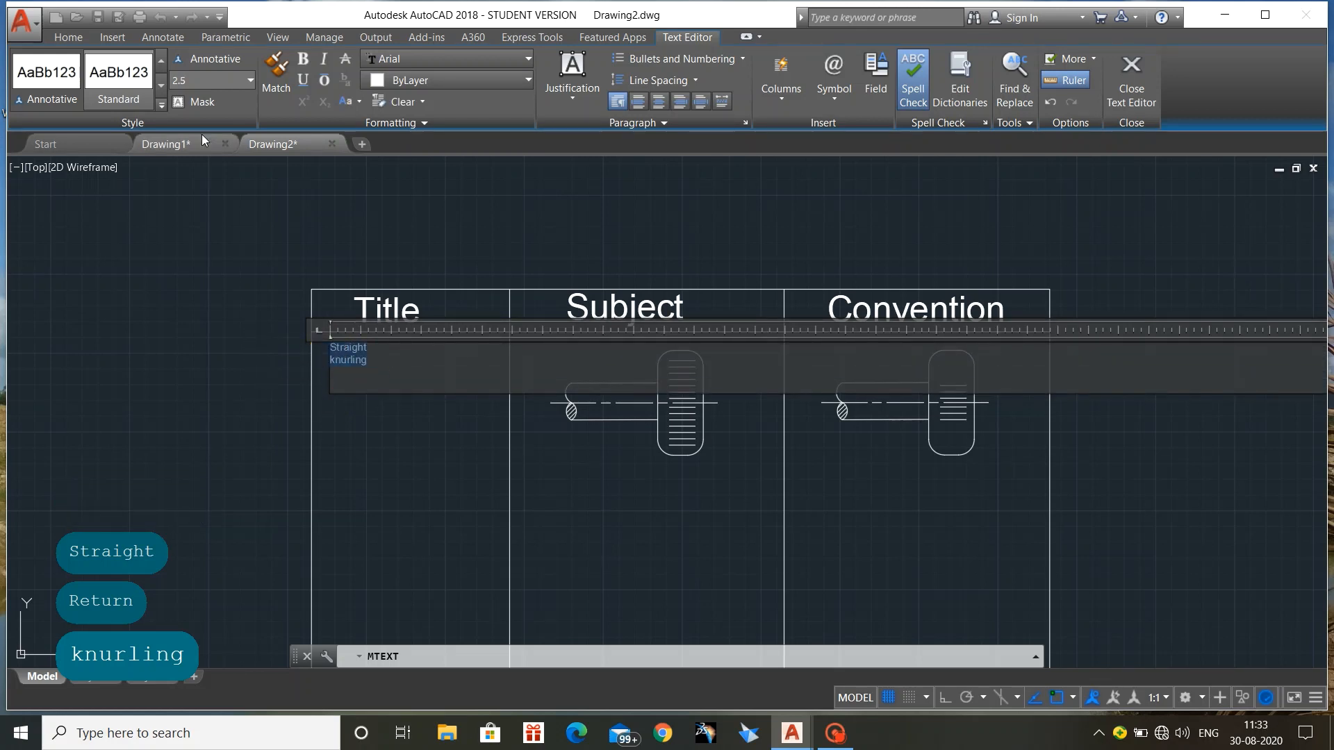
{"action": "left_click", "coordinate": [211, 78]}
{"action": "type", "text": "80"}
{"action": "key", "text": "Return"}
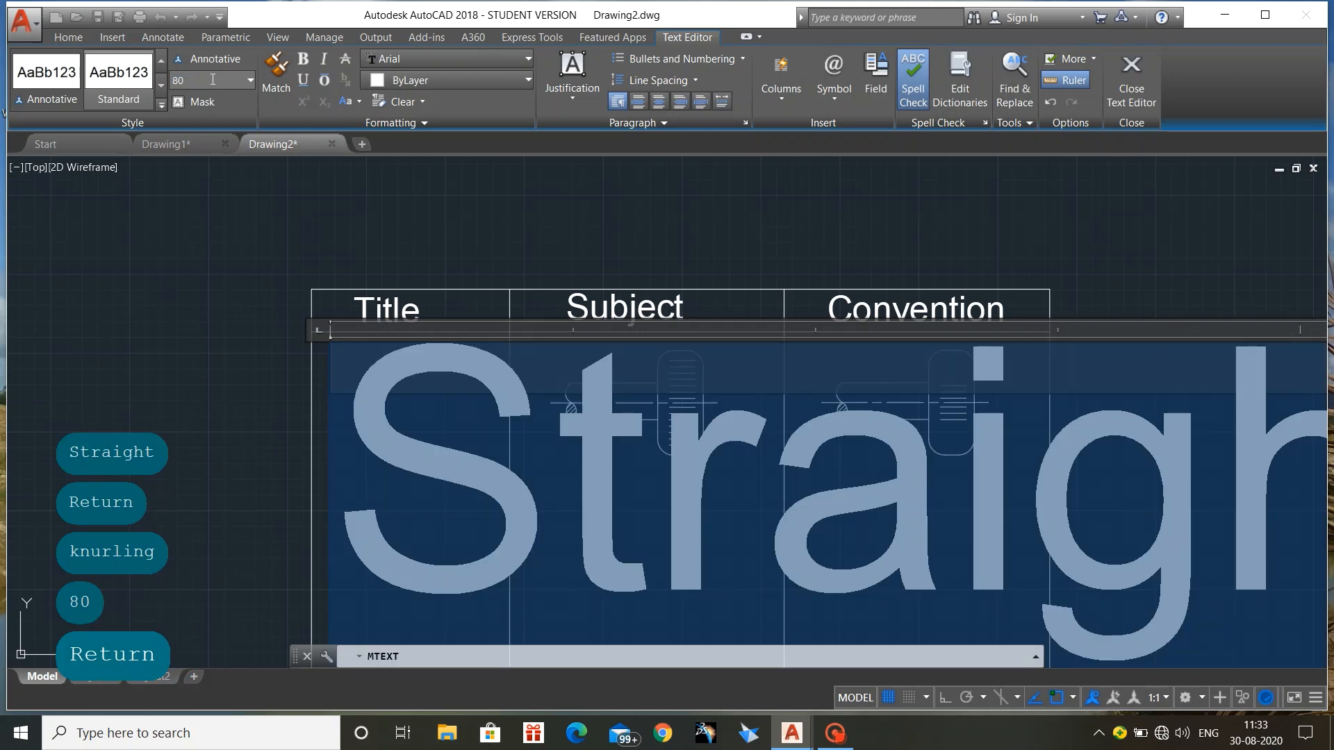
{"action": "key", "text": "Escape"}
Try to place "knurling" below "Straight" with line breaks and by narrowing the text columns, then undo the column change
{"action": "left_click", "coordinate": [471, 354]}
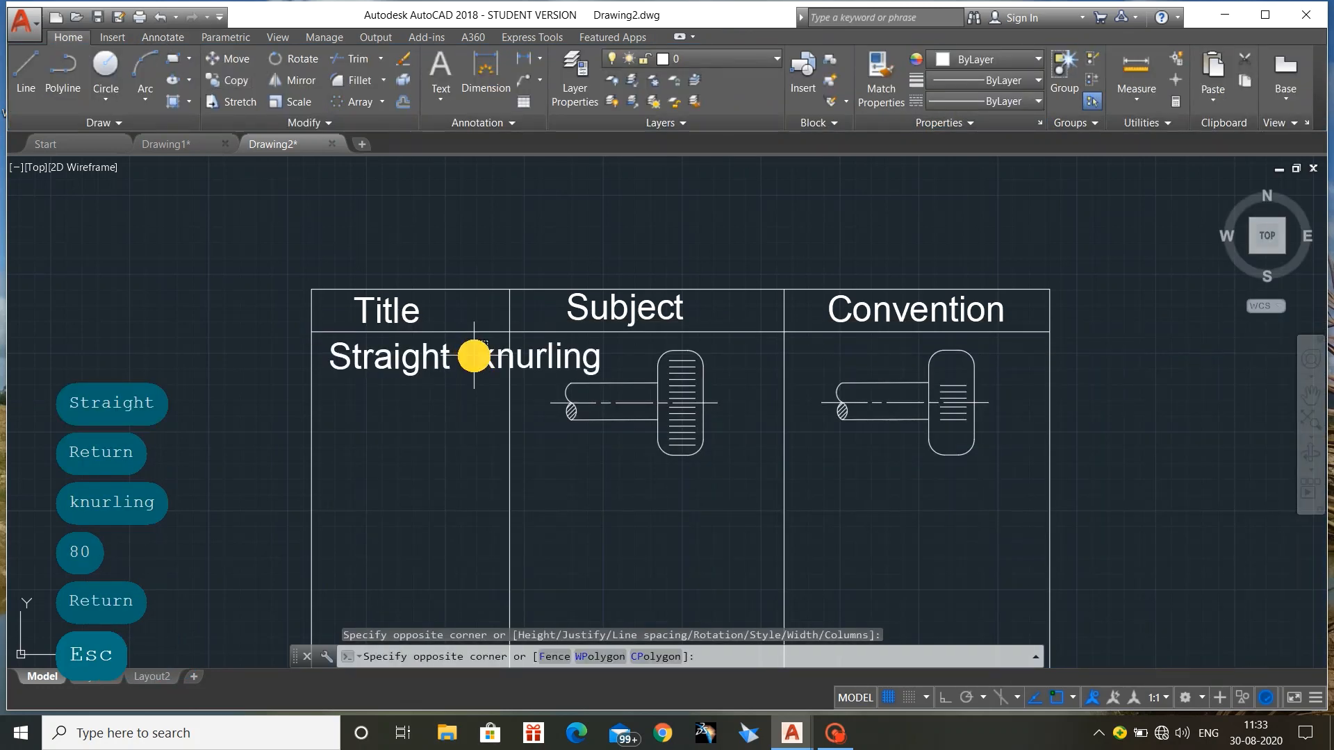
{"action": "left_click", "coordinate": [487, 353]}
{"action": "double_click", "coordinate": [490, 351]}
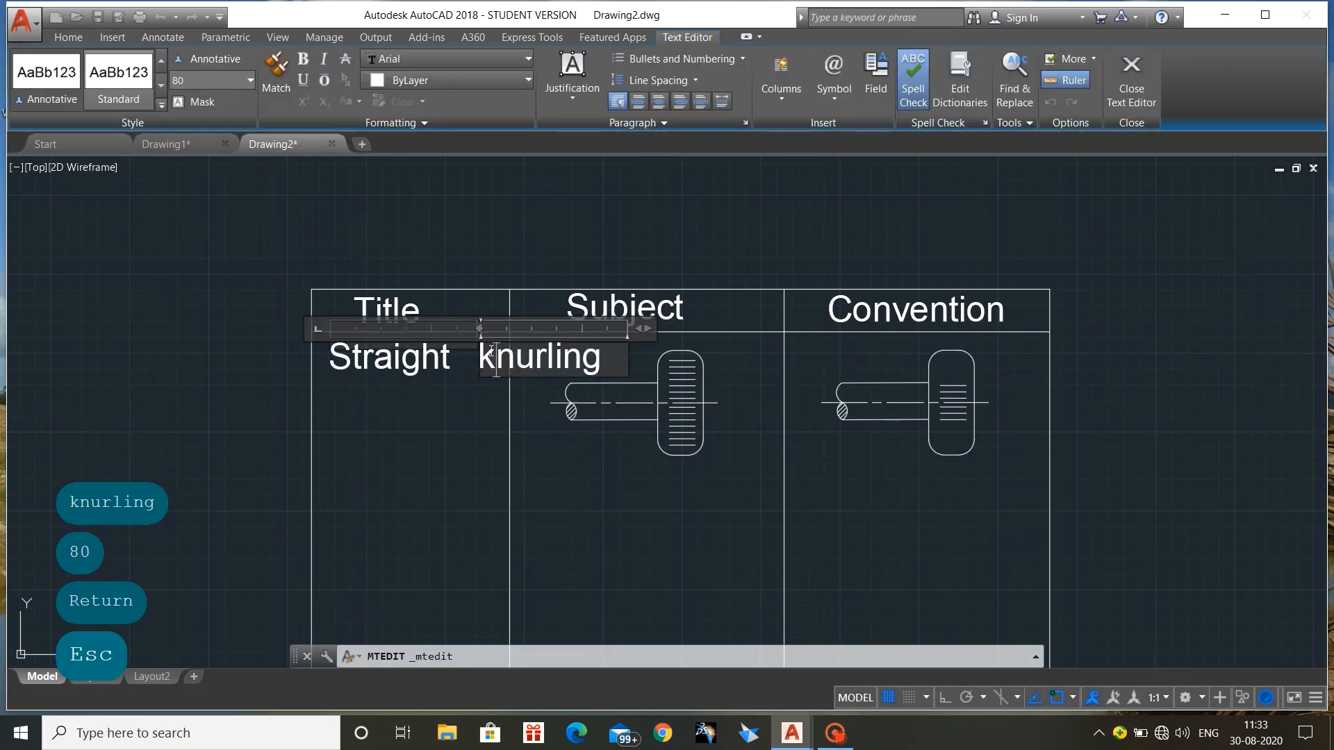
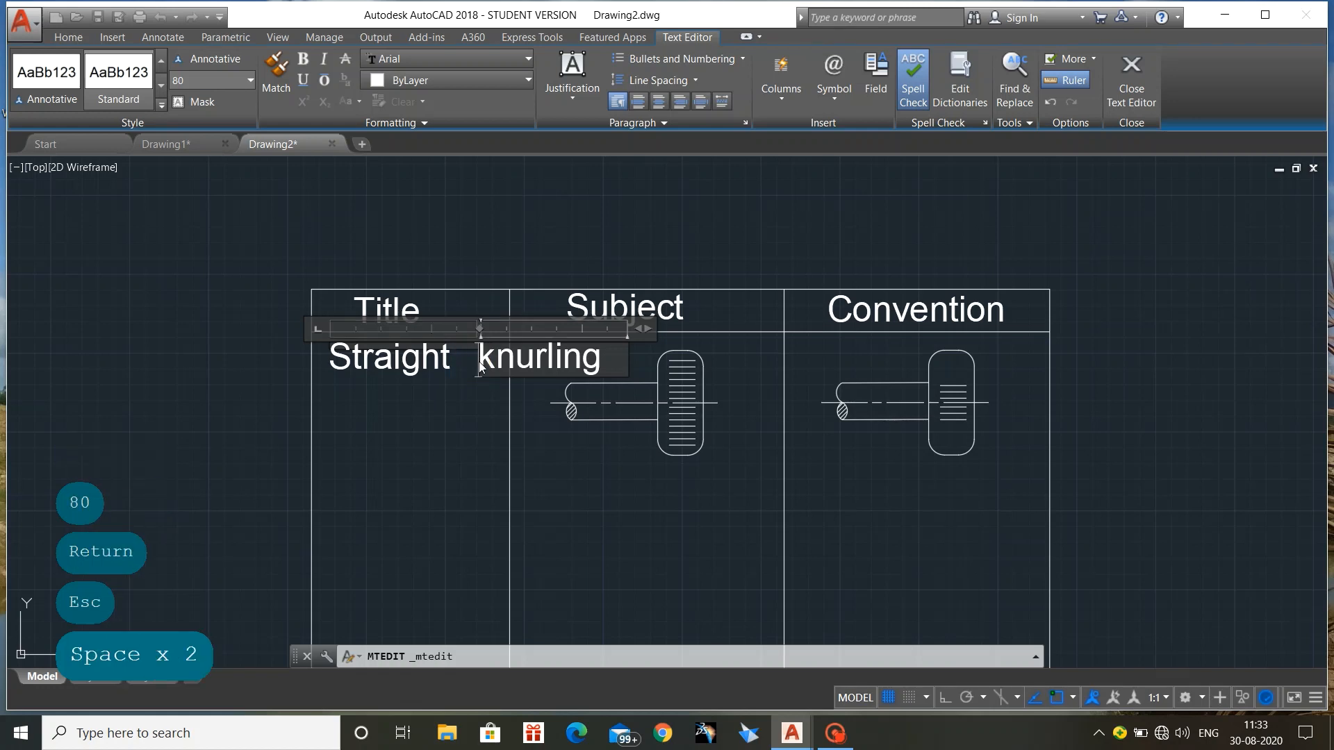
{"action": "key", "text": "Return"}
{"action": "key", "text": "Return"}
{"action": "key", "text": "Return"}
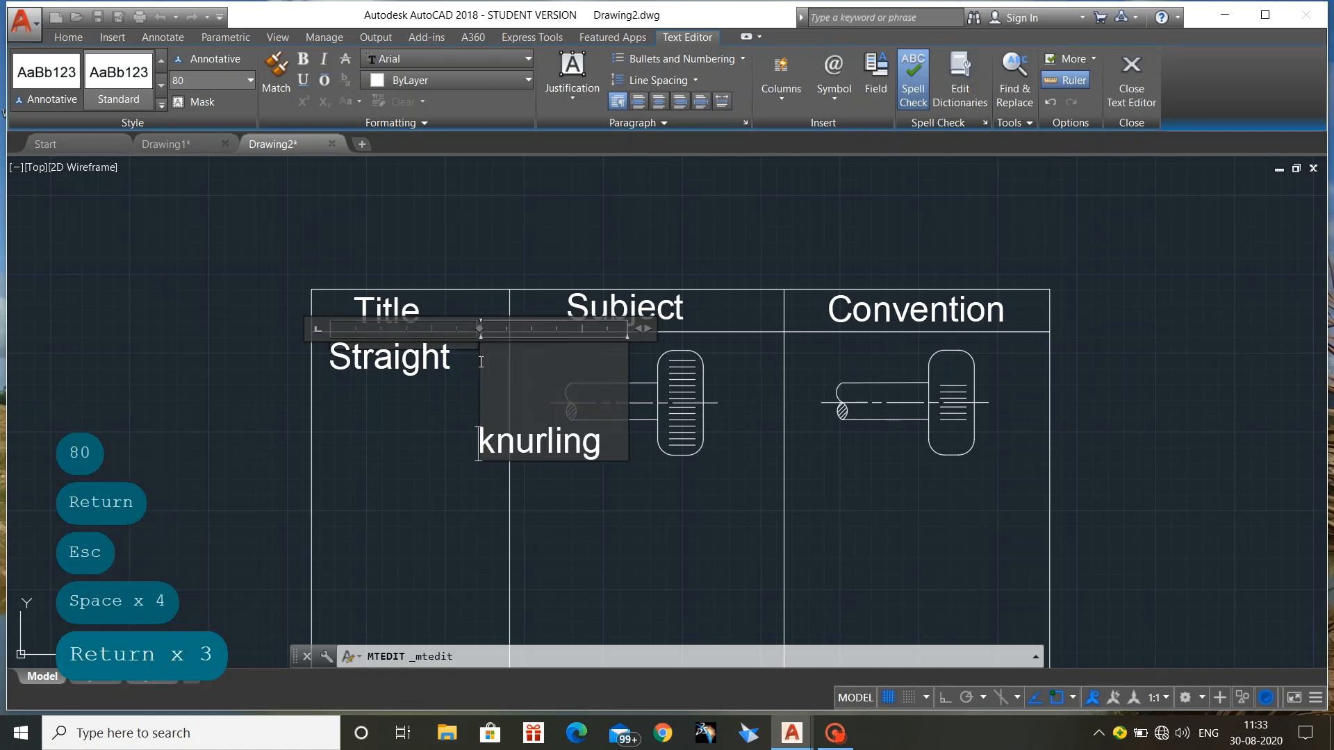
{"action": "key", "text": "BackSpace"}
{"action": "key", "text": "BackSpace"}
{"action": "key", "text": "Escape"}
{"action": "left_click", "coordinate": [480, 368]}
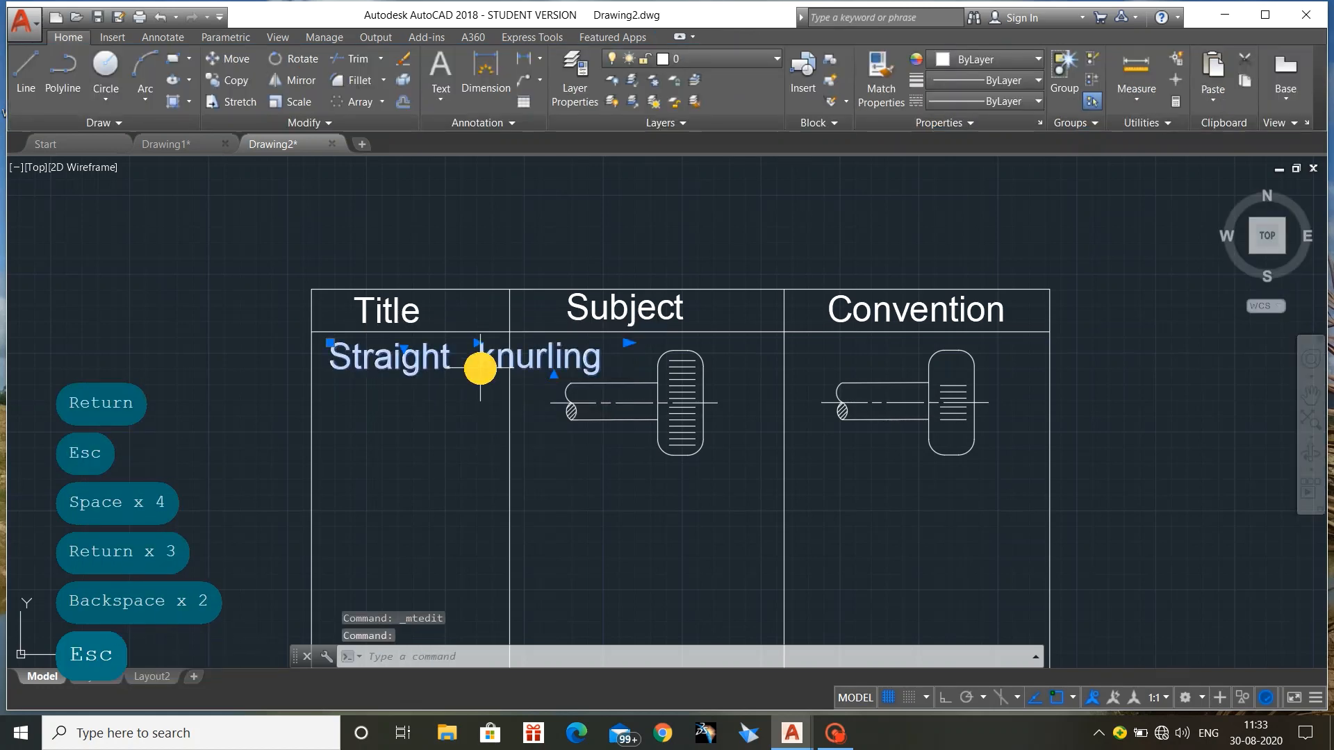
{"action": "mouse_move", "coordinate": [480, 342]}
{"action": "left_mouse_down"}
{"action": "mouse_move", "coordinate": [405, 425]}
{"action": "mouse_move", "coordinate": [421, 390]}
{"action": "mouse_move", "coordinate": [477, 346]}
{"action": "mouse_move", "coordinate": [467, 351]}
{"action": "mouse_move", "coordinate": [594, 361]}
{"action": "mouse_move", "coordinate": [477, 357]}
{"action": "left_mouse_up"}
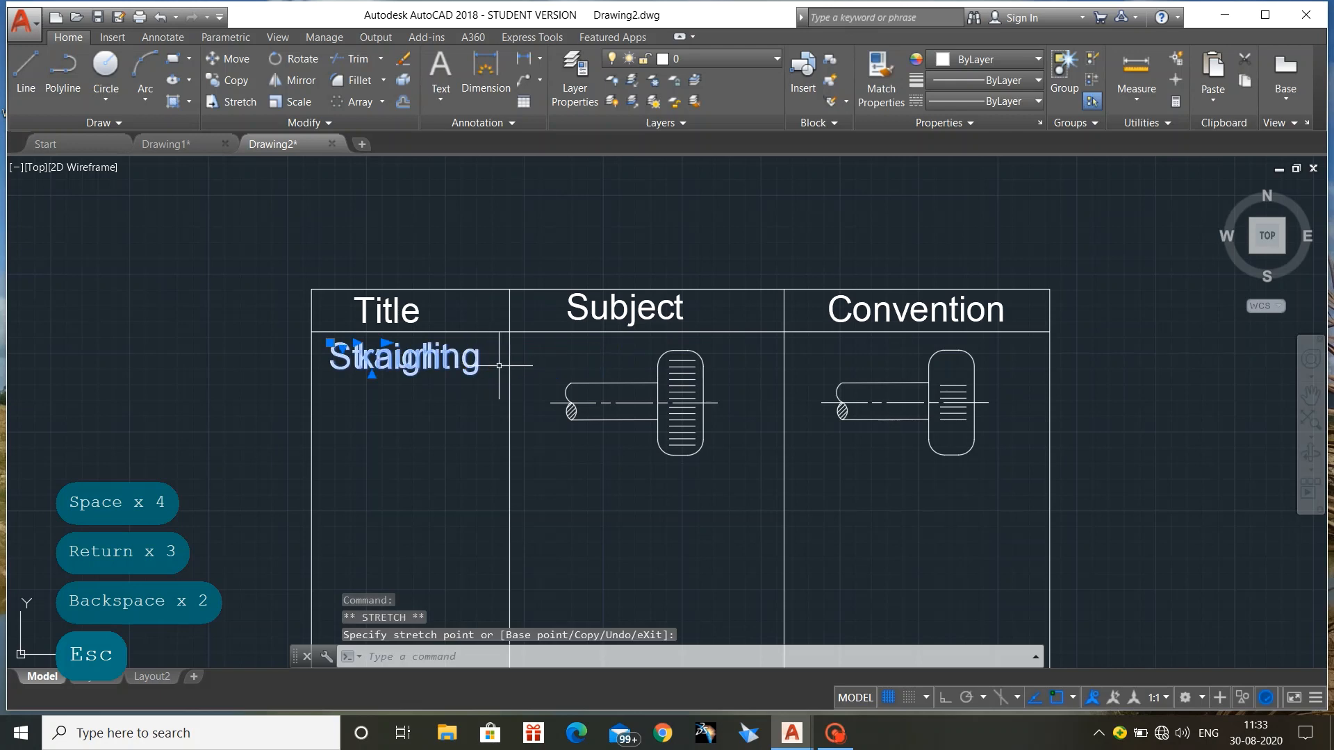
{"action": "key", "text": "ctrl+z"}
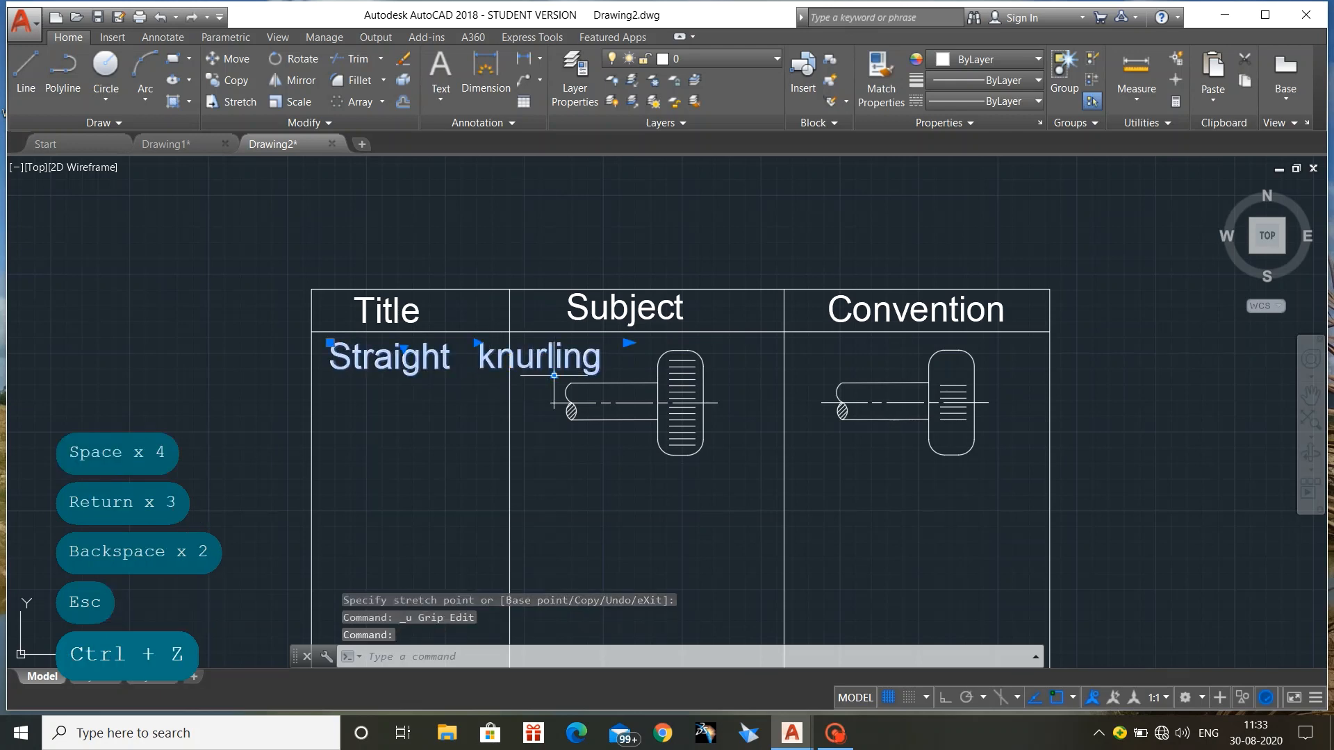
Stretch the text column holding "knurling" downward by about one line and narrow the columns slightly
{"action": "left_click", "coordinate": [554, 375]}
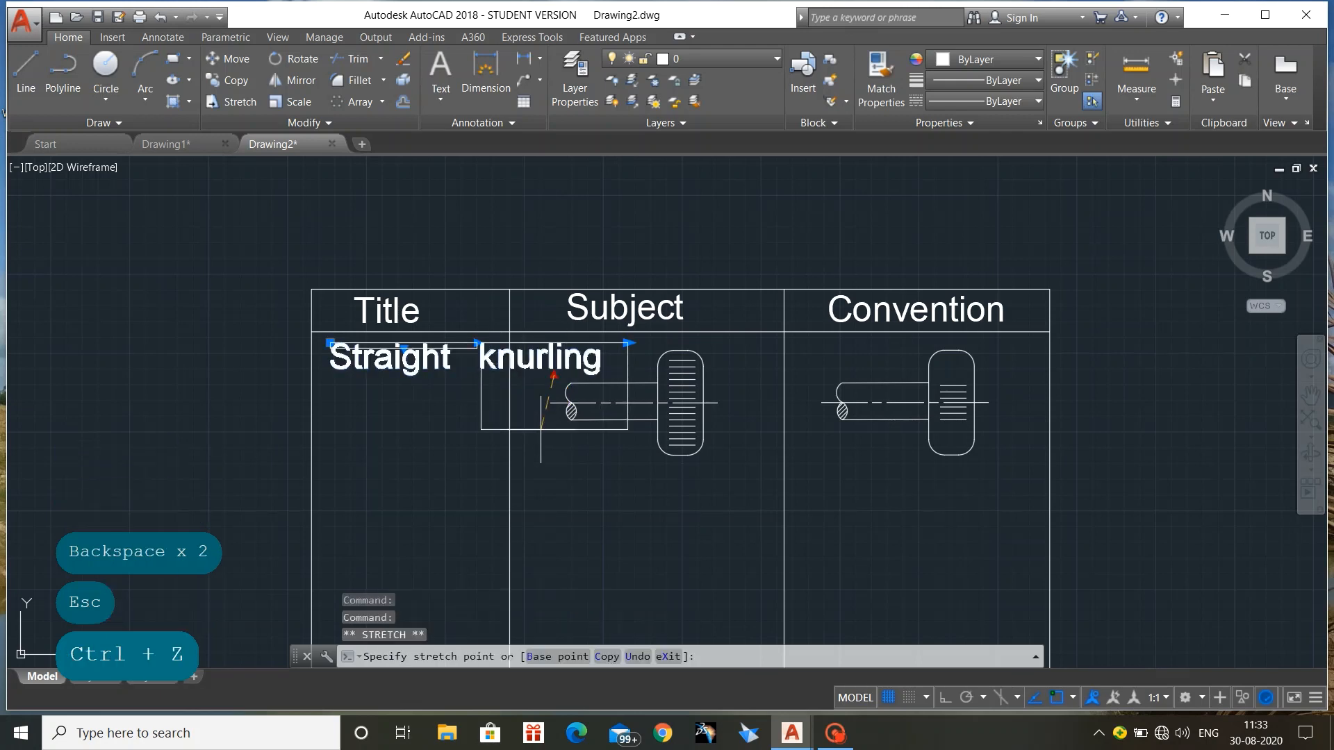
{"action": "left_click", "coordinate": [544, 424]}
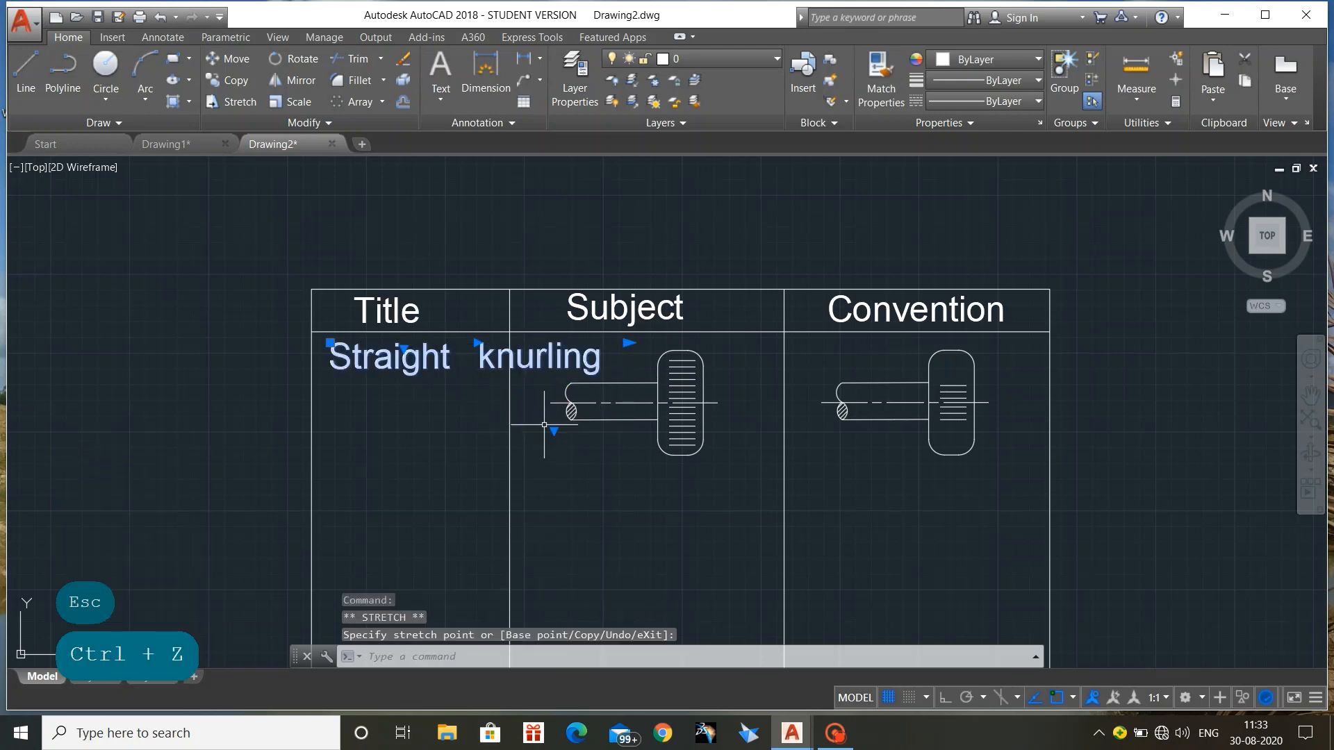
{"action": "left_click", "coordinate": [627, 342]}
{"action": "key", "text": "Escape"}
{"action": "key", "text": "Escape"}
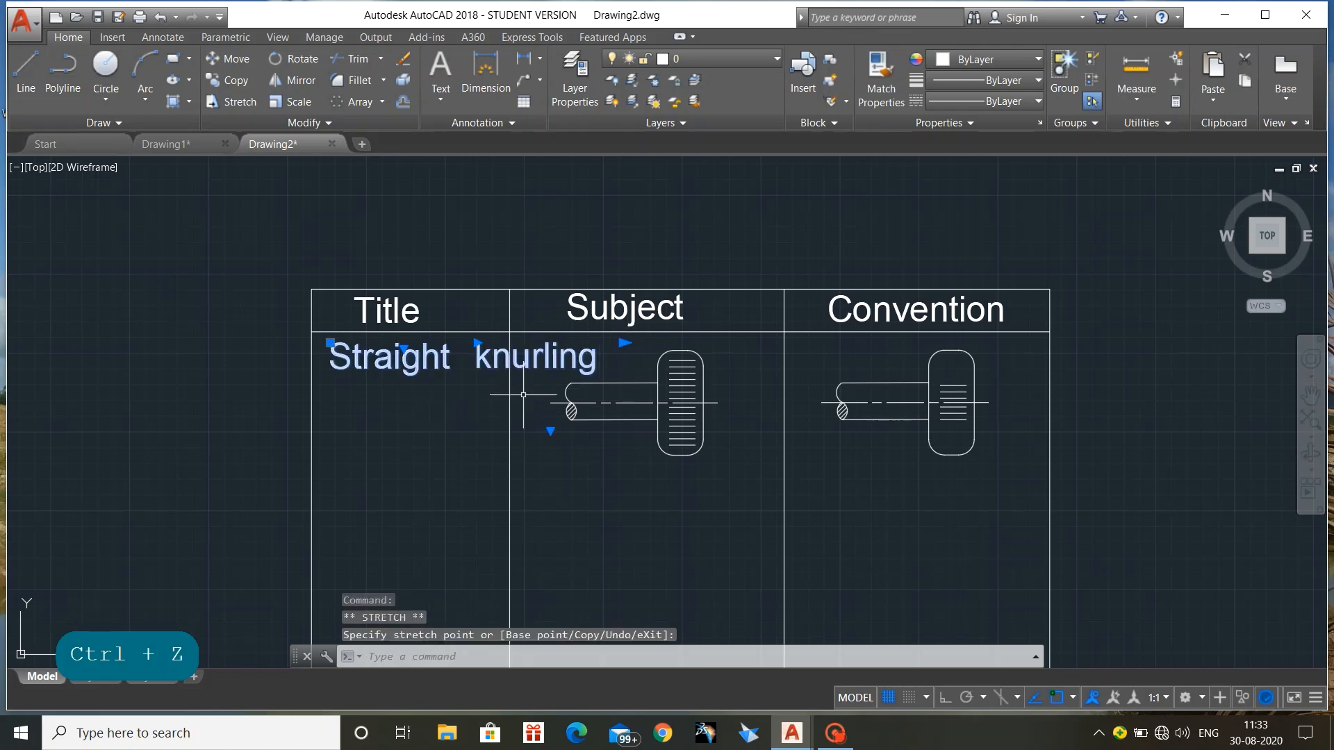
Insert one line break before "knurling" in its text column and finish the text edit
{"action": "double_click", "coordinate": [493, 350]}
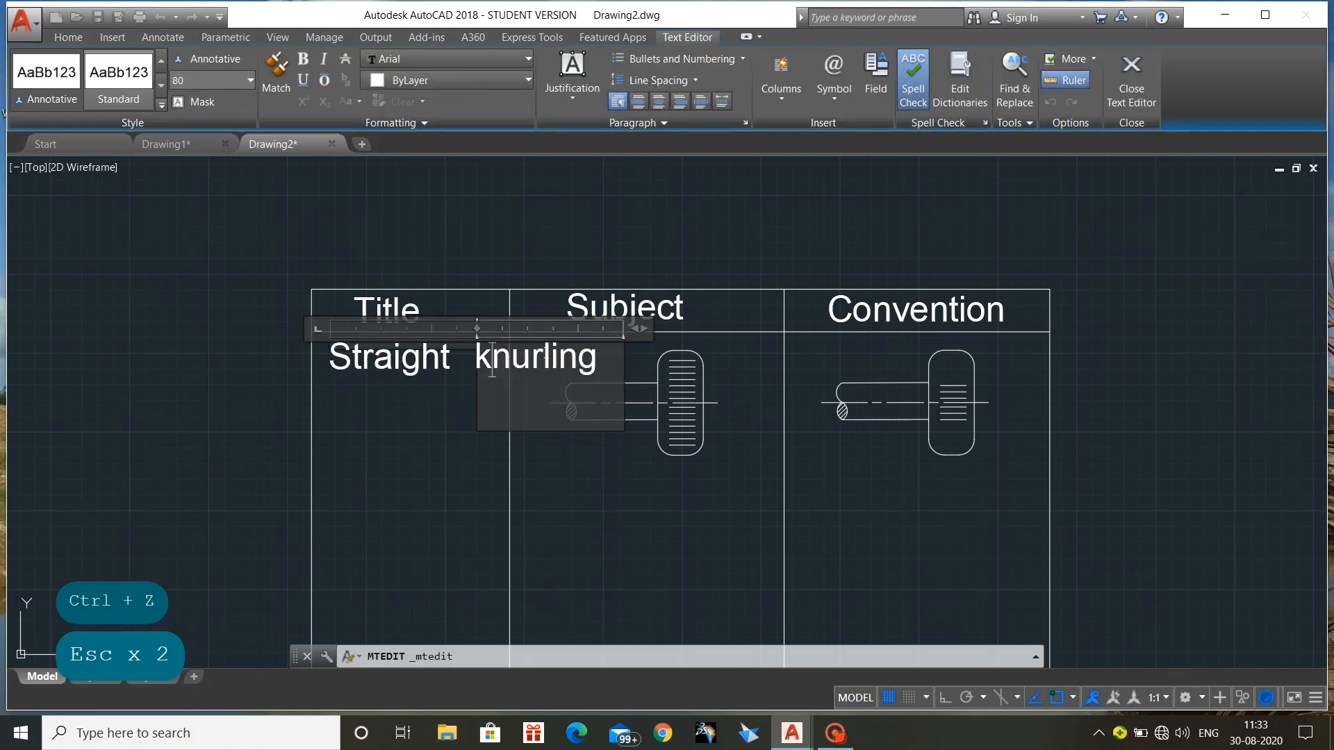
{"action": "left_click", "coordinate": [472, 361]}
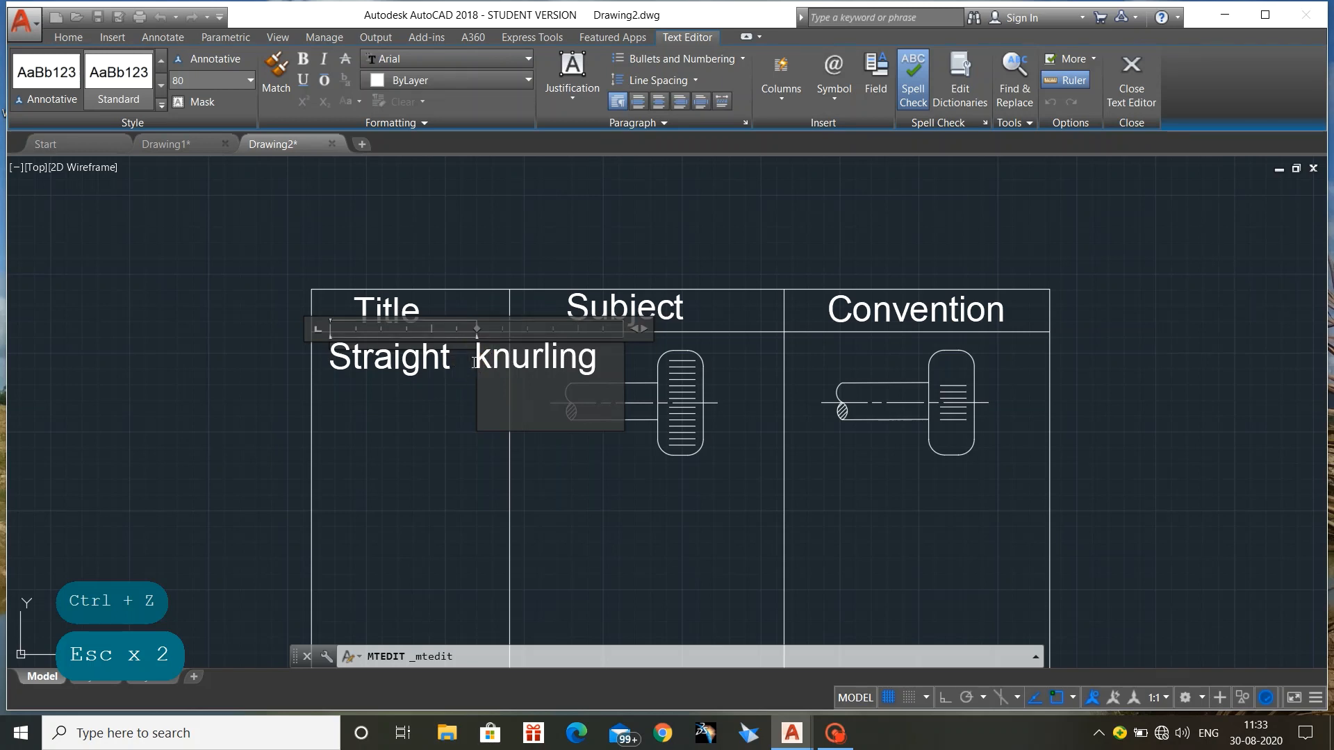
{"action": "key", "text": "Return"}
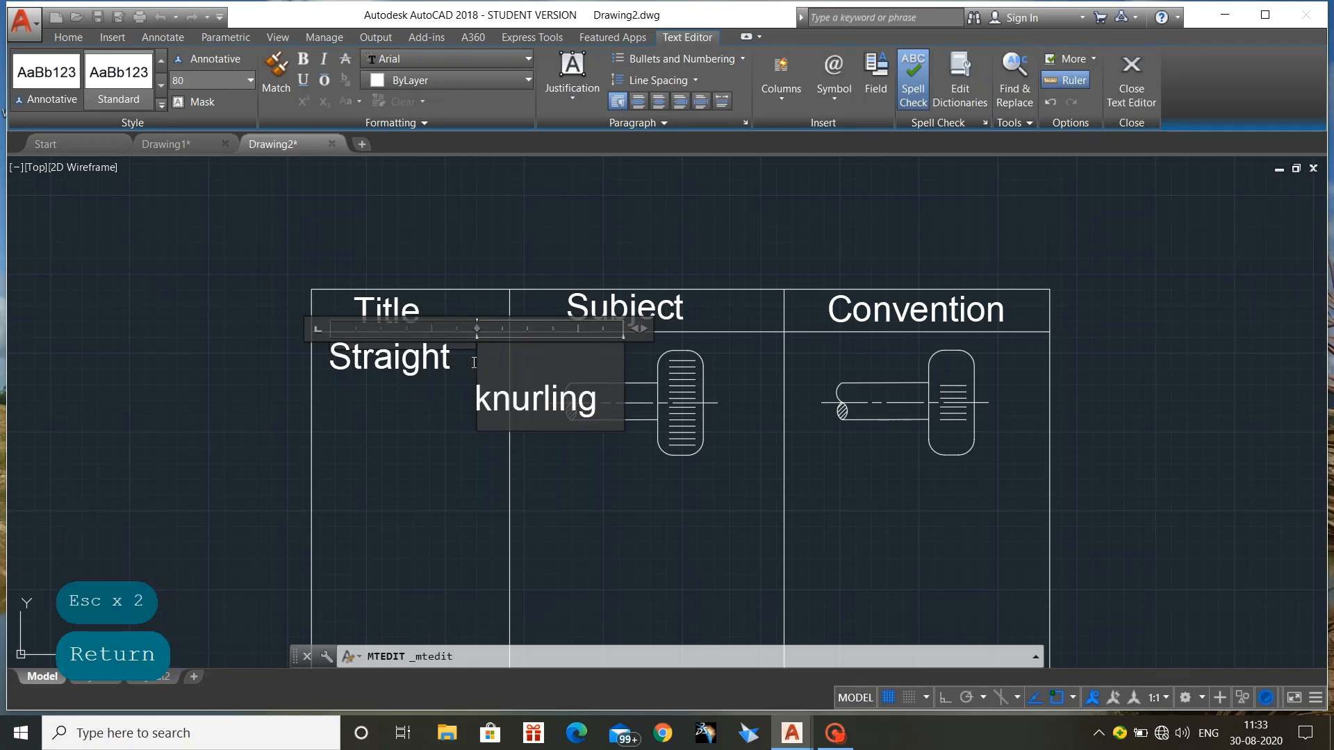
{"action": "key", "text": "Return"}
{"action": "key", "text": "BackSpace"}
{"action": "key", "text": "Escape"}
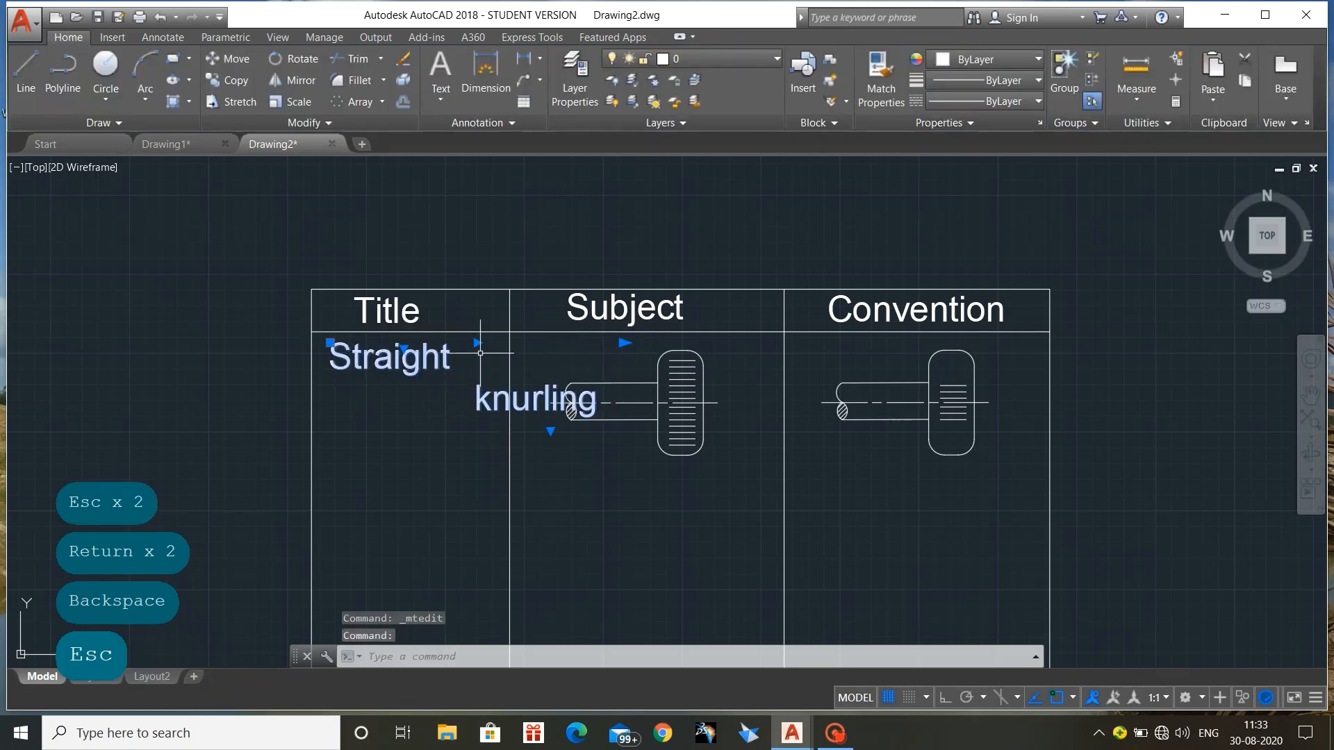
Narrow the text columns so "knurling" sits under "Straight" inside the Title column, and clear the selection
{"action": "left_click", "coordinate": [477, 344]}
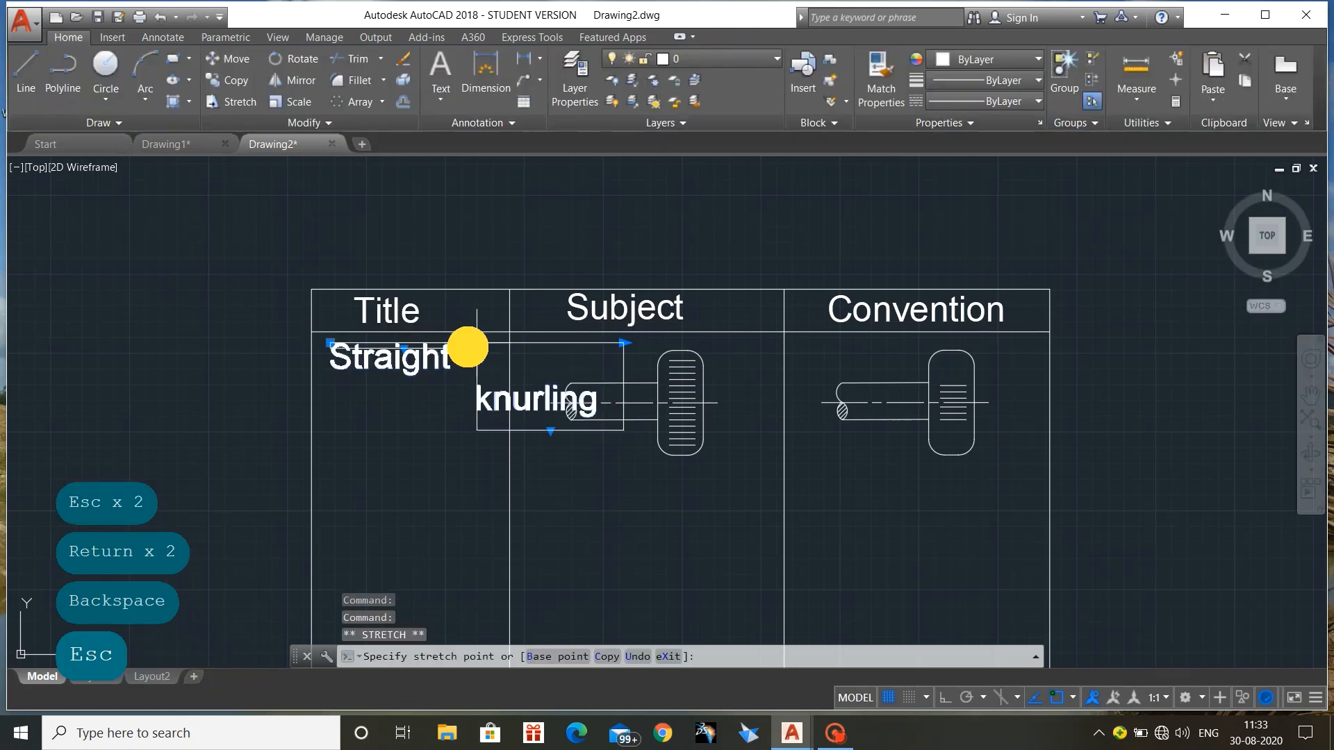
{"action": "left_click", "coordinate": [342, 351]}
{"action": "left_click", "coordinate": [405, 482]}
{"action": "key", "text": "Escape"}
{"action": "key", "text": "Escape"}
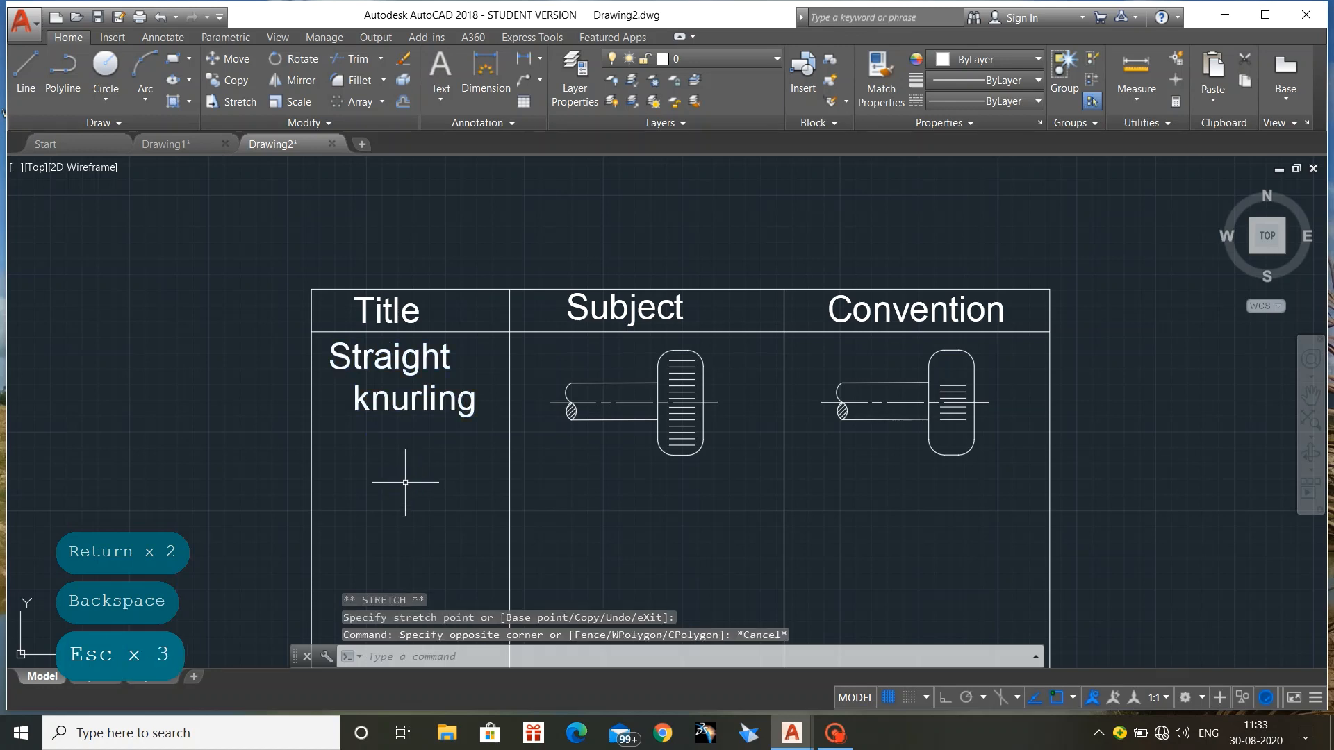
{"action": "key", "text": "Escape"}
{"action": "type", "text": "l"}
{"action": "key", "text": "Return"}
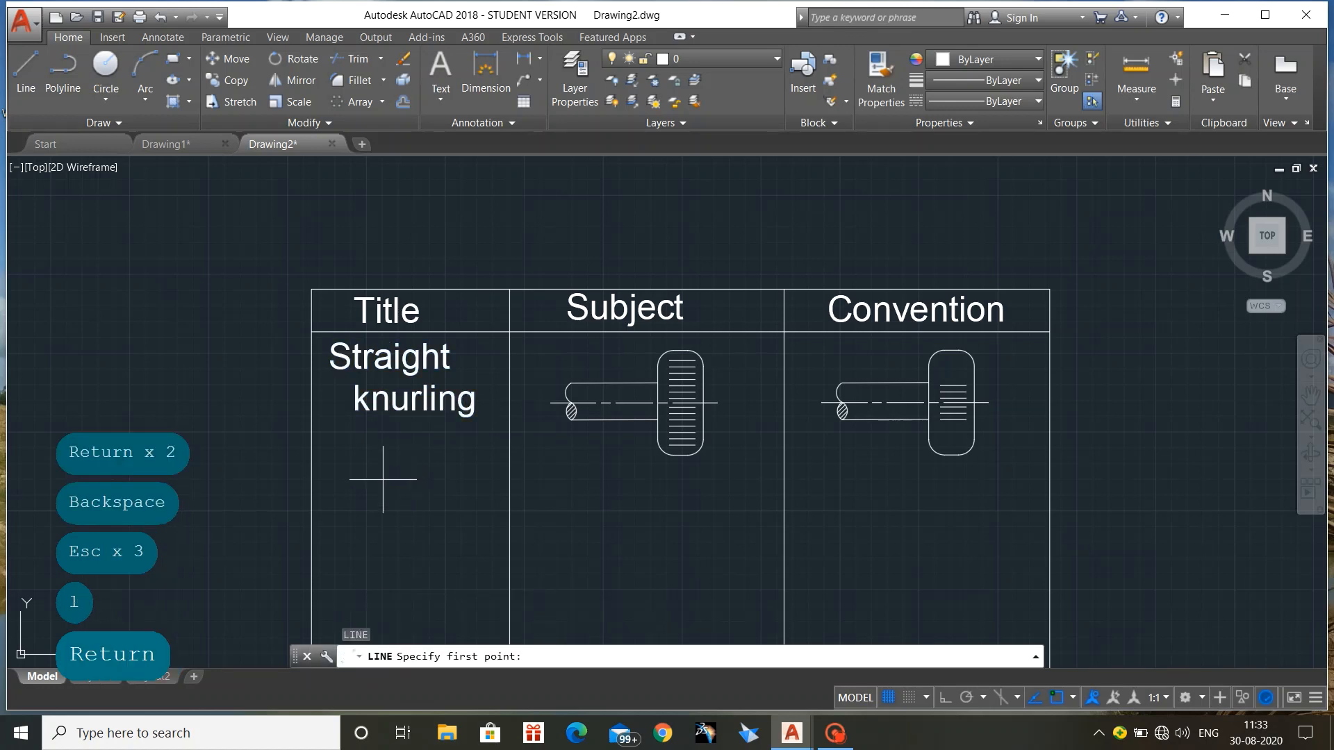
{"action": "left_click", "coordinate": [311, 454]}
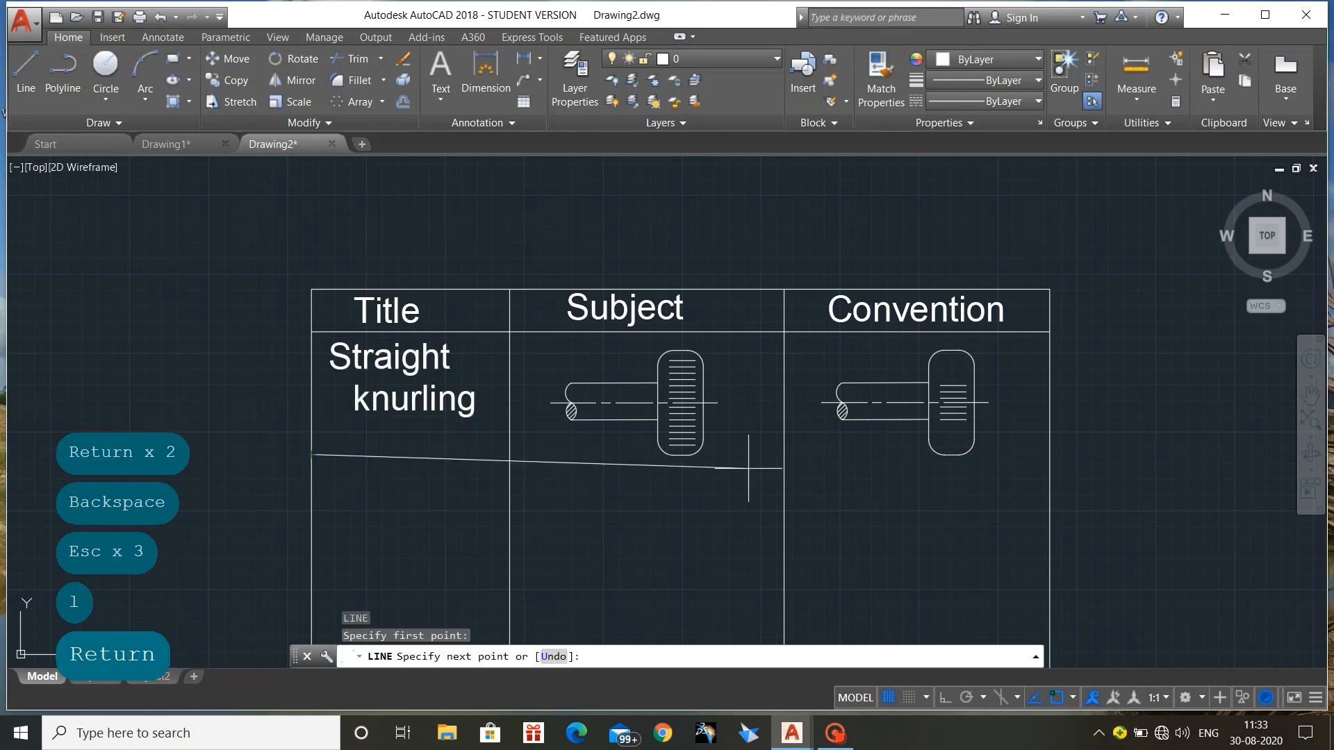
{"action": "key", "text": "Escape"}
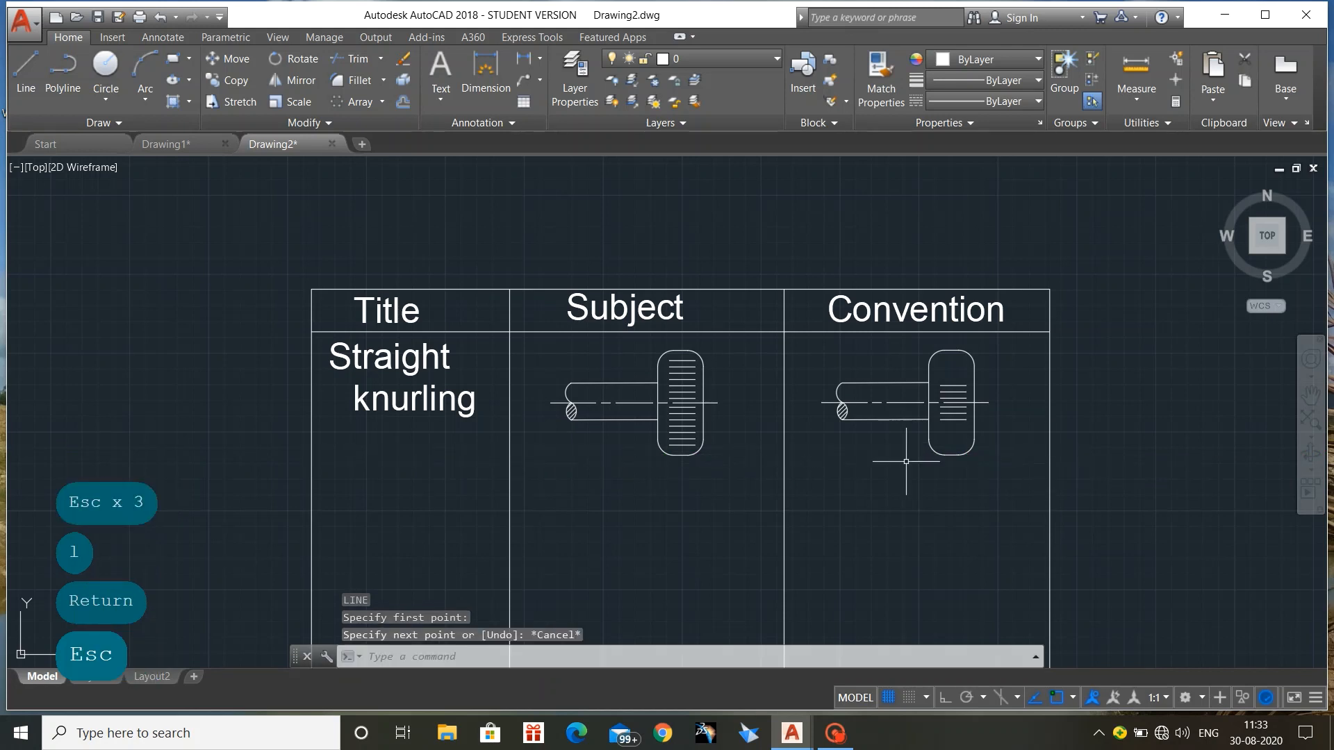
Draw a horizontal line across all three table columns below the straight knurling row, from the outer border to border
{"action": "type", "text": "l"}
{"action": "key", "text": "Return"}
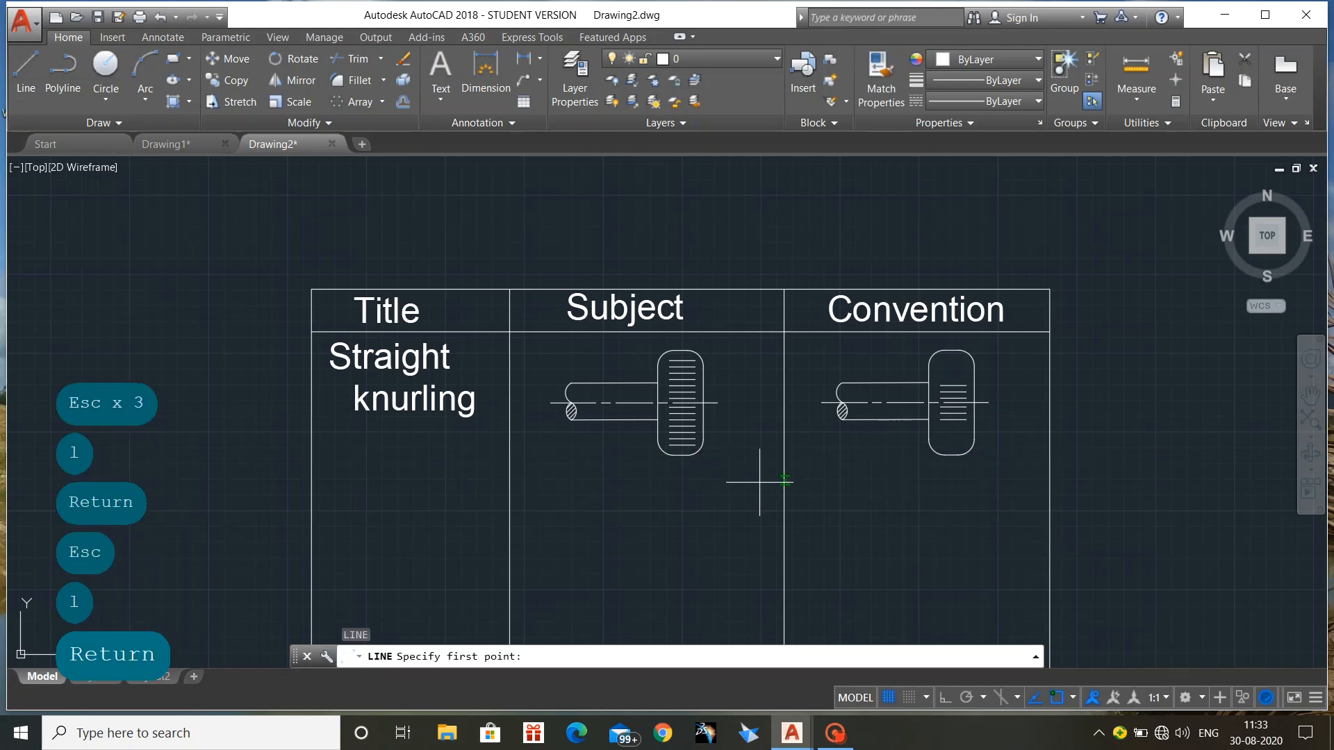
{"action": "left_click", "coordinate": [311, 481]}
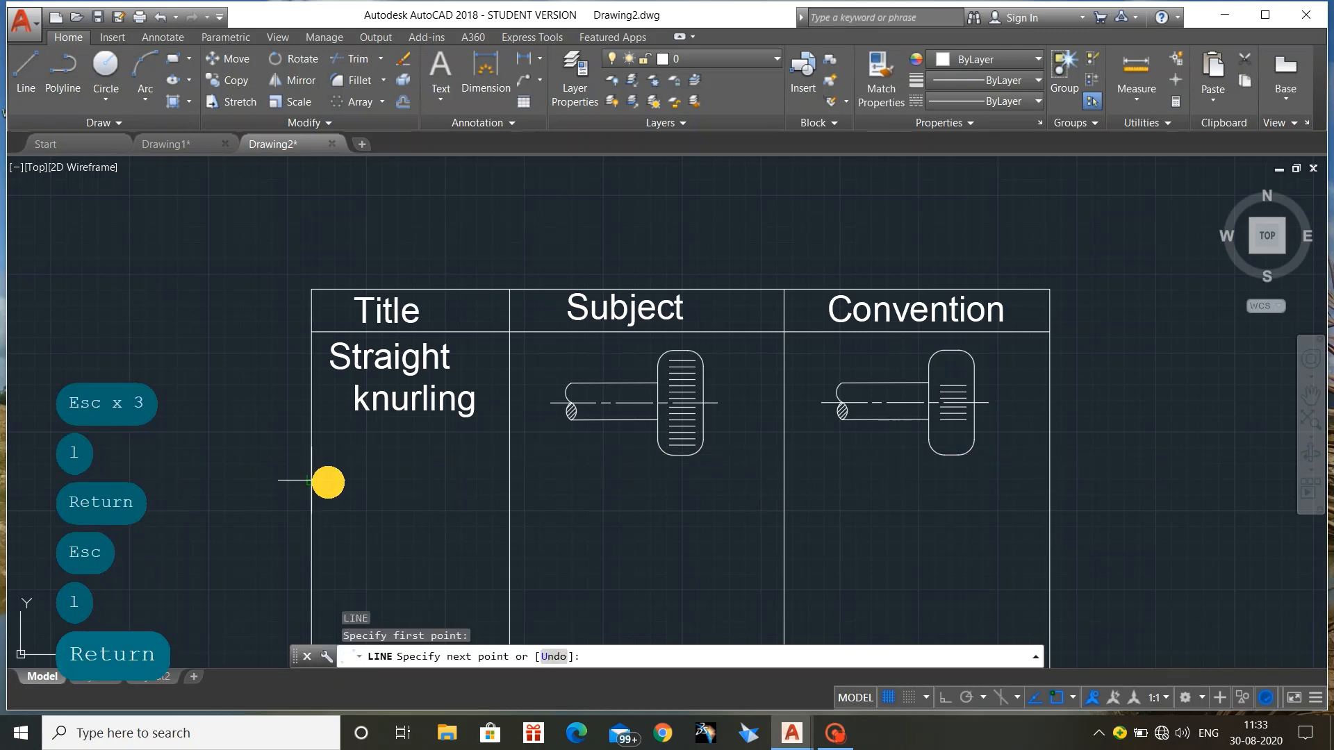
{"action": "left_click", "coordinate": [1049, 480]}
{"action": "key", "text": "Escape"}
{"action": "scroll", "coordinate": [1043, 483], "scroll_direction": "down", "scroll_amount": 2}
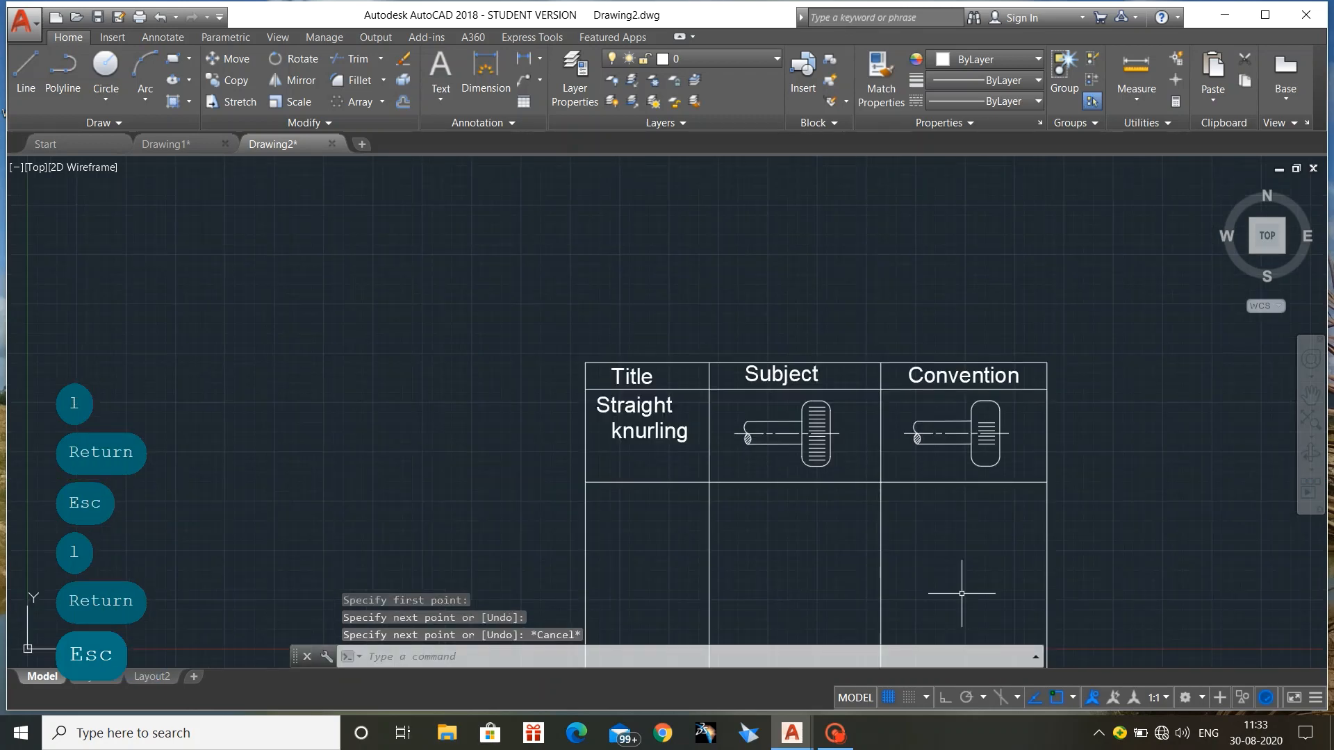
{"action": "mouse_move", "coordinate": [962, 593]}
{"action": "middle_mouse_down"}
{"action": "mouse_move", "coordinate": [655, 444]}
{"action": "mouse_move", "coordinate": [703, 467]}
{"action": "mouse_move", "coordinate": [753, 530]}
{"action": "middle_mouse_up"}
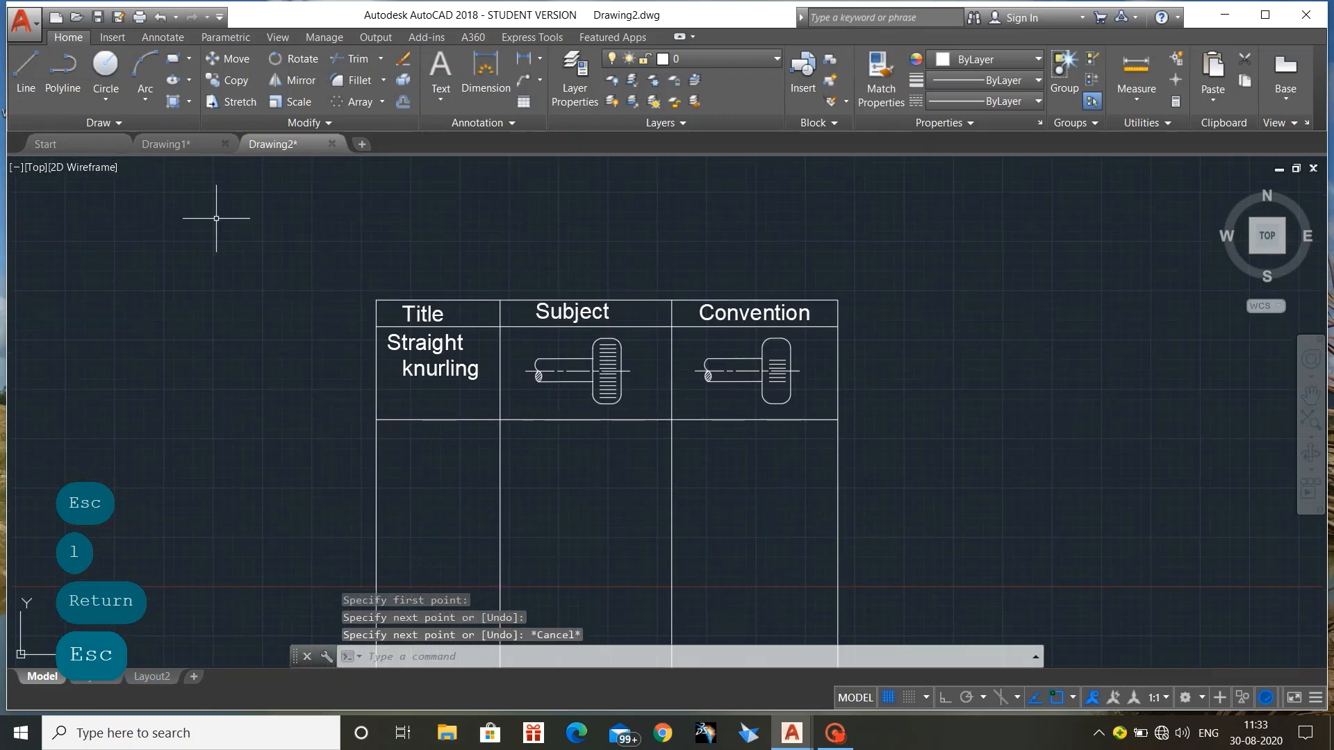
Switch to Drawing1 and examine the crossed-line pattern of the diamond knurling symbol under Subject
{"action": "left_click", "coordinate": [177, 146]}
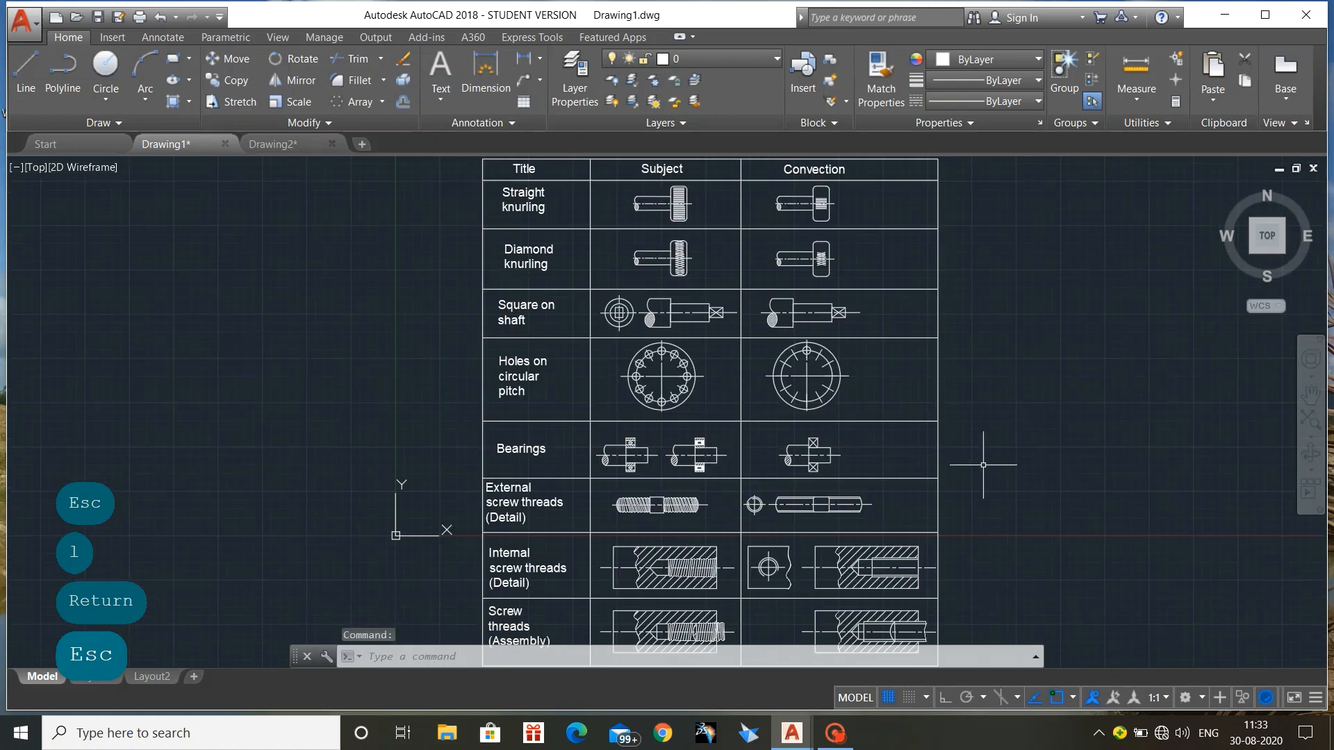
{"action": "type", "text": "z"}
{"action": "key", "text": "Return"}
{"action": "type", "text": "a"}
{"action": "key", "text": "Return"}
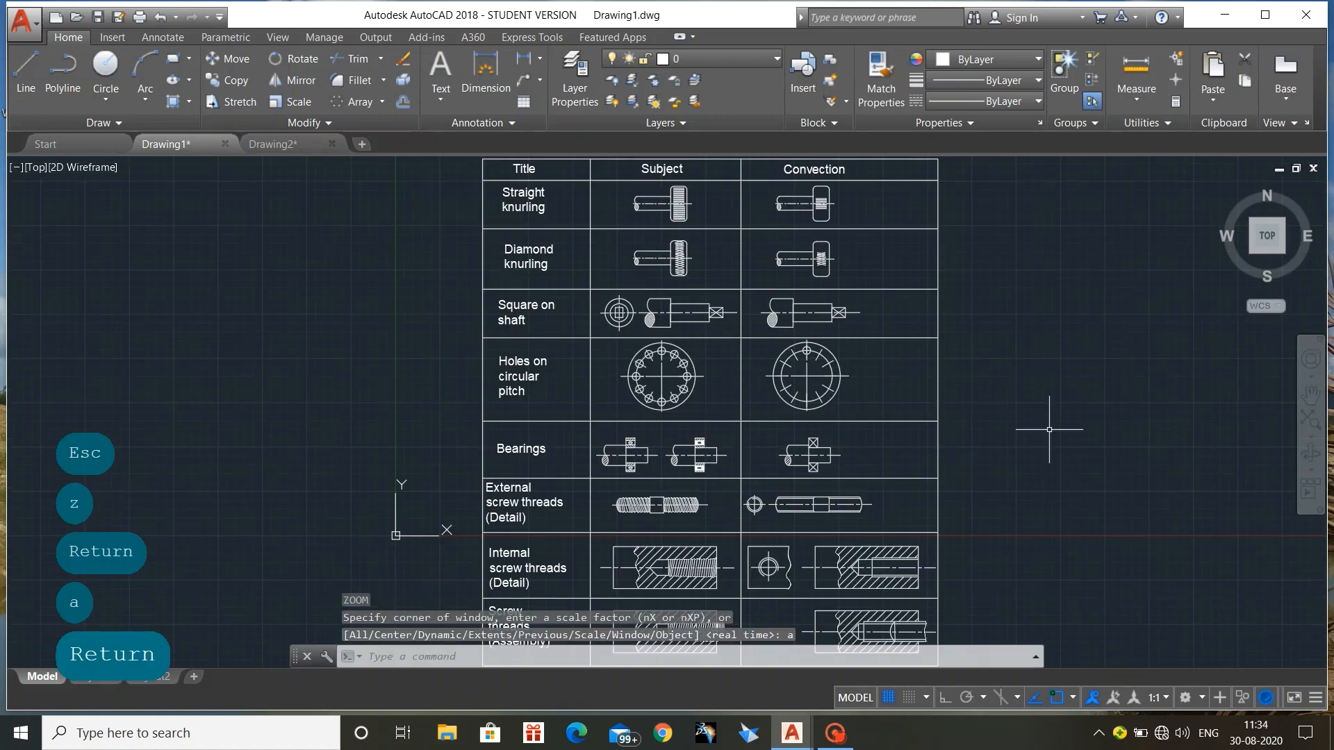
{"action": "scroll", "coordinate": [789, 230], "scroll_direction": "up", "scroll_amount": 5}
{"action": "mouse_move", "coordinate": [696, 262]}
{"action": "middle_mouse_down"}
{"action": "mouse_move", "coordinate": [745, 384]}
{"action": "mouse_move", "coordinate": [741, 420]}
{"action": "middle_mouse_up"}
{"action": "scroll", "coordinate": [598, 450], "scroll_direction": "up", "scroll_amount": 4}
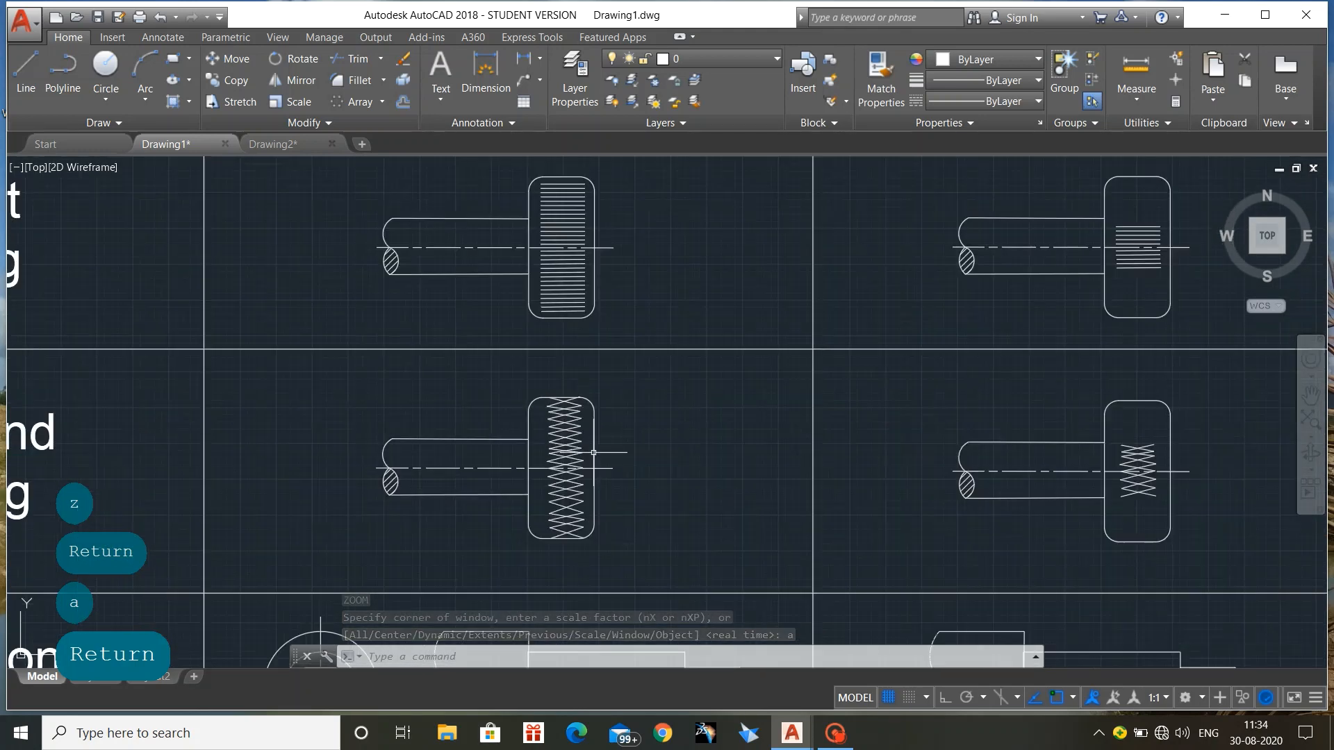
{"action": "scroll", "coordinate": [625, 441], "scroll_direction": "up", "scroll_amount": 4}
{"action": "scroll", "coordinate": [708, 441], "scroll_direction": "down", "scroll_amount": 2}
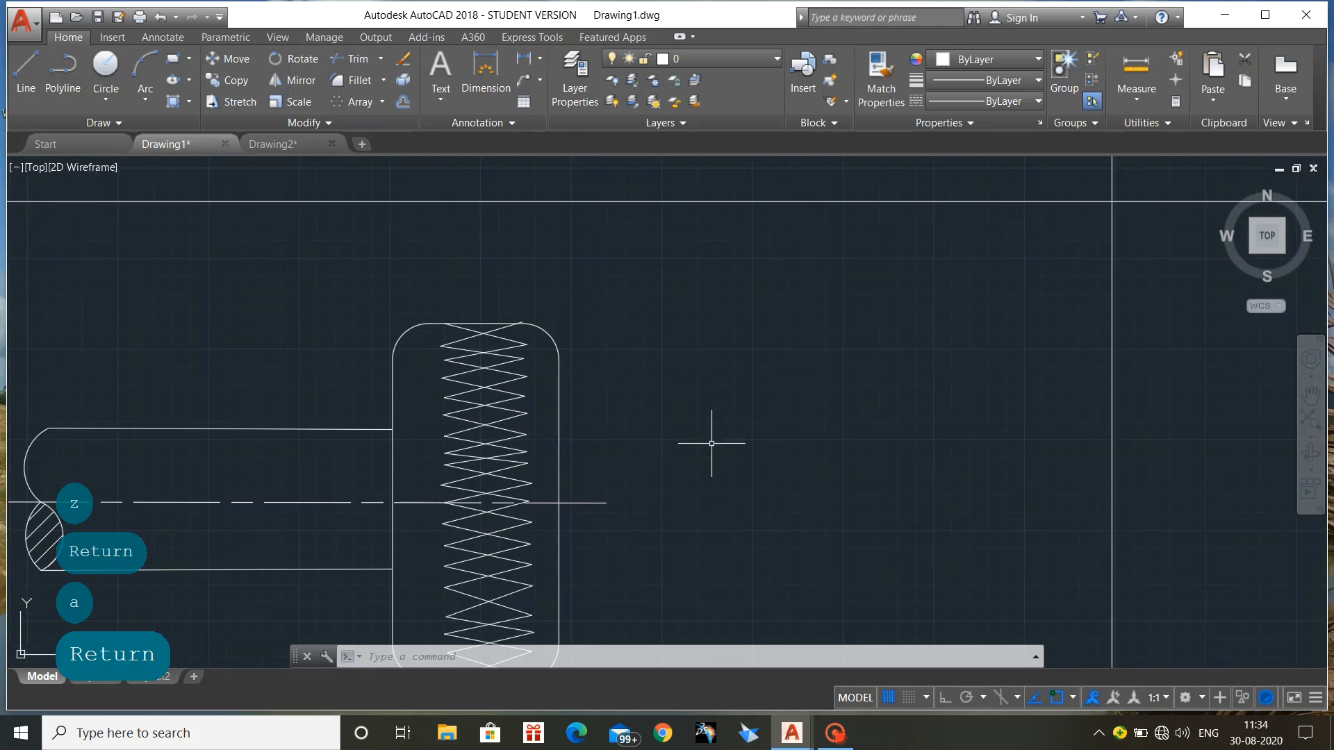
{"action": "mouse_move", "coordinate": [708, 441]}
{"action": "middle_mouse_down"}
{"action": "mouse_move", "coordinate": [1031, 369]}
{"action": "mouse_move", "coordinate": [690, 353]}
{"action": "middle_mouse_up"}
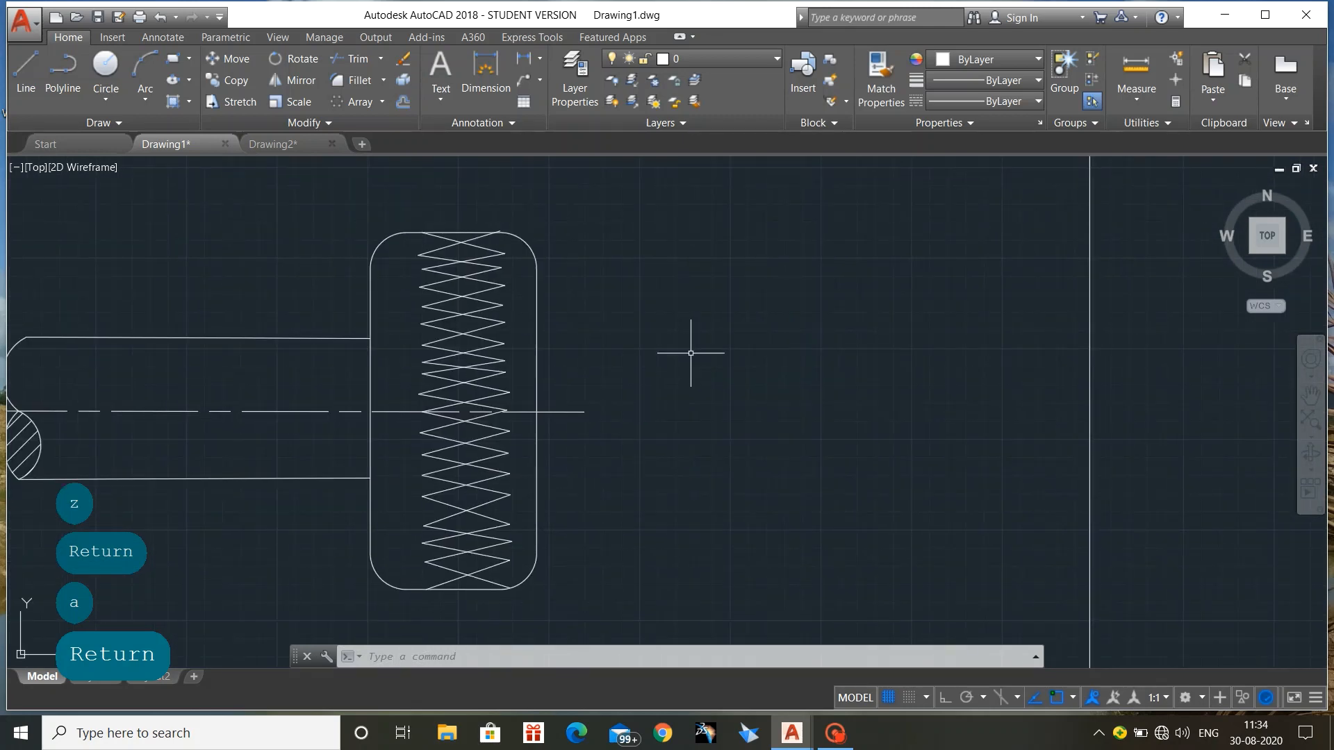
Draw a vertical zigzag of seven connected line segments in the empty space beside the enlarged diamond knurling symbol
{"action": "type", "text": "l"}
{"action": "key", "text": "Return"}
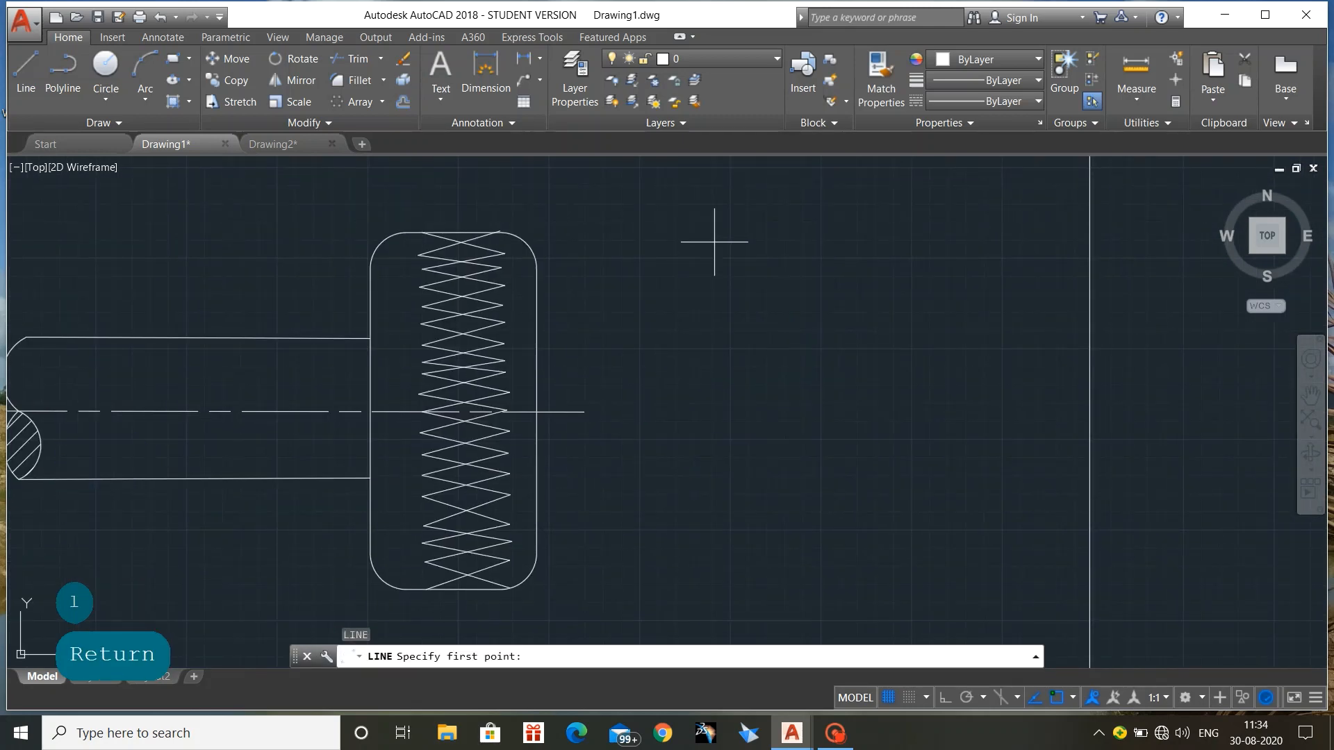
{"action": "left_click", "coordinate": [714, 241]}
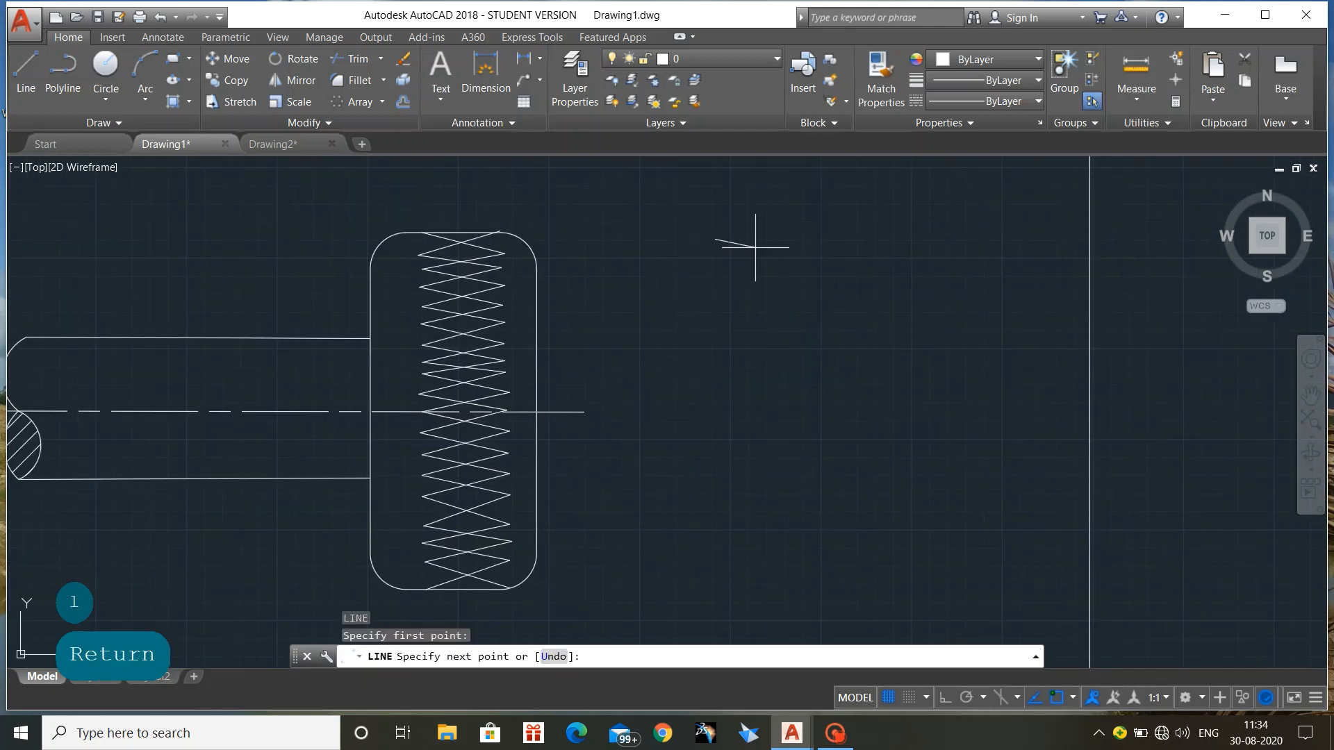
{"action": "left_click", "coordinate": [715, 288]}
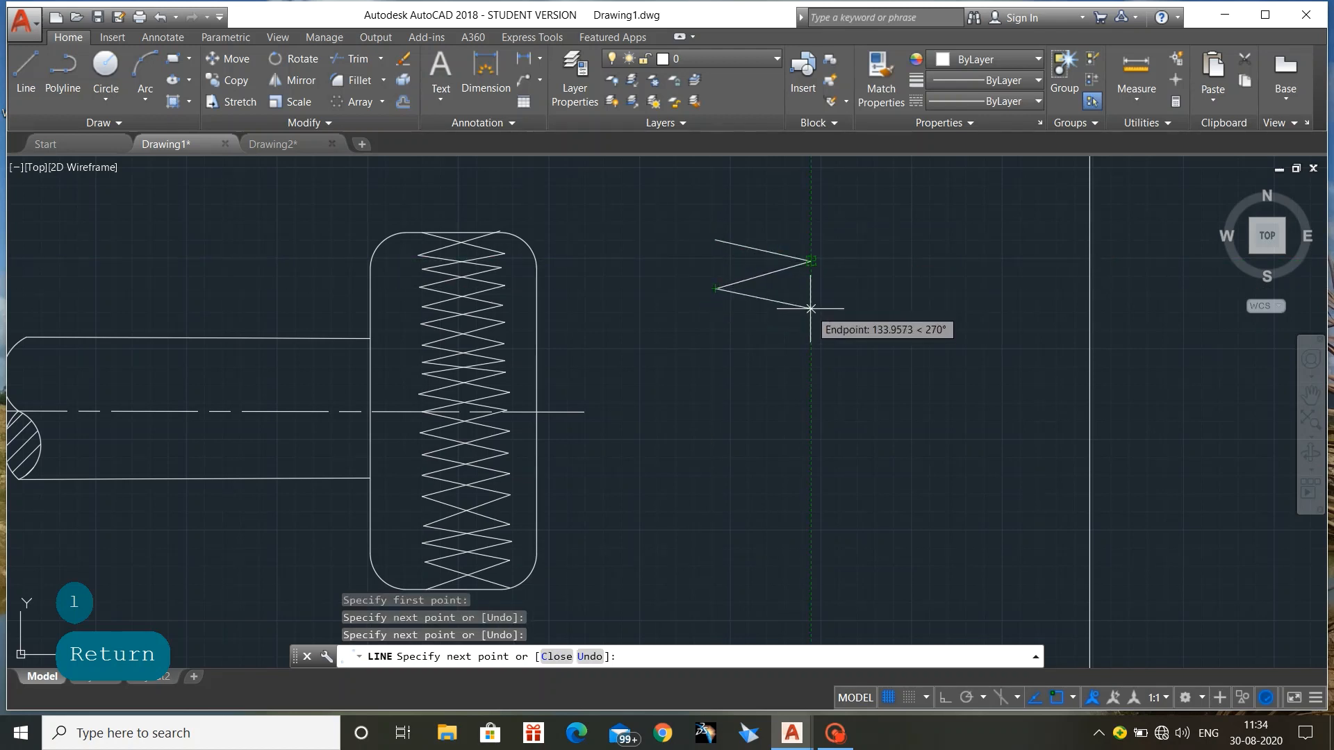
{"action": "left_click", "coordinate": [810, 308]}
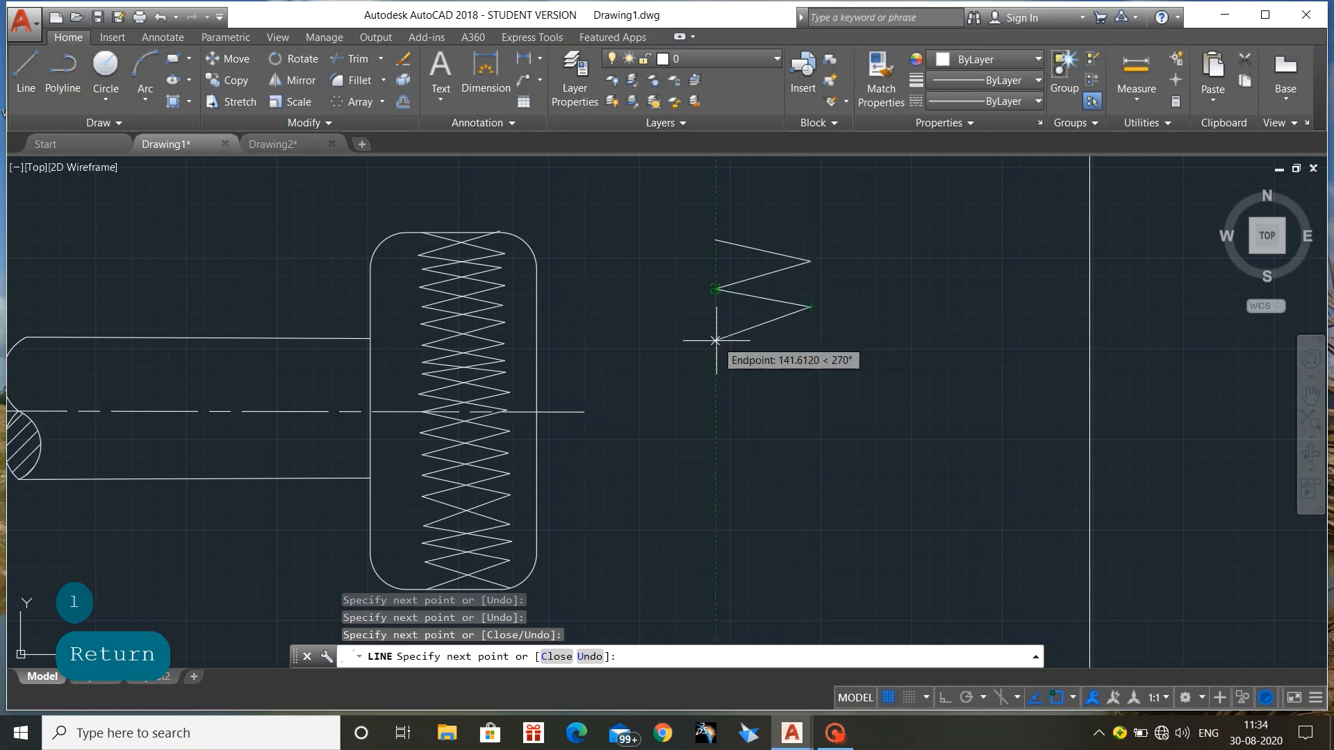
{"action": "left_click", "coordinate": [715, 341]}
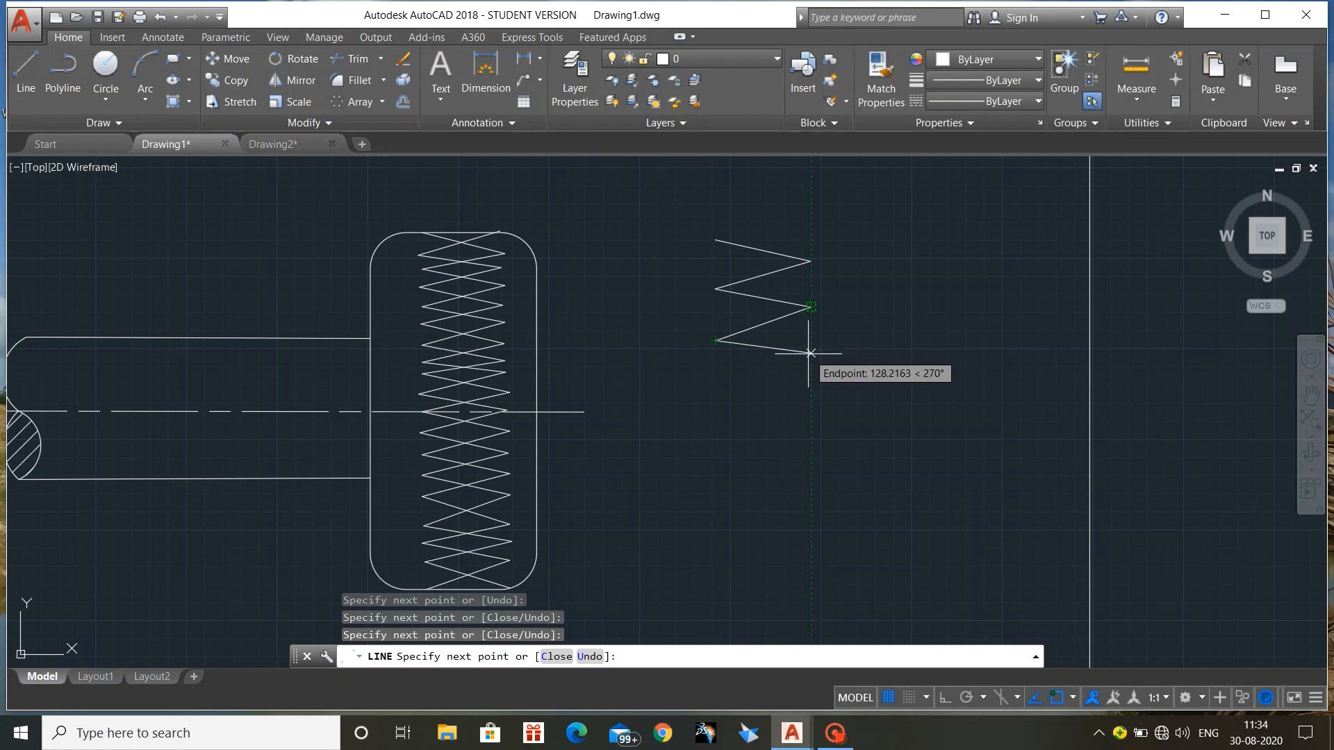
{"action": "left_click", "coordinate": [810, 364]}
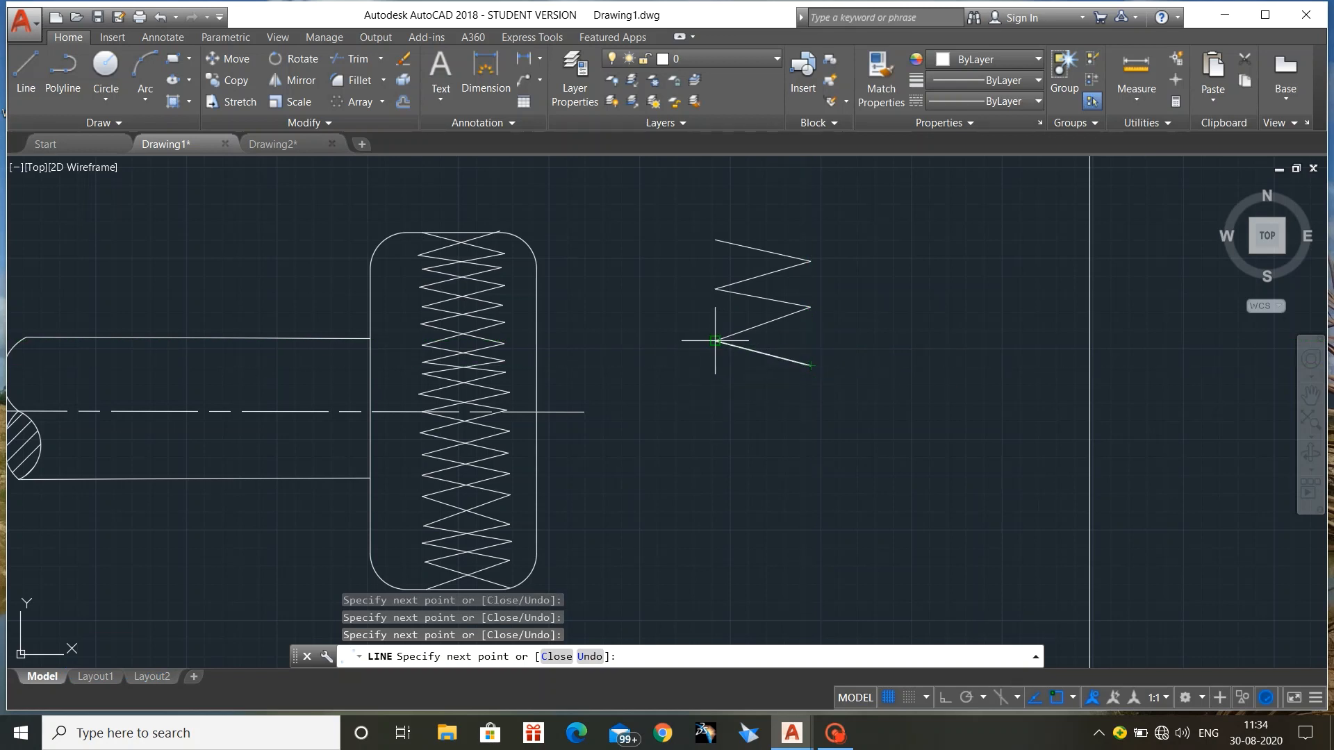
{"action": "left_click", "coordinate": [716, 392]}
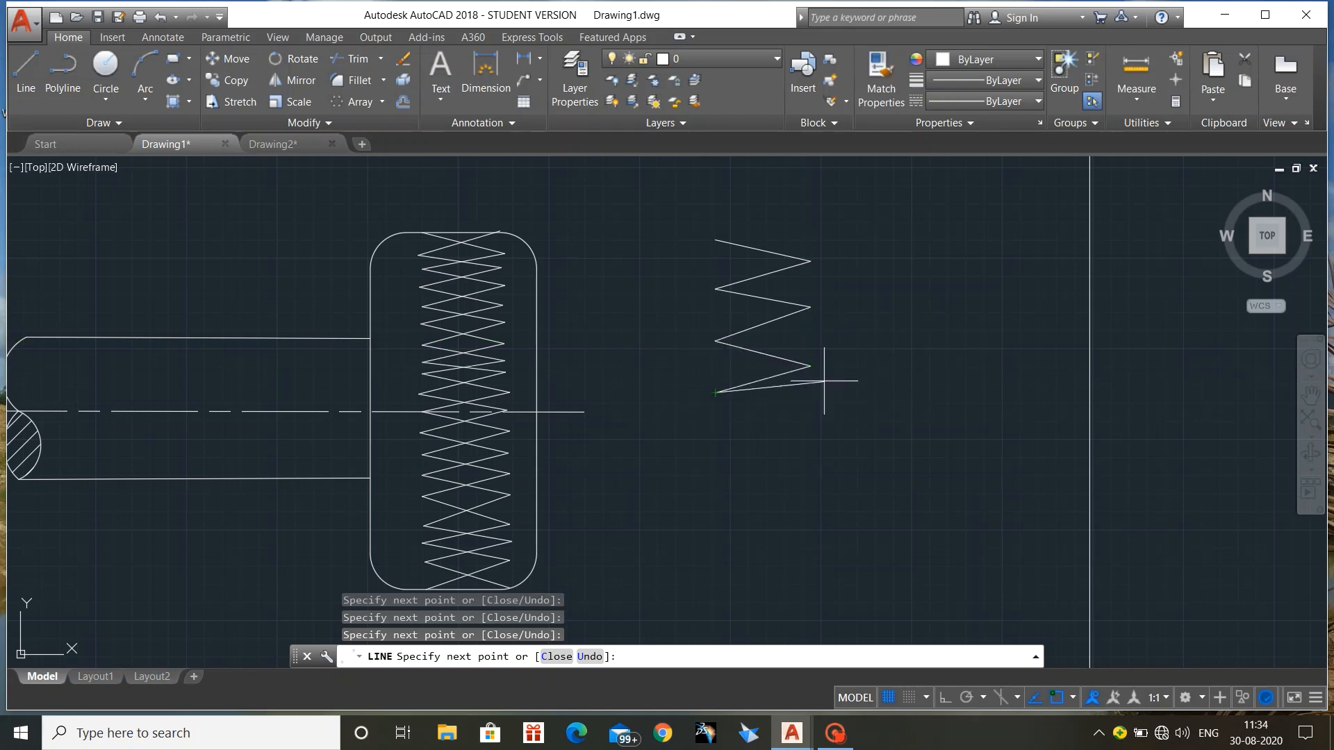
{"action": "left_click", "coordinate": [811, 417]}
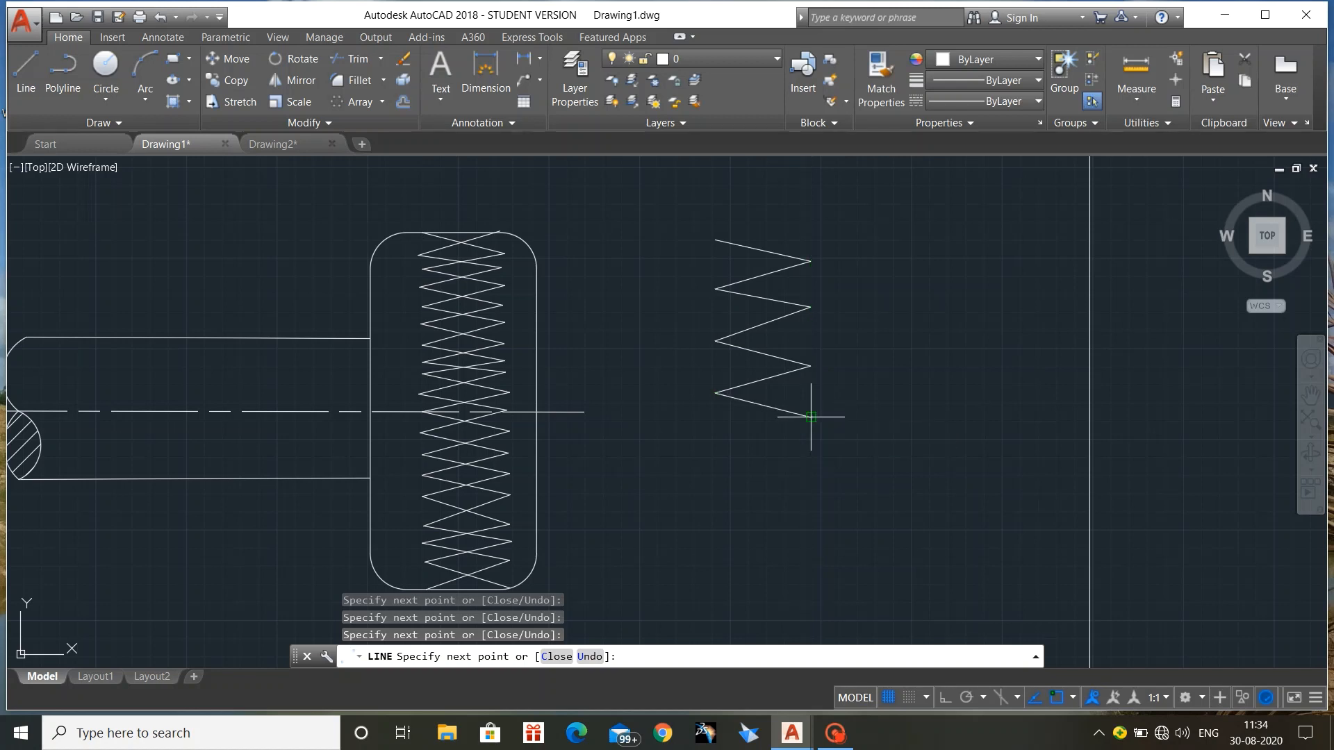
{"action": "key", "text": "Escape"}
{"action": "key", "text": "Escape"}
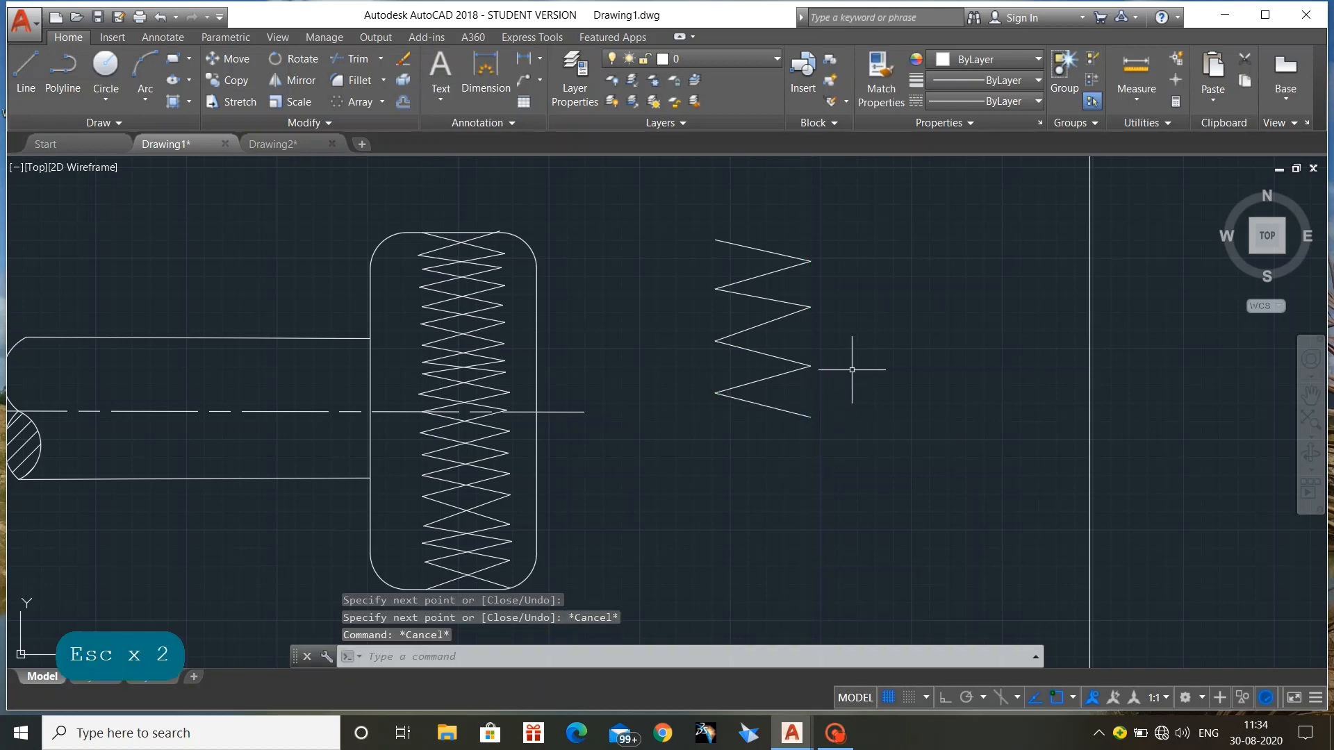
Draw a vertical line through the middle of the zigzag, extending slightly past both of its ends
{"action": "type", "text": "l"}
{"action": "key", "text": "Return"}
{"action": "left_click", "coordinate": [762, 425]}
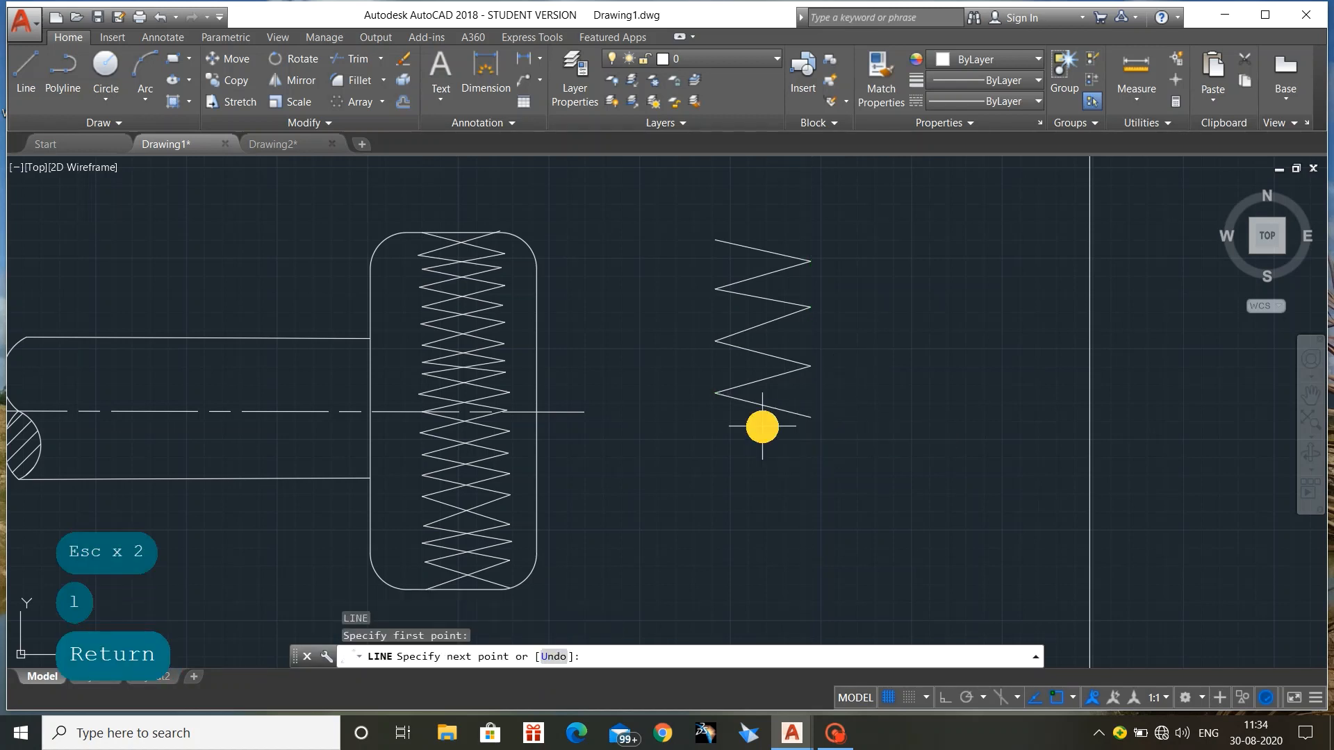
{"action": "left_click", "coordinate": [761, 219]}
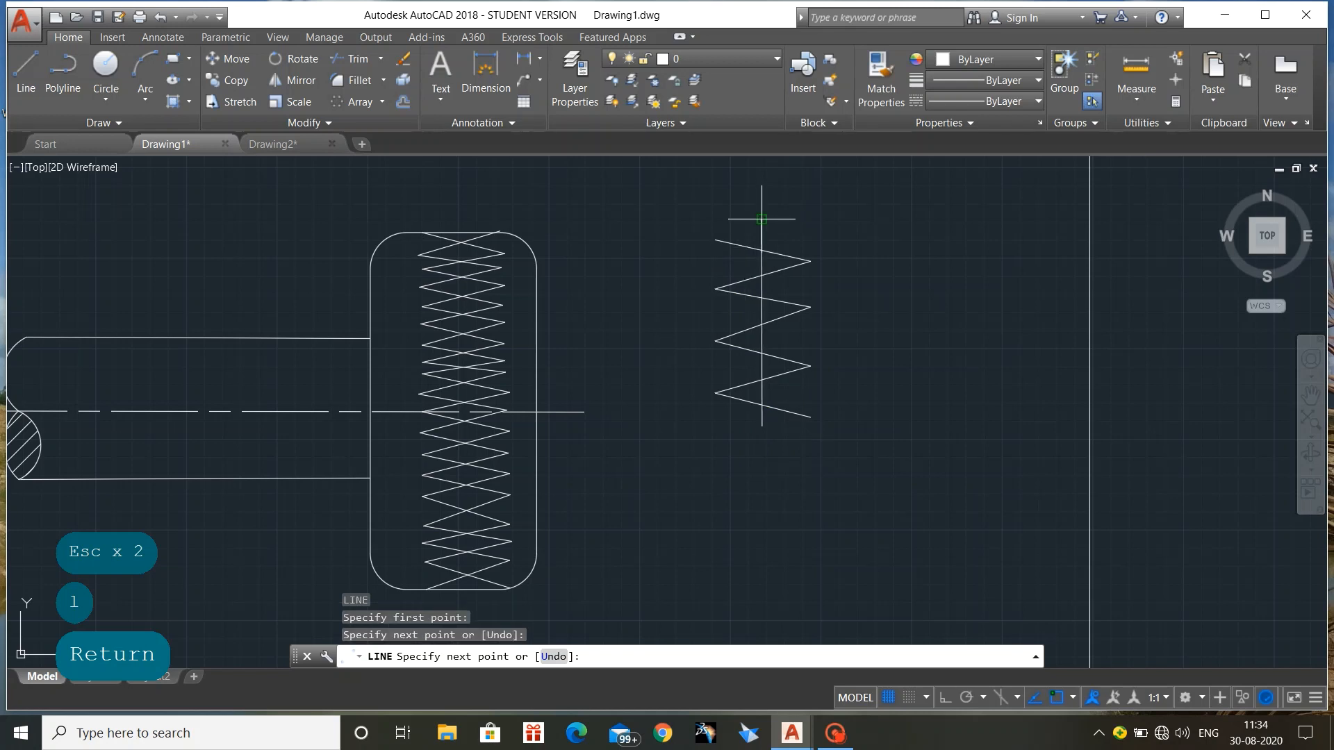
{"action": "key", "text": "Escape"}
{"action": "key", "text": "Escape"}
Mirror the seven zigzag segments about the vertical line through their midpoints, keeping the source objects
{"action": "left_click", "coordinate": [688, 224]}
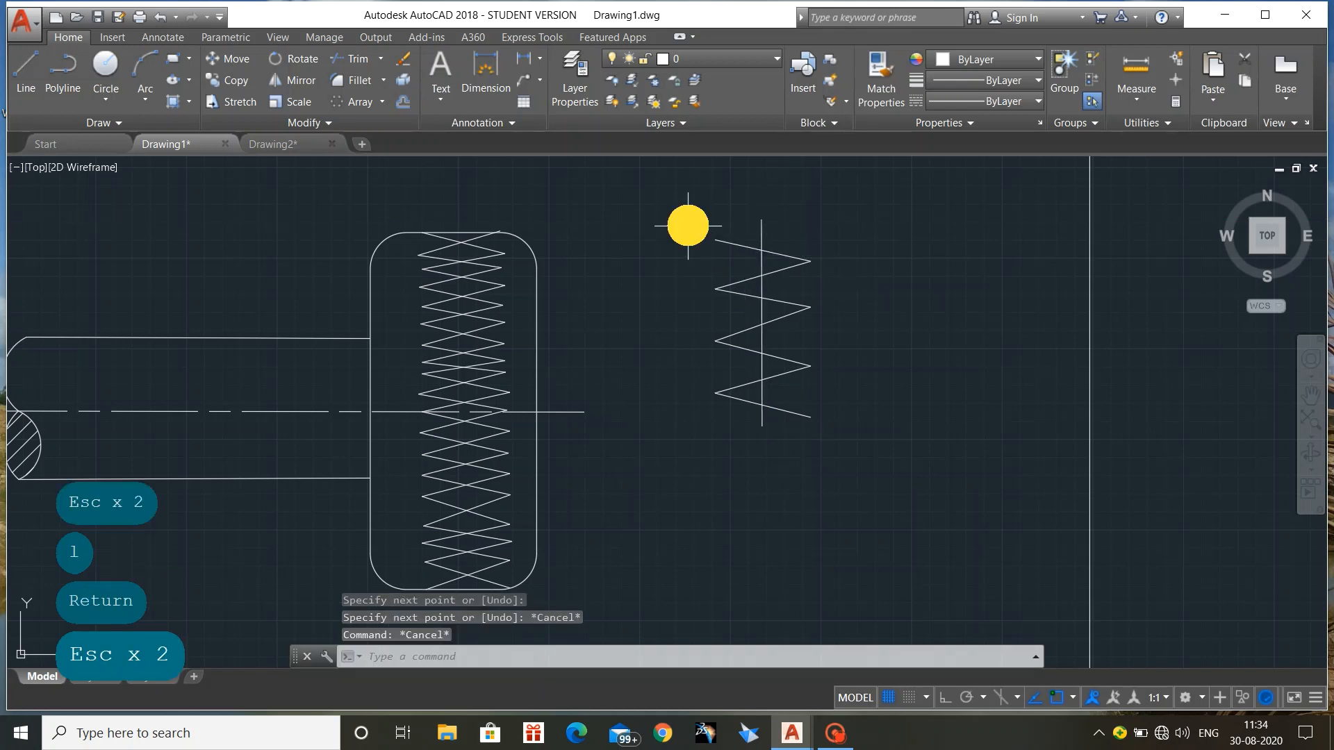
{"action": "left_click", "coordinate": [843, 434]}
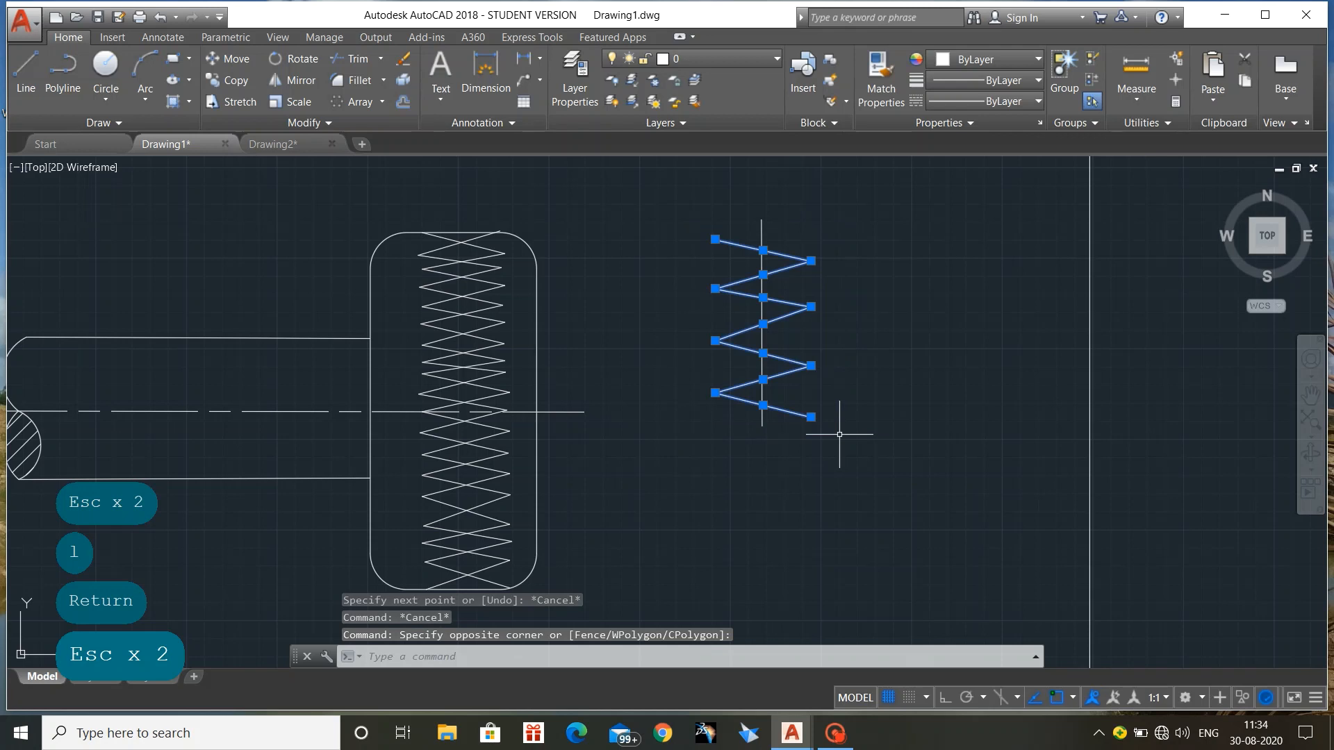
{"action": "type", "text": "mi"}
{"action": "key", "text": "Return"}
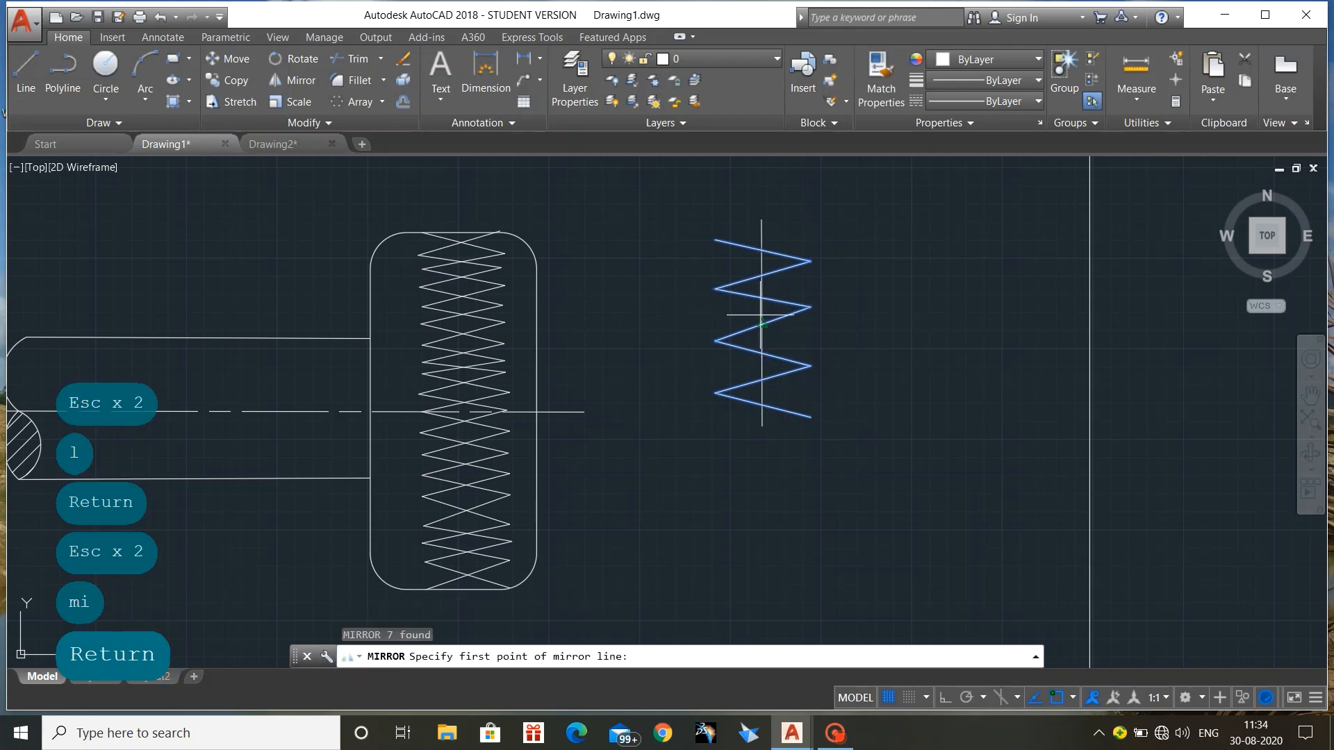
{"action": "left_click", "coordinate": [762, 322]}
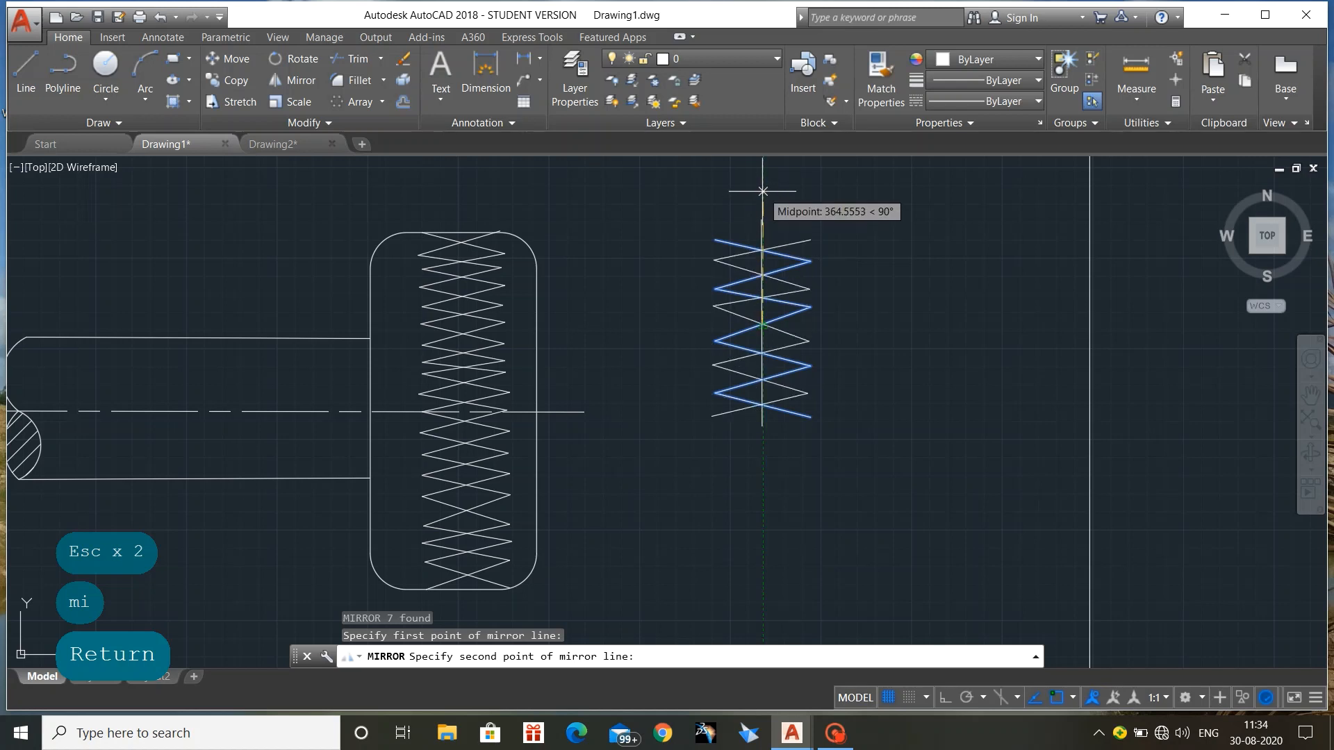
{"action": "left_click", "coordinate": [762, 191]}
{"action": "key", "text": "Return"}
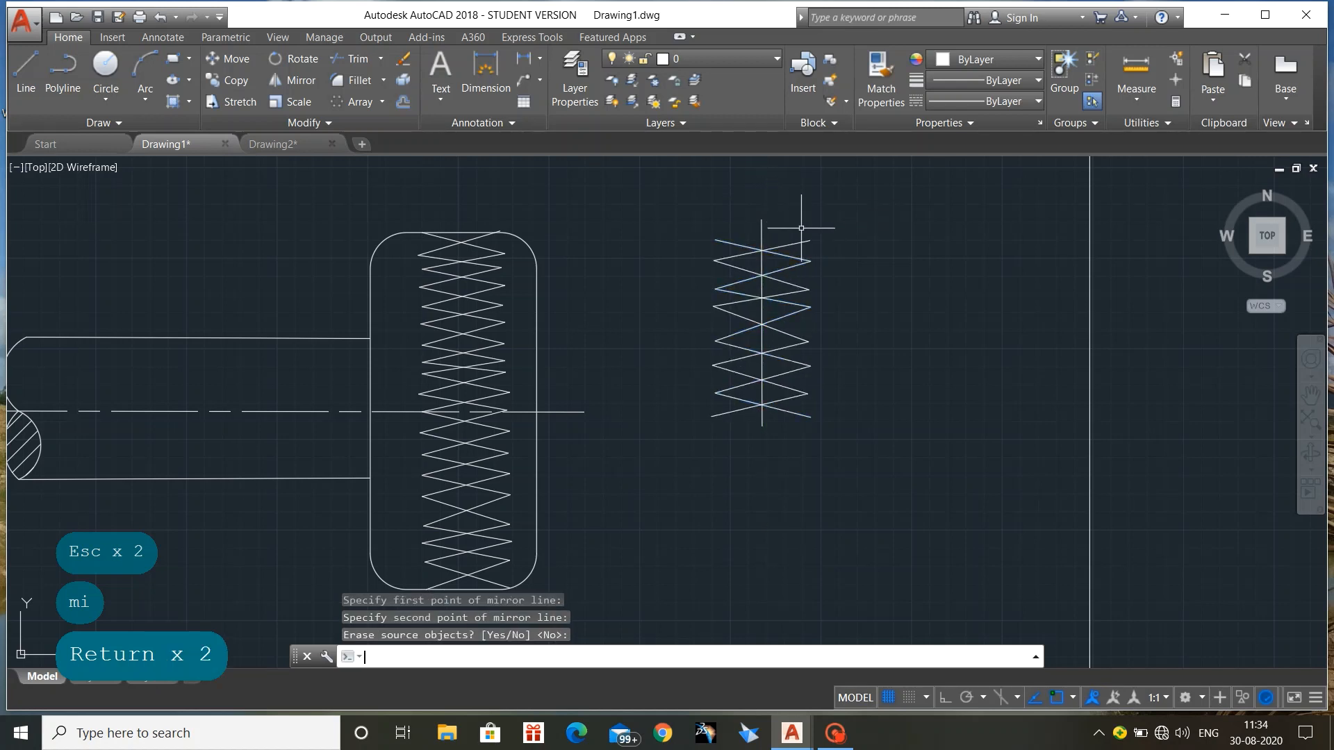
{"action": "key", "text": "Escape"}
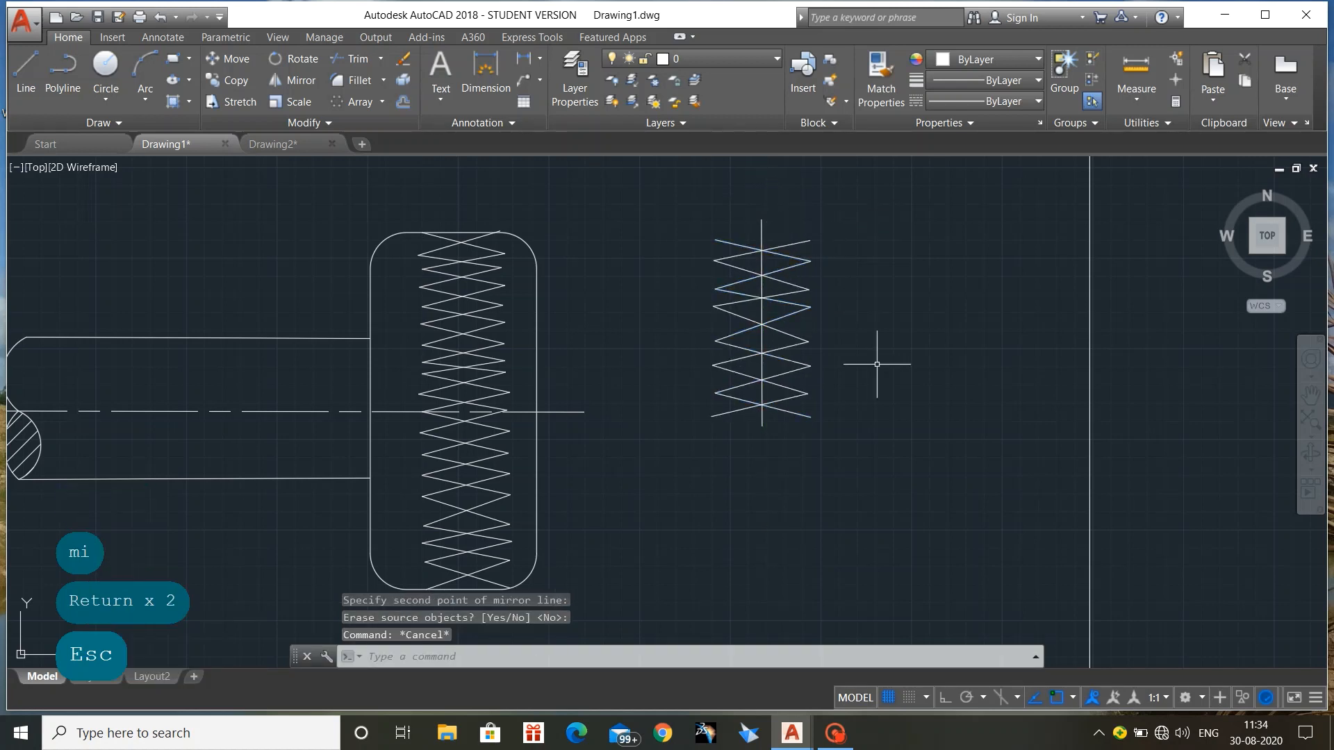
Erase the practice diamond pattern together with its vertical line beside the knurling symbol
{"action": "left_click", "coordinate": [630, 183]}
{"action": "left_click", "coordinate": [848, 475]}
{"action": "key", "text": "Delete"}
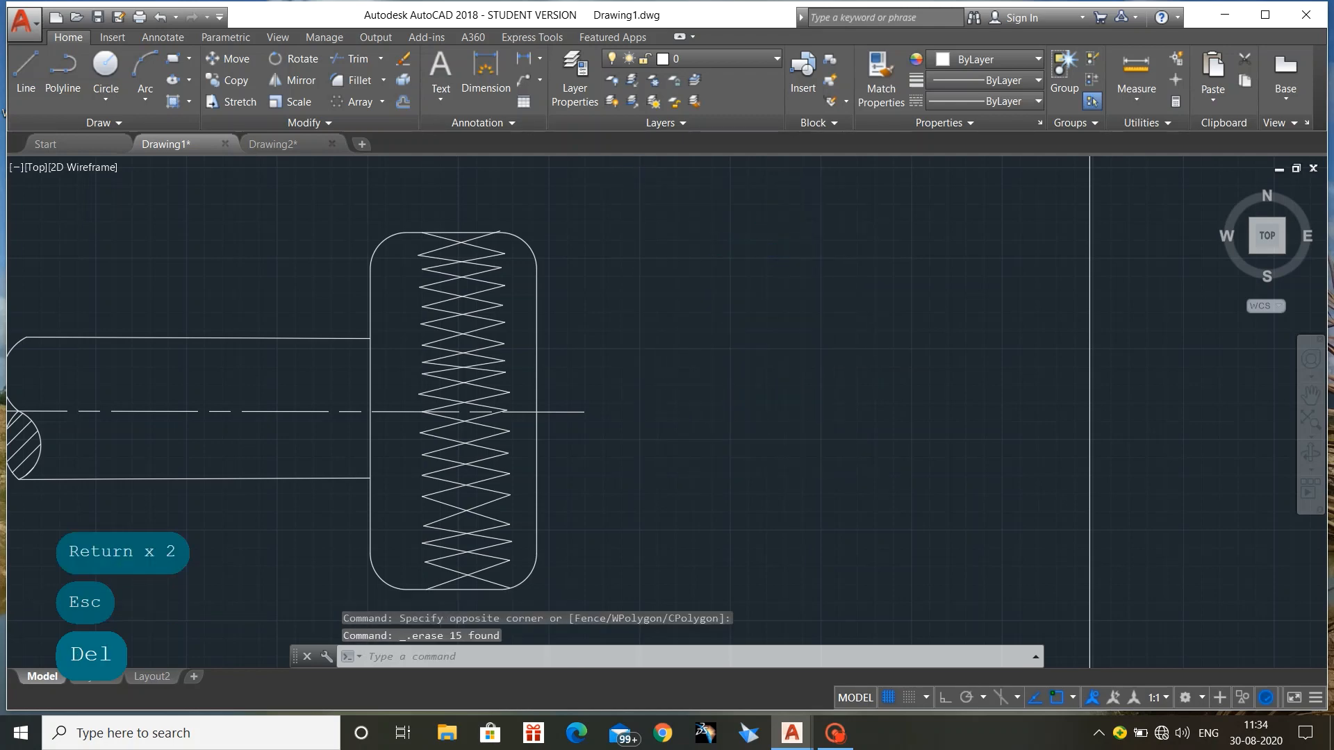
Examine the diamond knurling and square on shaft rows of the reference table, comparing their Subject and Convention symbols
{"action": "scroll", "coordinate": [848, 475], "scroll_direction": "down", "scroll_amount": 5}
{"action": "mouse_move", "coordinate": [848, 472]}
{"action": "middle_mouse_down"}
{"action": "mouse_move", "coordinate": [674, 428]}
{"action": "mouse_move", "coordinate": [511, 408]}
{"action": "middle_mouse_up"}
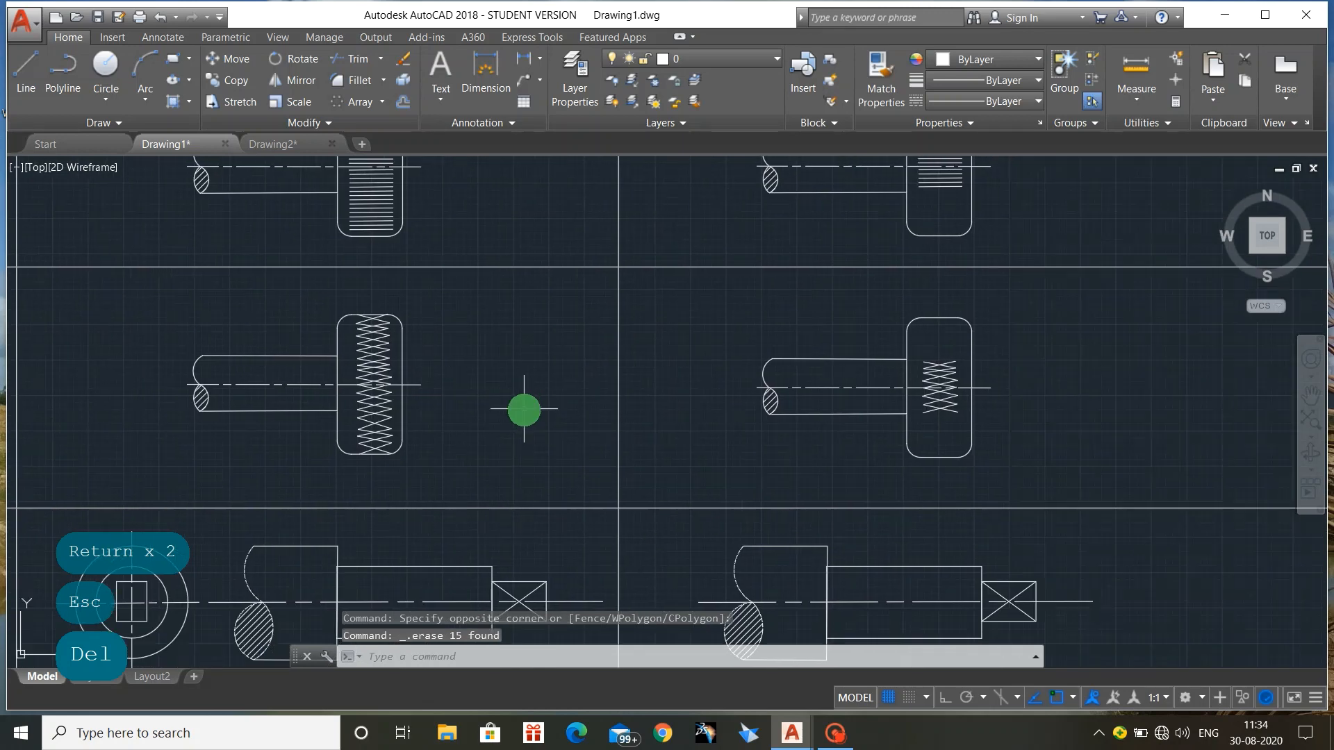
{"action": "scroll", "coordinate": [900, 396], "scroll_direction": "down", "scroll_amount": 2}
{"action": "scroll", "coordinate": [596, 407], "scroll_direction": "up", "scroll_amount": 2}
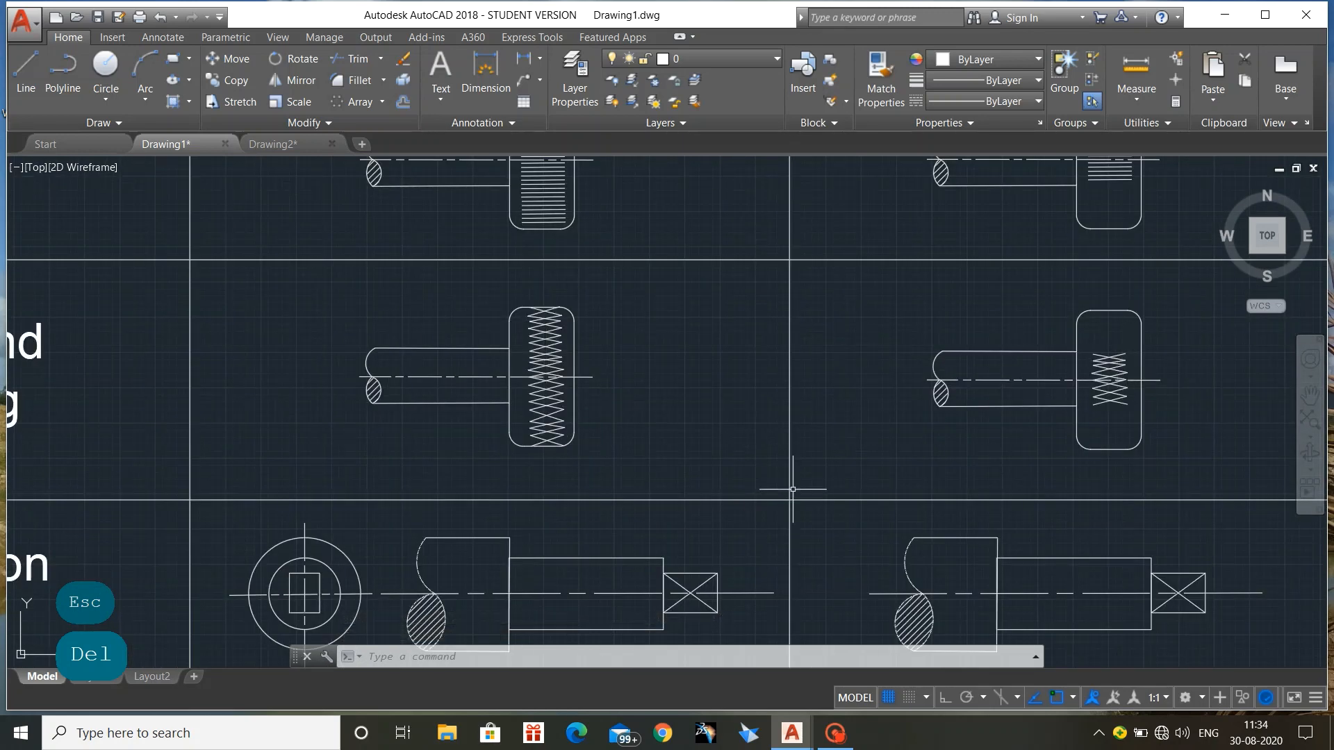
{"action": "scroll", "coordinate": [792, 485], "scroll_direction": "down", "scroll_amount": 2}
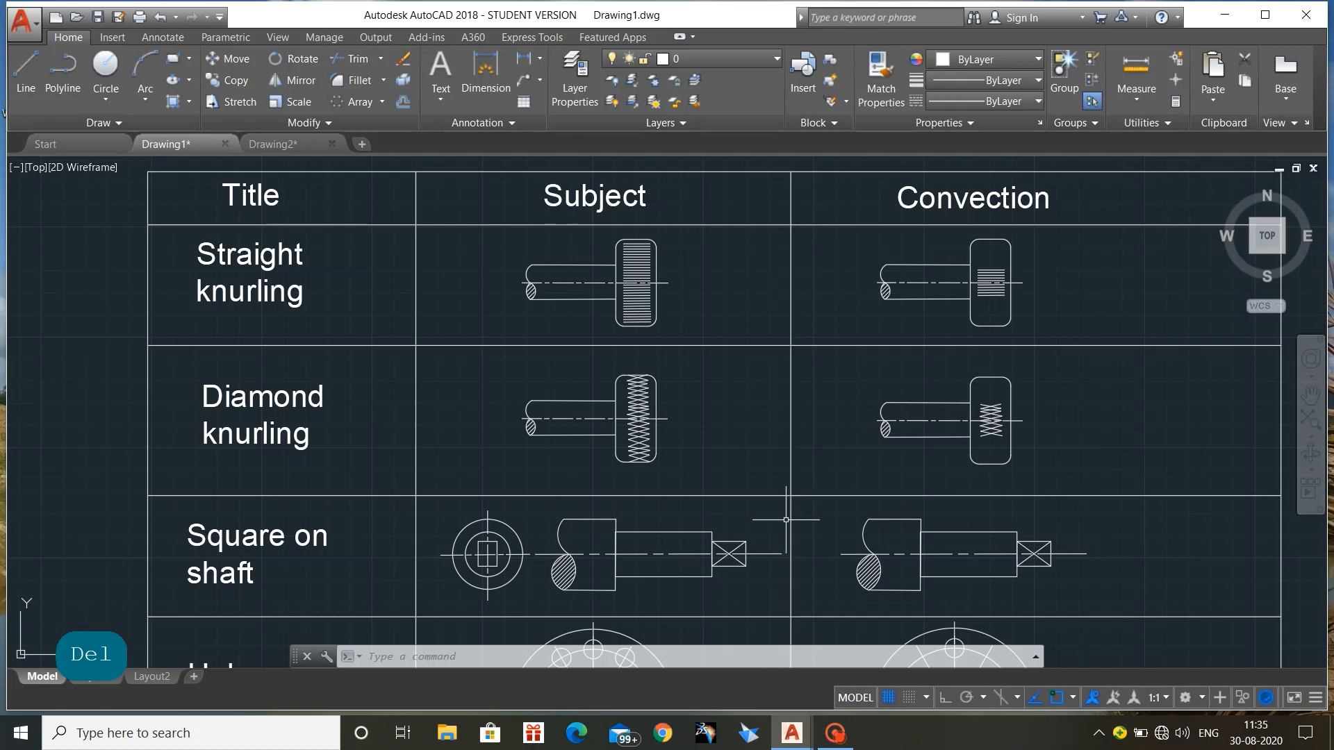
{"action": "middle_click_drag", "start_coordinate": [785, 520], "coordinate": [774, 382]}
{"action": "scroll", "coordinate": [779, 421], "scroll_direction": "up", "scroll_amount": 2}
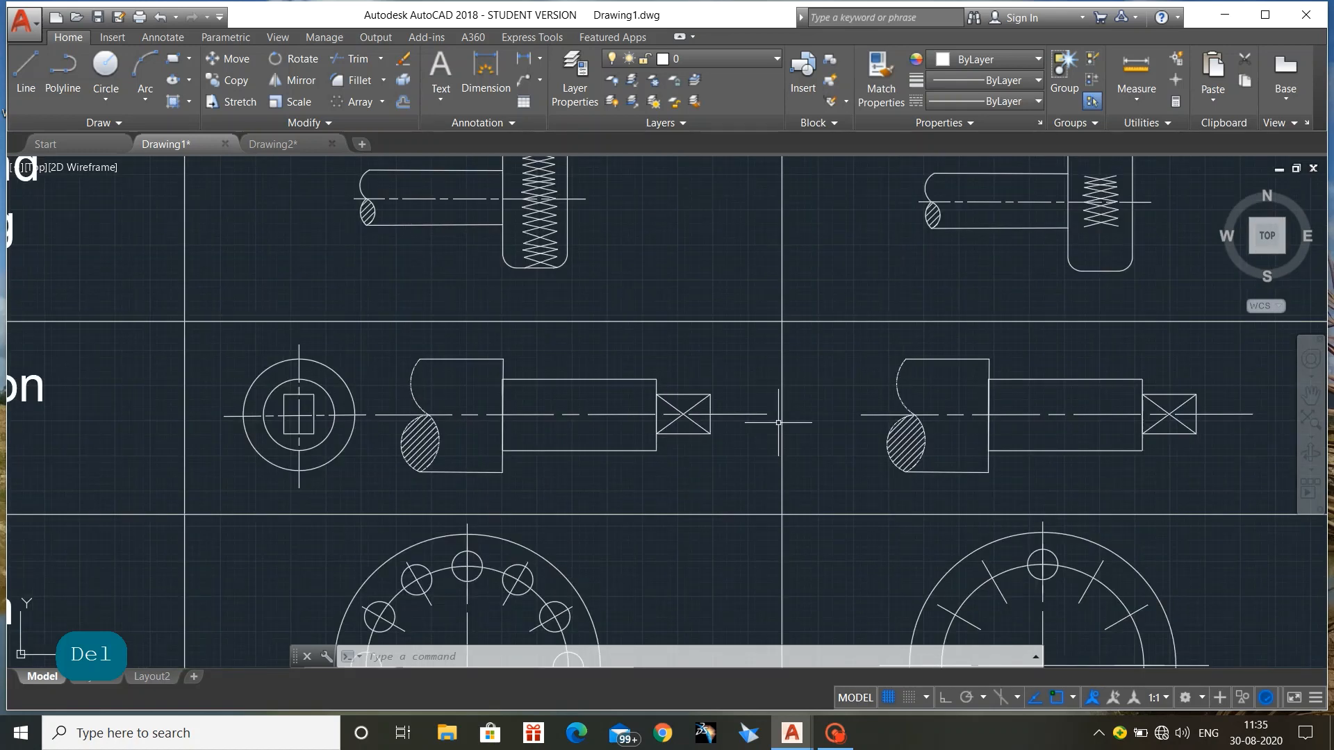
{"action": "scroll", "coordinate": [779, 422], "scroll_direction": "down", "scroll_amount": 2}
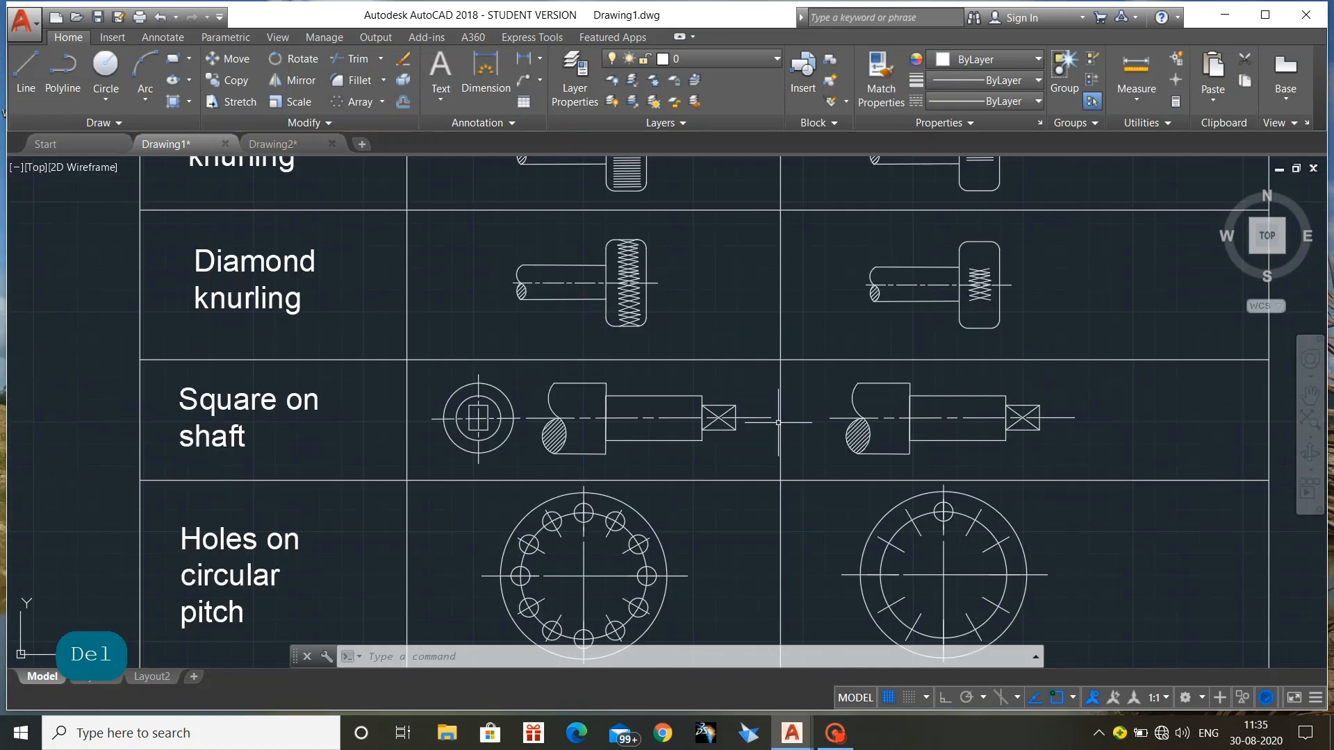
Switch to Drawing2 and look over the table's empty space below the straight knurling row
{"action": "left_click", "coordinate": [279, 144]}
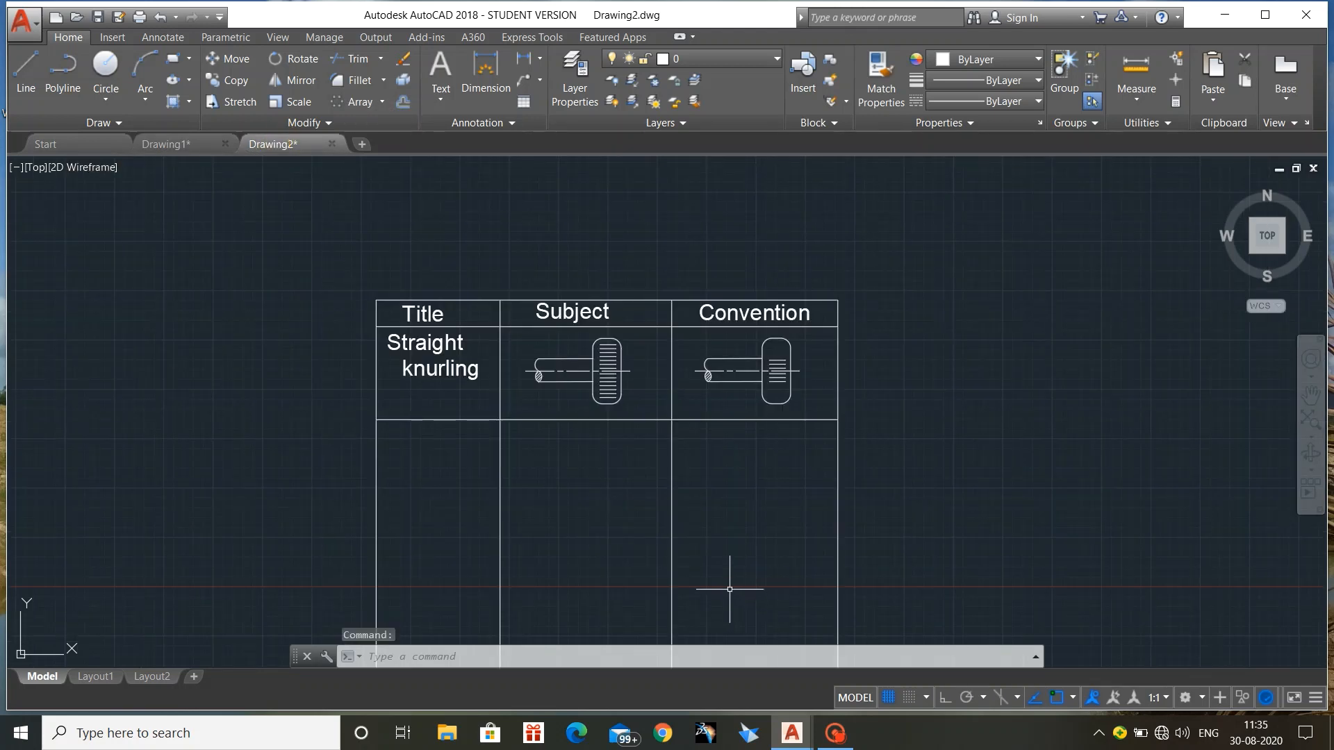
{"action": "scroll", "coordinate": [730, 589], "scroll_direction": "down", "scroll_amount": 2}
{"action": "middle_click_drag", "start_coordinate": [730, 586], "coordinate": [734, 340]}
{"action": "scroll", "coordinate": [677, 306], "scroll_direction": "up", "scroll_amount": 2}
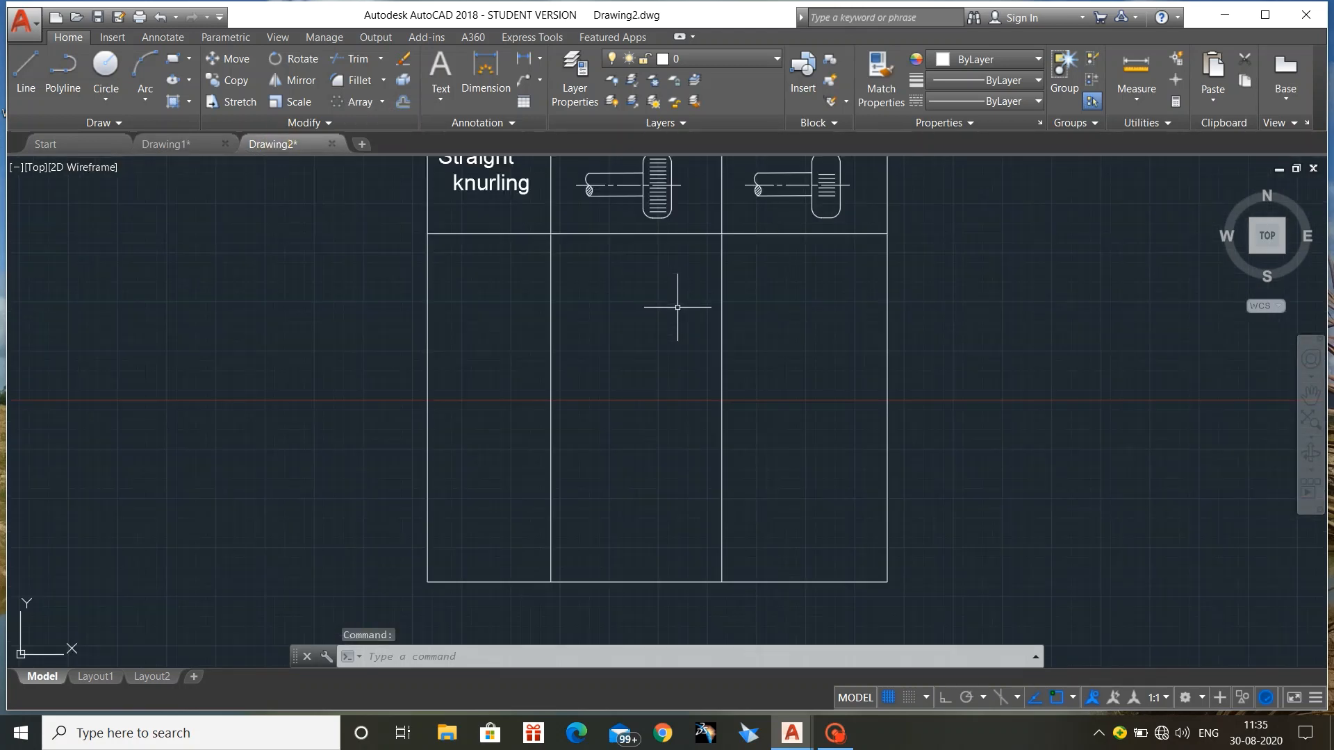
{"action": "scroll", "coordinate": [677, 306], "scroll_direction": "up", "scroll_amount": 2}
{"action": "scroll", "coordinate": [677, 307], "scroll_direction": "down", "scroll_amount": 4}
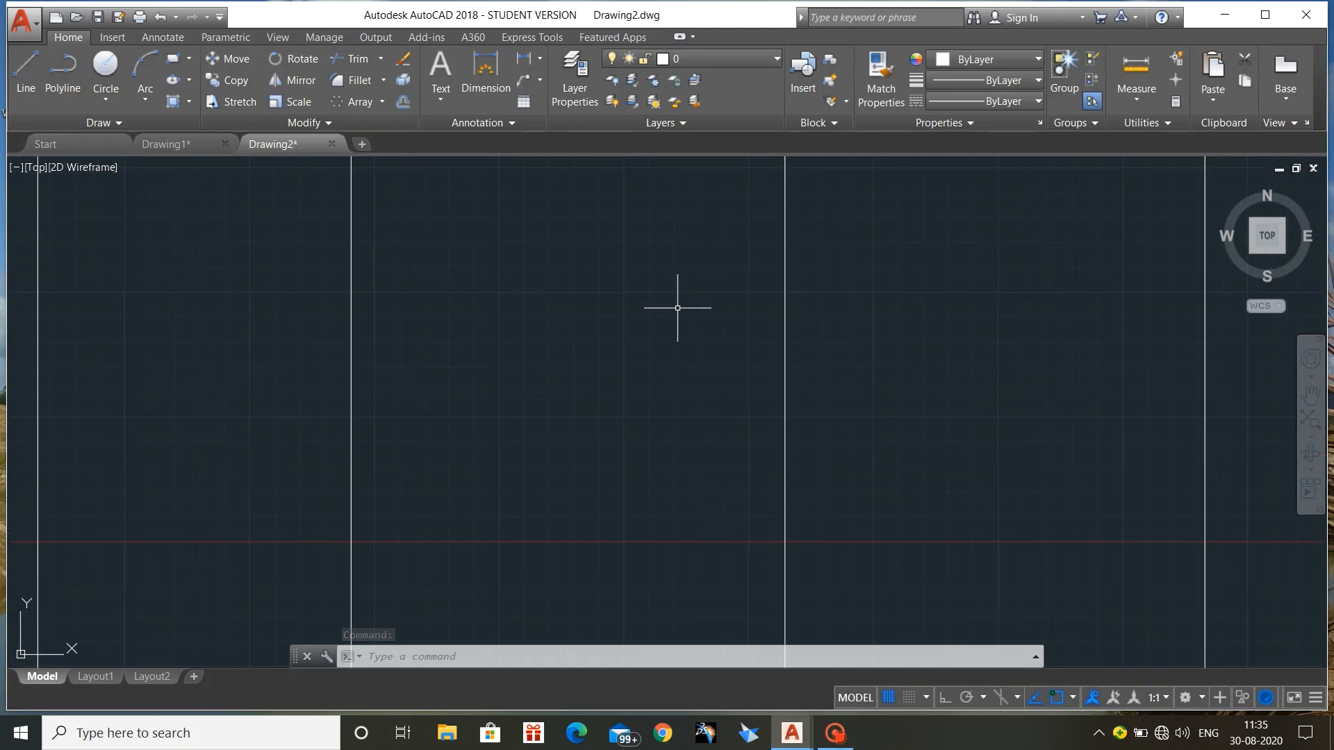
{"action": "middle_click_drag", "start_coordinate": [677, 307], "coordinate": [675, 312]}
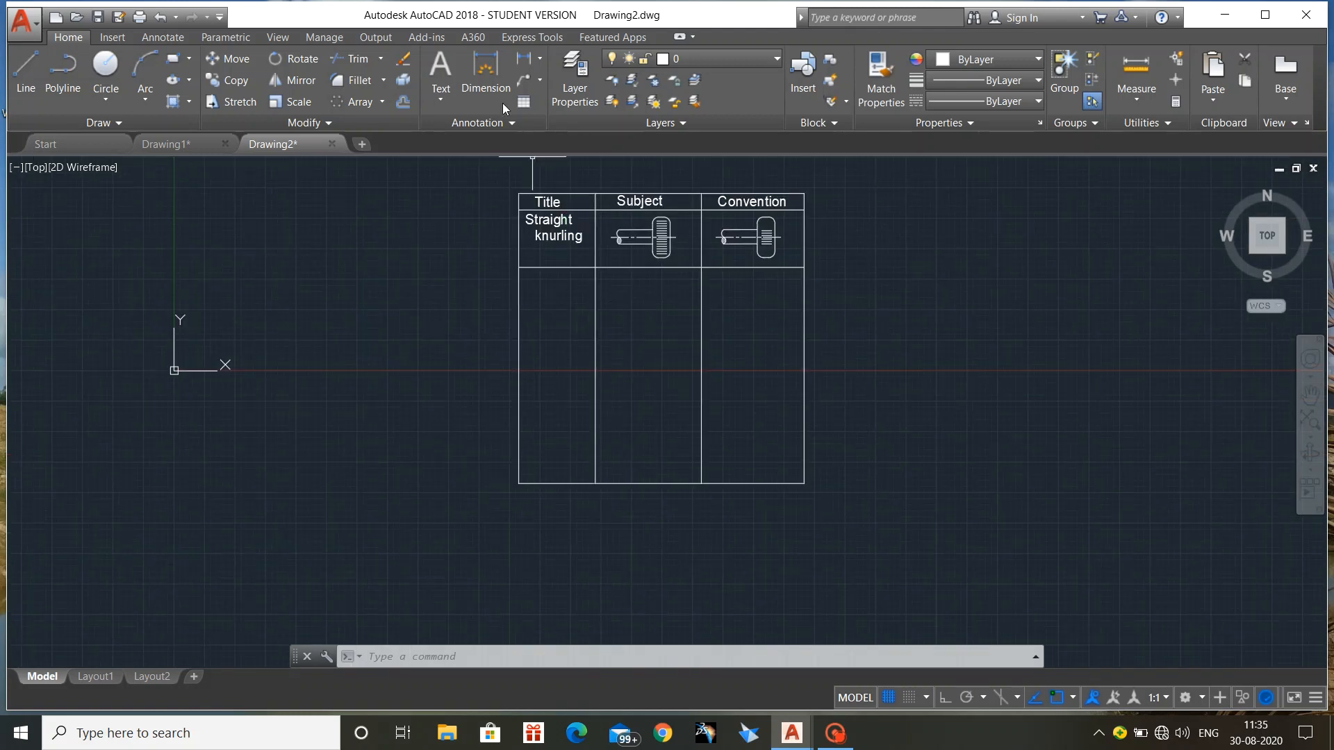
{"action": "left_click", "coordinate": [499, 191]}
{"action": "left_click", "coordinate": [755, 548]}
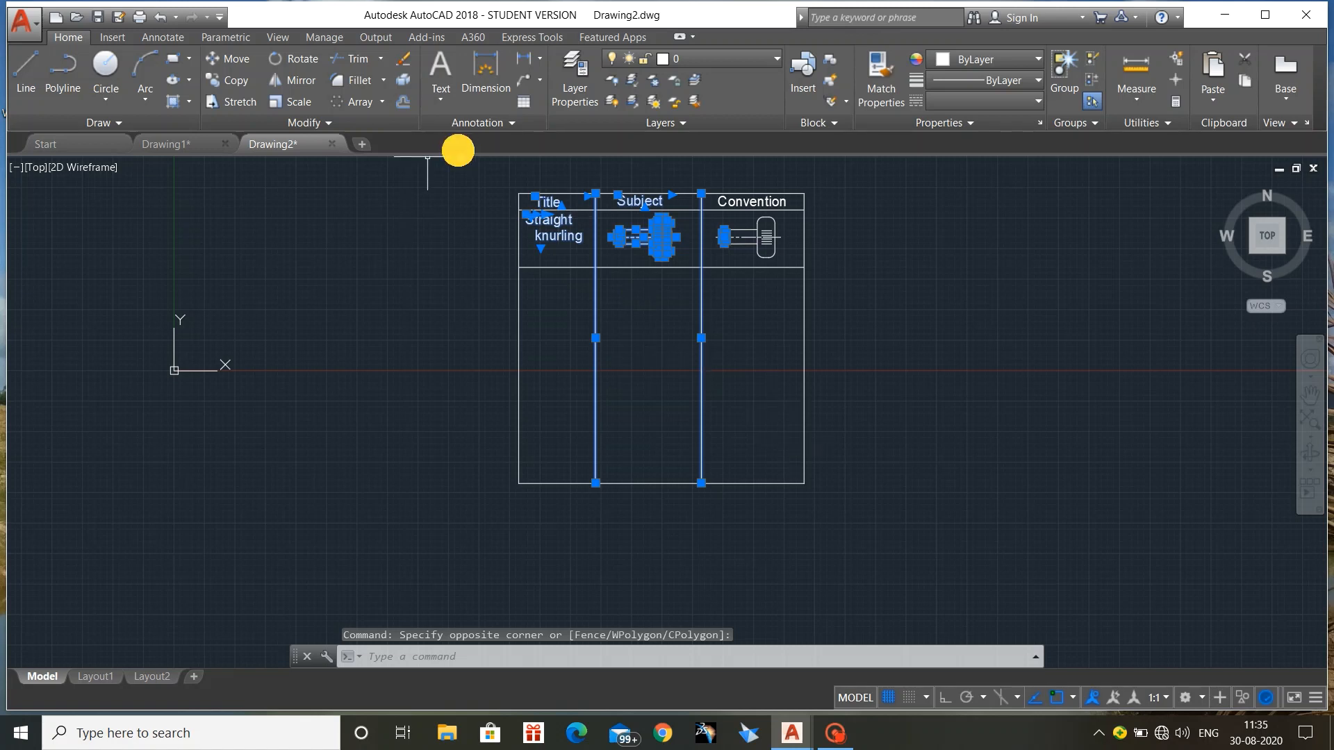
{"action": "key", "text": "Escape"}
Erase the entire Title, Subject and Convention table, including its straight knurling row, from Drawing2
{"action": "left_click", "coordinate": [491, 166]}
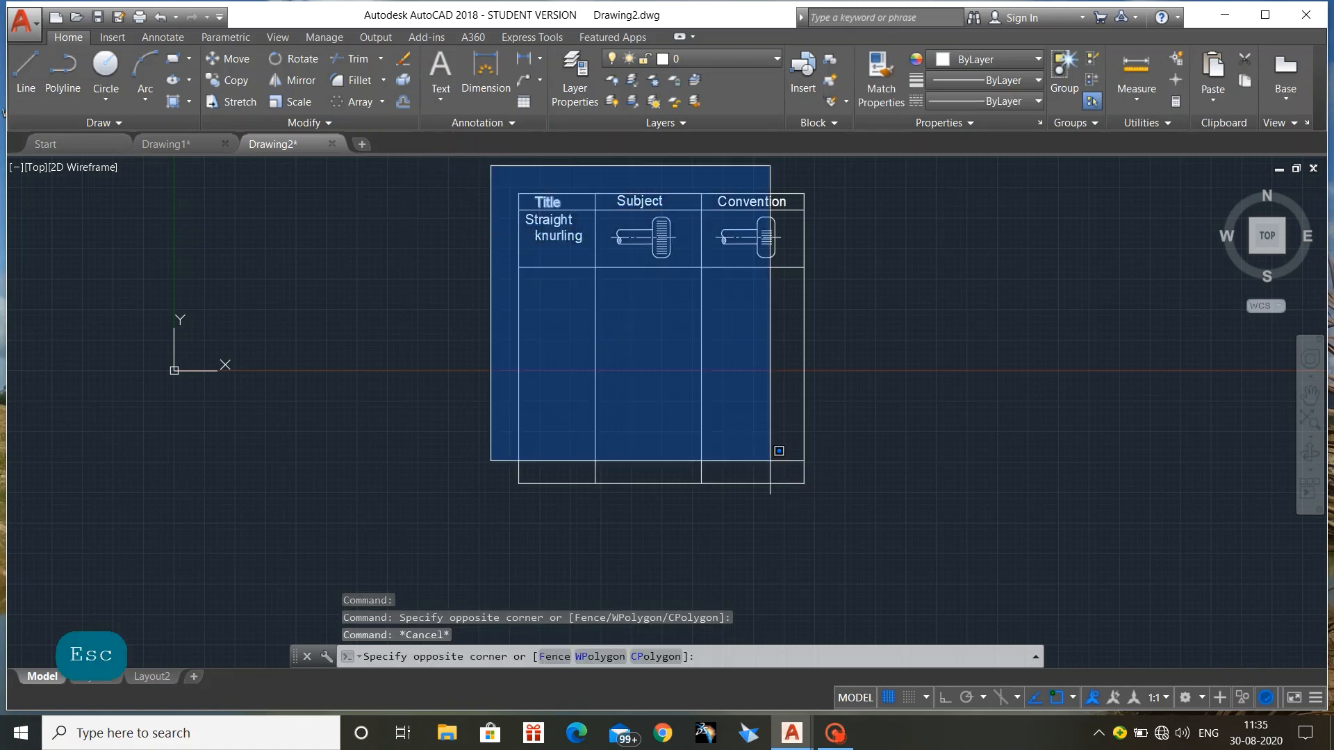
{"action": "left_click", "coordinate": [831, 524]}
{"action": "key", "text": "Delete"}
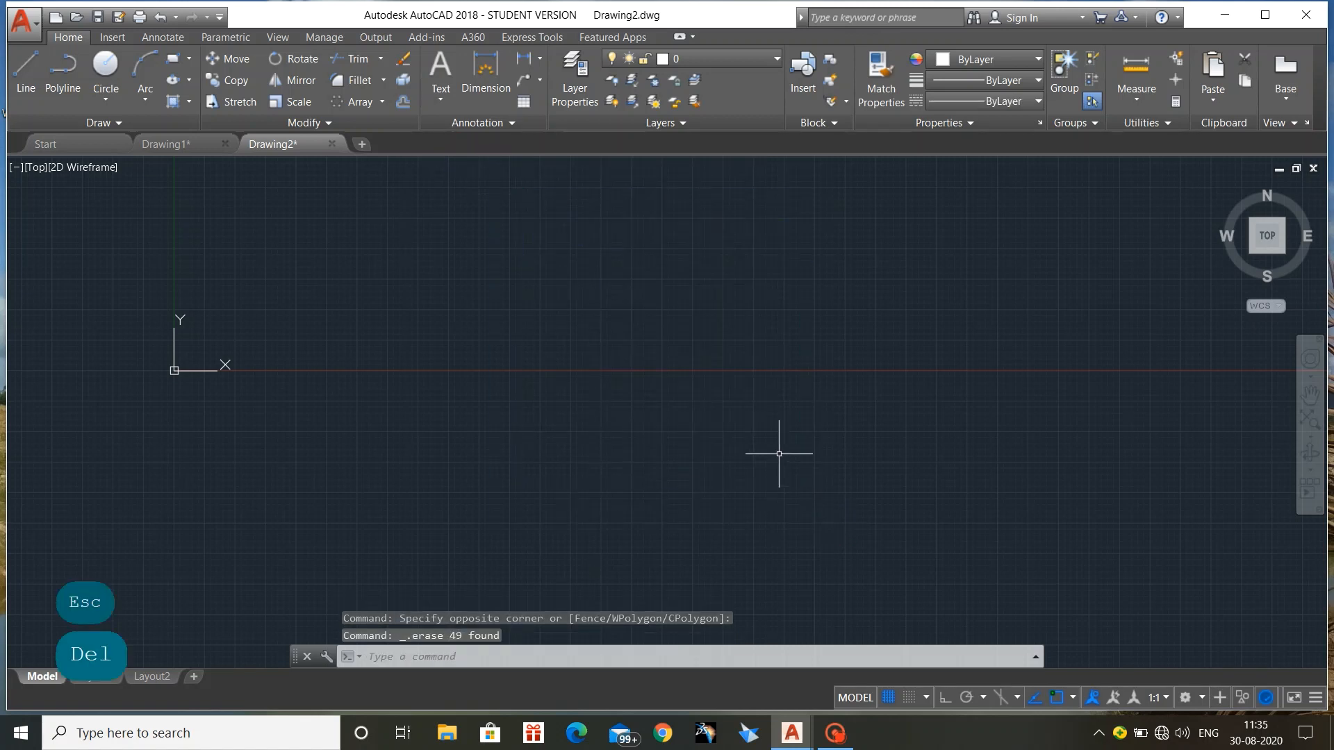
Draw a horizontal rectangle about two and a half times as long as it is high in the cleared drawing area
{"action": "middle_click_drag", "start_coordinate": [656, 350], "coordinate": [671, 447]}
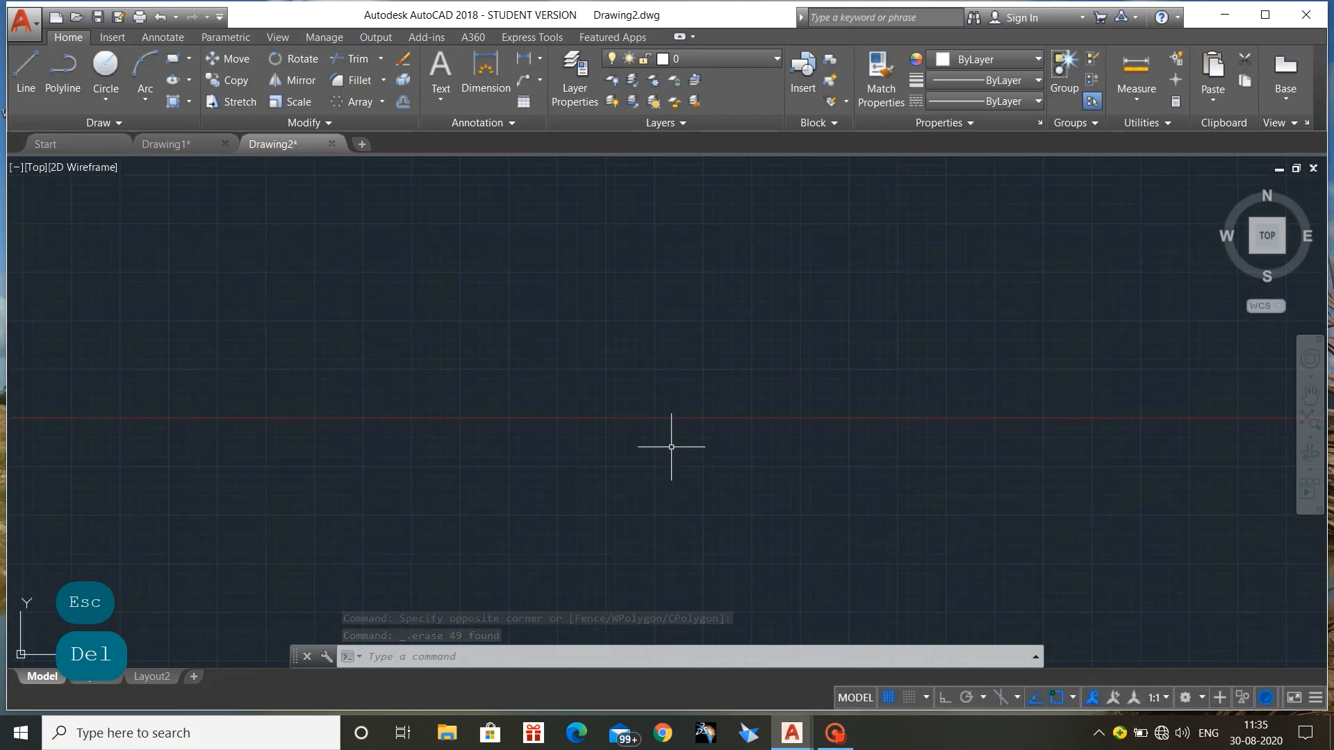
{"action": "type", "text": "re"}
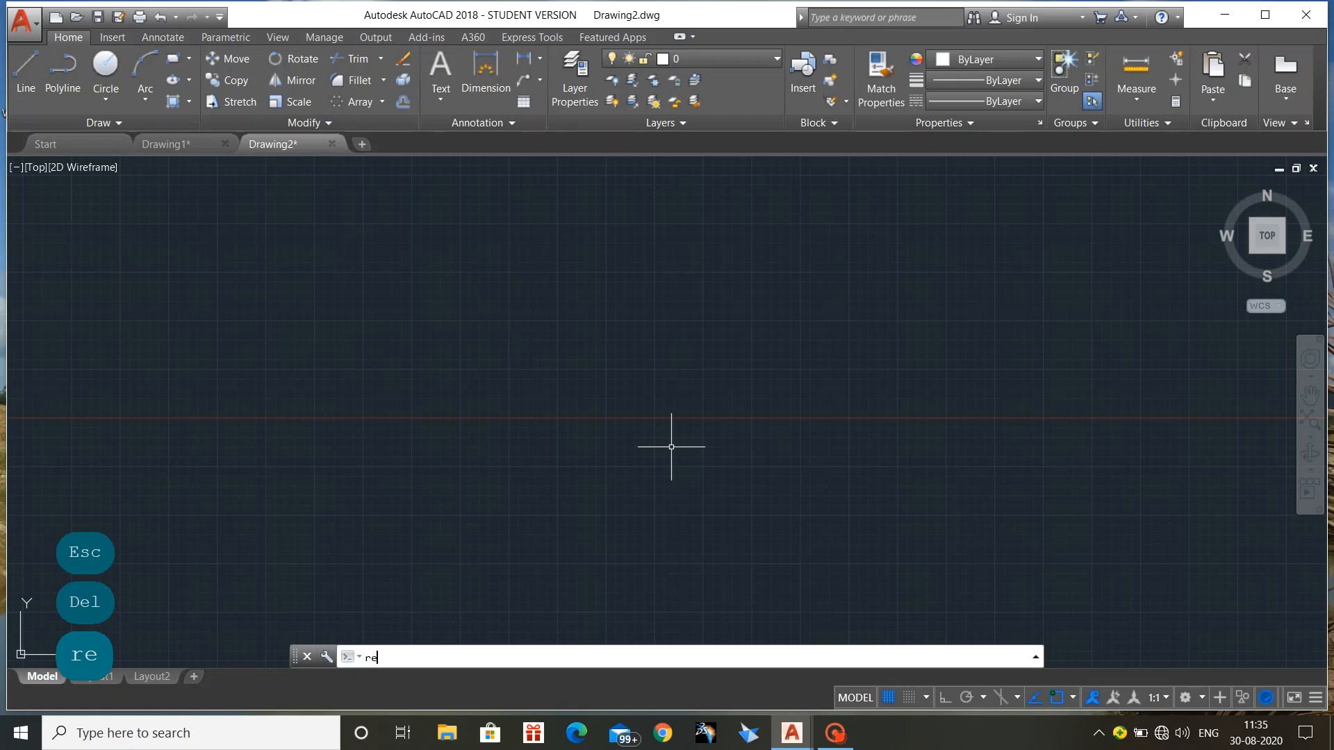
{"action": "key", "text": "Return"}
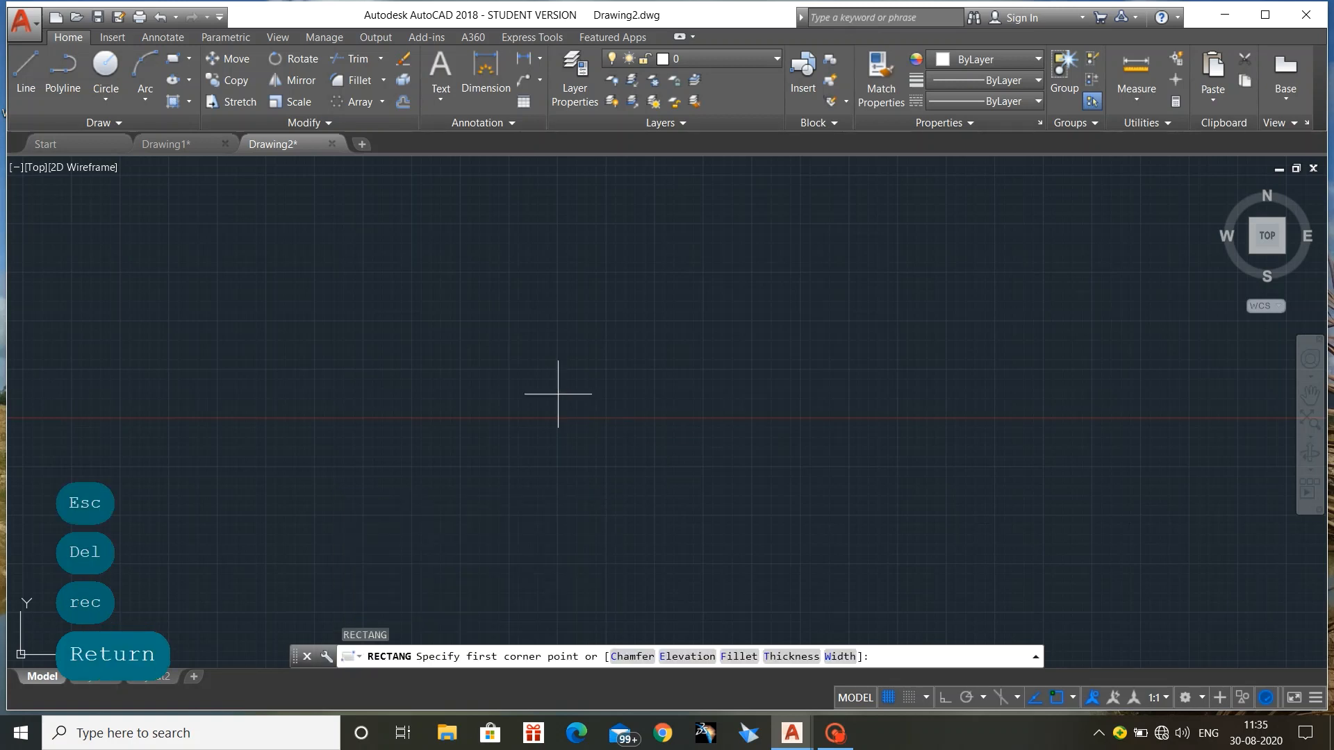
{"action": "left_click", "coordinate": [526, 340]}
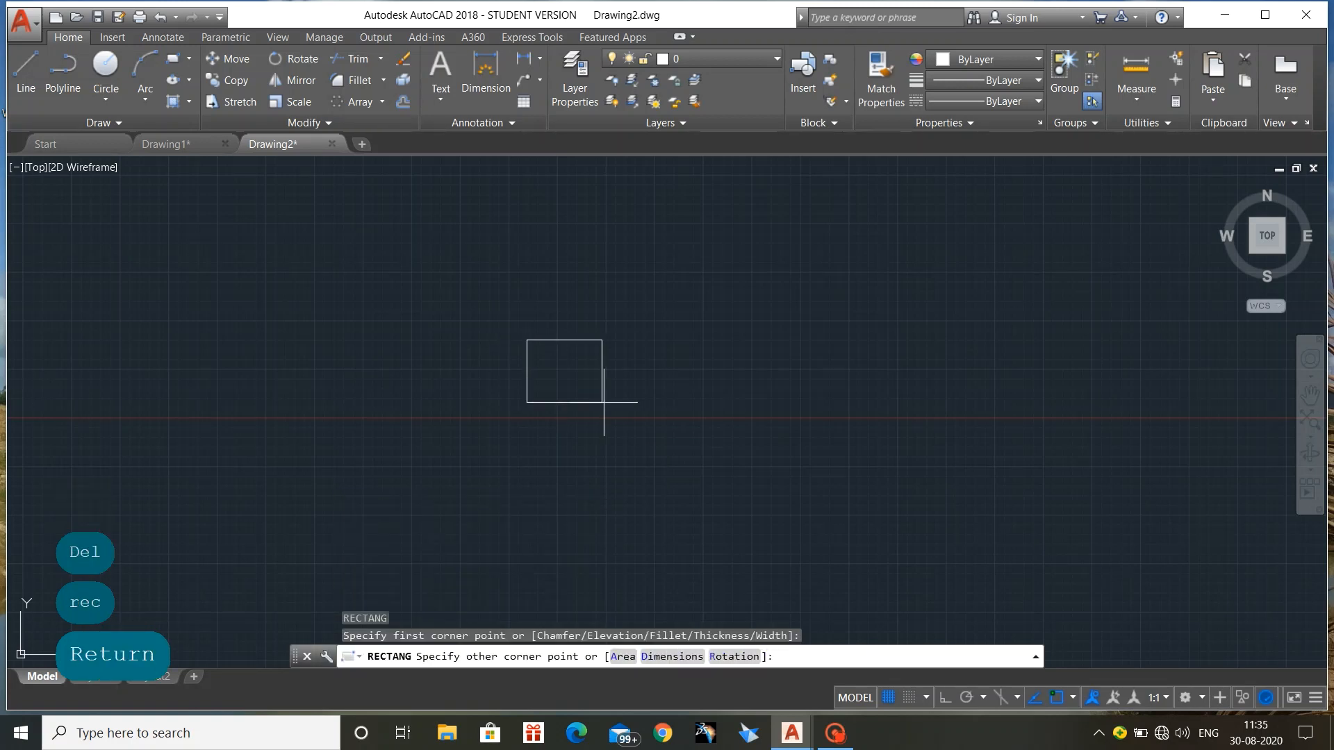
{"action": "left_click", "coordinate": [712, 414]}
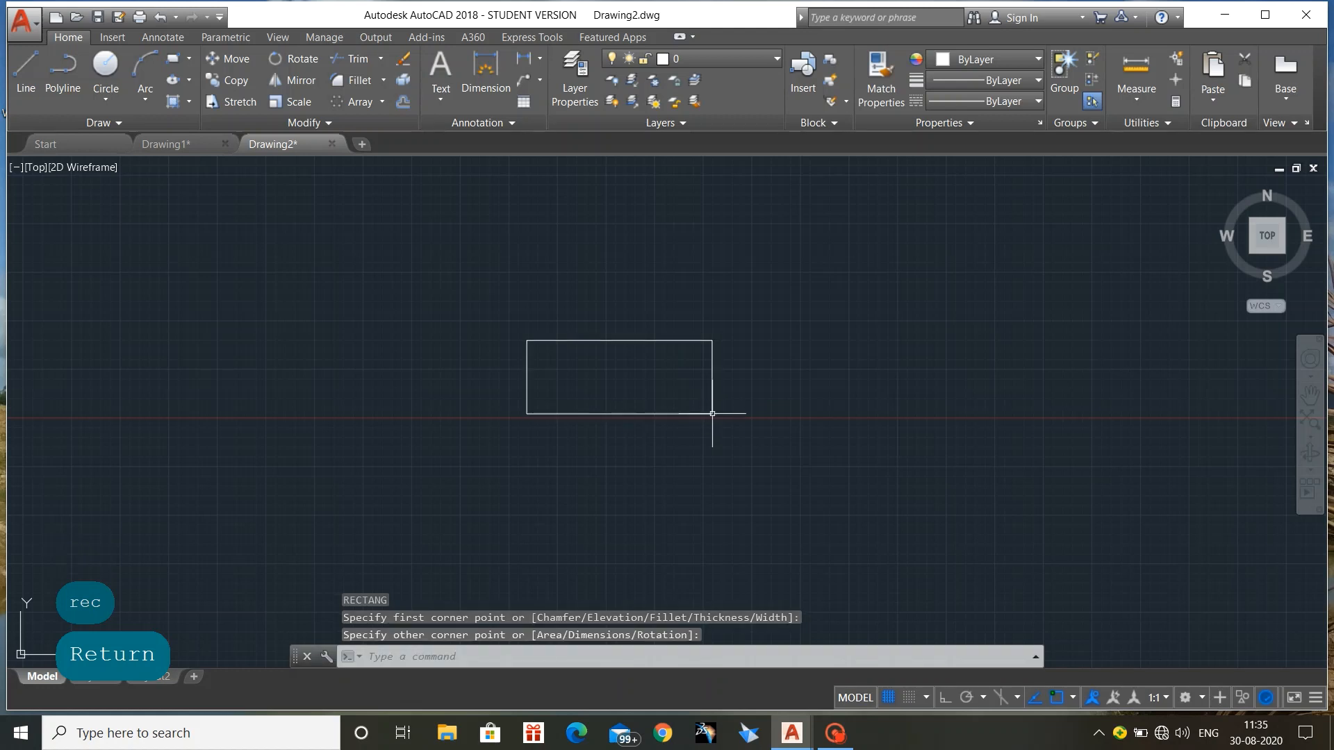
Draw a smaller, roughly square rectangle against the large rectangle's right edge, slightly inset from its upper and lower edges
{"action": "scroll", "coordinate": [711, 413], "scroll_direction": "up", "scroll_amount": 2}
{"action": "key", "text": "Return"}
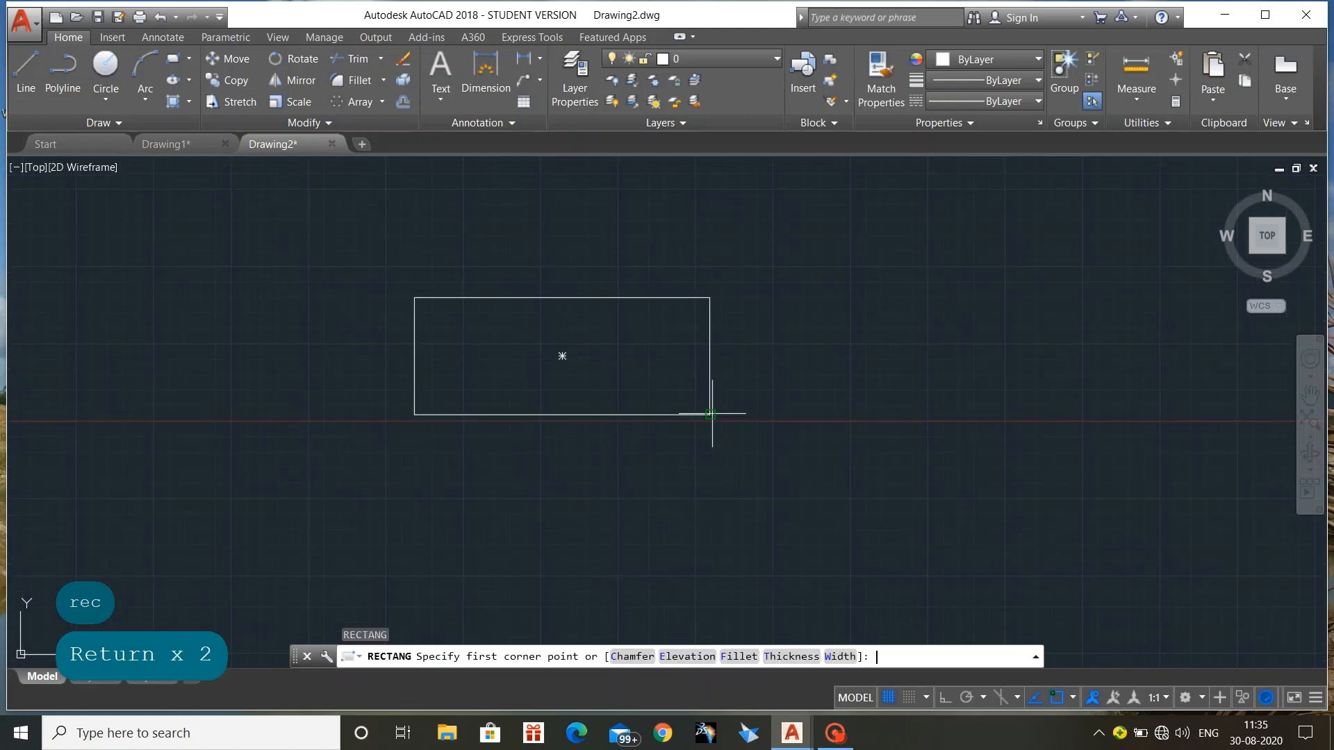
{"action": "left_click", "coordinate": [710, 316]}
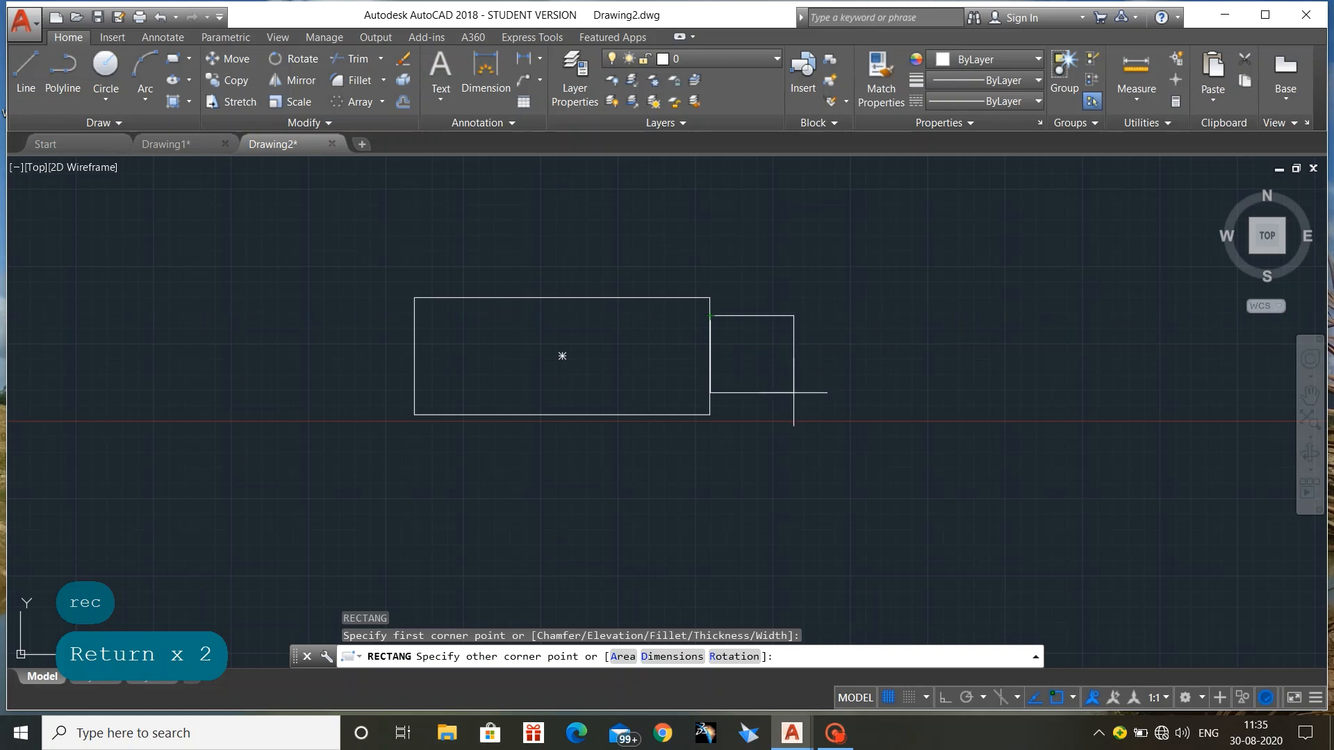
{"action": "left_click", "coordinate": [793, 392]}
Draw a centre line in the ACAD_ISO08W100 linetype lengthwise through both rectangles, extending beyond both ends
{"action": "middle_click_drag", "start_coordinate": [591, 506], "coordinate": [630, 514]}
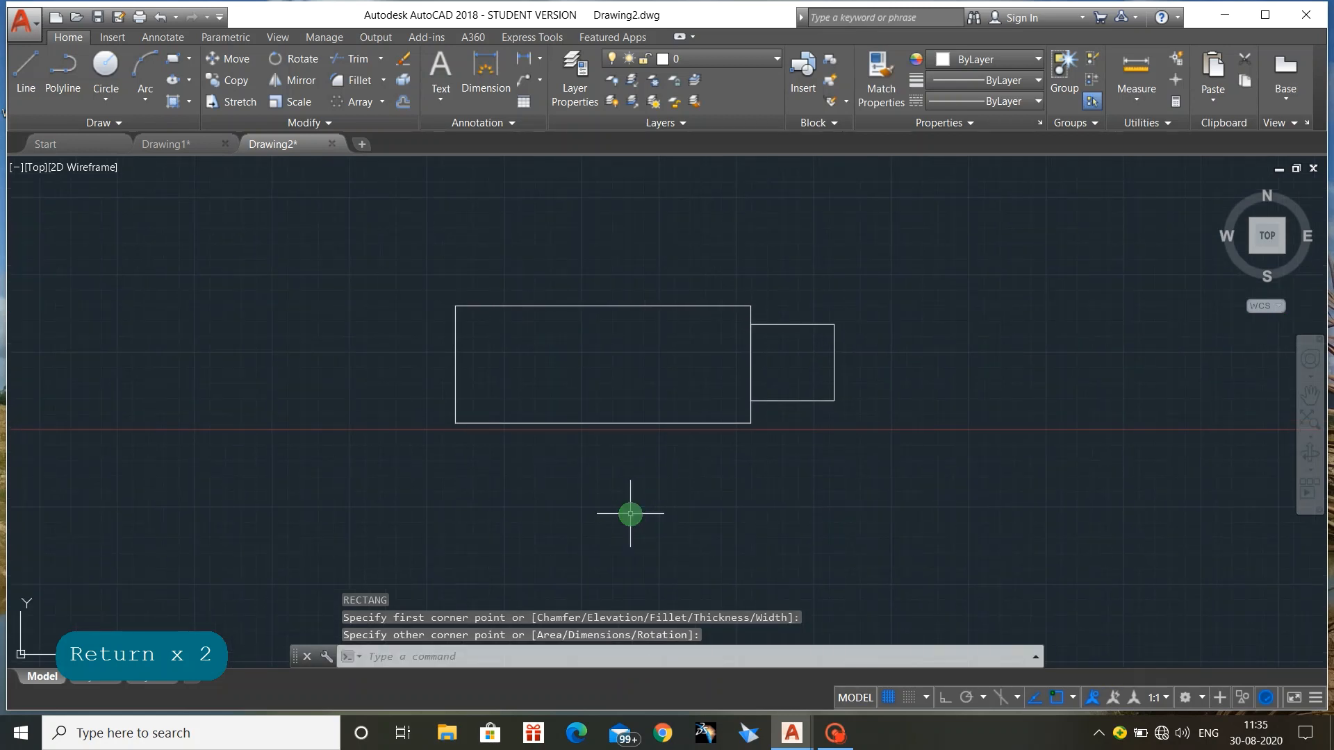
{"action": "type", "text": "l"}
{"action": "key", "text": "Return"}
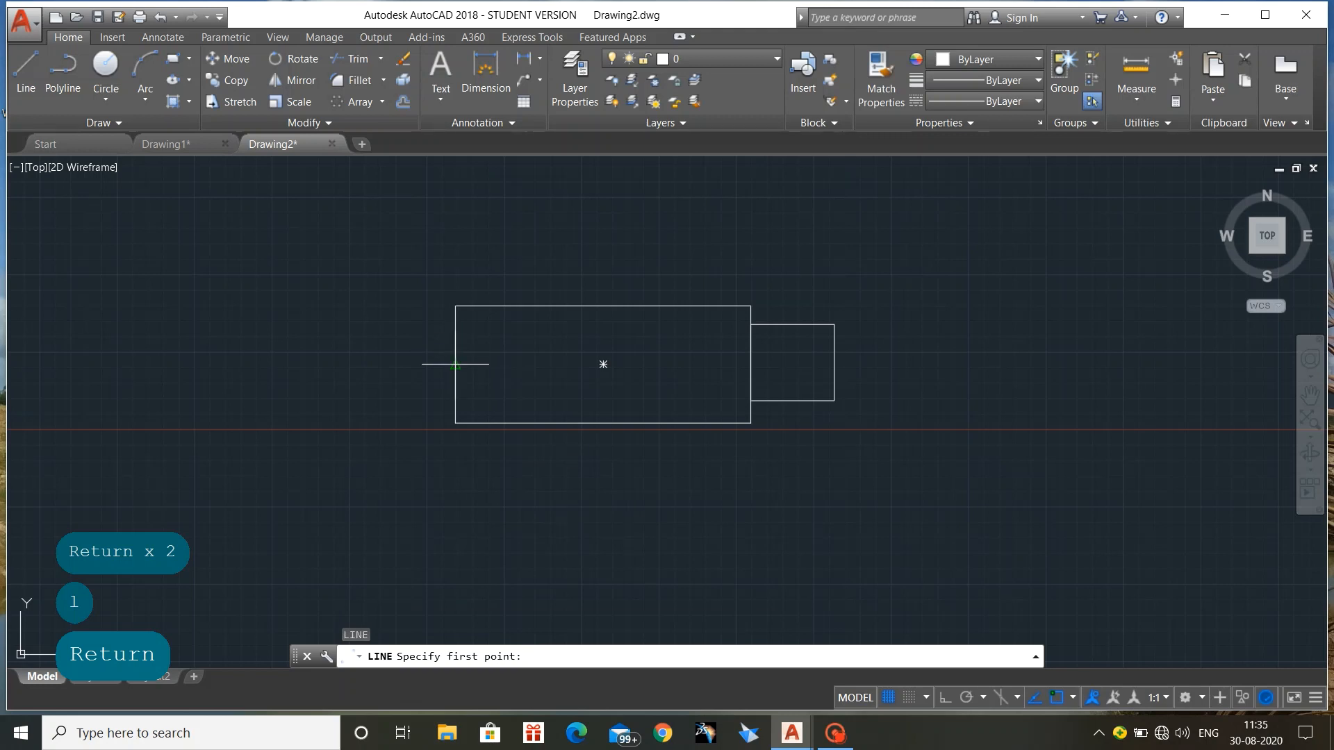
{"action": "left_click", "coordinate": [957, 103]}
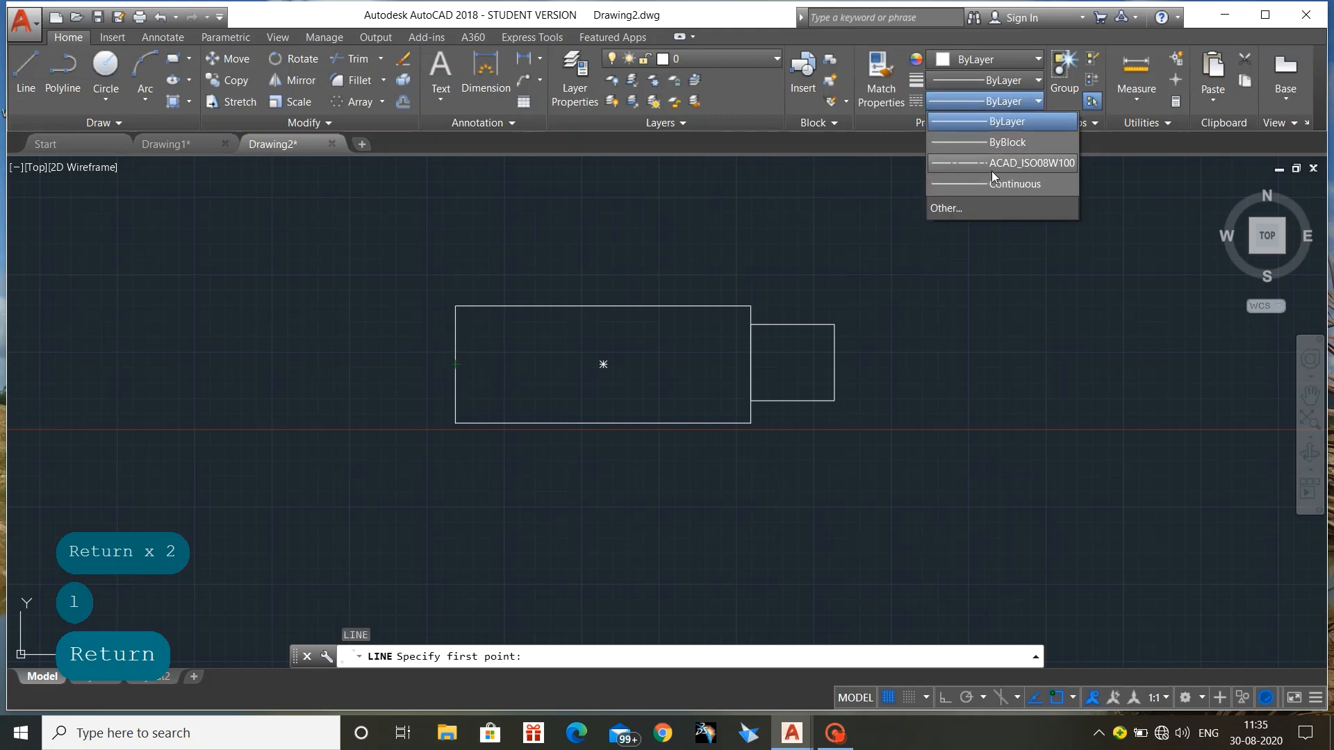
{"action": "left_click", "coordinate": [990, 171]}
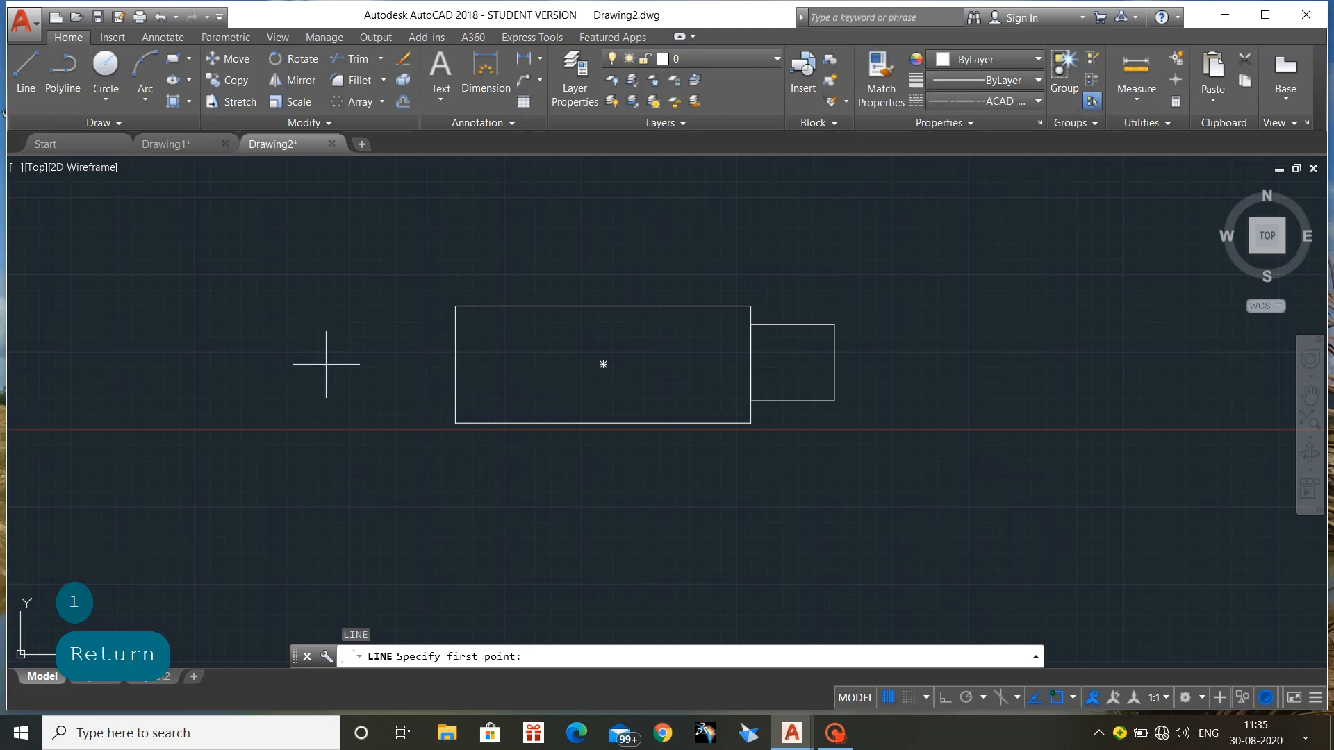
{"action": "left_click", "coordinate": [410, 364]}
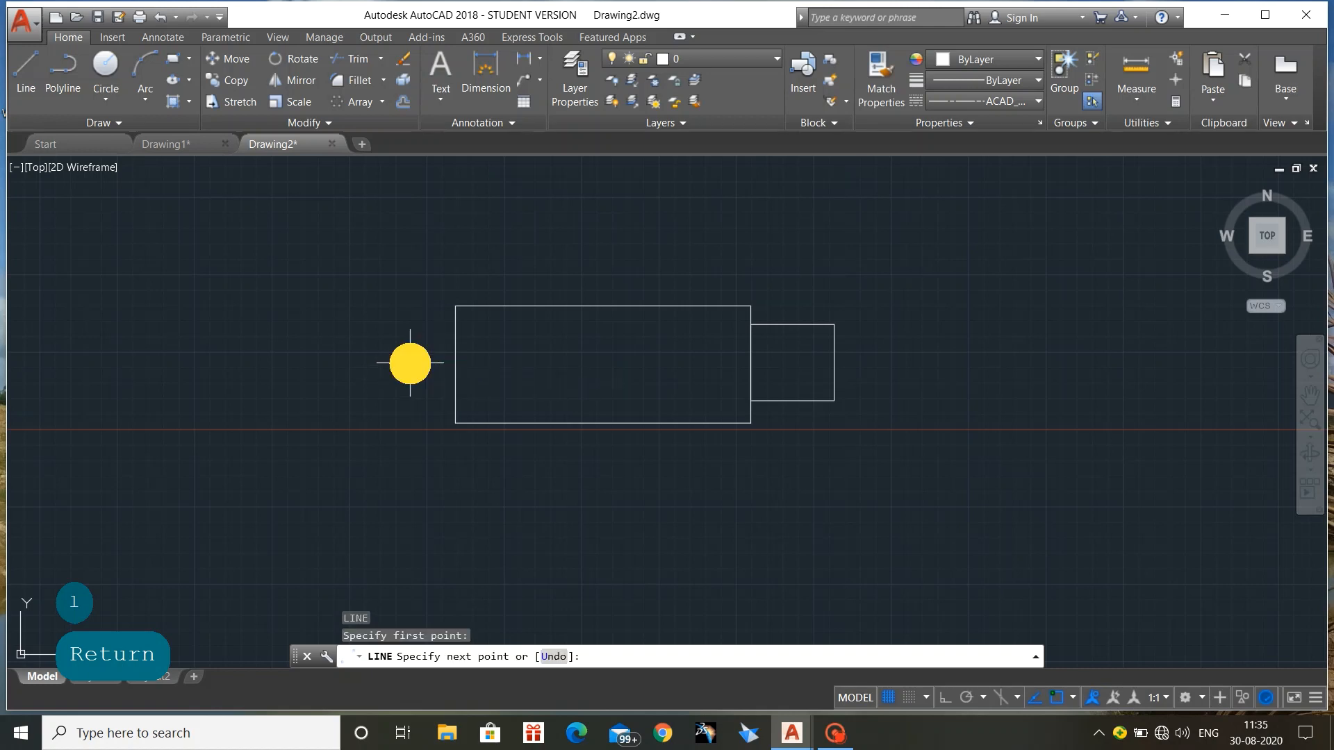
{"action": "left_click", "coordinate": [946, 360]}
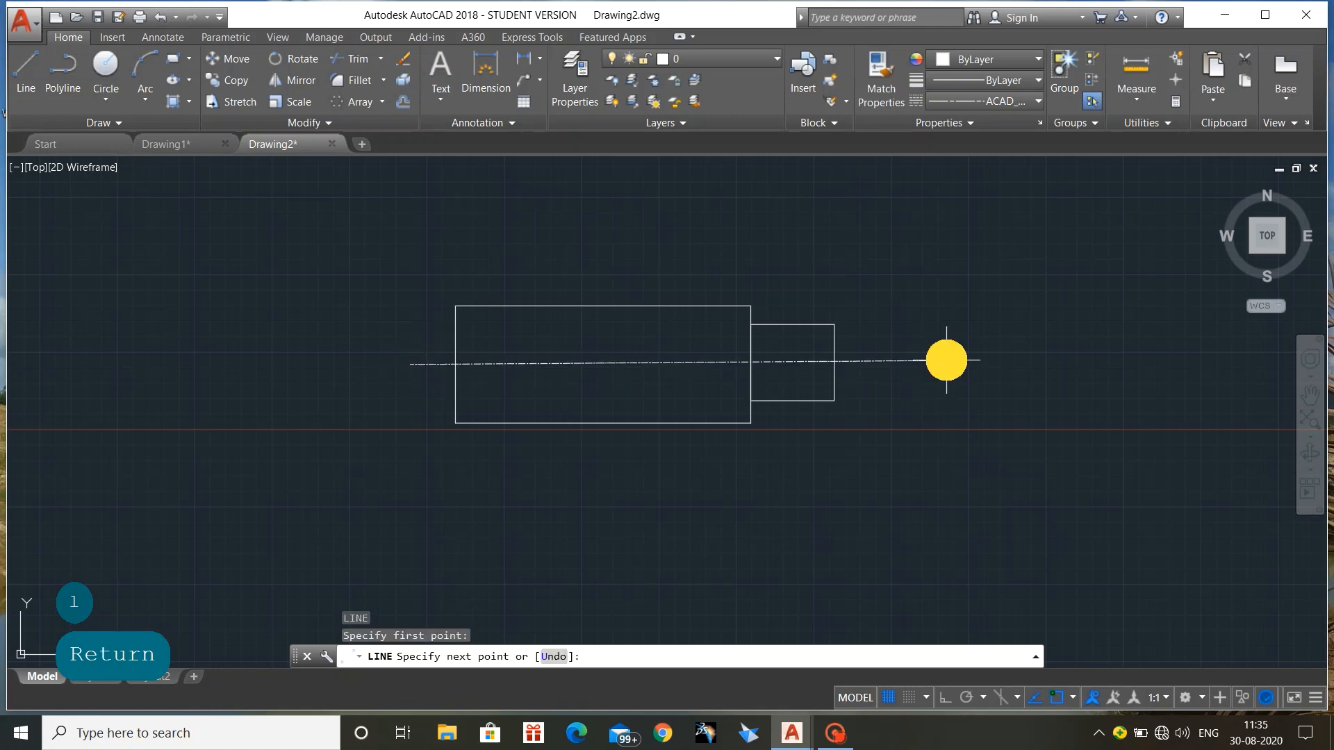
{"action": "key", "text": "Escape"}
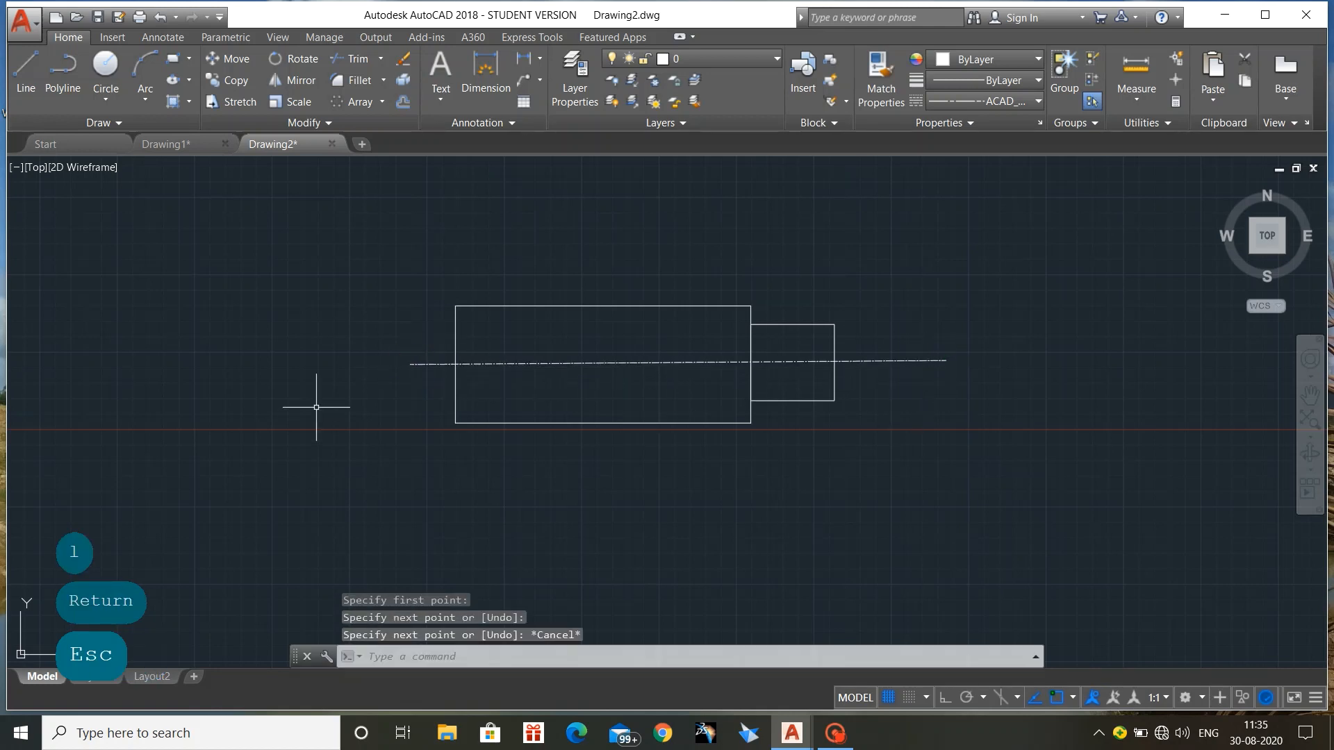
Stretch the centre line's left end farther out from the large rectangle
{"action": "left_click", "coordinate": [561, 361]}
{"action": "left_click", "coordinate": [410, 363]}
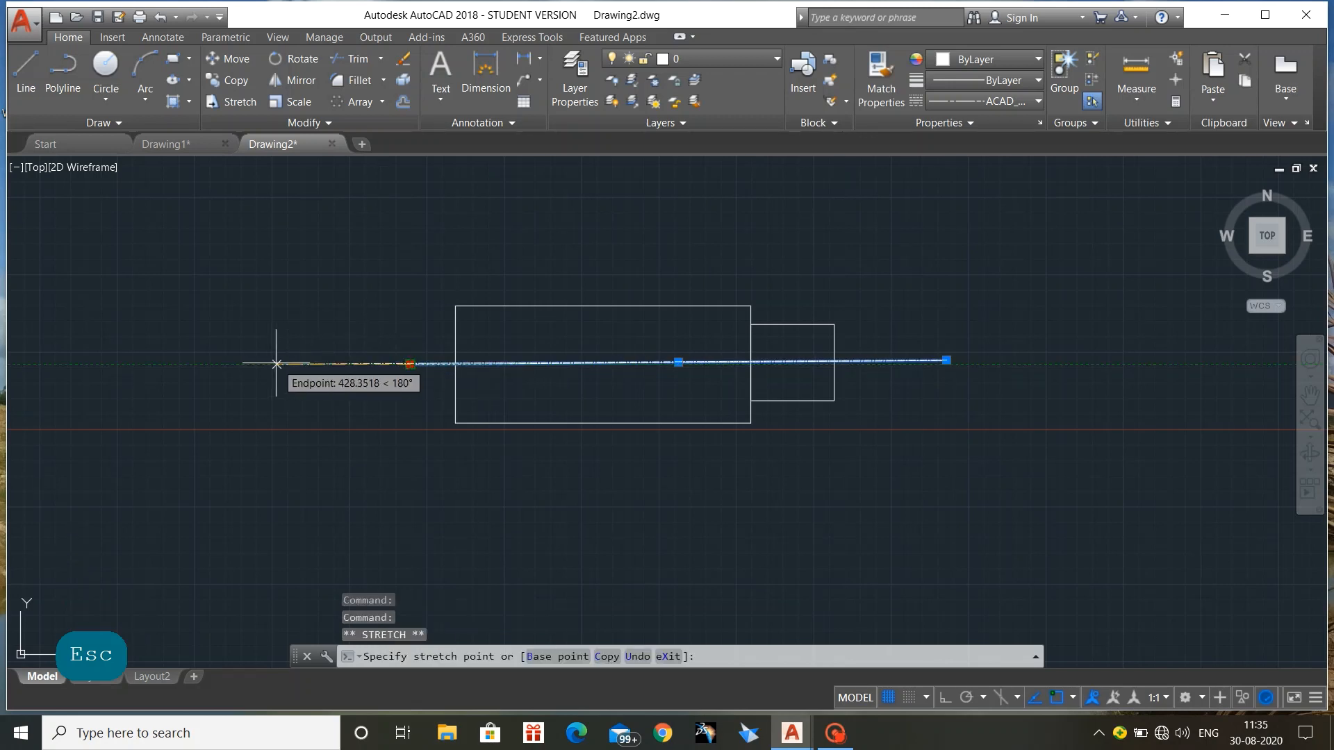
{"action": "left_click", "coordinate": [262, 364]}
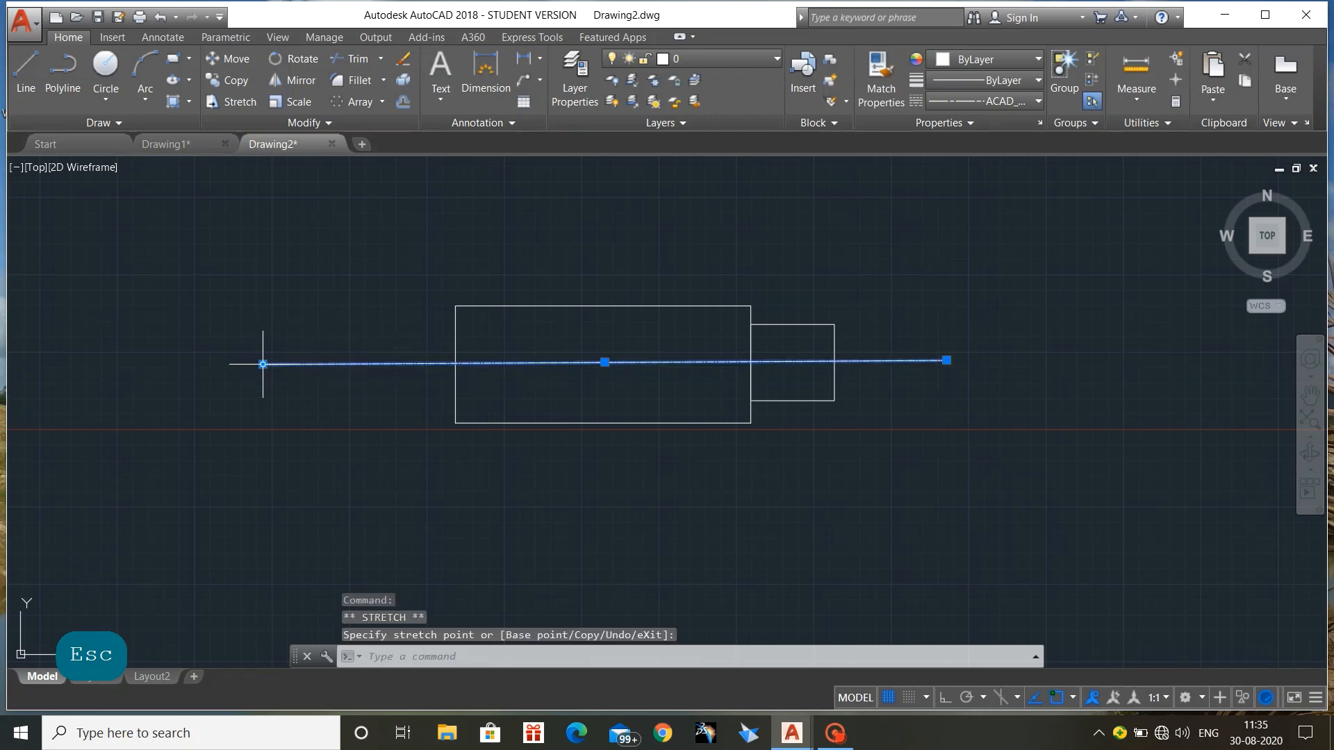
Set the centre line's linetype scale to 20 in its properties
{"action": "right_click", "coordinate": [604, 362]}
{"action": "left_click", "coordinate": [636, 690]}
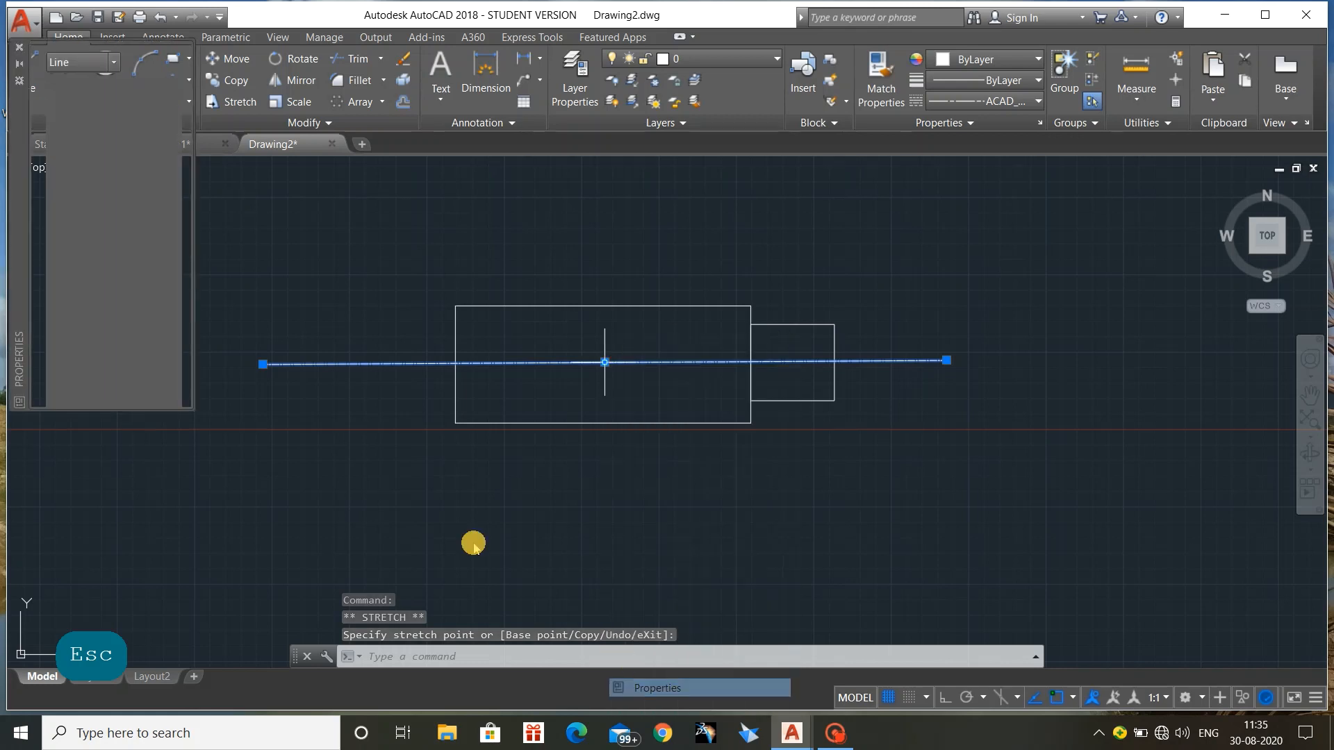
{"action": "left_click", "coordinate": [136, 157]}
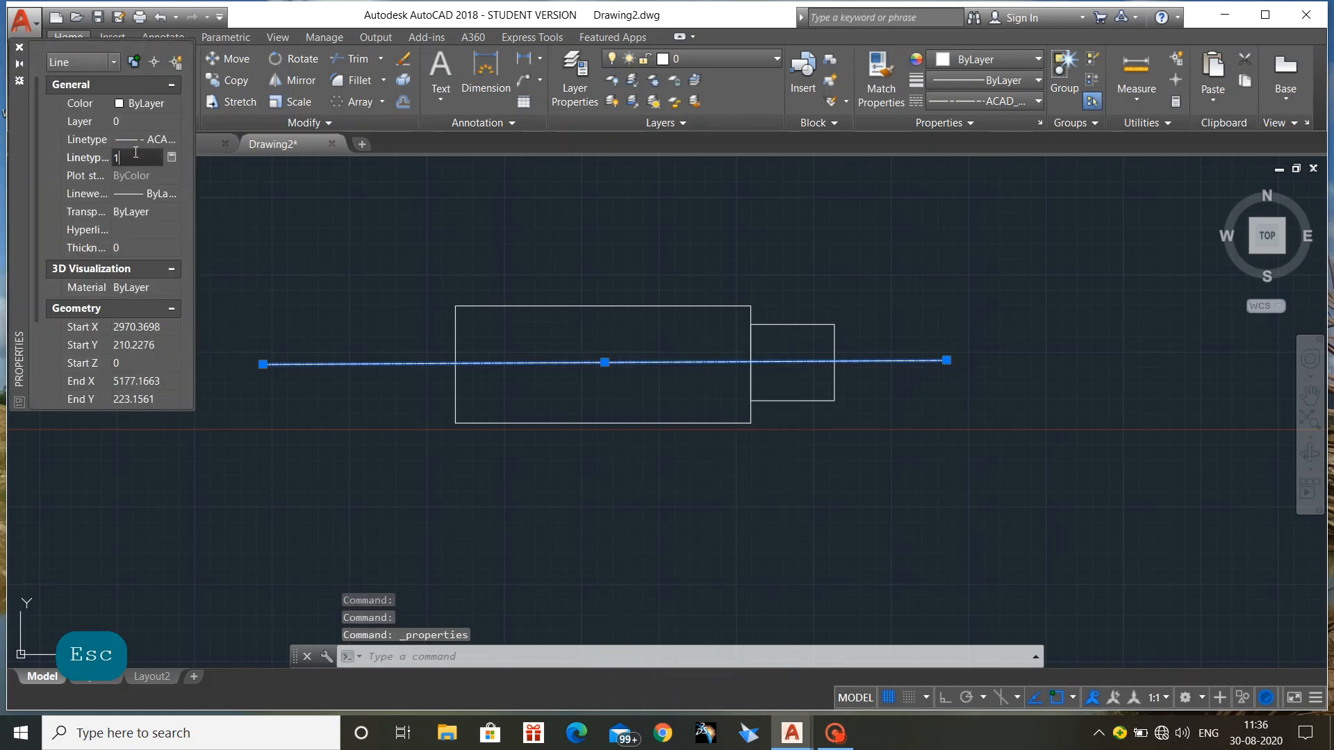
{"action": "key", "text": "BackSpace"}
{"action": "type", "text": "2"}
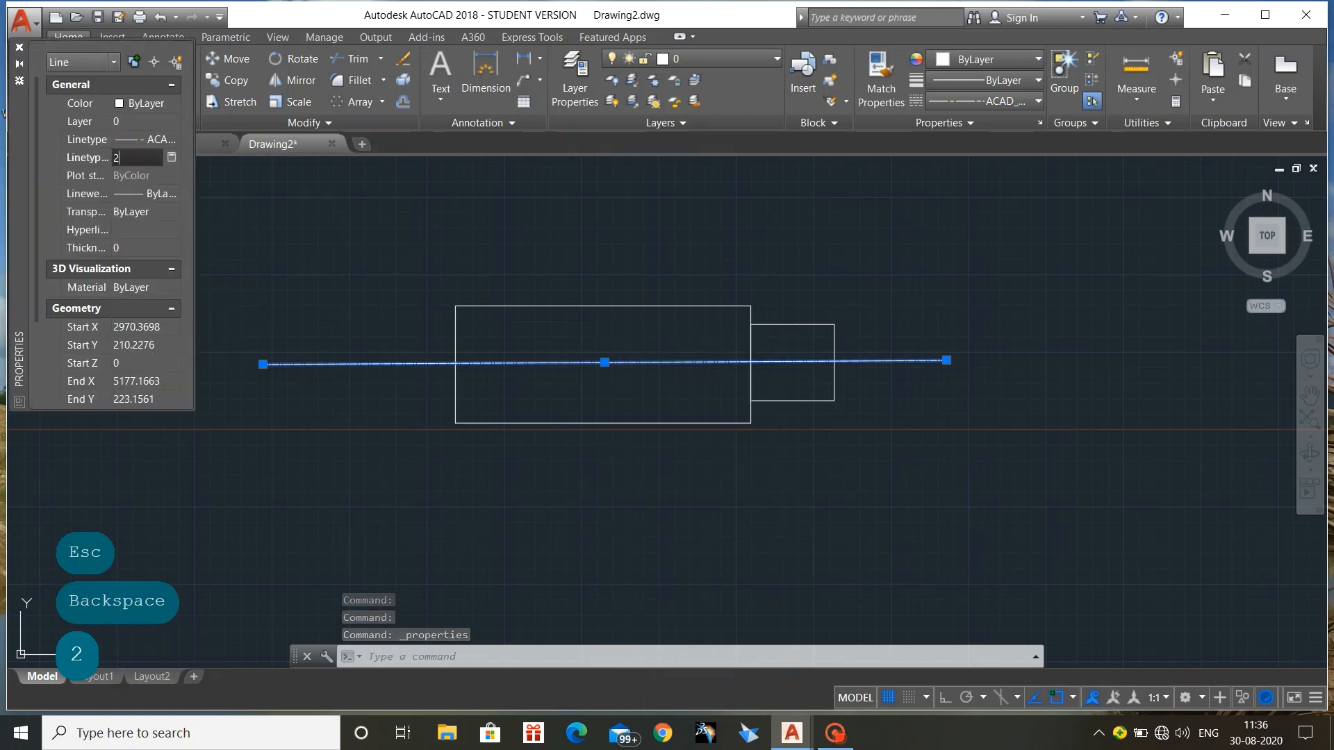
{"action": "type", "text": "0"}
{"action": "key", "text": "Return"}
{"action": "key", "text": "Escape"}
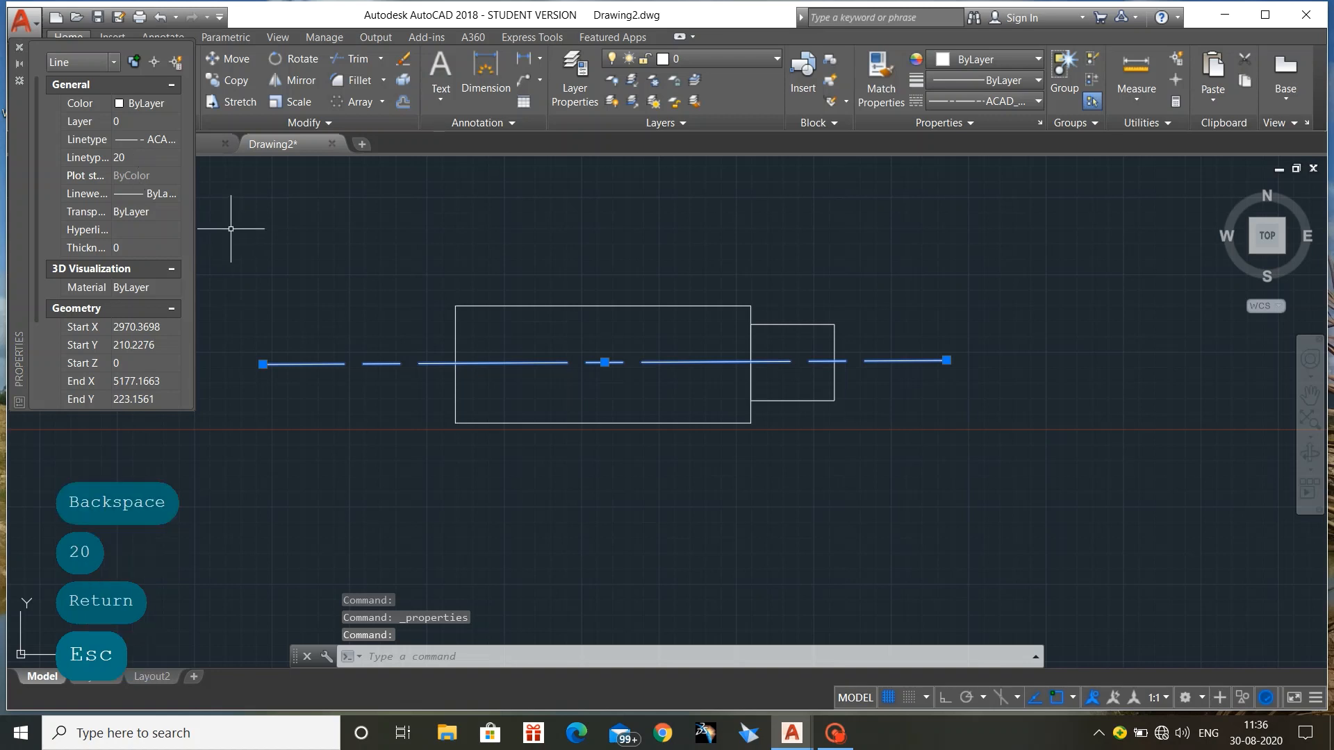
{"action": "left_click", "coordinate": [19, 47]}
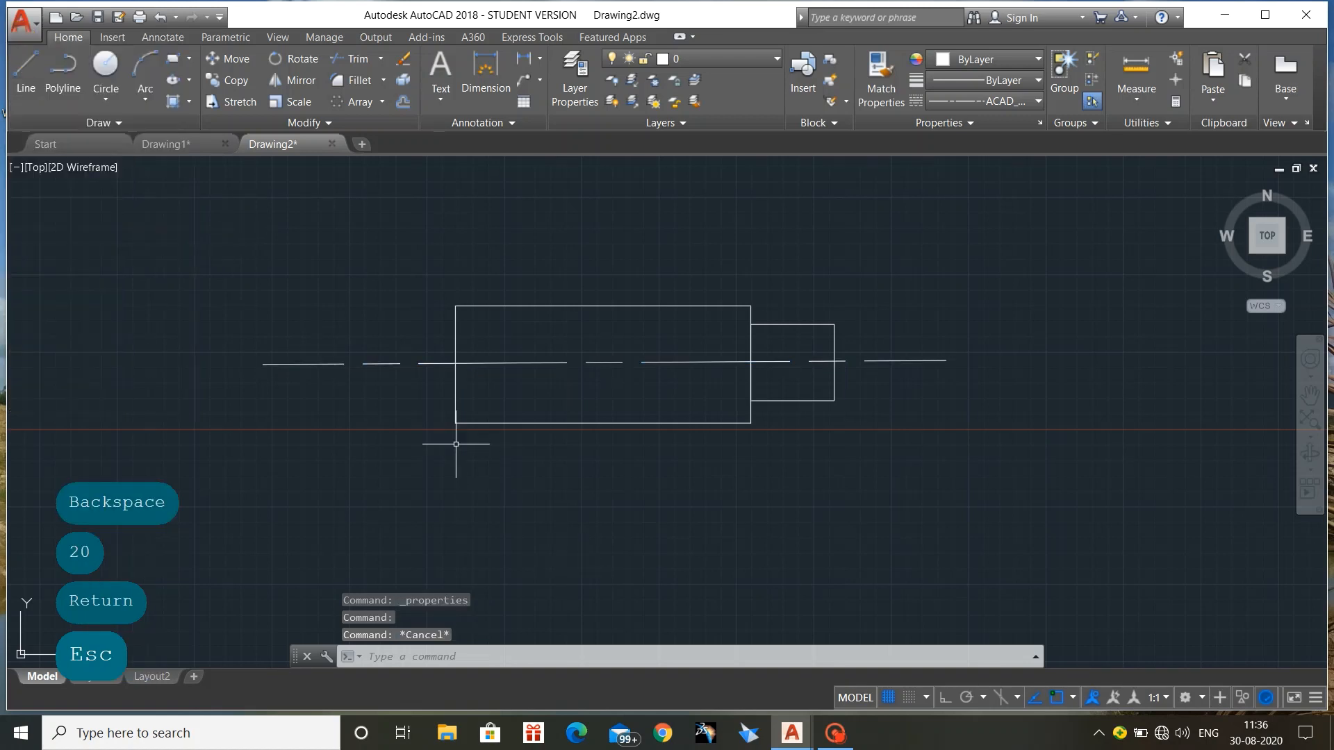
Start a line at the large rectangle's upper-left corner, set the current linetype to ByLayer, and undo the dash-dot segment
{"action": "scroll", "coordinate": [372, 409], "scroll_direction": "up", "scroll_amount": 2}
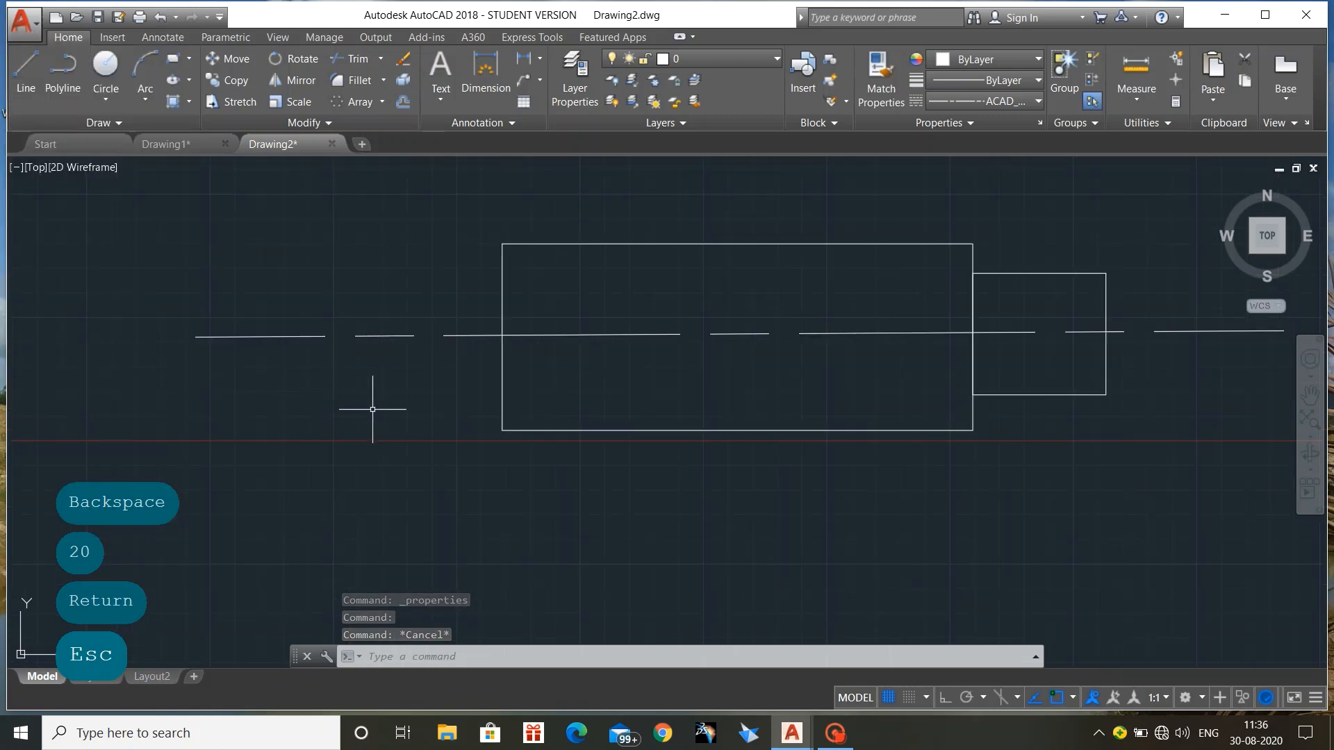
{"action": "middle_click_drag", "start_coordinate": [408, 276], "coordinate": [410, 338]}
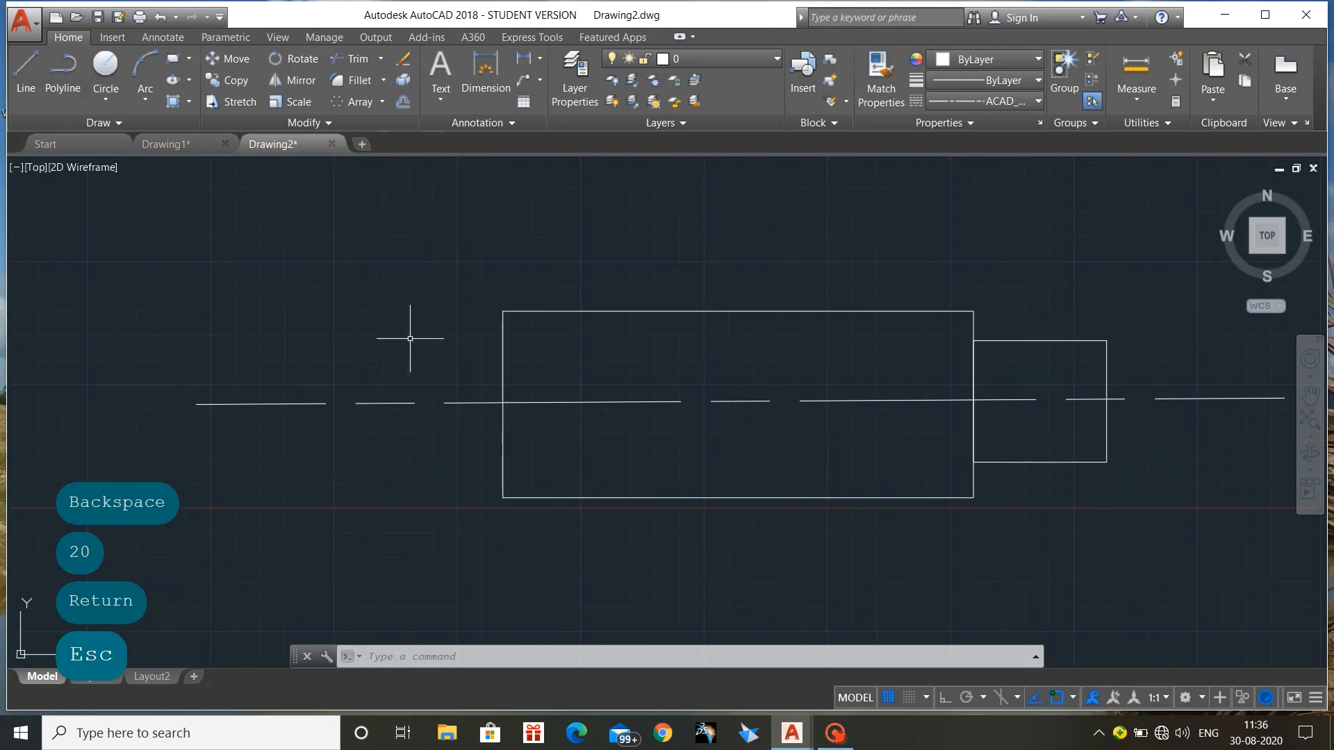
{"action": "left_click", "coordinate": [23, 60]}
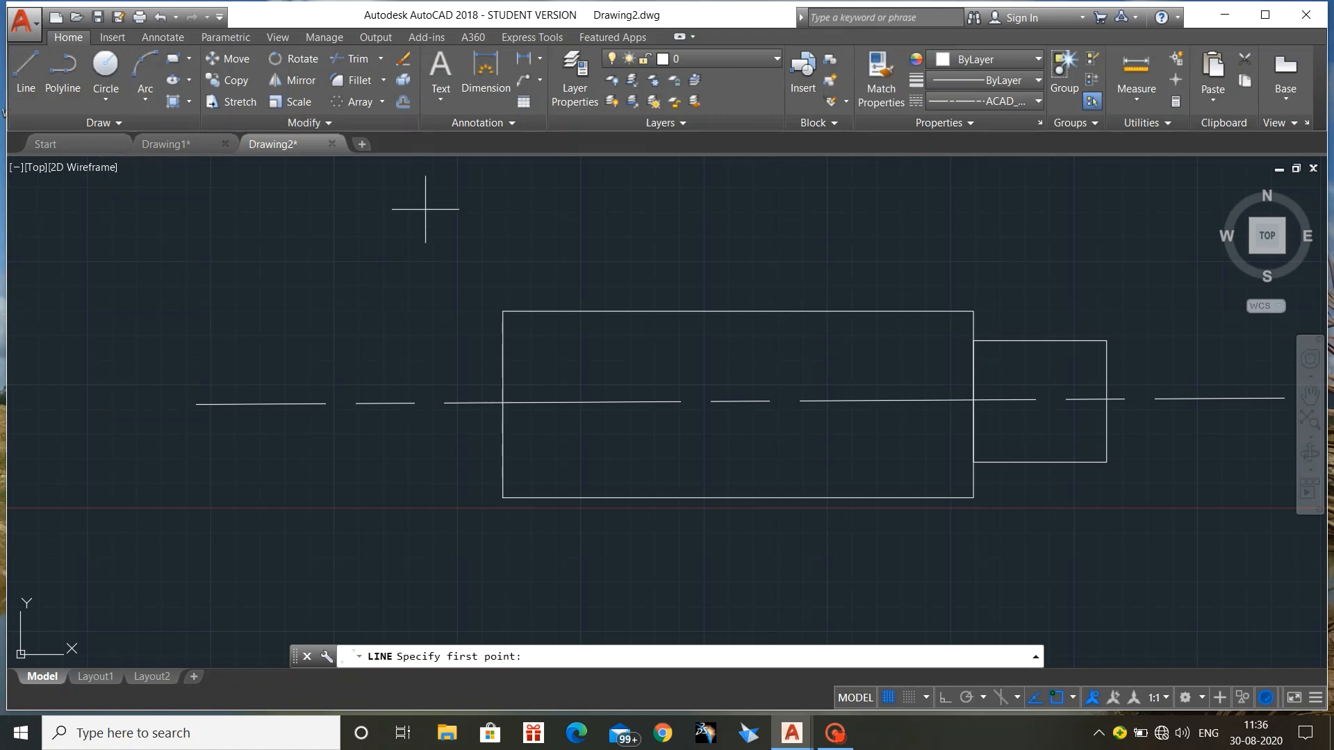
{"action": "left_click", "coordinate": [503, 310]}
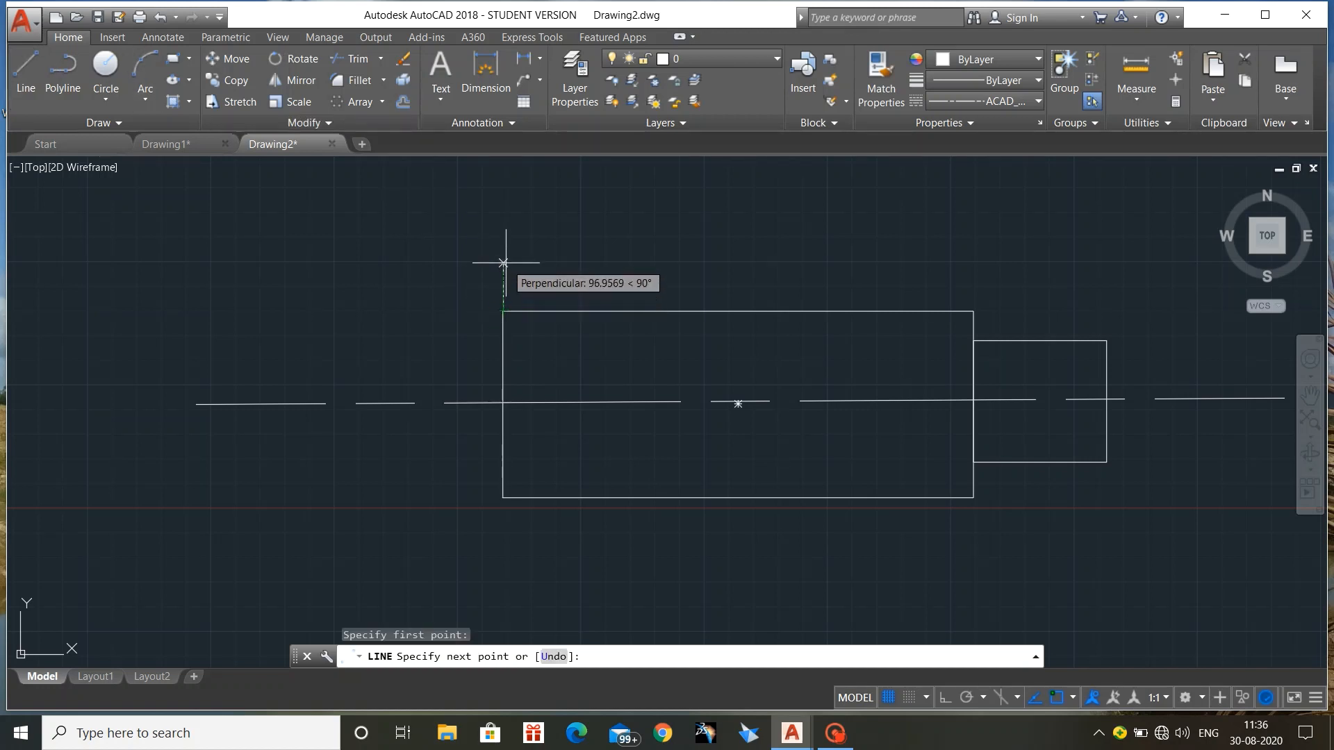
{"action": "left_click", "coordinate": [953, 102]}
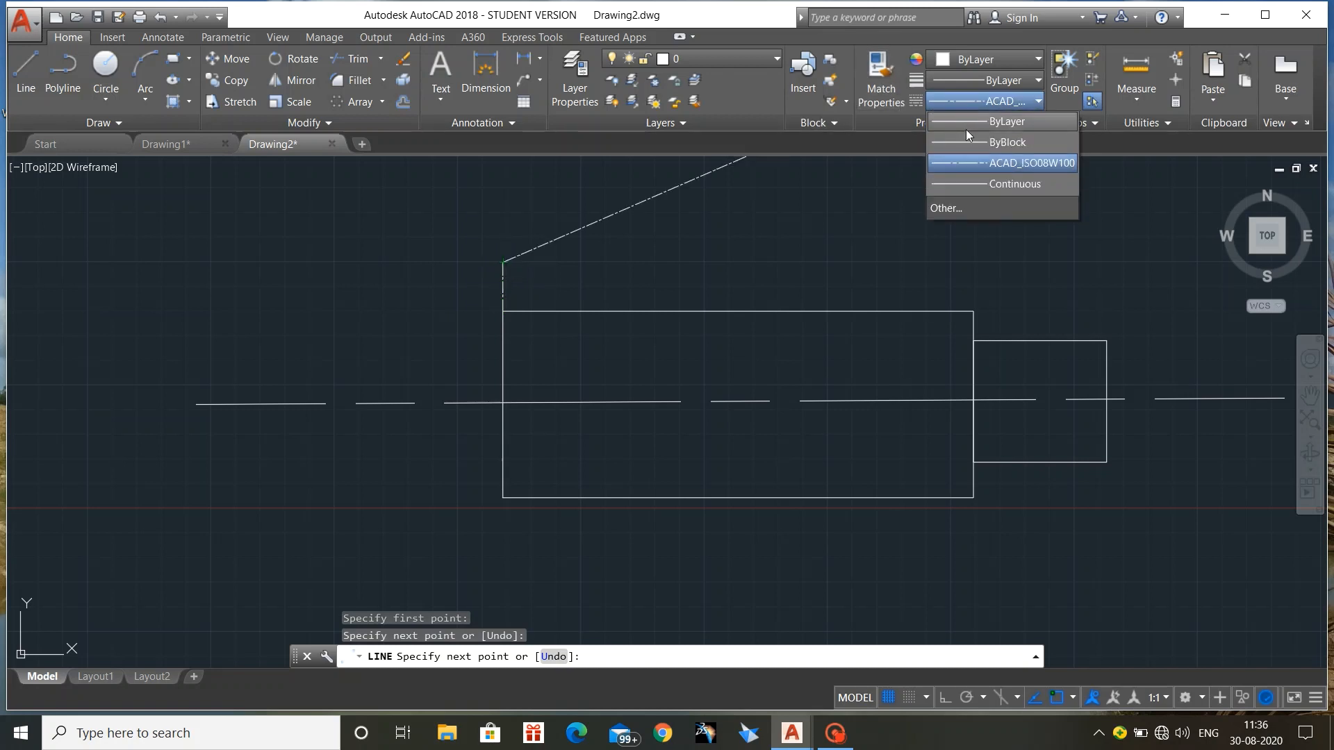
{"action": "left_click", "coordinate": [967, 123]}
{"action": "key", "text": "ctrl+z"}
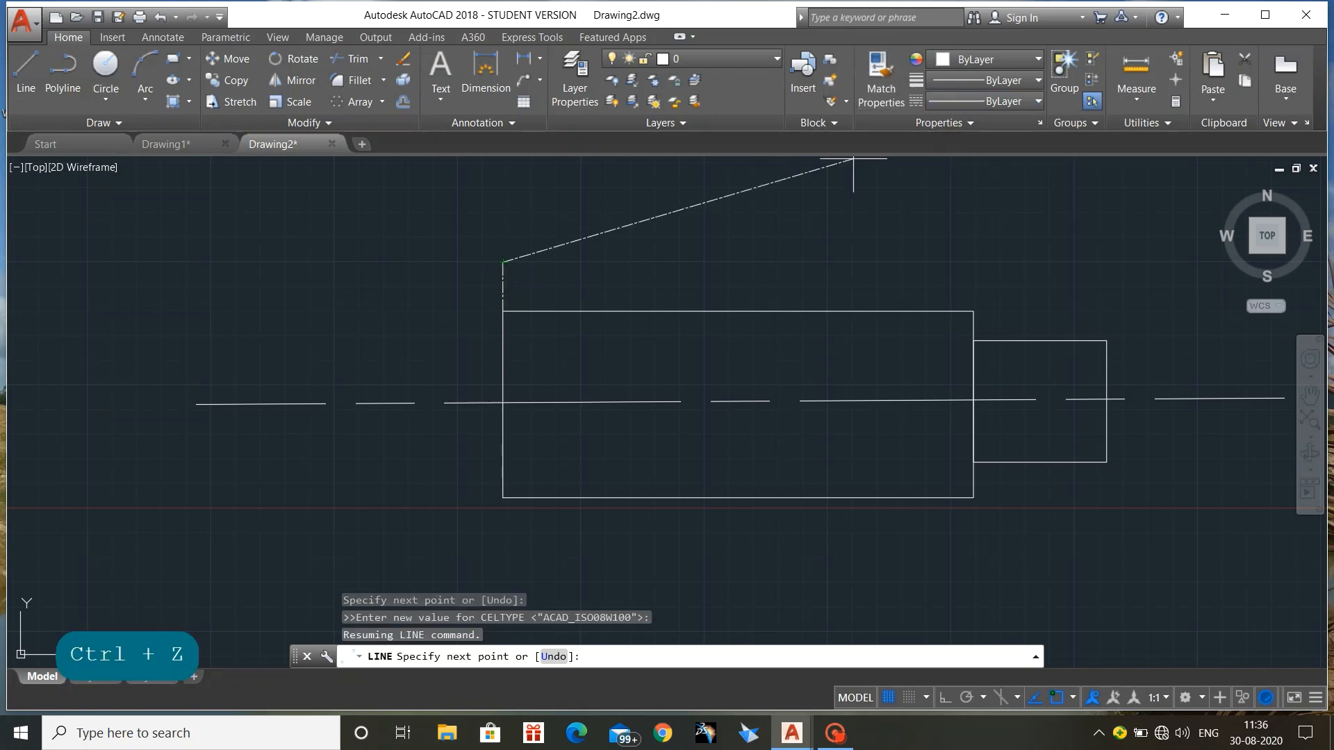
{"action": "key", "text": "ctrl+z"}
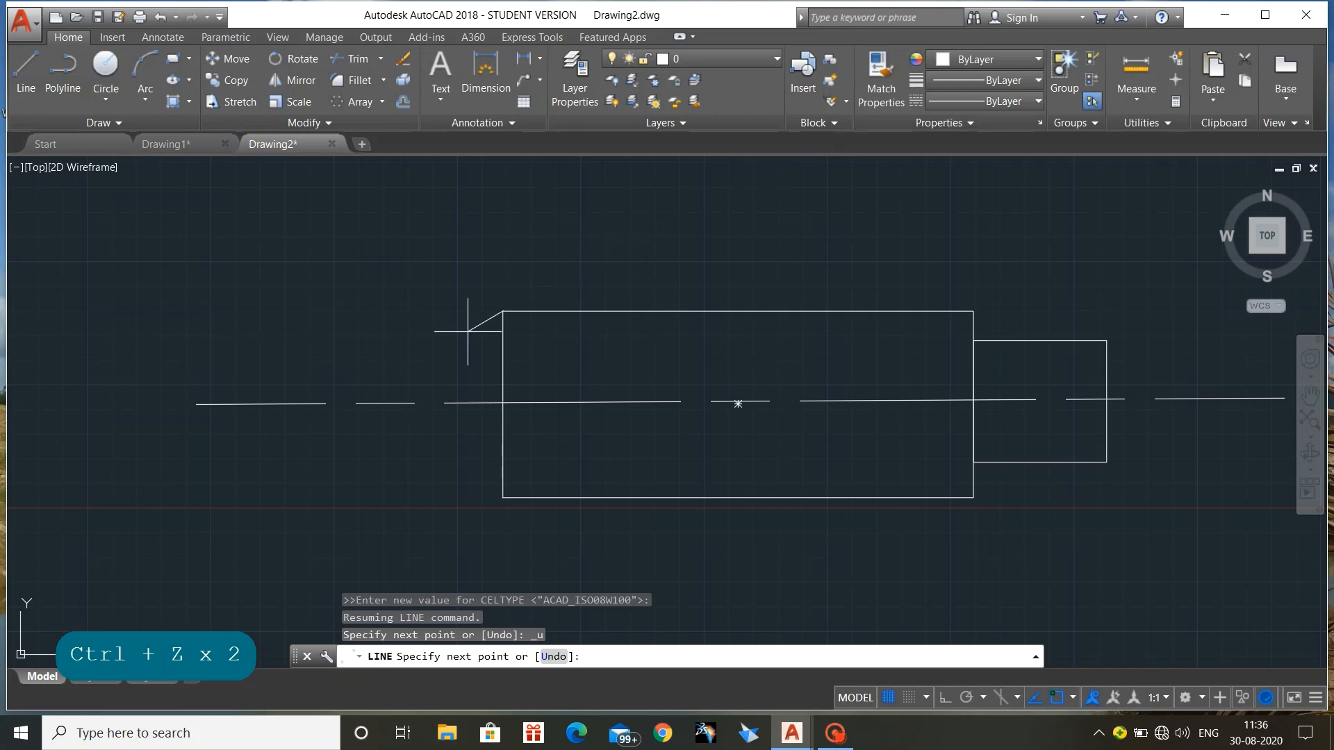
Draw a segment about 97 units straight up from the large rectangle's upper-left corner and continue it with a nearly horizontal segment leftward
{"action": "left_click", "coordinate": [502, 263]}
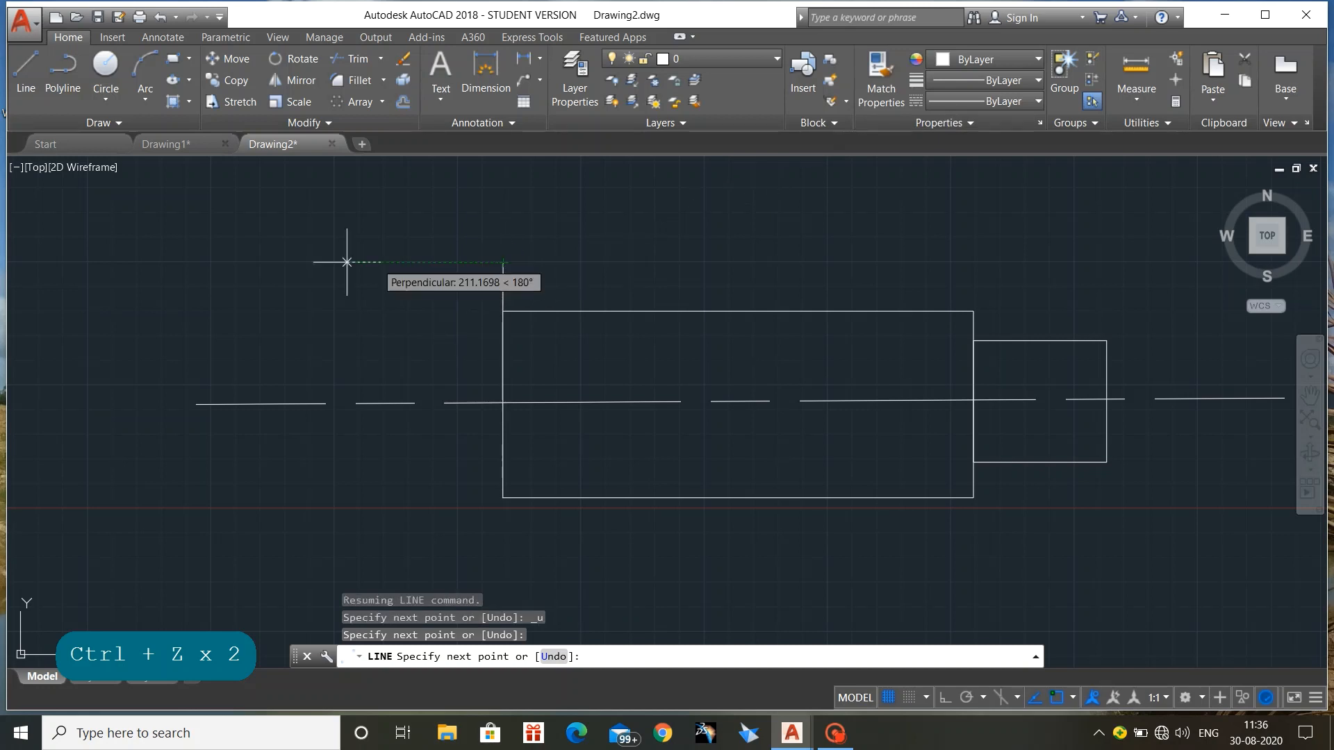
{"action": "left_click", "coordinate": [257, 262]}
{"action": "key", "text": "ctrl+z"}
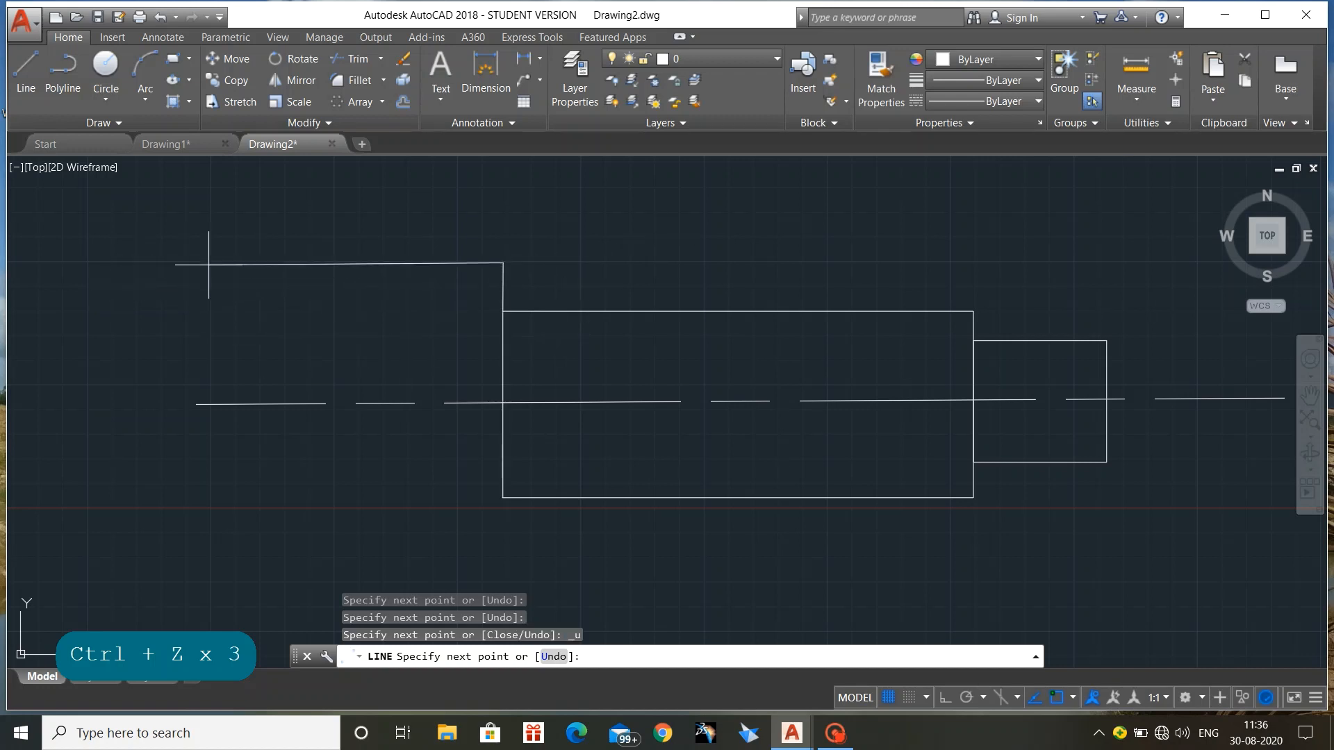
{"action": "scroll", "coordinate": [228, 299], "scroll_direction": "down", "scroll_amount": 1}
{"action": "scroll", "coordinate": [228, 299], "scroll_direction": "up", "scroll_amount": 1}
{"action": "scroll", "coordinate": [228, 300], "scroll_direction": "down", "scroll_amount": 8}
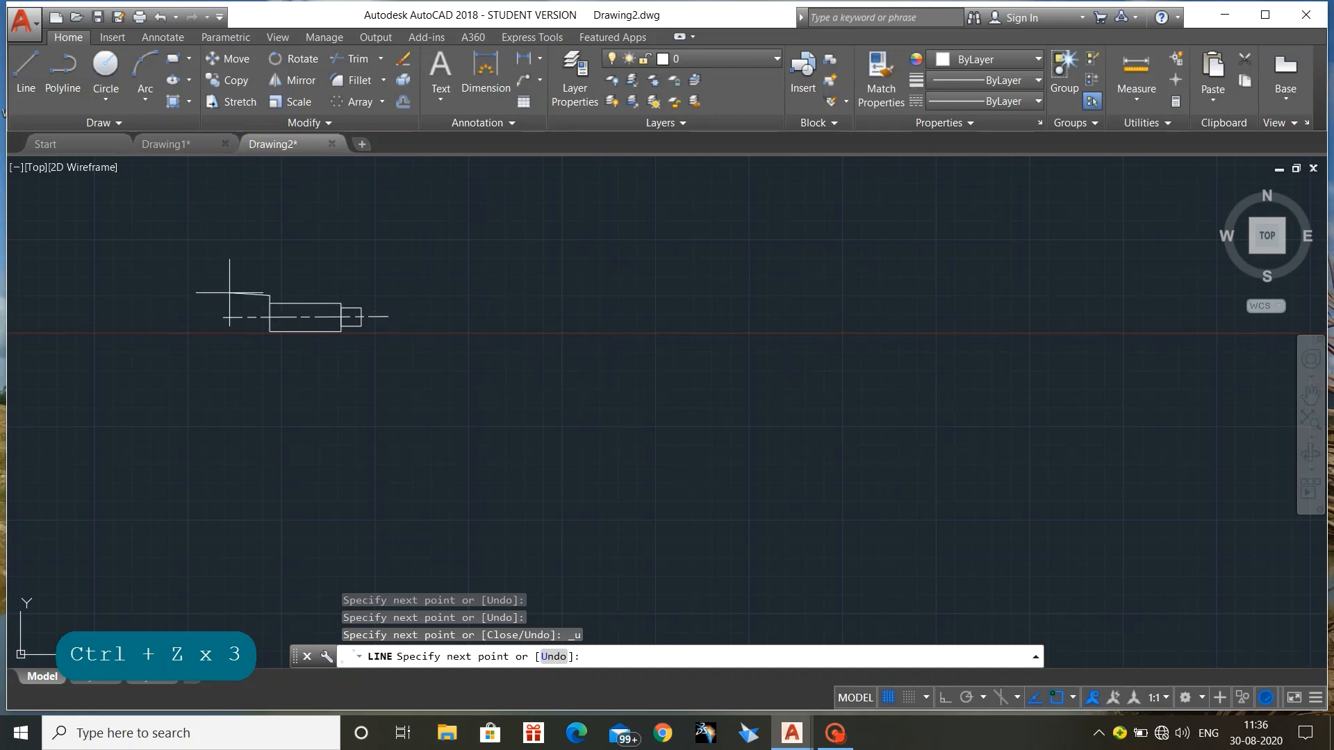
{"action": "scroll", "coordinate": [232, 300], "scroll_direction": "up", "scroll_amount": 8}
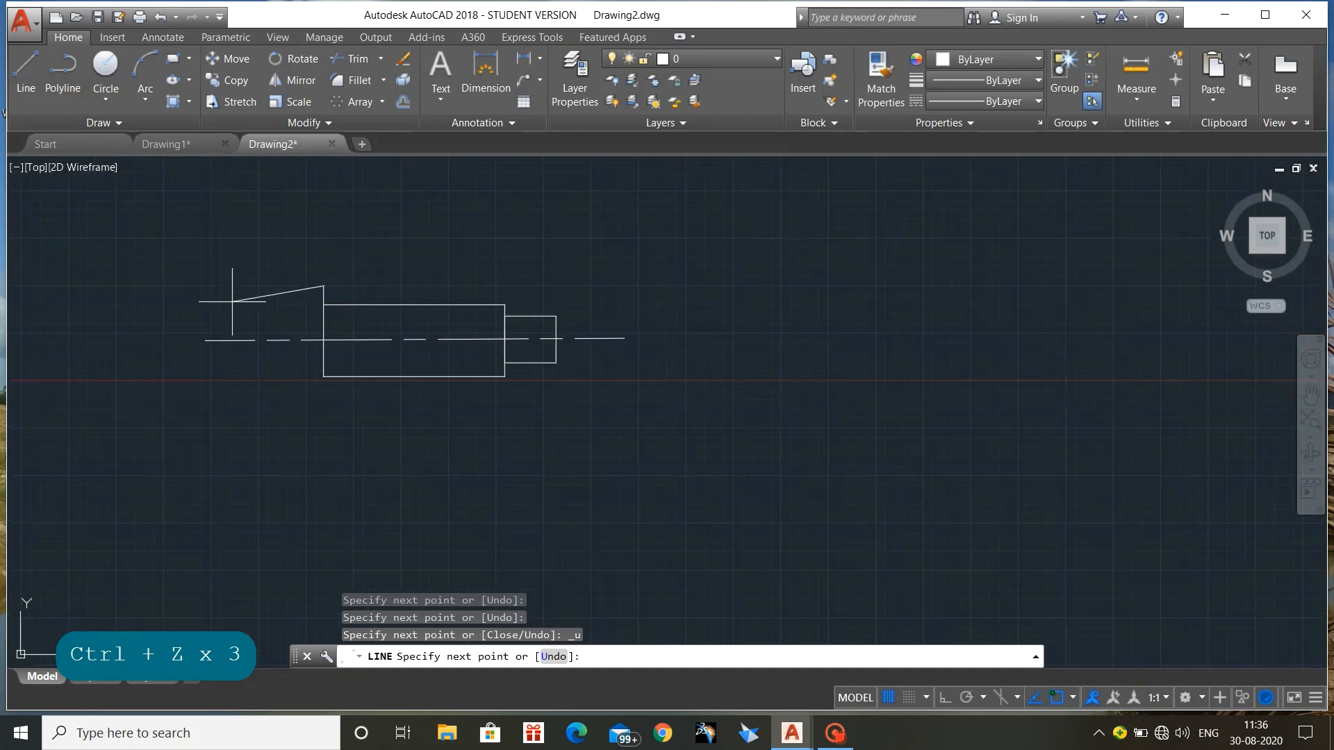
{"action": "left_click", "coordinate": [247, 265]}
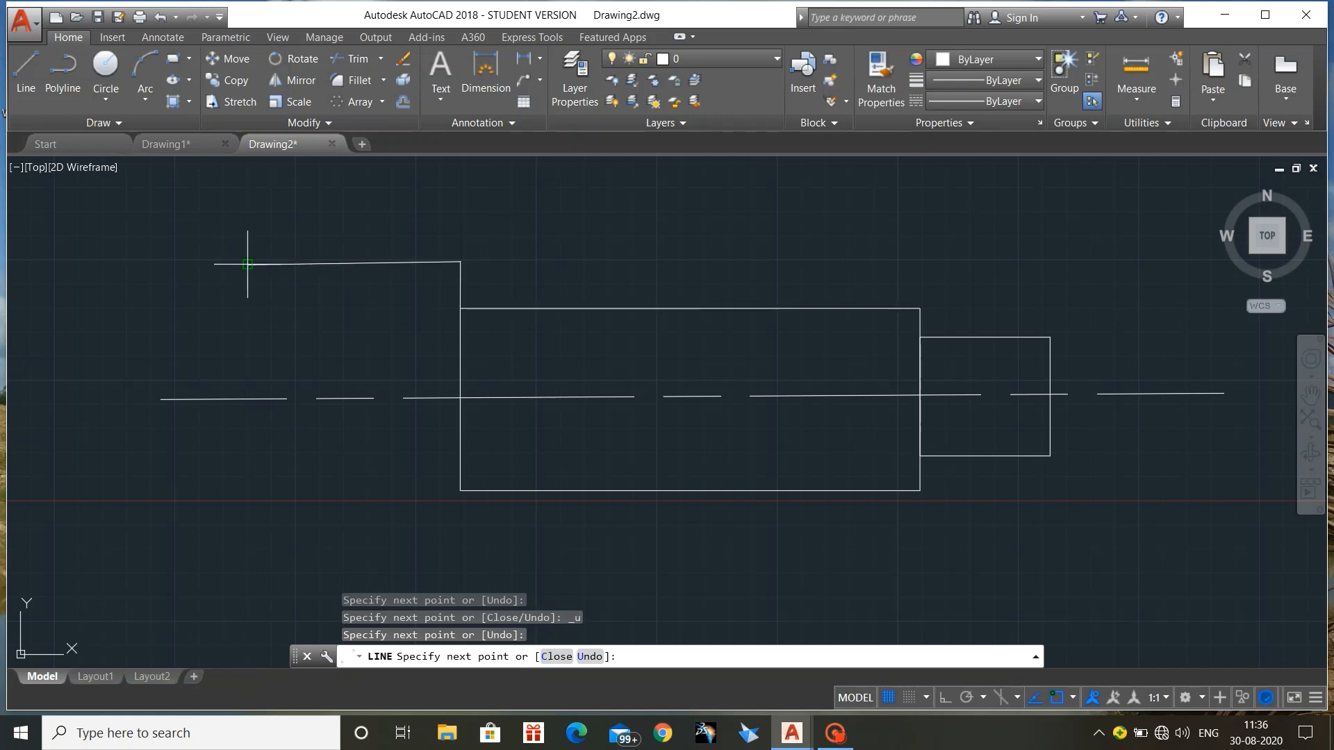
{"action": "key", "text": "Escape"}
Draw a short vertical line down from the large rectangle's lower-left corner, continued leftward to align with the upper segment's free end
{"action": "key", "text": "l"}
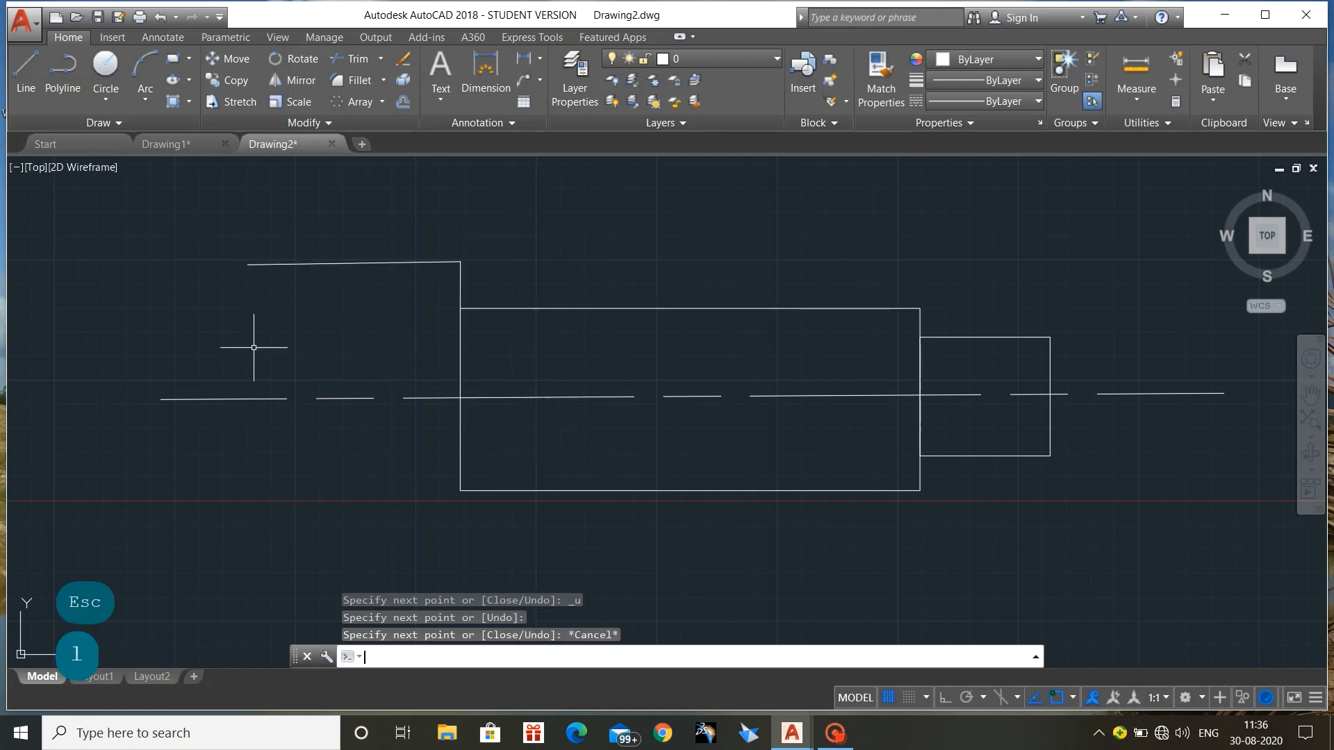
{"action": "key", "text": "Return"}
{"action": "left_click", "coordinate": [459, 491]}
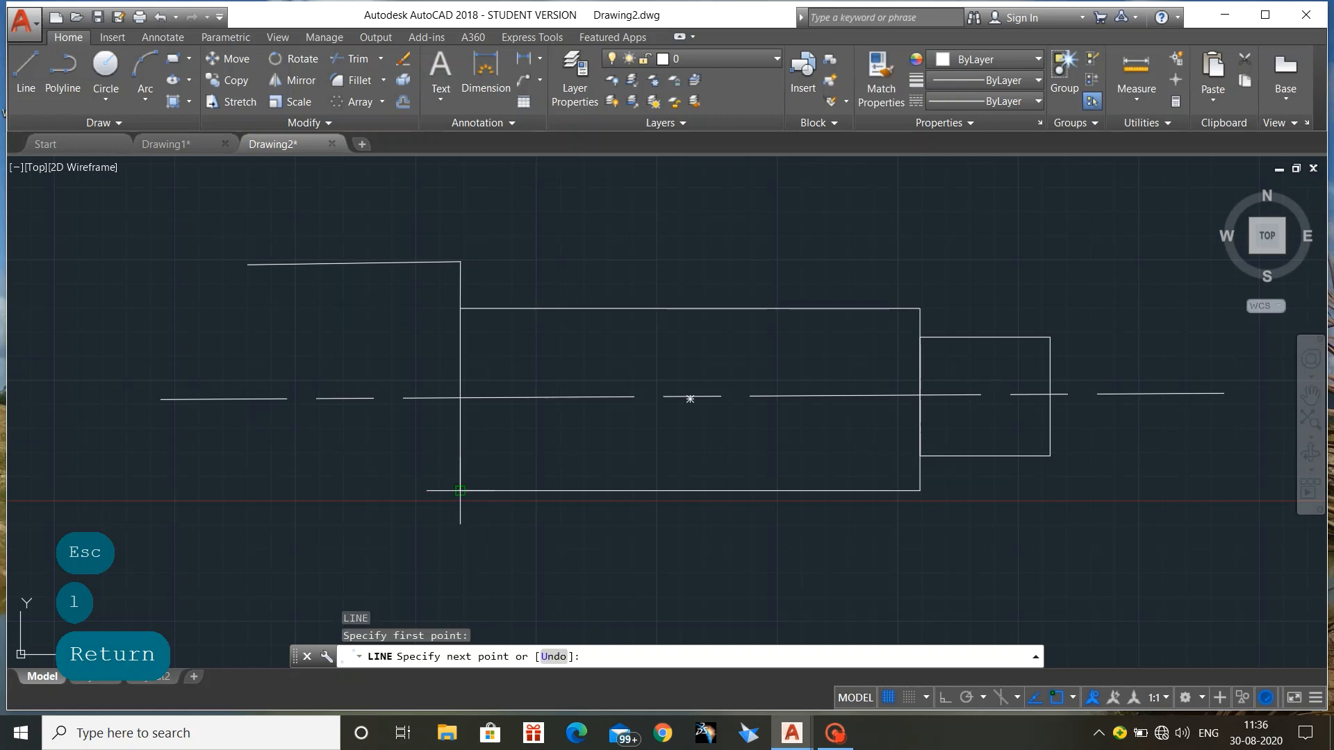
{"action": "left_click", "coordinate": [460, 545]}
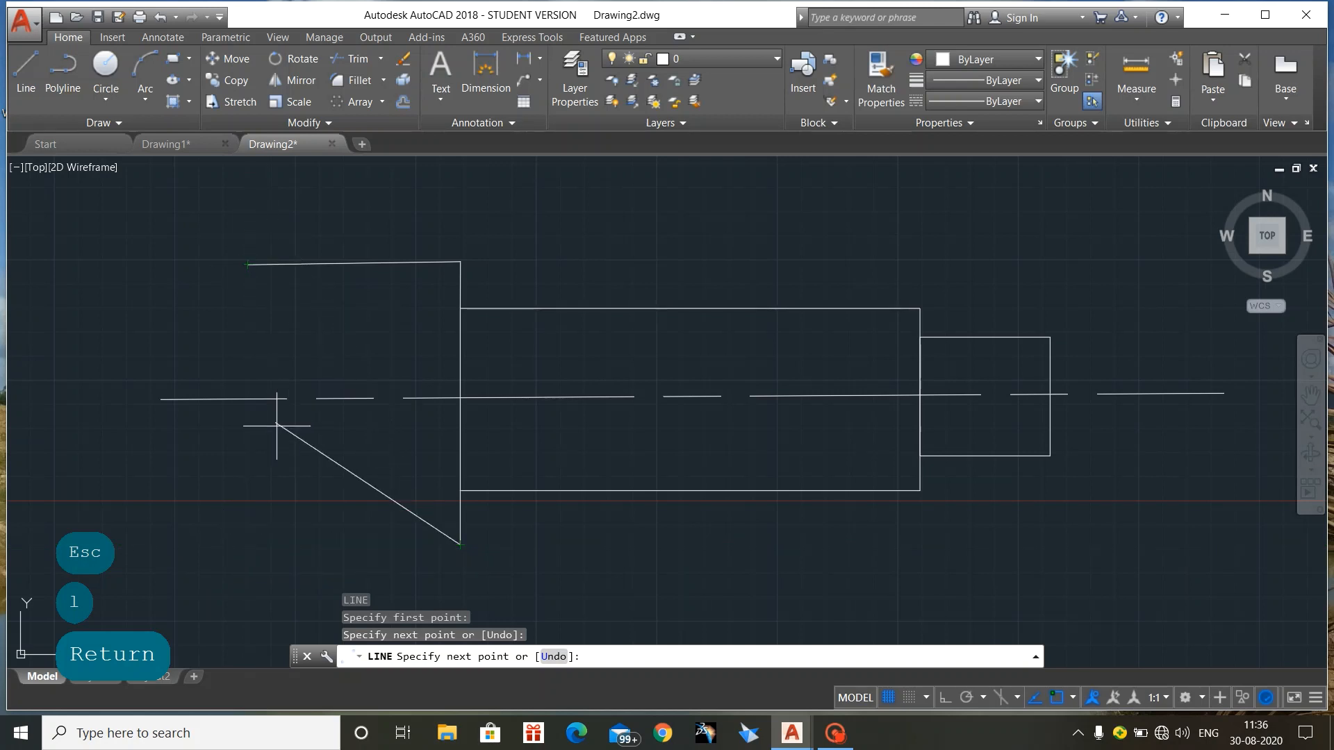
{"action": "left_click", "coordinate": [248, 545]}
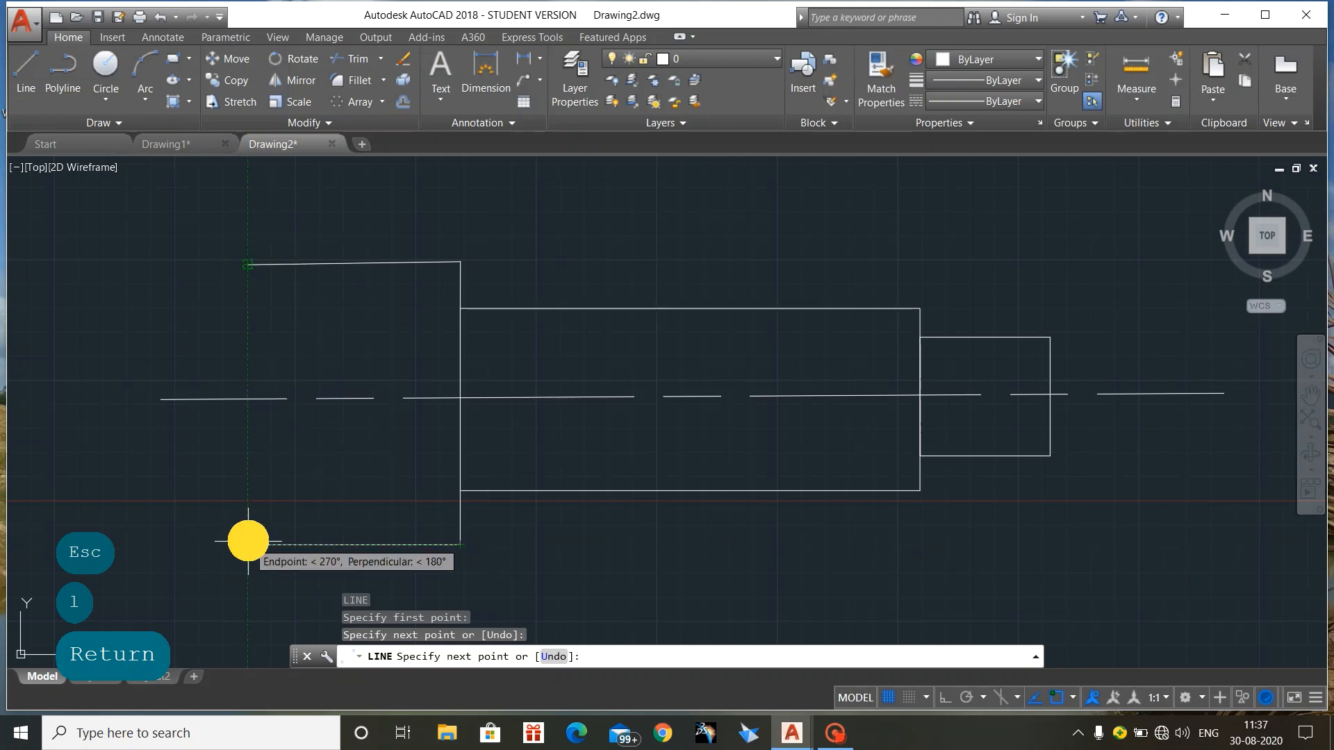
{"action": "key", "text": "Escape"}
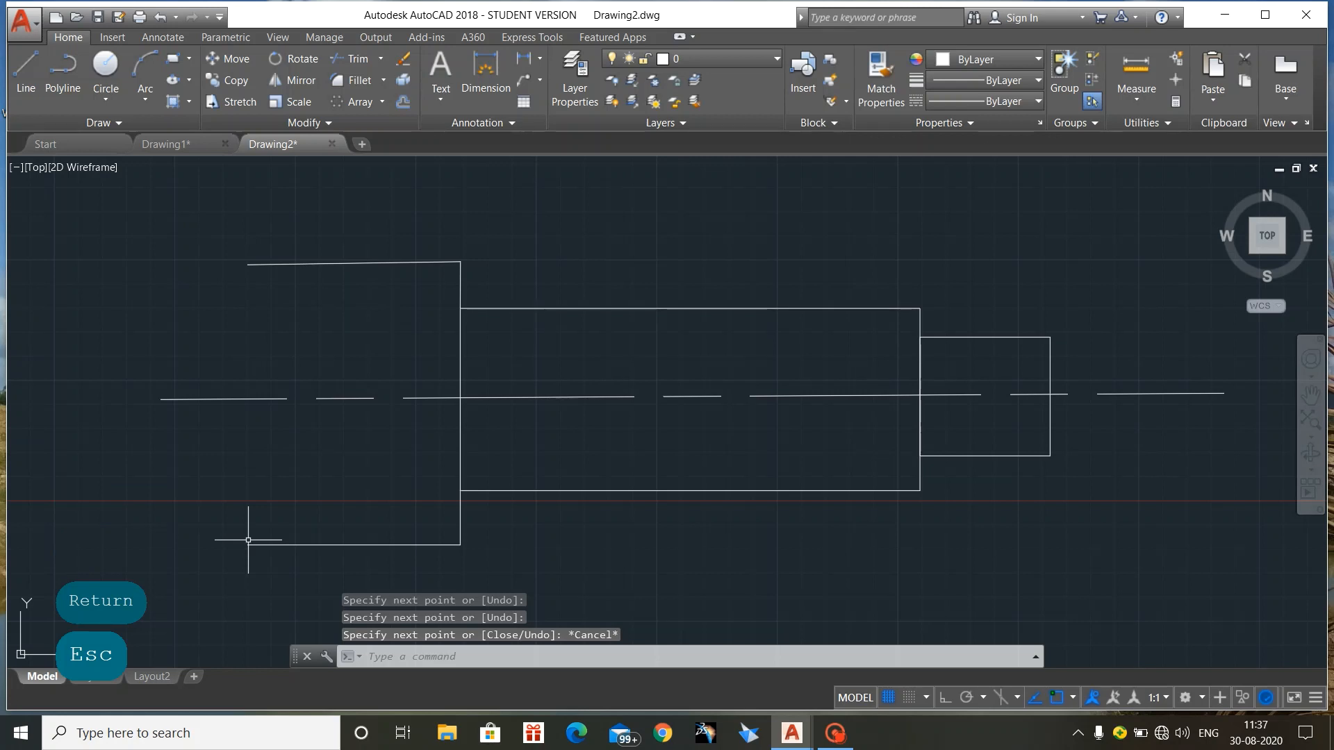
Stretch the free left end of the large step's upper edge slightly farther left, keeping the edge nearly horizontal
{"action": "left_click", "coordinate": [310, 263]}
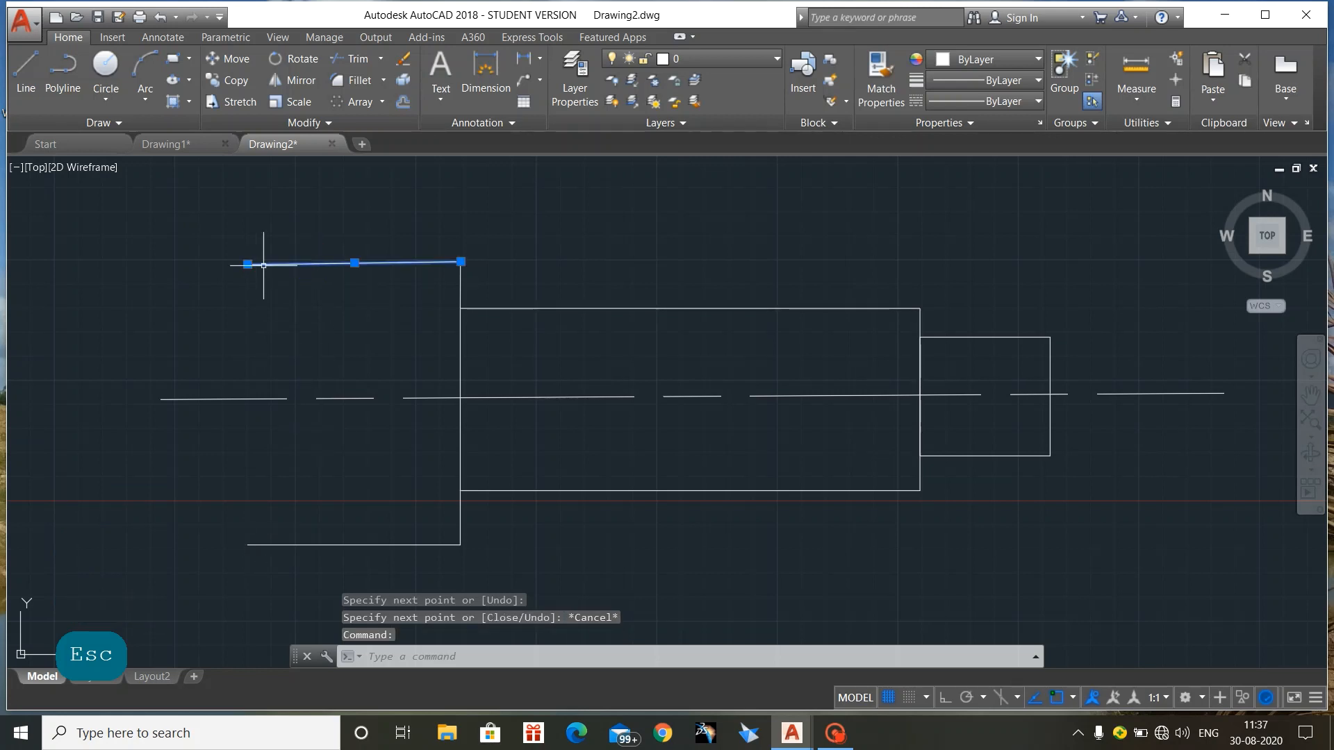
{"action": "left_click", "coordinate": [247, 264]}
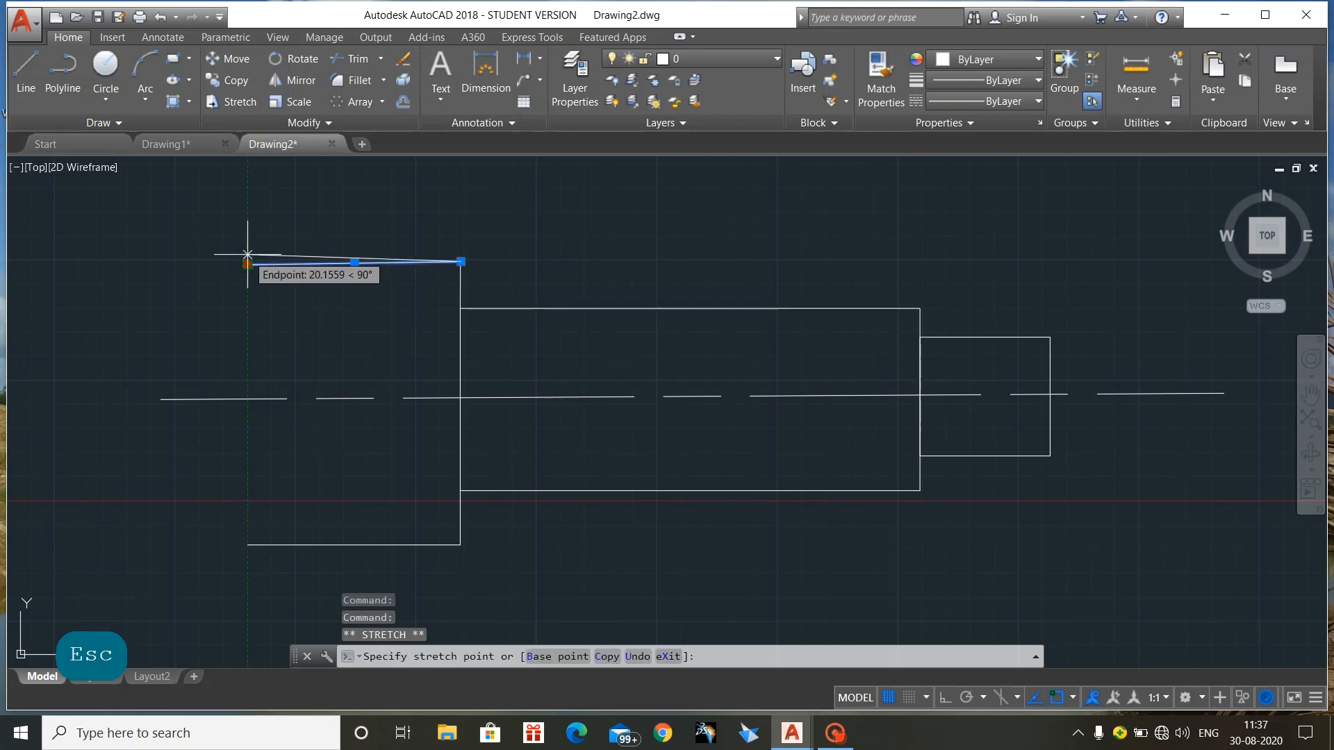
{"action": "left_click", "coordinate": [246, 257]}
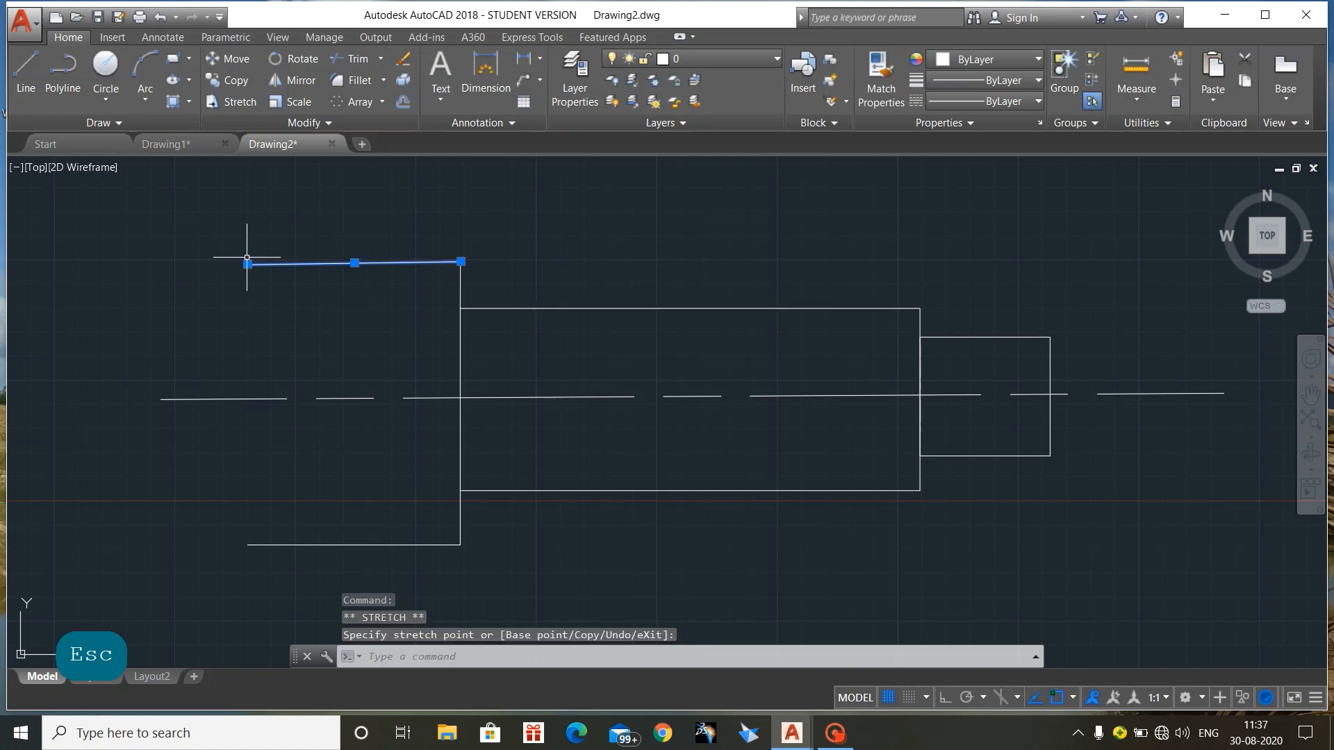
{"action": "left_click", "coordinate": [248, 264]}
{"action": "left_click", "coordinate": [247, 256]}
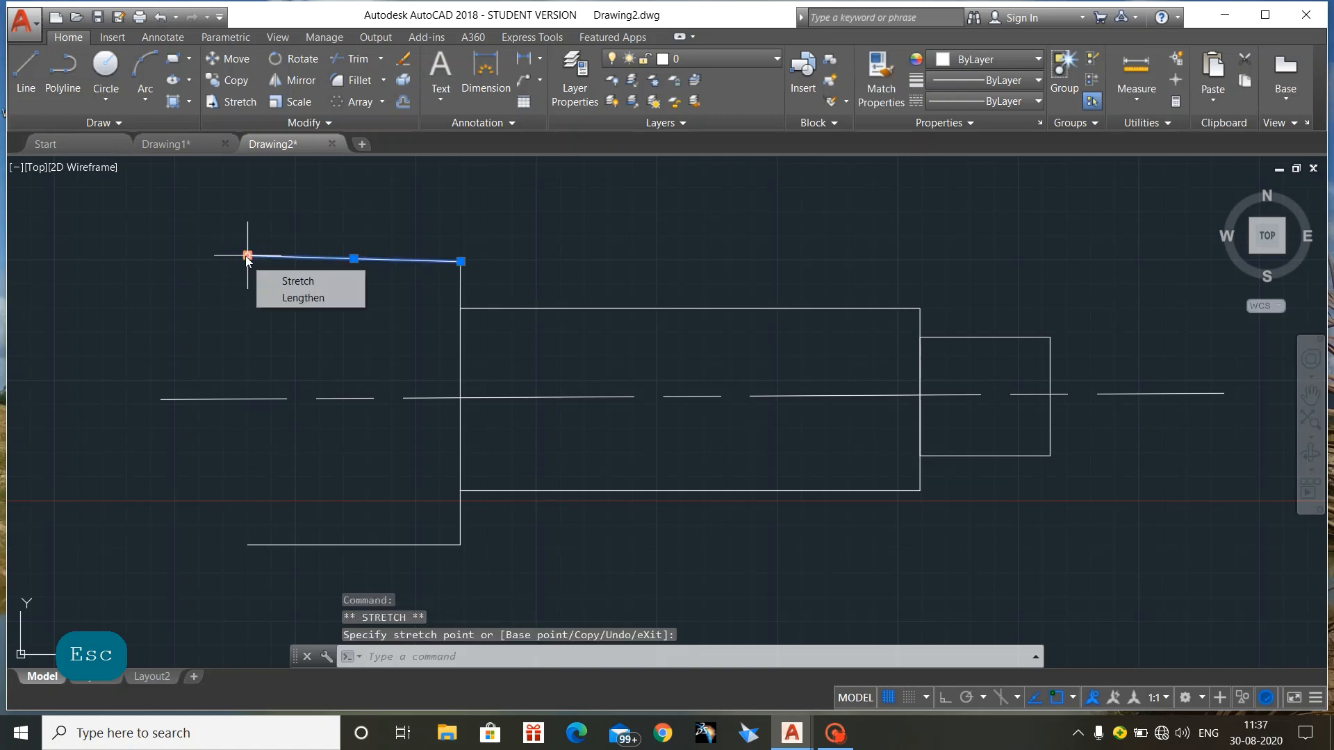
{"action": "left_click", "coordinate": [247, 256]}
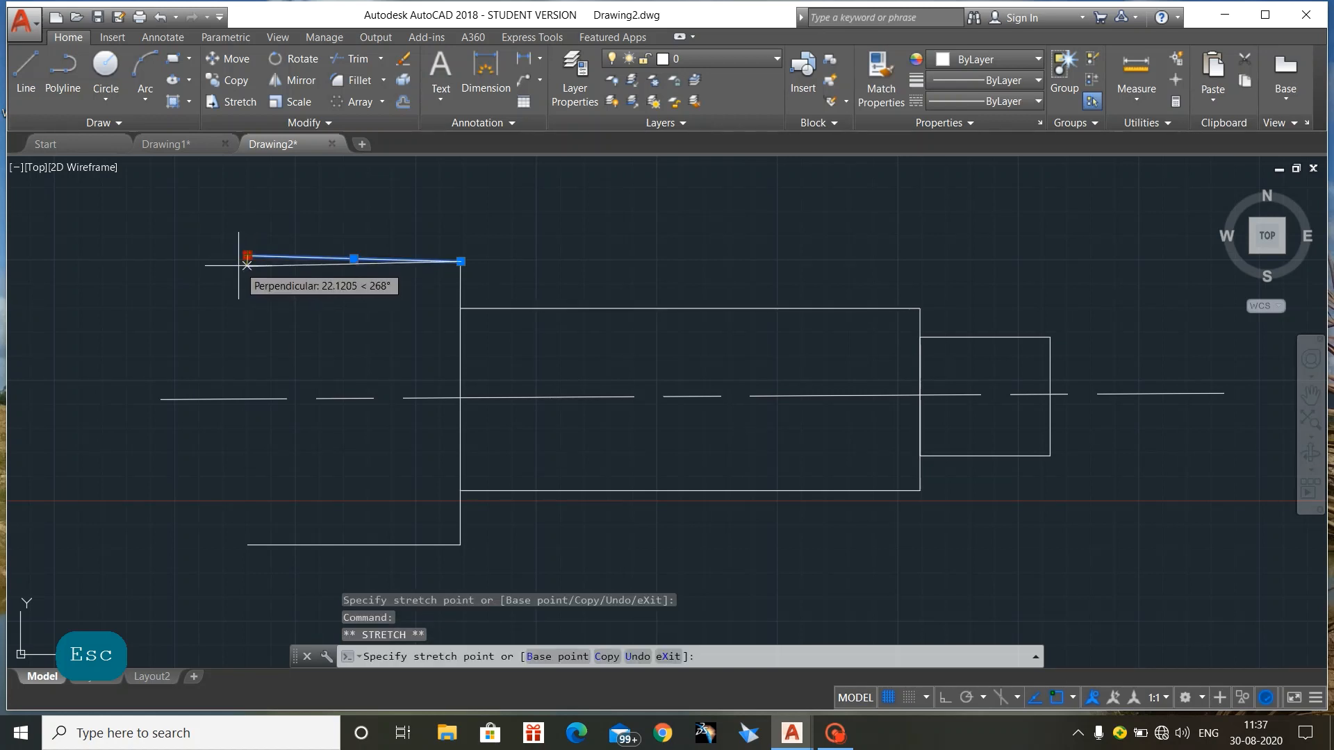
{"action": "left_click", "coordinate": [203, 263]}
{"action": "left_click", "coordinate": [204, 263]}
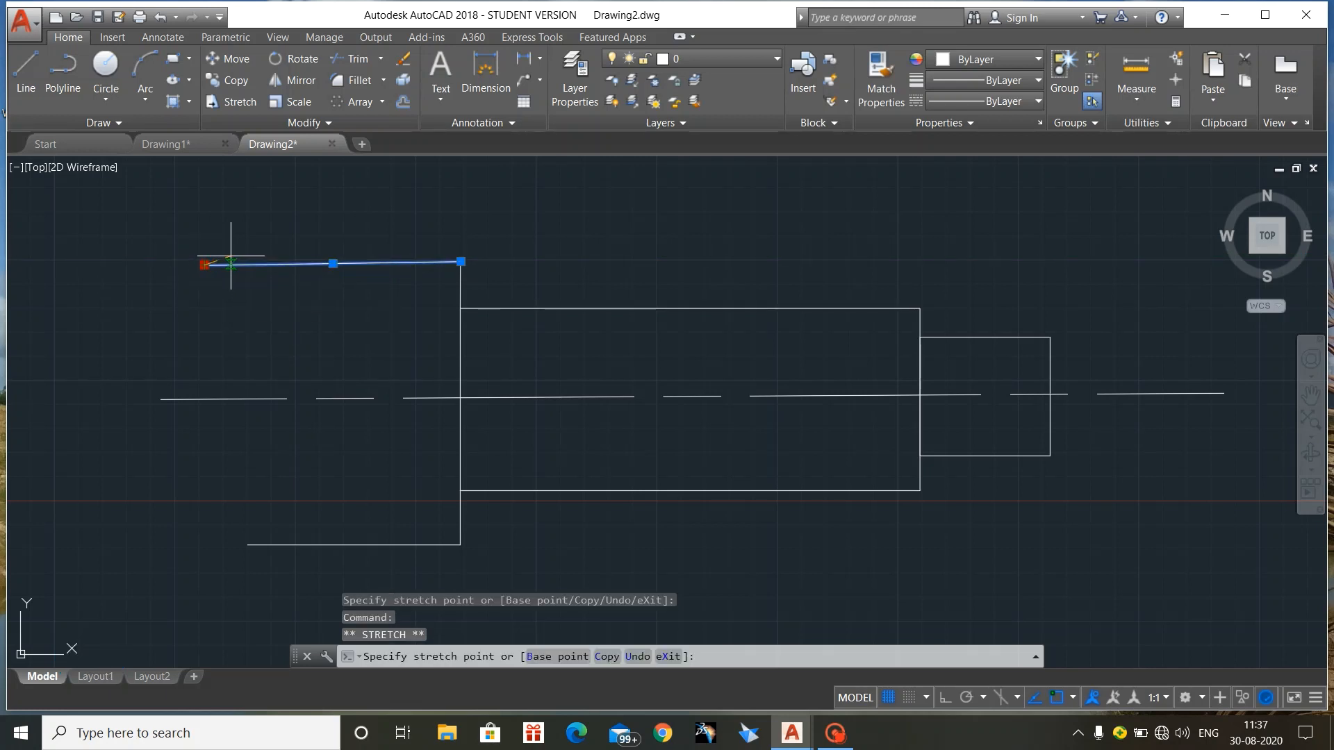
{"action": "left_click", "coordinate": [231, 257]}
{"action": "key", "text": "Escape"}
{"action": "key", "text": "Escape"}
{"action": "key", "text": "Escape"}
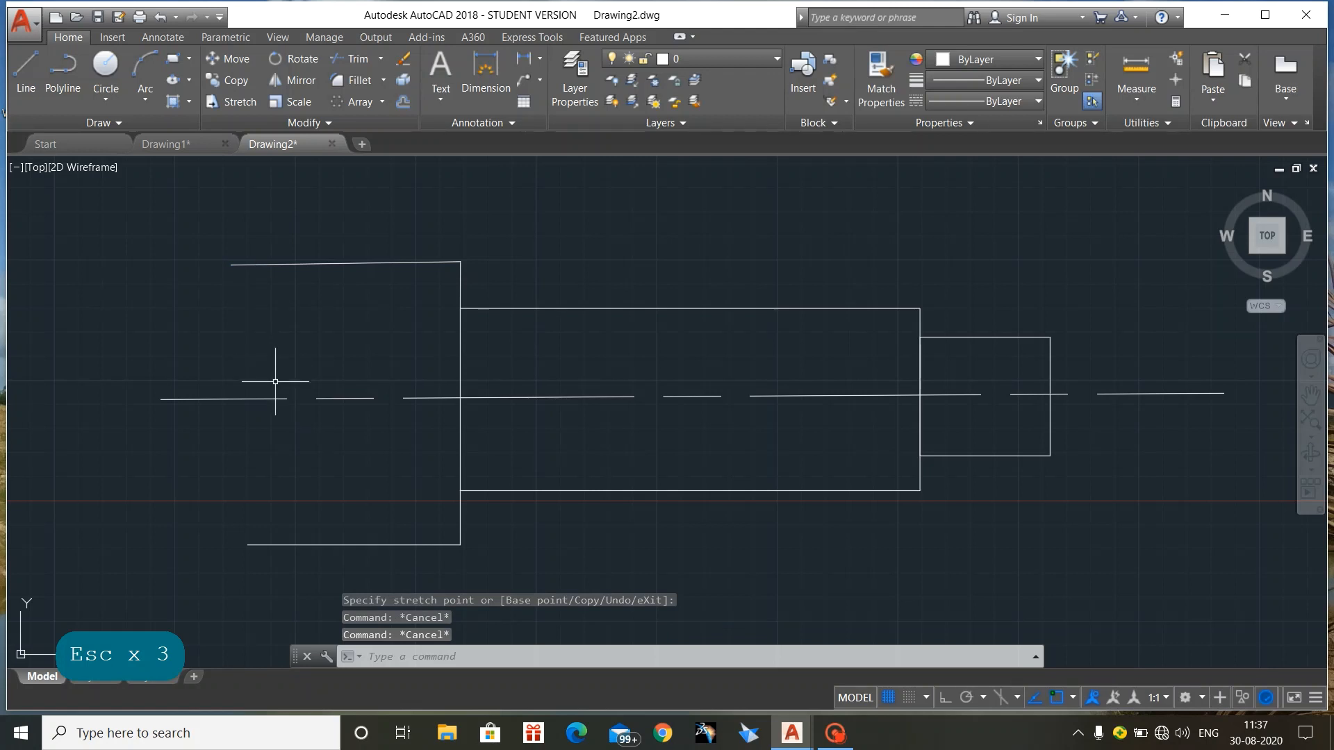
Draw a three-point arc from the upper edge's free end, bulging left and ending on the centre line
{"action": "type", "text": "arc"}
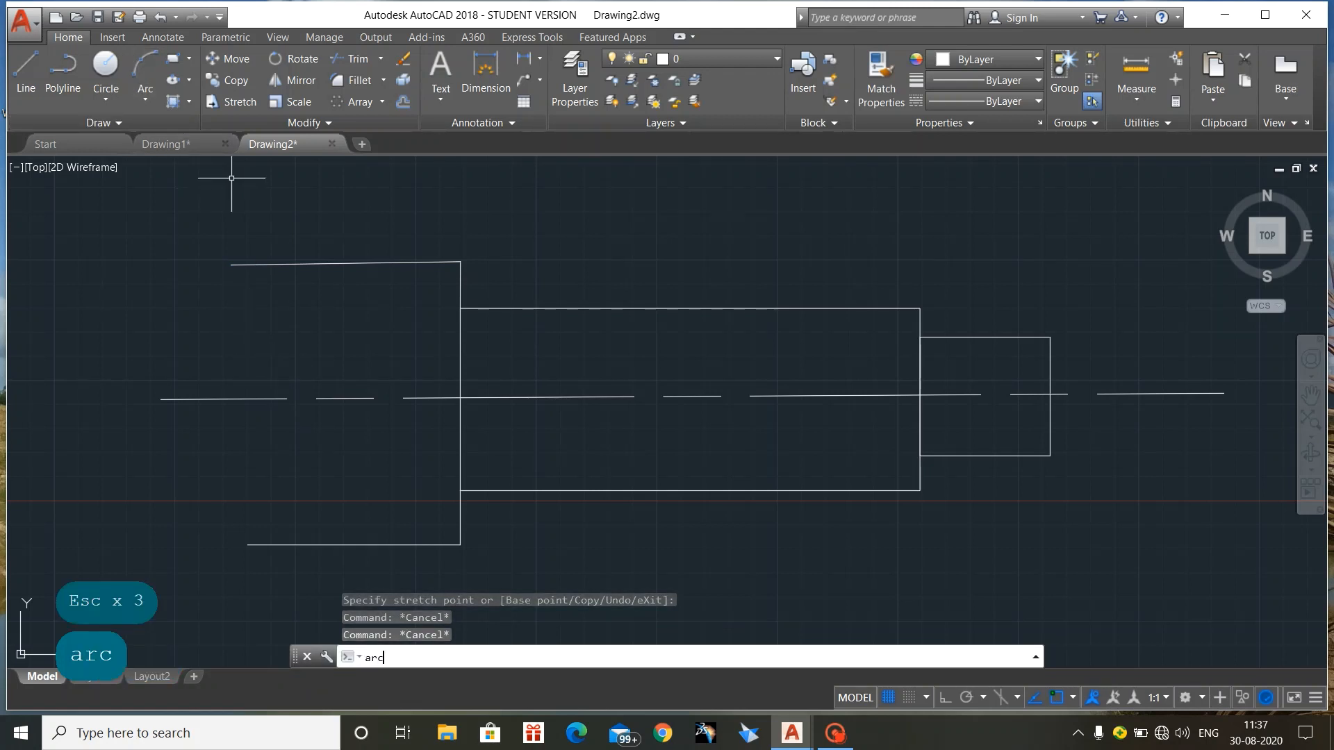
{"action": "key", "text": "Return"}
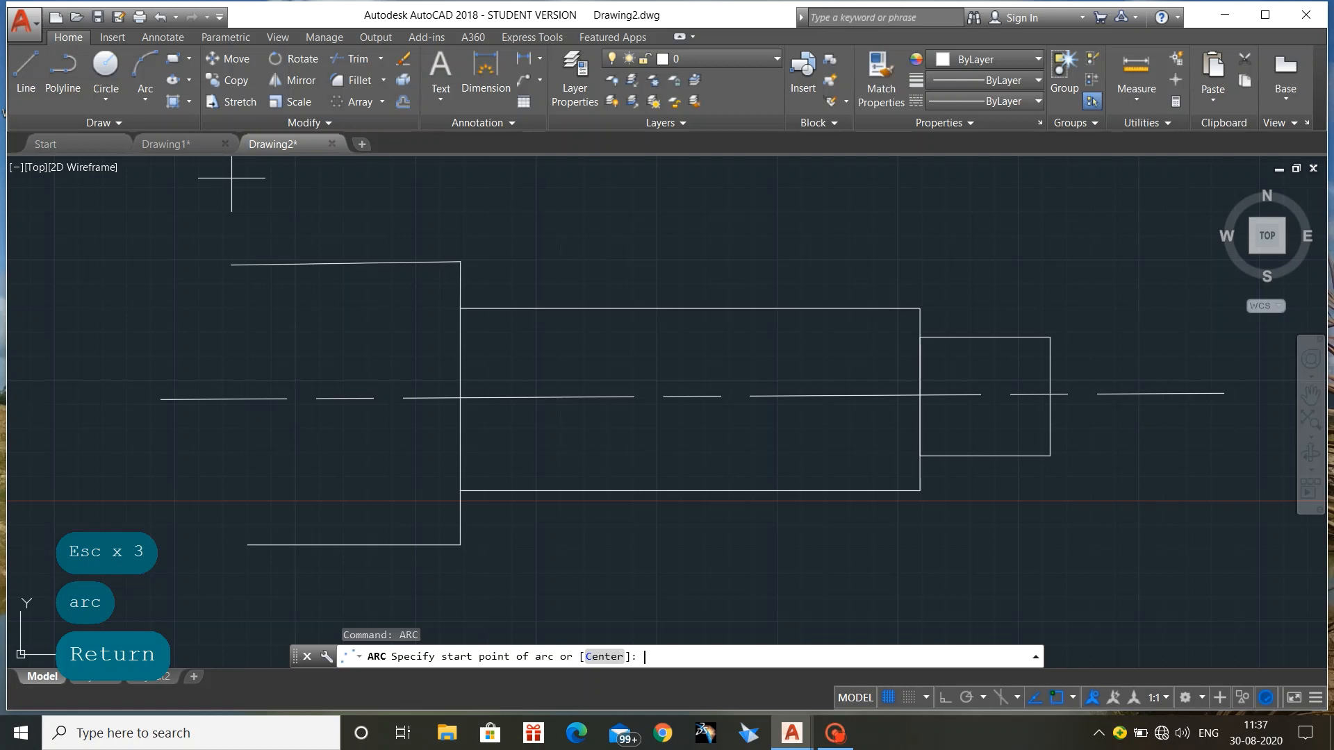
{"action": "left_click", "coordinate": [231, 265]}
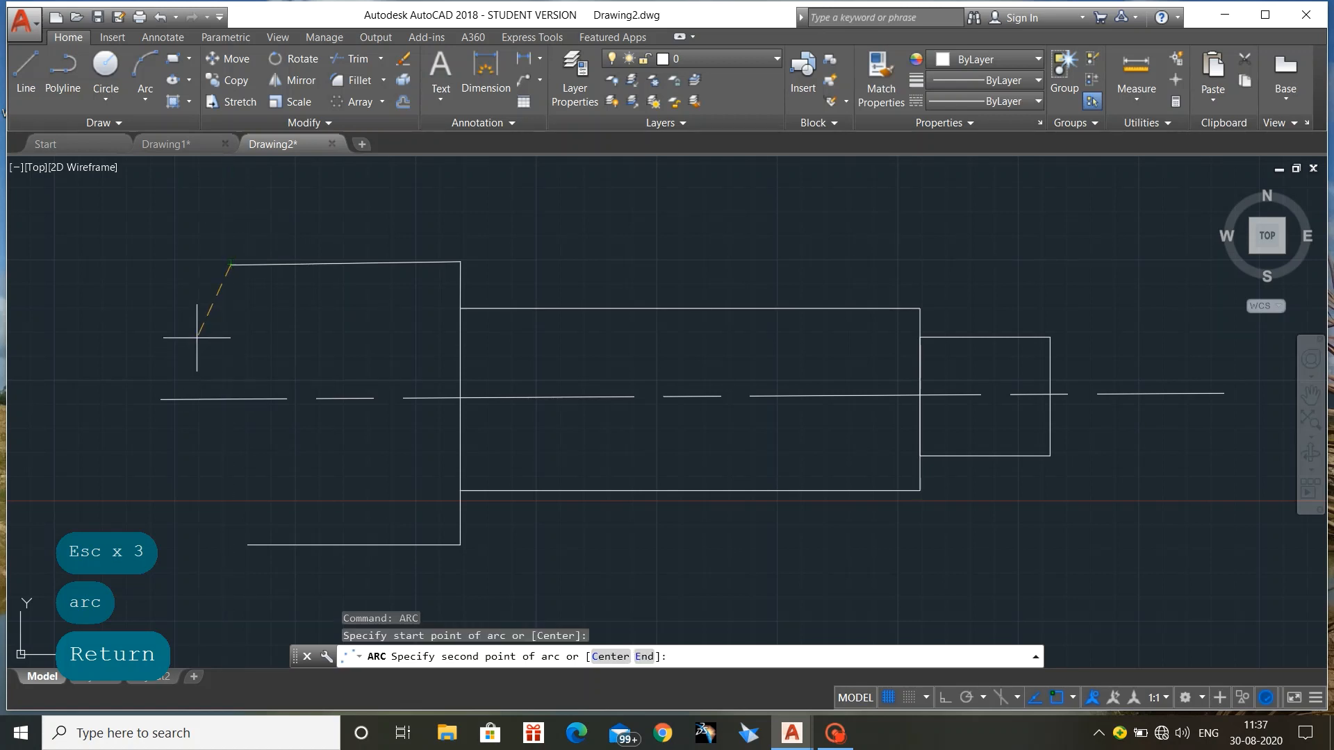
{"action": "left_click", "coordinate": [198, 337]}
{"action": "left_click", "coordinate": [244, 399]}
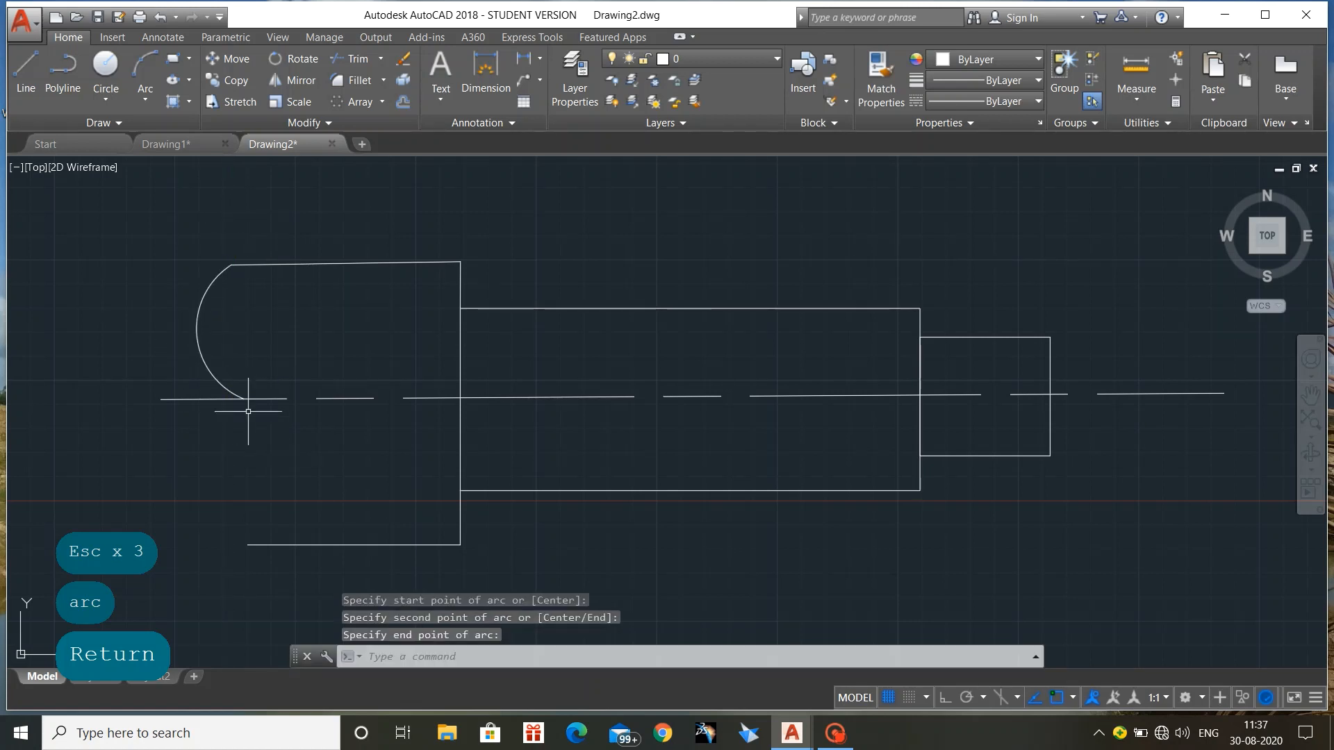
Draw a second three-point arc from the first arc's end on the centre line, bulging right toward the lower edge's free end
{"action": "key", "text": "Return"}
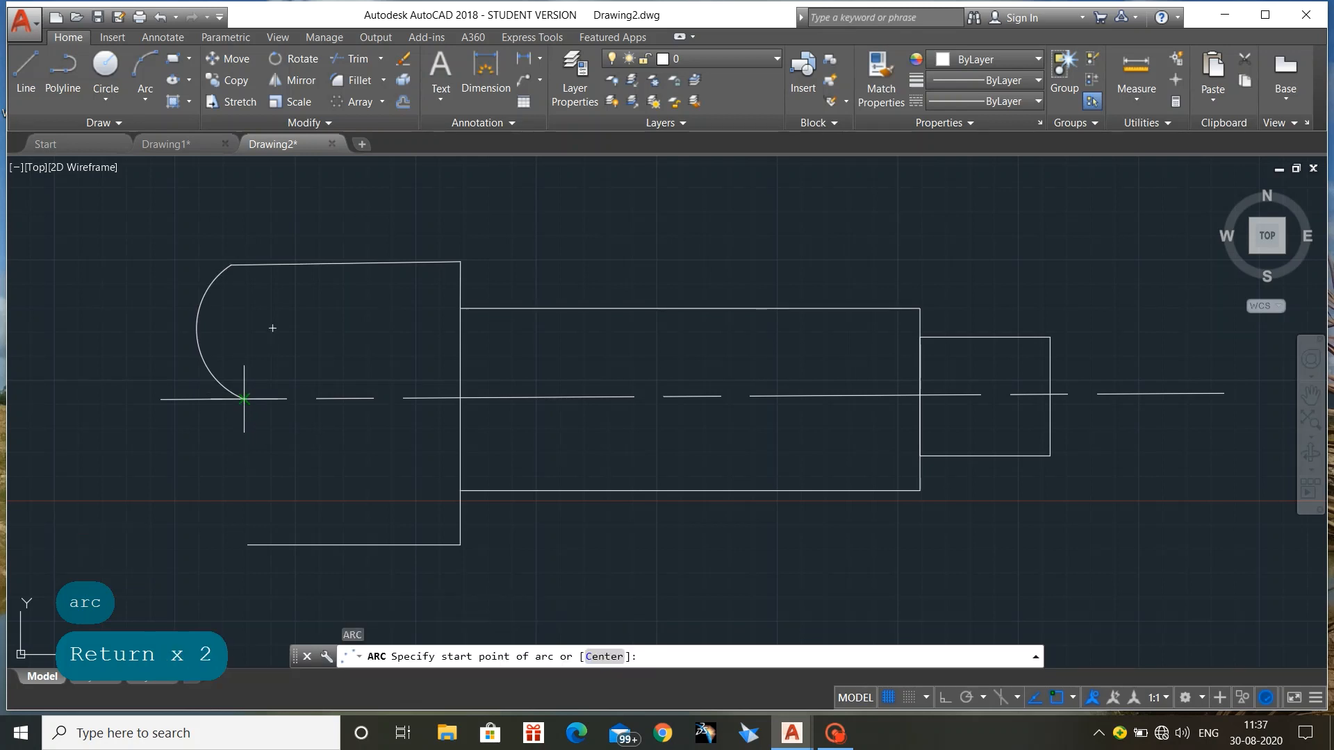
{"action": "left_click", "coordinate": [244, 399]}
{"action": "left_click", "coordinate": [287, 464]}
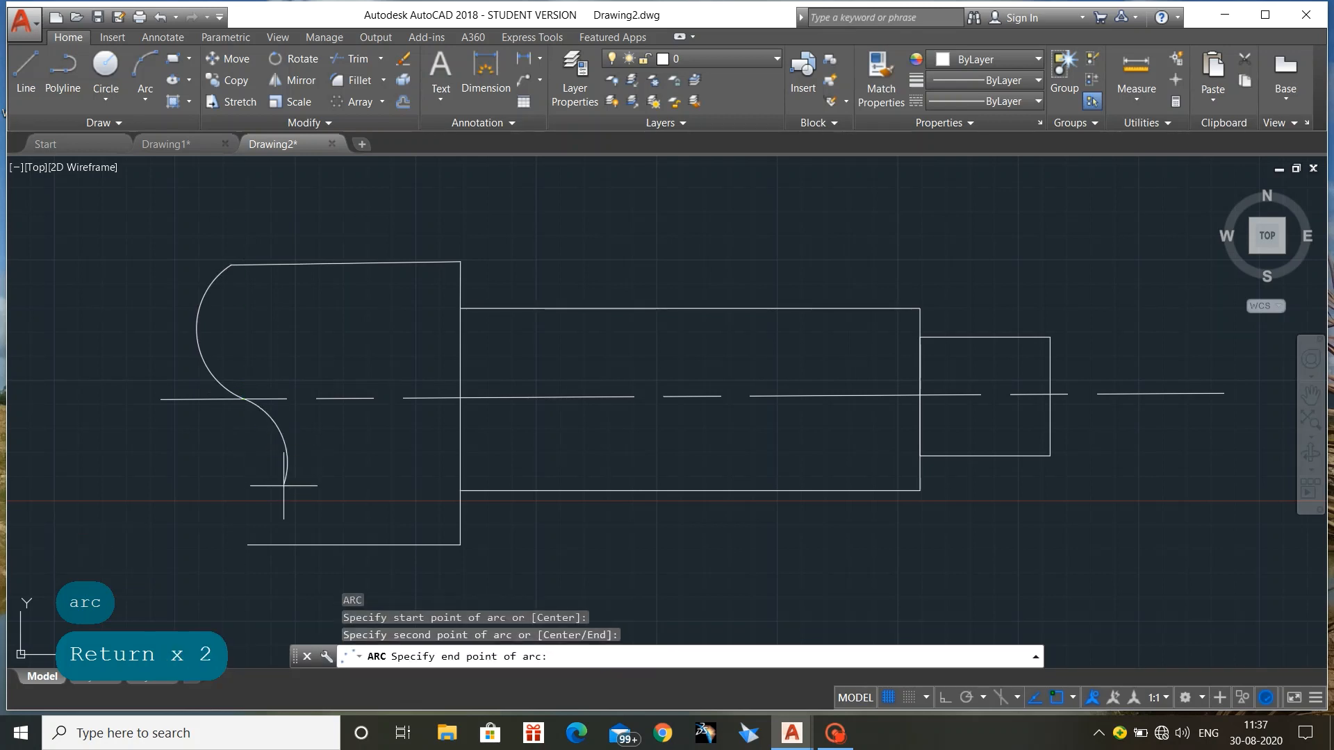
Try to close the lower half of the shaft's broken end with two arcs between the centerline and the bottom edge's endpoint
{"action": "left_click", "coordinate": [251, 545]}
{"action": "key", "text": "Return"}
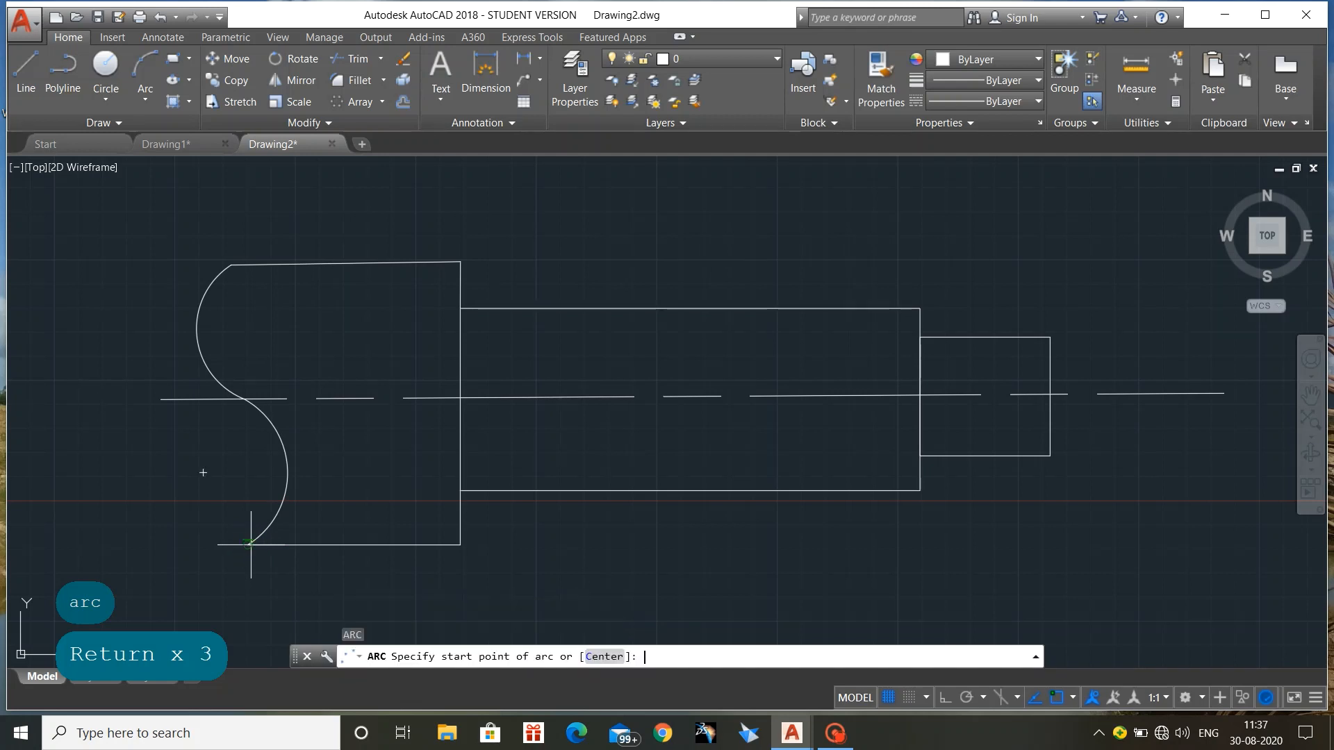
{"action": "key", "text": "Return"}
{"action": "left_click", "coordinate": [247, 545]}
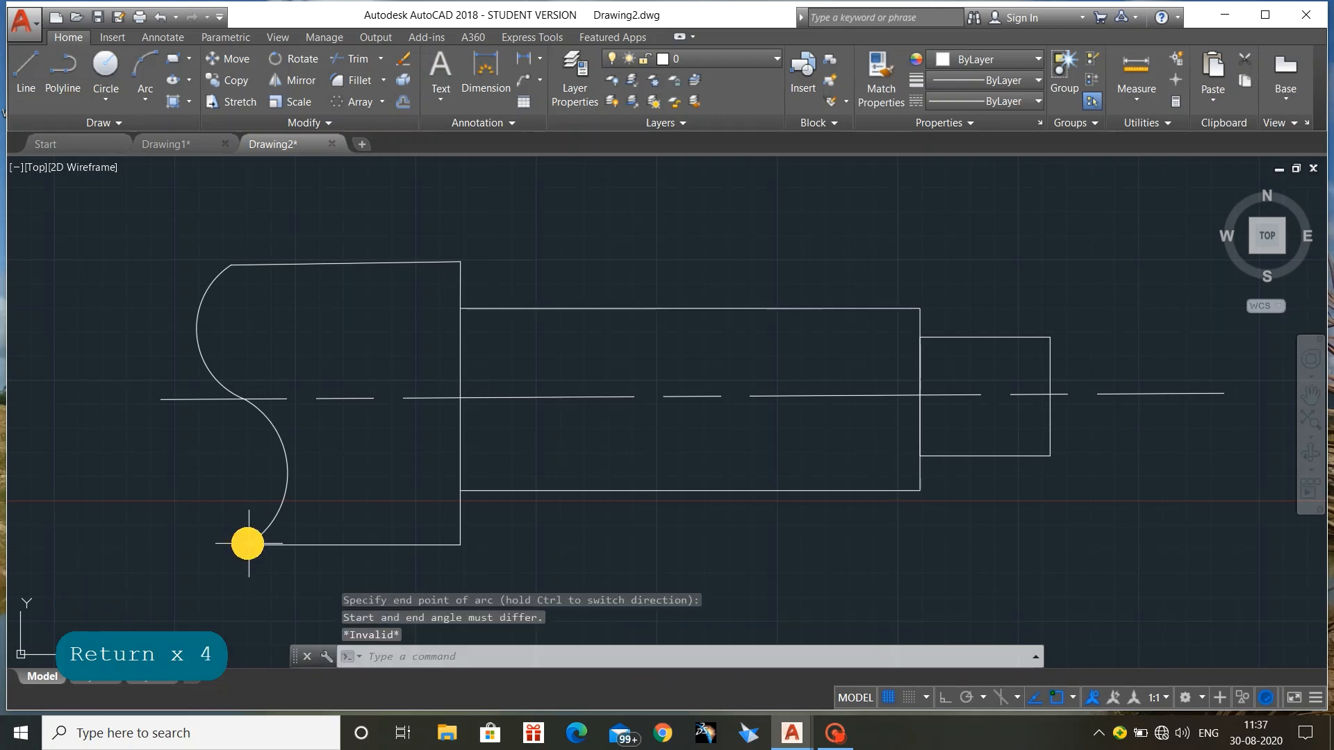
{"action": "key", "text": "Return"}
{"action": "key", "text": "Return"}
{"action": "key", "text": "Return"}
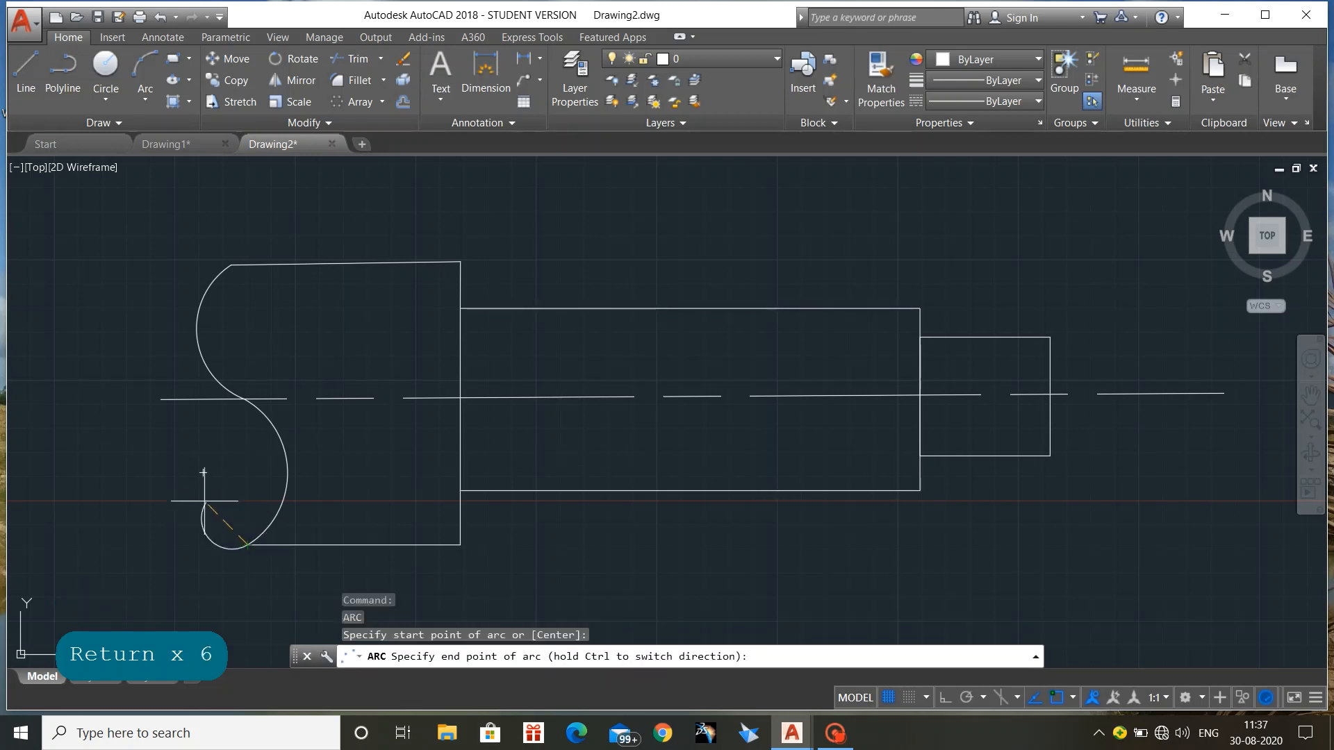
{"action": "left_click", "coordinate": [198, 473]}
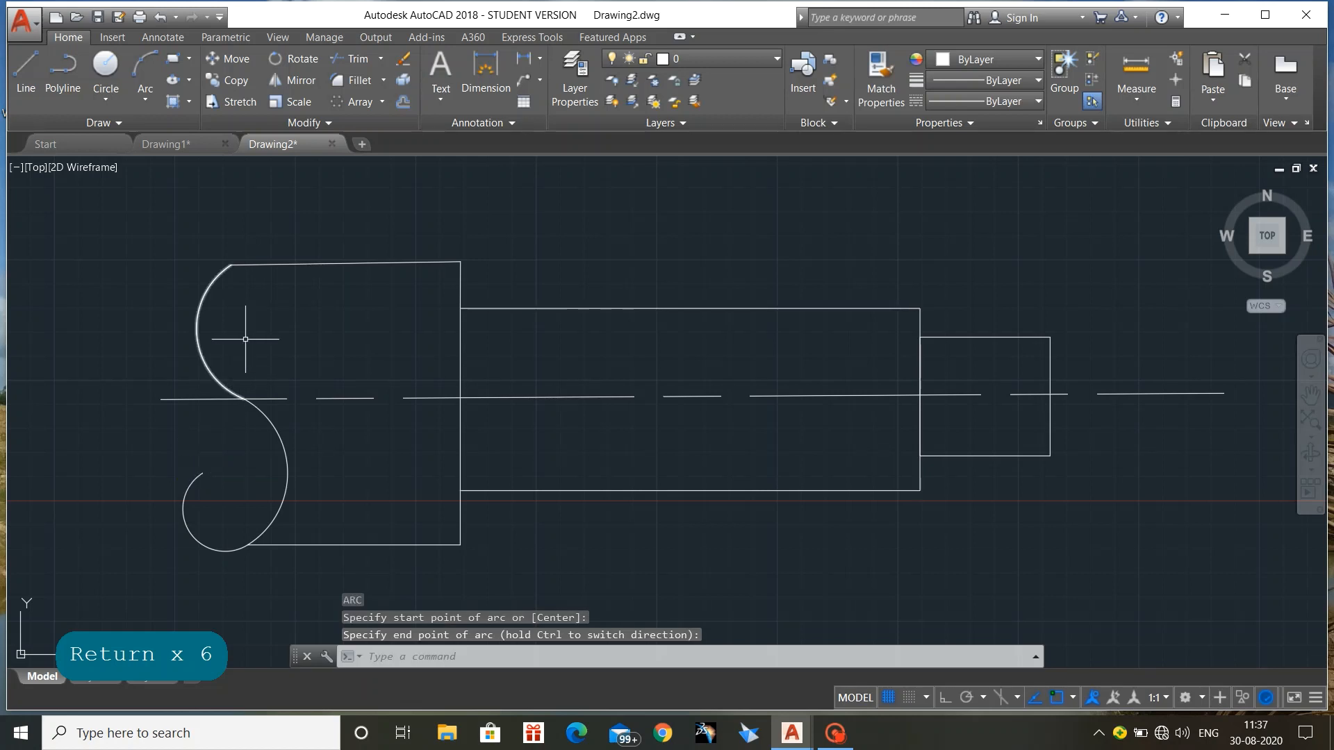
Undo both arcs drawn at the lower half of the shaft's broken end
{"action": "key", "text": "ctrl+z"}
{"action": "key", "text": "Return"}
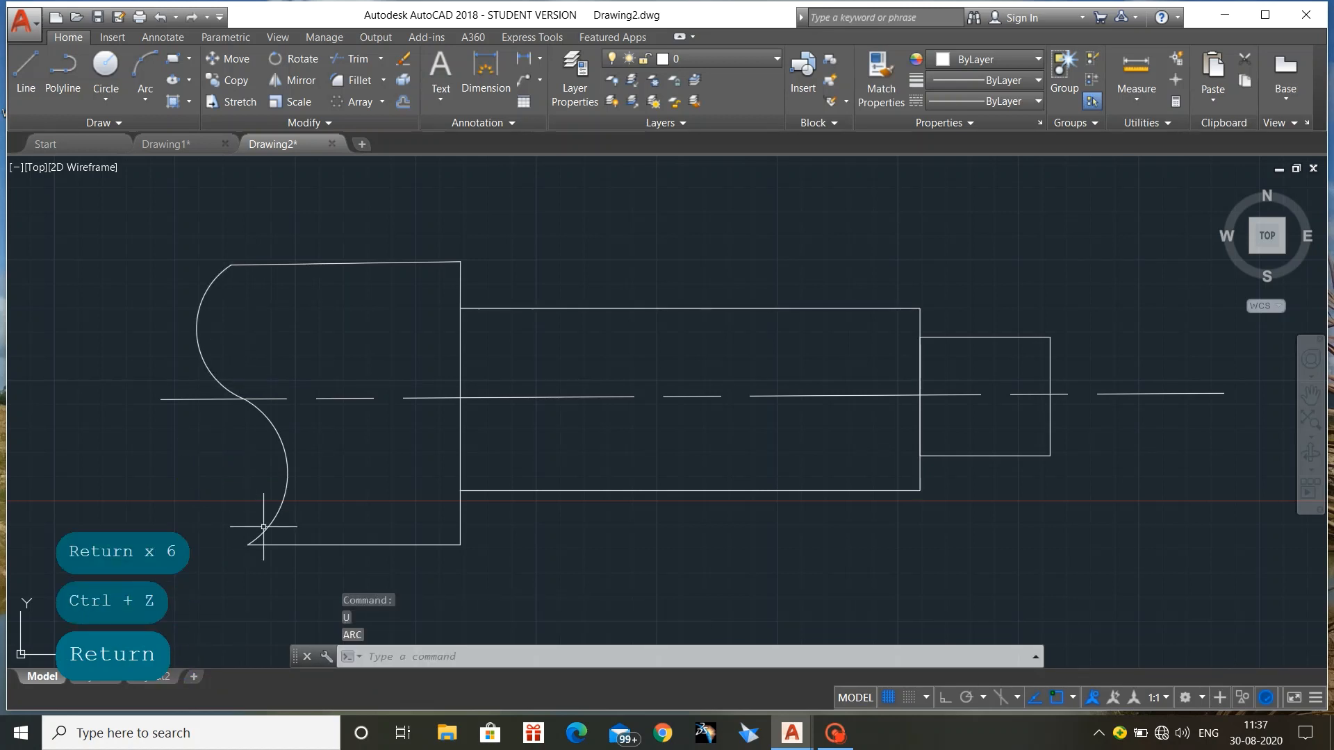
{"action": "key", "text": "Return"}
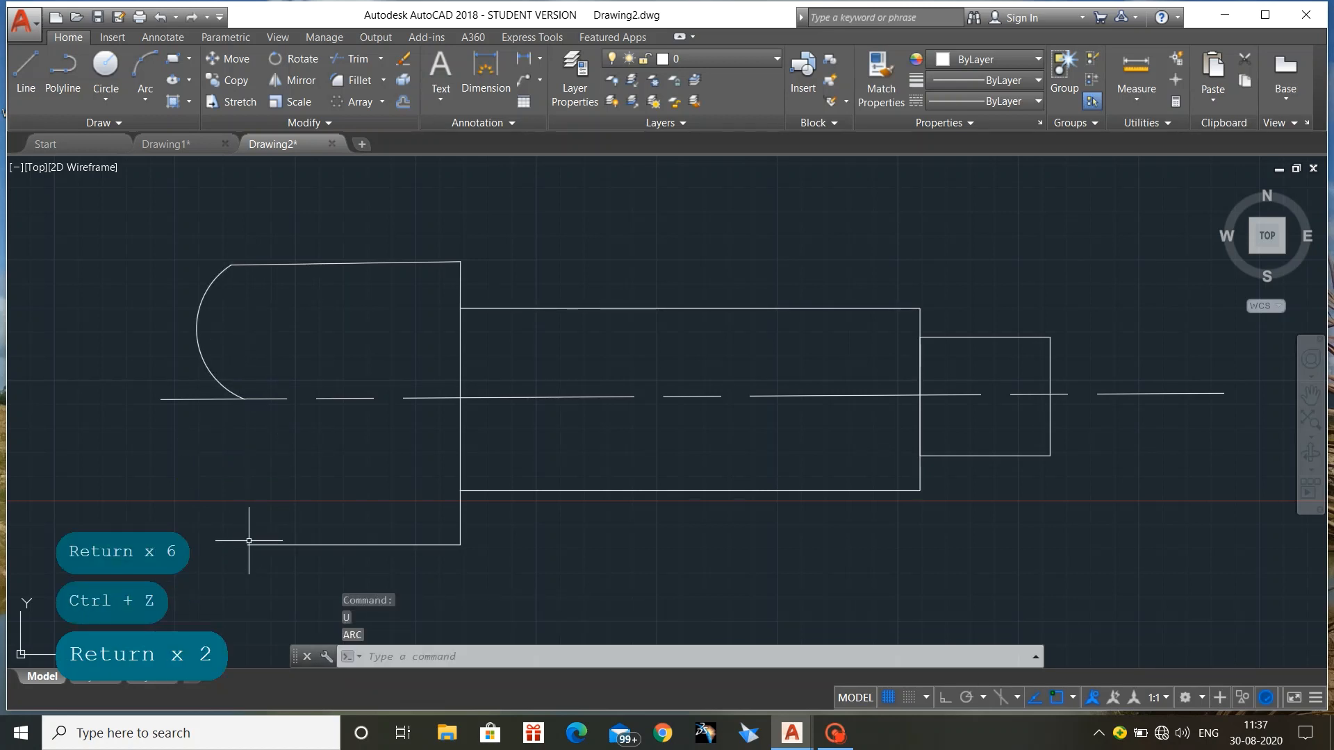
Draw a three-point arc from the upper arc's end on the centerline, bulging right, to the left endpoint of the shaft's bottom edge
{"action": "type", "text": "arc"}
{"action": "key", "text": "Return"}
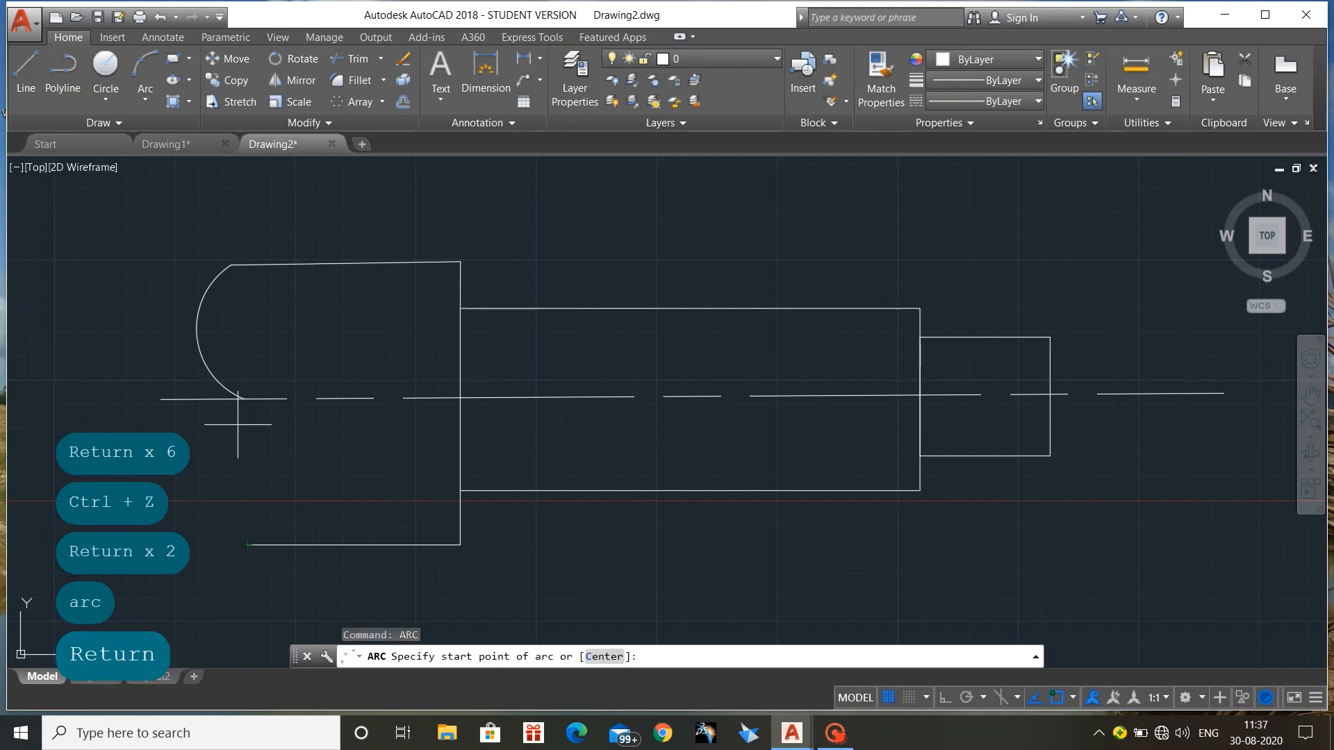
{"action": "left_click", "coordinate": [243, 399]}
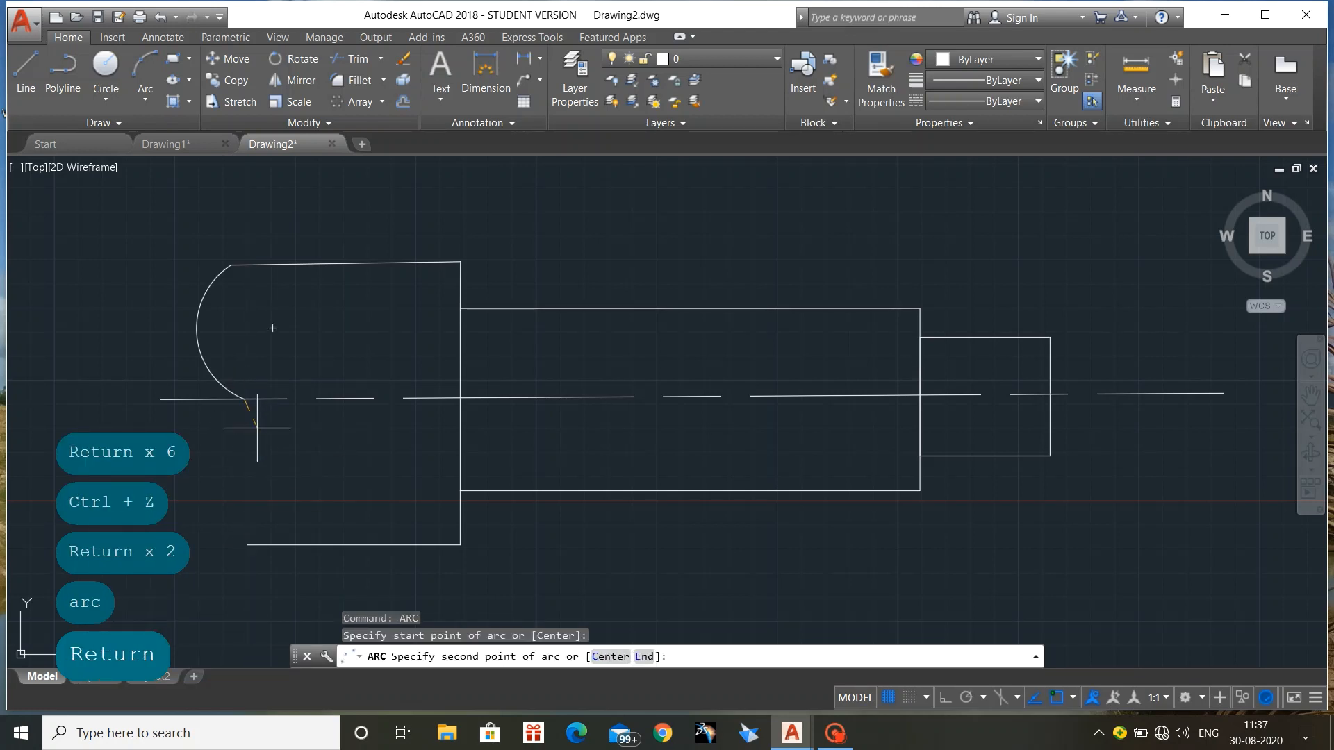
{"action": "left_click", "coordinate": [271, 469]}
{"action": "left_click", "coordinate": [244, 544]}
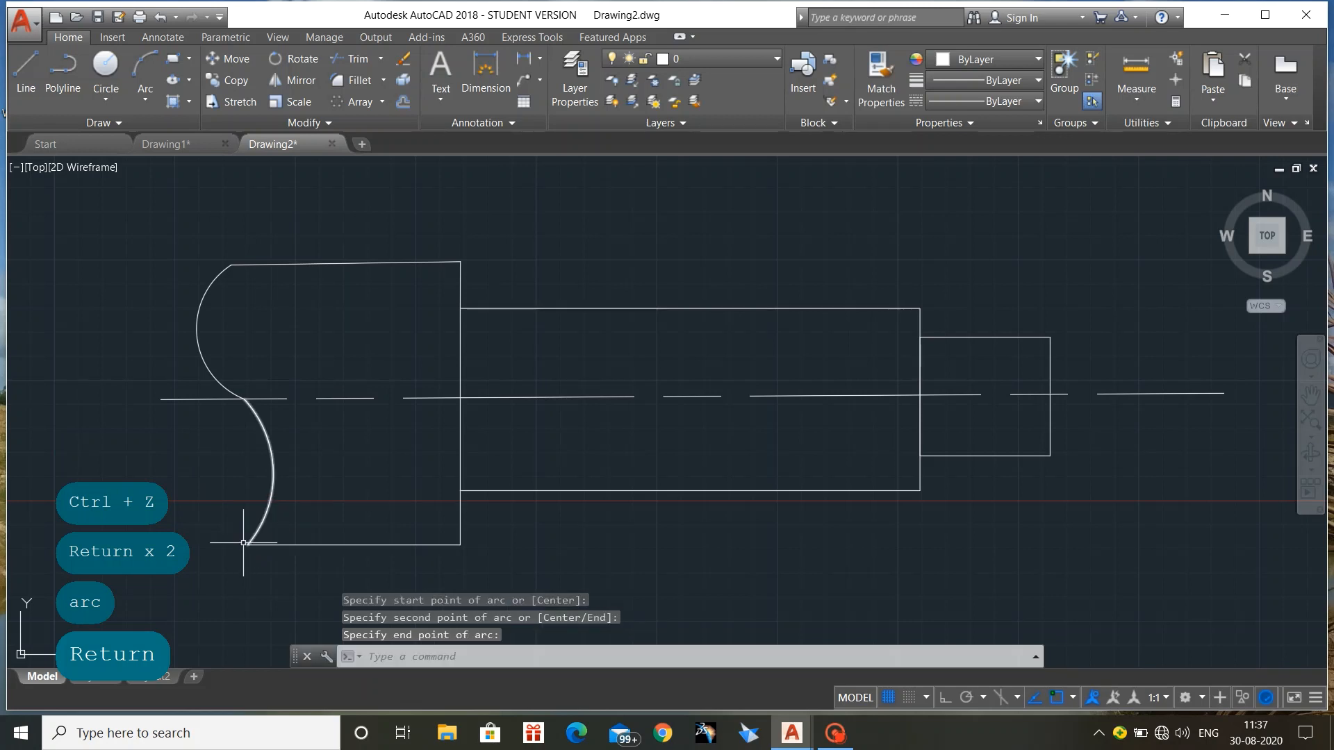
Draw a second three-point arc from the bottom edge's left endpoint, bulging left, back to the centerline to close the lens-shaped break
{"action": "key", "text": "Return"}
{"action": "left_click", "coordinate": [248, 543]}
{"action": "left_click", "coordinate": [199, 476]}
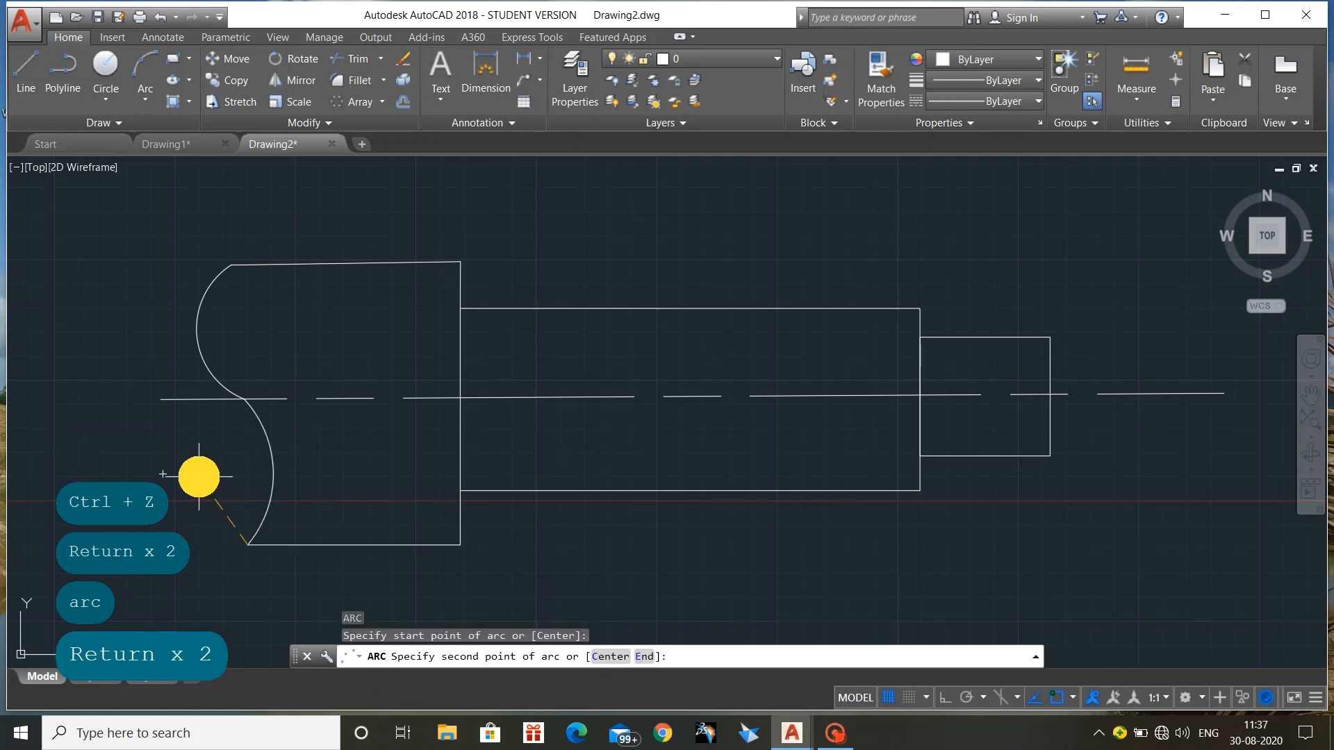
{"action": "left_click", "coordinate": [244, 398]}
{"action": "key", "text": "Escape"}
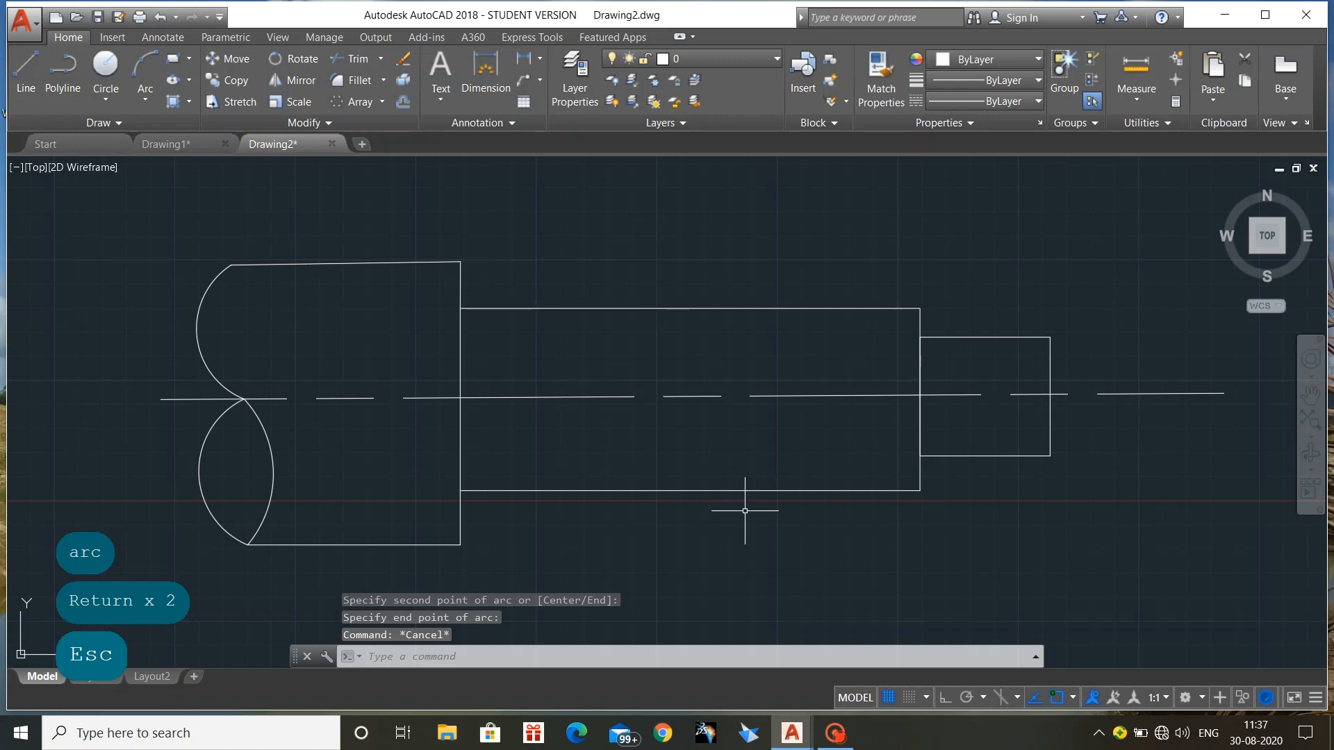
Draw two crossing diagonal lines between opposite corners of the small rectangular section at the shaft's right end
{"action": "scroll", "coordinate": [745, 510], "scroll_direction": "down", "scroll_amount": 2}
{"action": "middle_click_drag", "start_coordinate": [750, 511], "coordinate": [556, 470]}
{"action": "type", "text": "l"}
{"action": "key", "text": "Return"}
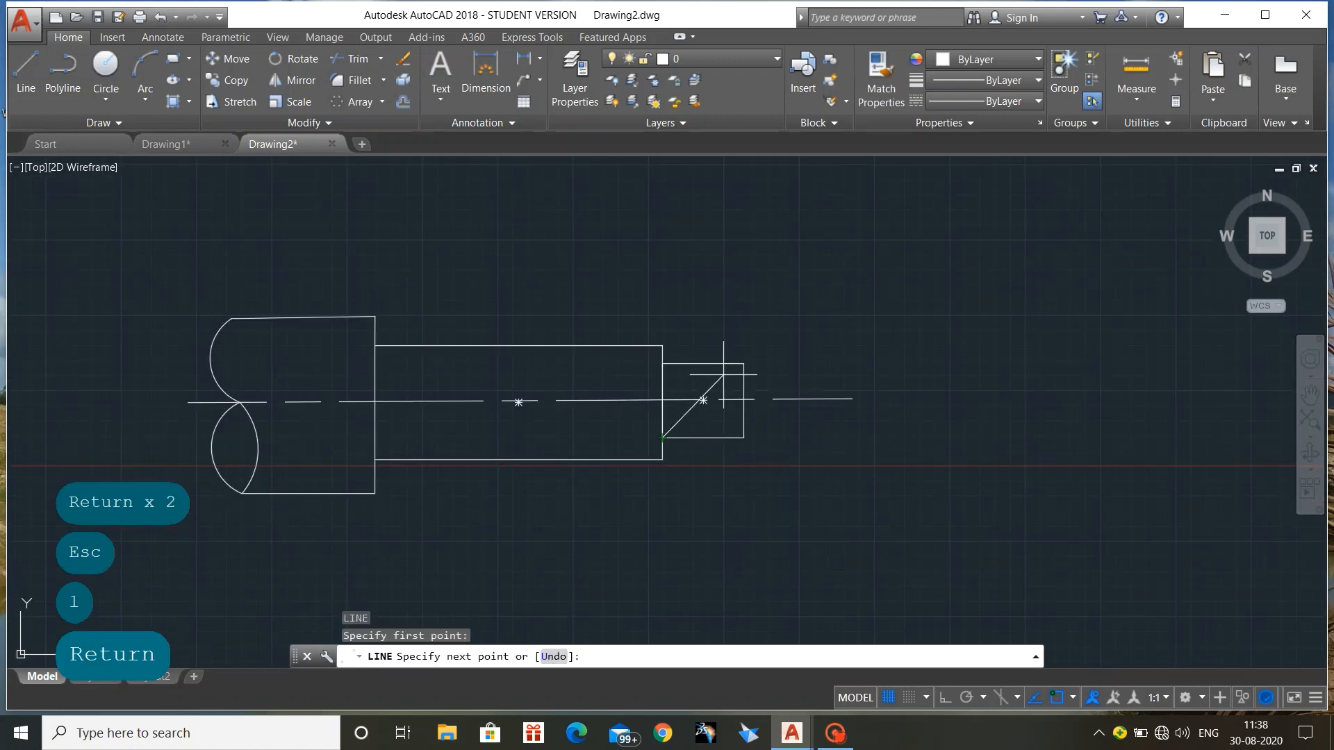
{"action": "left_click", "coordinate": [743, 364]}
{"action": "key", "text": "Return"}
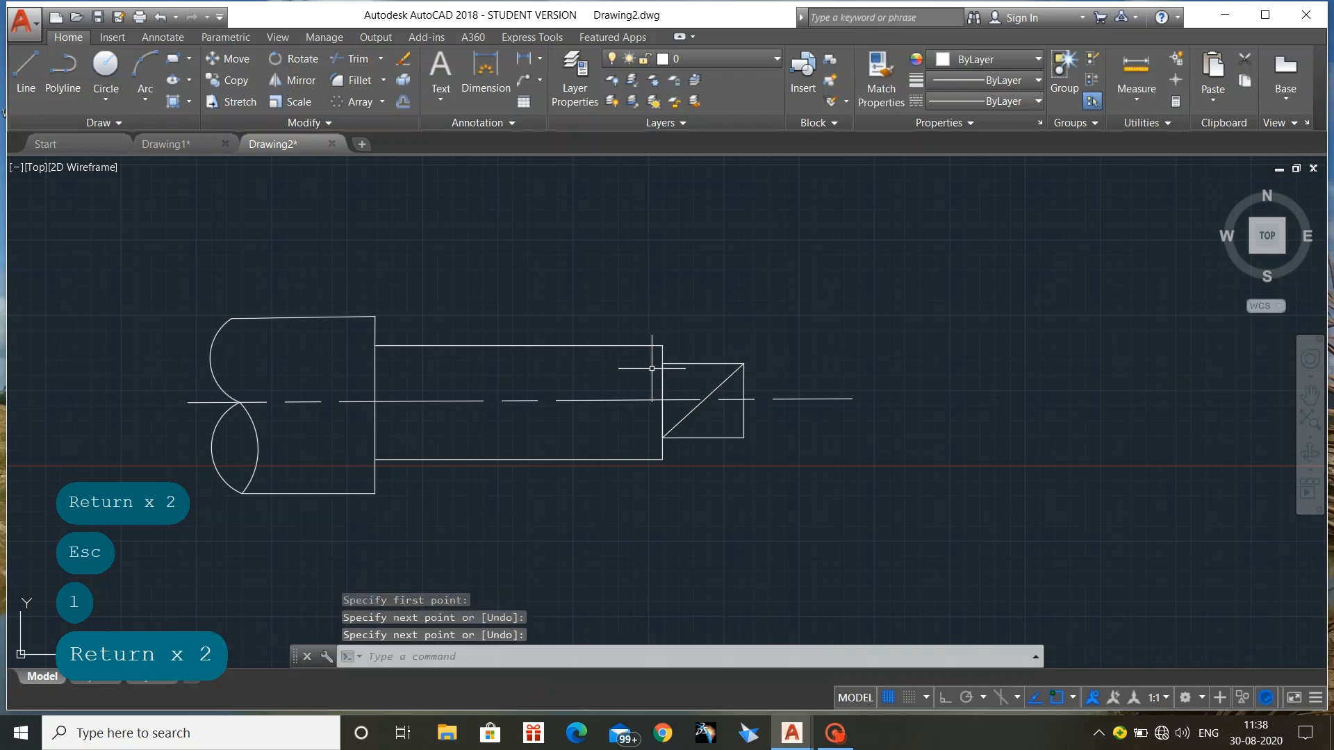
{"action": "key", "text": "Return"}
{"action": "left_click", "coordinate": [662, 365]}
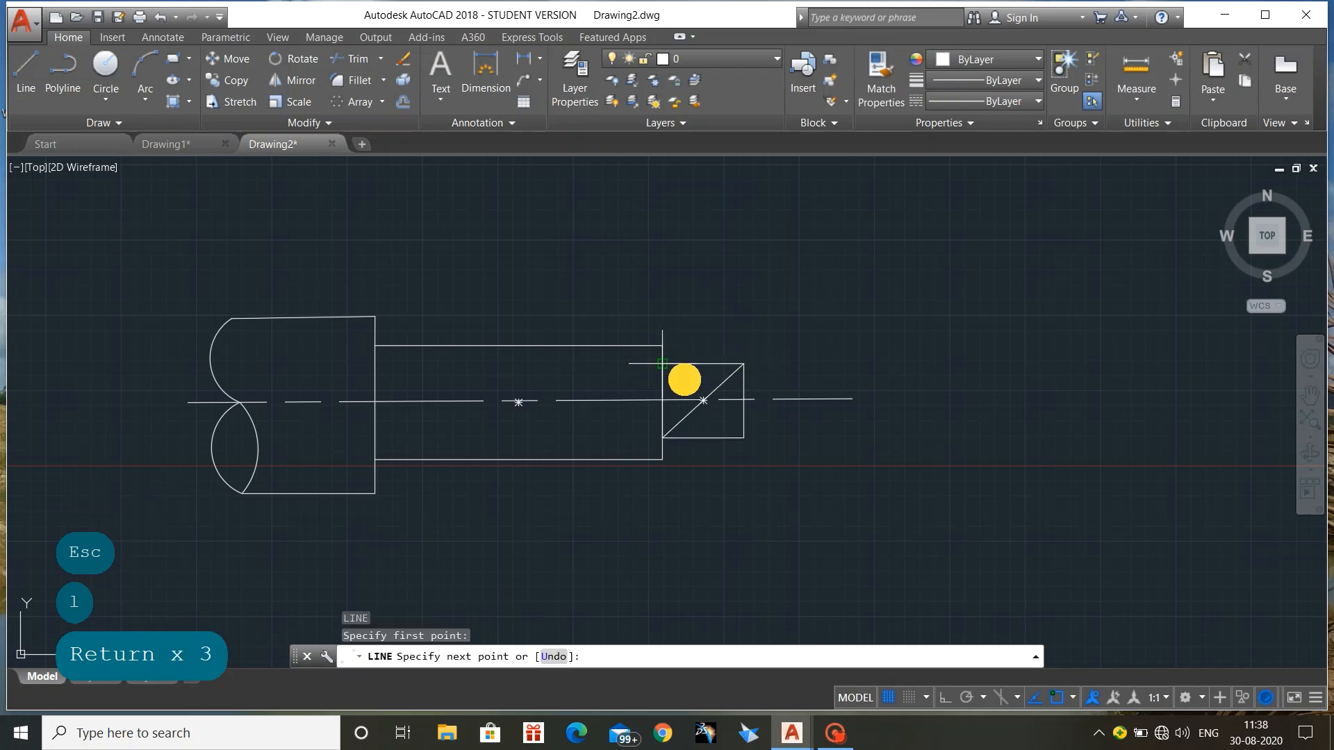
{"action": "left_click", "coordinate": [743, 437]}
{"action": "key", "text": "Escape"}
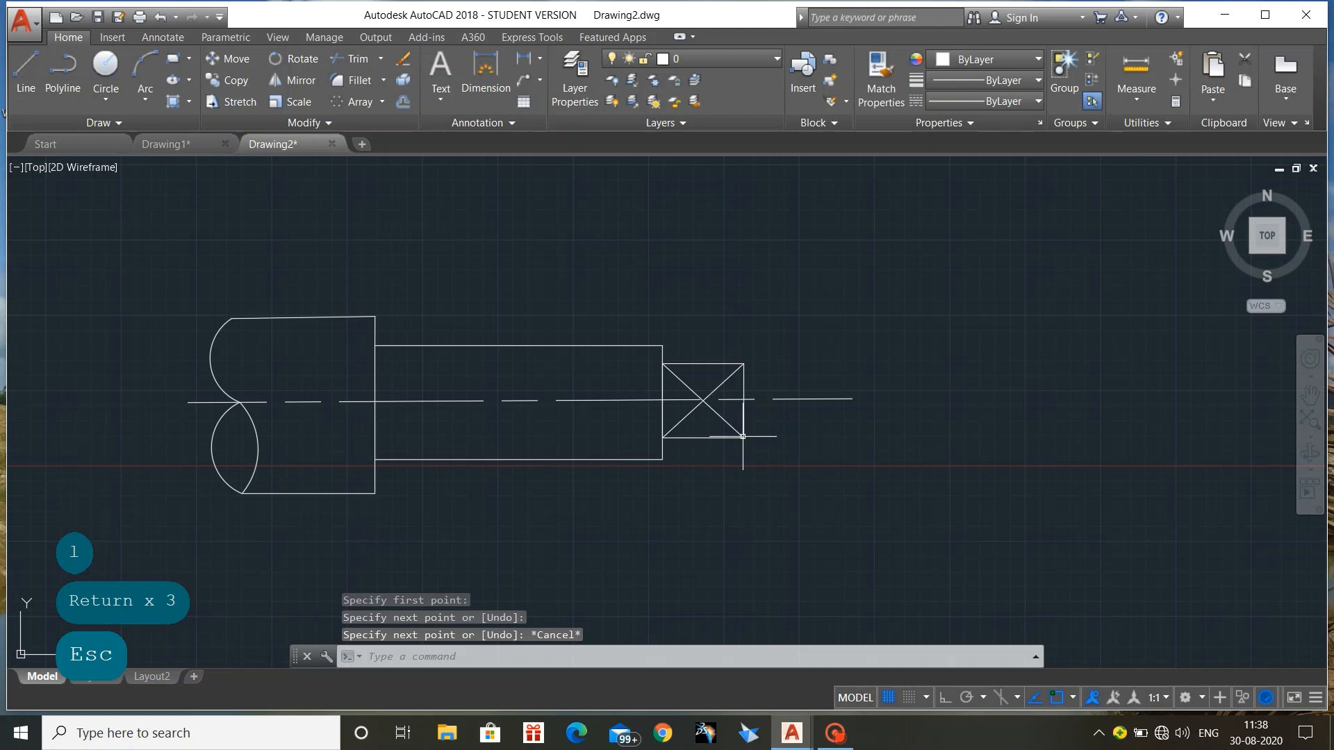
Draw a circle of radius about 272 left of the shaft, centered level with its centerline and reaching the large section's top edge level
{"action": "middle_click_drag", "start_coordinate": [168, 397], "coordinate": [584, 420]}
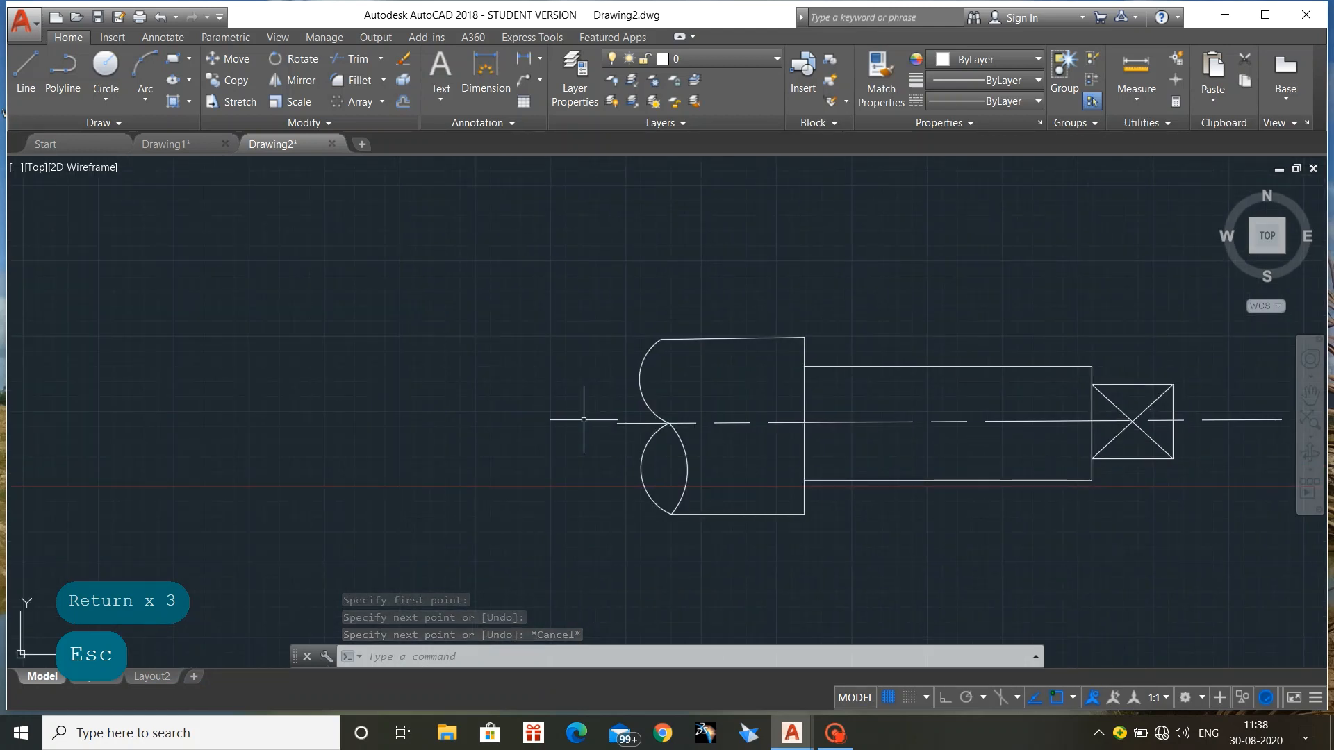
{"action": "type", "text": "c"}
{"action": "key", "text": "Return"}
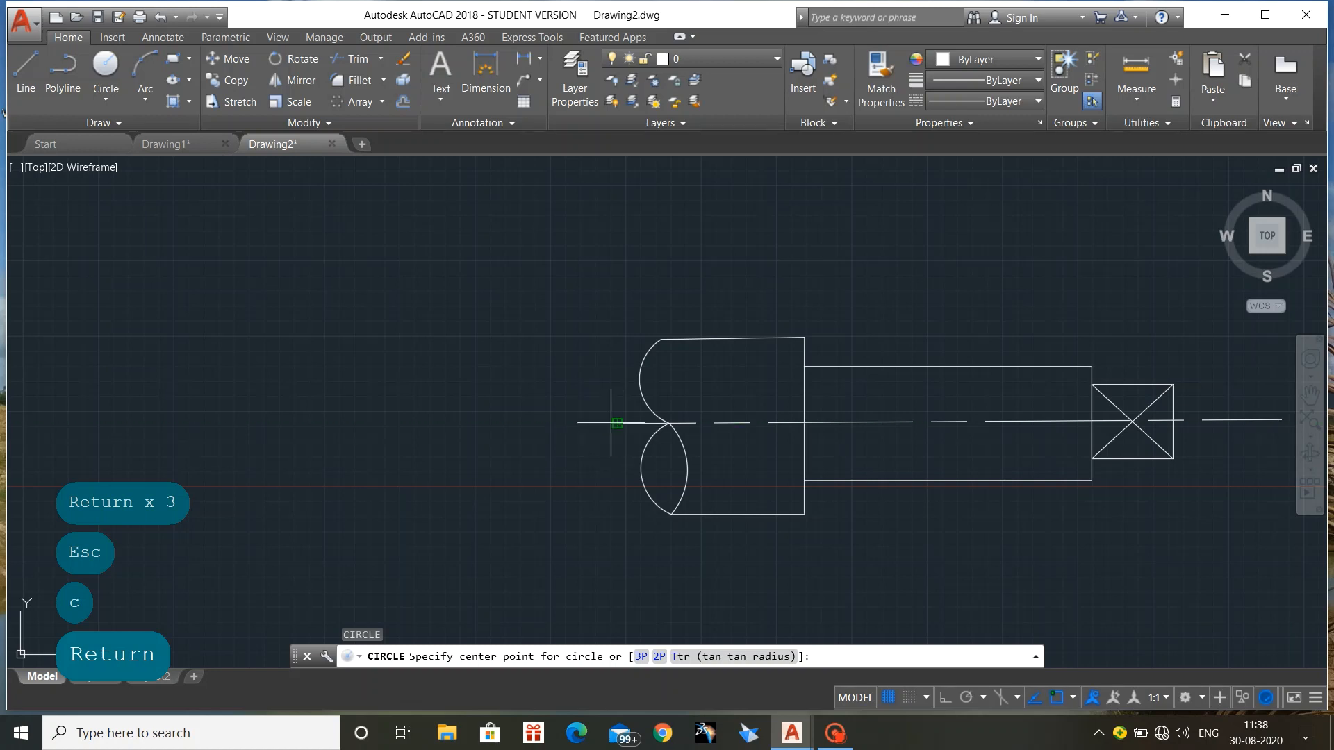
{"action": "left_click", "coordinate": [437, 424]}
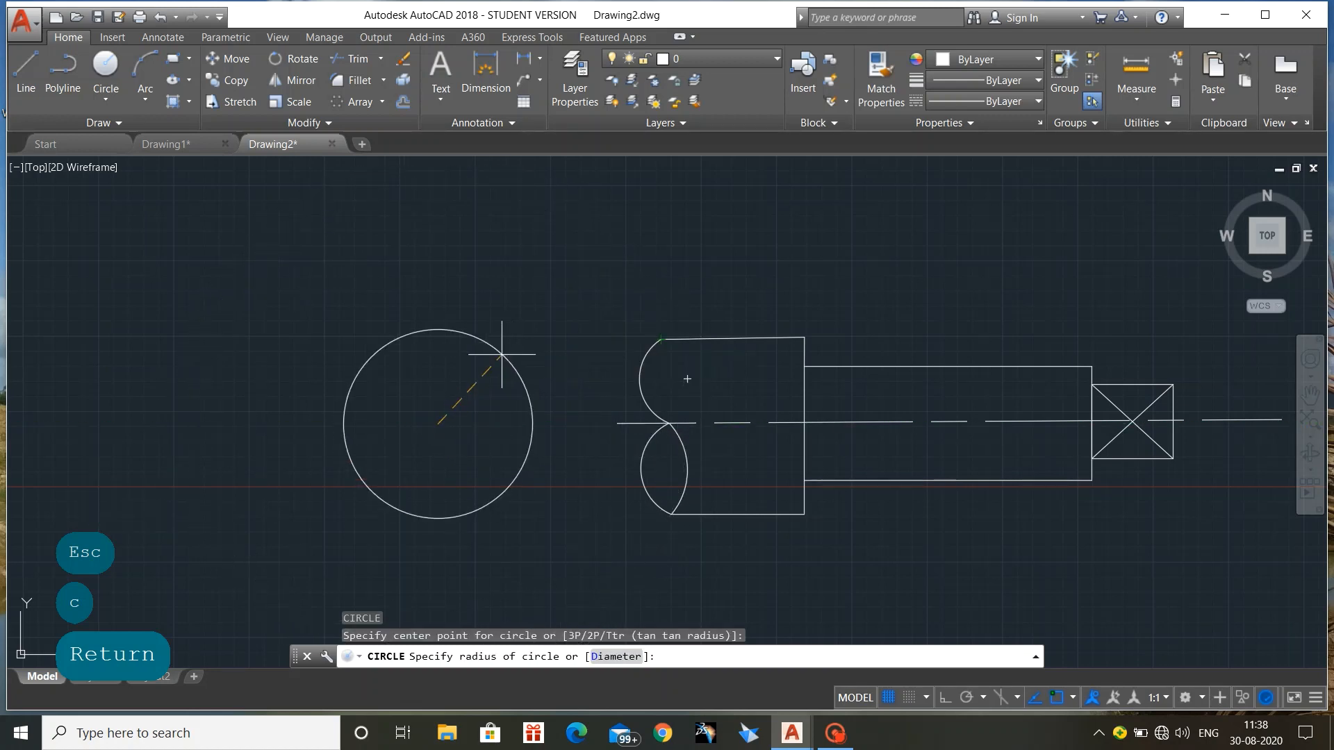
{"action": "left_click", "coordinate": [437, 341]}
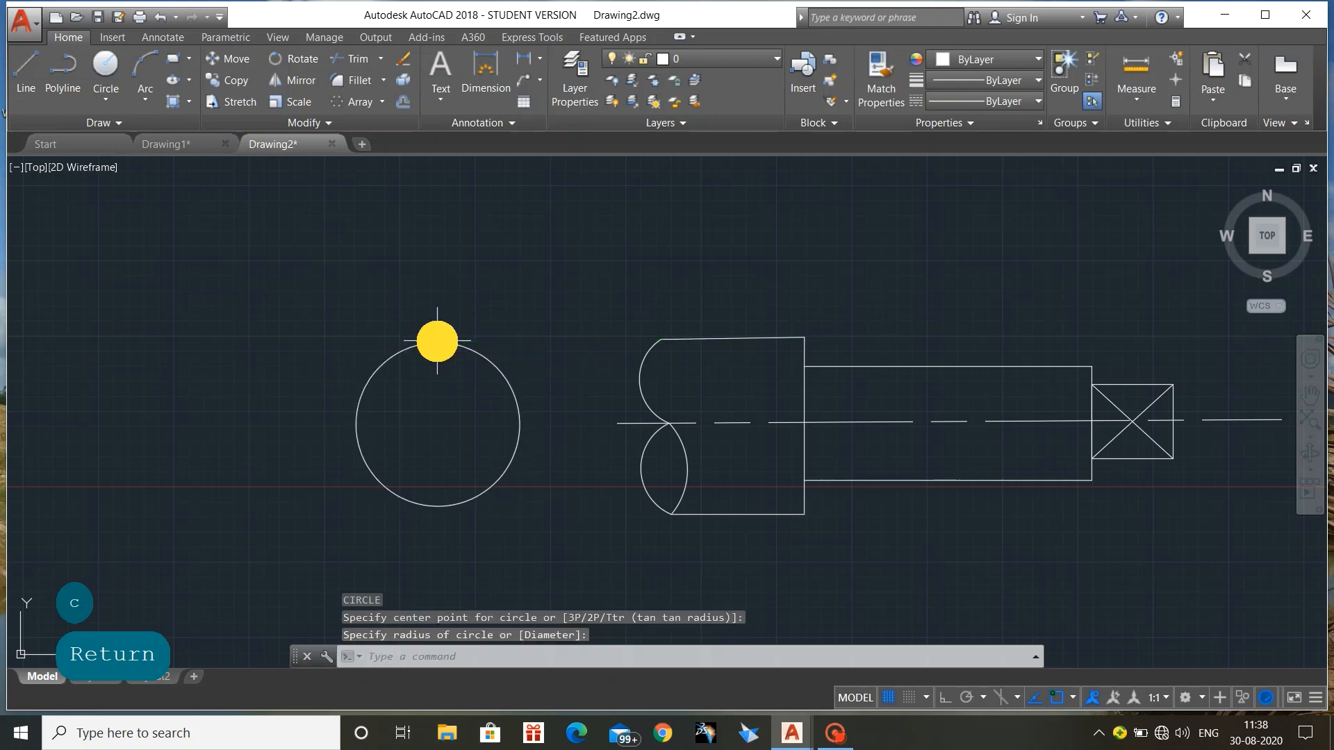
Draw a smaller concentric circle inside it, with its radius reaching the level of the middle section's top edge
{"action": "key", "text": "Return"}
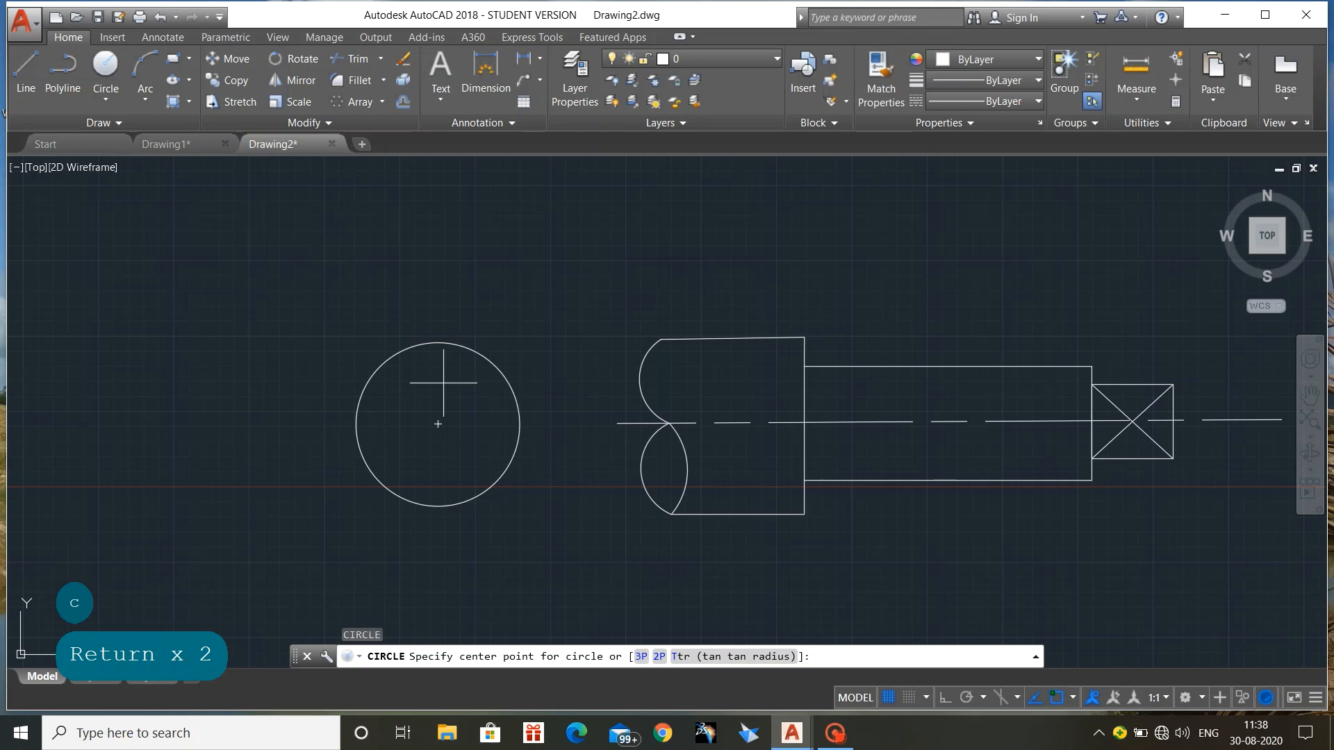
{"action": "left_click", "coordinate": [439, 422]}
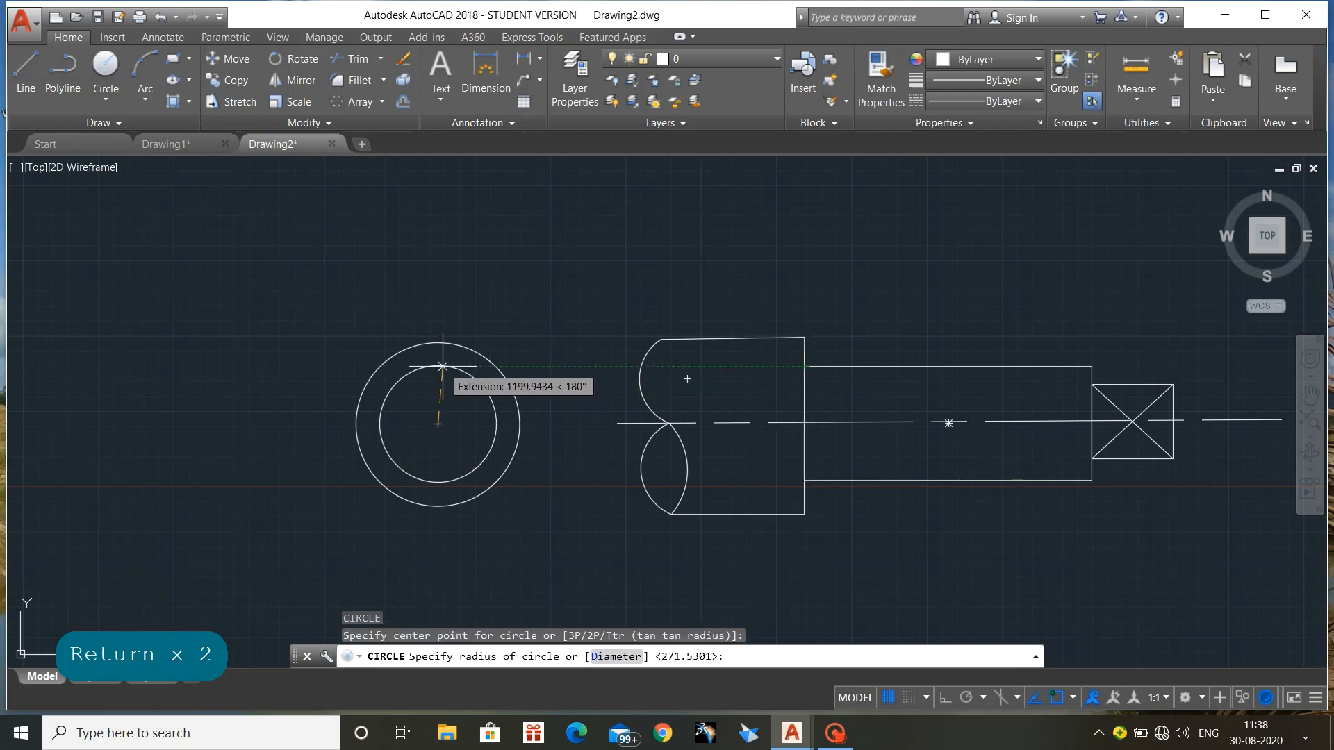
{"action": "left_click", "coordinate": [443, 366]}
Draw a narrow upright rectangle inside the inner circle, matching the height of the crossed end section
{"action": "type", "text": "rec"}
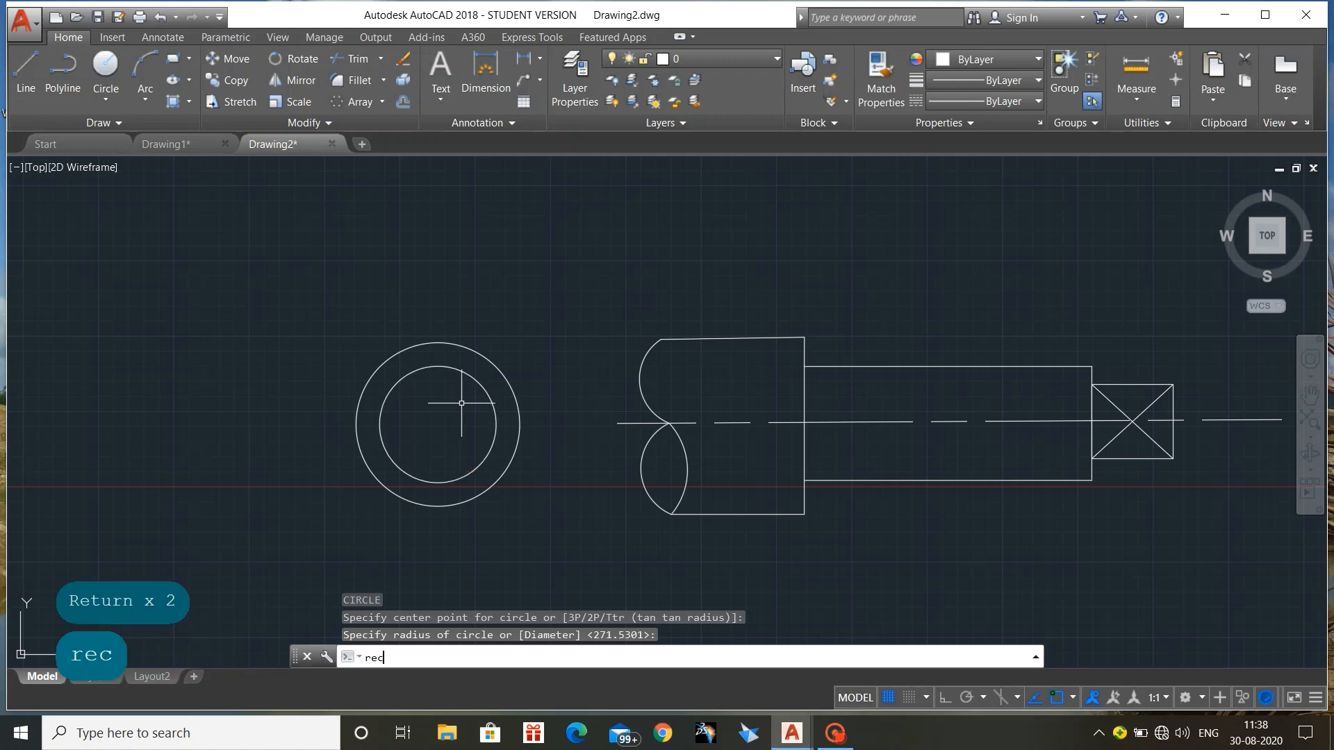
{"action": "key", "text": "Return"}
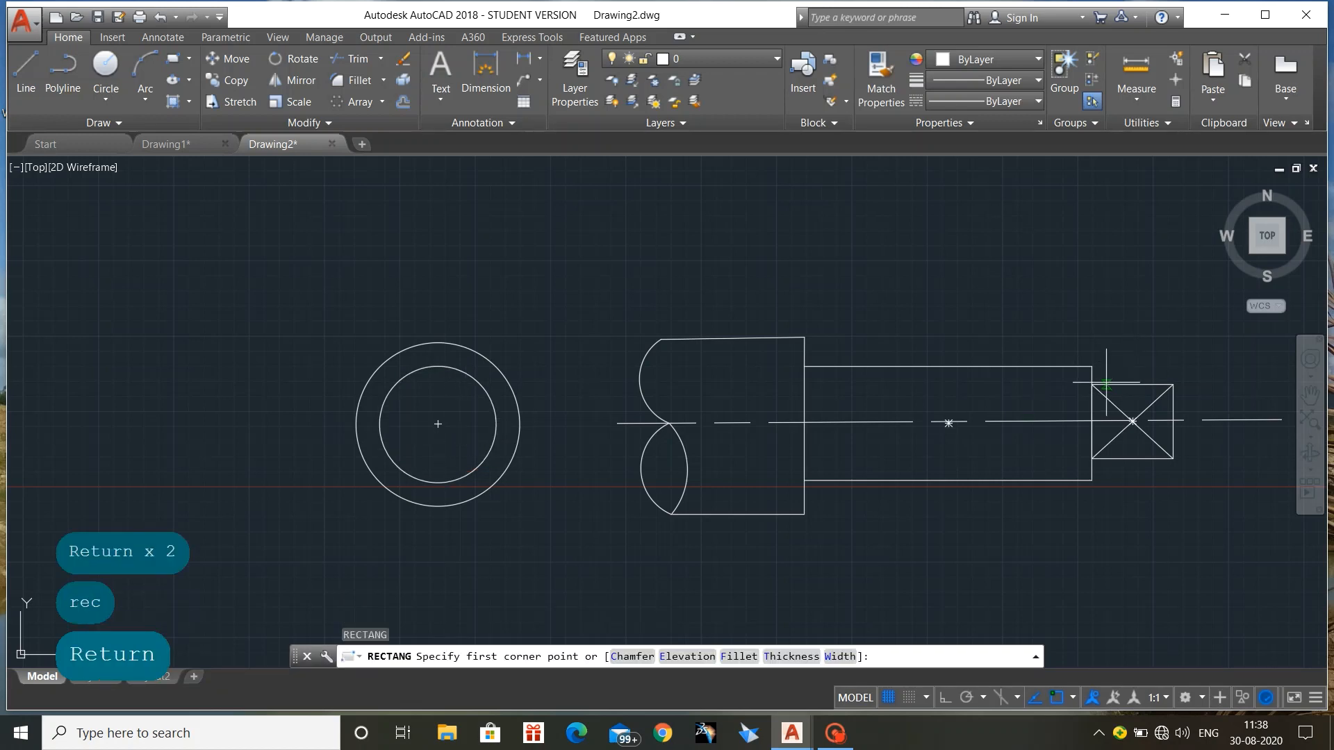
{"action": "left_click", "coordinate": [417, 384]}
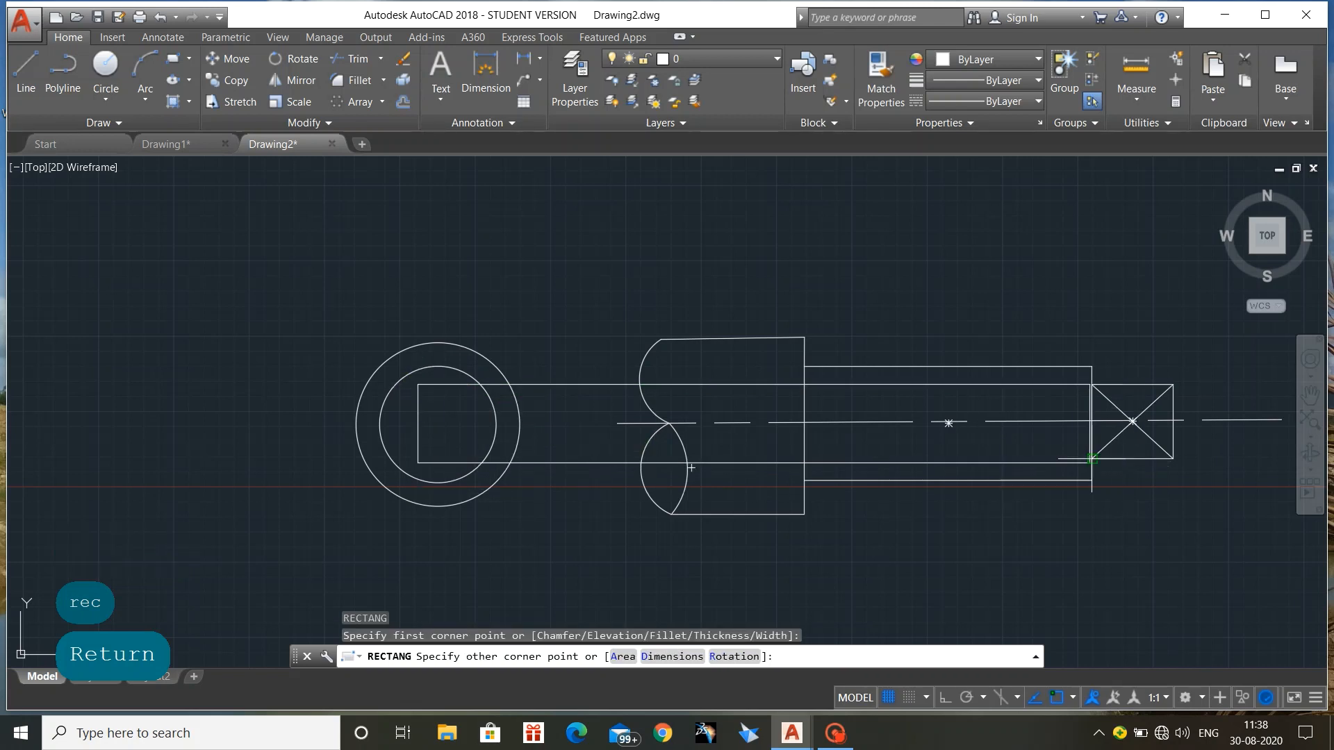
{"action": "left_click", "coordinate": [459, 458]}
Draw a vertical center line through the middle of the circles, extending beyond the outer circle at both ends
{"action": "type", "text": "l"}
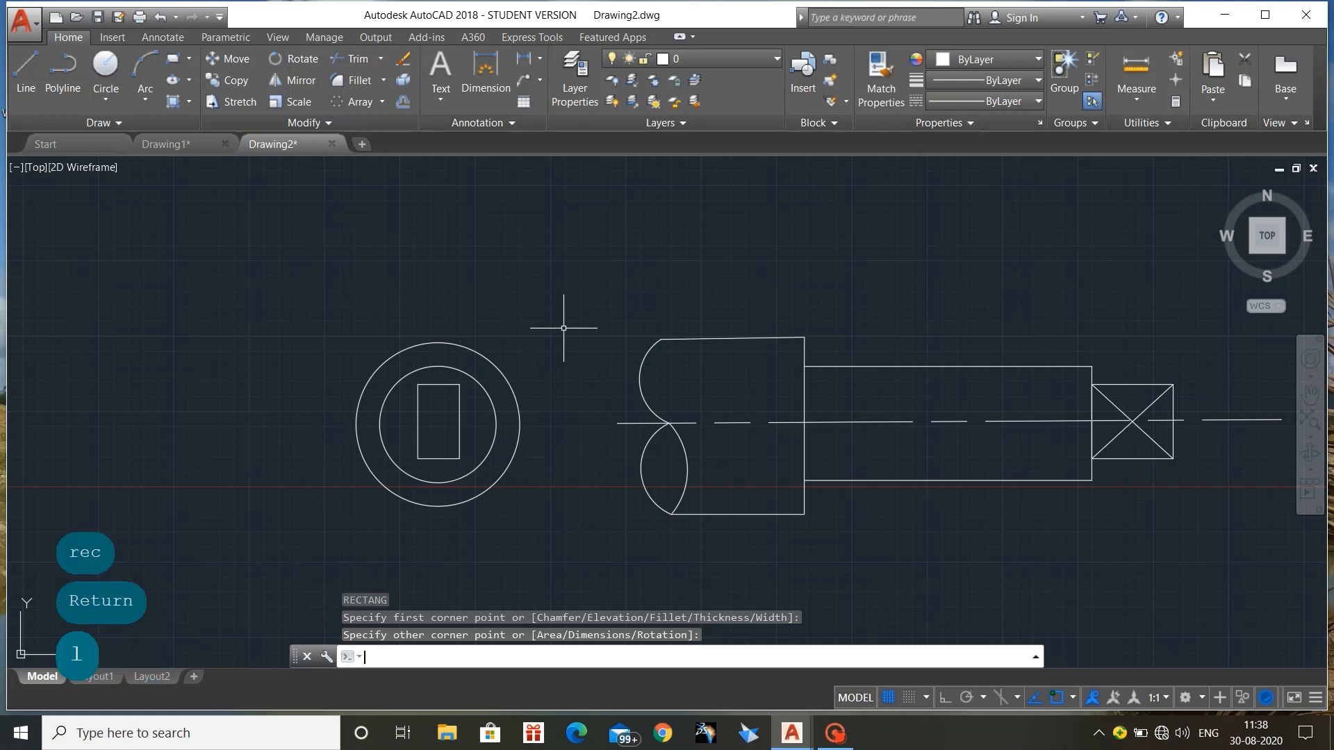
{"action": "key", "text": "Return"}
{"action": "left_click", "coordinate": [437, 295]}
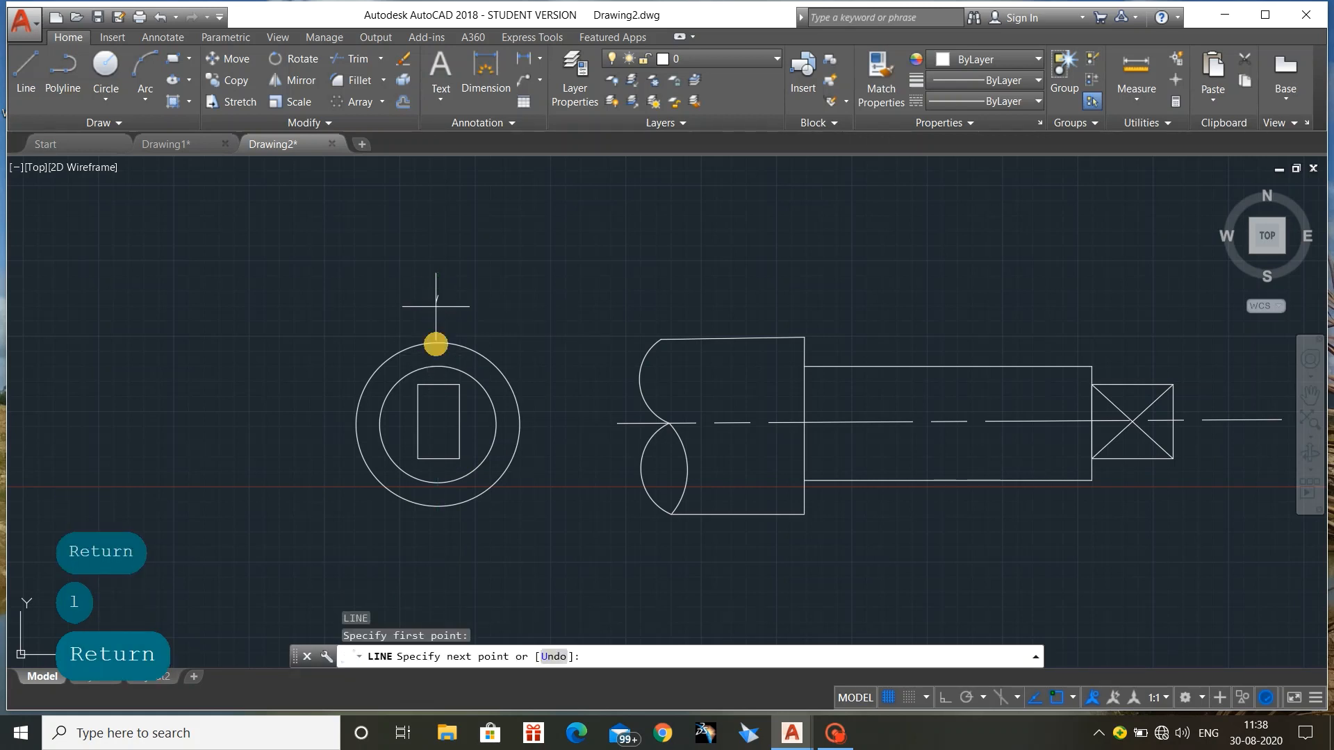
{"action": "left_click", "coordinate": [438, 531]}
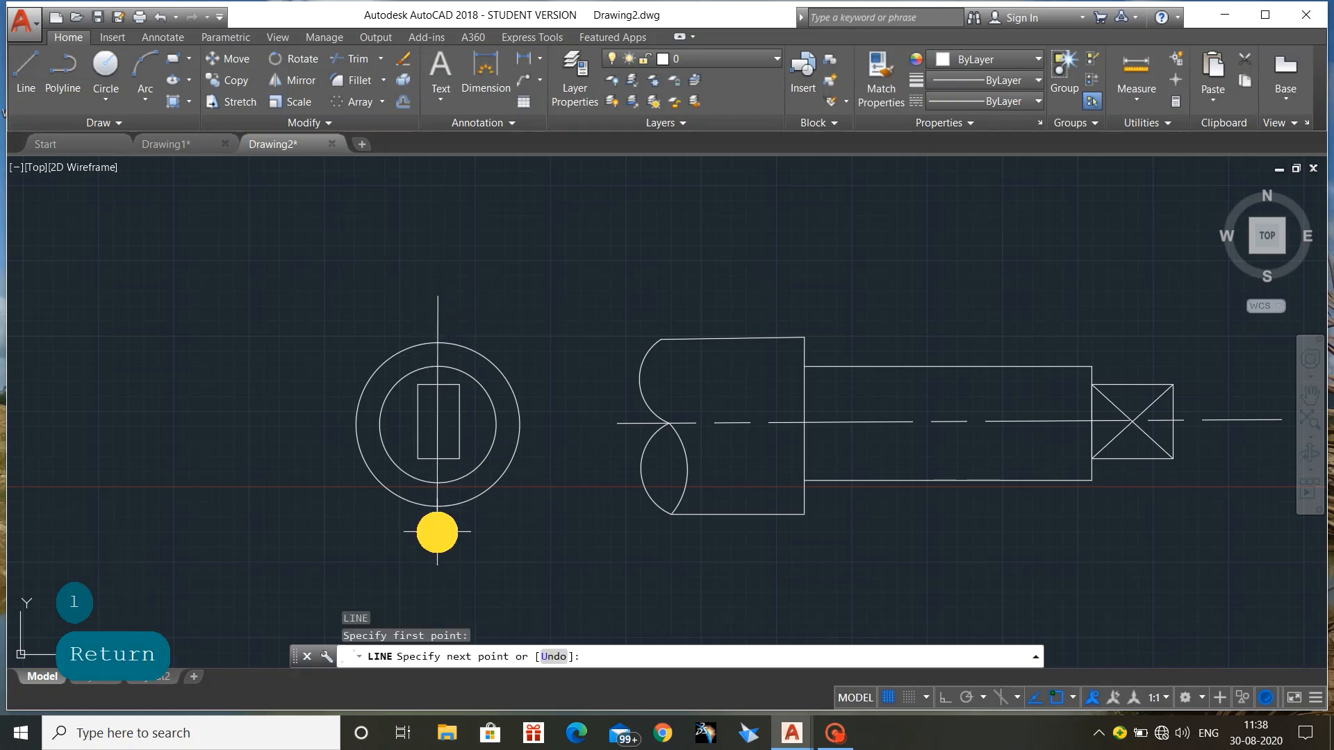
{"action": "key", "text": "Return"}
Draw a horizontal center line through the middle of the circles, extending beyond the outer circle on both sides
{"action": "key", "text": "Return"}
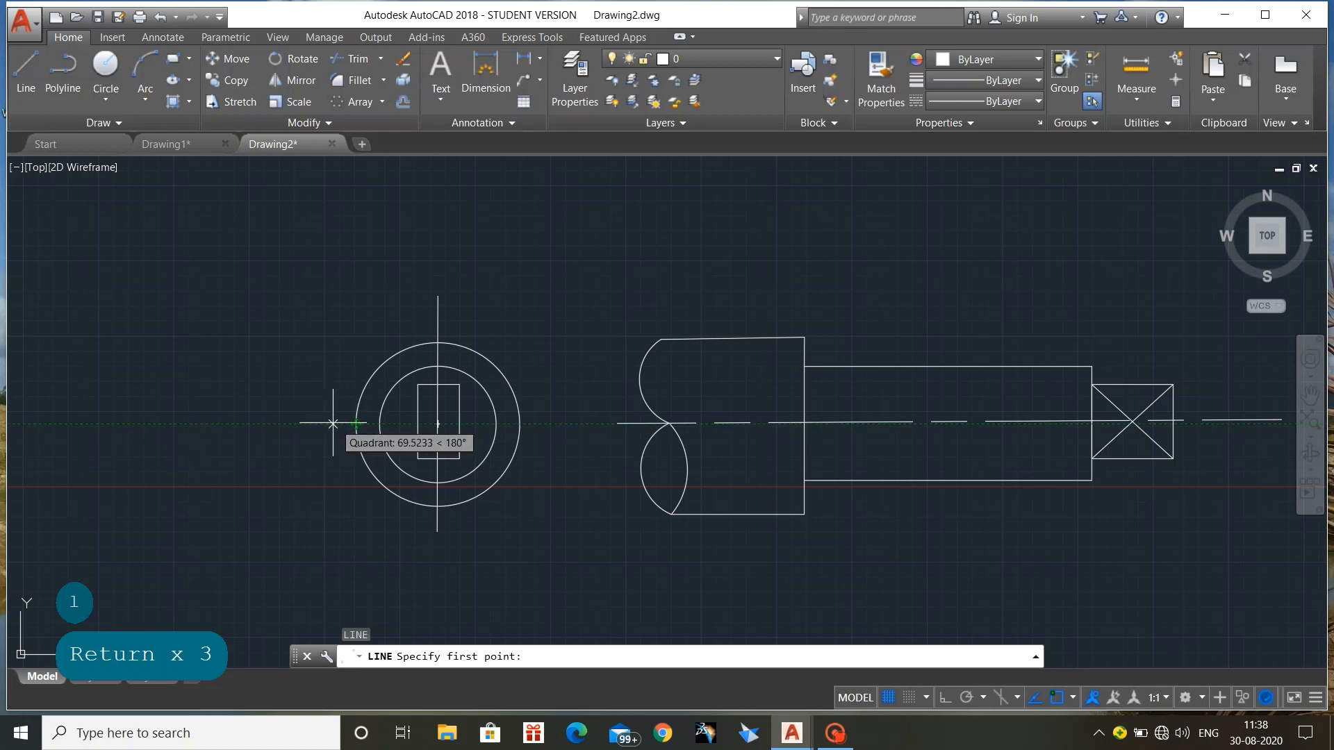
{"action": "left_click", "coordinate": [333, 422]}
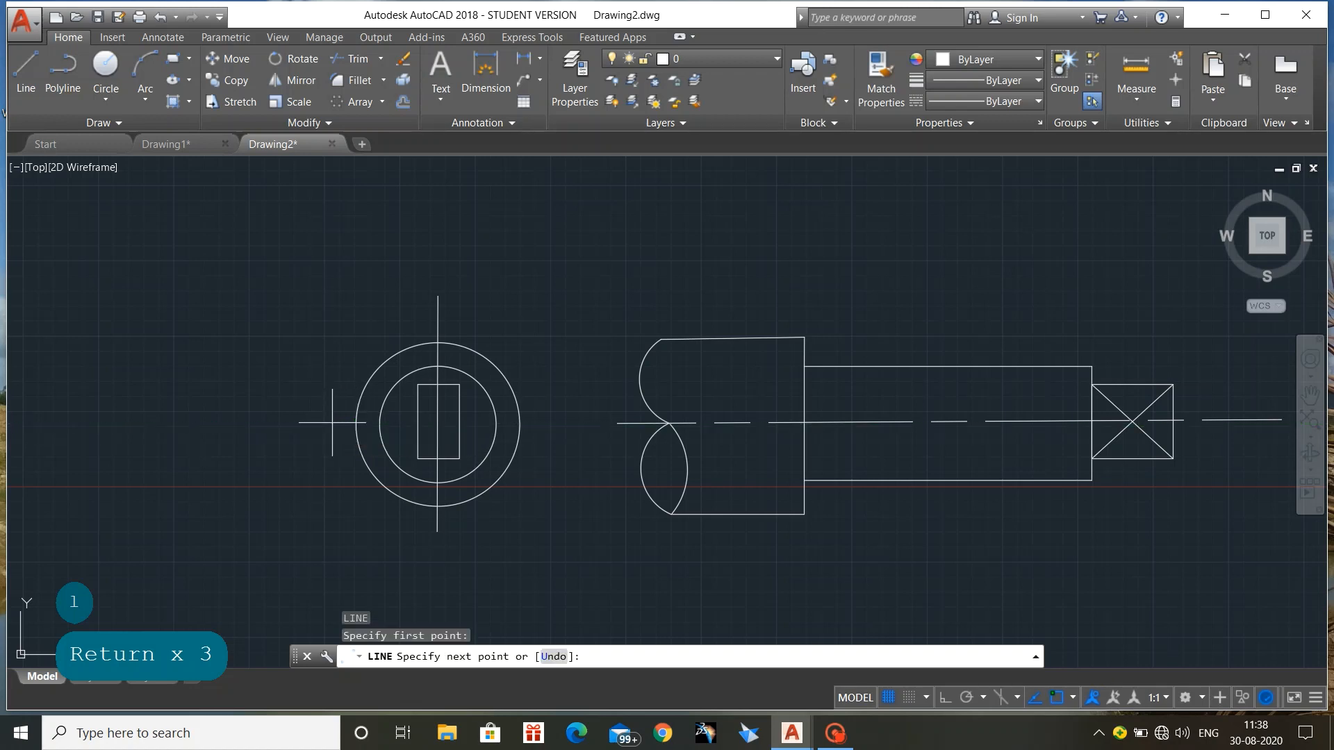
{"action": "left_click", "coordinate": [553, 423]}
{"action": "key", "text": "Escape"}
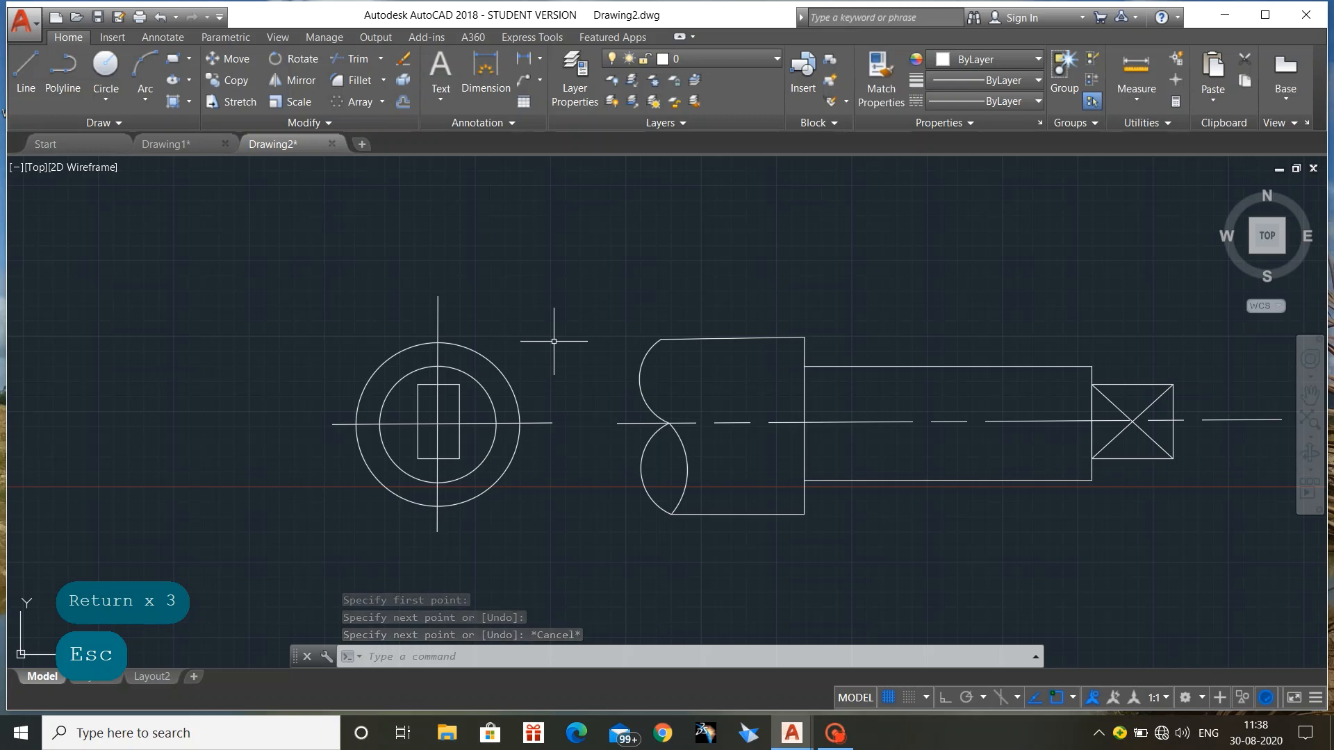
Hatch the lens-shaped area at the shaft's broken end with the ANSI31 pattern at a scale of 15
{"action": "type", "text": "h"}
{"action": "key", "text": "Return"}
{"action": "left_click", "coordinate": [677, 476]}
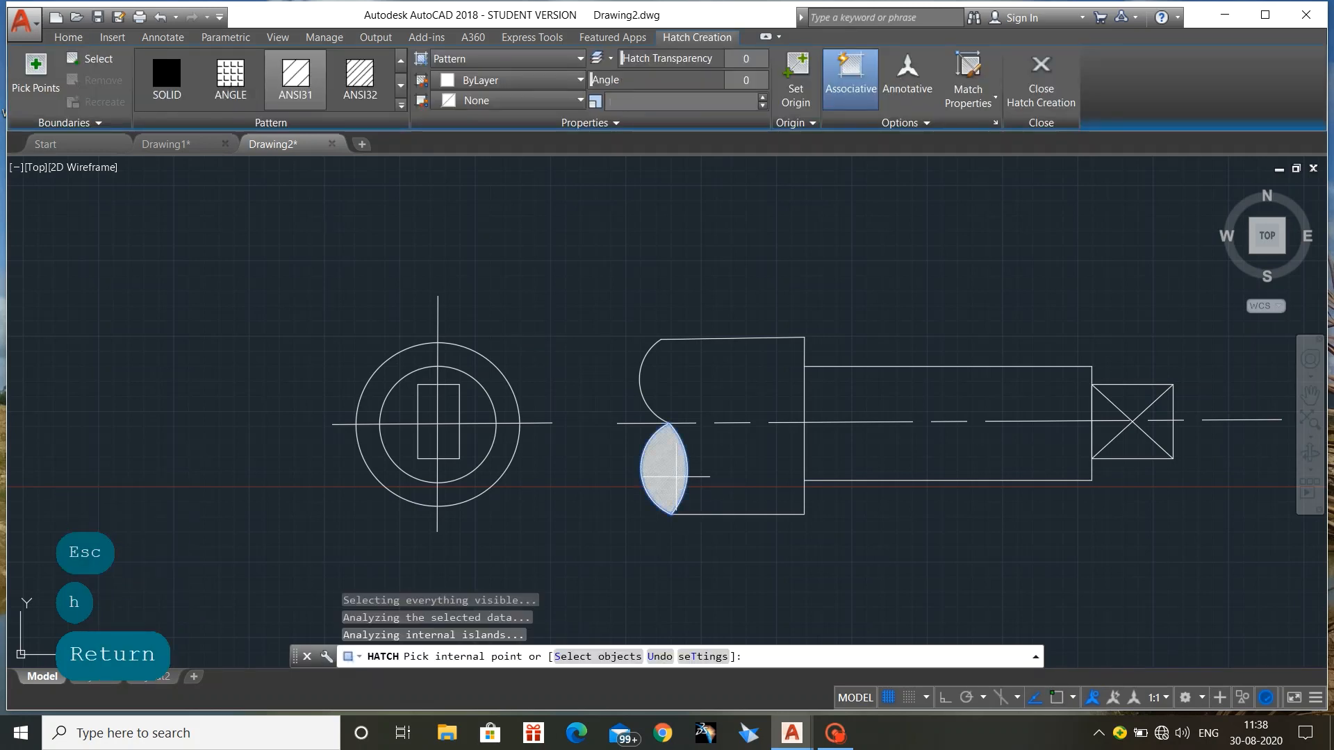
{"action": "left_click", "coordinate": [296, 75]}
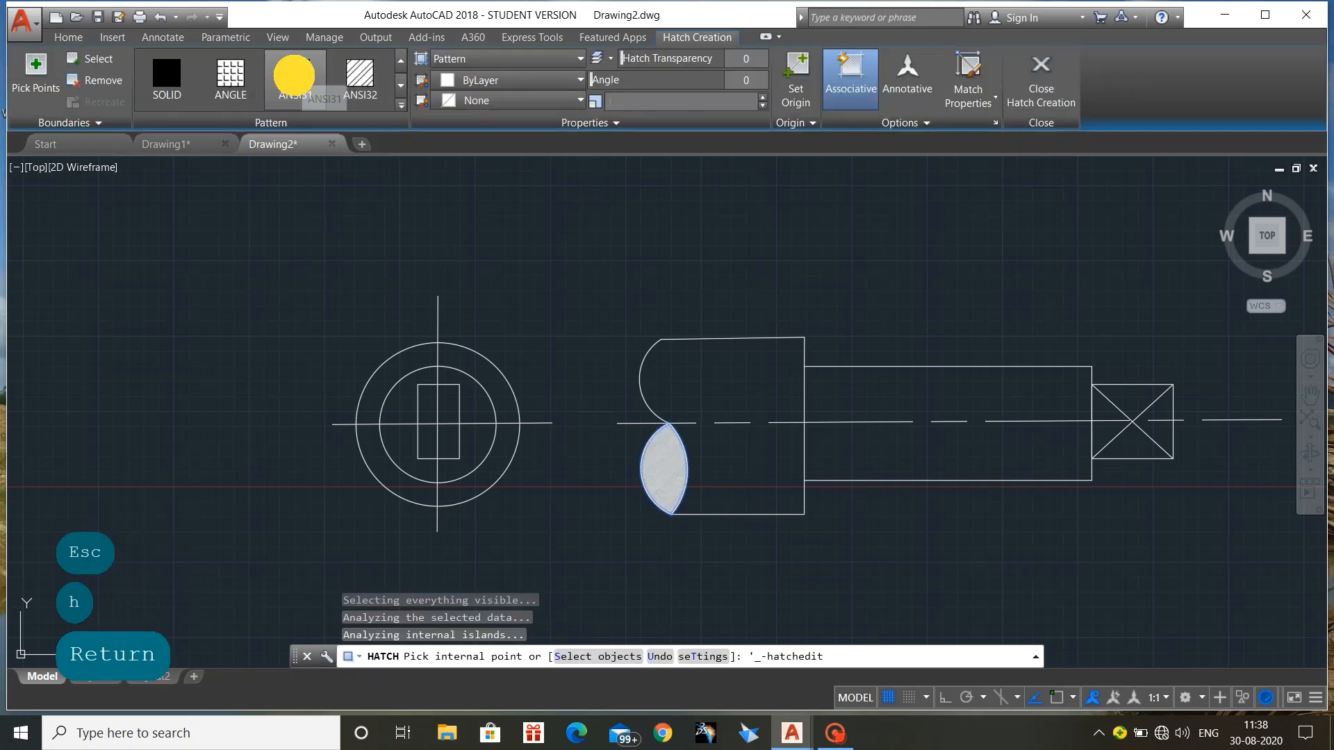
{"action": "left_click", "coordinate": [662, 100]}
{"action": "type", "text": "5"}
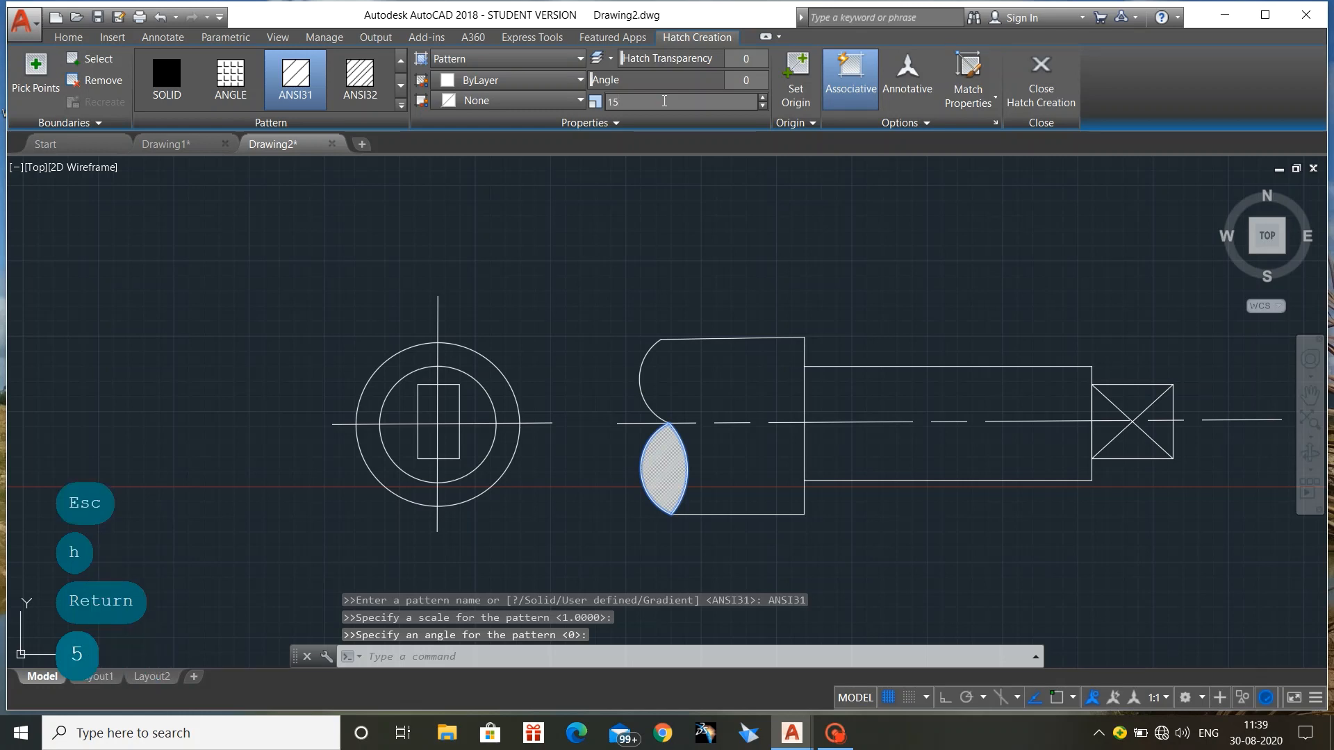
{"action": "key", "text": "Return"}
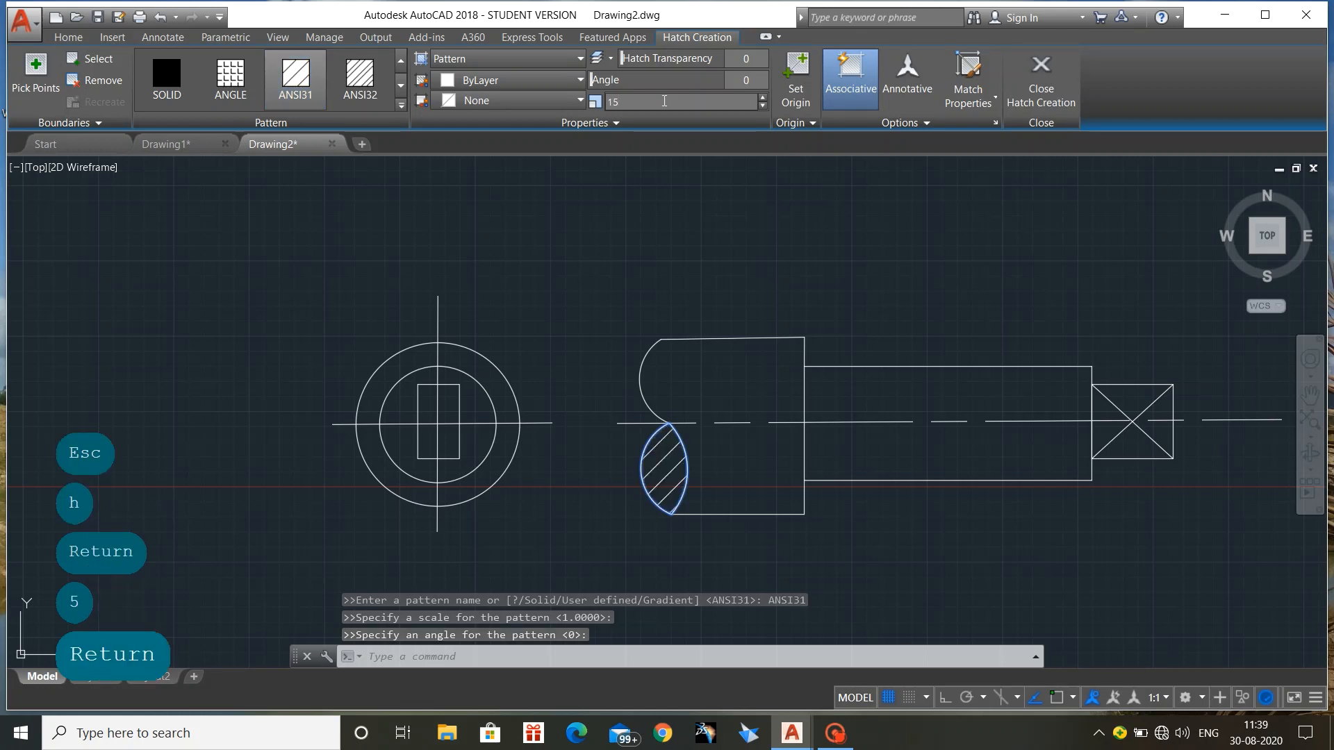
{"action": "left_click", "coordinate": [793, 549]}
{"action": "key", "text": "Escape"}
{"action": "key", "text": "Escape"}
{"action": "scroll", "coordinate": [791, 562], "scroll_direction": "down", "scroll_amount": 2}
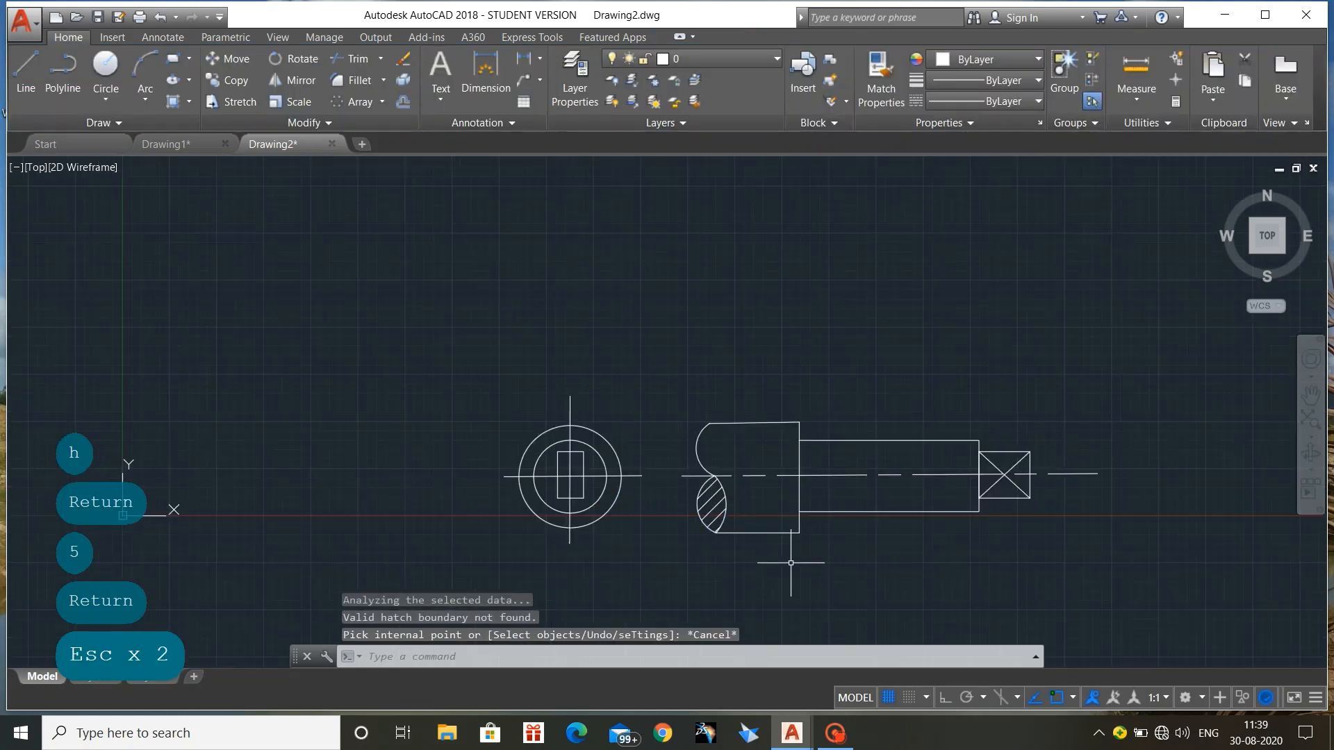
{"action": "mouse_move", "coordinate": [791, 563]}
{"action": "middle_mouse_down"}
{"action": "mouse_move", "coordinate": [631, 470]}
{"action": "mouse_move", "coordinate": [647, 487]}
{"action": "middle_mouse_up"}
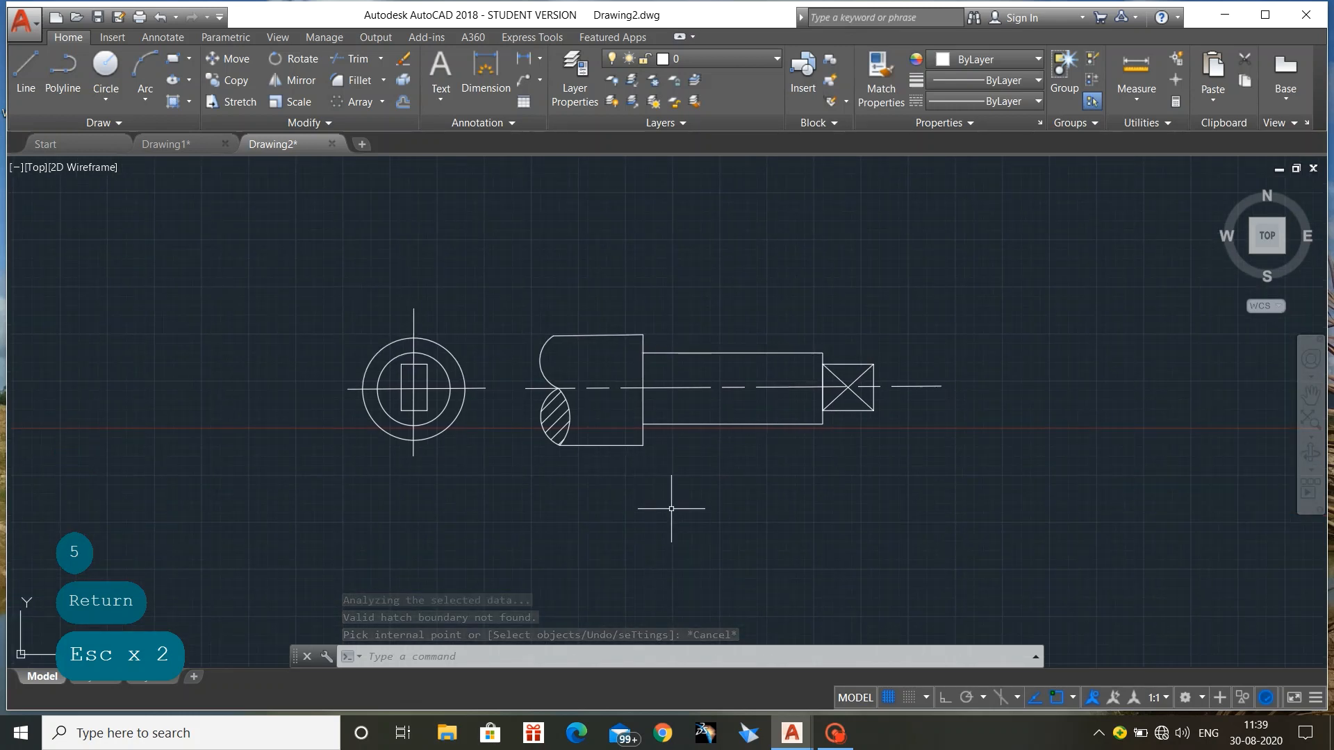
{"action": "left_click", "coordinate": [495, 279]}
{"action": "left_click", "coordinate": [968, 511]}
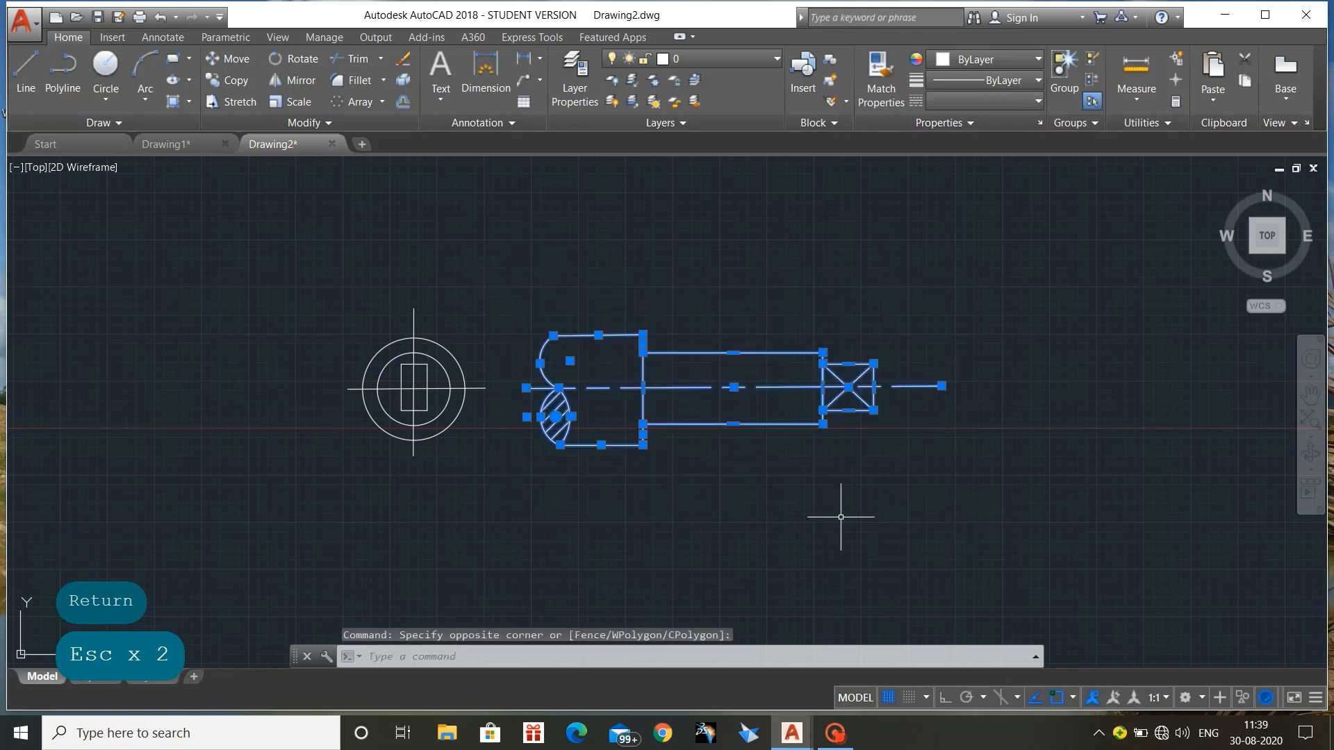
{"action": "key", "text": "Escape"}
{"action": "left_click", "coordinate": [215, 262]}
{"action": "left_click", "coordinate": [962, 541]}
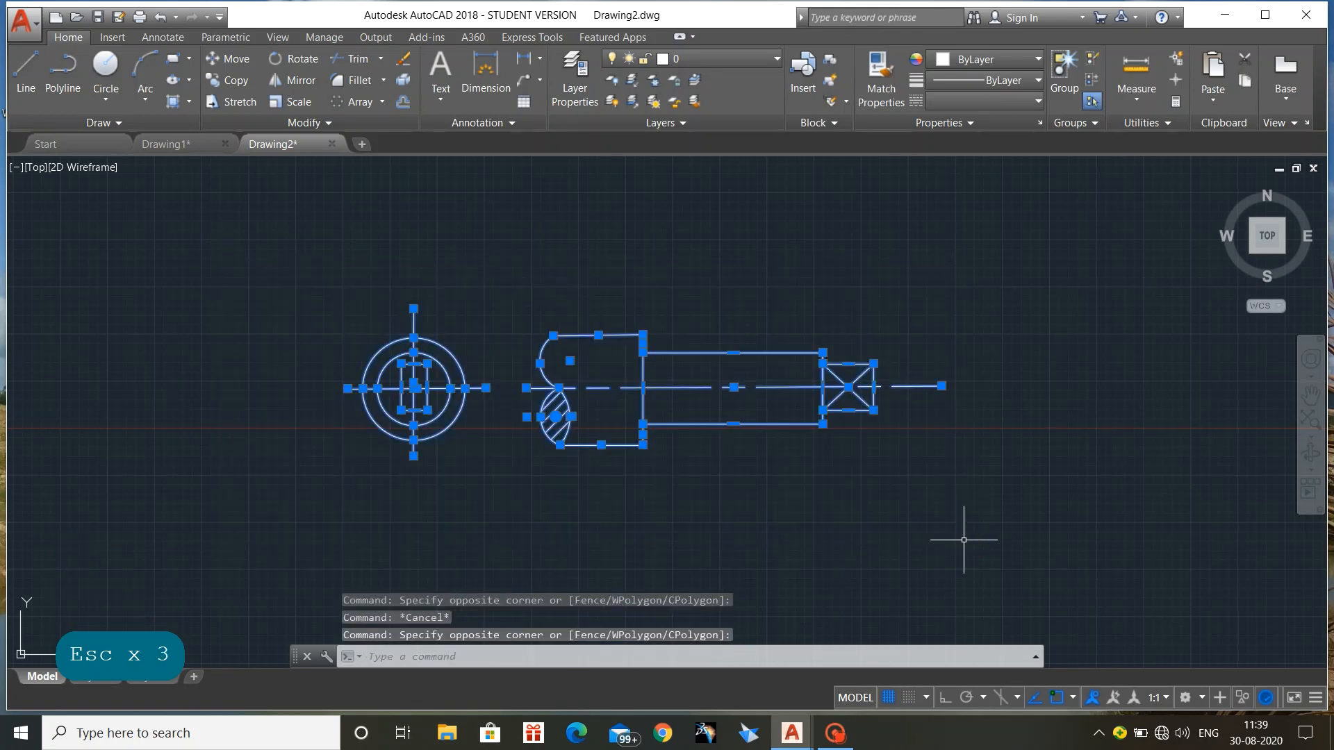
{"action": "key", "text": "Escape"}
Examine the square-on-shaft and holes-on-circular-pitch rows of the reference table in Drawing1, and return to Drawing2
{"action": "left_click", "coordinate": [197, 137]}
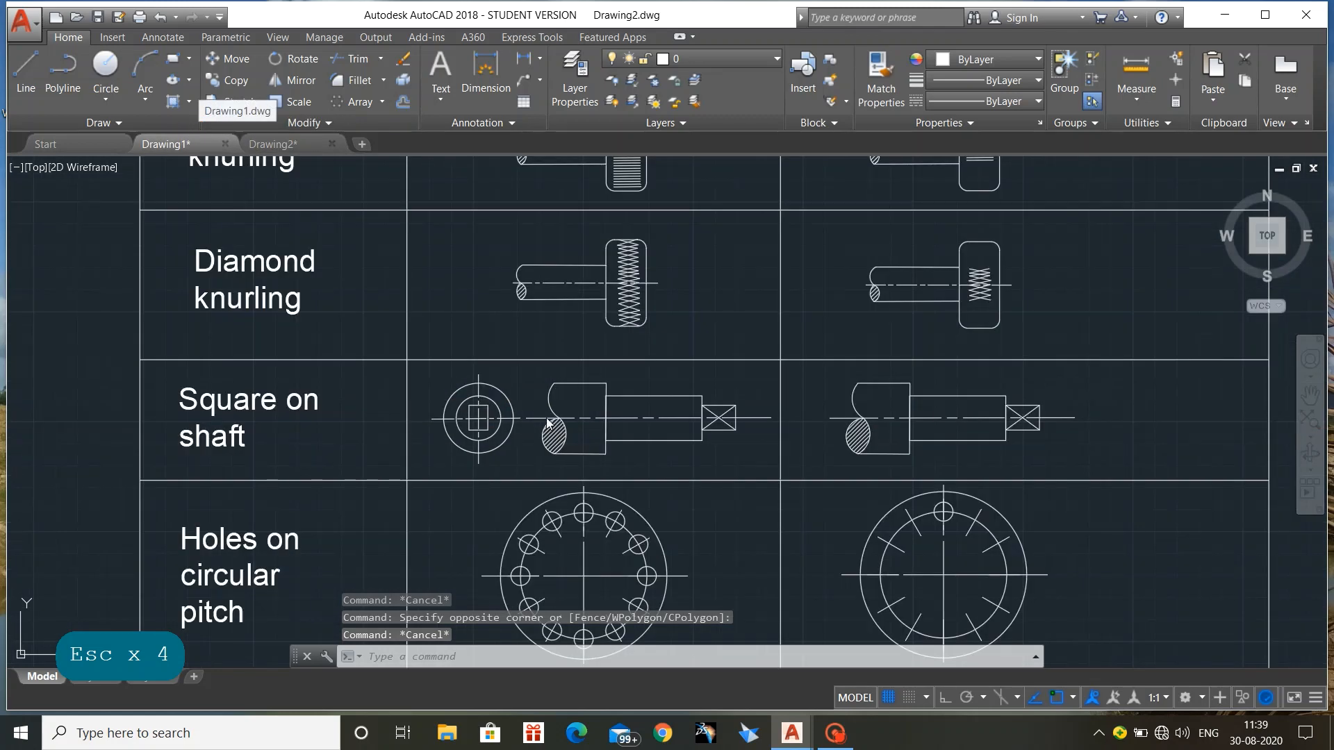
{"action": "scroll", "coordinate": [761, 431], "scroll_direction": "up", "scroll_amount": 2}
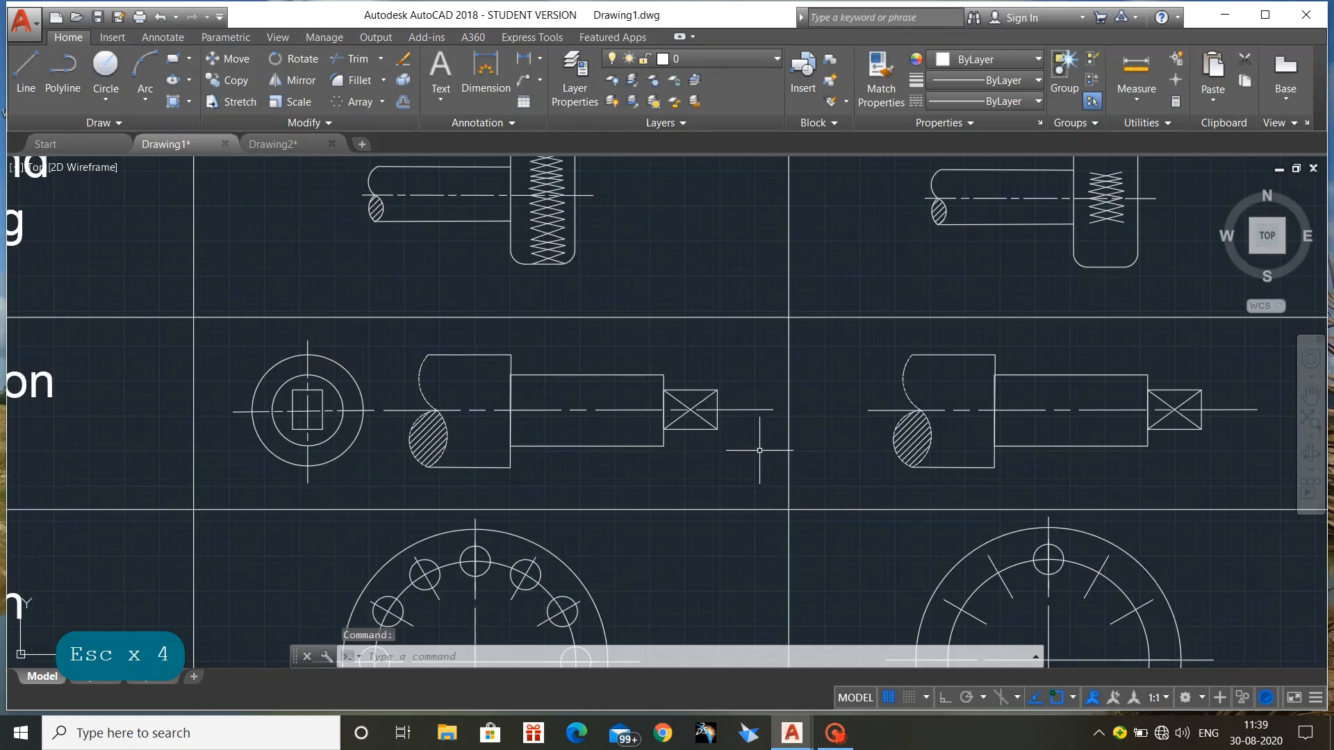
{"action": "scroll", "coordinate": [760, 450], "scroll_direction": "down", "scroll_amount": 2}
{"action": "middle_click_drag", "start_coordinate": [741, 512], "coordinate": [740, 340]}
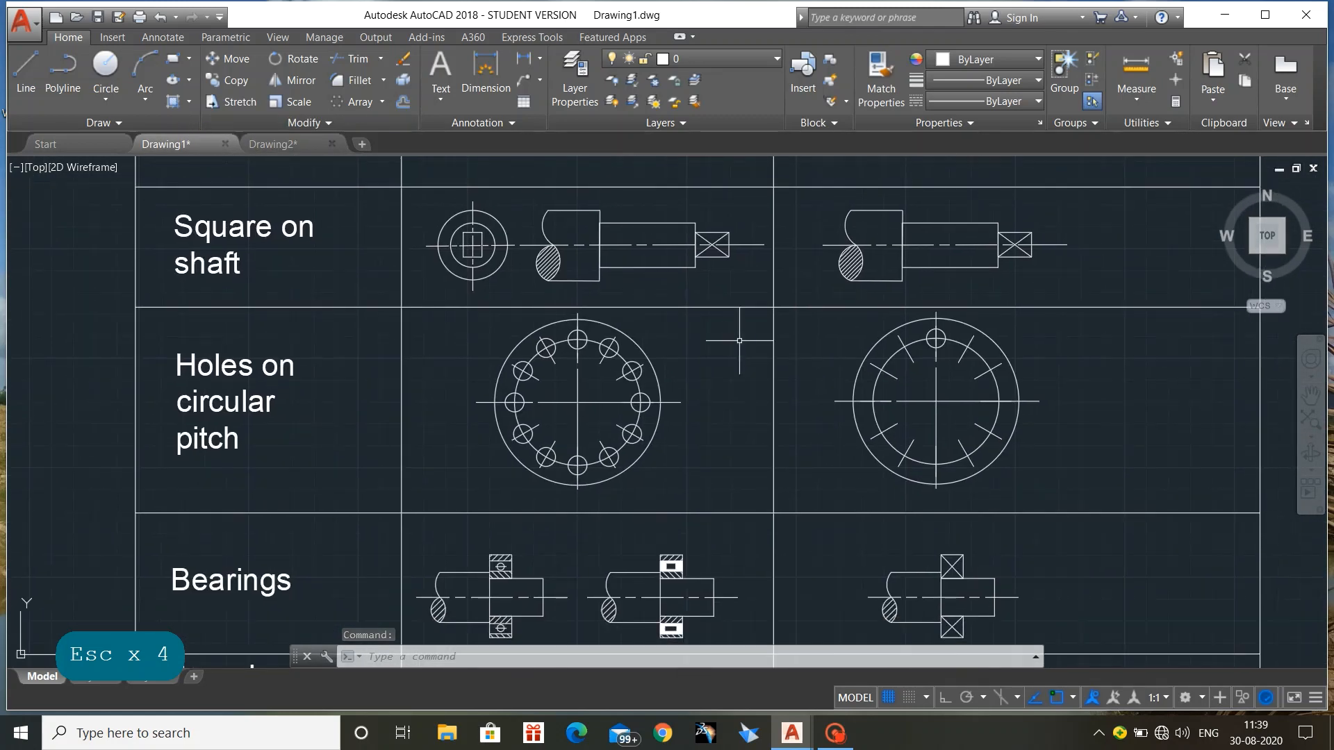
{"action": "left_click", "coordinate": [273, 143]}
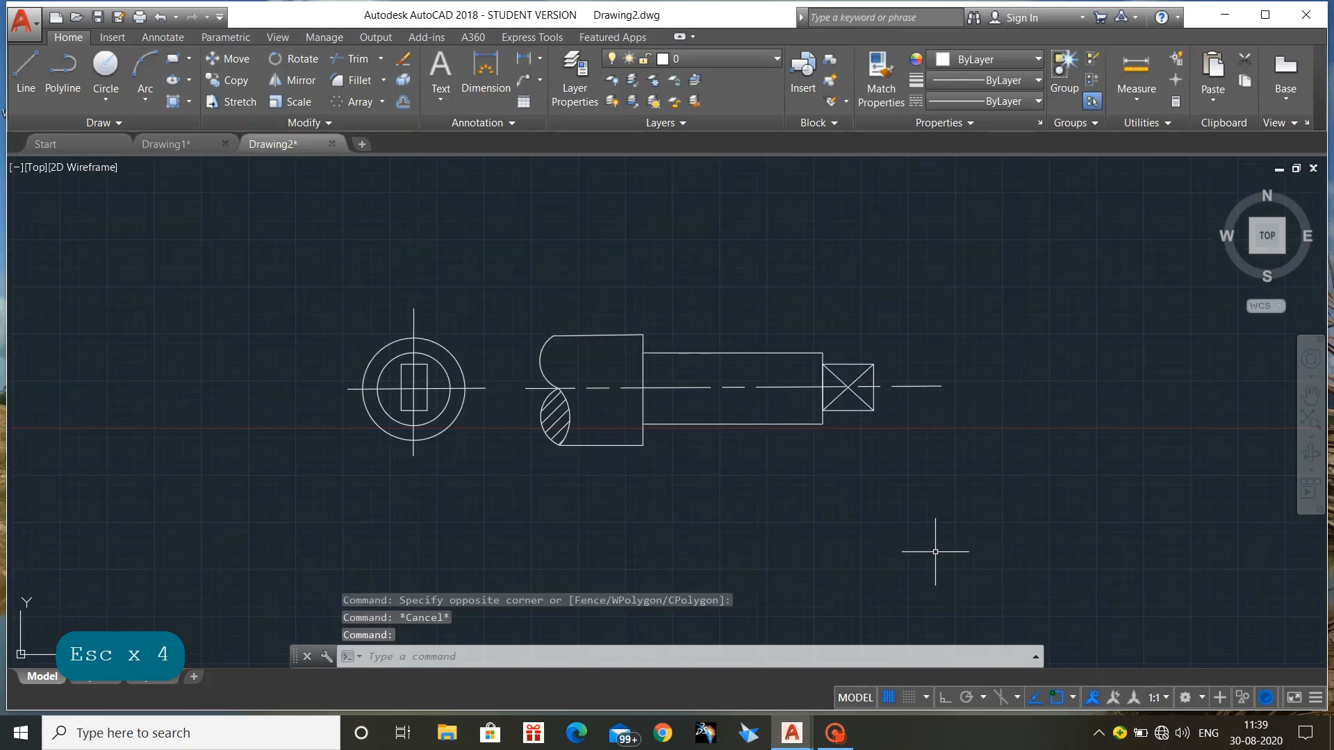
Draw two concentric circles with radii of about 924 and 703 in the empty area below the shaft views
{"action": "middle_click_drag", "start_coordinate": [920, 538], "coordinate": [920, 262]}
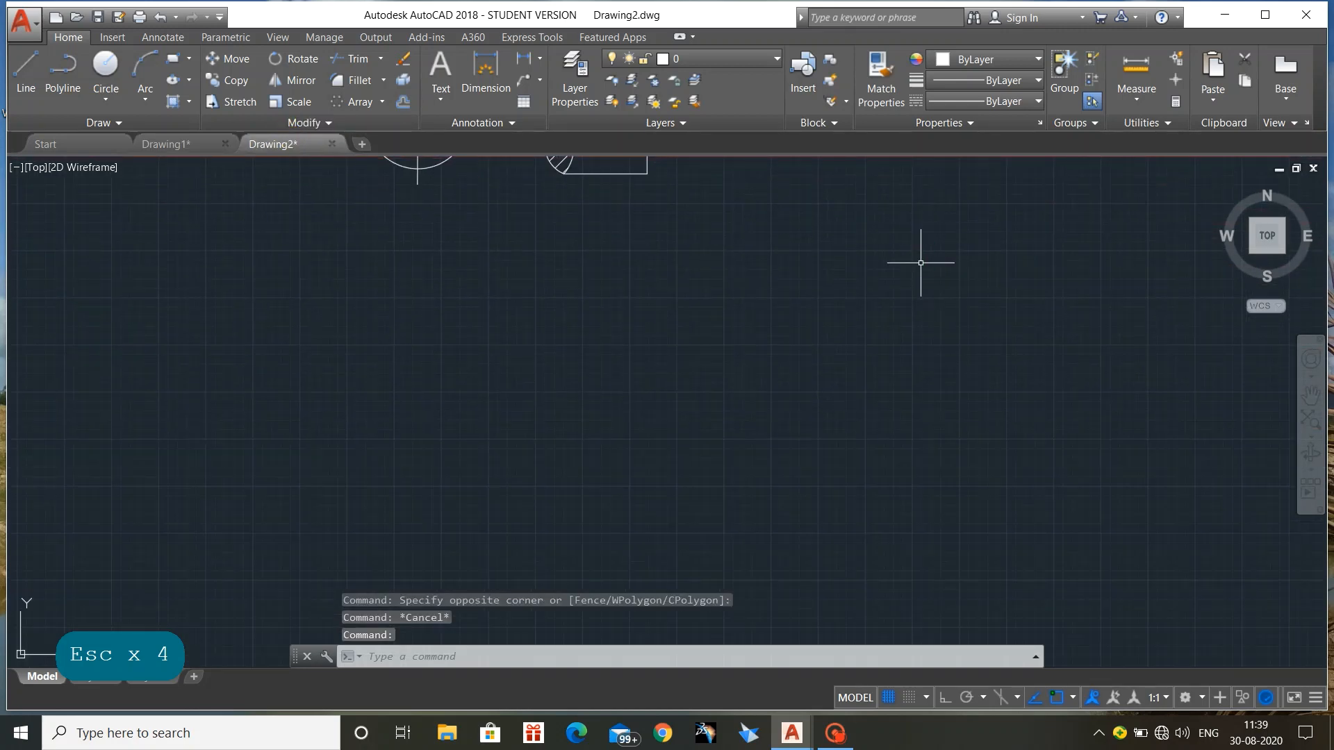
{"action": "type", "text": "c"}
{"action": "key", "text": "Return"}
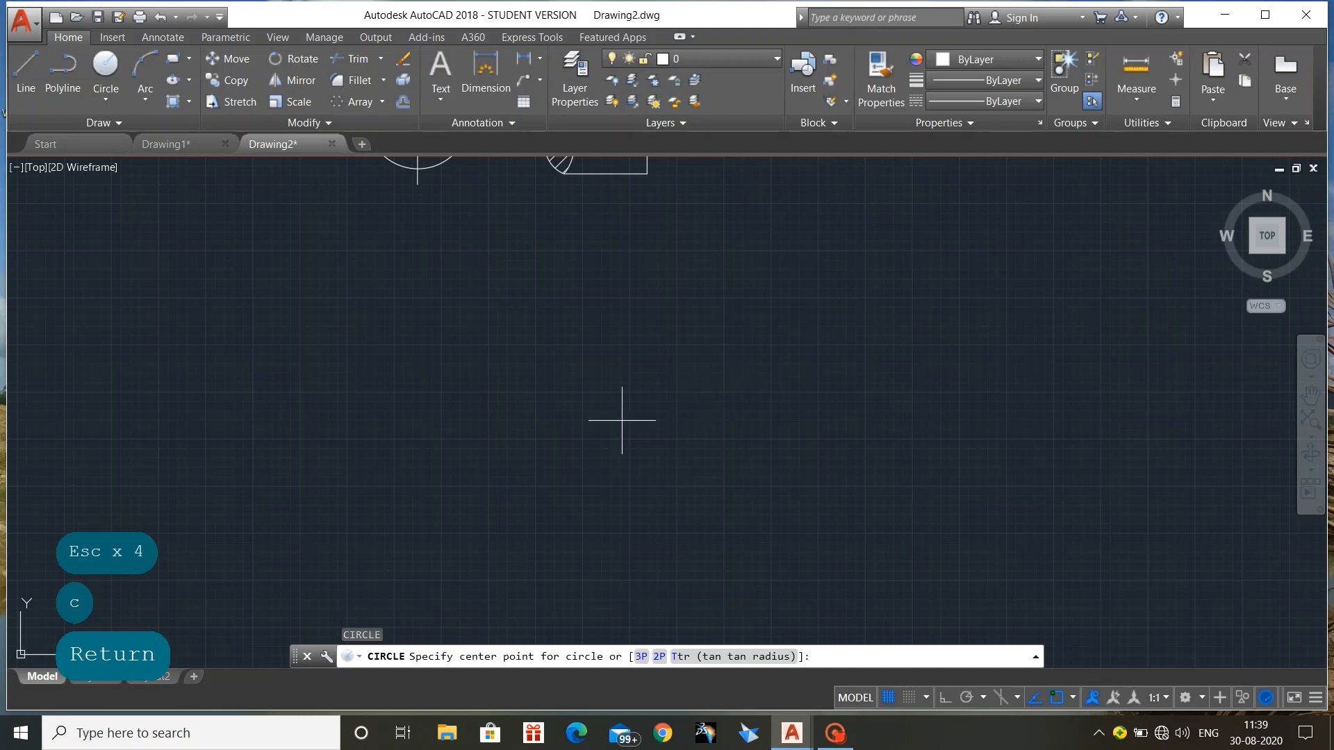
{"action": "left_click", "coordinate": [575, 436]}
{"action": "left_click", "coordinate": [574, 263]}
{"action": "key", "text": "Return"}
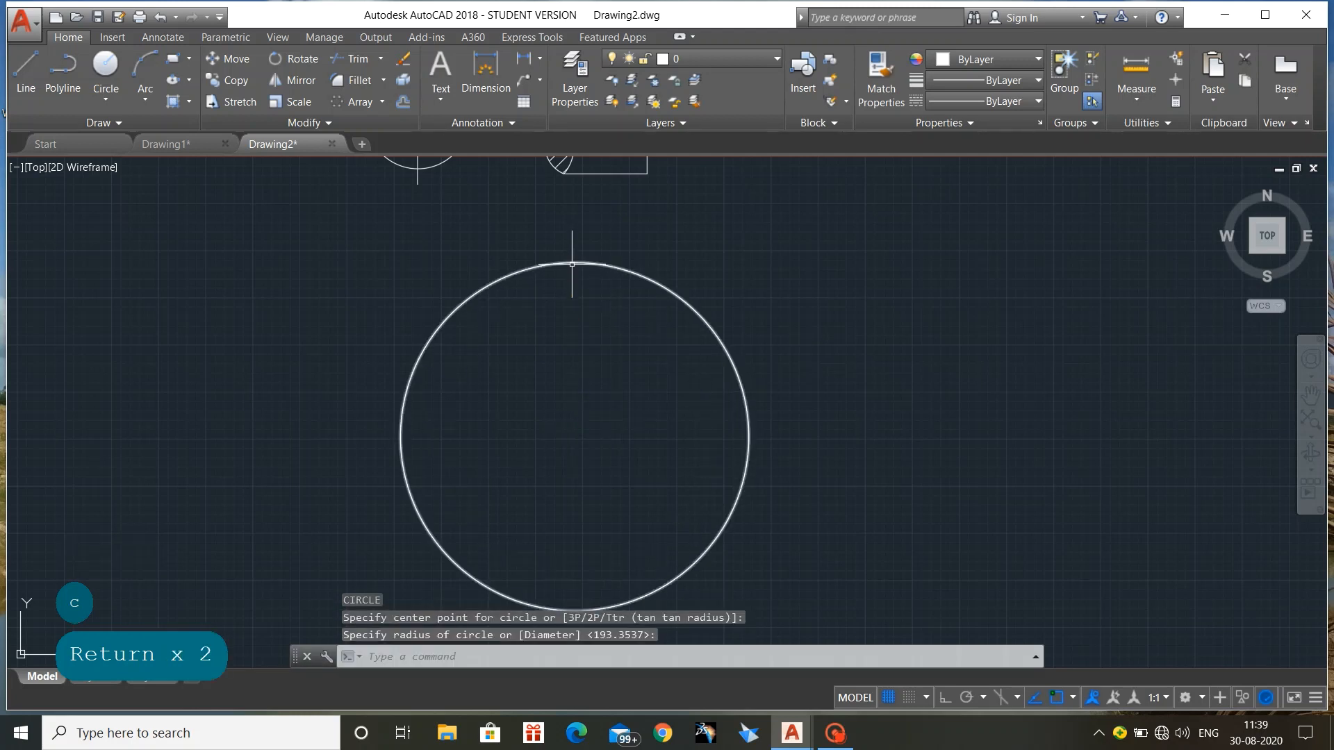
{"action": "left_click", "coordinate": [575, 436]}
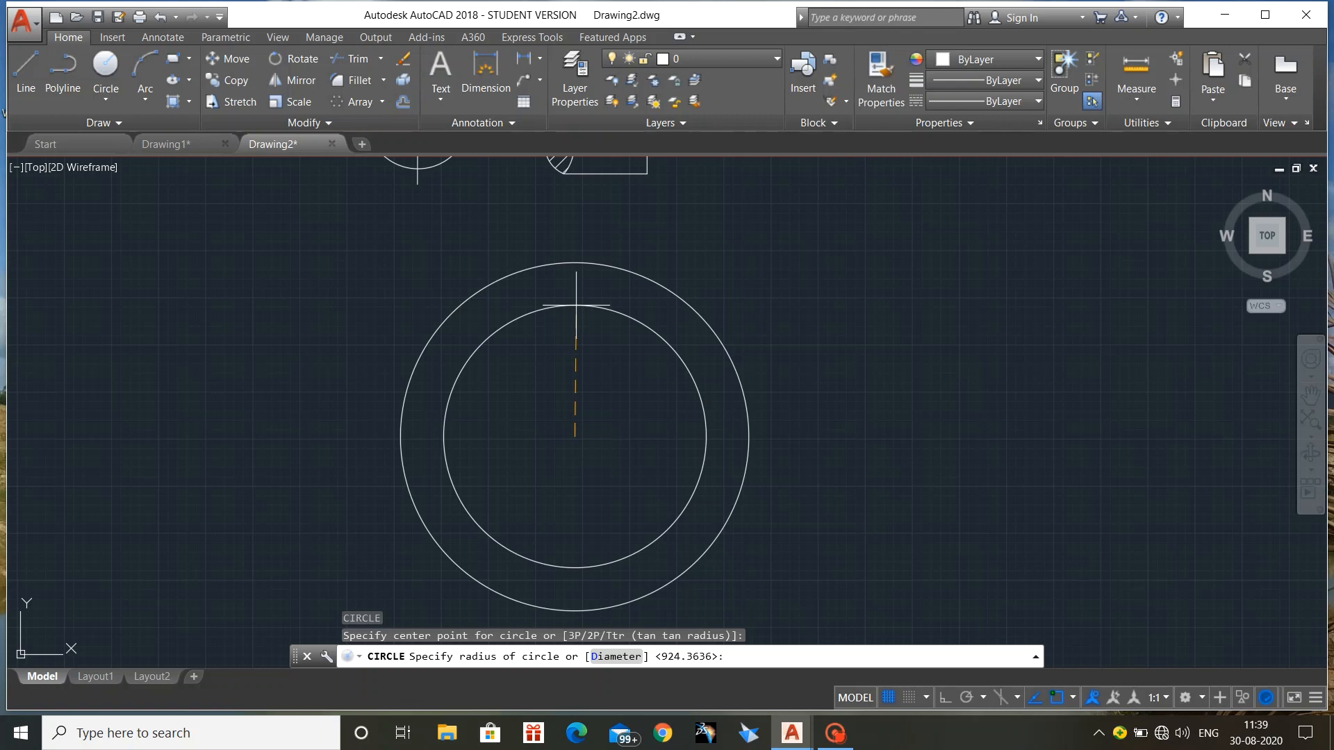
{"action": "left_click", "coordinate": [575, 305]}
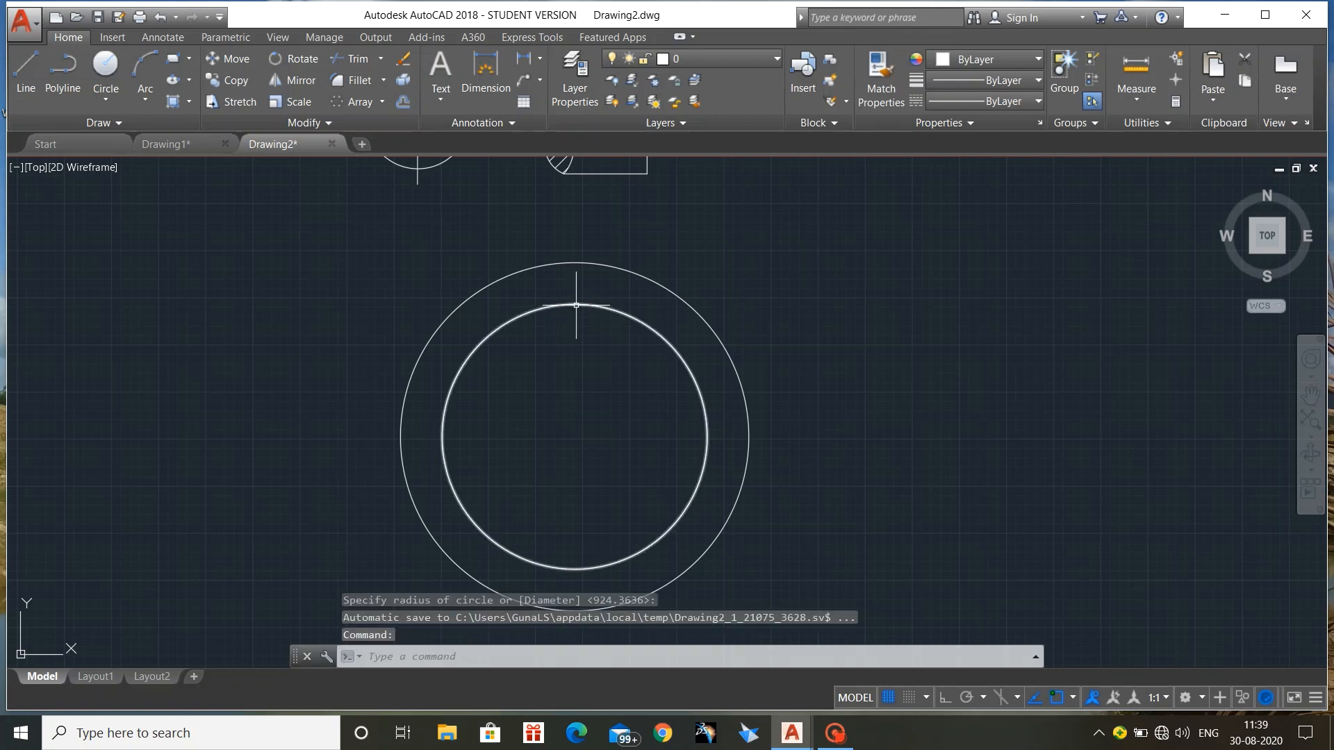
Draw a small hole circle centered on the inner circle's top quadrant, staying inside the outer circle
{"action": "key", "text": "Return"}
{"action": "left_click", "coordinate": [575, 304]}
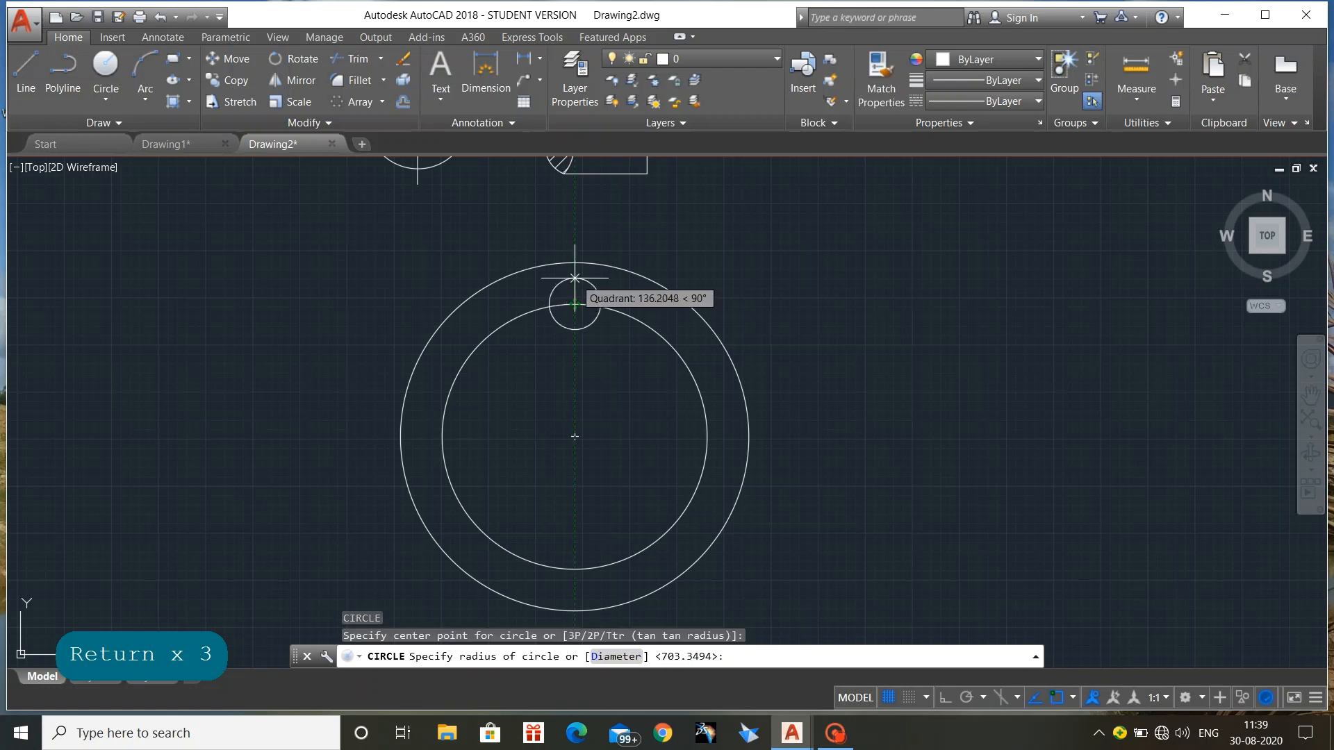
{"action": "left_click", "coordinate": [575, 284]}
{"action": "key", "text": "Escape"}
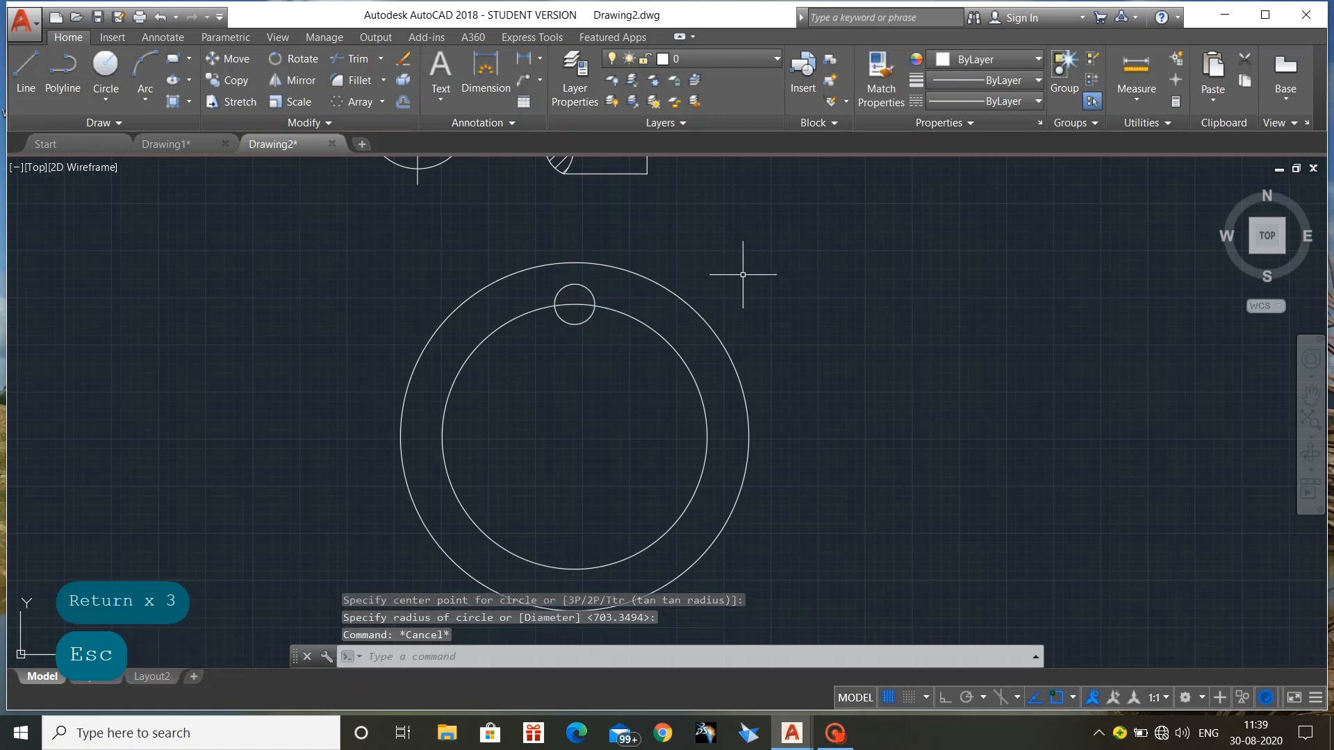
Draw a horizontal line from the concentric circles' center to the right, ending just beyond the outer circle
{"action": "type", "text": "l"}
{"action": "key", "text": "Return"}
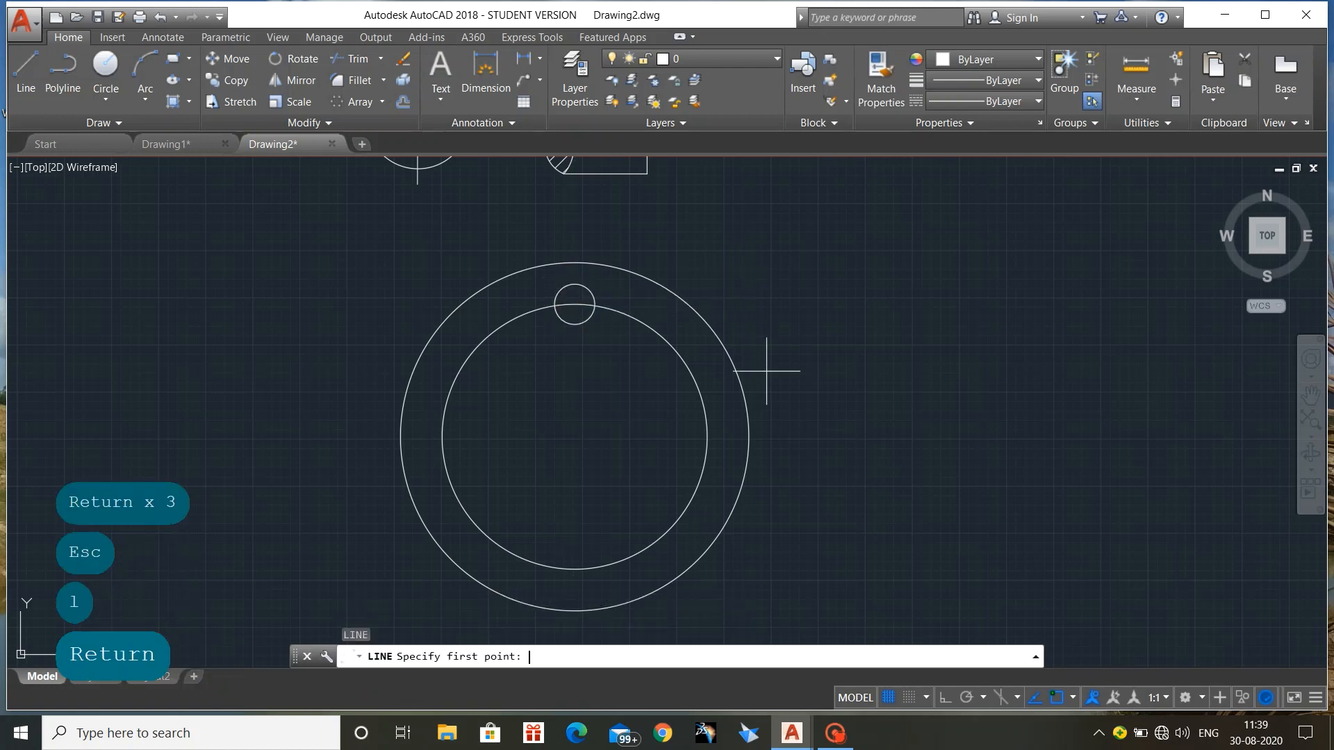
{"action": "left_click", "coordinate": [574, 437]}
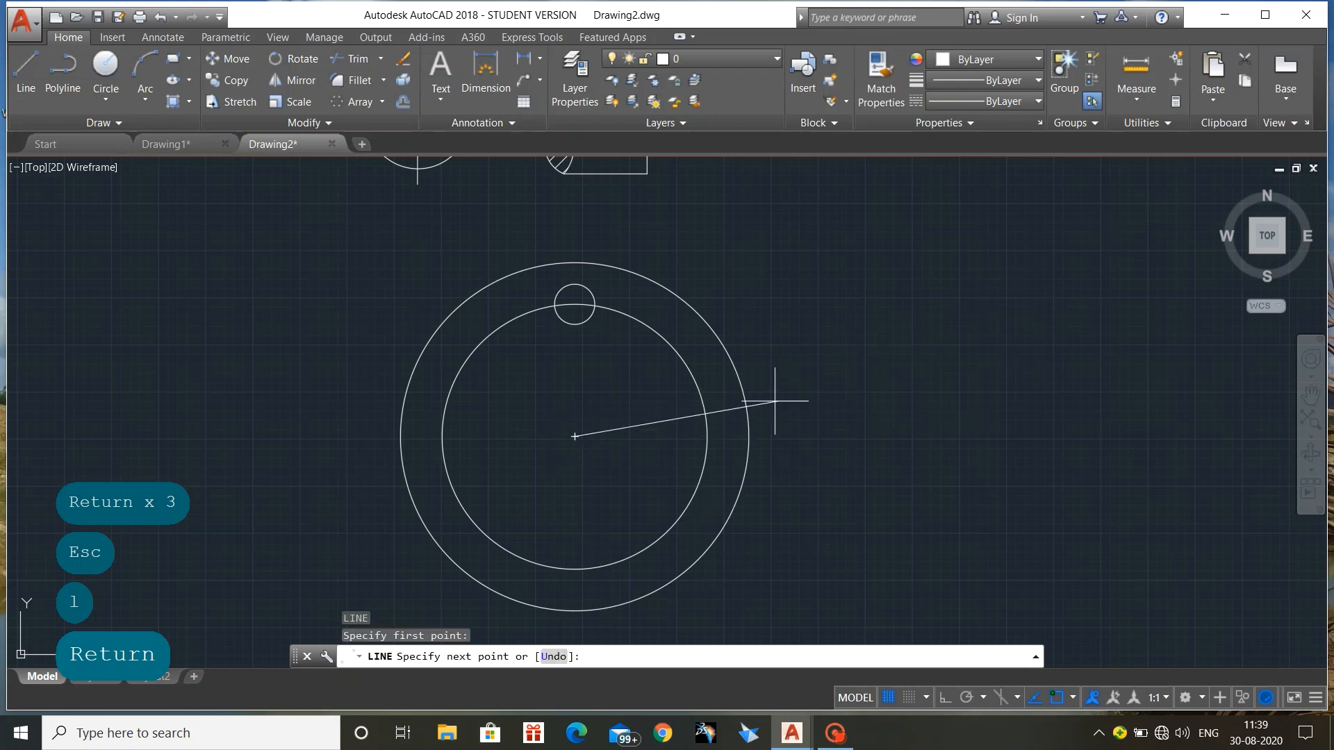
{"action": "left_click", "coordinate": [788, 436]}
{"action": "key", "text": "Return"}
Draw a vertical line from the concentric circles' center downward, ending just beyond the outer circle
{"action": "key", "text": "Return"}
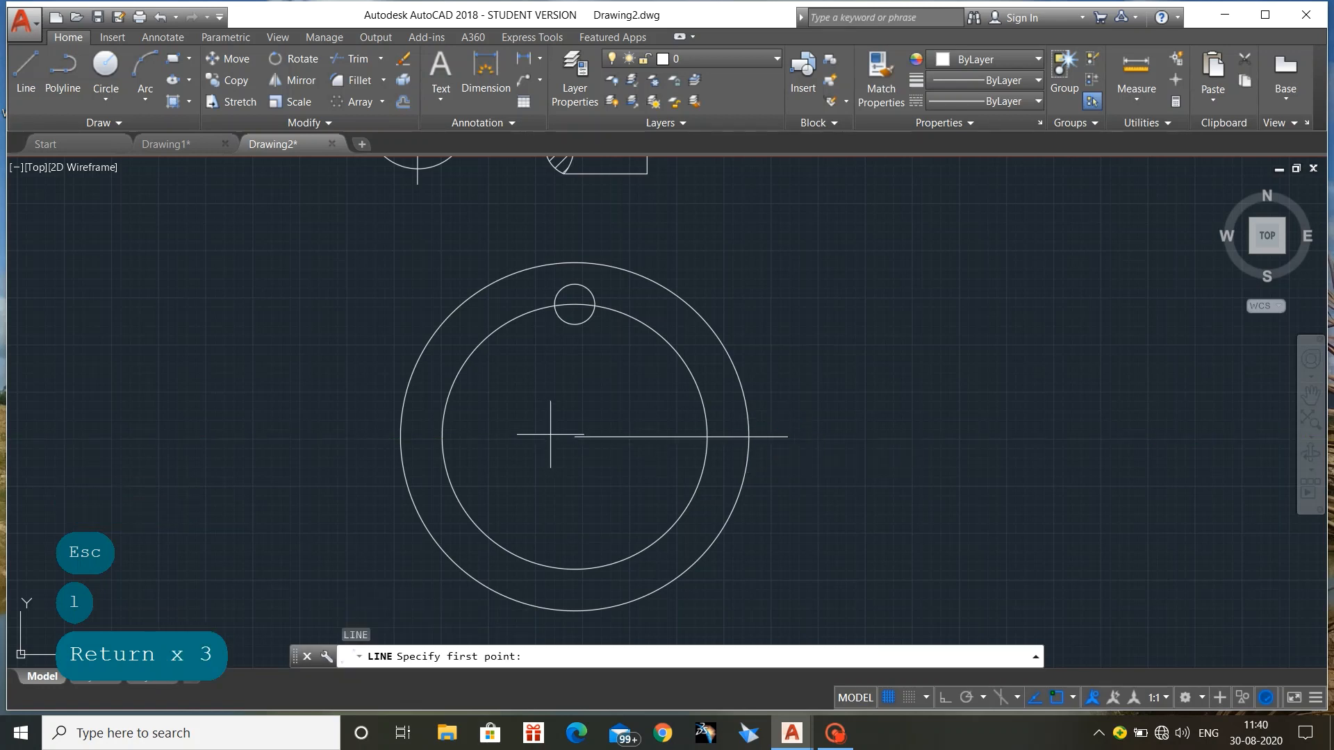
{"action": "left_click", "coordinate": [575, 436]}
{"action": "middle_click_drag", "start_coordinate": [566, 620], "coordinate": [573, 522]}
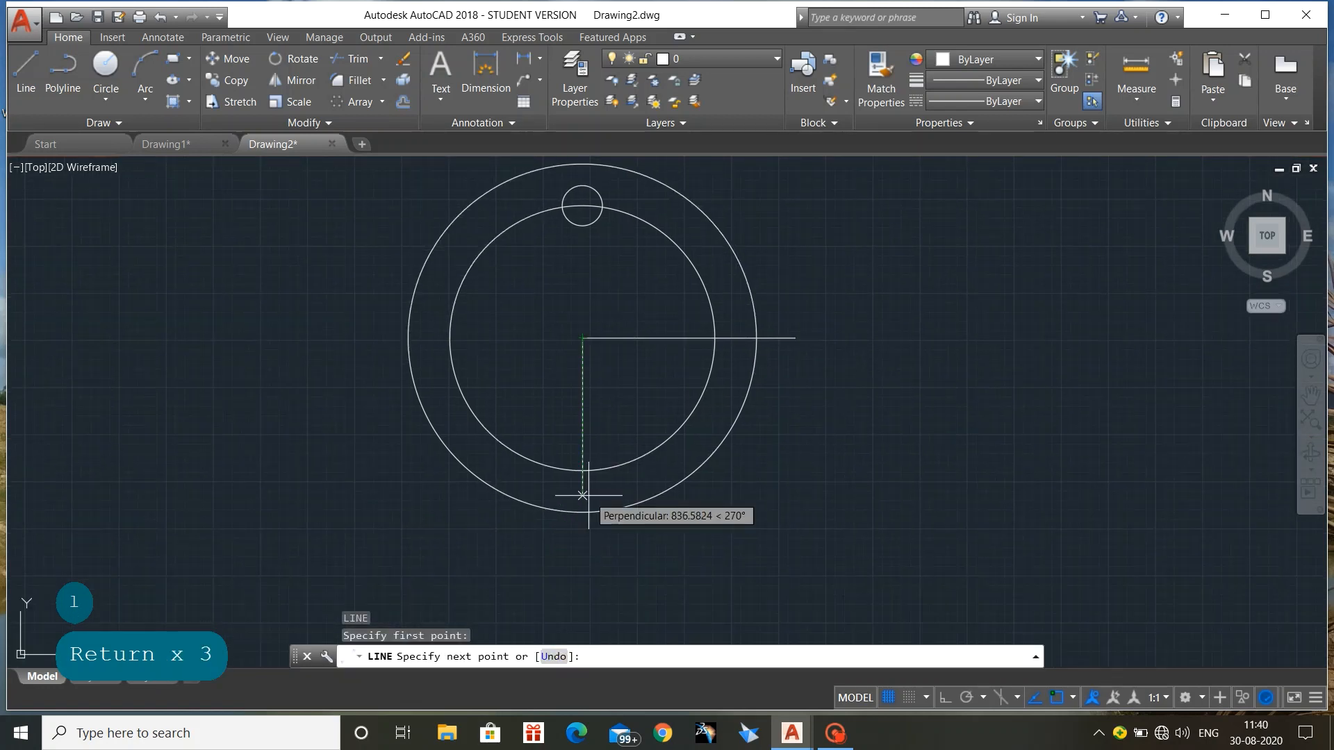
{"action": "left_click", "coordinate": [584, 544]}
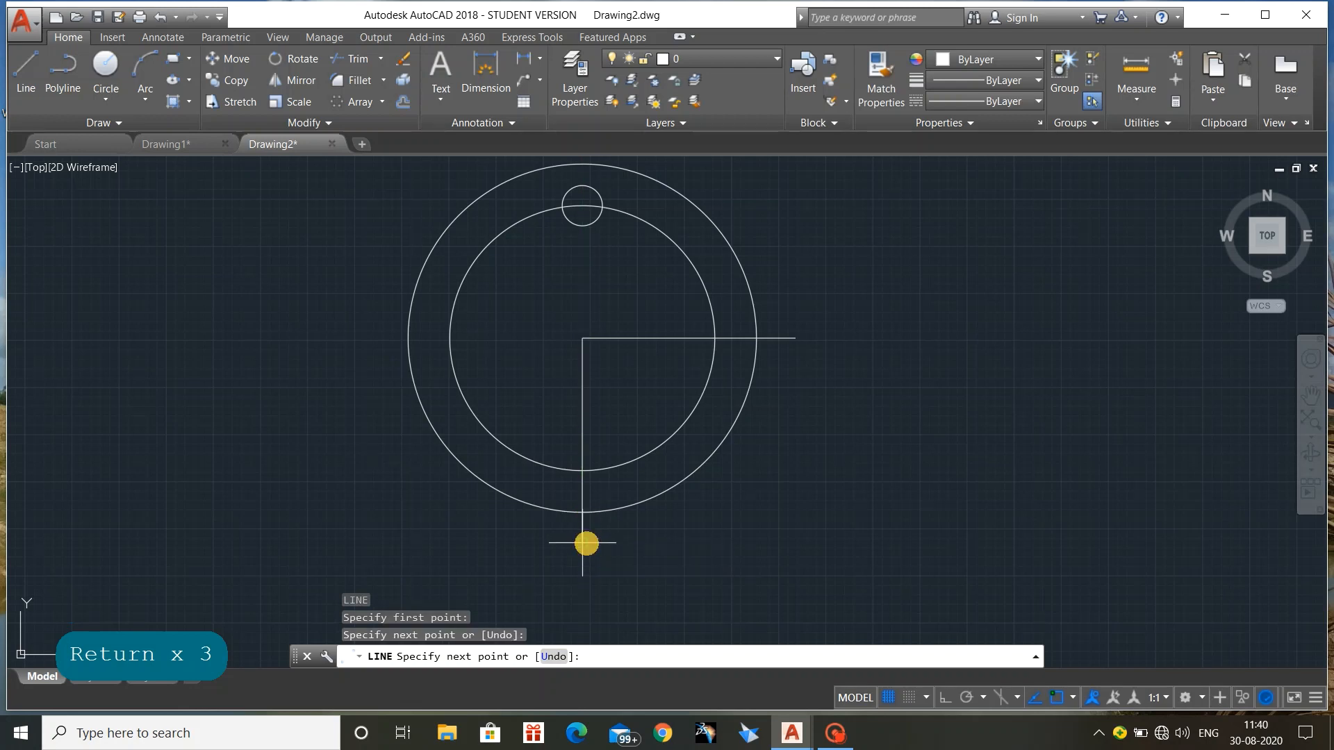
{"action": "middle_click_drag", "start_coordinate": [582, 398], "coordinate": [622, 468]}
{"action": "key", "text": "Return"}
Set the current linetype to the ACAD dash-dot style and draw a line from the circles' center upward past the outer circle
{"action": "left_click", "coordinate": [1008, 101]}
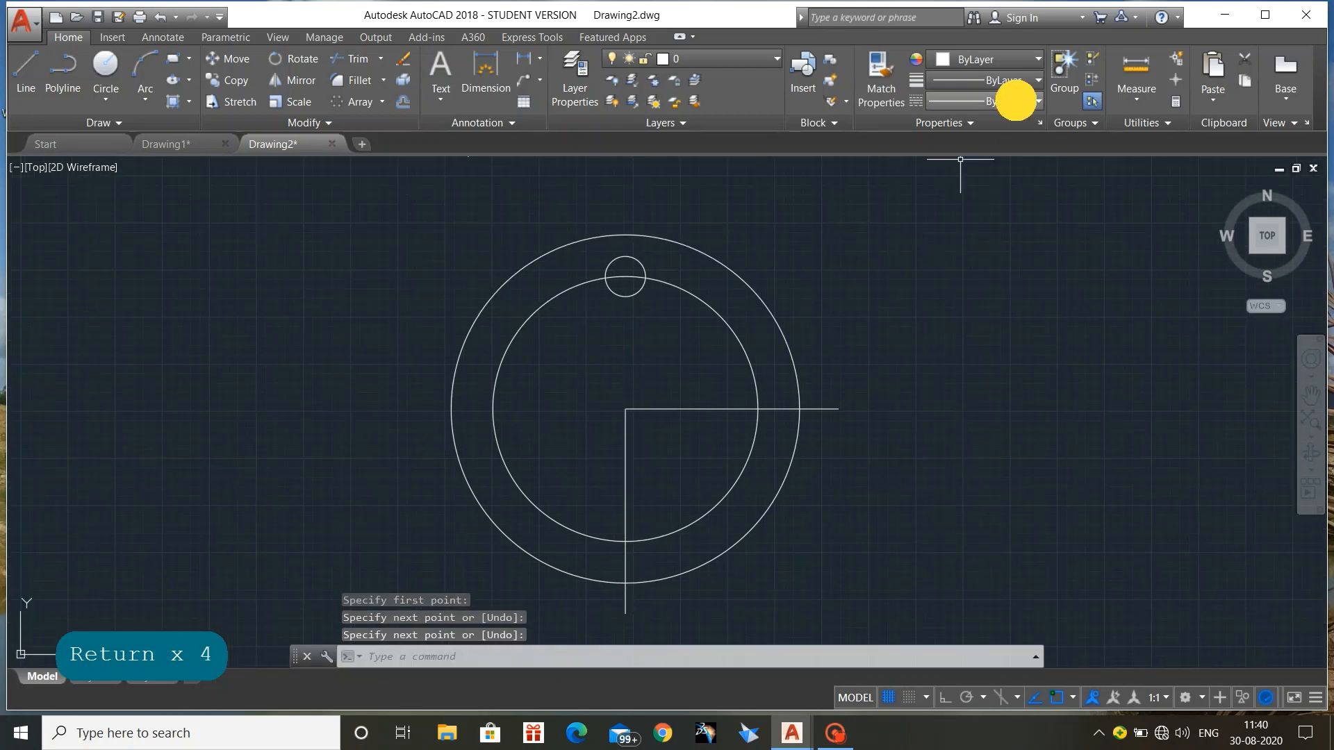
{"action": "left_click", "coordinate": [988, 161]}
{"action": "key", "text": "Return"}
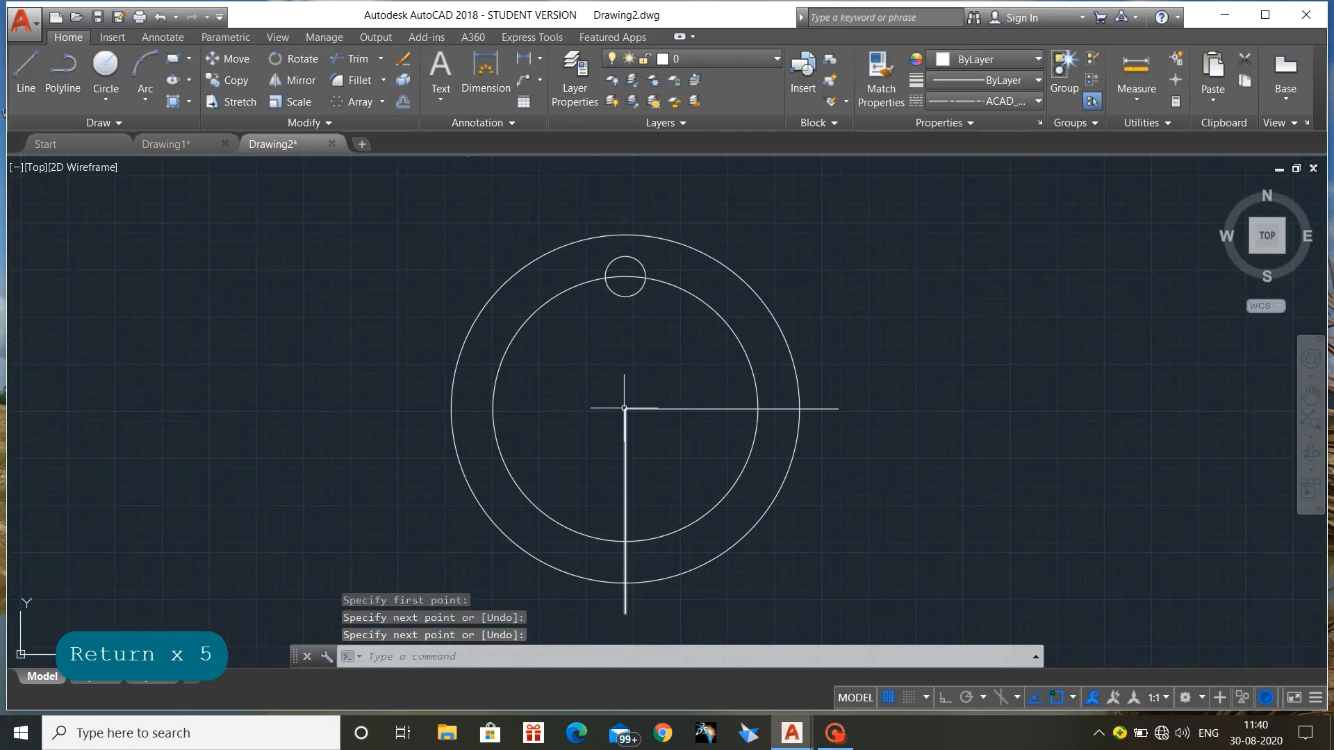
{"action": "left_click", "coordinate": [626, 408]}
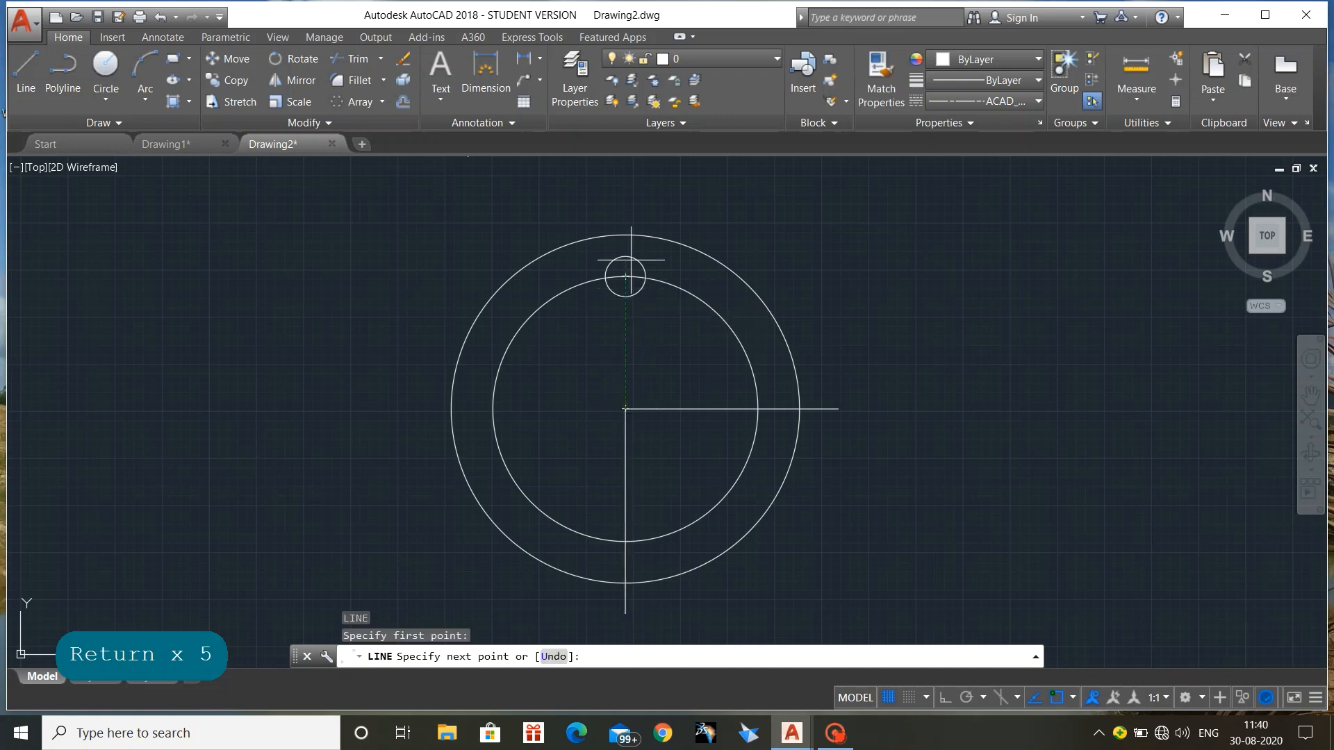
{"action": "left_click", "coordinate": [625, 205]}
{"action": "key", "text": "Return"}
Draw a dash-dot horizontal line from the circles' center to the left, ending beyond the outer circle
{"action": "key", "text": "Return"}
{"action": "left_click", "coordinate": [625, 409]}
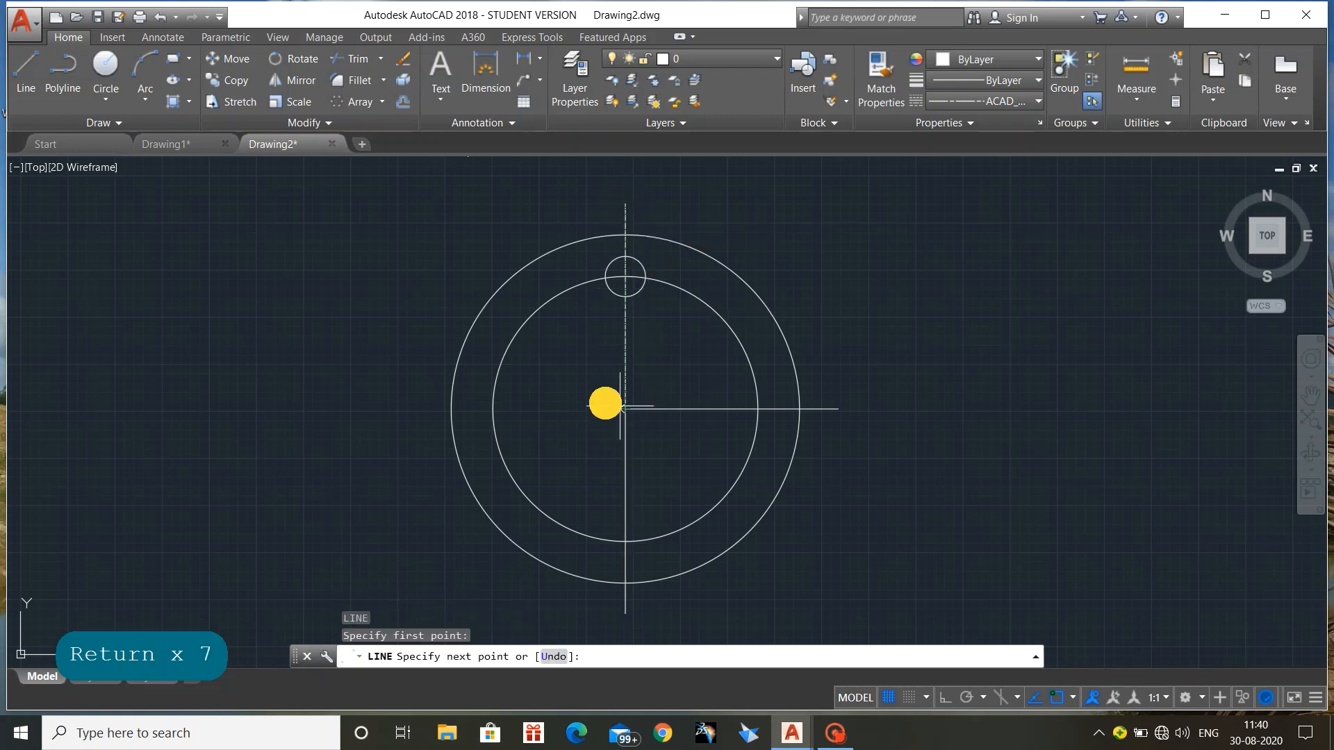
{"action": "left_click", "coordinate": [402, 408]}
{"action": "key", "text": "Escape"}
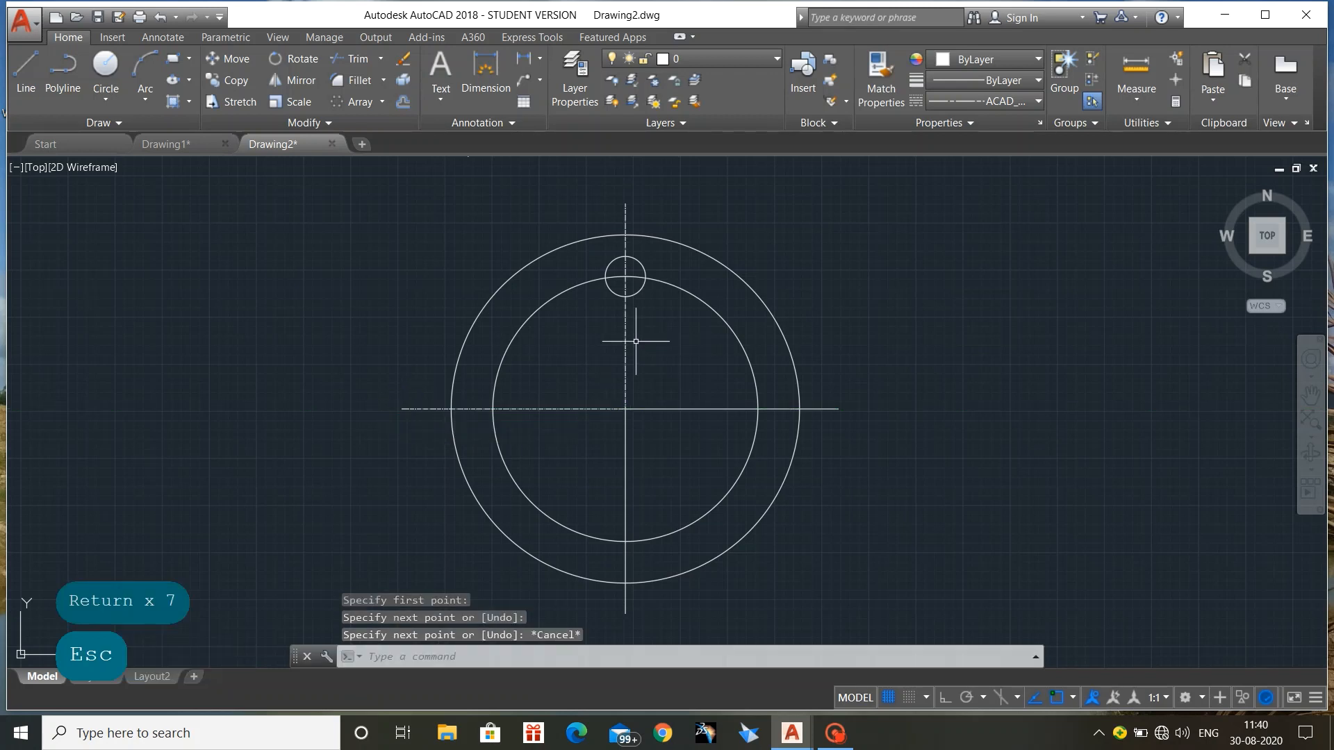
Set the linetype scale of the upper vertical and left horizontal dash-dot lines to 20
{"action": "left_click", "coordinate": [624, 344]}
{"action": "left_click", "coordinate": [545, 409]}
{"action": "right_click", "coordinate": [548, 407]}
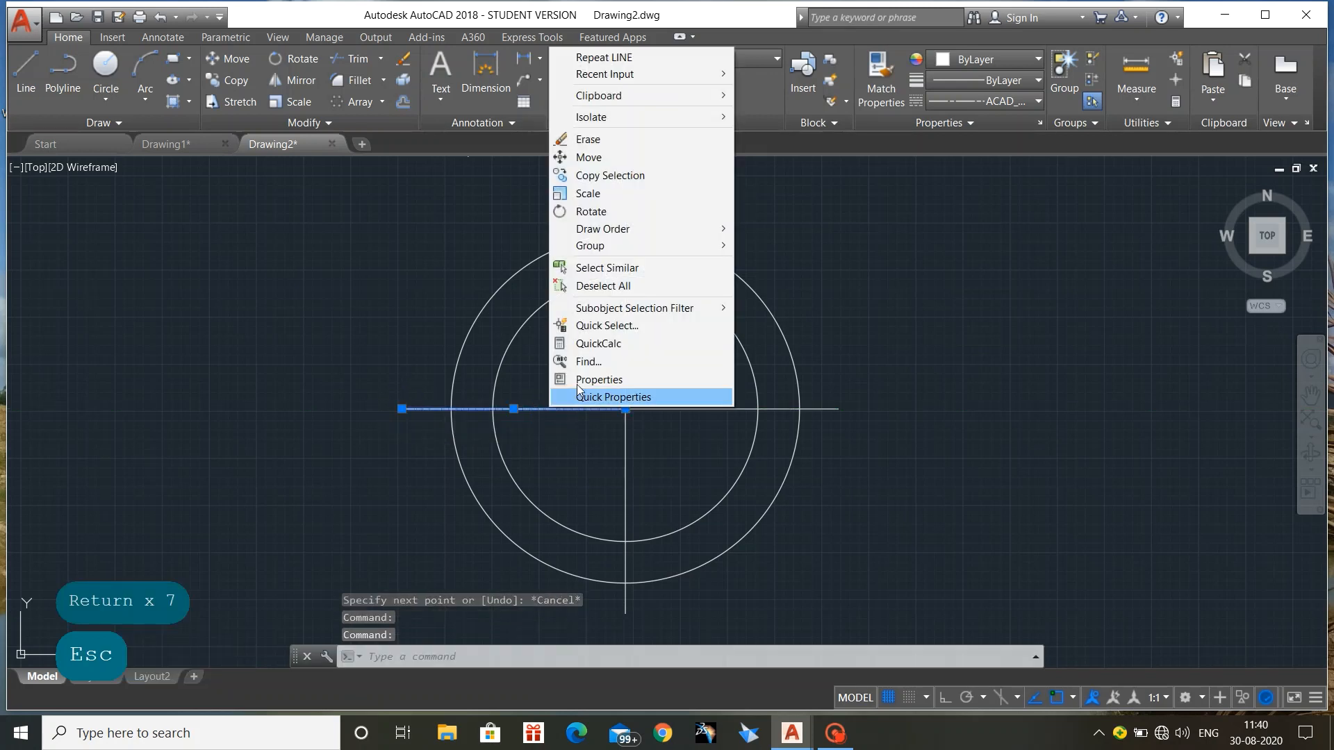
{"action": "left_click", "coordinate": [578, 381]}
{"action": "left_click", "coordinate": [129, 157]}
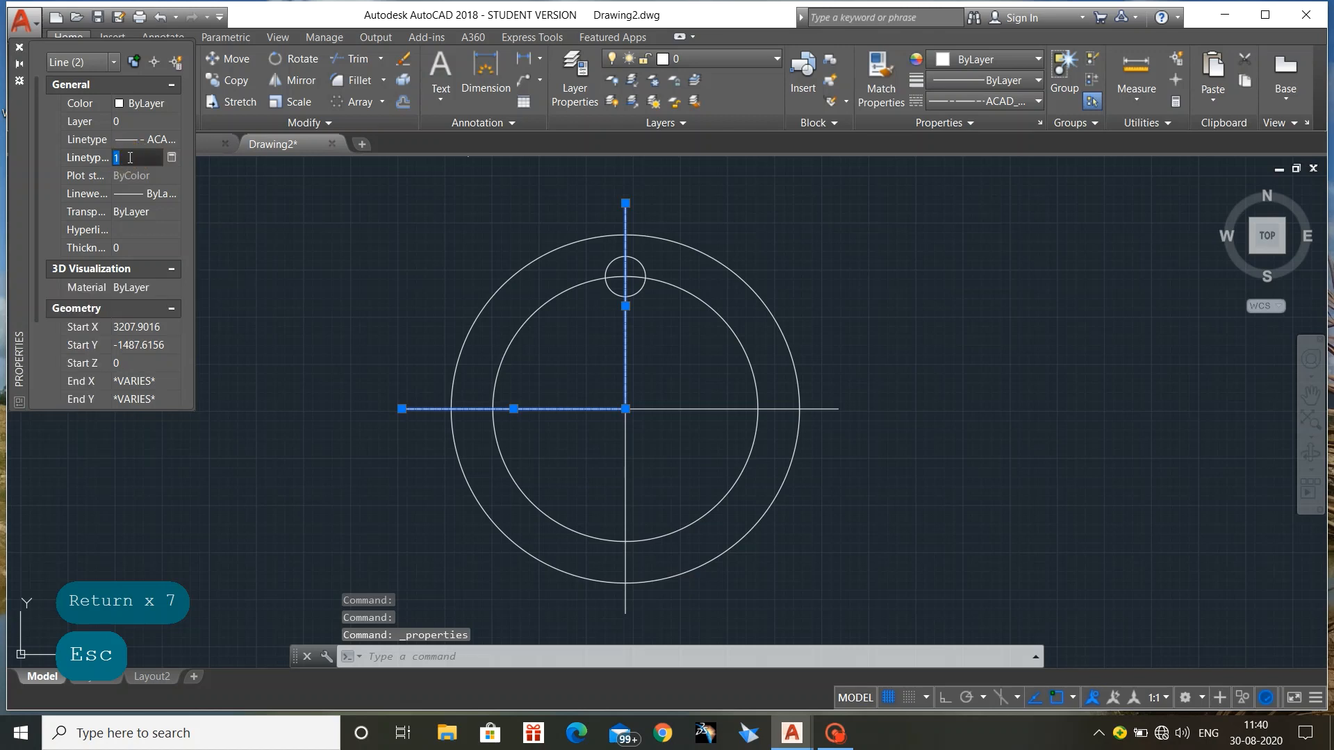
{"action": "type", "text": "20"}
{"action": "key", "text": "Return"}
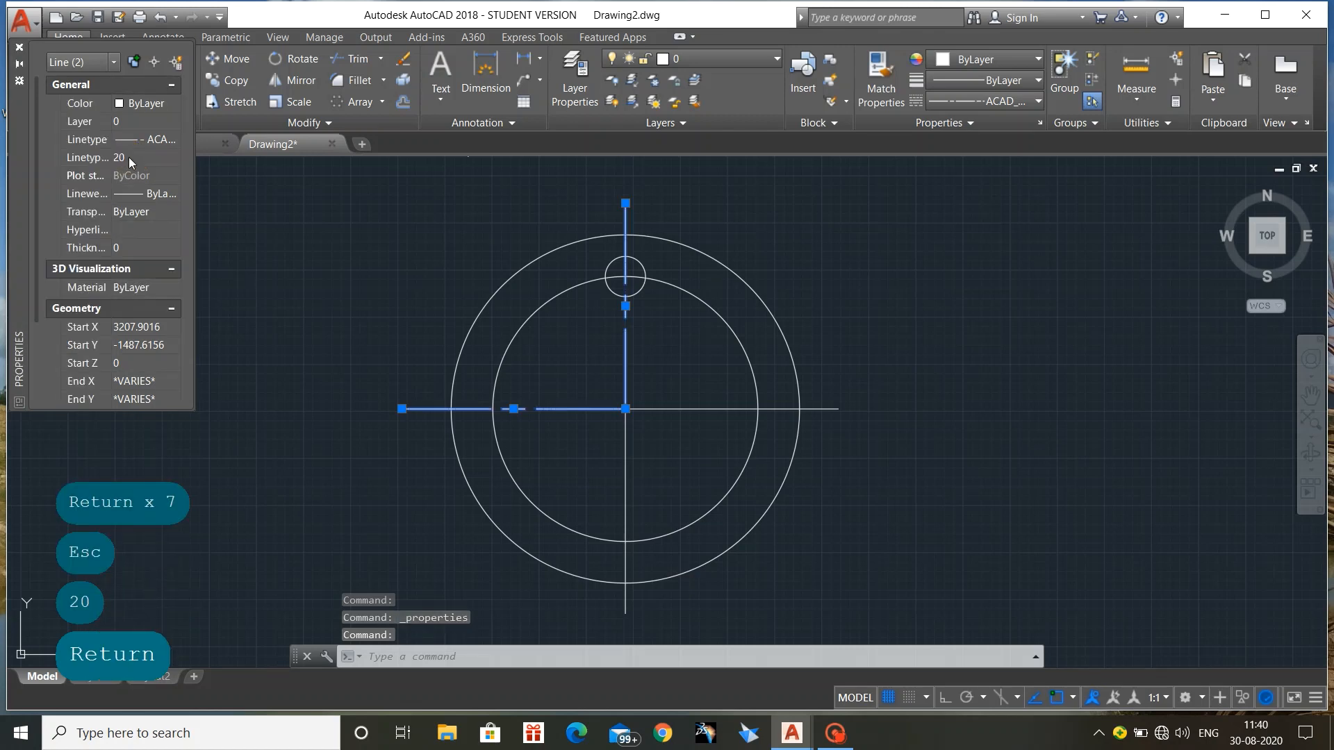
{"action": "left_click", "coordinate": [20, 48]}
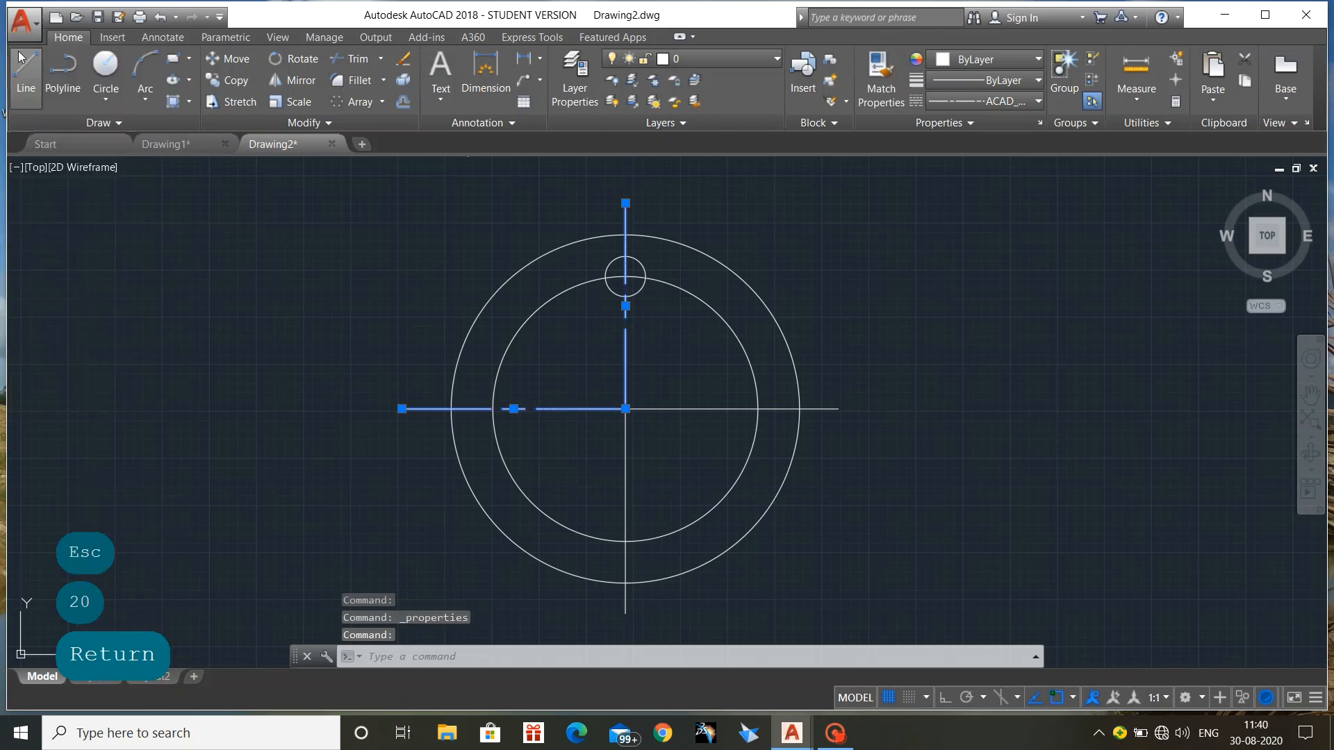
{"action": "left_click", "coordinate": [258, 236]}
{"action": "key", "text": "Escape"}
{"action": "key", "text": "Escape"}
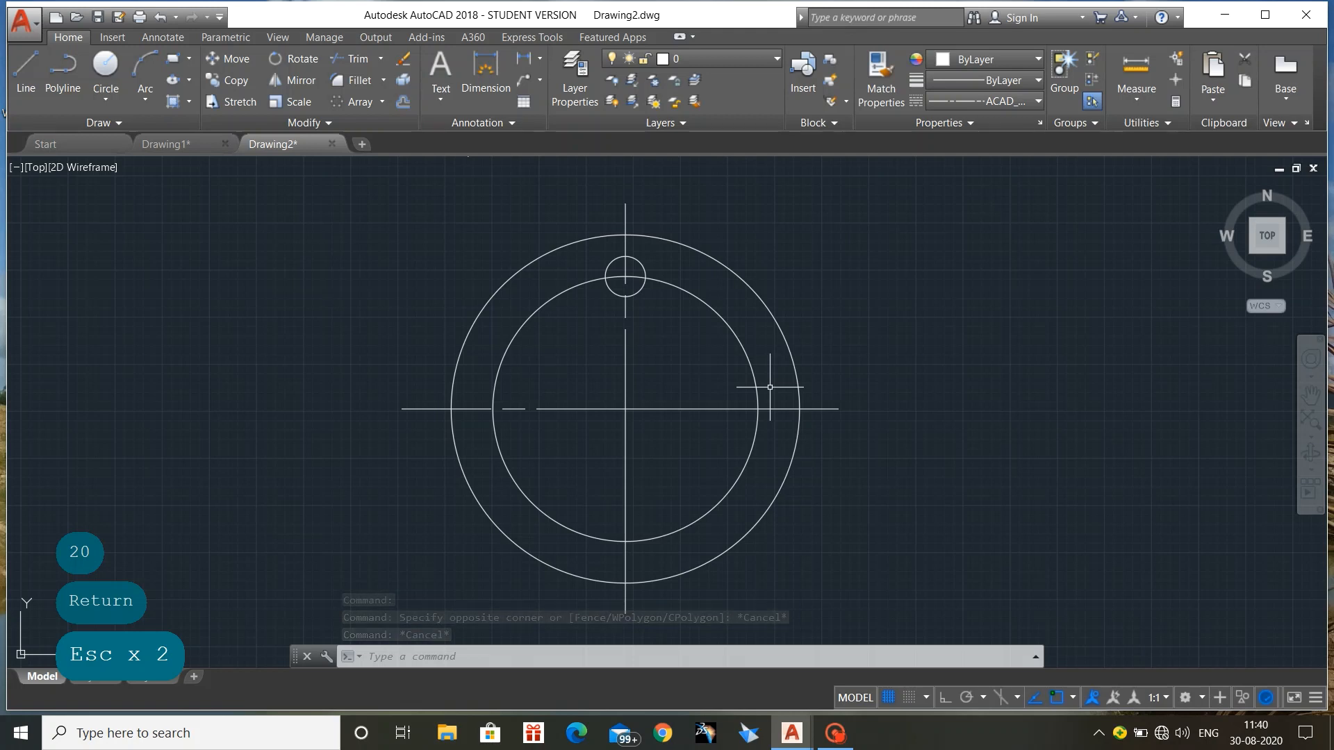
Draw a short vertical line from the small hole circle's top quadrant through its center to just below the circle
{"action": "type", "text": "l"}
{"action": "key", "text": "Return"}
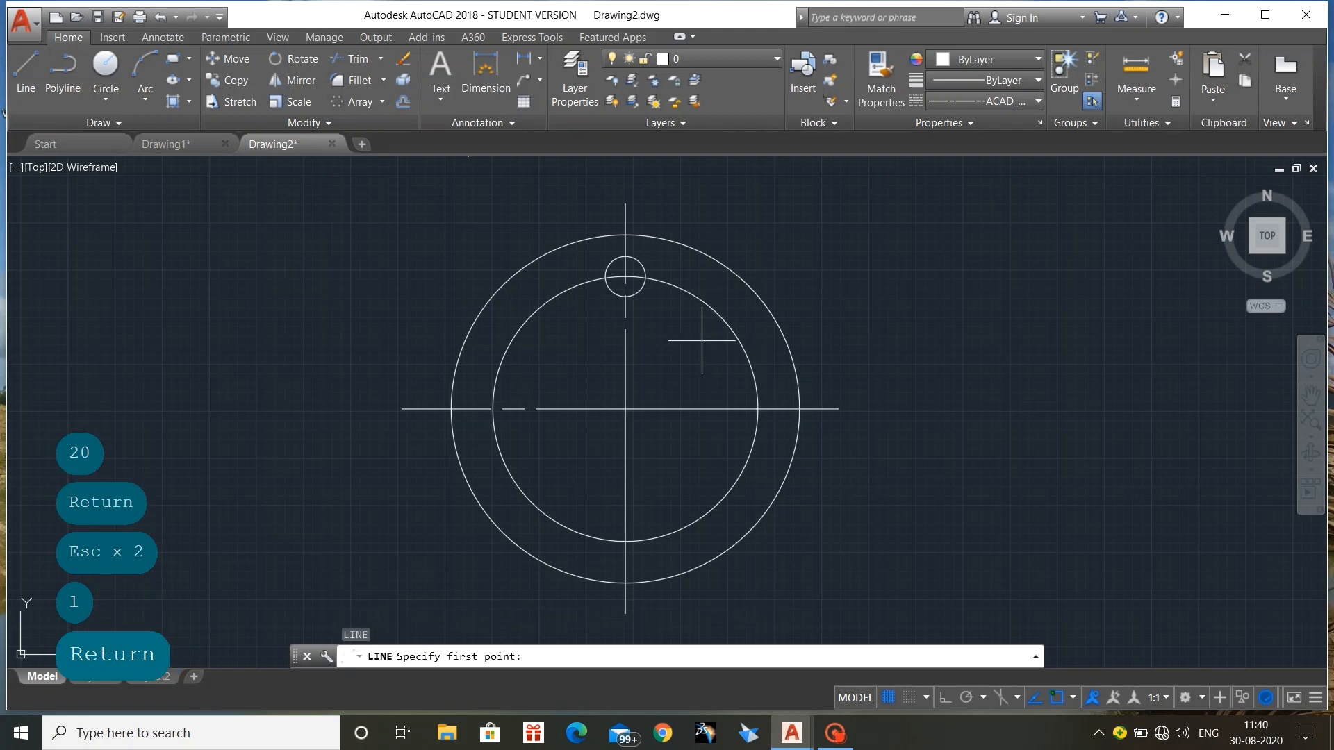
{"action": "left_click", "coordinate": [625, 256]}
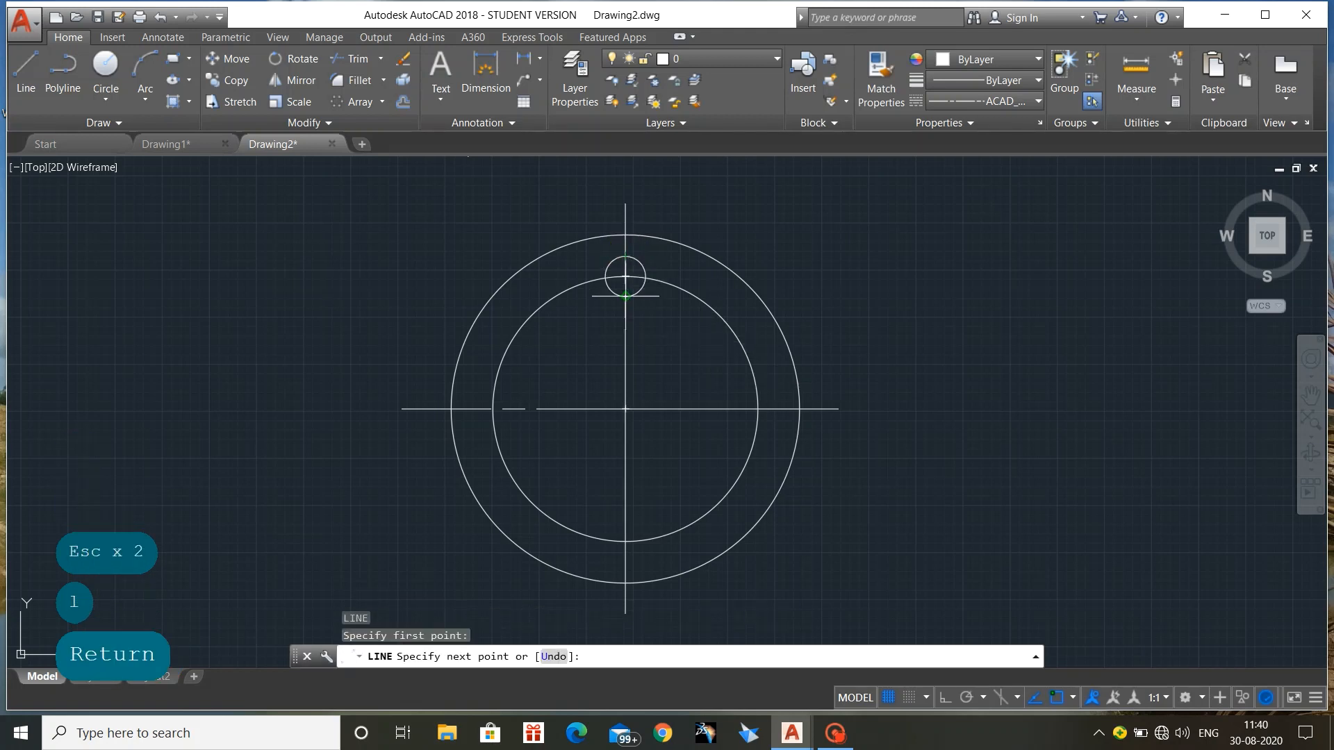
{"action": "left_click", "coordinate": [625, 316]}
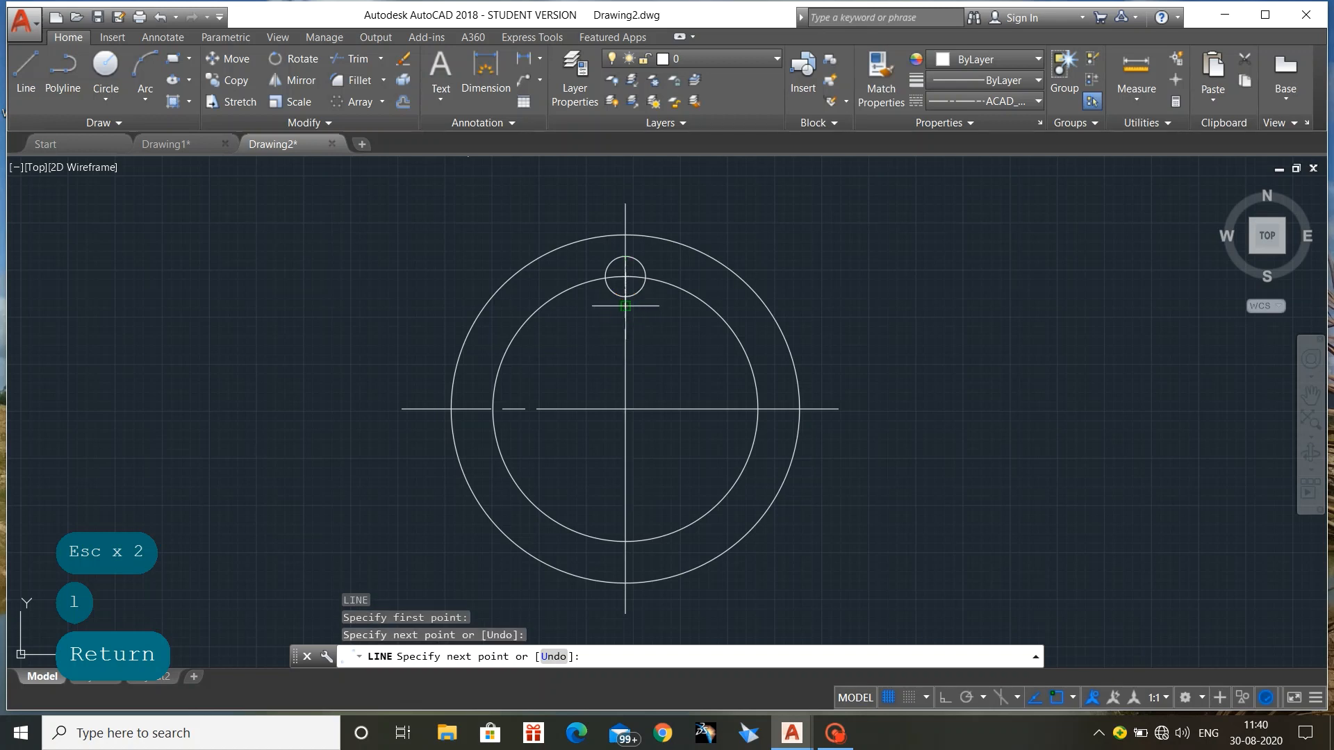
{"action": "key", "text": "Escape"}
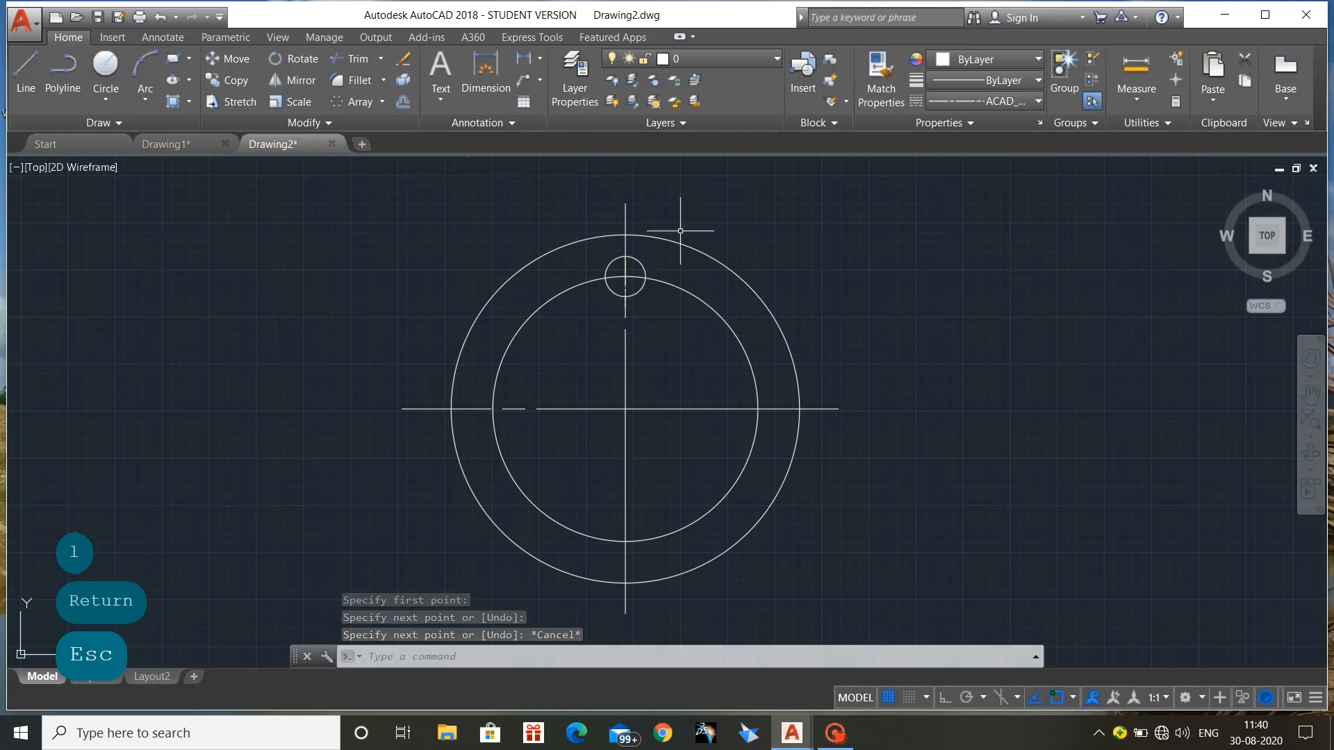
Create a polar array of the small hole circle and its short vertical line about the center of the large circles
{"action": "left_click", "coordinate": [625, 261]}
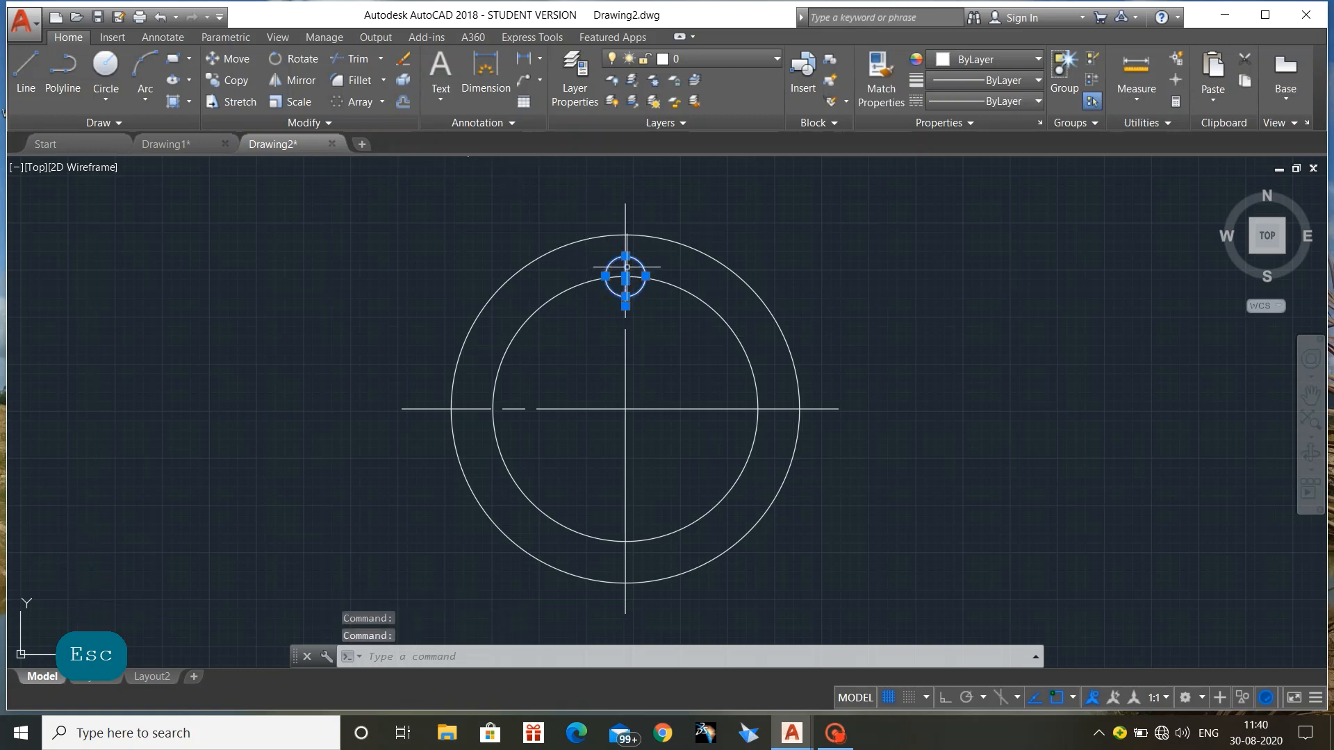
{"action": "left_click", "coordinate": [625, 277]}
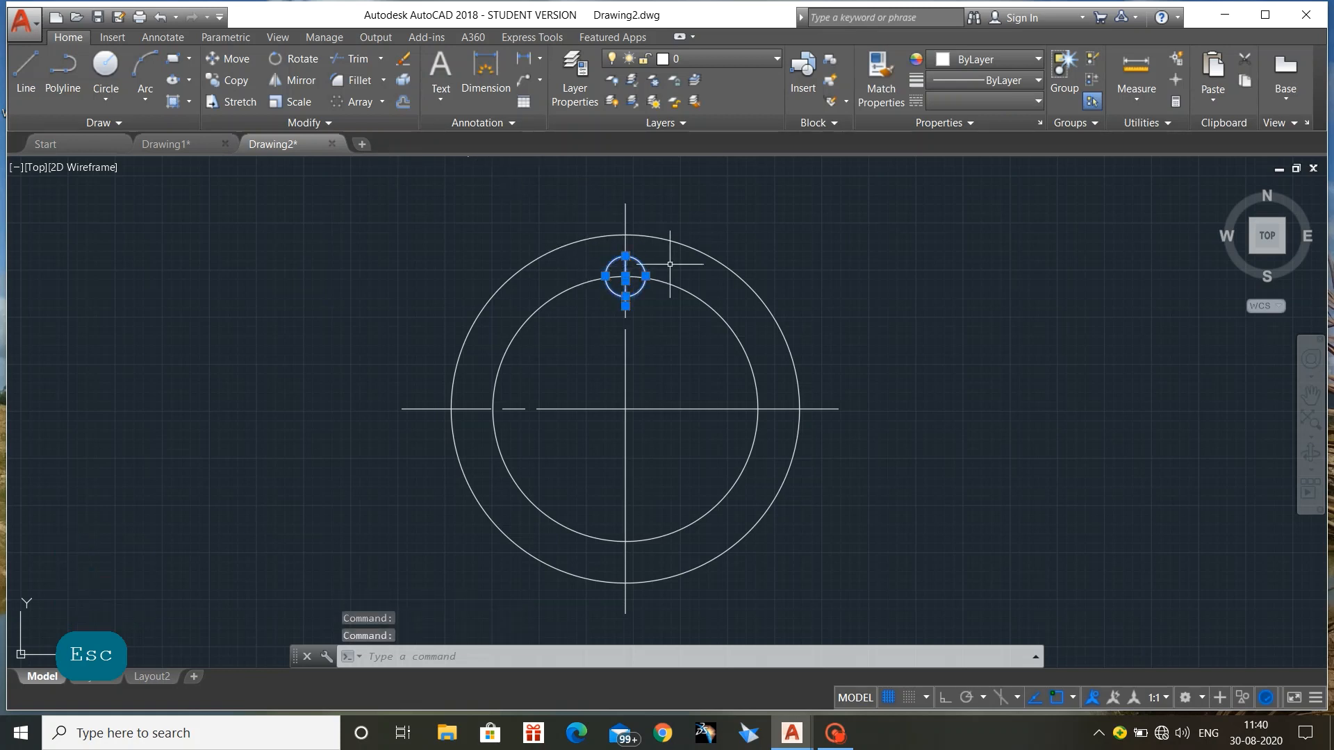
{"action": "left_click", "coordinate": [381, 101]}
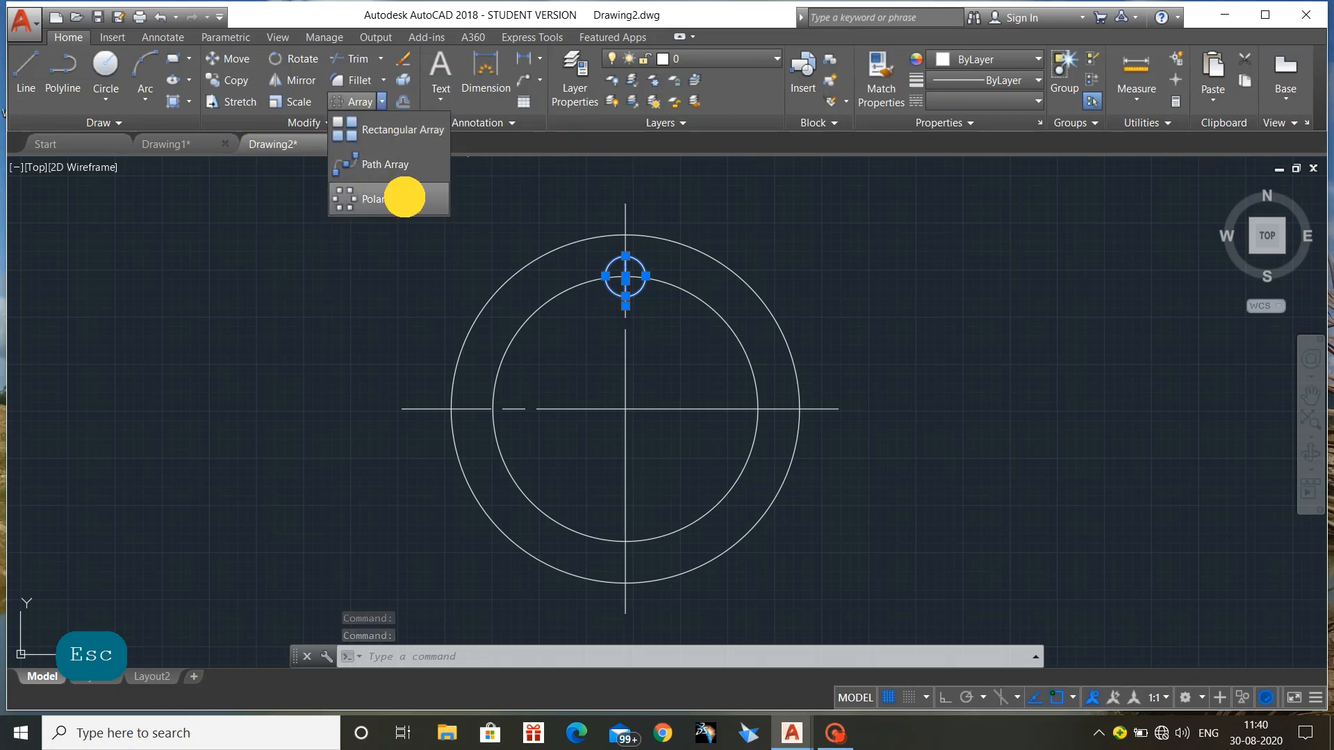
{"action": "left_click", "coordinate": [375, 199]}
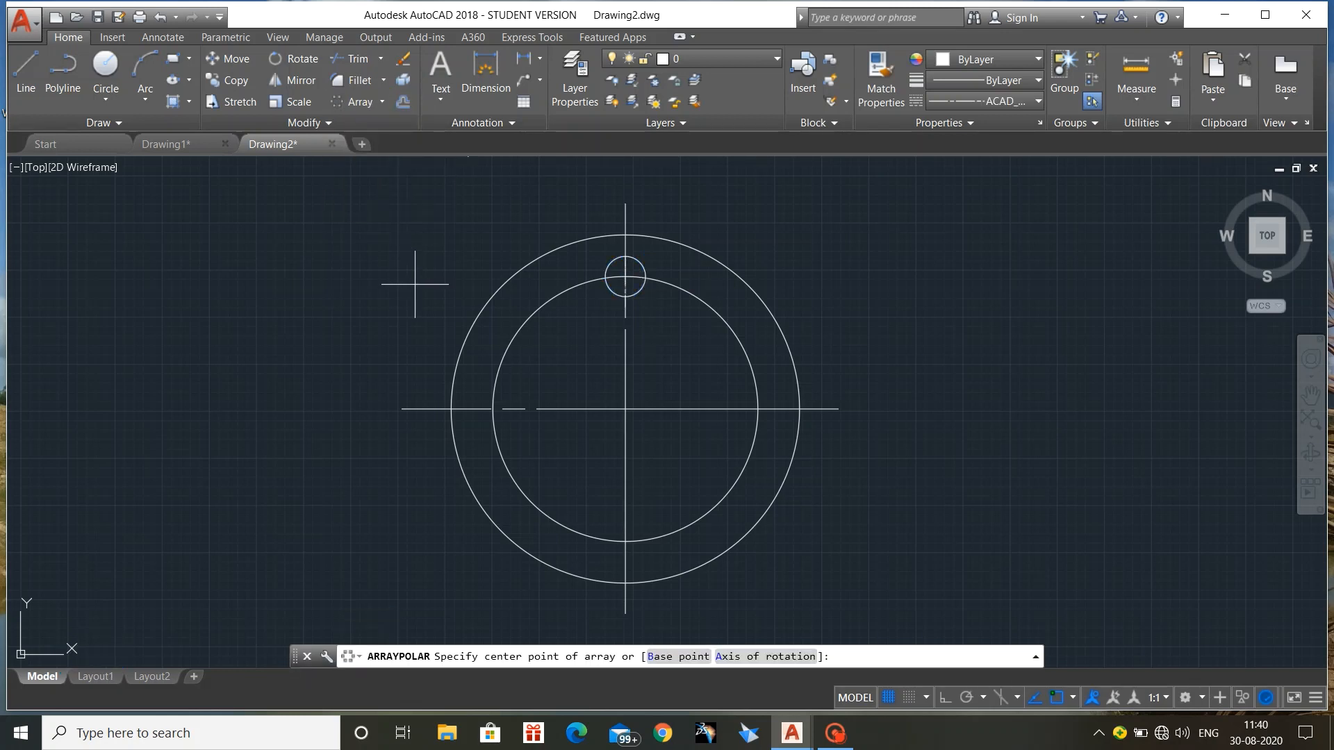
{"action": "left_click", "coordinate": [625, 409]}
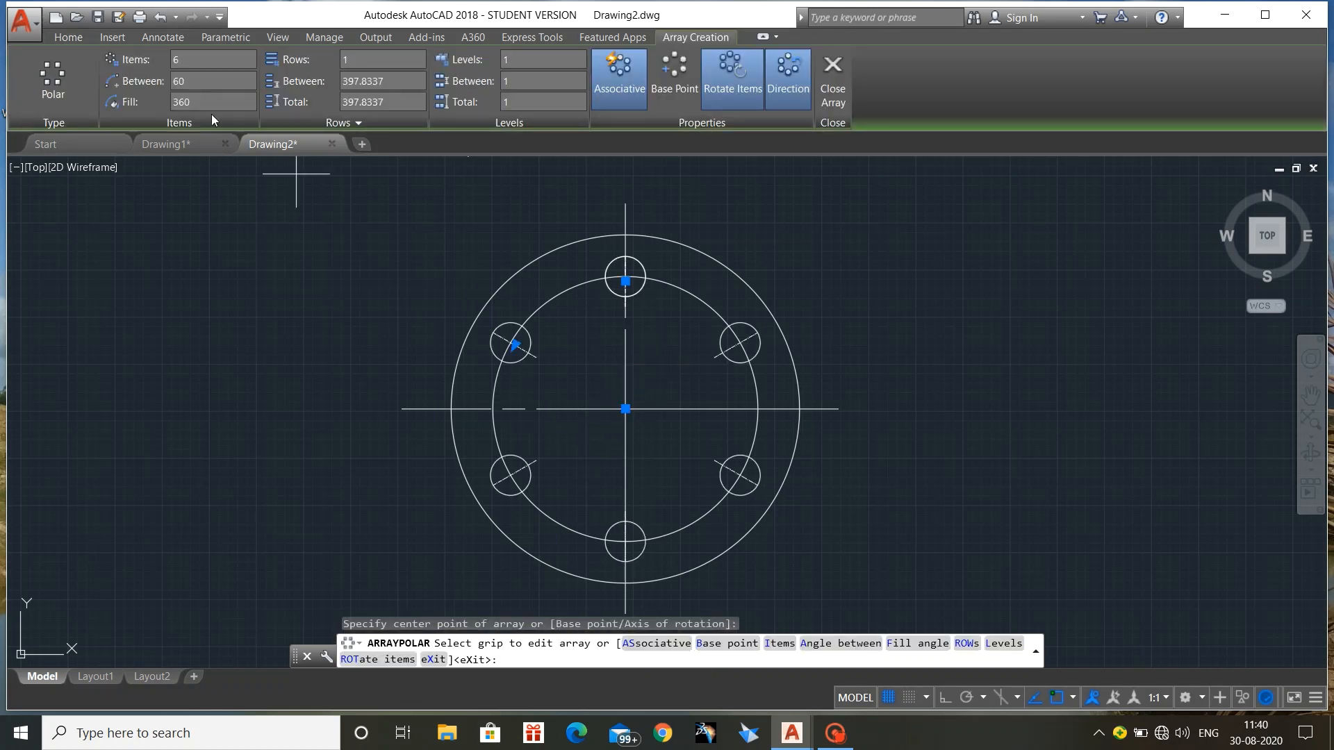
Set the polar array's item count to 12 and finish the array
{"action": "left_click", "coordinate": [194, 61]}
{"action": "type", "text": "12"}
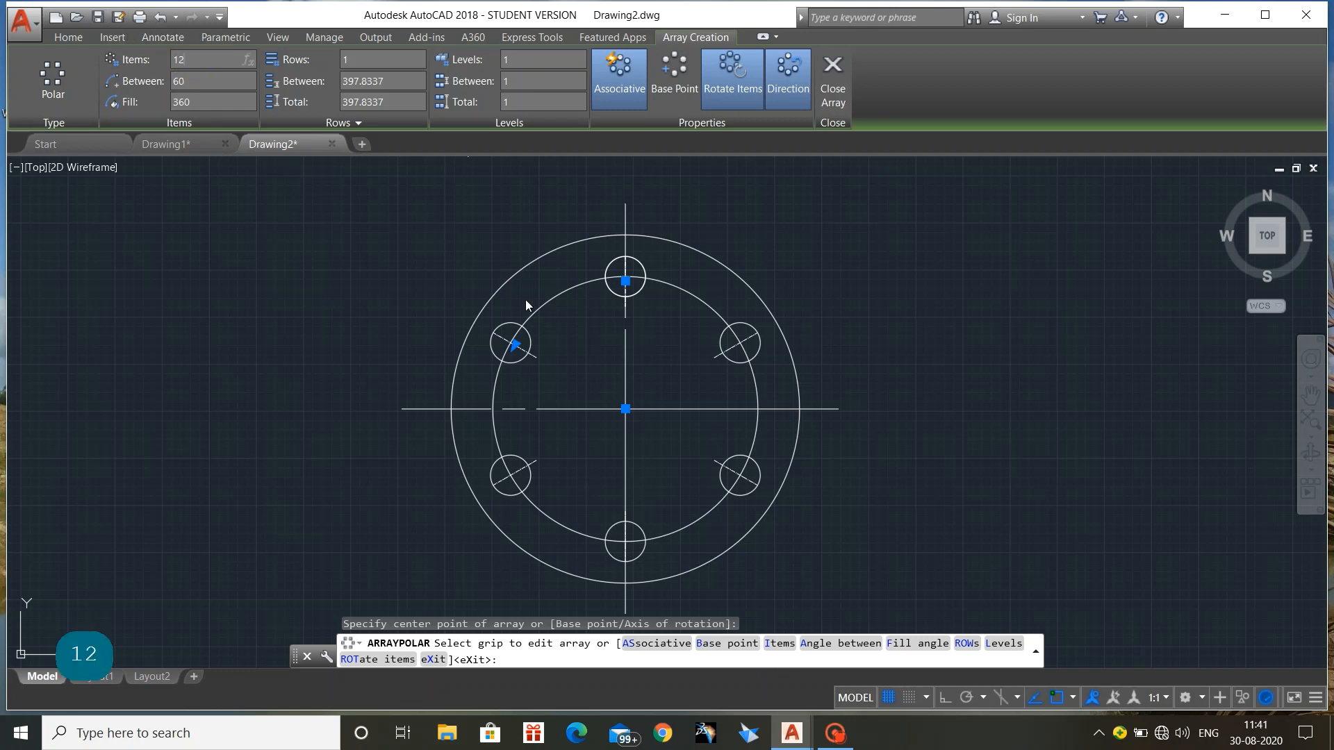
{"action": "left_click", "coordinate": [598, 346]}
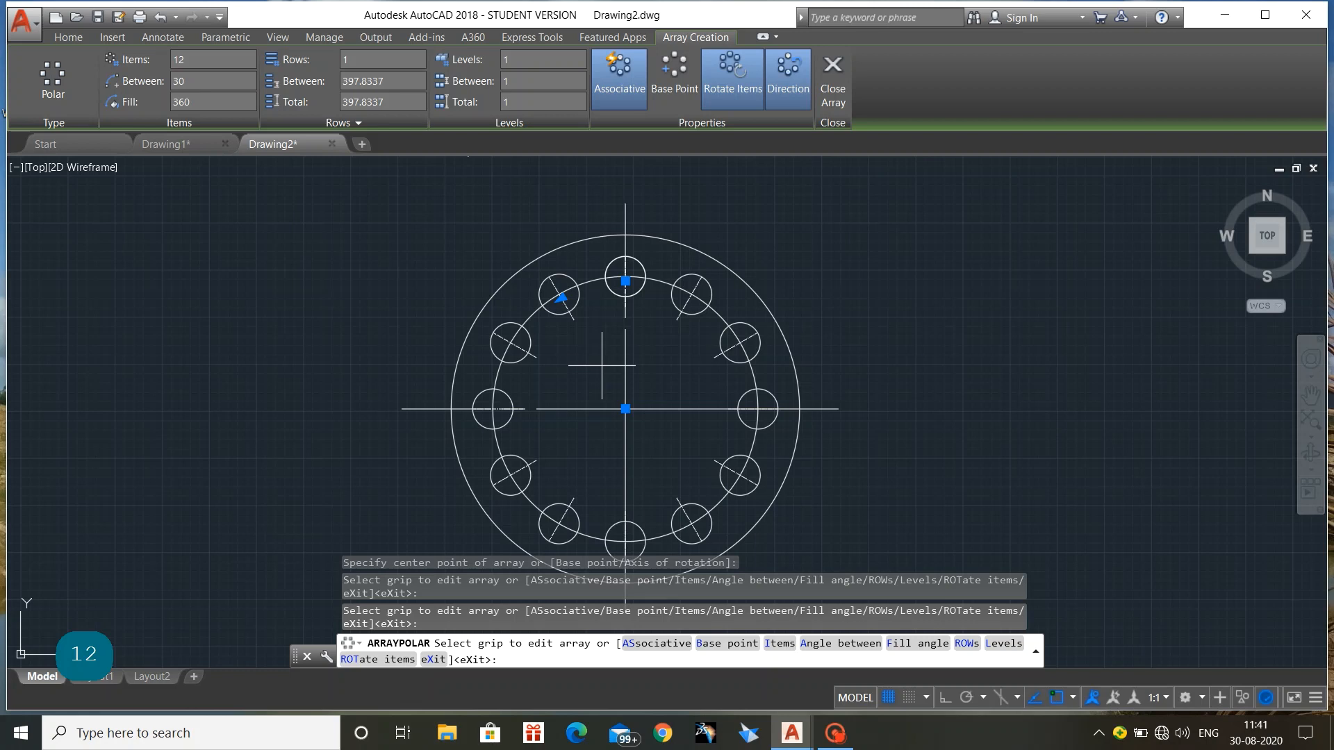
{"action": "key", "text": "Return"}
{"action": "key", "text": "Escape"}
{"action": "key", "text": "Escape"}
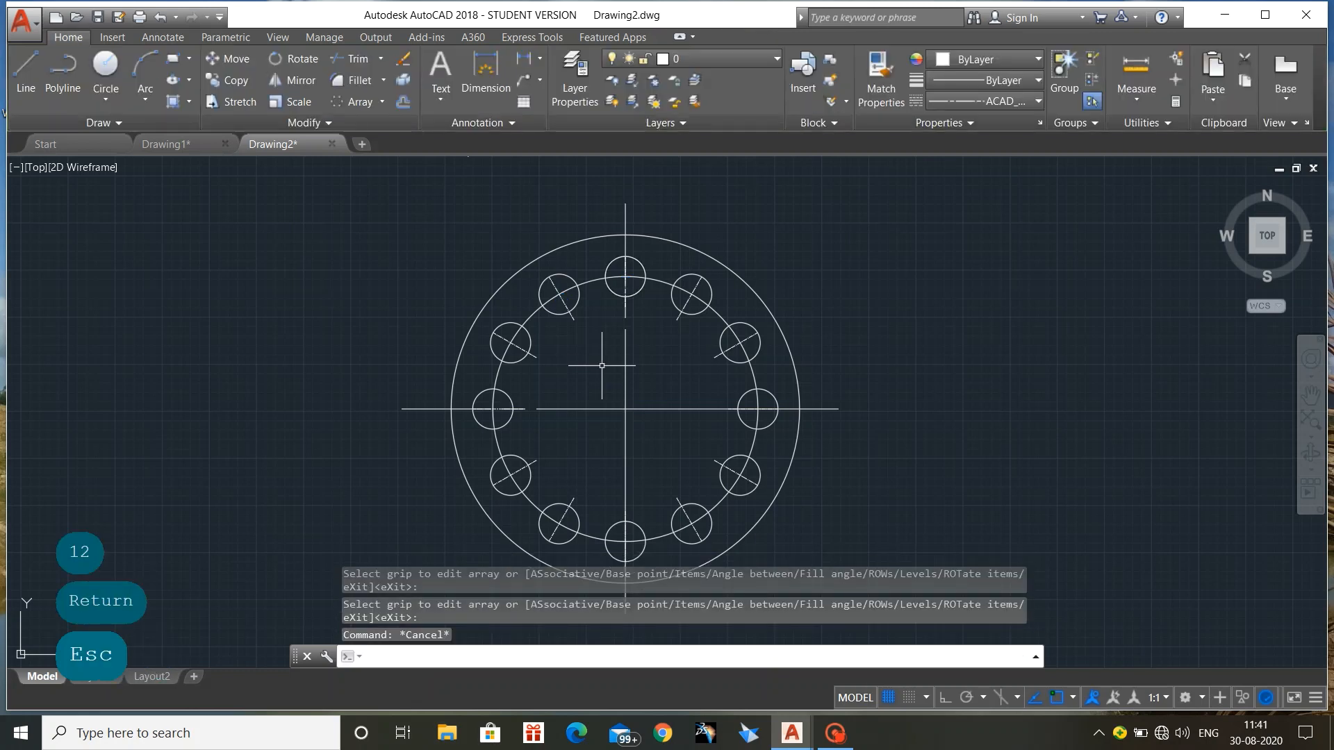
{"action": "left_click", "coordinate": [626, 272]}
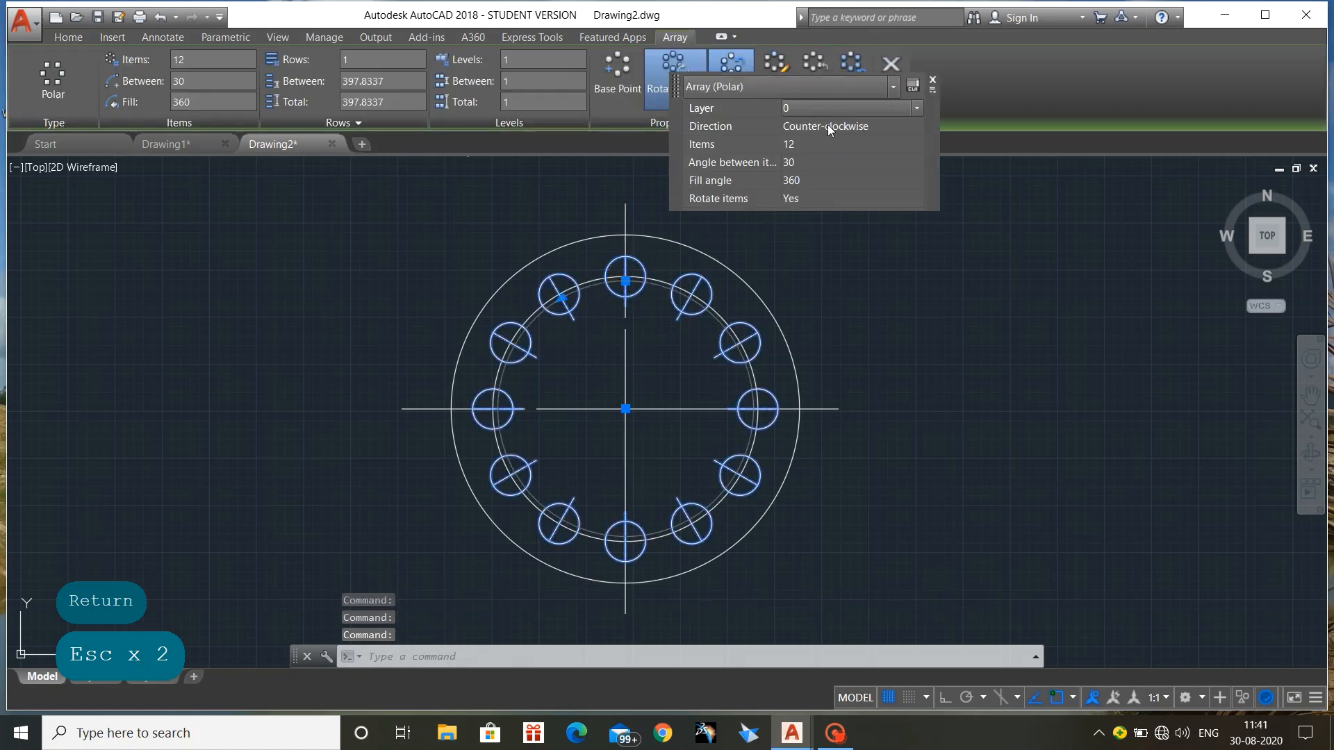
{"action": "key", "text": "Escape"}
{"action": "key", "text": "Escape"}
{"action": "key", "text": "Escape"}
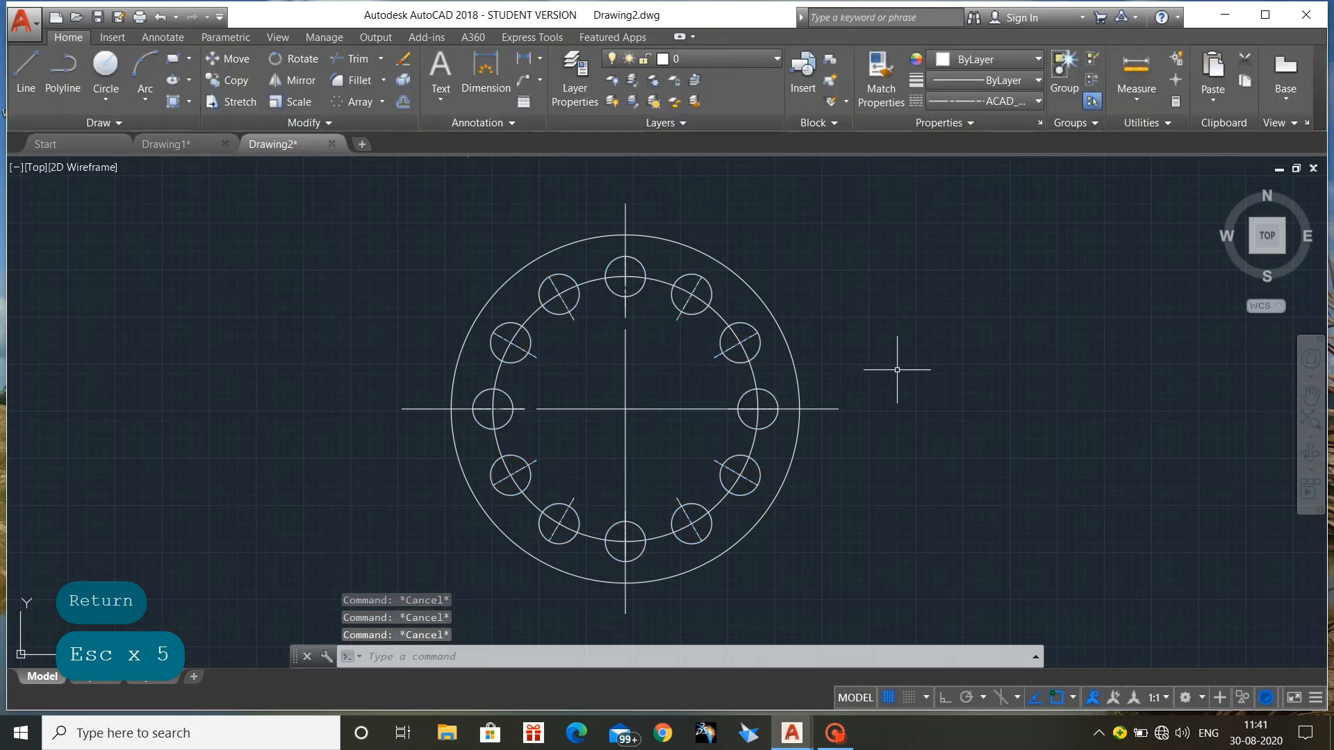
Switch to Drawing1 and examine the reference figures in the "Holes on circular pitch" row
{"action": "scroll", "coordinate": [897, 369], "scroll_direction": "down", "scroll_amount": 2}
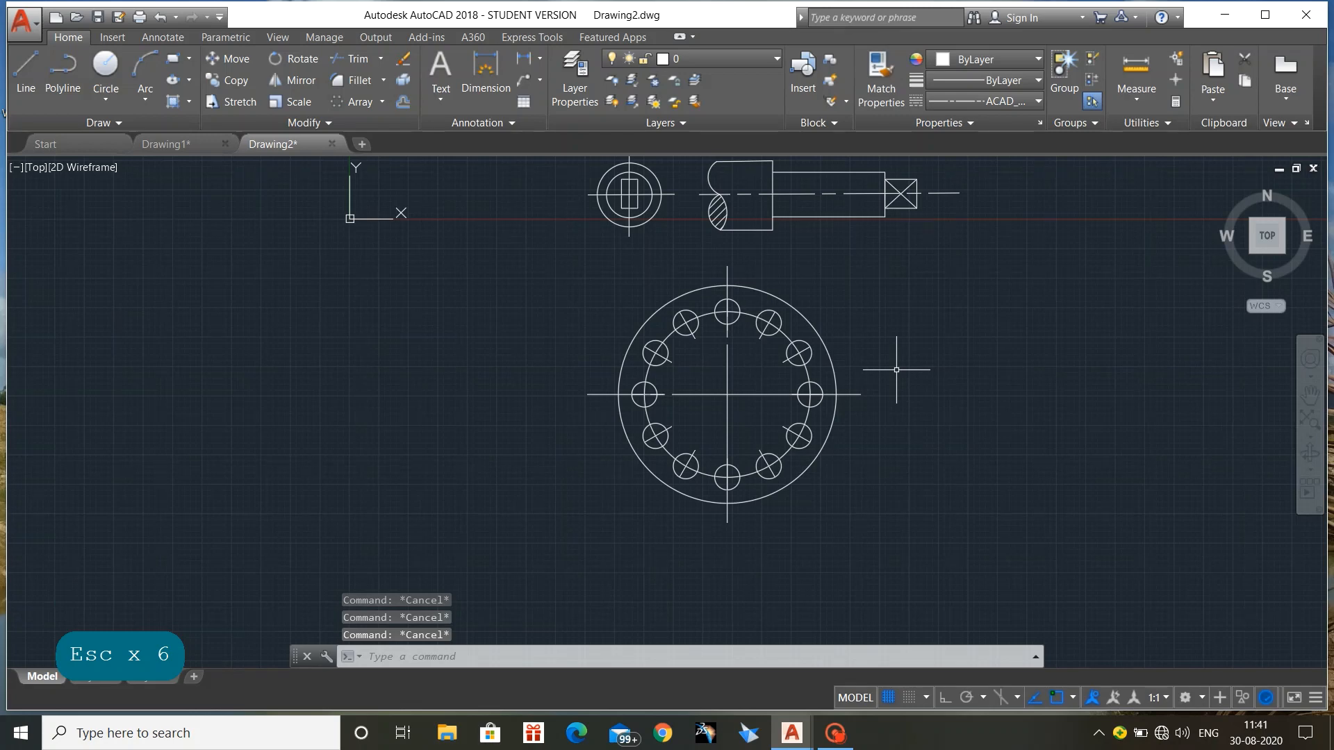
{"action": "middle_click_drag", "start_coordinate": [900, 387], "coordinate": [744, 404]}
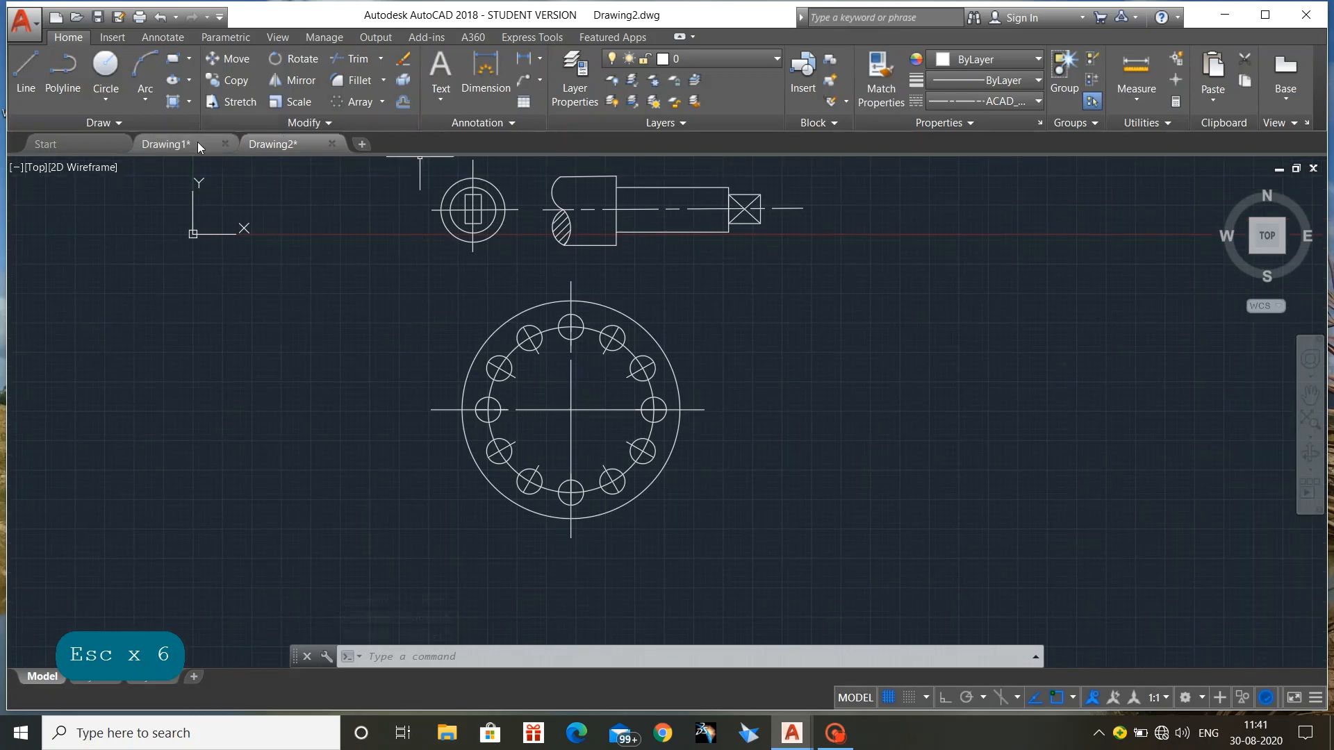
{"action": "left_click", "coordinate": [166, 144]}
{"action": "scroll", "coordinate": [882, 452], "scroll_direction": "down", "scroll_amount": 3}
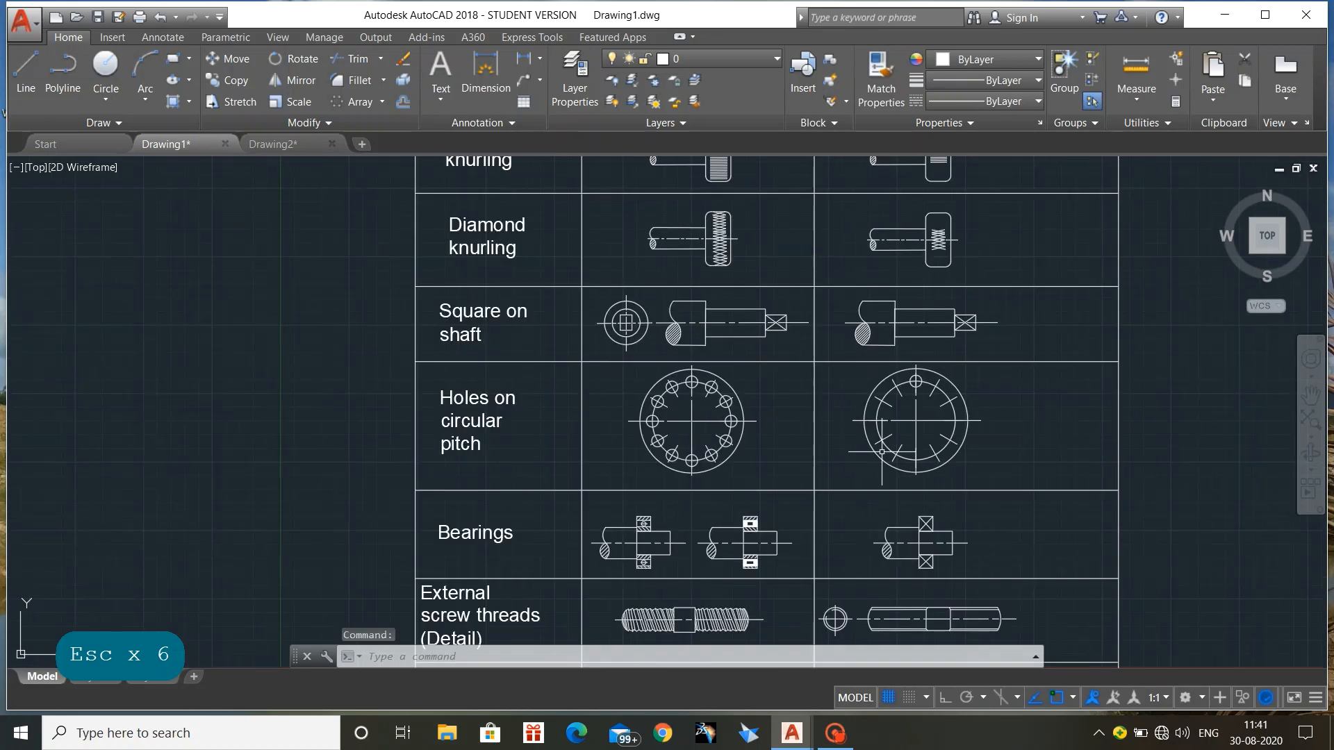
{"action": "scroll", "coordinate": [882, 451], "scroll_direction": "up", "scroll_amount": 3}
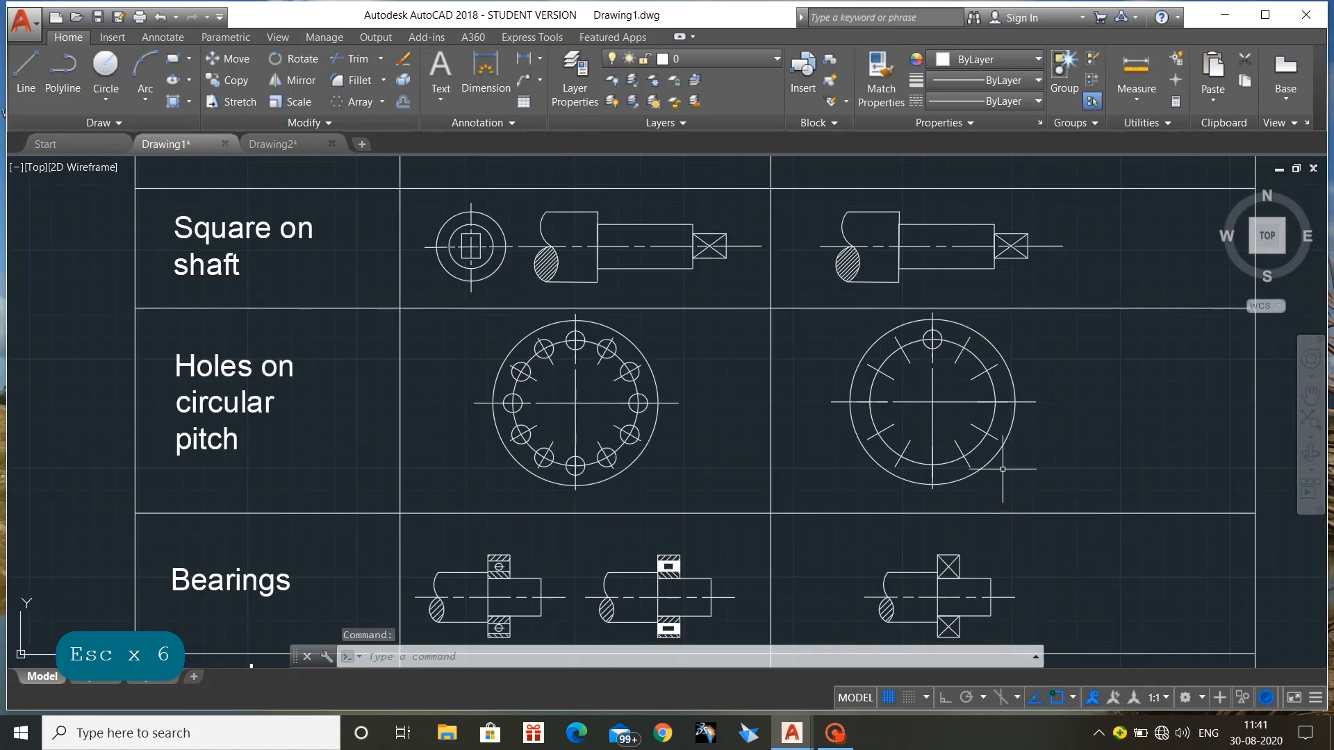
{"action": "left_click", "coordinate": [561, 342]}
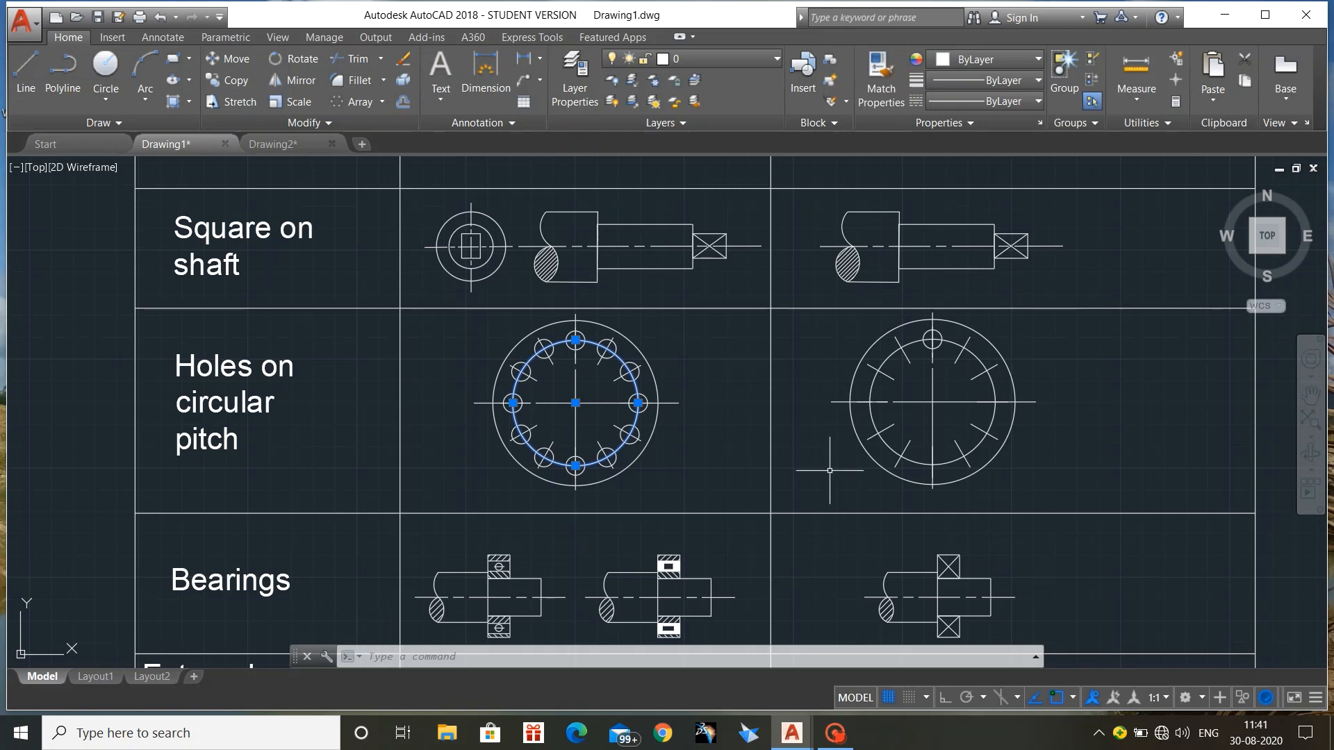
{"action": "key", "text": "Escape"}
{"action": "key", "text": "Escape"}
{"action": "key", "text": "Escape"}
{"action": "key", "text": "Escape"}
{"action": "key", "text": "Escape"}
{"action": "key", "text": "Escape"}
{"action": "key", "text": "Escape"}
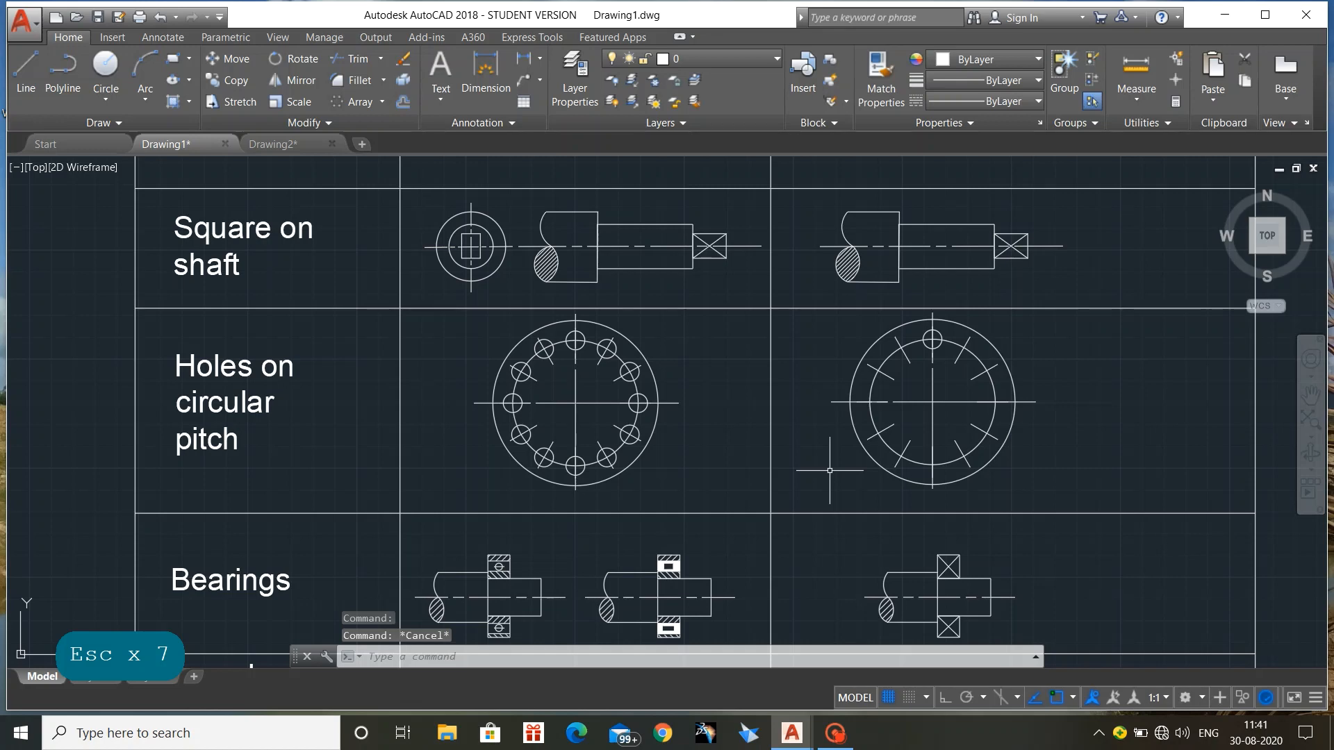
Examine the stepped shaft outlines and bearing blocks in the Bearings row of the reference table
{"action": "scroll", "coordinate": [833, 529], "scroll_direction": "down", "scroll_amount": 2}
{"action": "mouse_move", "coordinate": [824, 554]}
{"action": "middle_mouse_down"}
{"action": "mouse_move", "coordinate": [744, 295]}
{"action": "mouse_move", "coordinate": [848, 381]}
{"action": "mouse_move", "coordinate": [941, 387]}
{"action": "middle_mouse_up"}
{"action": "scroll", "coordinate": [747, 307], "scroll_direction": "up", "scroll_amount": 2}
{"action": "scroll", "coordinate": [729, 279], "scroll_direction": "up", "scroll_amount": 2}
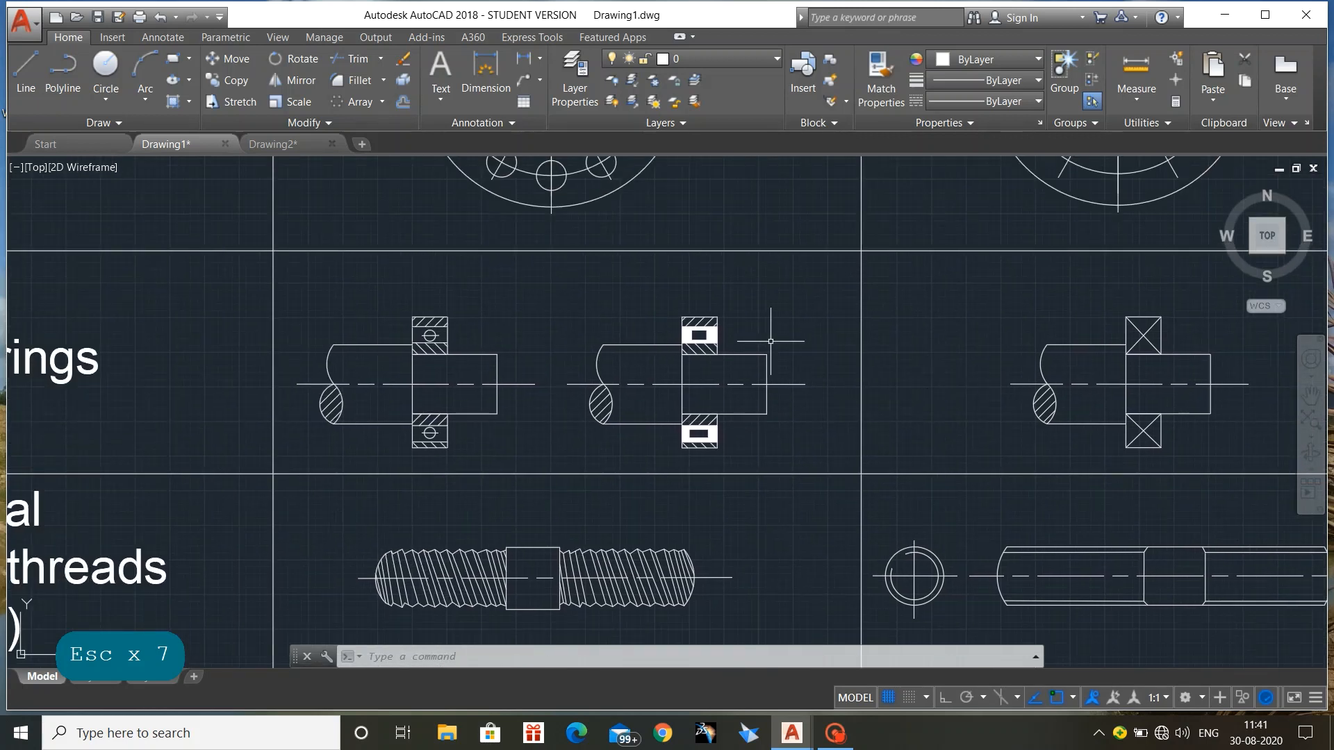
{"action": "left_click", "coordinate": [746, 354]}
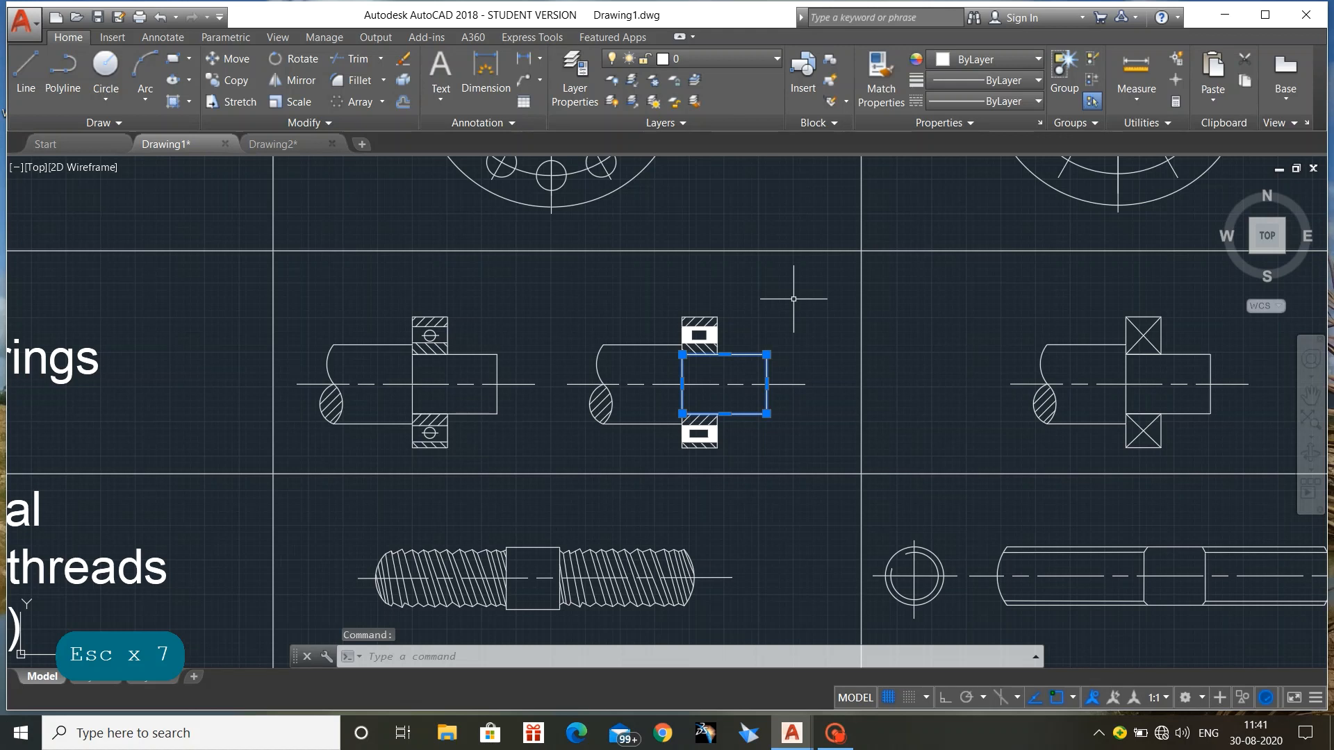
{"action": "scroll", "coordinate": [793, 298], "scroll_direction": "up", "scroll_amount": 2}
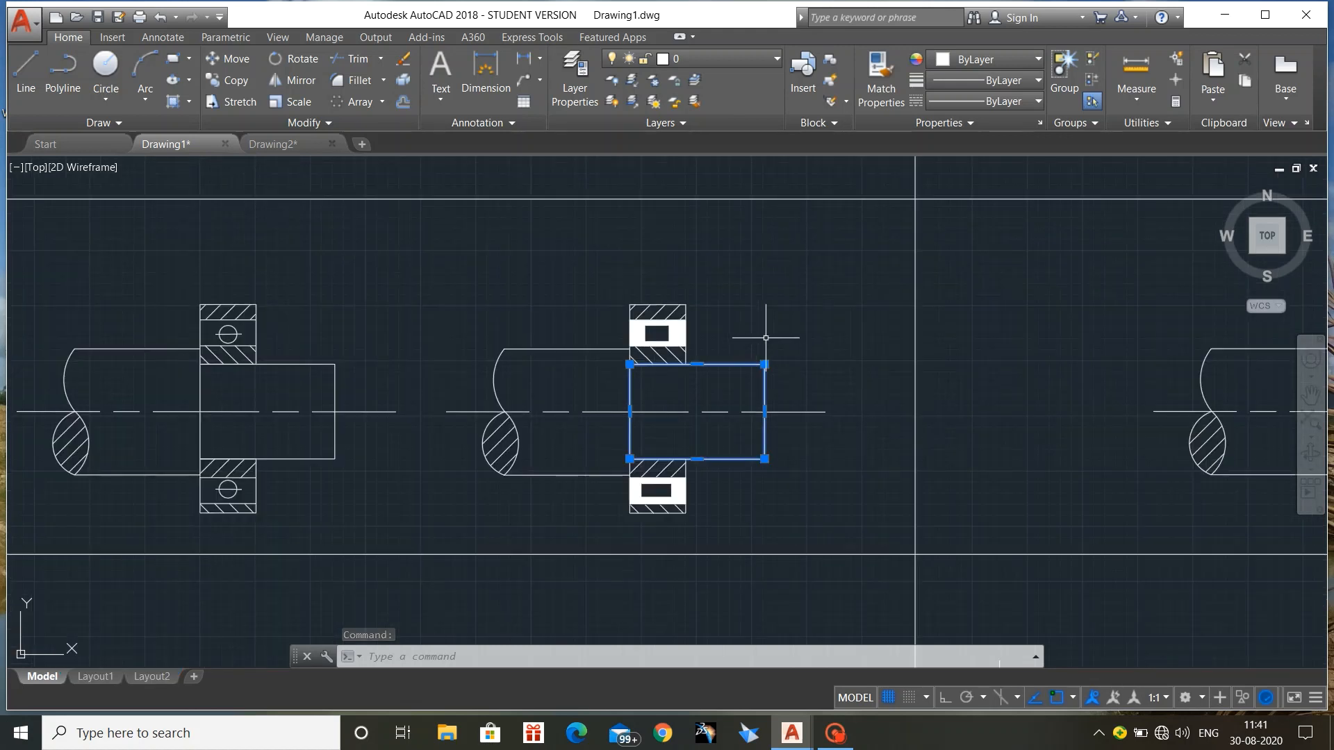
{"action": "left_click", "coordinate": [583, 350]}
{"action": "key", "text": "Escape"}
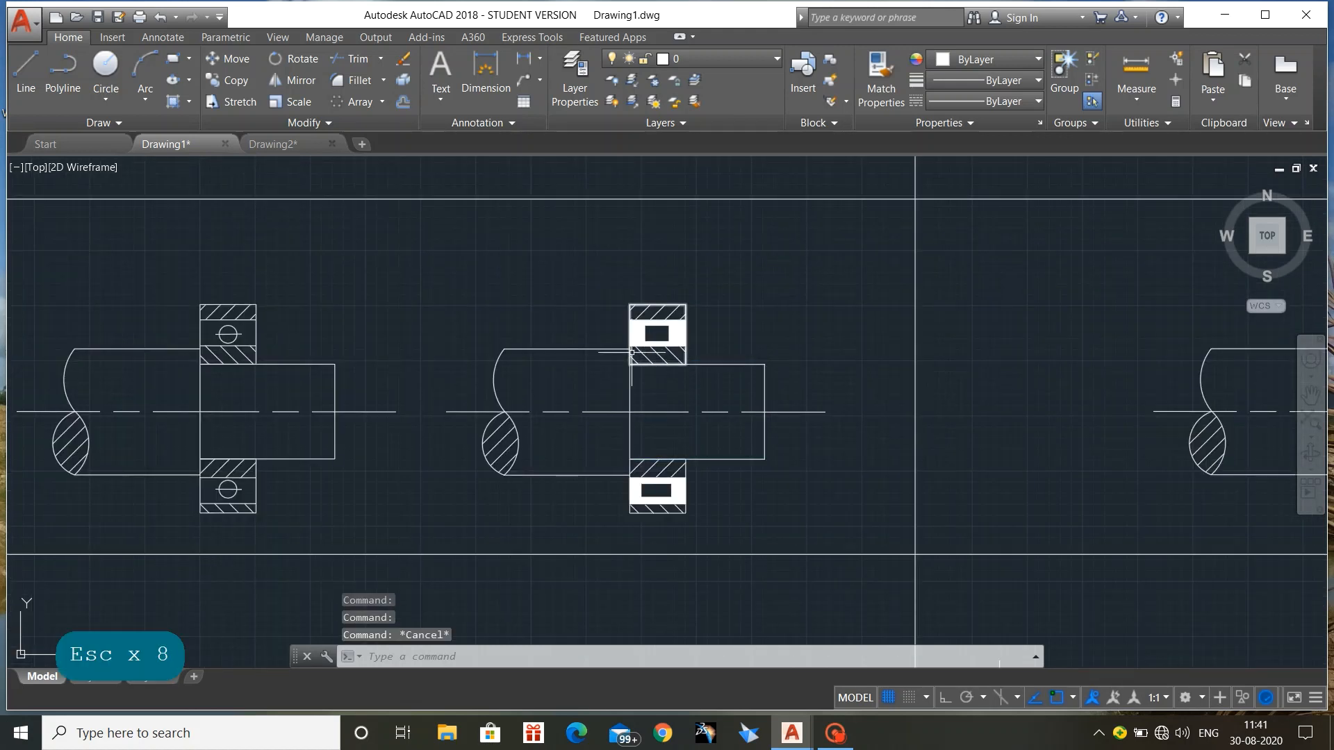
{"action": "left_click", "coordinate": [622, 349]}
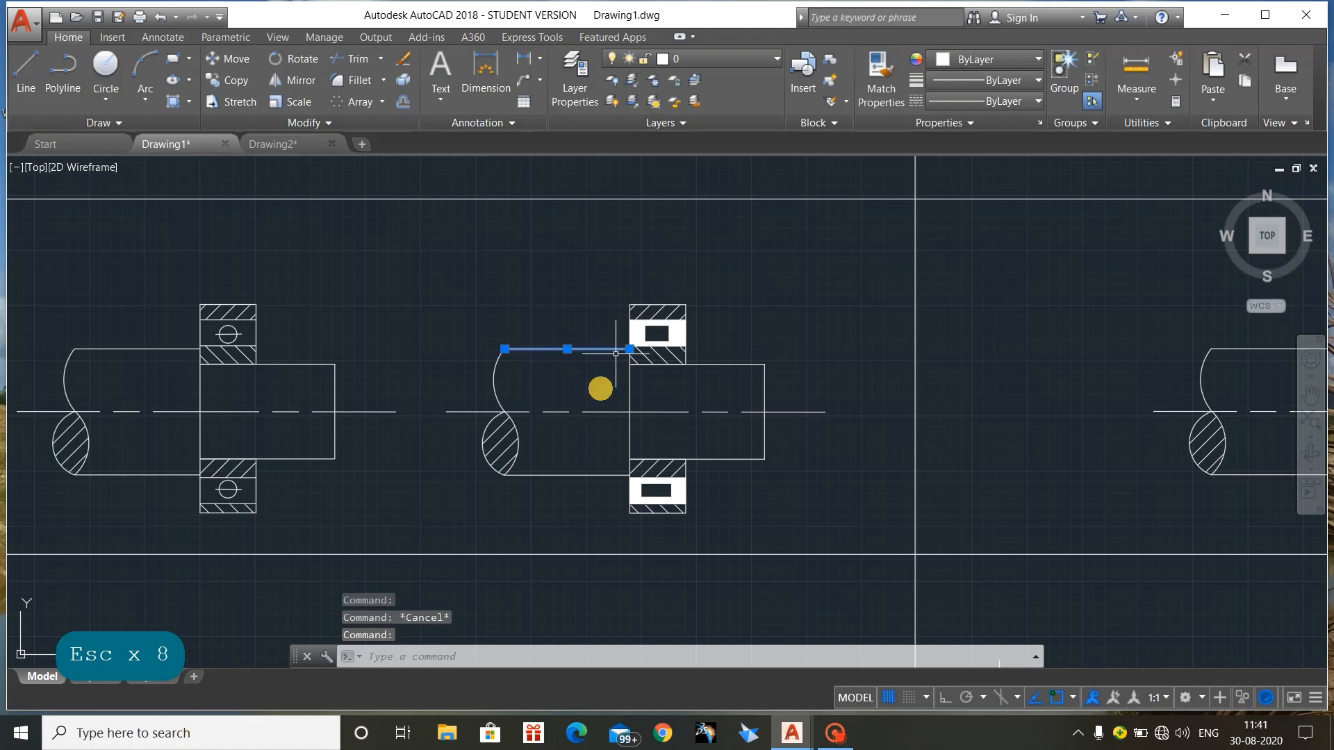
{"action": "left_click", "coordinate": [586, 475]}
{"action": "key", "text": "Escape"}
{"action": "key", "text": "Escape"}
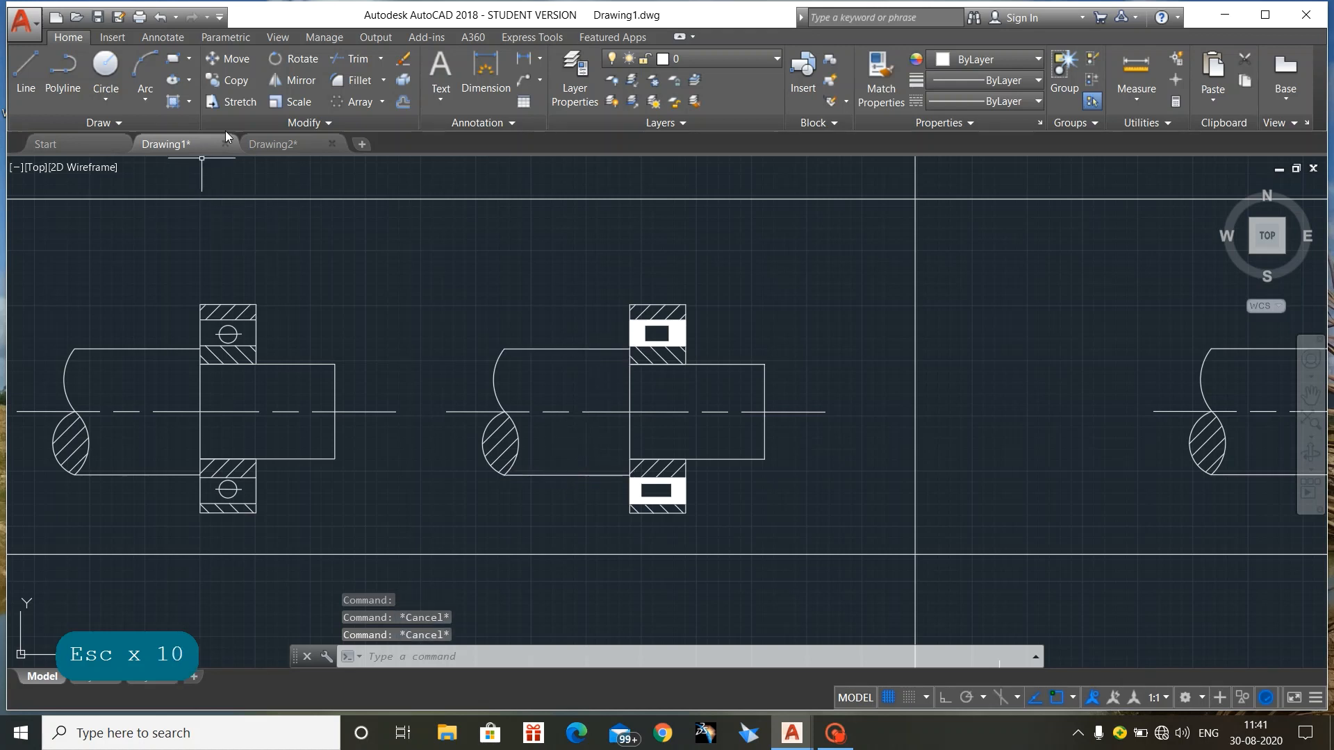
Return to Drawing2 and draw a rectangle for the smaller shaft end in the empty area right of the hole circle figure
{"action": "left_click", "coordinate": [286, 141]}
{"action": "mouse_move", "coordinate": [930, 444]}
{"action": "middle_mouse_down"}
{"action": "mouse_move", "coordinate": [788, 434]}
{"action": "mouse_move", "coordinate": [650, 466]}
{"action": "middle_mouse_up"}
{"action": "type", "text": "rec"}
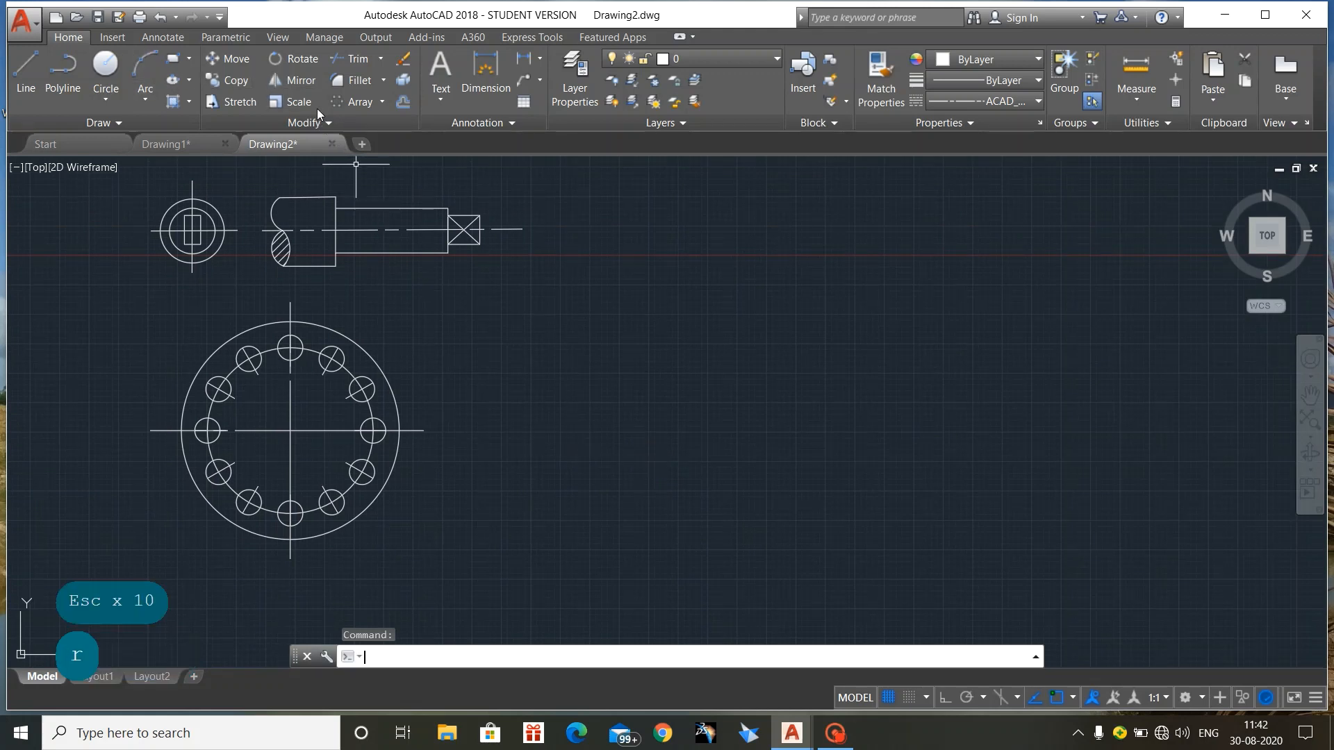
{"action": "key", "text": "Return"}
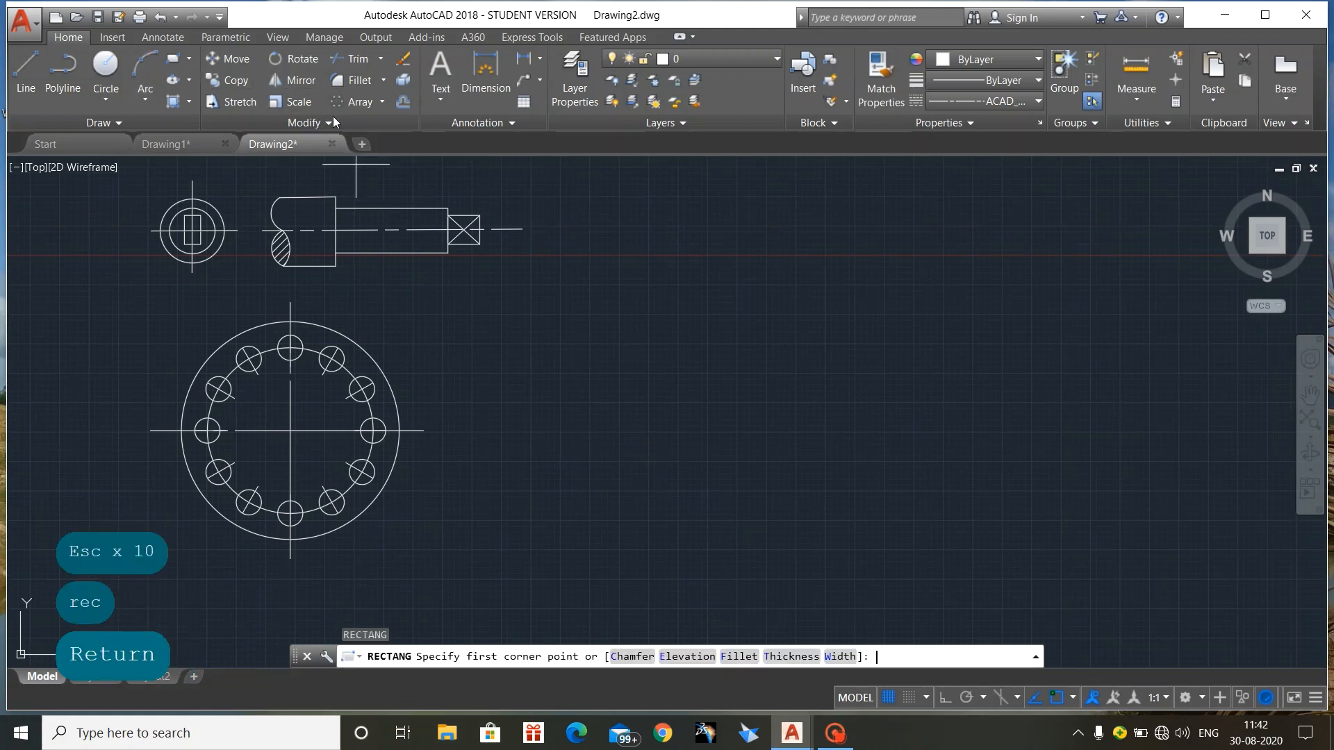
{"action": "left_click", "coordinate": [665, 370]}
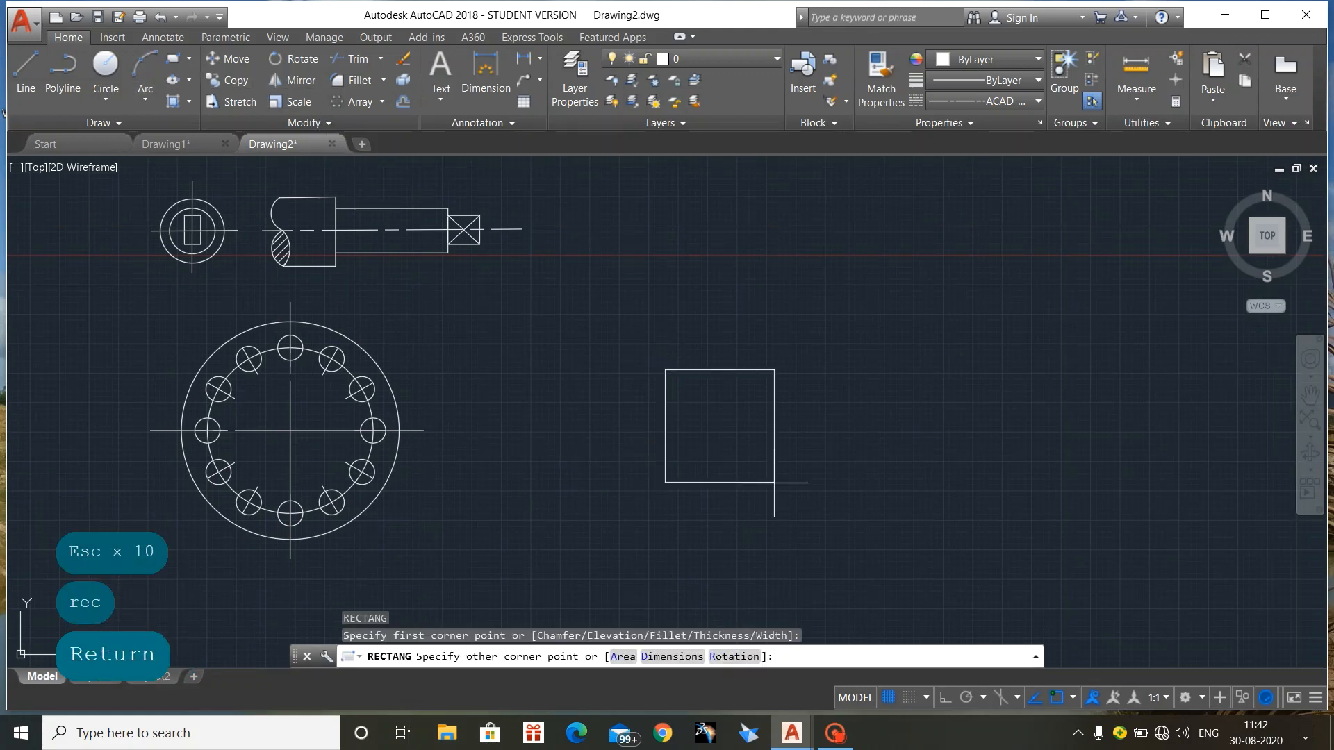
{"action": "left_click", "coordinate": [828, 484]}
Draw two narrow rectangles of equal width, one above and one below the shaft rectangle, aligned with its left edge
{"action": "key", "text": "Return"}
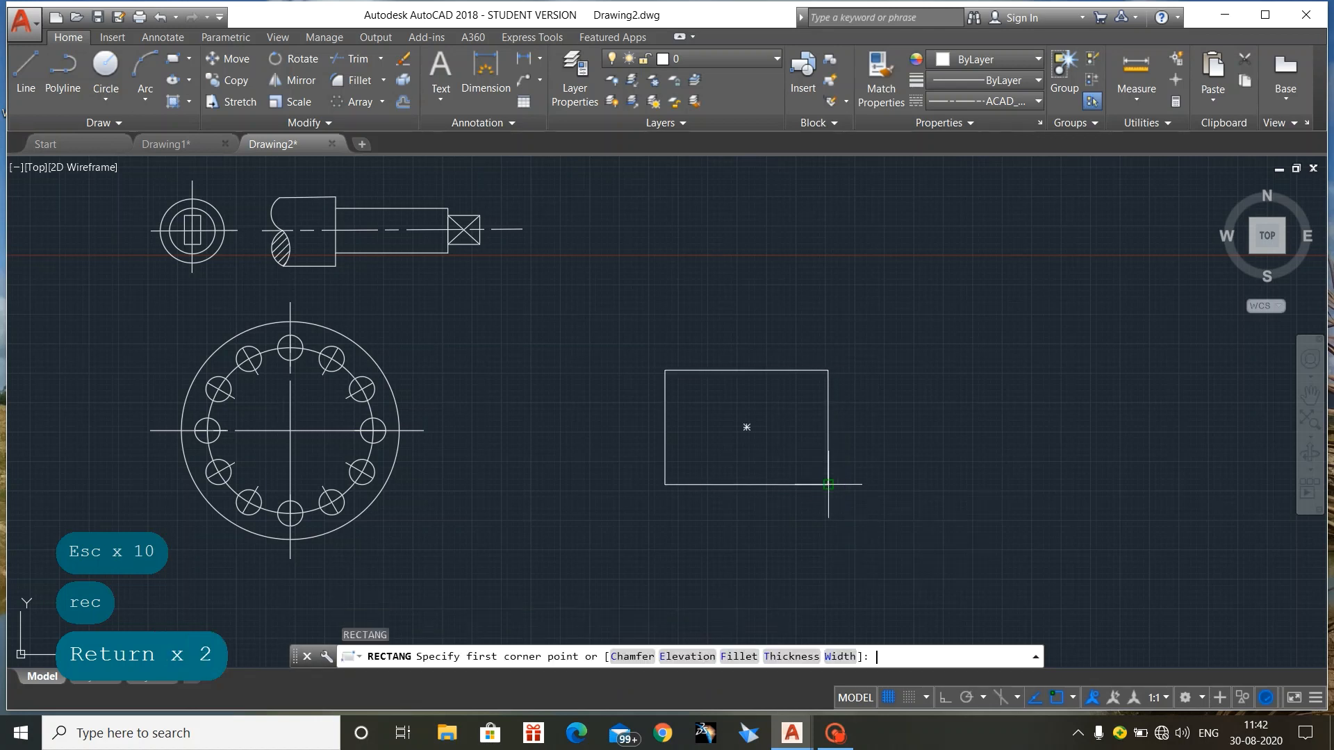
{"action": "left_click", "coordinate": [664, 371]}
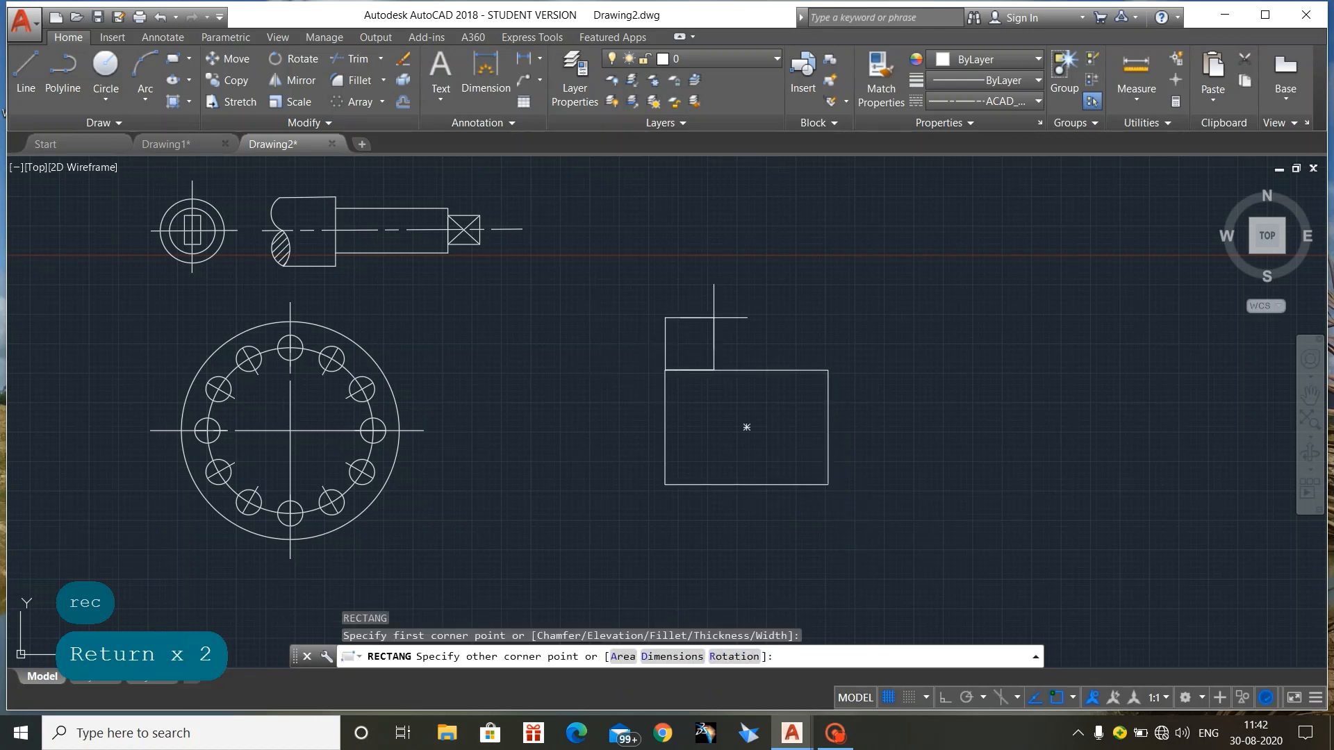
{"action": "left_click", "coordinate": [713, 314]}
{"action": "key", "text": "Return"}
{"action": "left_click", "coordinate": [665, 484]}
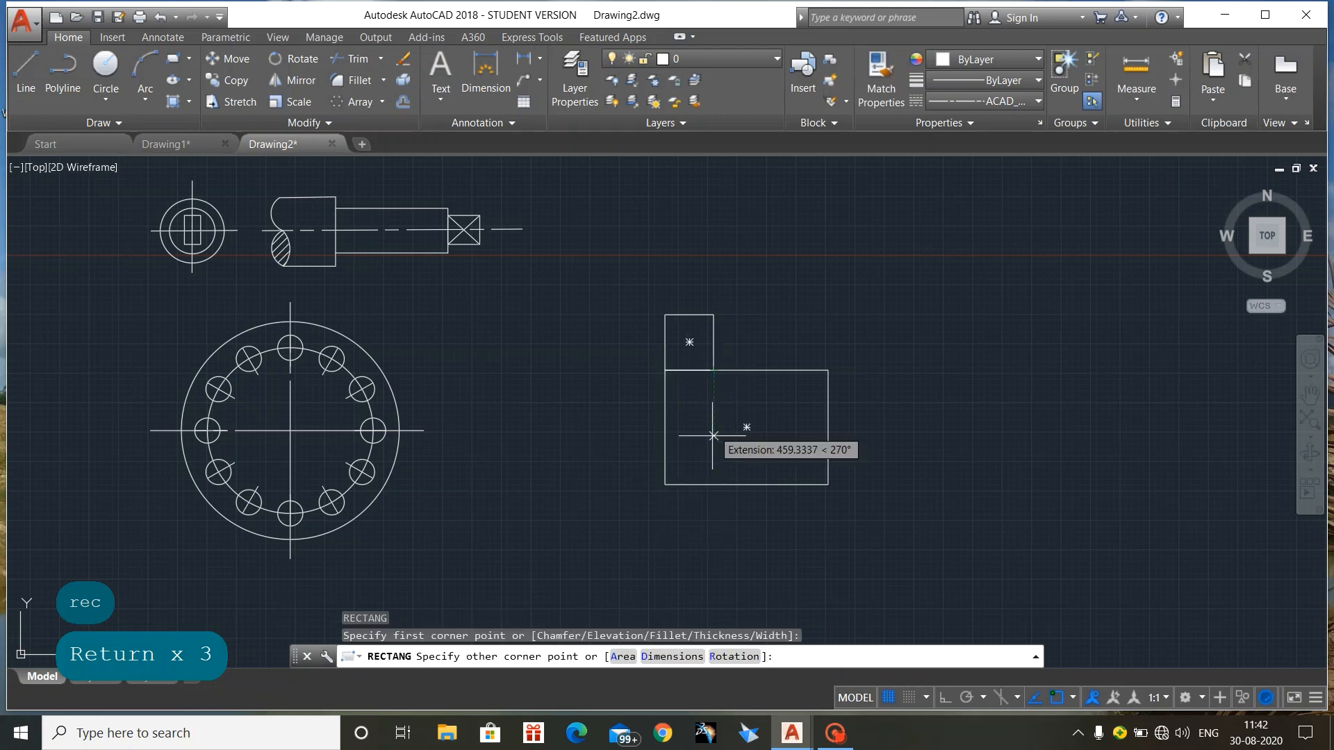
{"action": "left_click", "coordinate": [713, 546]}
{"action": "type", "text": "l"}
{"action": "key", "text": "Return"}
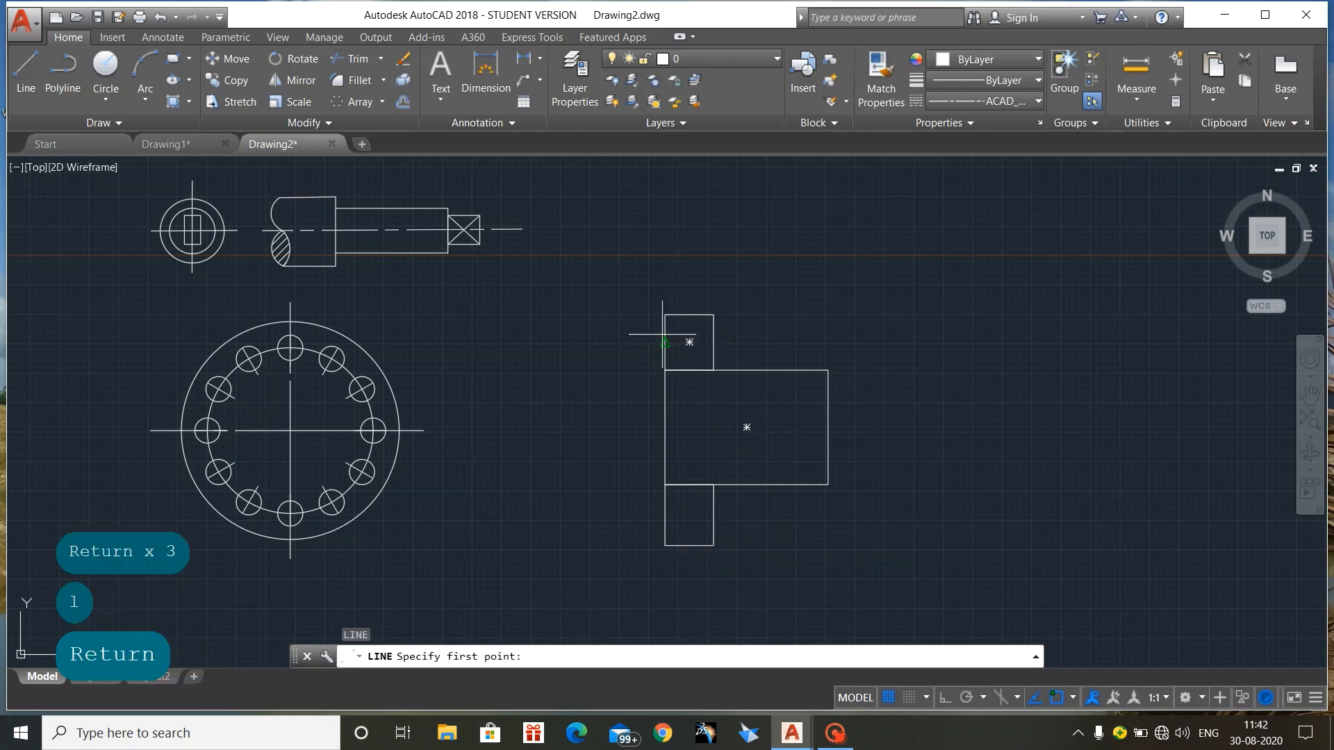
{"action": "left_click", "coordinate": [665, 357]}
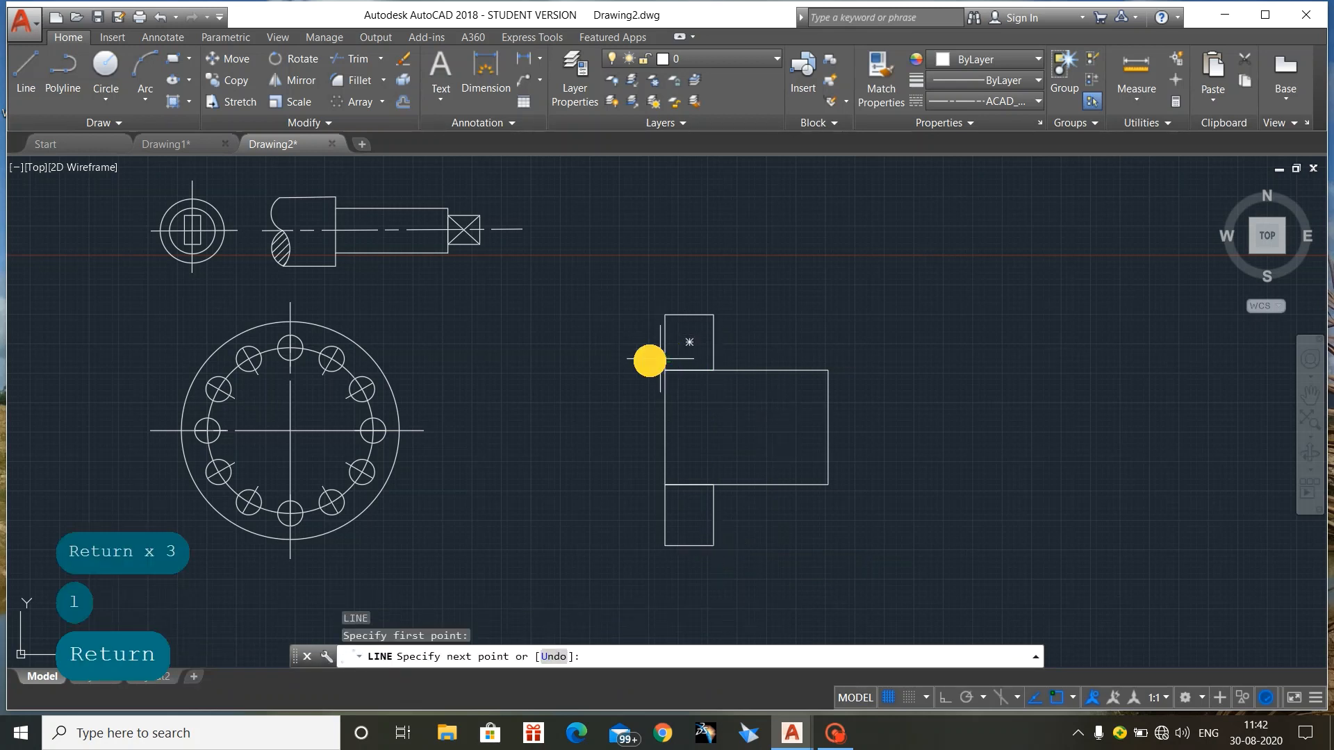
{"action": "left_click", "coordinate": [550, 358]}
{"action": "key", "text": "Return"}
Draw a horizontal line leftward from the left edge of the upper bearing rectangle, starting just above the shaft rectangle's top
{"action": "key", "text": "Return"}
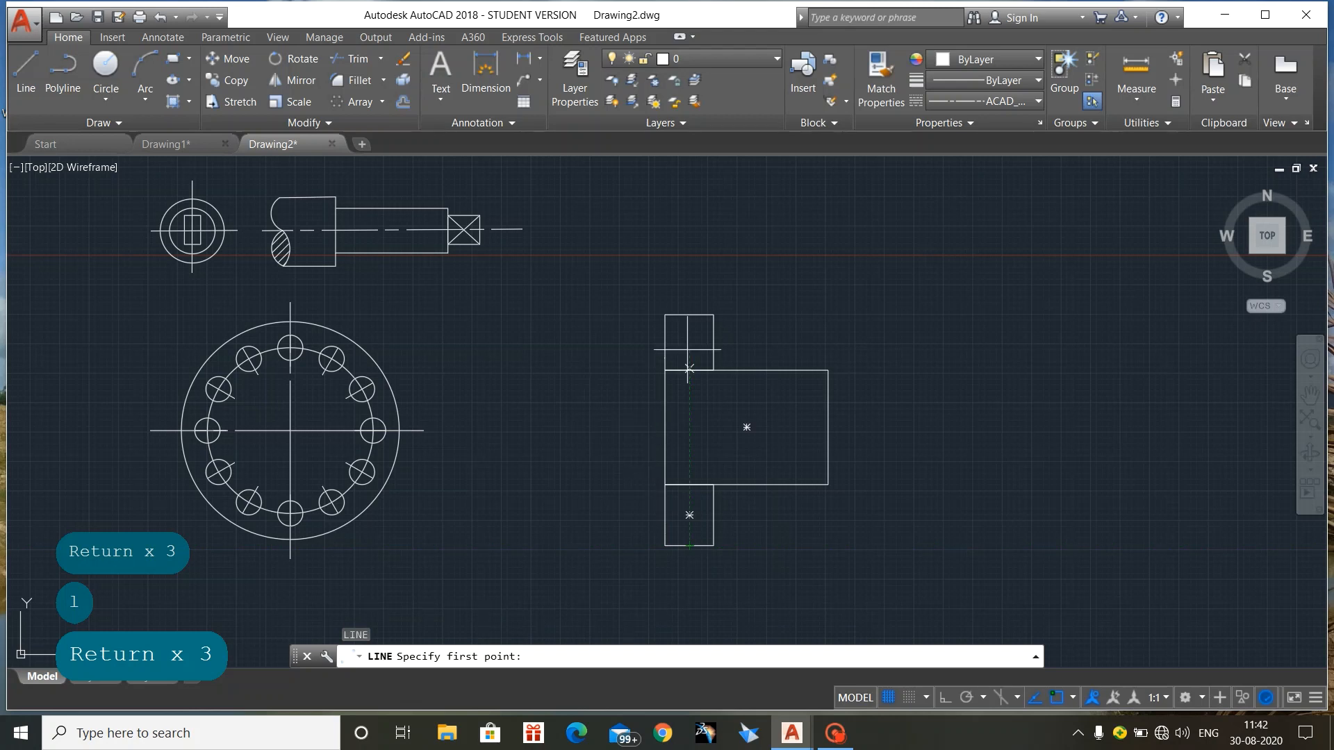
{"action": "left_click", "coordinate": [665, 357]}
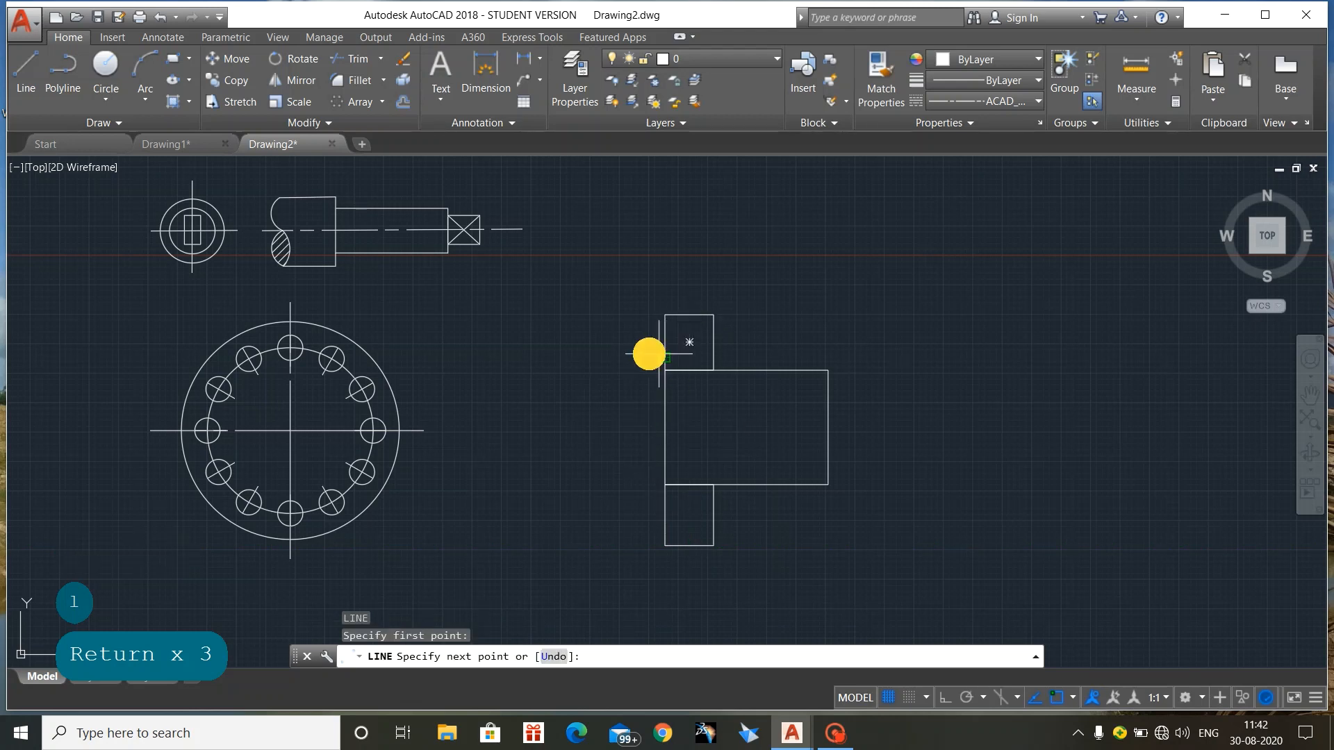
{"action": "left_click", "coordinate": [491, 357]}
{"action": "key", "text": "Return"}
Draw a horizontal line leftward from the lower bearing rectangle's left edge, ending directly below the upper line's left end
{"action": "key", "text": "Return"}
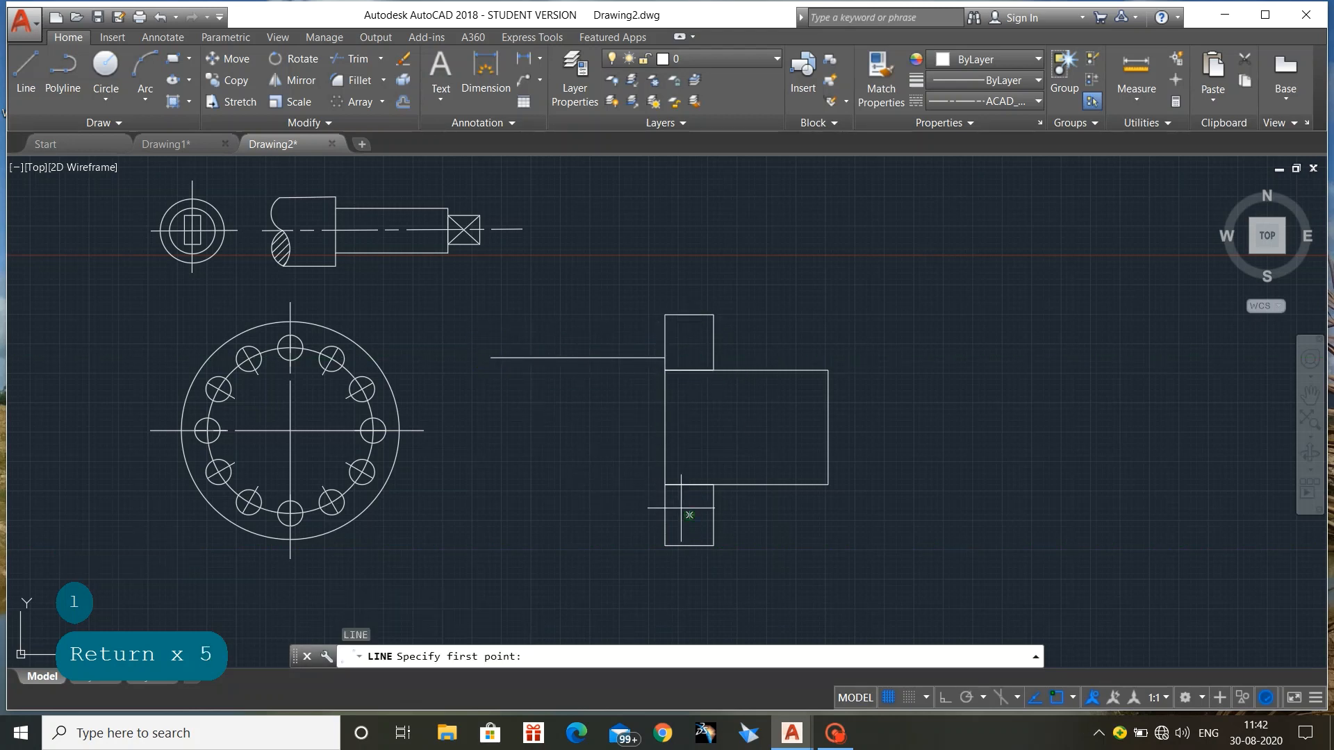
{"action": "left_click", "coordinate": [664, 499]}
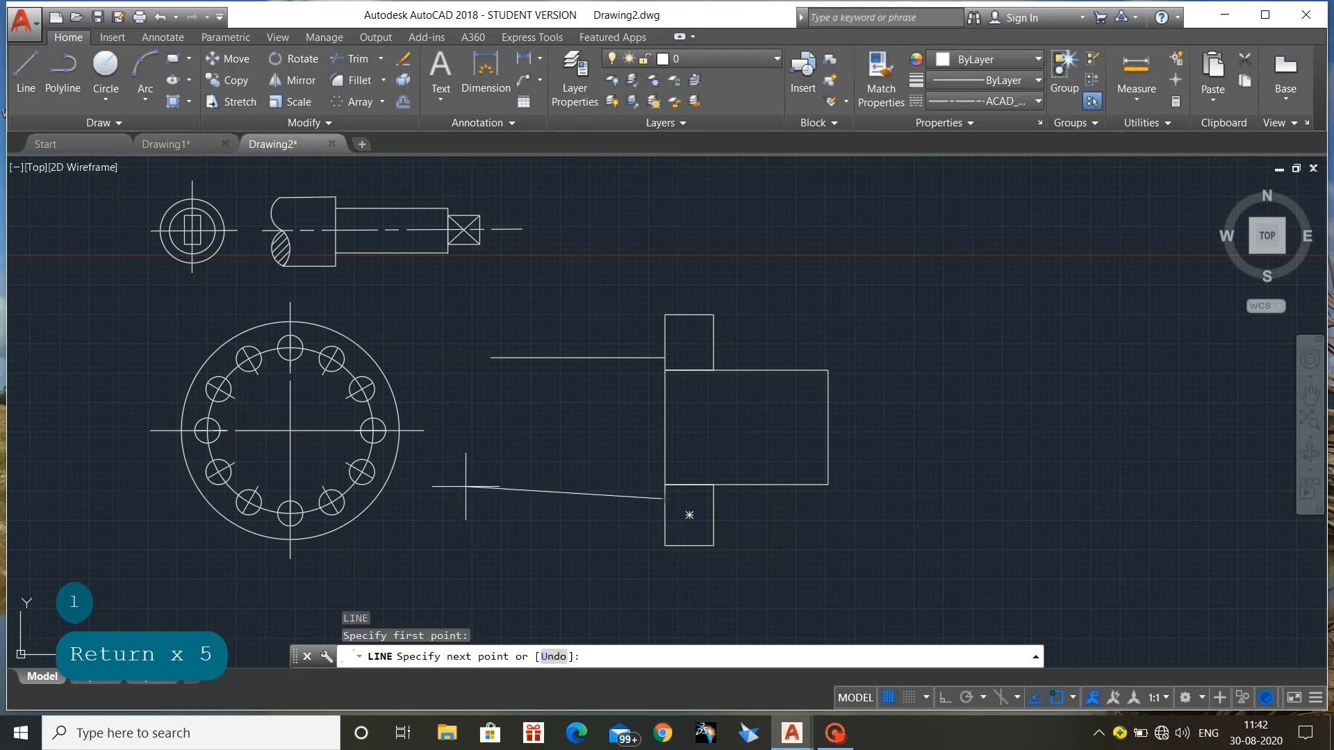
{"action": "left_click", "coordinate": [494, 499]}
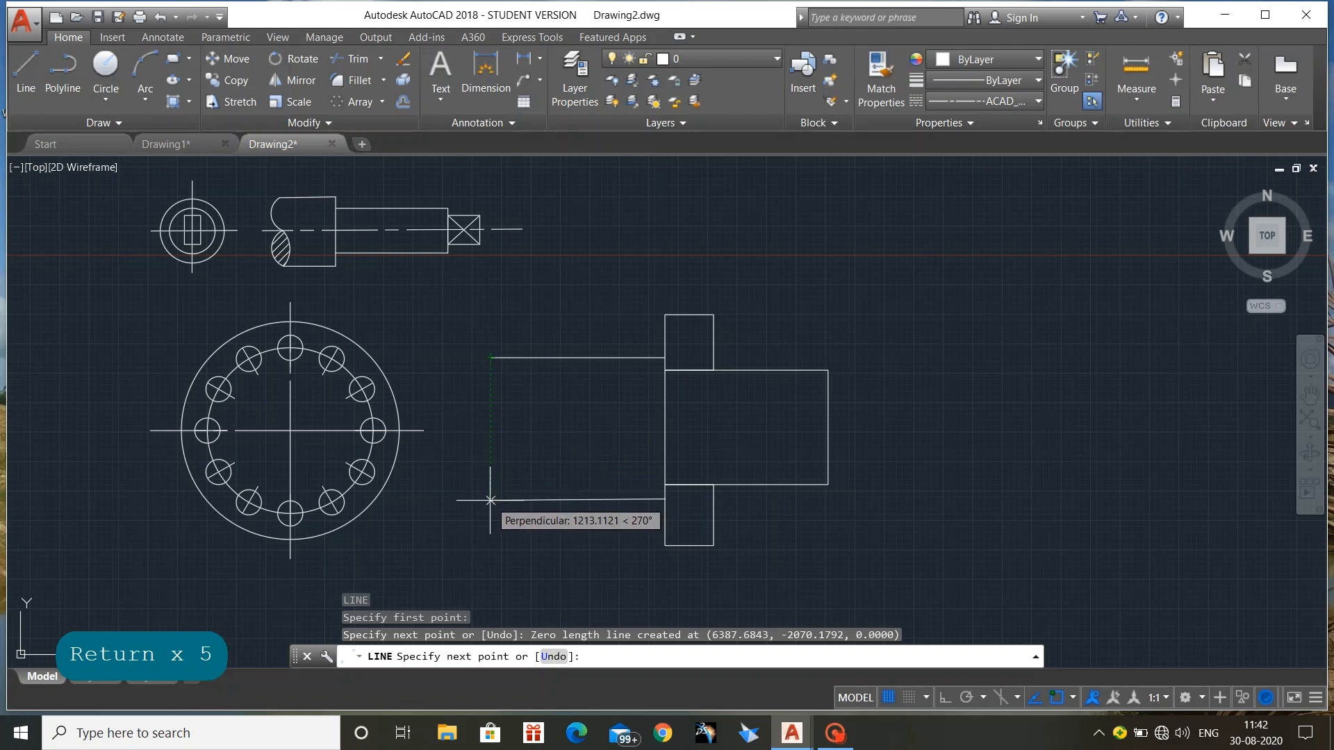
{"action": "left_click", "coordinate": [491, 499]}
{"action": "key", "text": "Escape"}
Draw a horizontal centre line through the midpoint of the shaft rectangle's left edge, extending beyond both ends of the shaft
{"action": "middle_click_drag", "start_coordinate": [518, 468], "coordinate": [593, 484]}
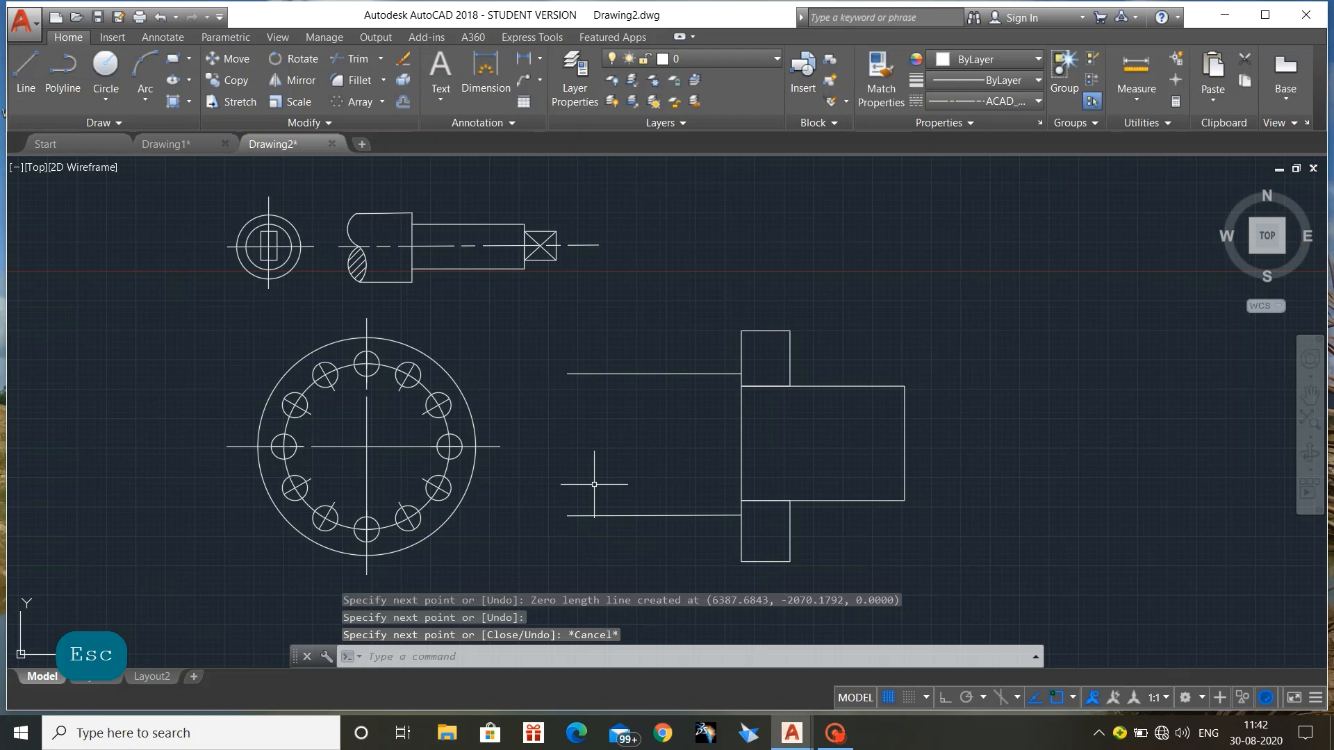
{"action": "type", "text": "l"}
{"action": "key", "text": "Return"}
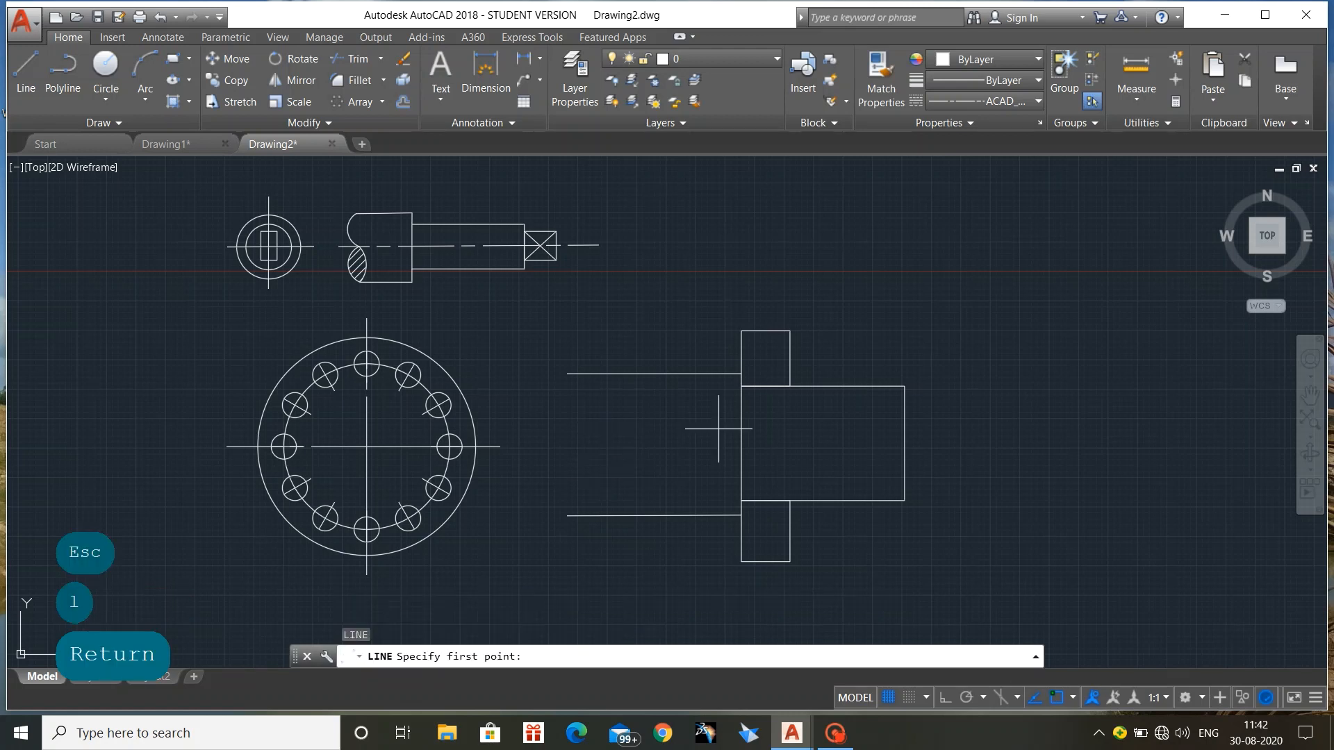
{"action": "left_click", "coordinate": [532, 443]}
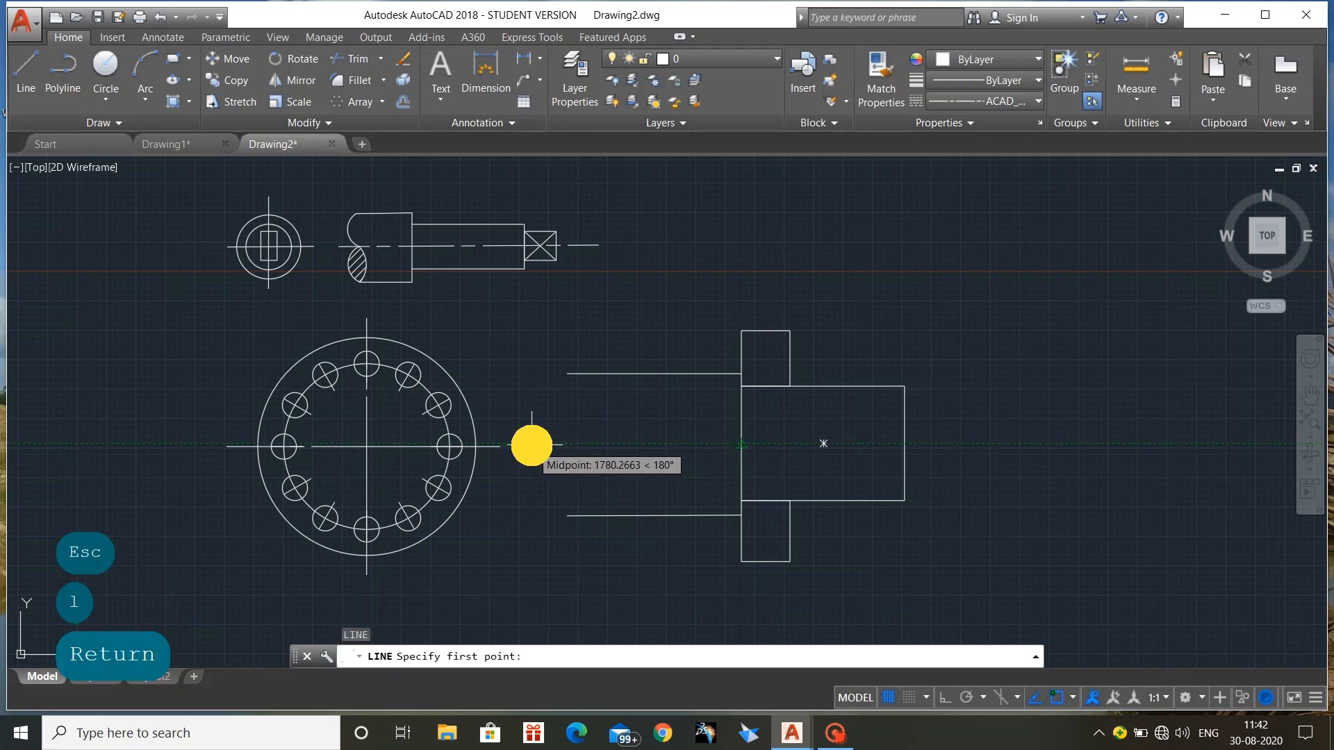
{"action": "left_click", "coordinate": [1039, 443]}
{"action": "key", "text": "Escape"}
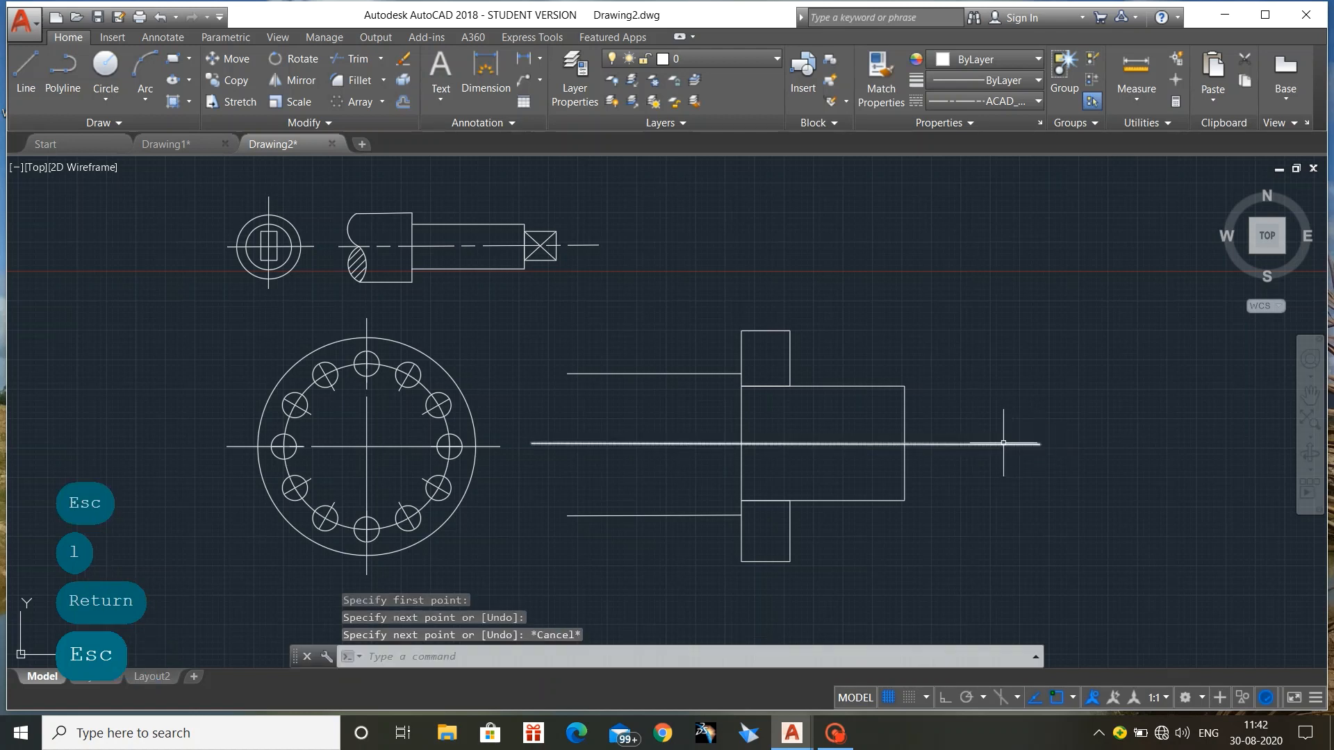
Assign the ACAD_ISO08W100 linetype to the shaft's centre line
{"action": "left_click", "coordinate": [1011, 444]}
{"action": "left_click", "coordinate": [982, 101]}
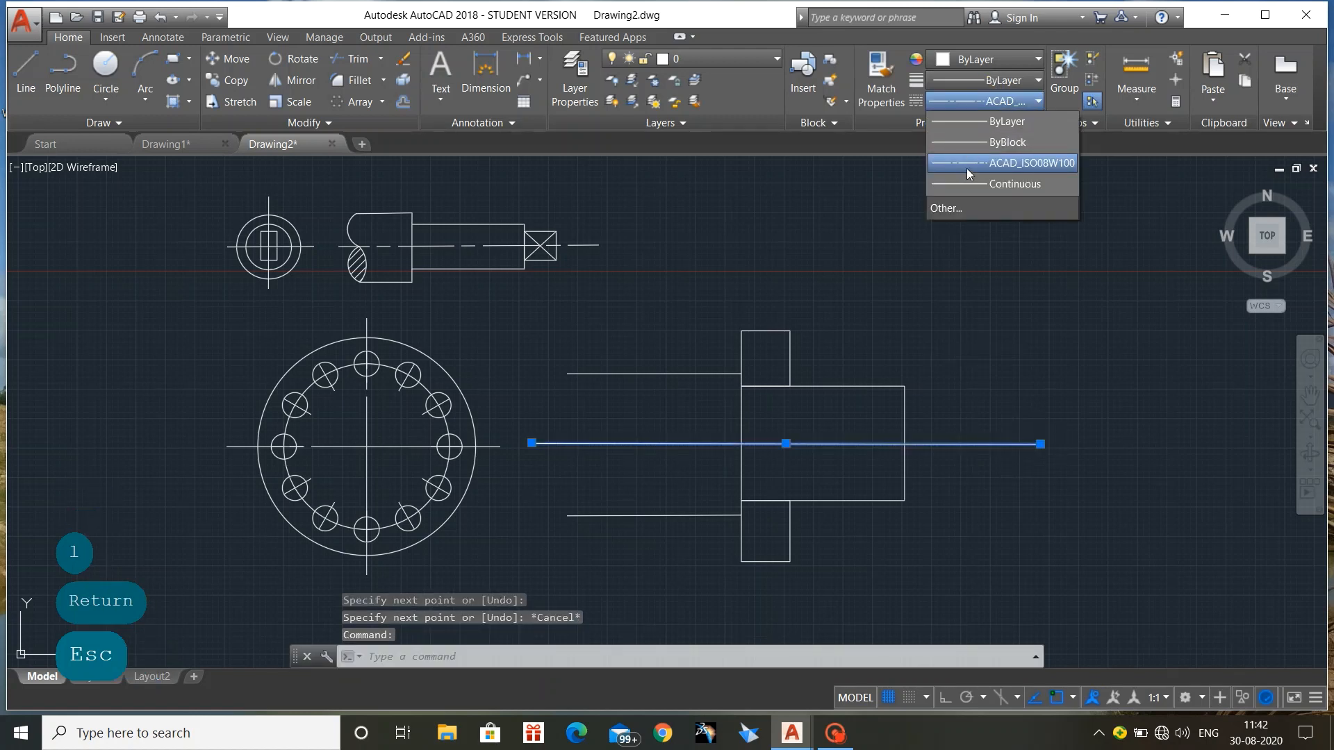
{"action": "left_click", "coordinate": [968, 164]}
{"action": "left_click", "coordinate": [968, 328]}
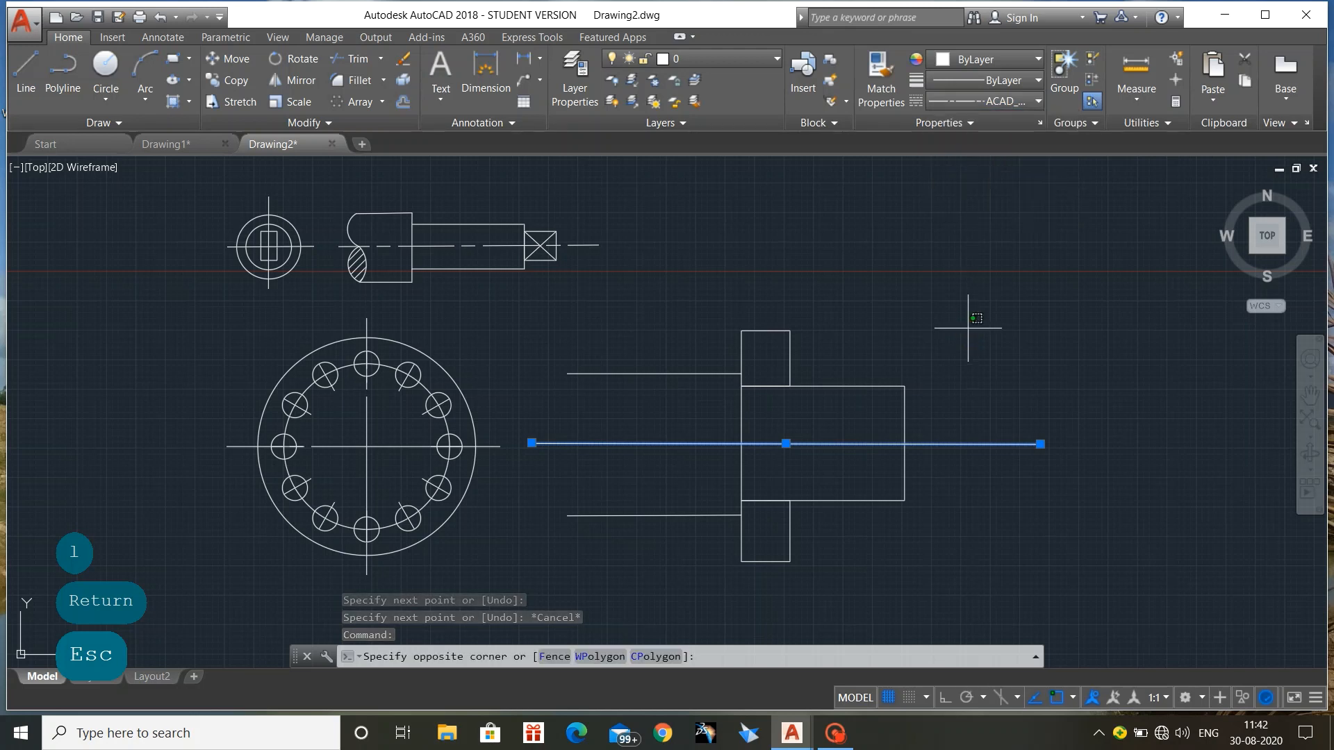
{"action": "key", "text": "Escape"}
{"action": "key", "text": "Escape"}
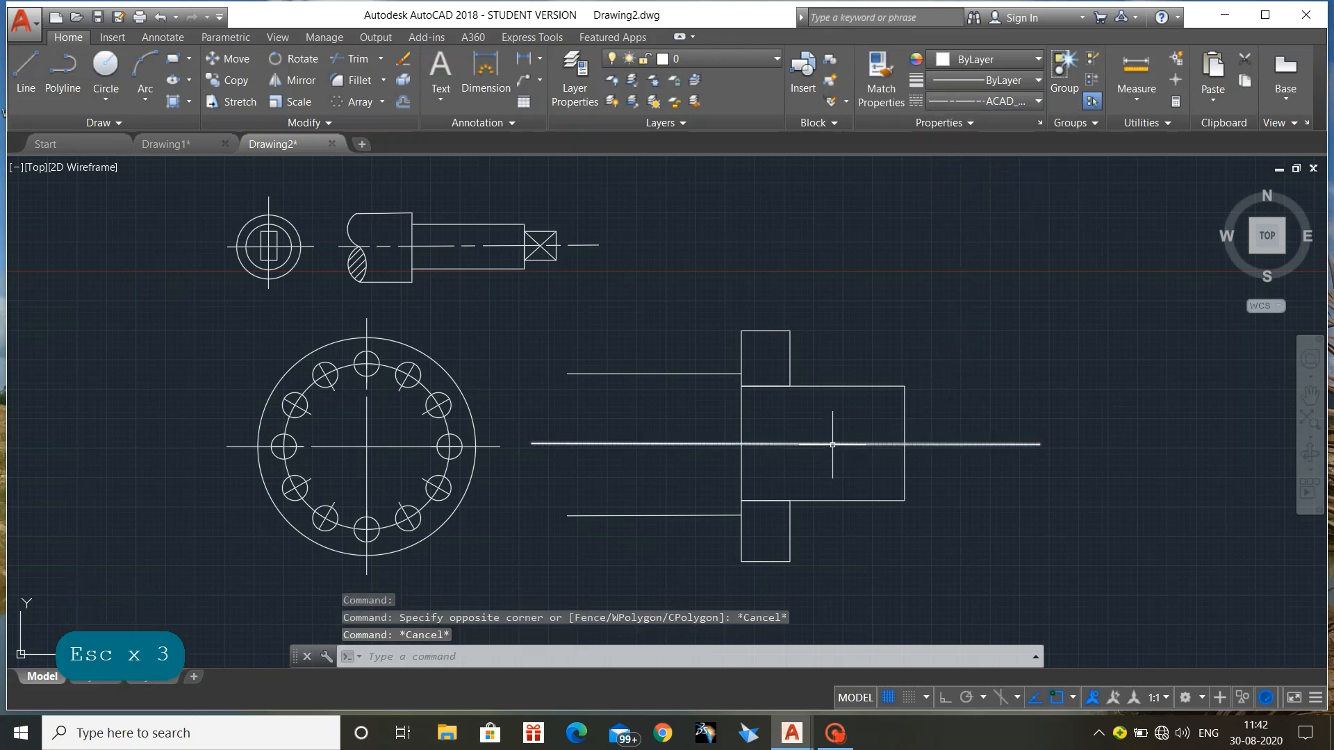
Set the linetype scale of the shaft's centre line to 20 in its properties
{"action": "left_click", "coordinate": [832, 444]}
{"action": "right_click", "coordinate": [832, 444]}
{"action": "left_click", "coordinate": [851, 421]}
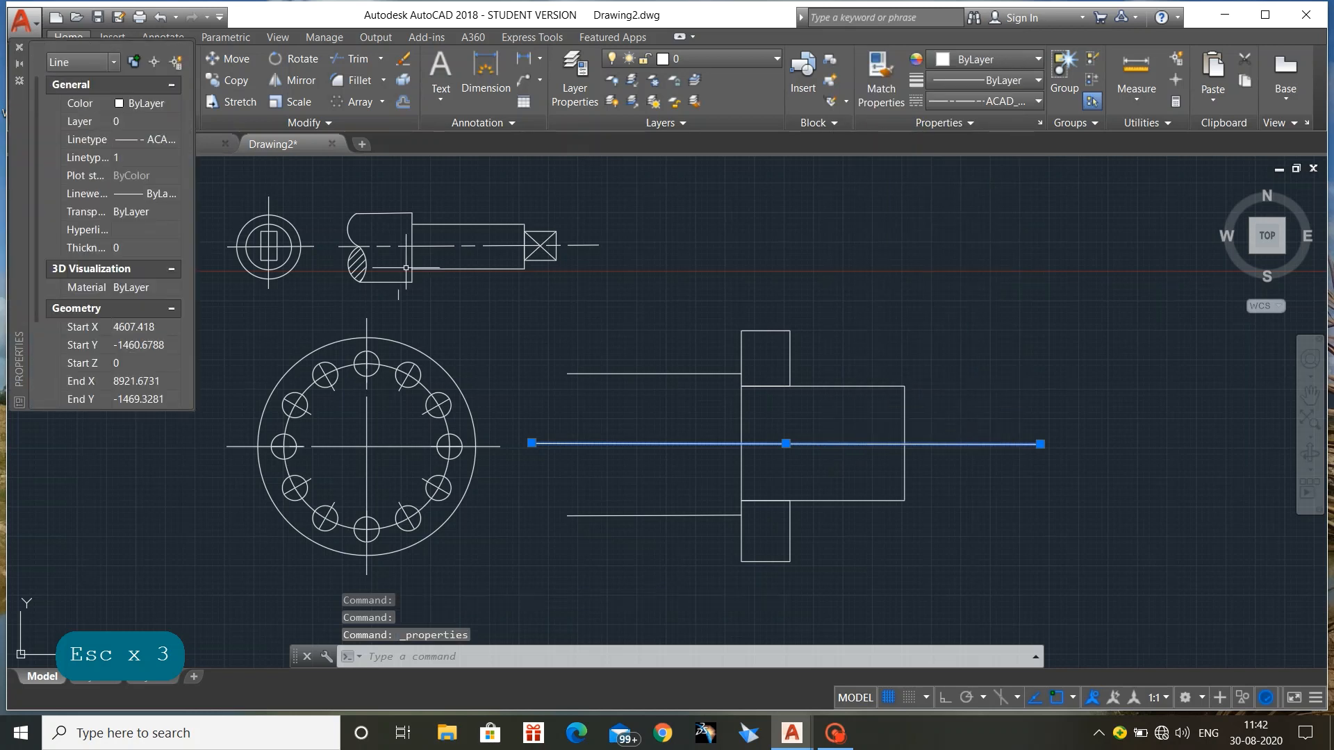
{"action": "left_click", "coordinate": [124, 158]}
{"action": "type", "text": "20"}
{"action": "key", "text": "Return"}
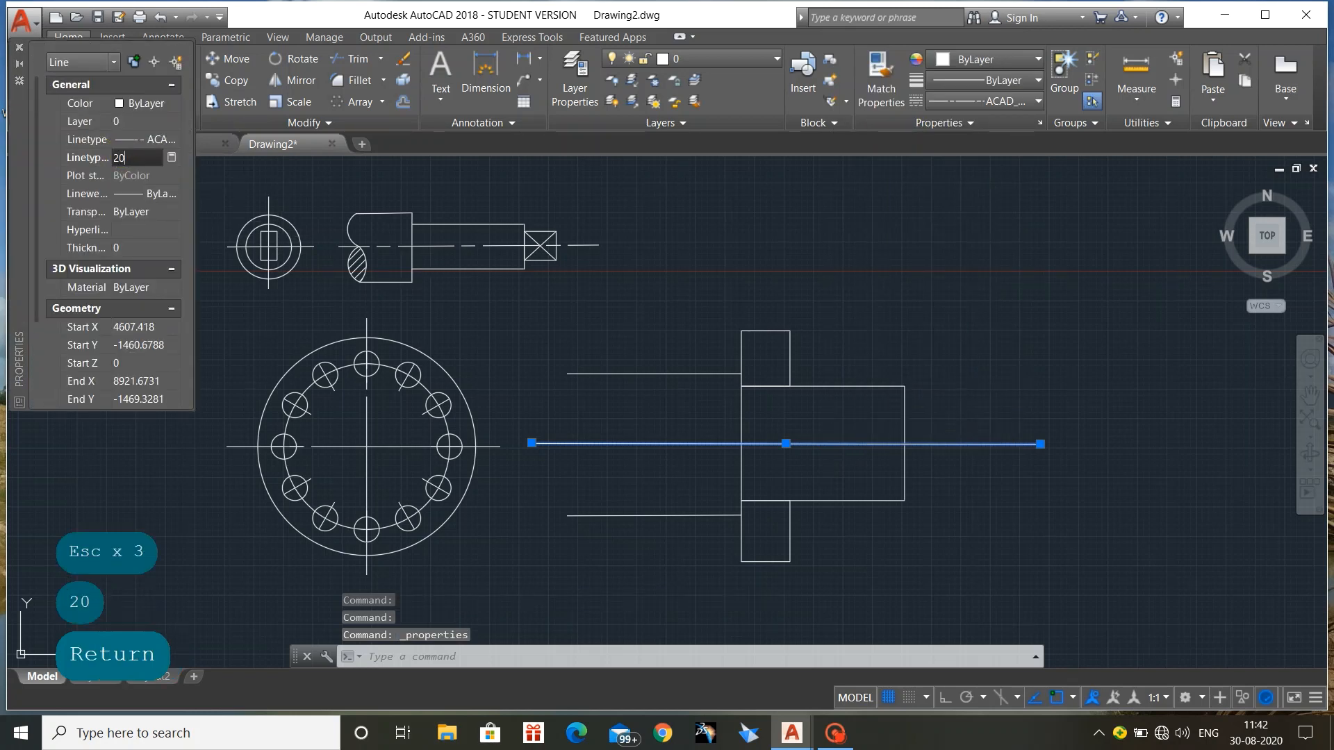
{"action": "left_click", "coordinate": [20, 47]}
{"action": "key", "text": "Escape"}
Change the shaft rectangle, both bearing rectangles and the two horizontal shaft lines to a solid linetype
{"action": "mouse_move", "coordinate": [969, 339]}
{"action": "middle_mouse_down"}
{"action": "mouse_move", "coordinate": [1028, 343]}
{"action": "mouse_move", "coordinate": [819, 289]}
{"action": "mouse_move", "coordinate": [836, 297]}
{"action": "middle_mouse_up"}
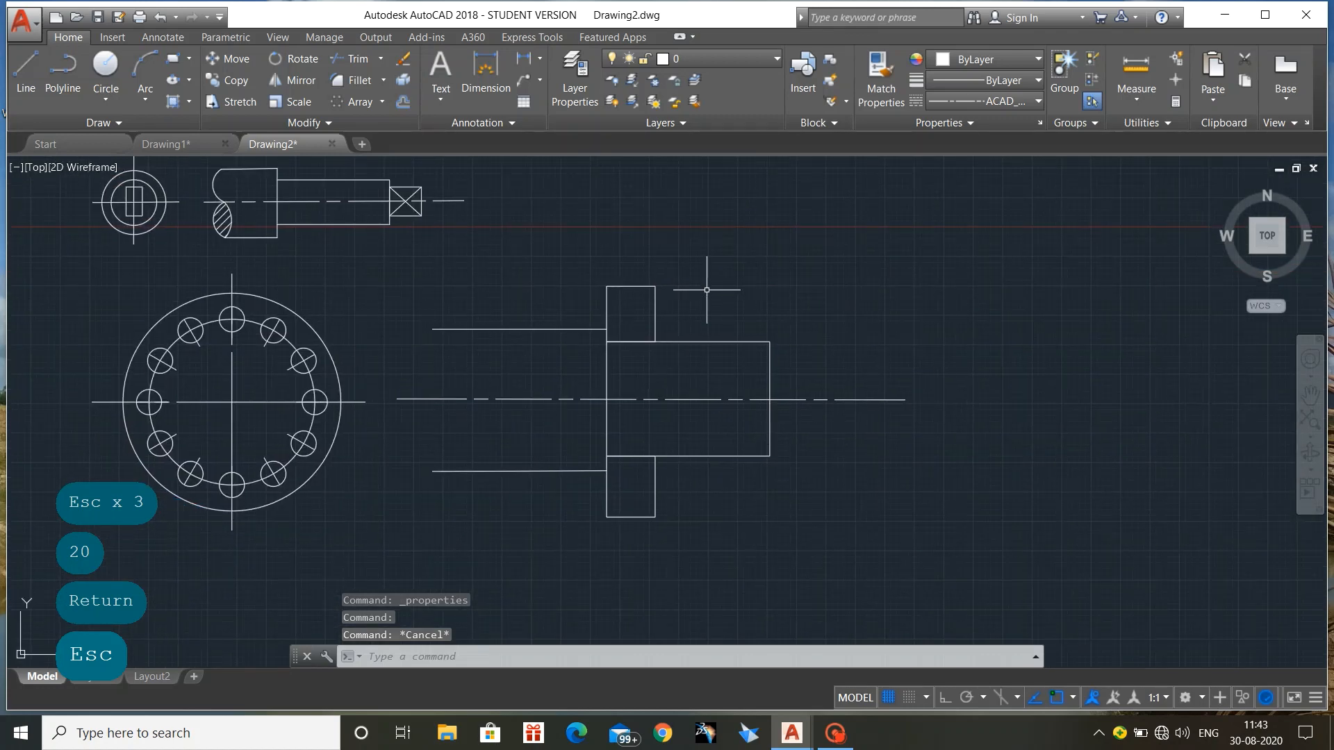
{"action": "scroll", "coordinate": [695, 289], "scroll_direction": "up", "scroll_amount": 4}
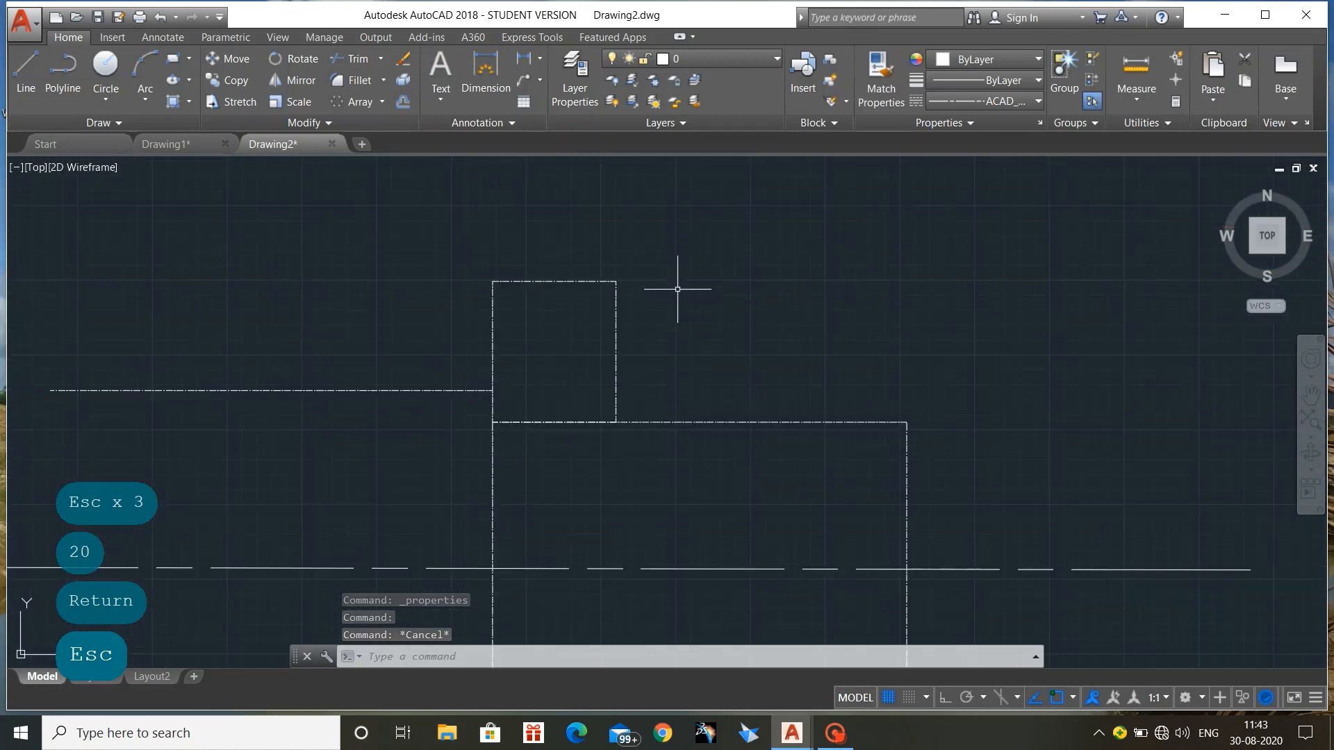
{"action": "left_click", "coordinate": [615, 329]}
{"action": "left_click", "coordinate": [652, 420]}
{"action": "left_click", "coordinate": [442, 391]}
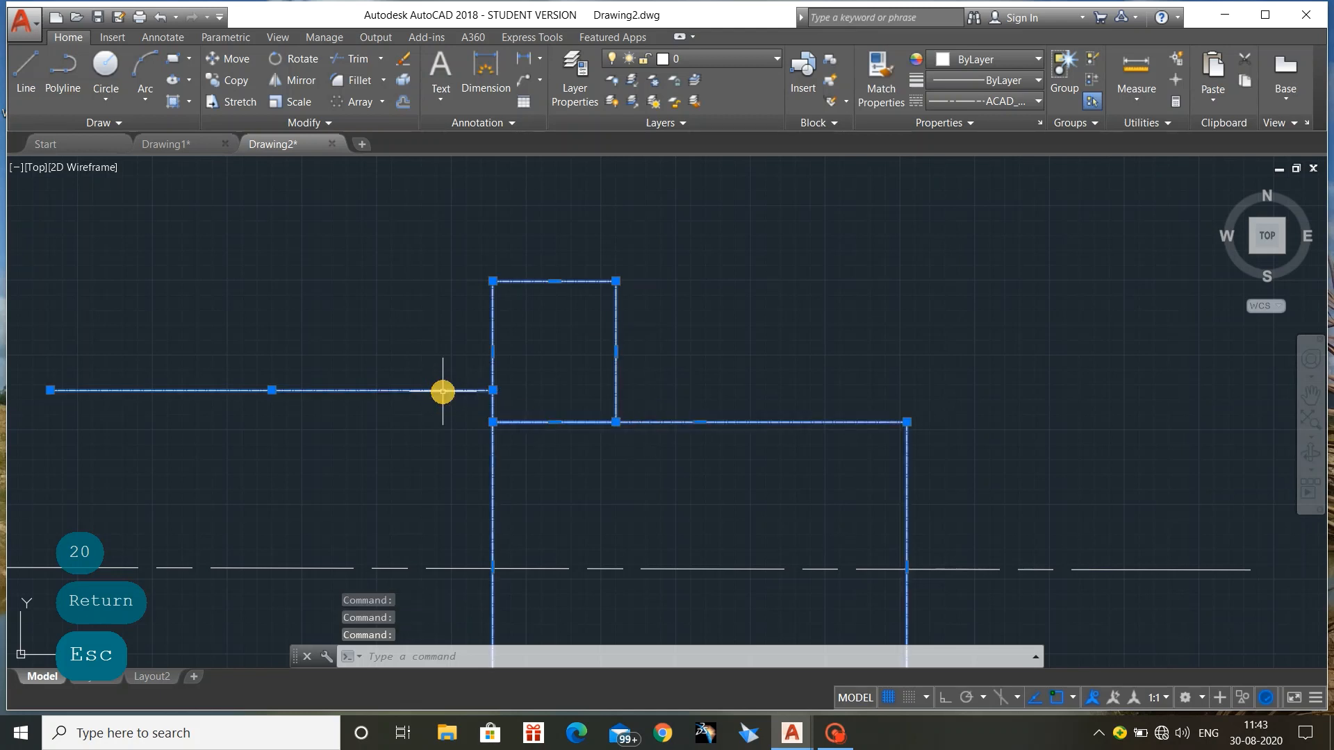
{"action": "scroll", "coordinate": [772, 475], "scroll_direction": "down", "scroll_amount": 3}
{"action": "left_click", "coordinate": [628, 586]}
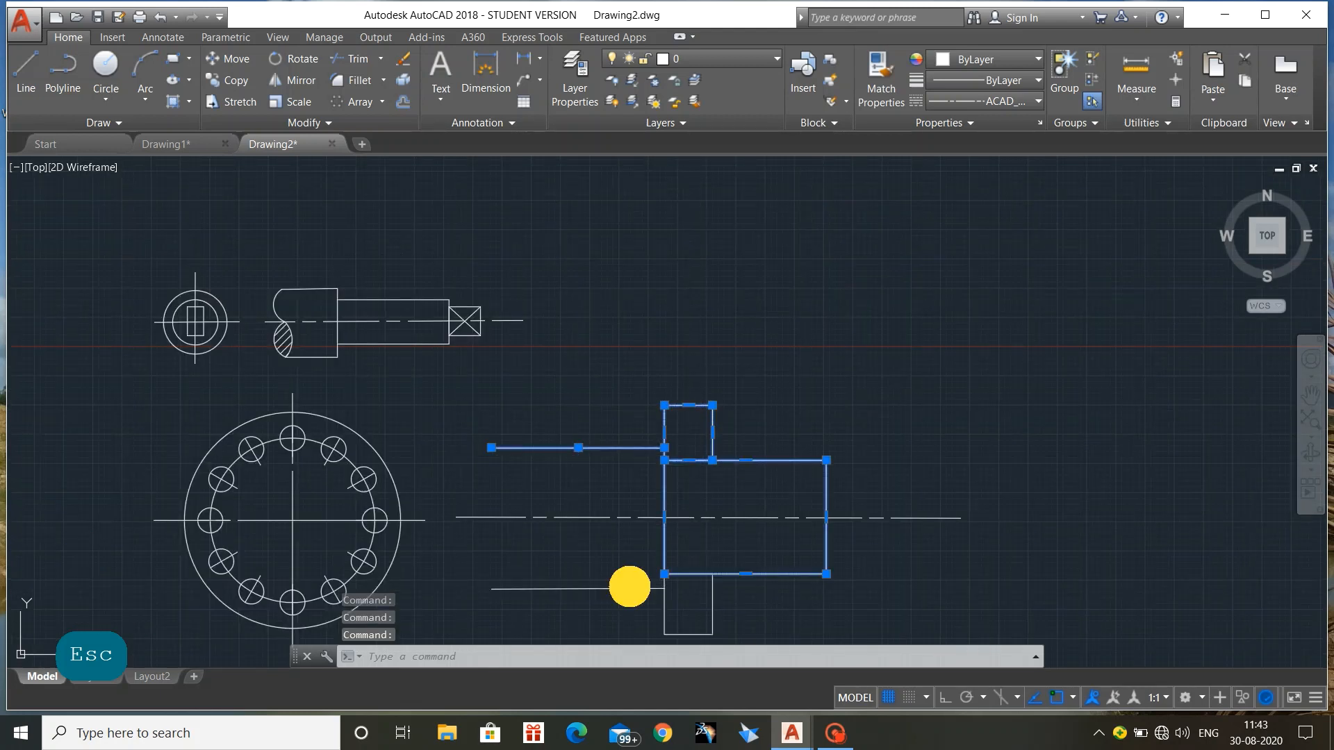
{"action": "left_click", "coordinate": [708, 598]}
{"action": "left_click", "coordinate": [633, 587]}
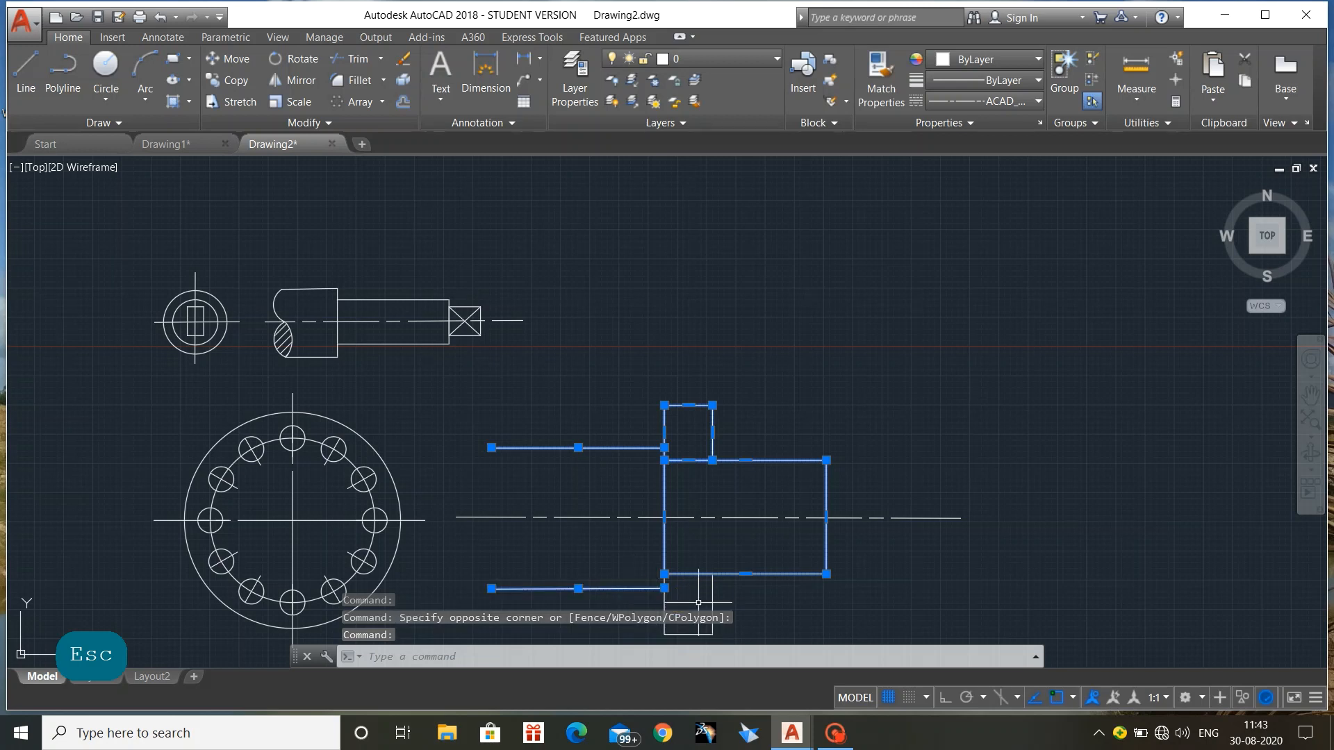
{"action": "left_click", "coordinate": [746, 570]}
{"action": "left_click", "coordinate": [664, 637]}
{"action": "left_click", "coordinate": [1012, 99]}
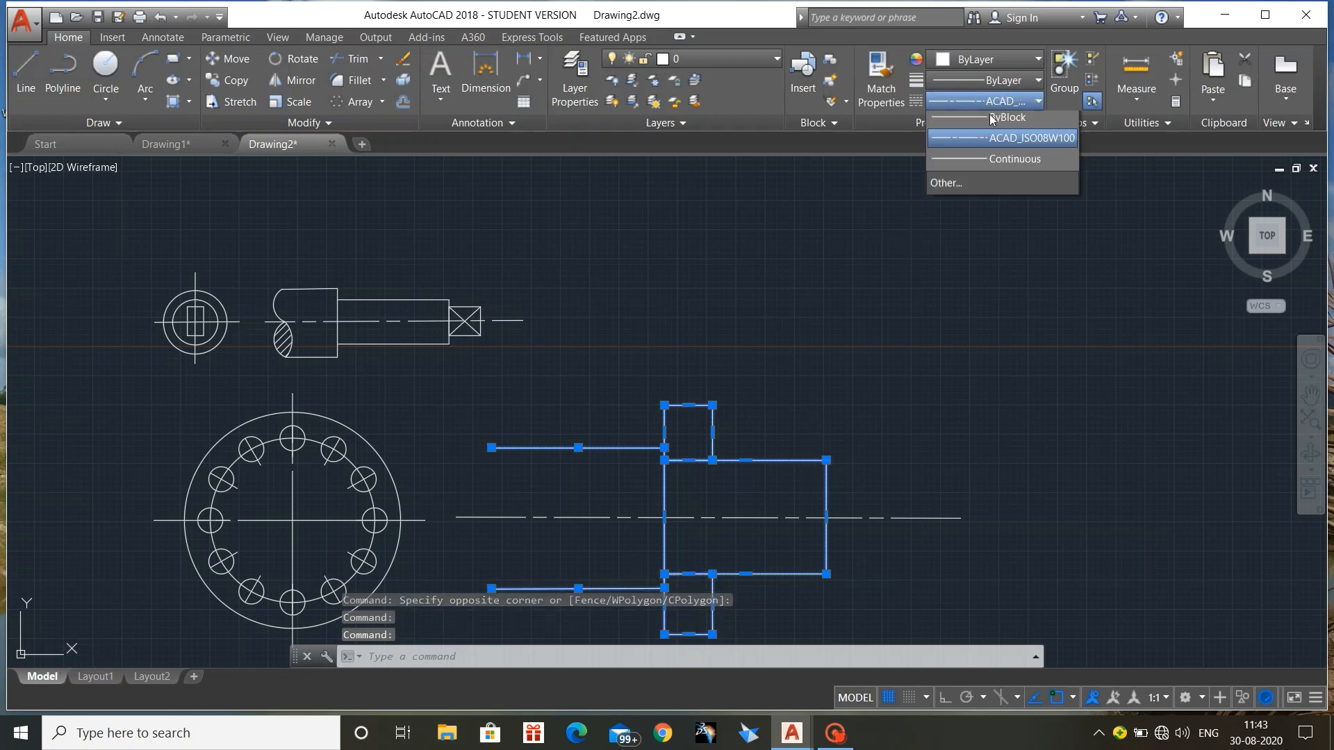
{"action": "key", "text": "Escape"}
{"action": "key", "text": "Escape"}
{"action": "key", "text": "Escape"}
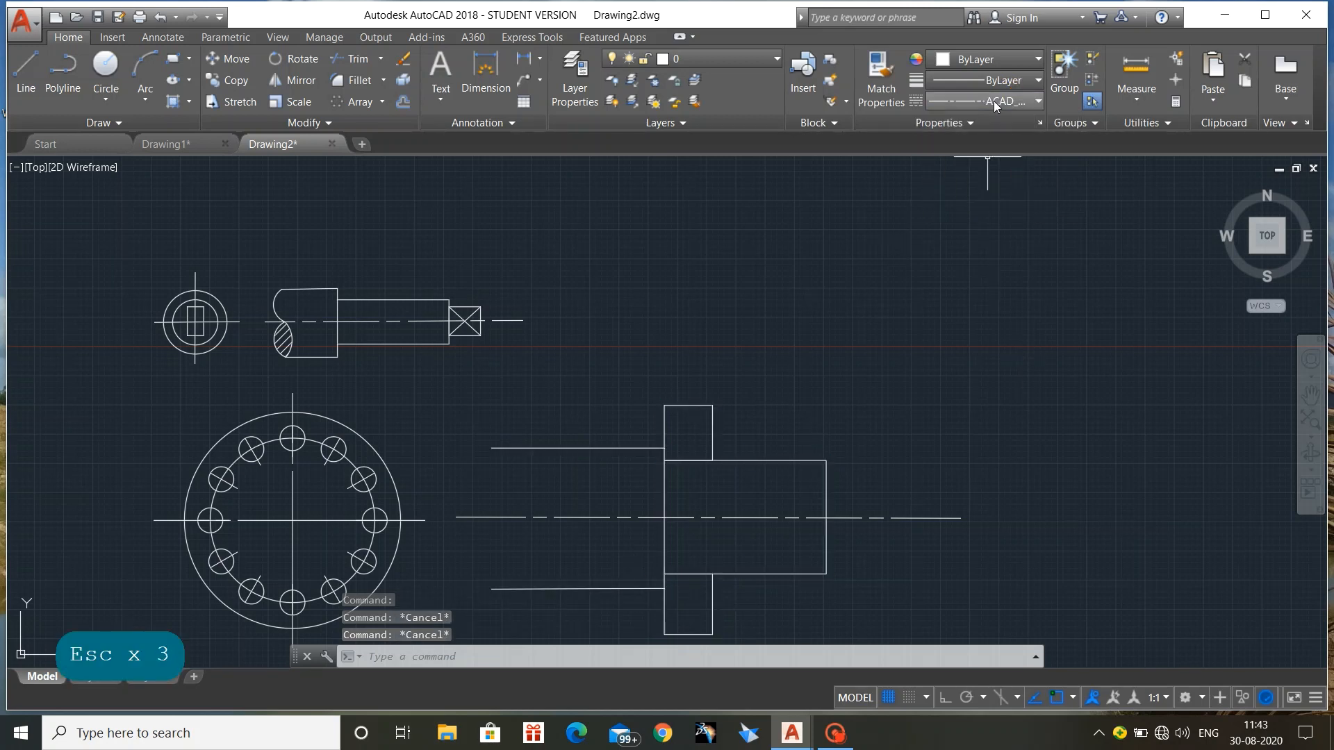
Set the current linetype for new objects to ByLayer
{"action": "left_click", "coordinate": [993, 102]}
{"action": "left_click", "coordinate": [977, 122]}
{"action": "scroll", "coordinate": [750, 432], "scroll_direction": "up", "scroll_amount": 5}
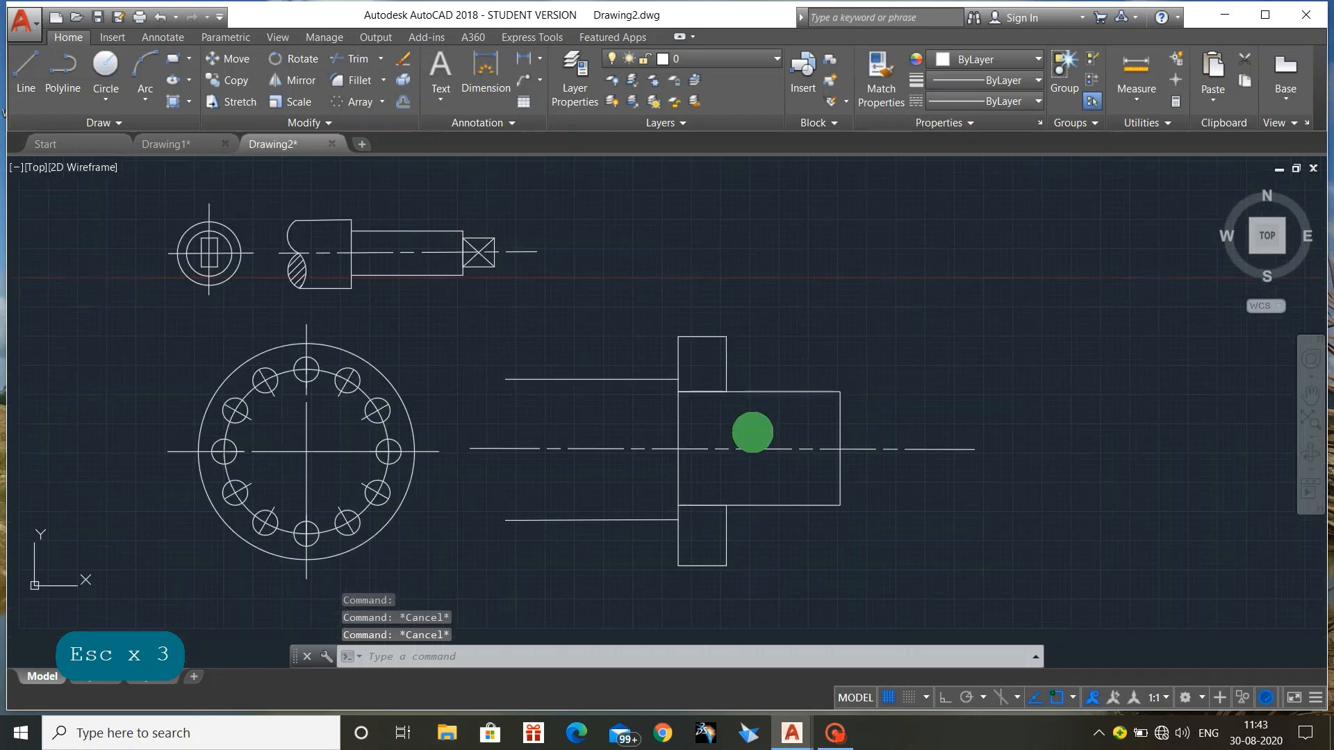
{"action": "mouse_move", "coordinate": [711, 381]}
{"action": "middle_mouse_down"}
{"action": "mouse_move", "coordinate": [626, 254]}
{"action": "mouse_move", "coordinate": [681, 328]}
{"action": "middle_mouse_up"}
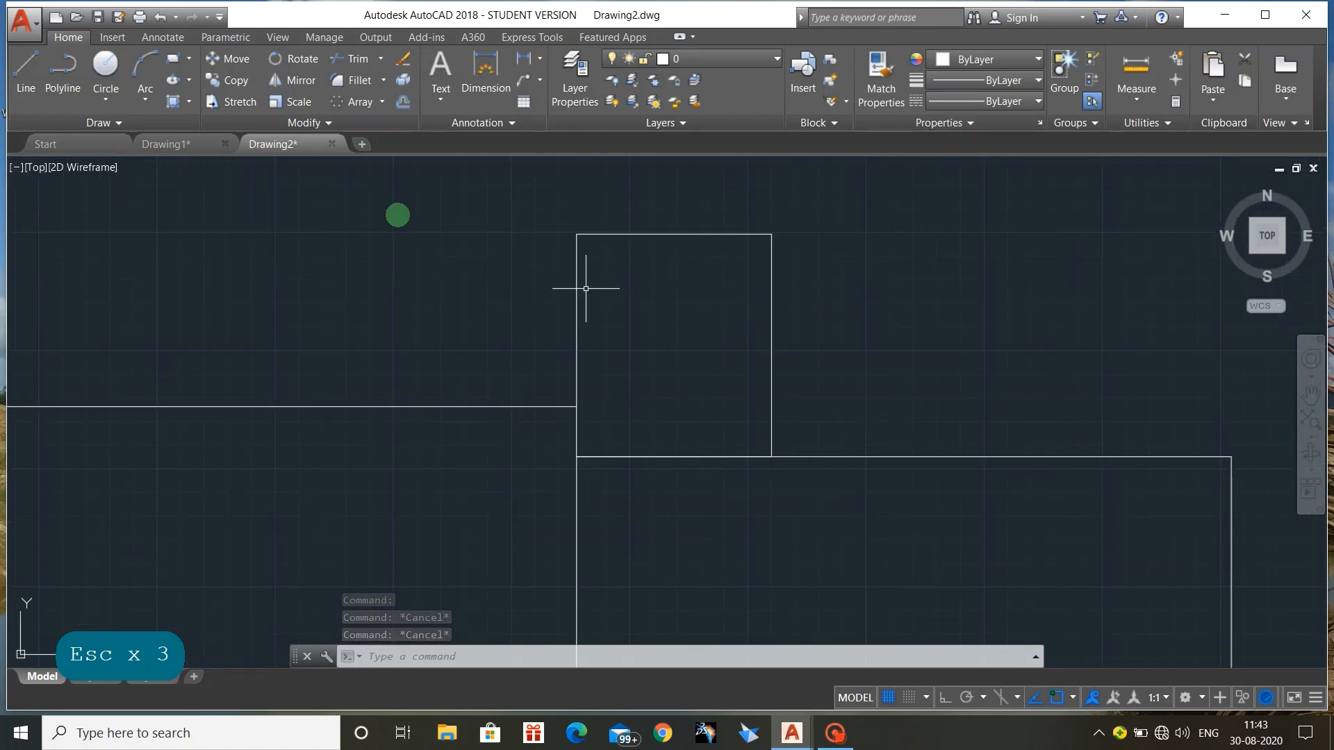
Switch to Drawing1 and examine the hatched bearing blocks on the first two shafts and the crossed-box bearing symbol on the third
{"action": "left_click", "coordinate": [182, 144]}
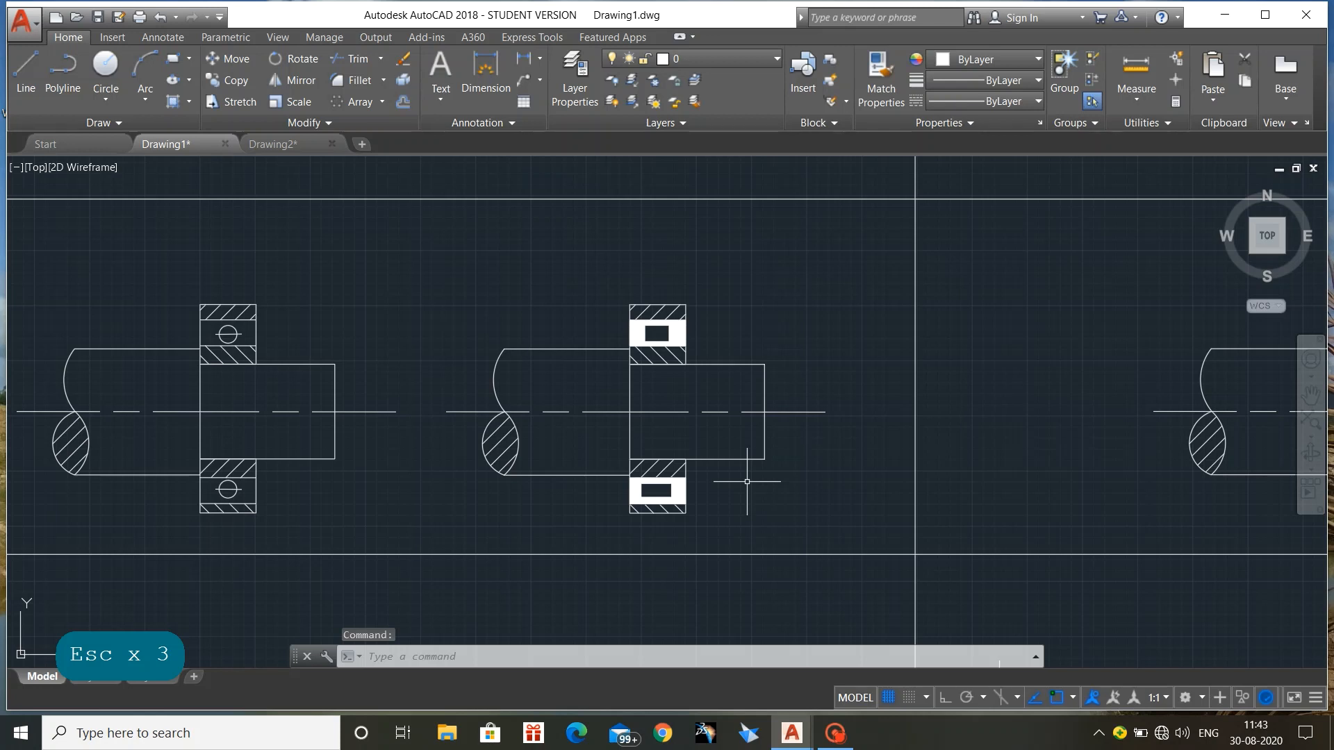
{"action": "left_click", "coordinate": [146, 273]}
{"action": "left_click", "coordinate": [304, 545]}
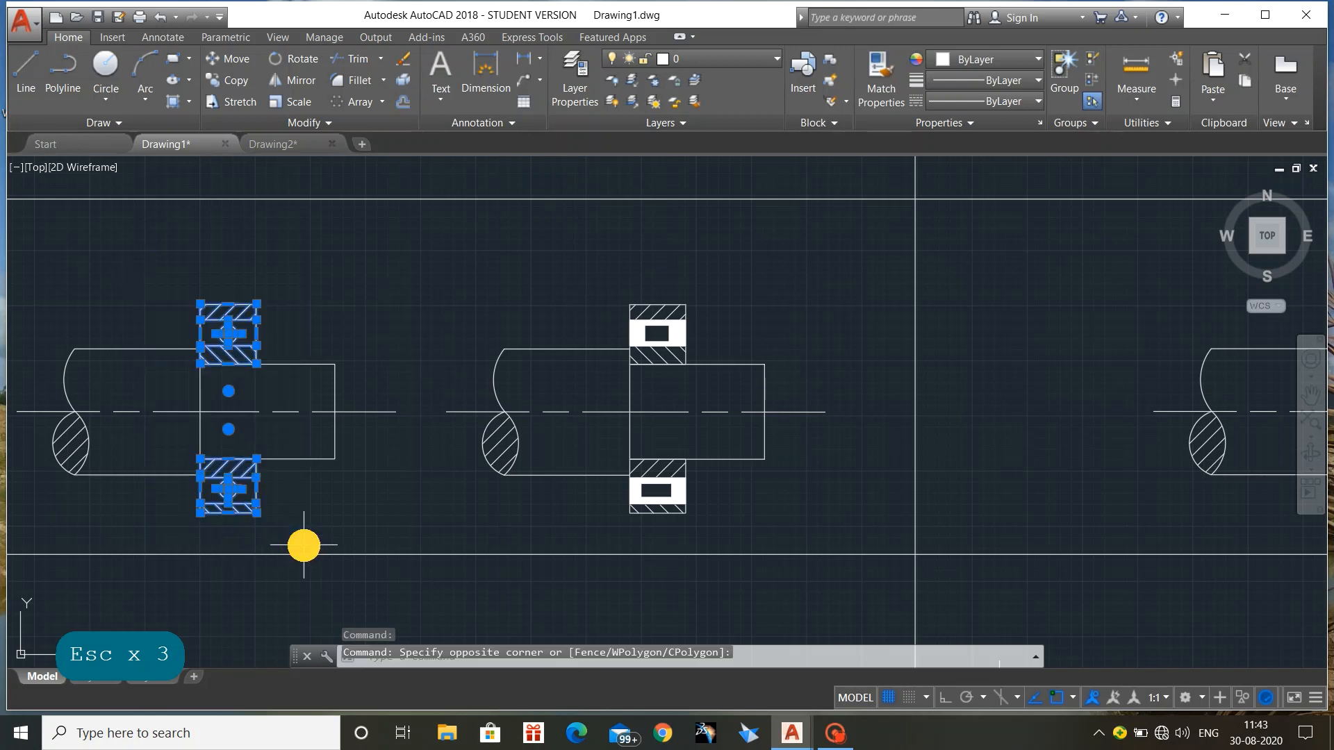
{"action": "key", "text": "Escape"}
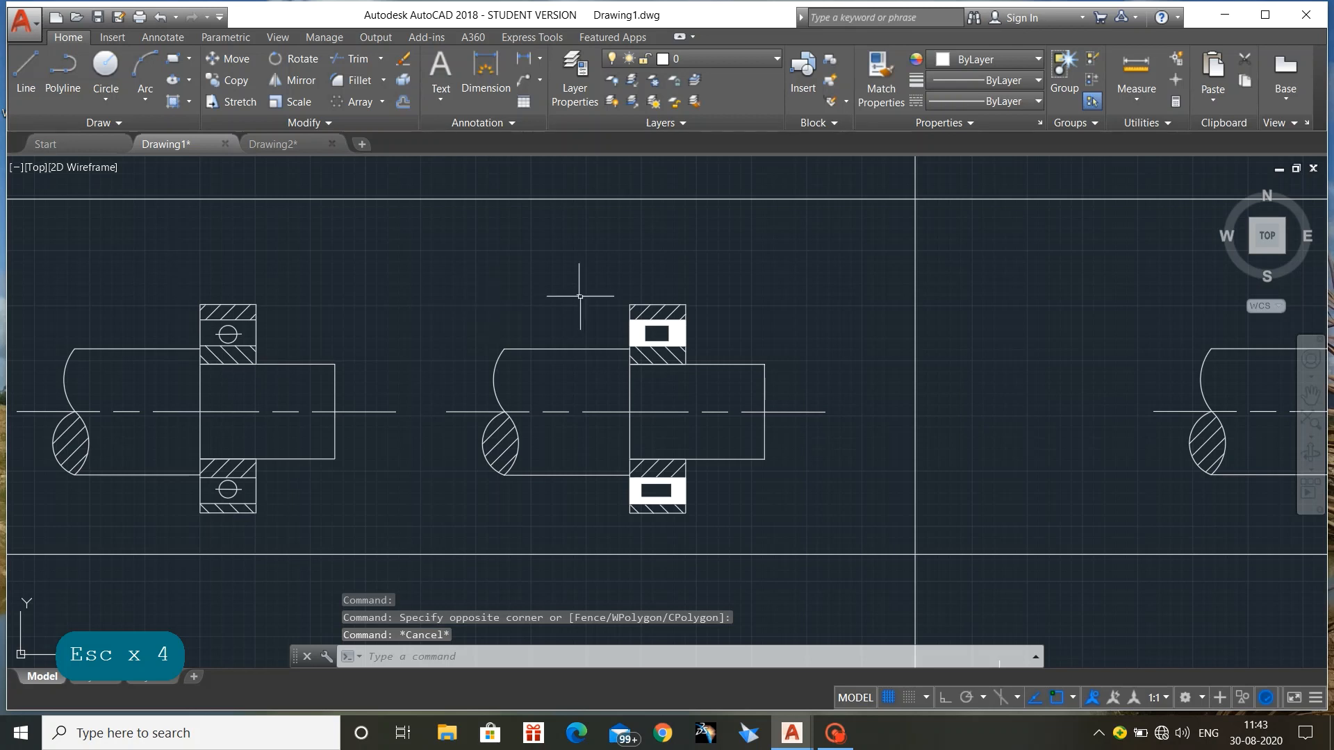
{"action": "left_click", "coordinate": [138, 286]}
{"action": "left_click", "coordinate": [321, 390]}
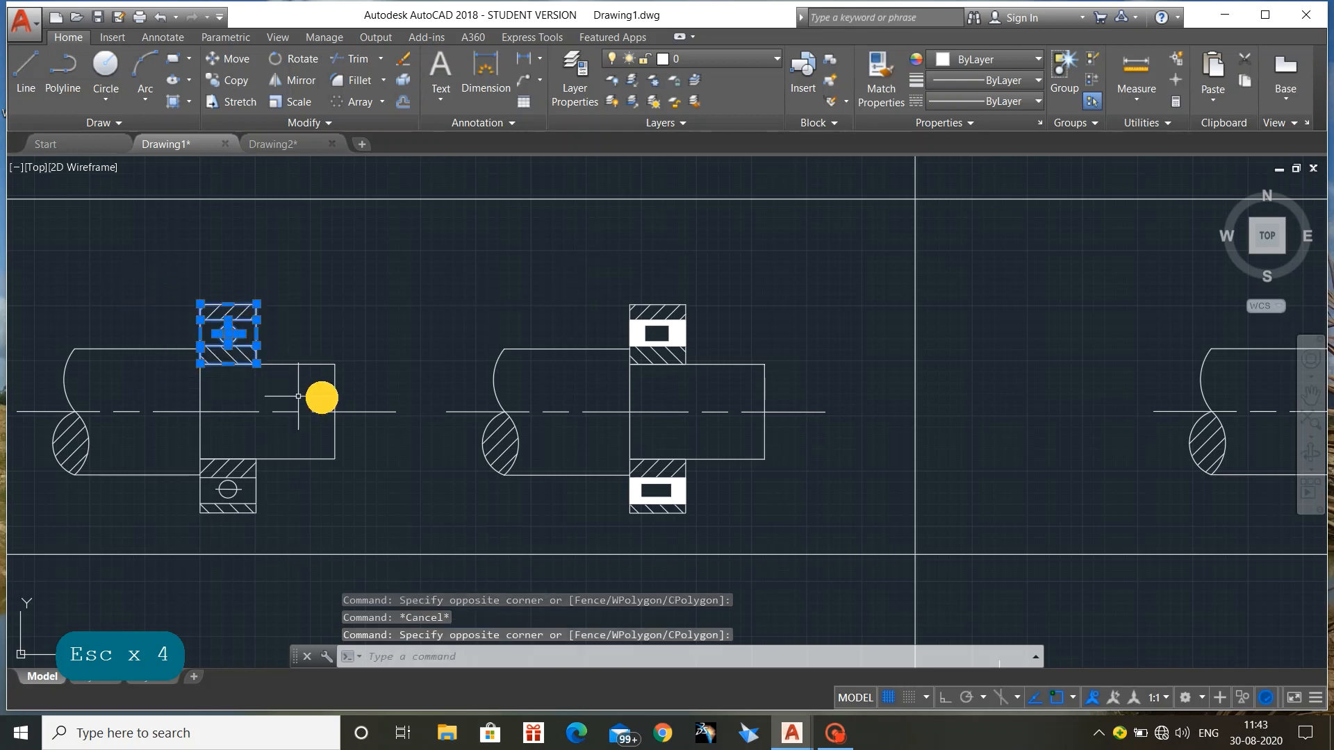
{"action": "key", "text": "Escape"}
{"action": "left_click", "coordinate": [545, 297]}
{"action": "left_click", "coordinate": [764, 403]}
{"action": "key", "text": "Escape"}
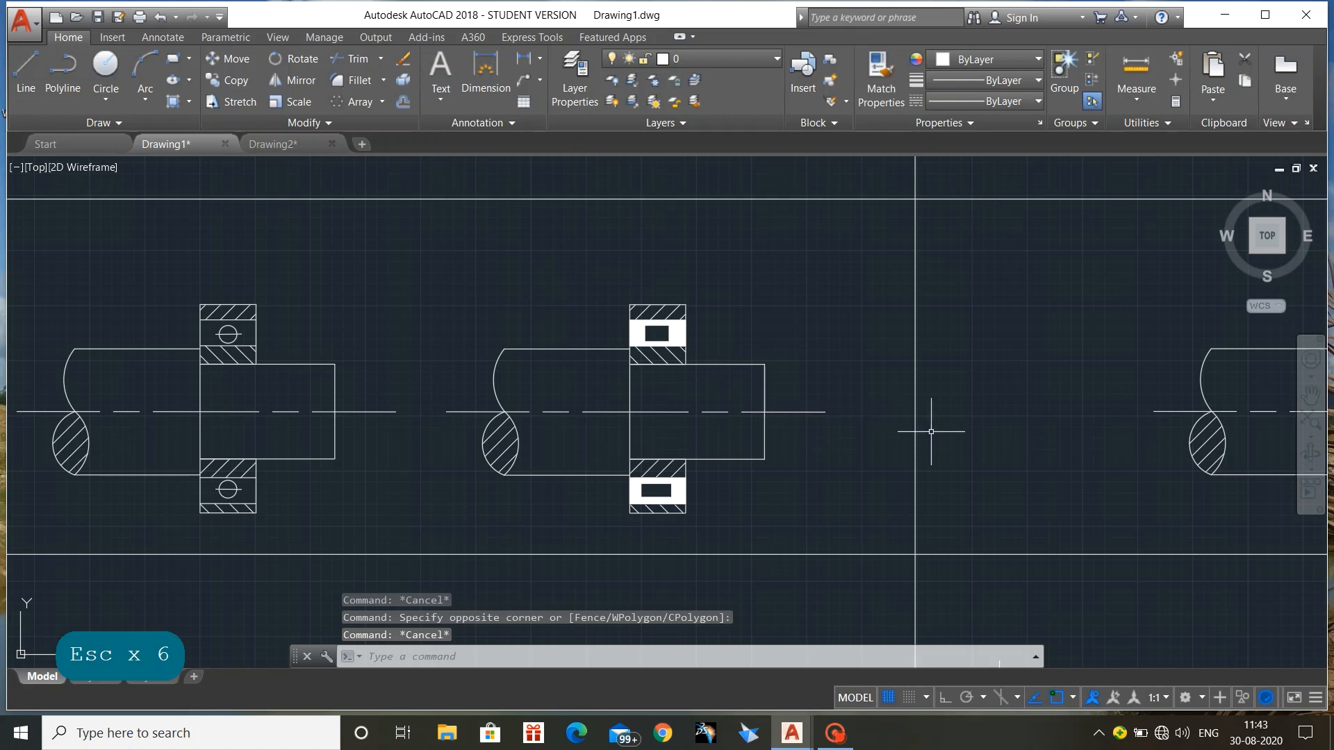
{"action": "middle_click_drag", "start_coordinate": [1083, 437], "coordinate": [640, 440]}
{"action": "left_click", "coordinate": [863, 279]}
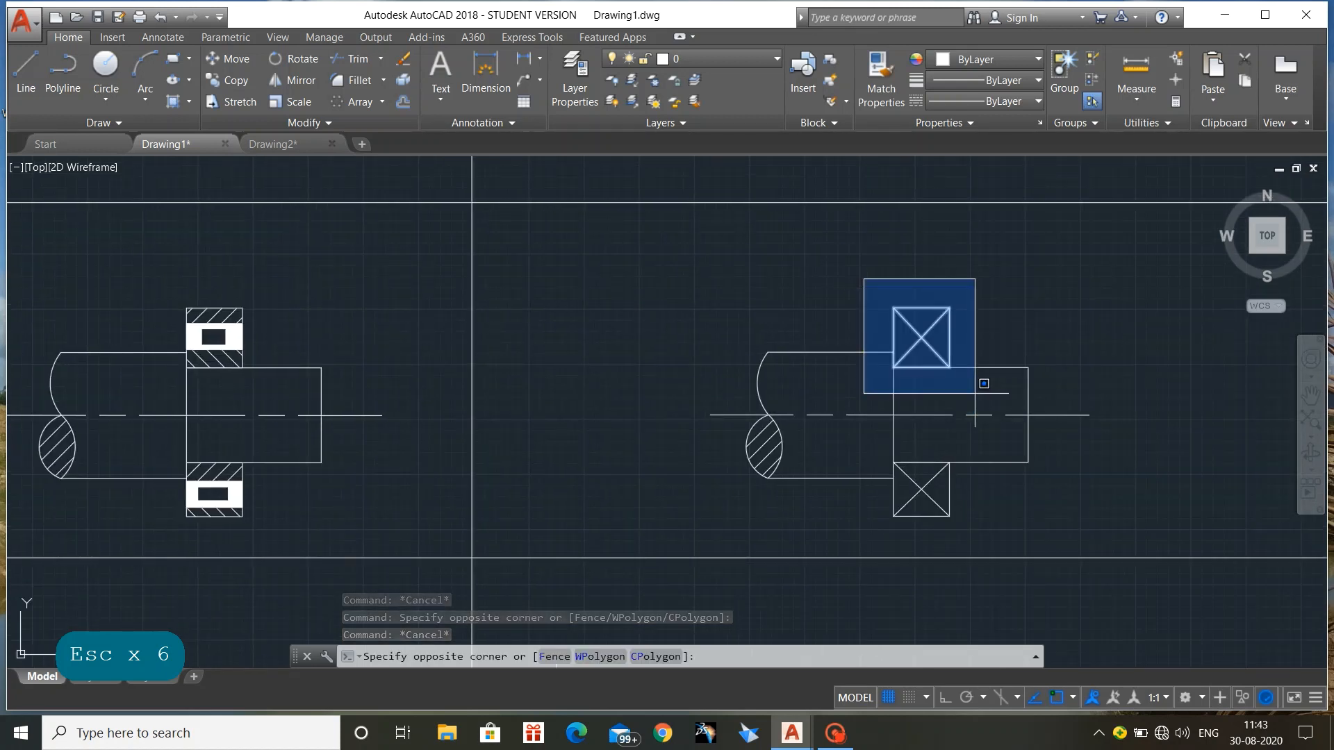
{"action": "left_click", "coordinate": [975, 393]}
{"action": "key", "text": "Escape"}
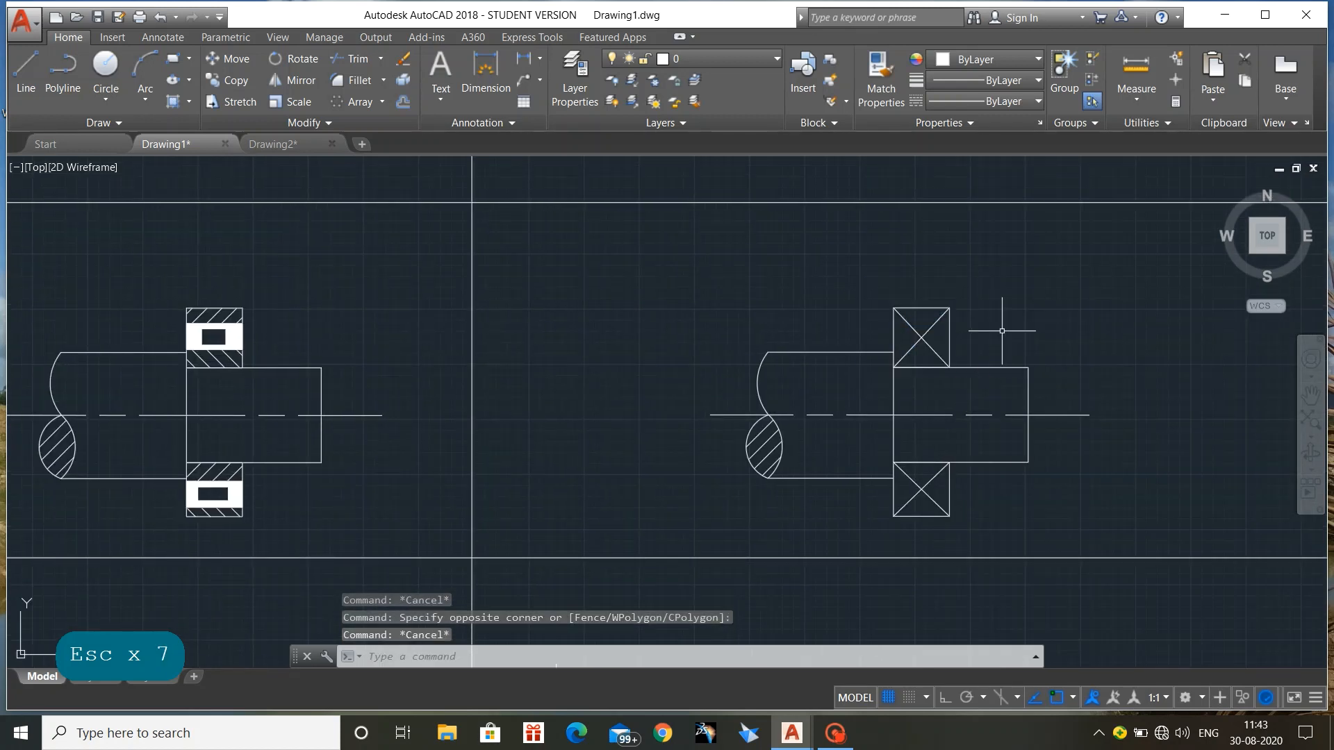
{"action": "middle_click_drag", "start_coordinate": [318, 316], "coordinate": [775, 312]}
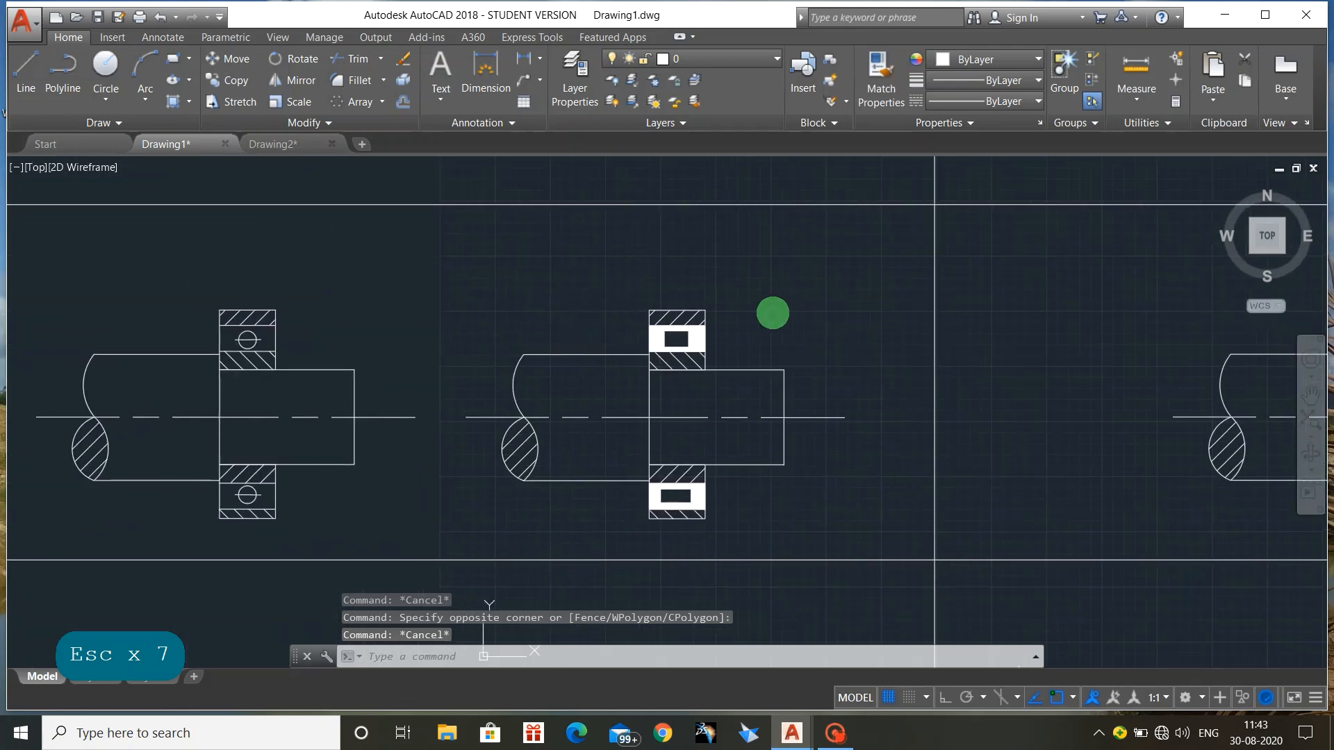
{"action": "left_click", "coordinate": [155, 272]}
{"action": "left_click", "coordinate": [359, 381]}
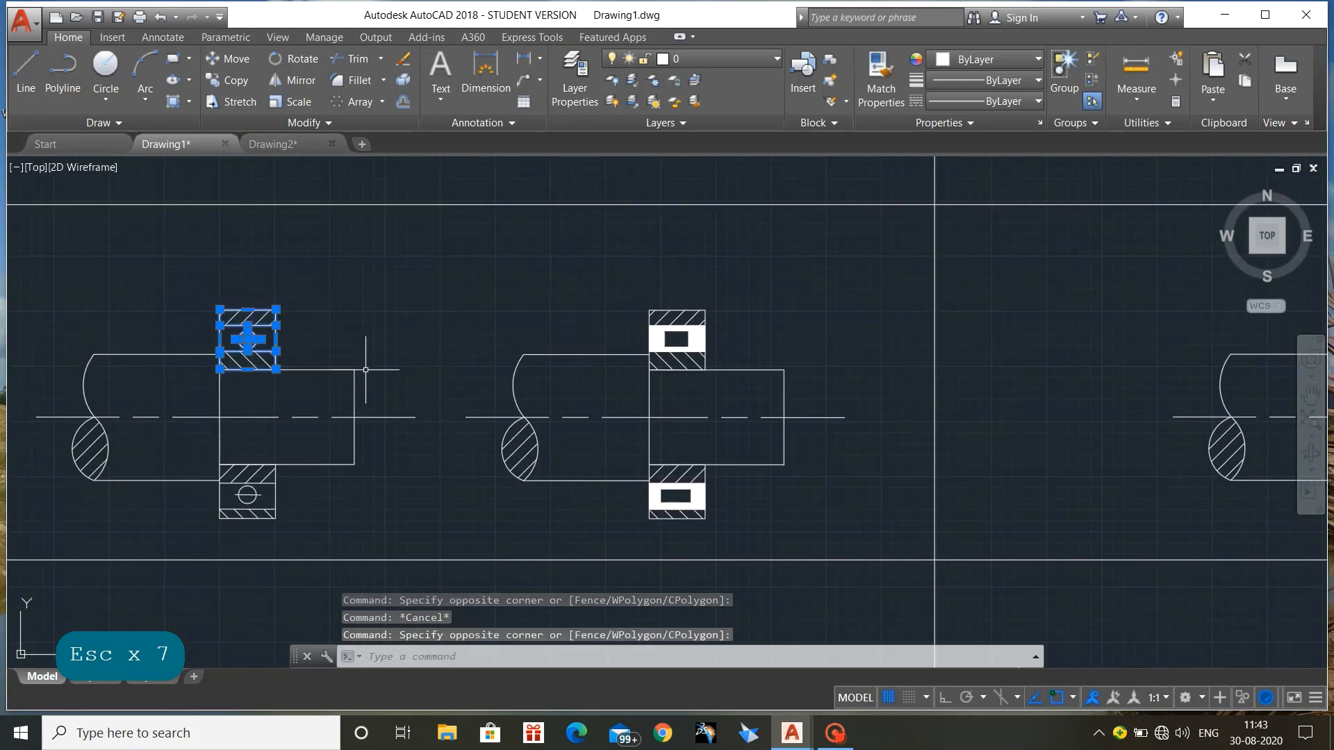
{"action": "key", "text": "Escape"}
Return to Drawing2 and draw a horizontal line across the upper bearing rectangle, about a quarter of its height below the top edge
{"action": "left_click", "coordinate": [286, 144]}
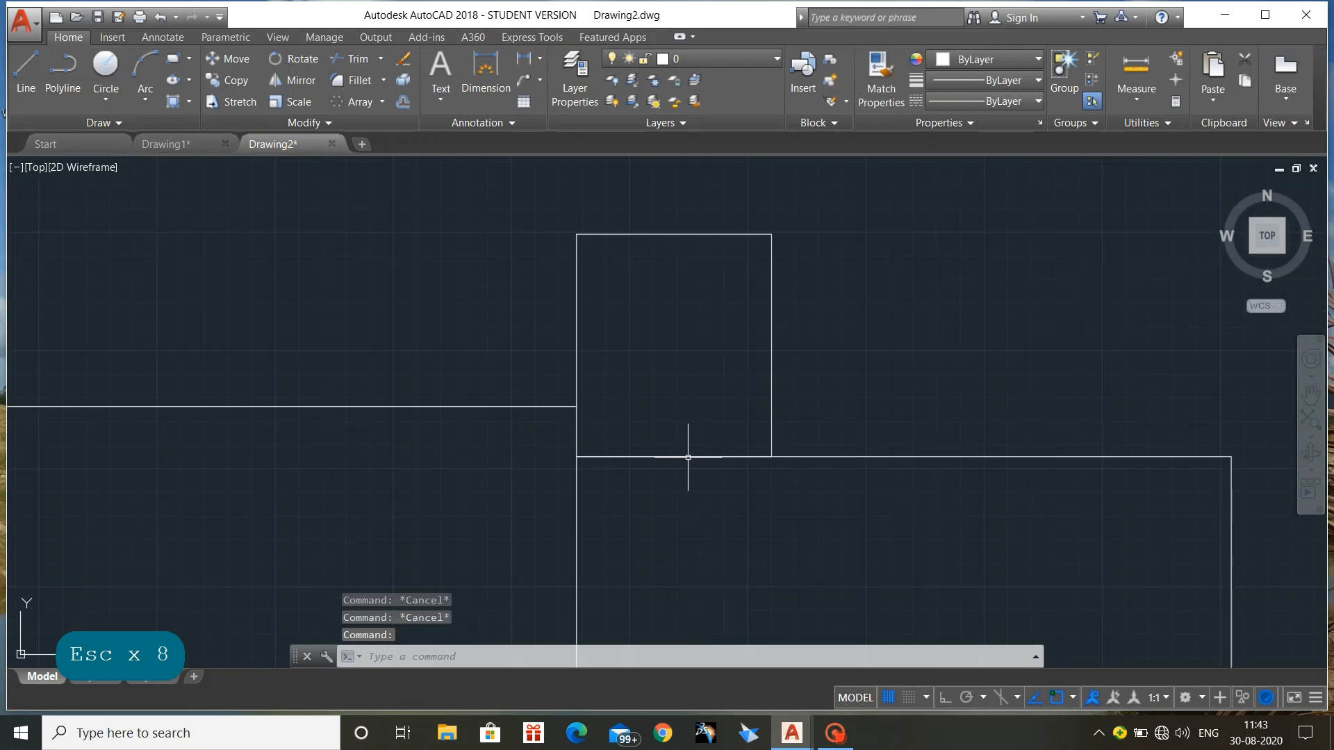
{"action": "type", "text": "l"}
{"action": "key", "text": "Return"}
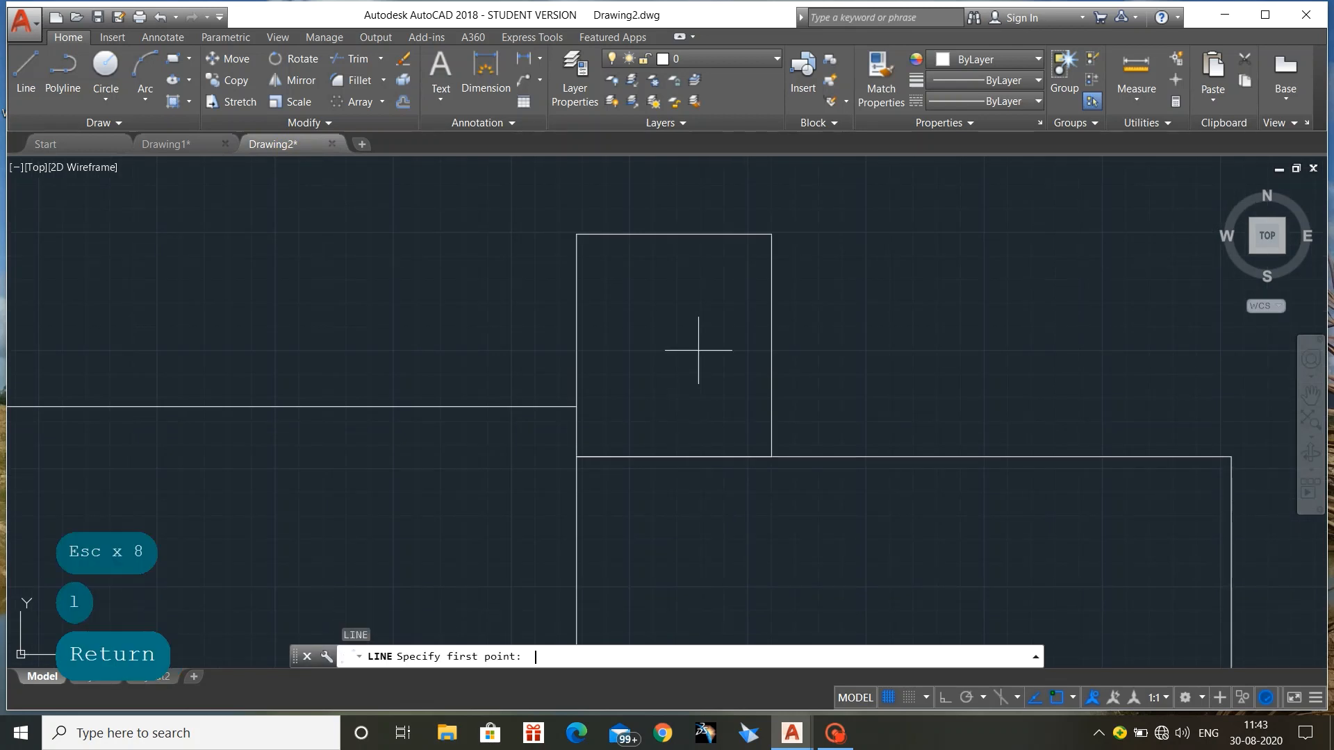
{"action": "left_click", "coordinate": [576, 290]}
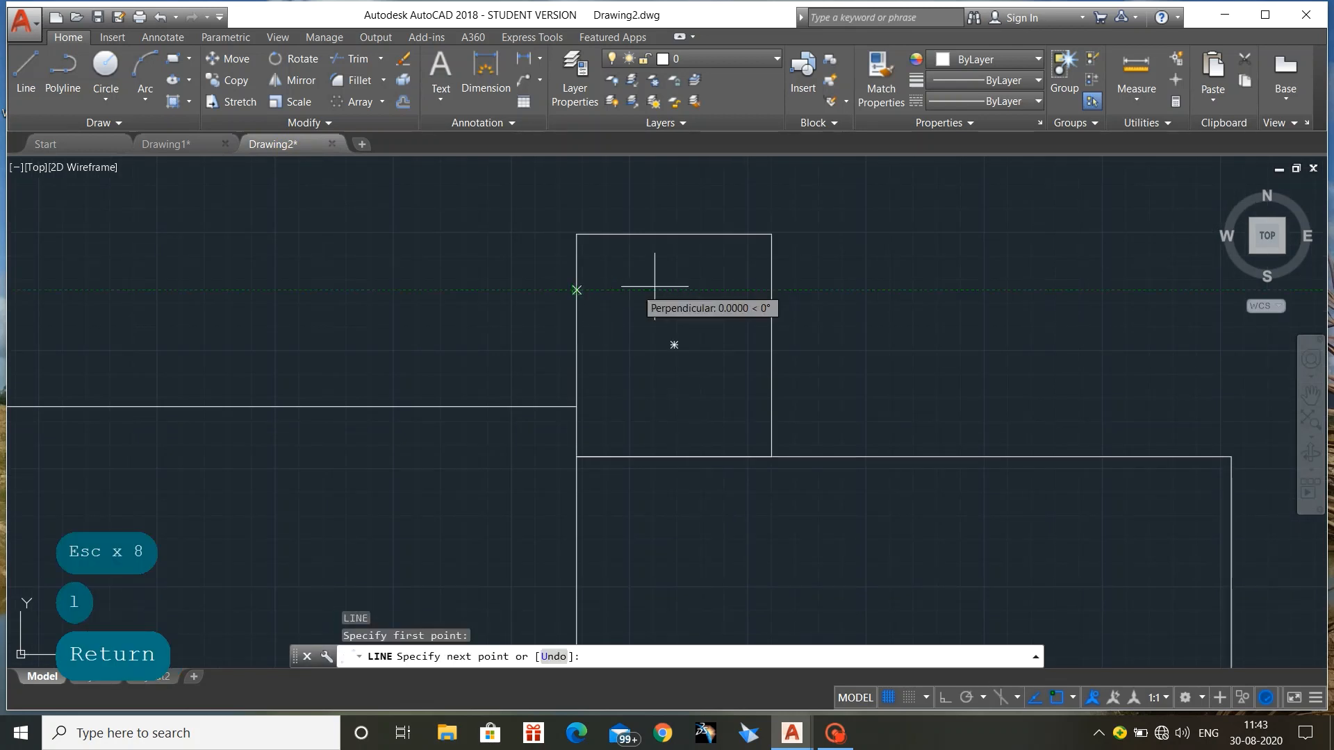
{"action": "left_click", "coordinate": [771, 291]}
{"action": "key", "text": "Return"}
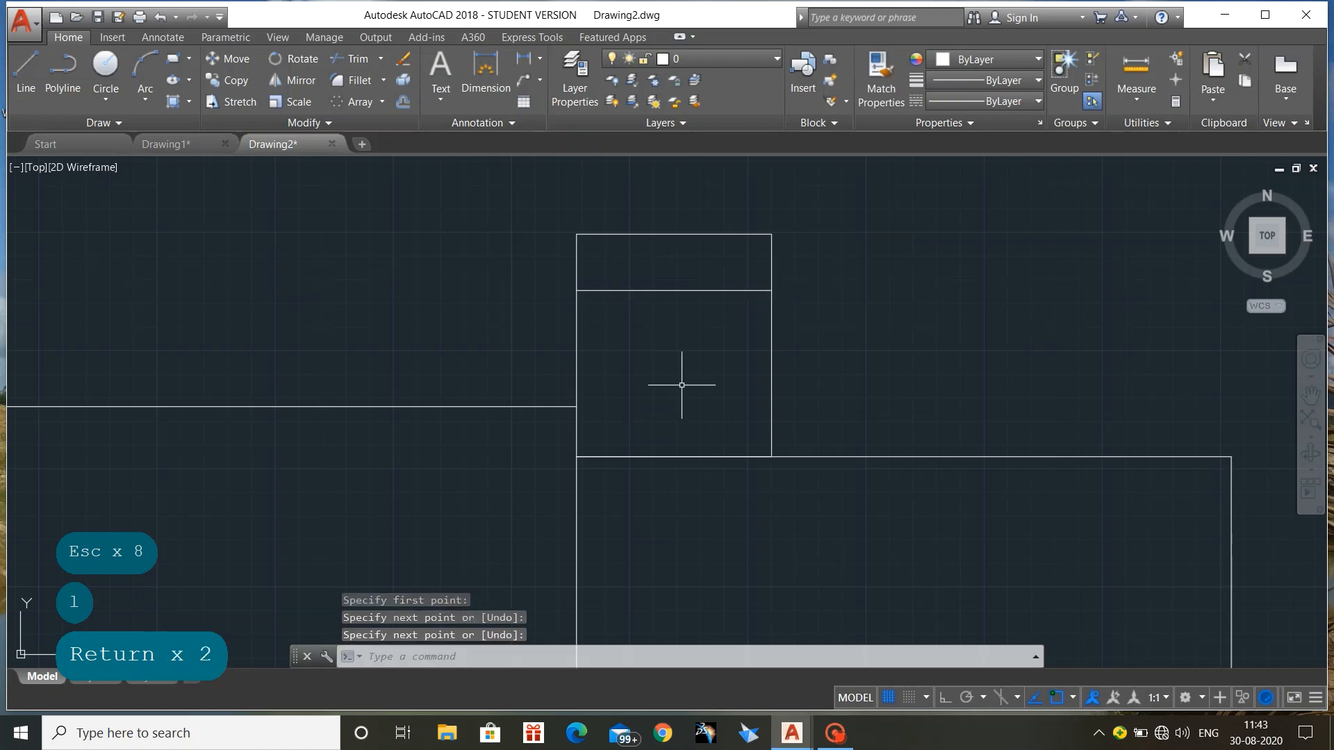
Draw a second horizontal line across the upper bearing rectangle, about a third of its height above the bottom edge
{"action": "key", "text": "Return"}
{"action": "left_click", "coordinate": [576, 389]}
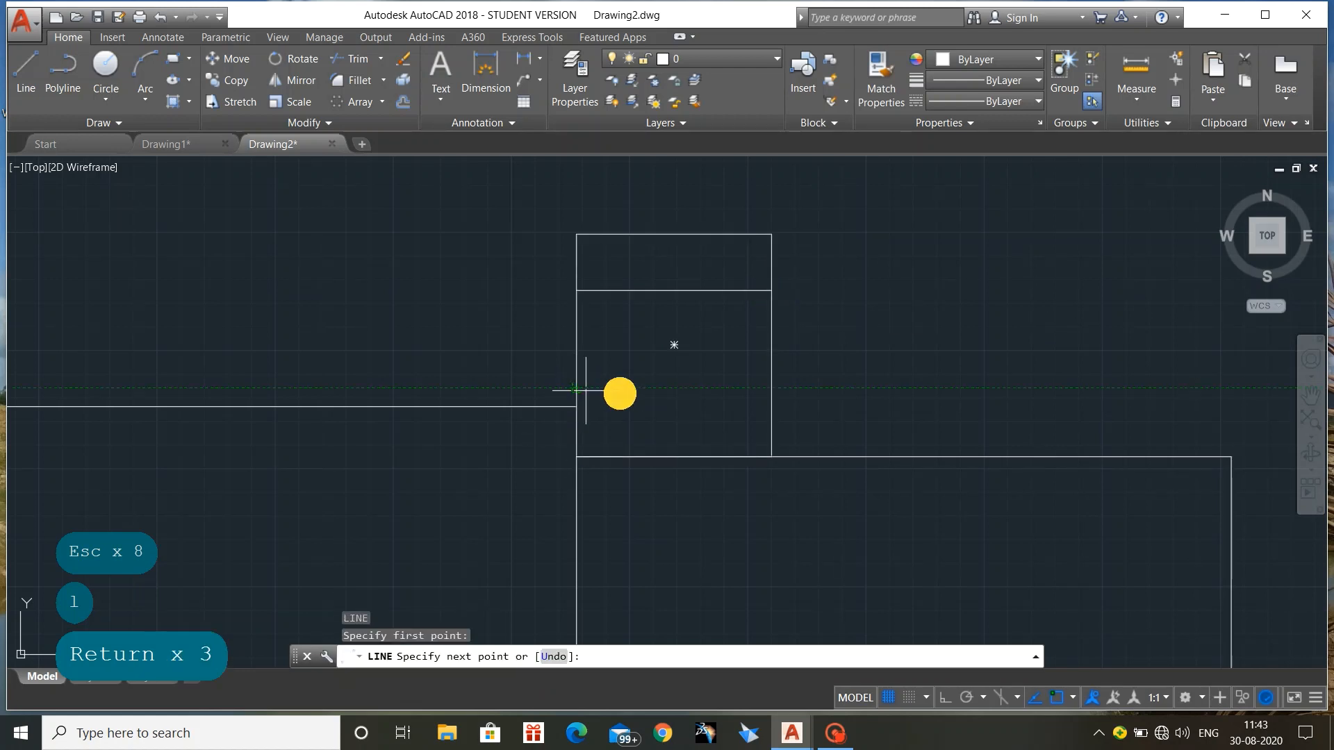
{"action": "left_click", "coordinate": [771, 387]}
{"action": "key", "text": "Escape"}
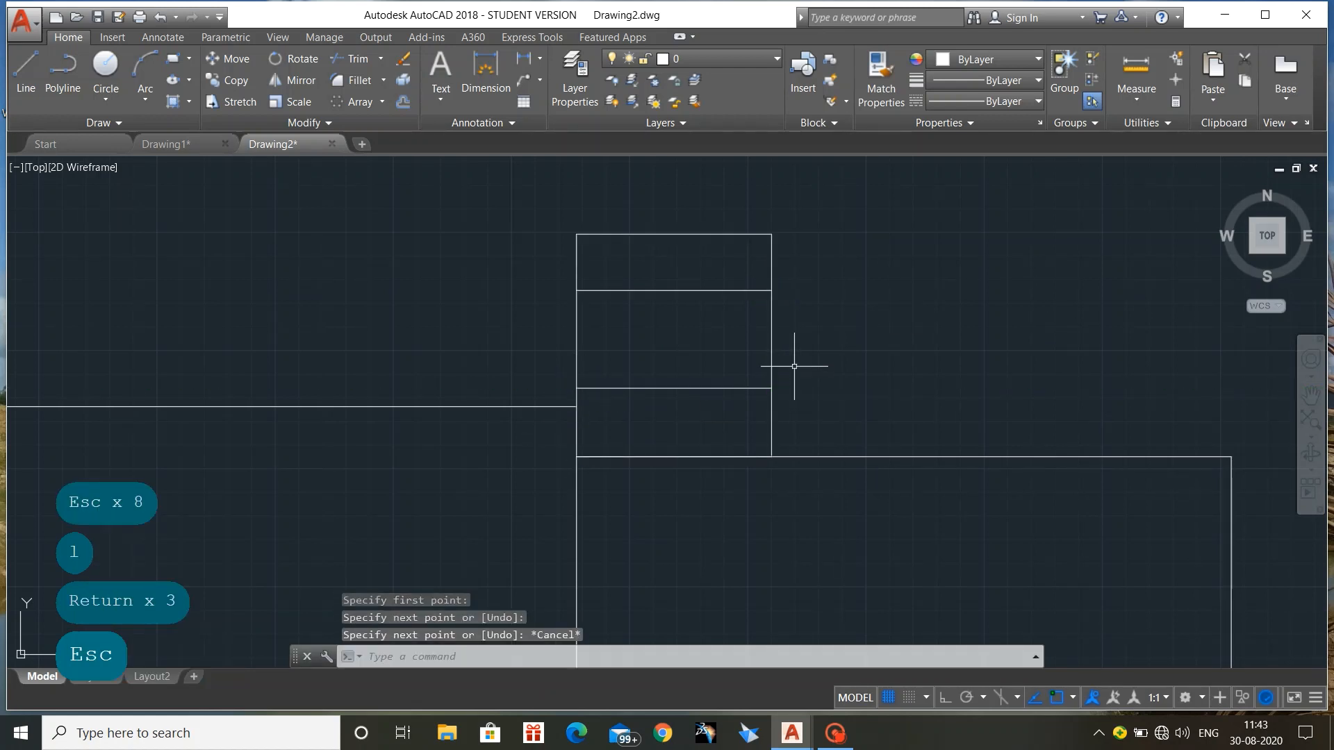
Draw a circle of about 75 radius in the middle band of the upper bearing rectangle
{"action": "type", "text": "c"}
{"action": "key", "text": "Return"}
{"action": "left_click", "coordinate": [670, 336]}
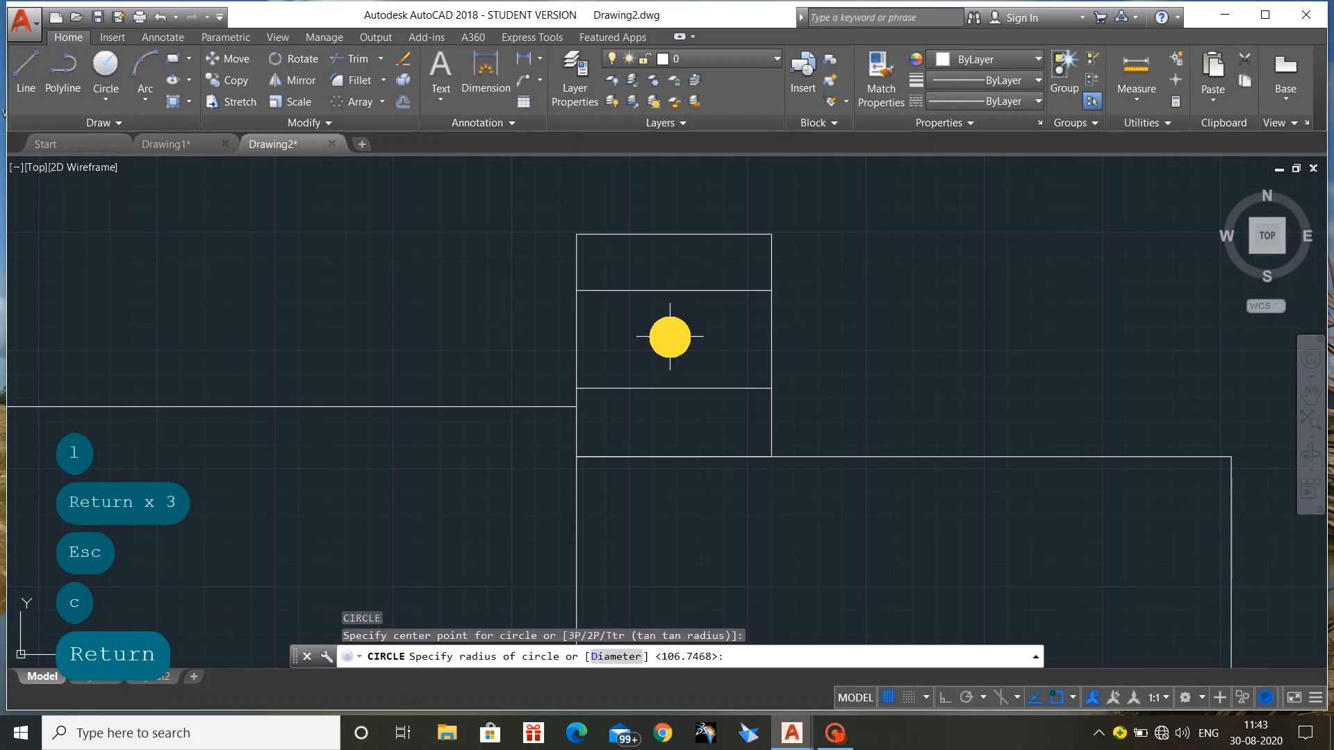
{"action": "left_click", "coordinate": [671, 303]}
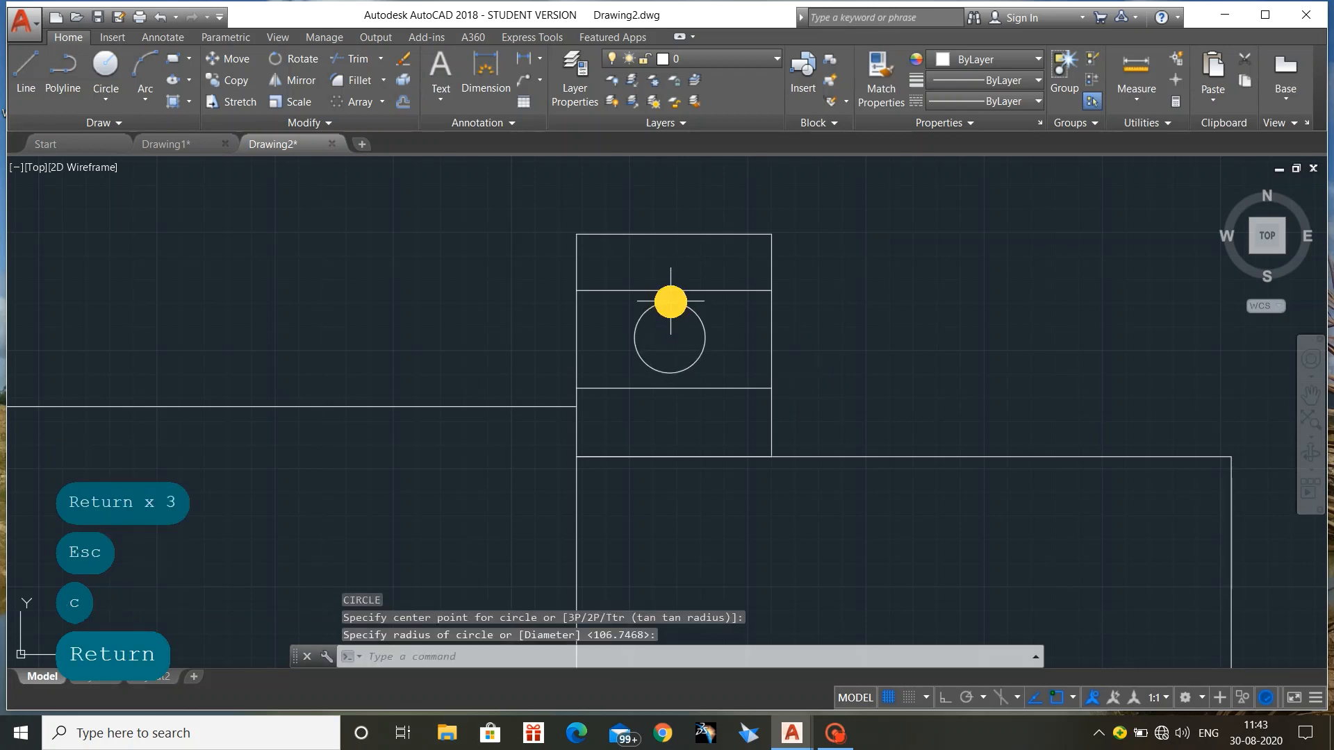
{"action": "key", "text": "Return"}
{"action": "type", "text": "l"}
{"action": "key", "text": "Return"}
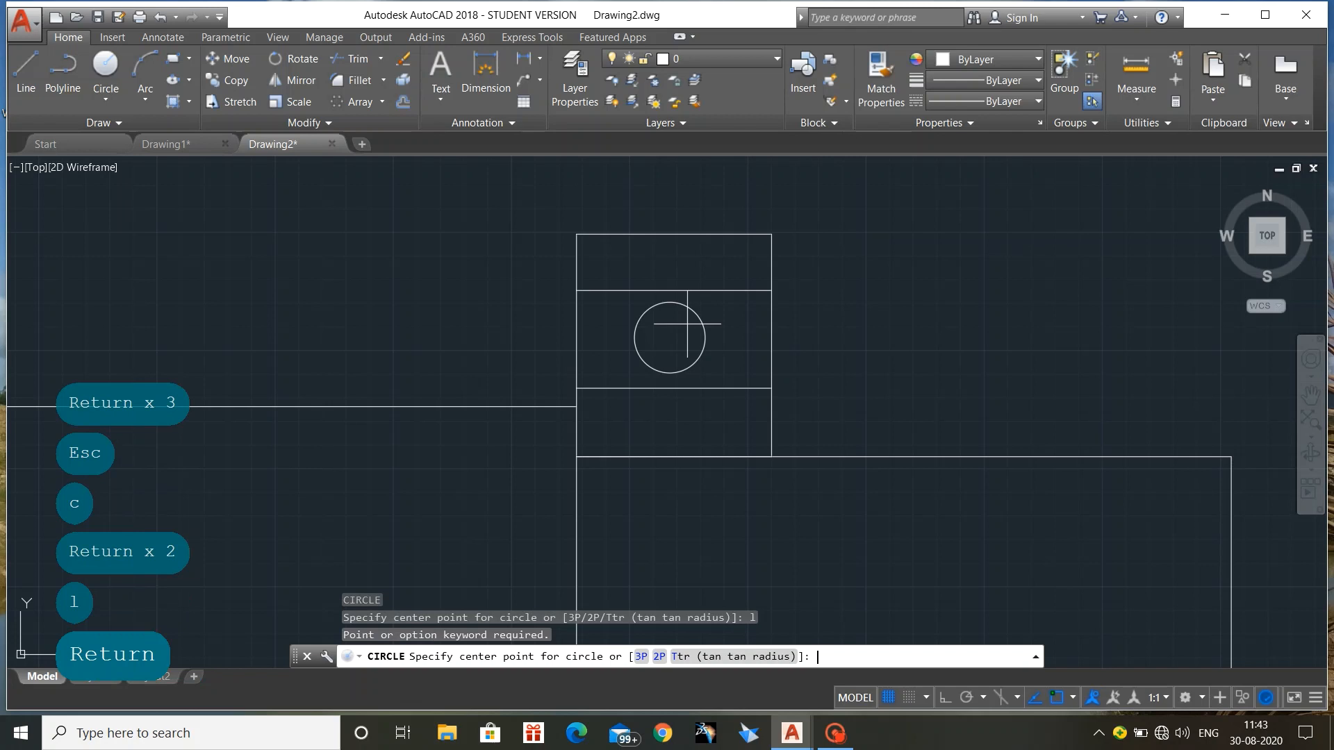
{"action": "left_click", "coordinate": [618, 337]}
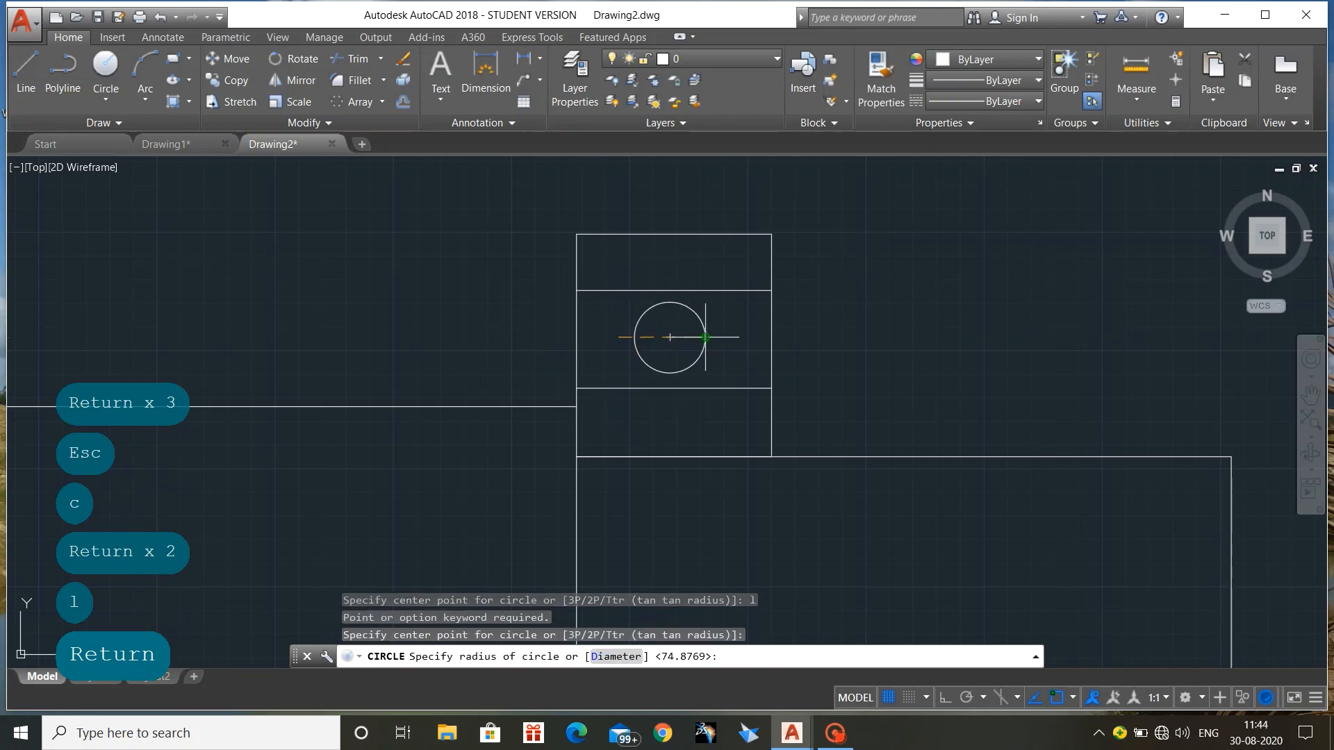
{"action": "key", "text": "Escape"}
Draw a horizontal line through the circle's center, extending slightly past the circle on both sides
{"action": "type", "text": "l"}
{"action": "key", "text": "Return"}
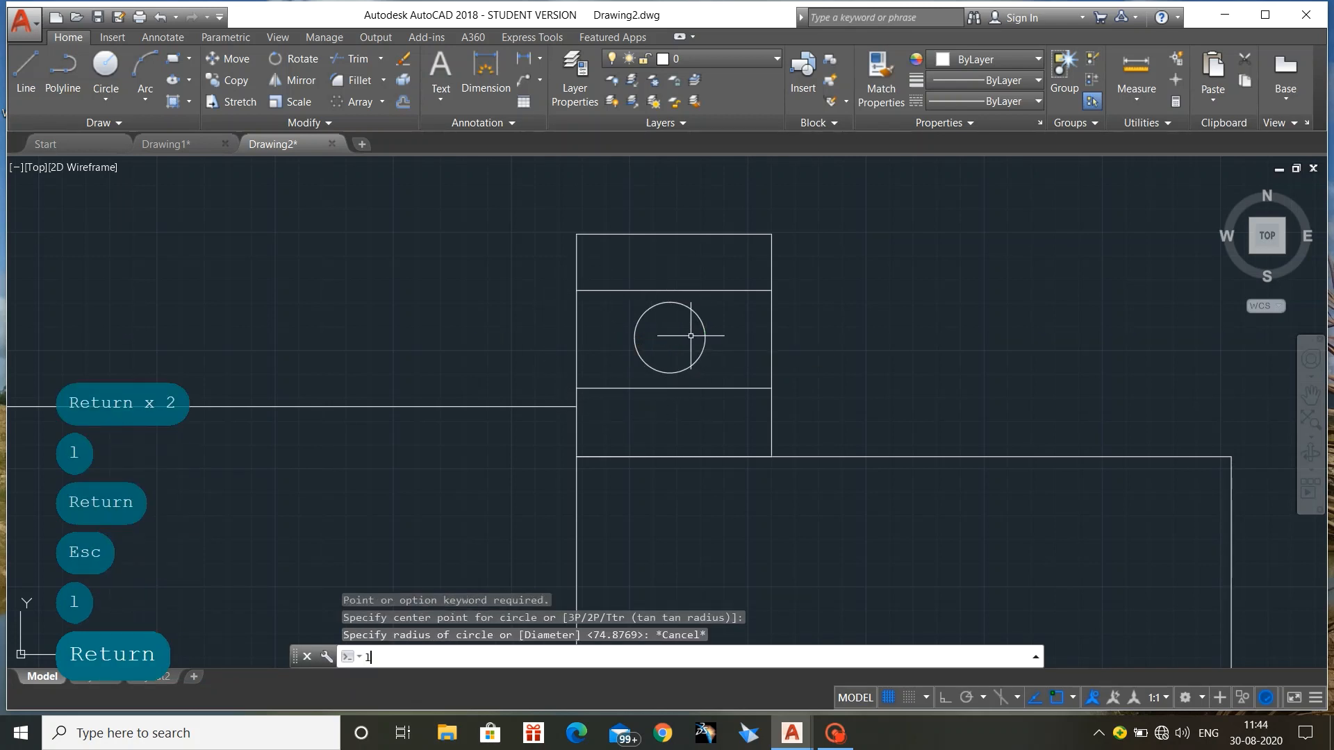
{"action": "left_click", "coordinate": [635, 337]}
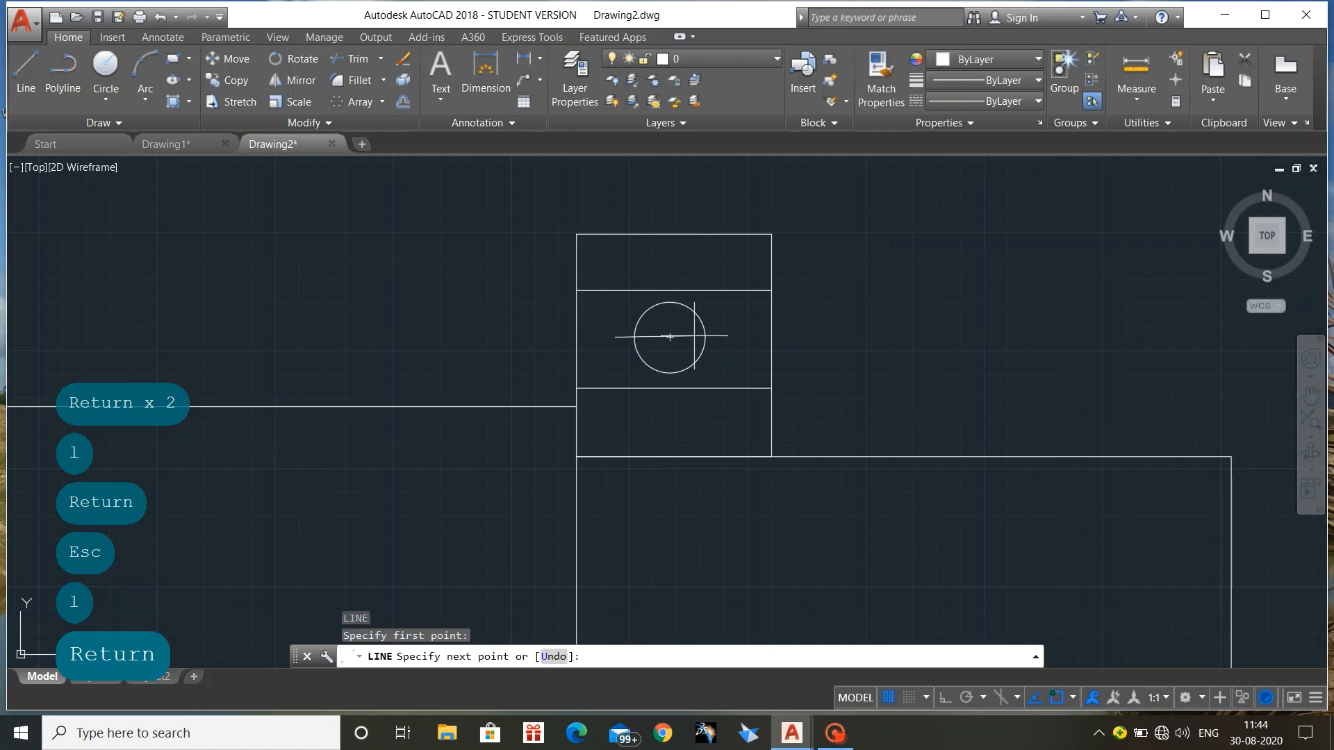
{"action": "left_click", "coordinate": [723, 337]}
{"action": "key", "text": "Escape"}
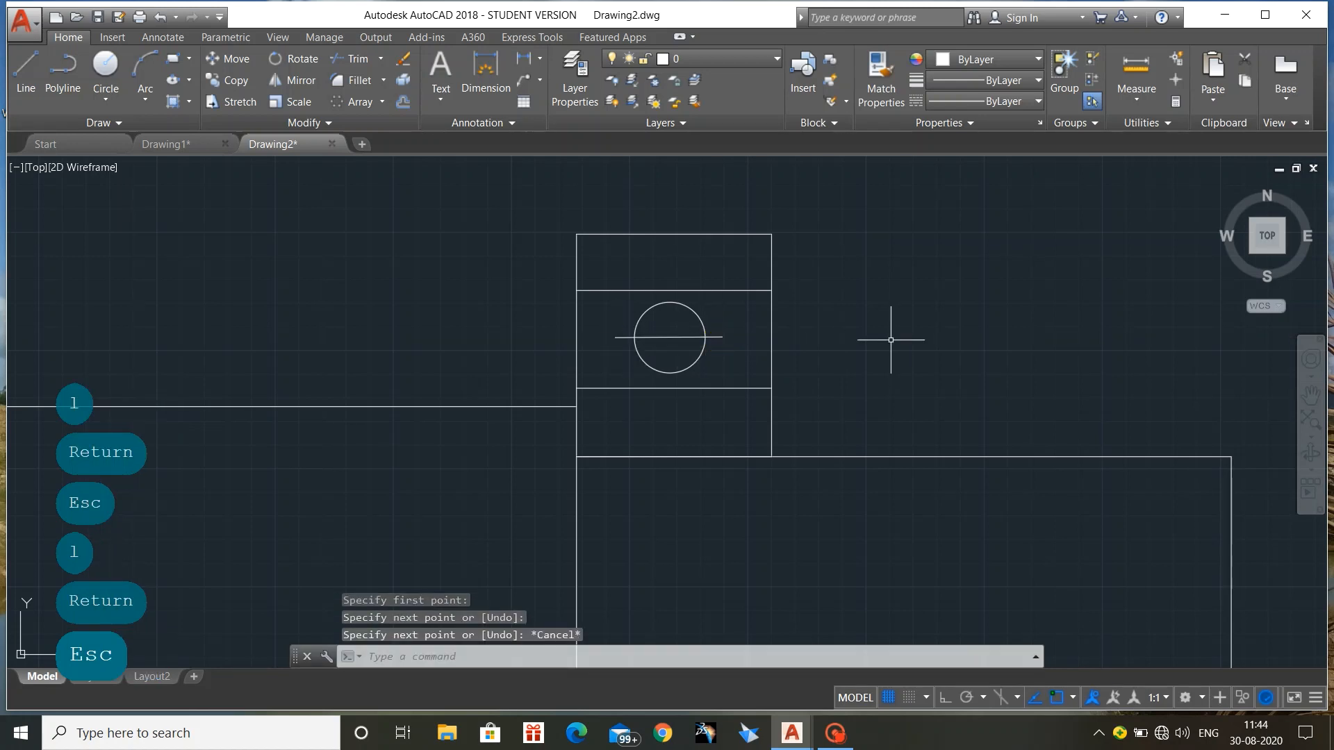
Hatch only the top strip of the upper bearing rectangle with the ANSI31 pattern at scale 15, undoing the extra bottom-strip pick
{"action": "type", "text": "h"}
{"action": "key", "text": "Return"}
{"action": "left_click", "coordinate": [691, 264]}
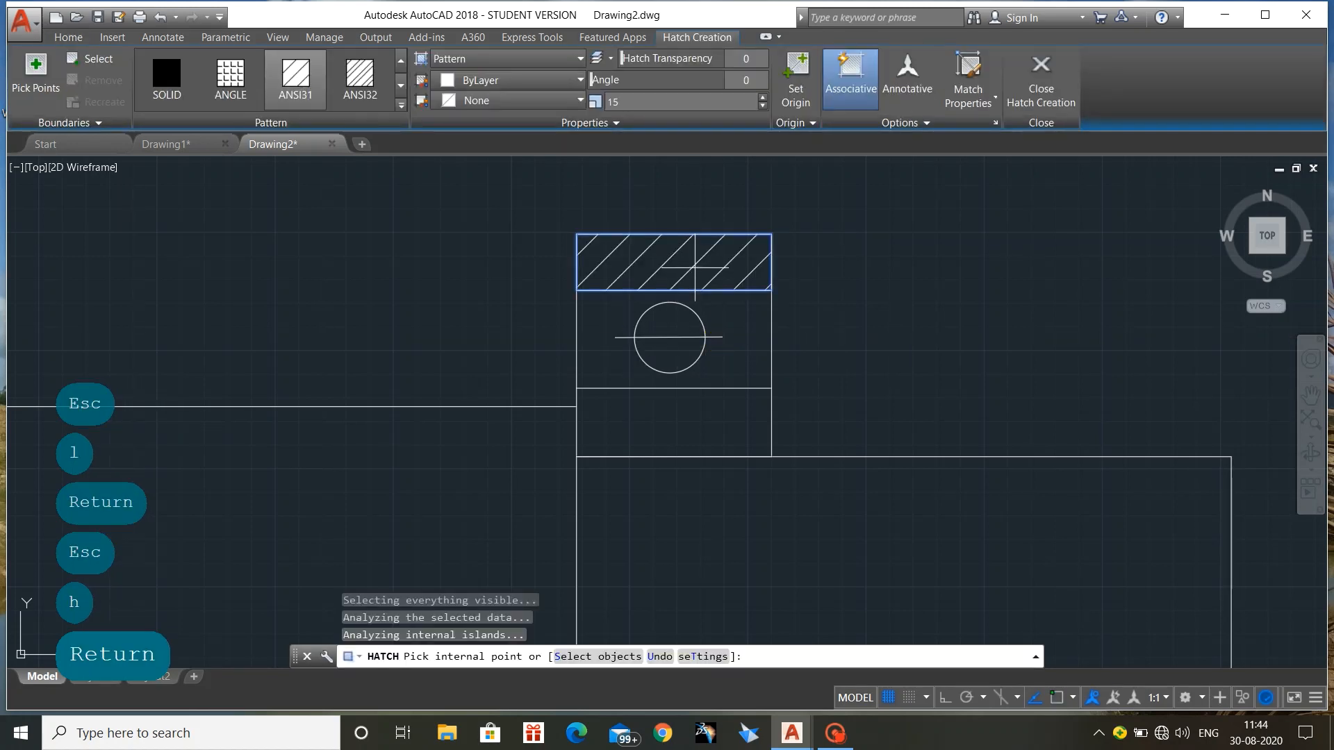
{"action": "left_click", "coordinate": [680, 427]}
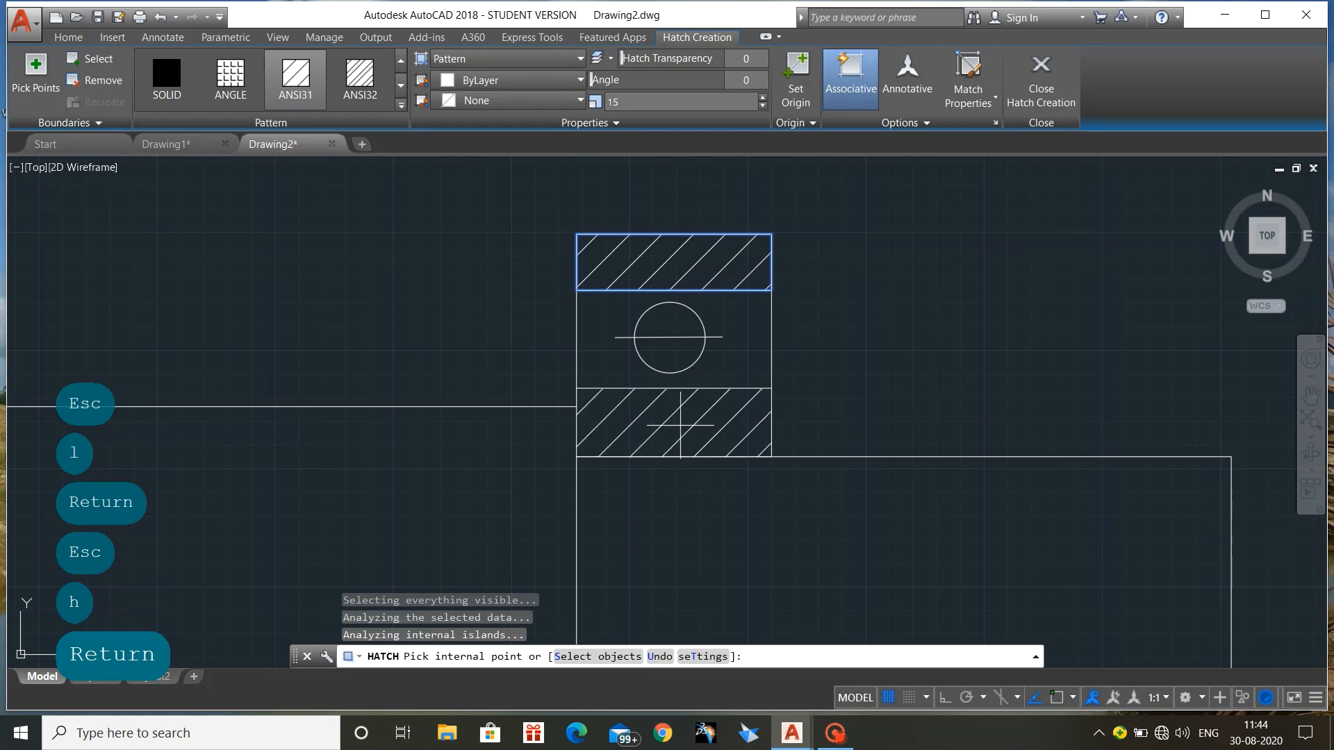
{"action": "left_click", "coordinate": [680, 425]}
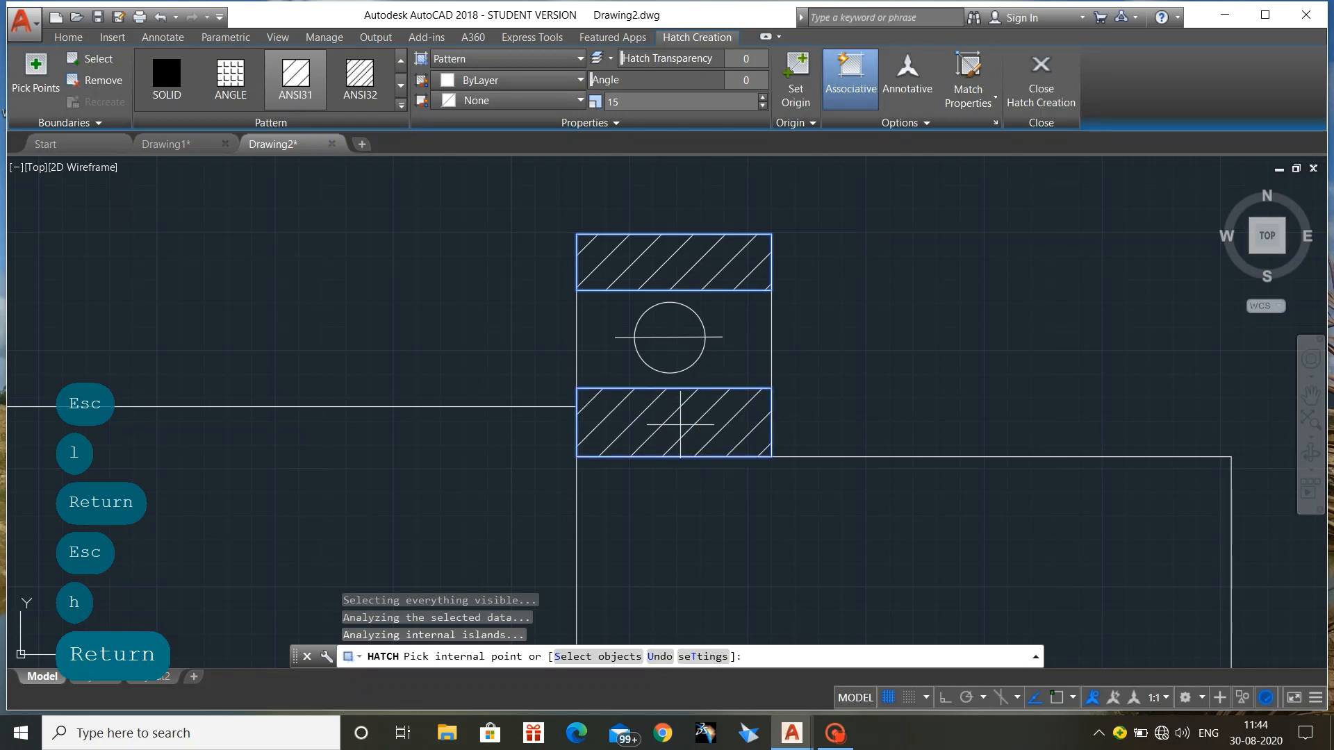
{"action": "key", "text": "ctrl+z"}
{"action": "key", "text": "Escape"}
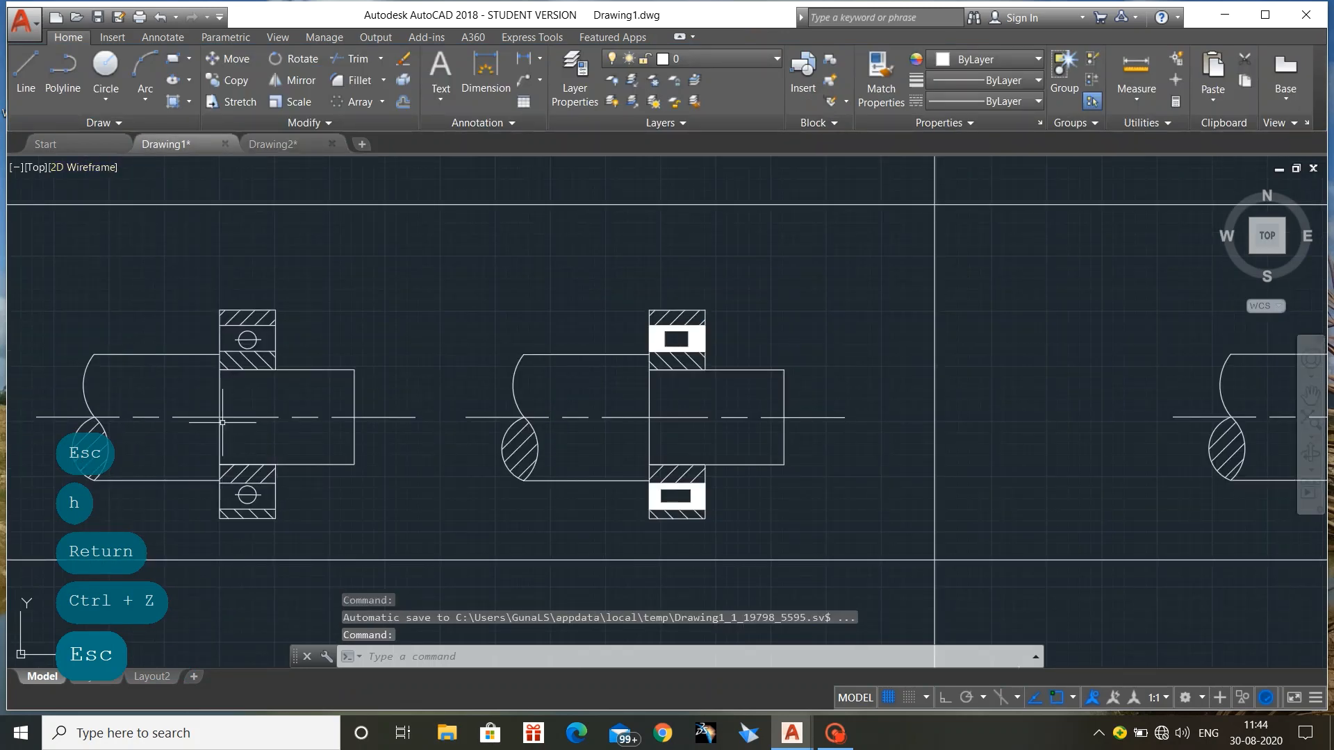
Examine the hatches of the first shaft's bearing in Drawing1, and return to Drawing2
{"action": "left_click", "coordinate": [251, 314]}
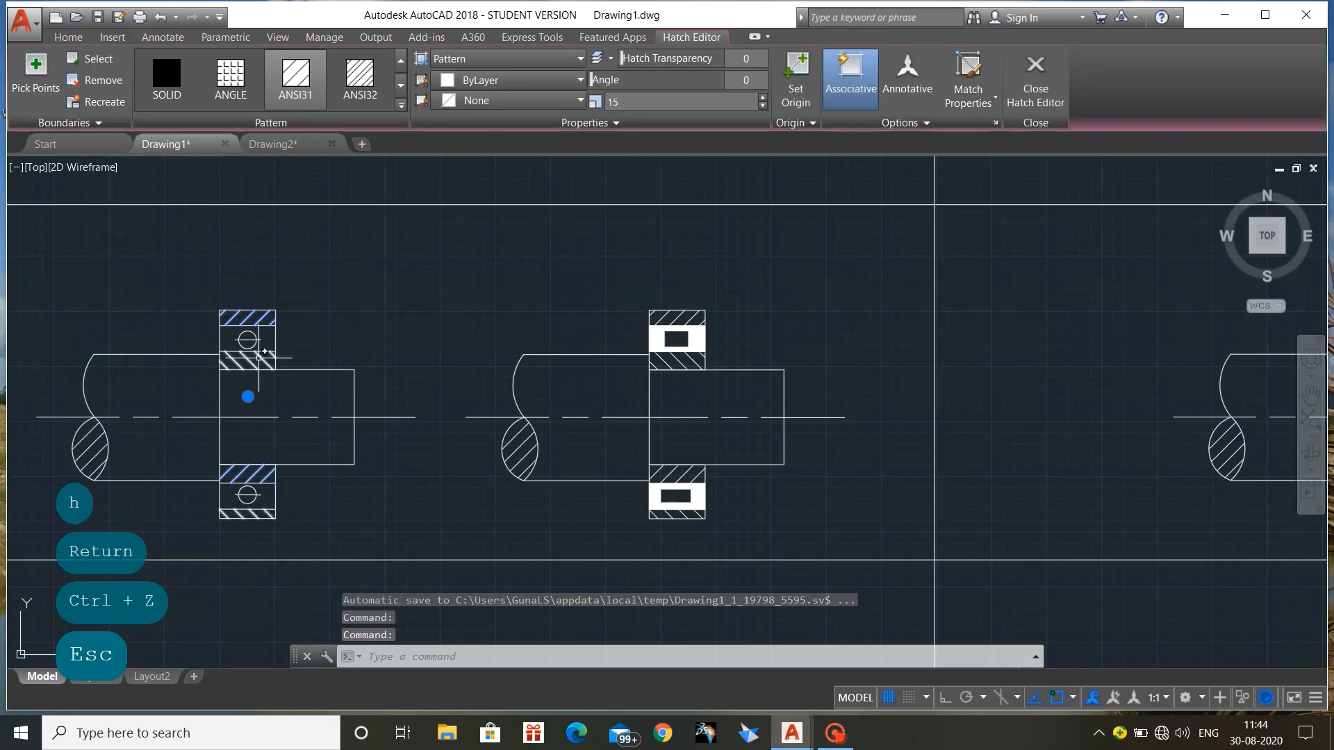
{"action": "key", "text": "Escape"}
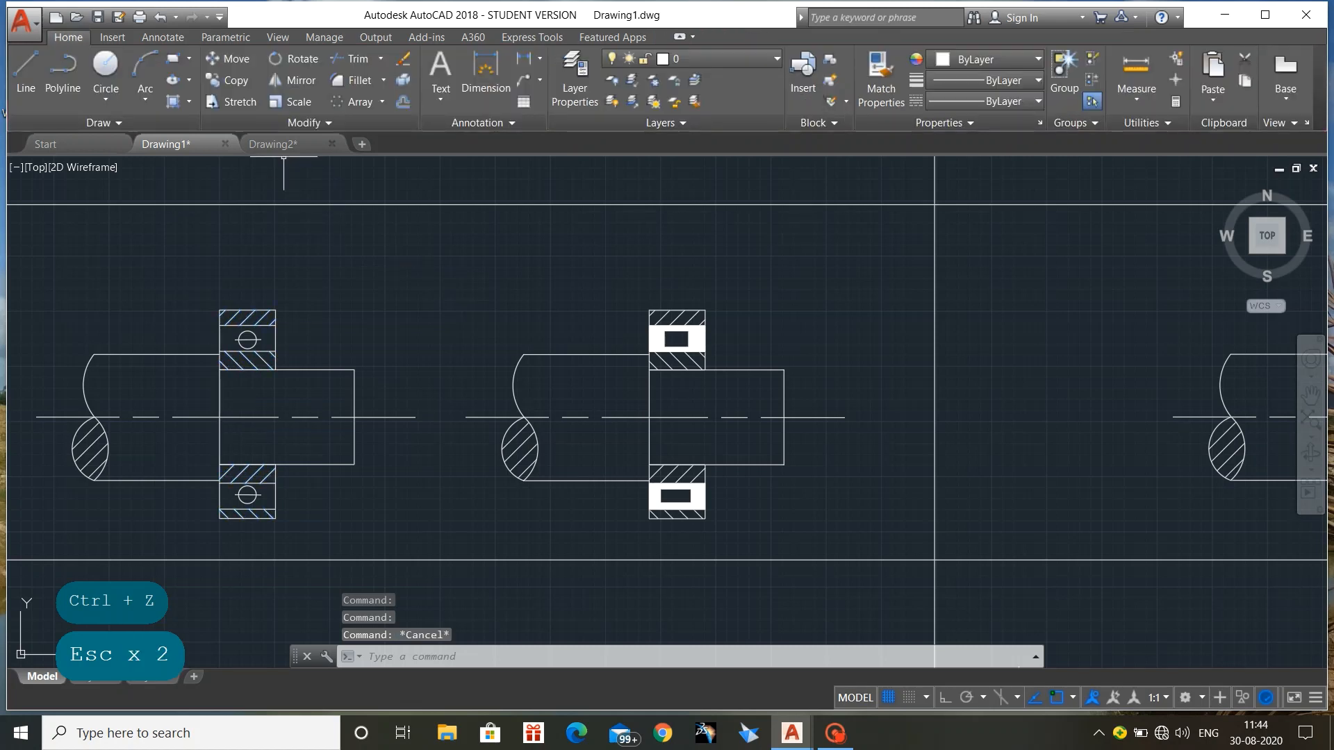
{"action": "left_click", "coordinate": [283, 149]}
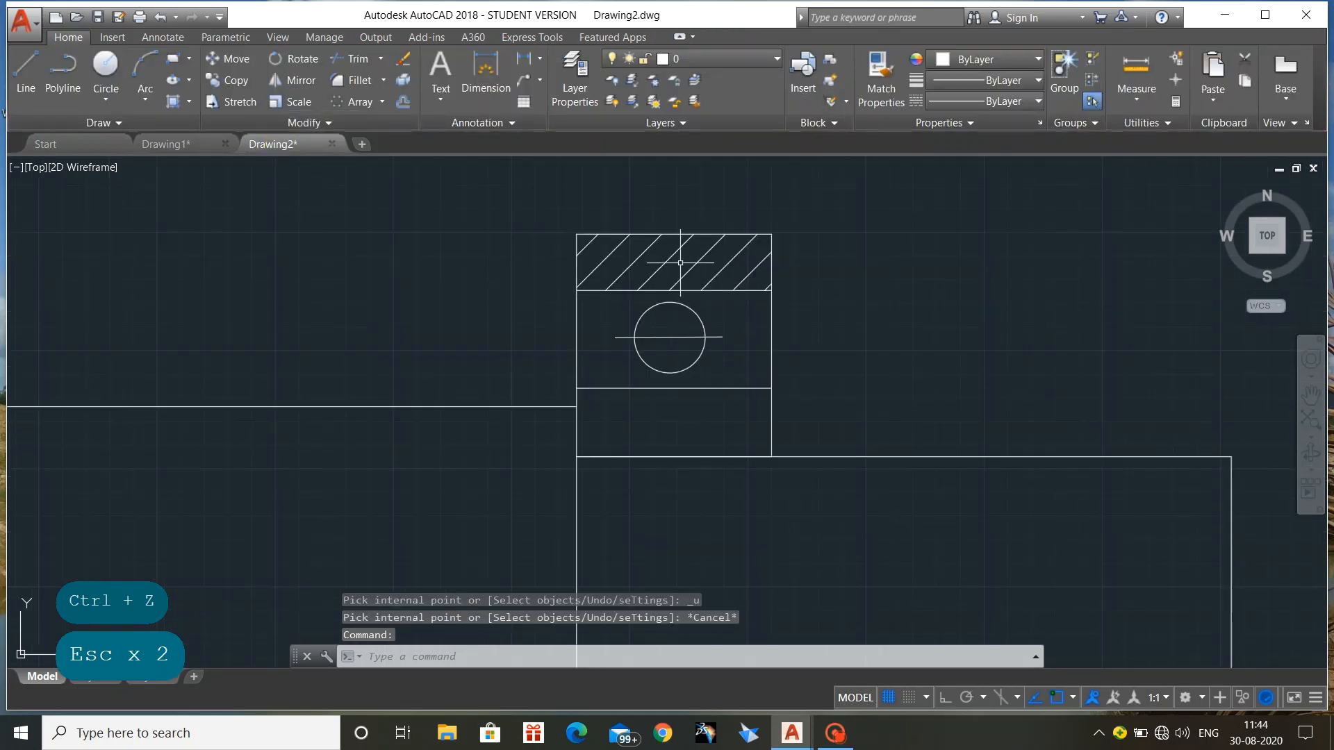
Hatch the bottom strip of the upper bearing rectangle separately with the ANSI31 pattern at scale 15
{"action": "type", "text": "h"}
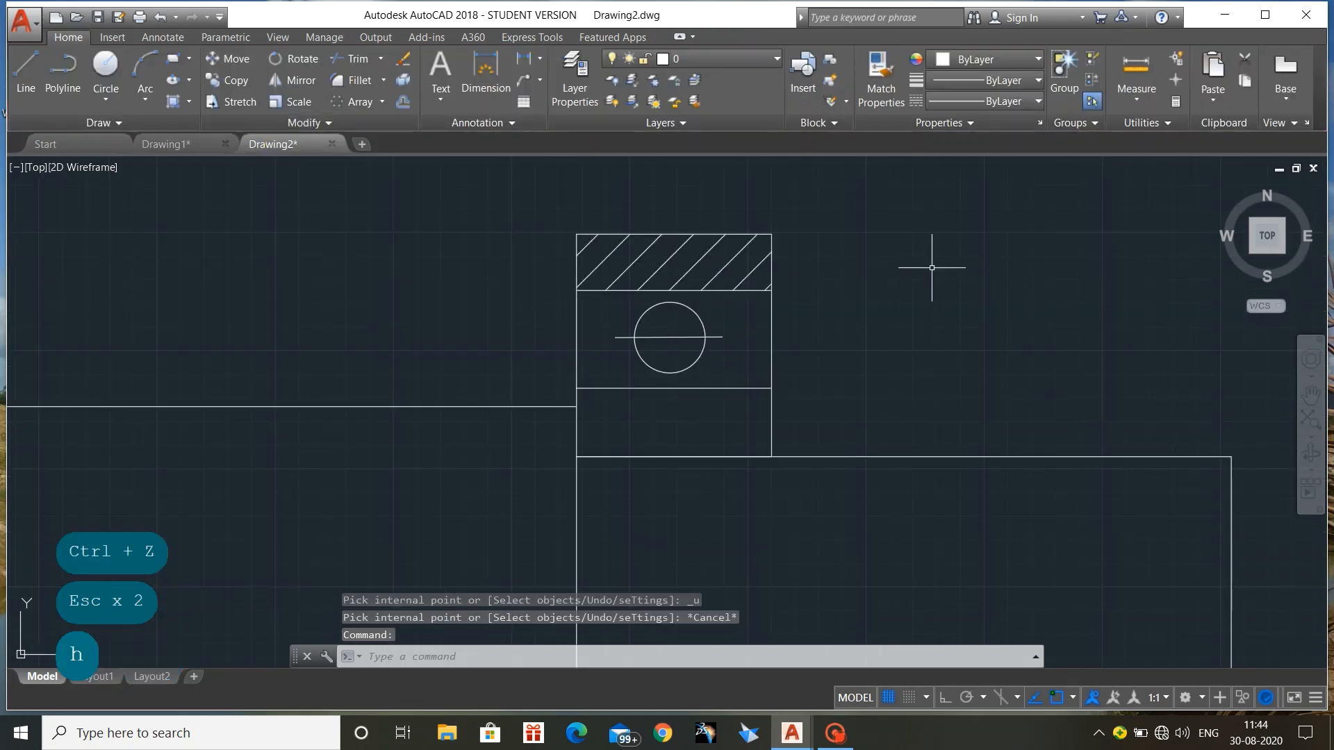
{"action": "key", "text": "Return"}
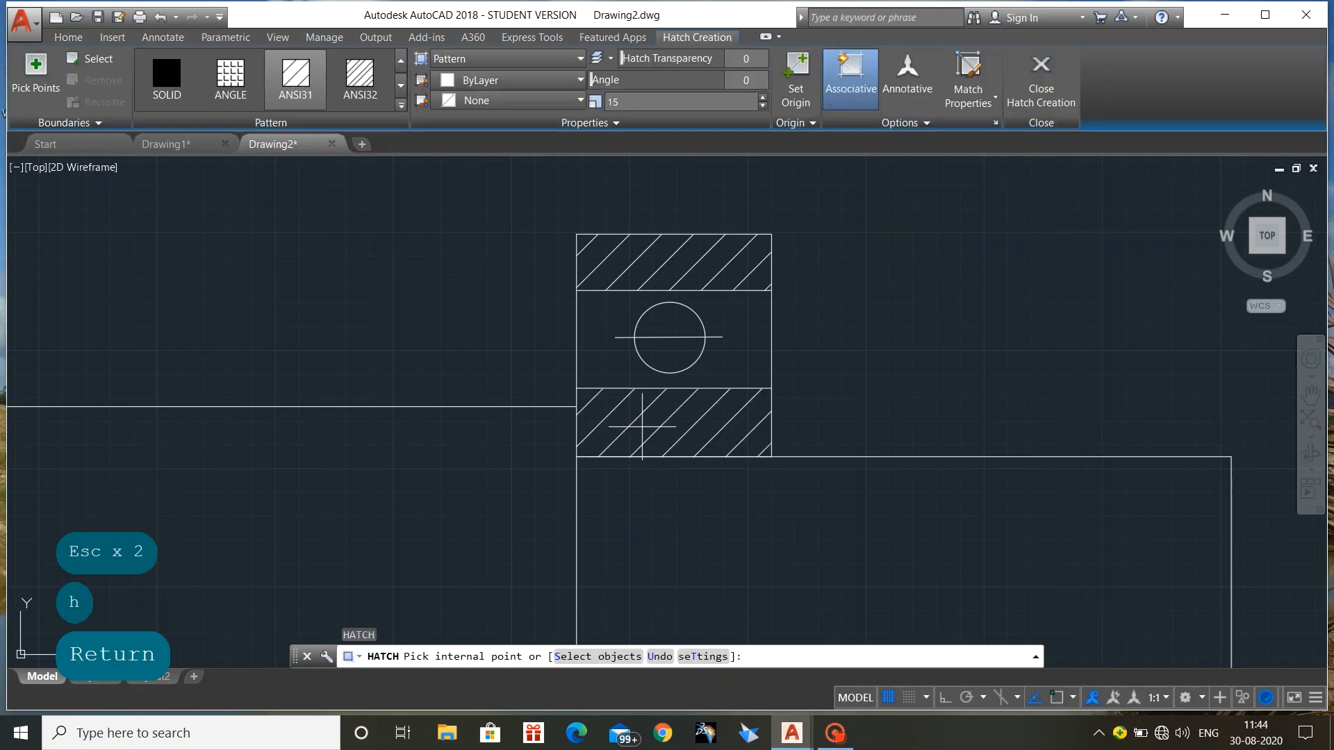
{"action": "left_click", "coordinate": [660, 416]}
{"action": "key", "text": "Escape"}
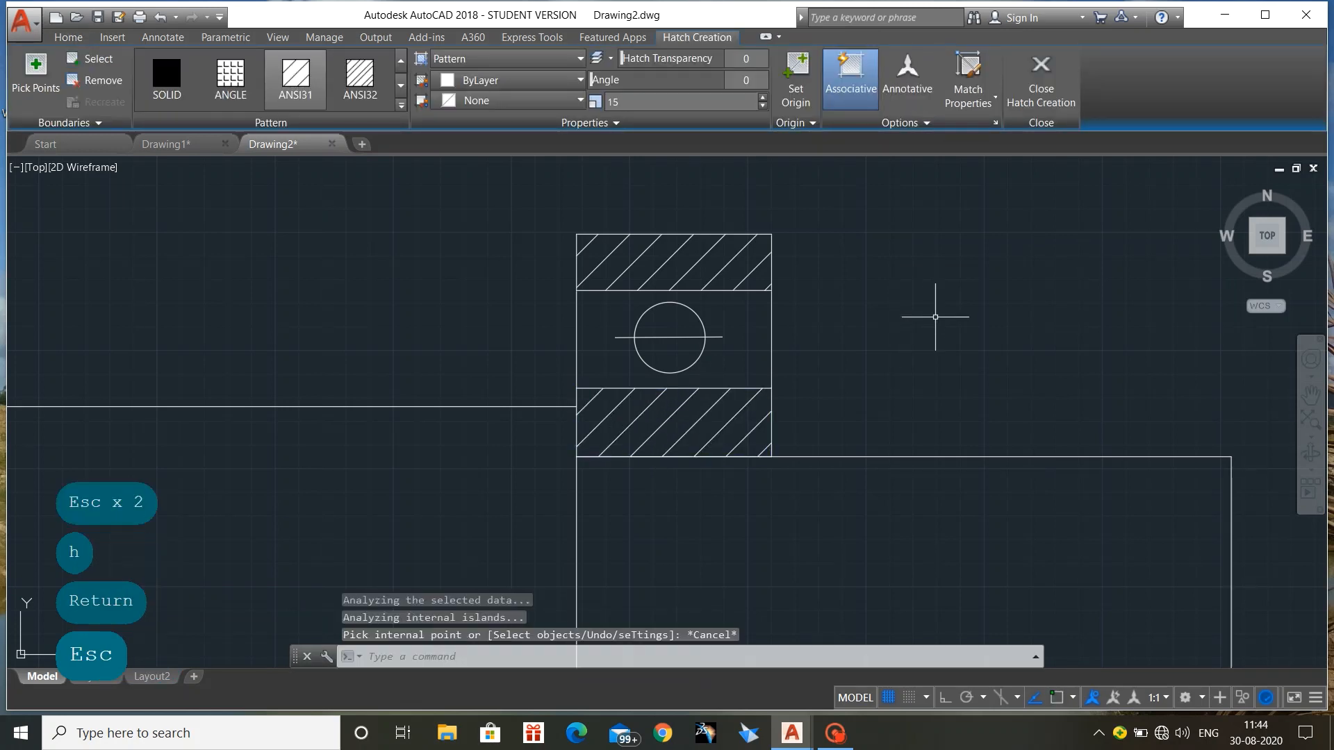
Set the hatch angle of the upper bearing's bottom strip to 90
{"action": "left_click", "coordinate": [668, 418]}
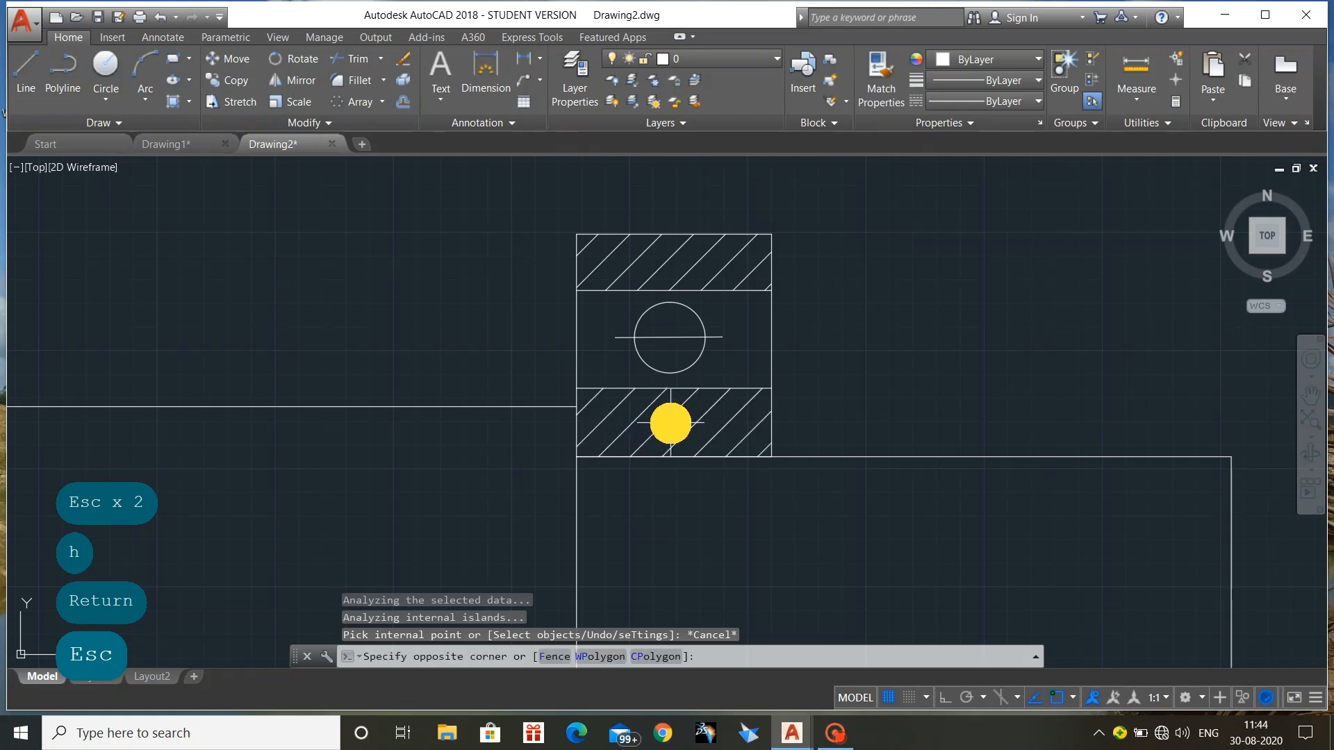
{"action": "left_click", "coordinate": [673, 408]}
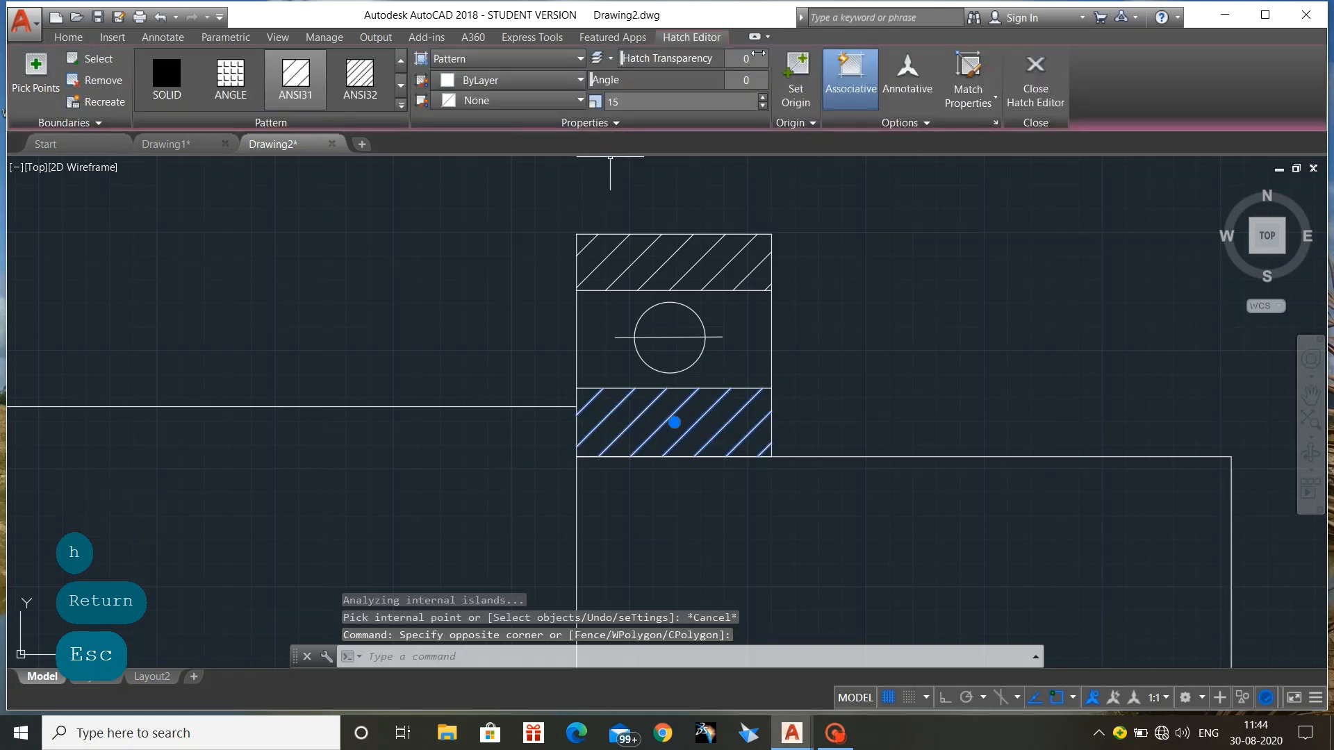
{"action": "left_click", "coordinate": [748, 80]}
{"action": "type", "text": "90"}
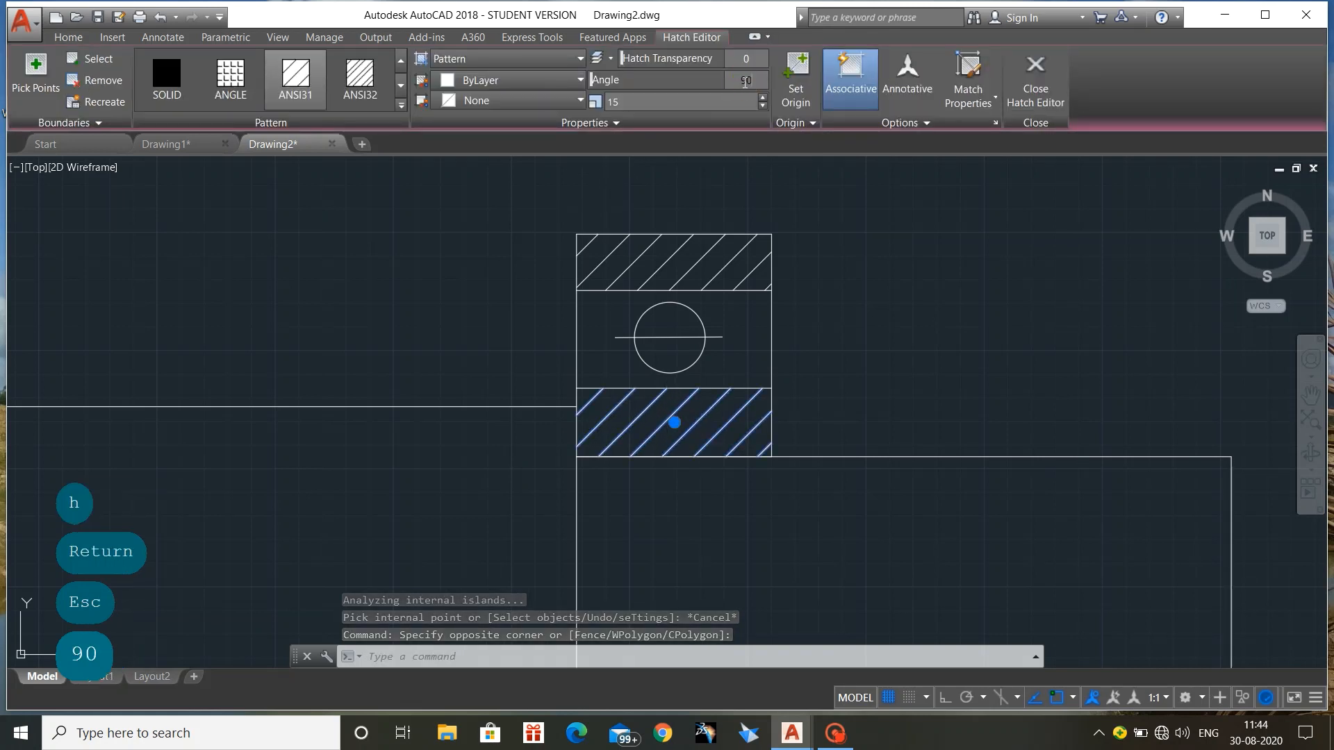
{"action": "key", "text": "Return"}
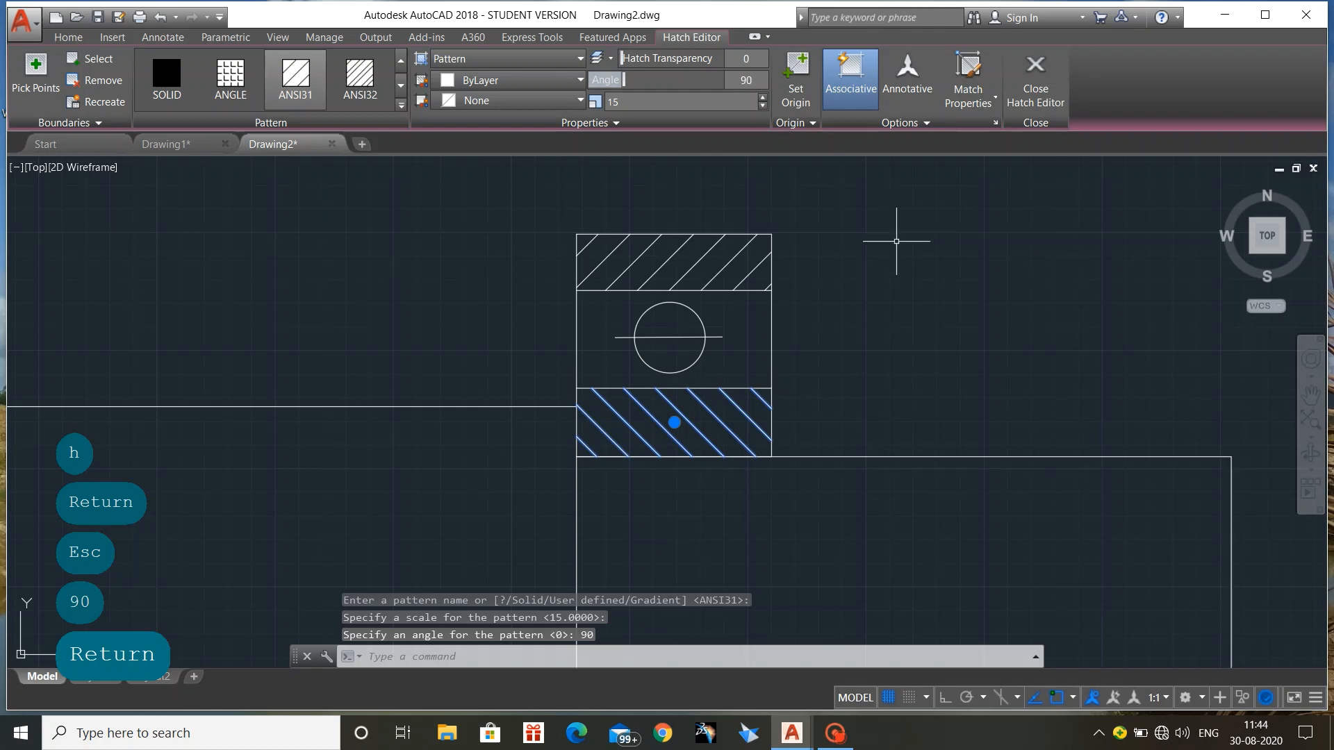
{"action": "key", "text": "Escape"}
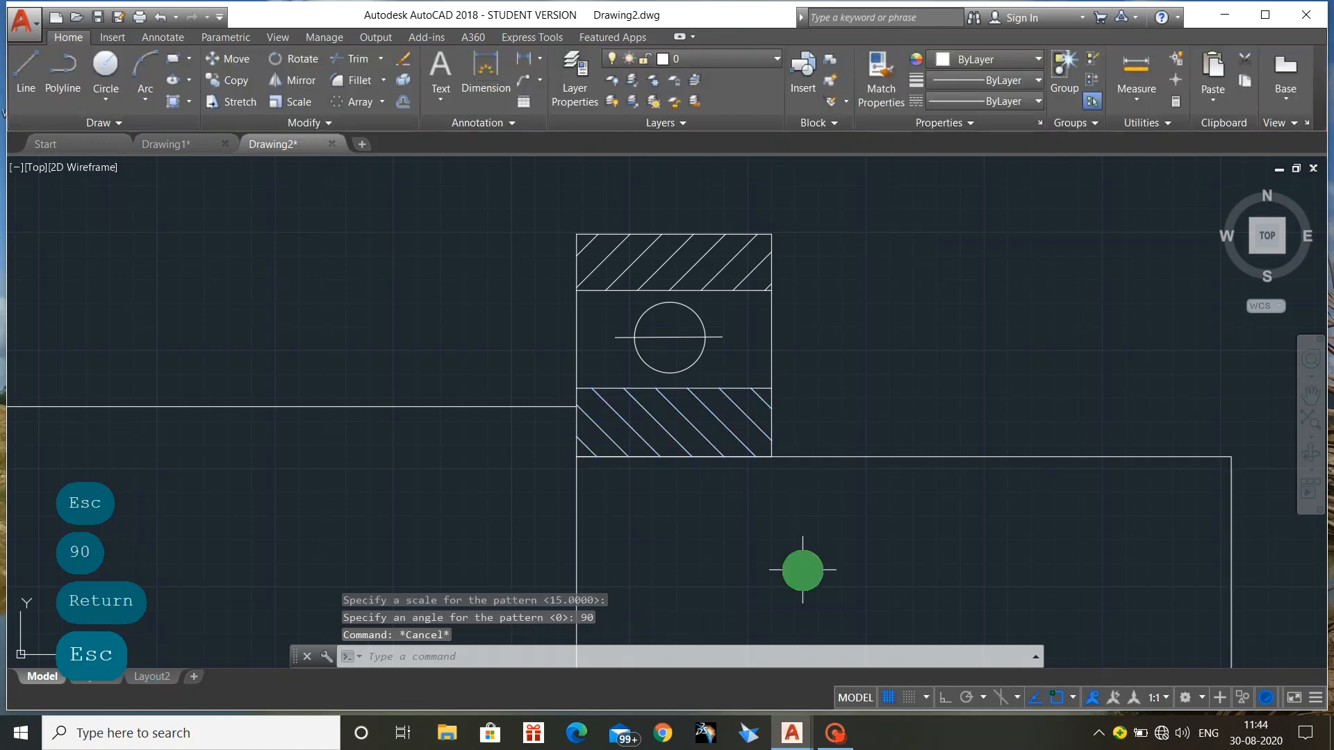
Draw a horizontal line across the lower bearing rectangle, about a third of its height below the top edge
{"action": "middle_click_drag", "start_coordinate": [798, 568], "coordinate": [764, 167]}
{"action": "middle_click_drag", "start_coordinate": [738, 455], "coordinate": [830, 217]}
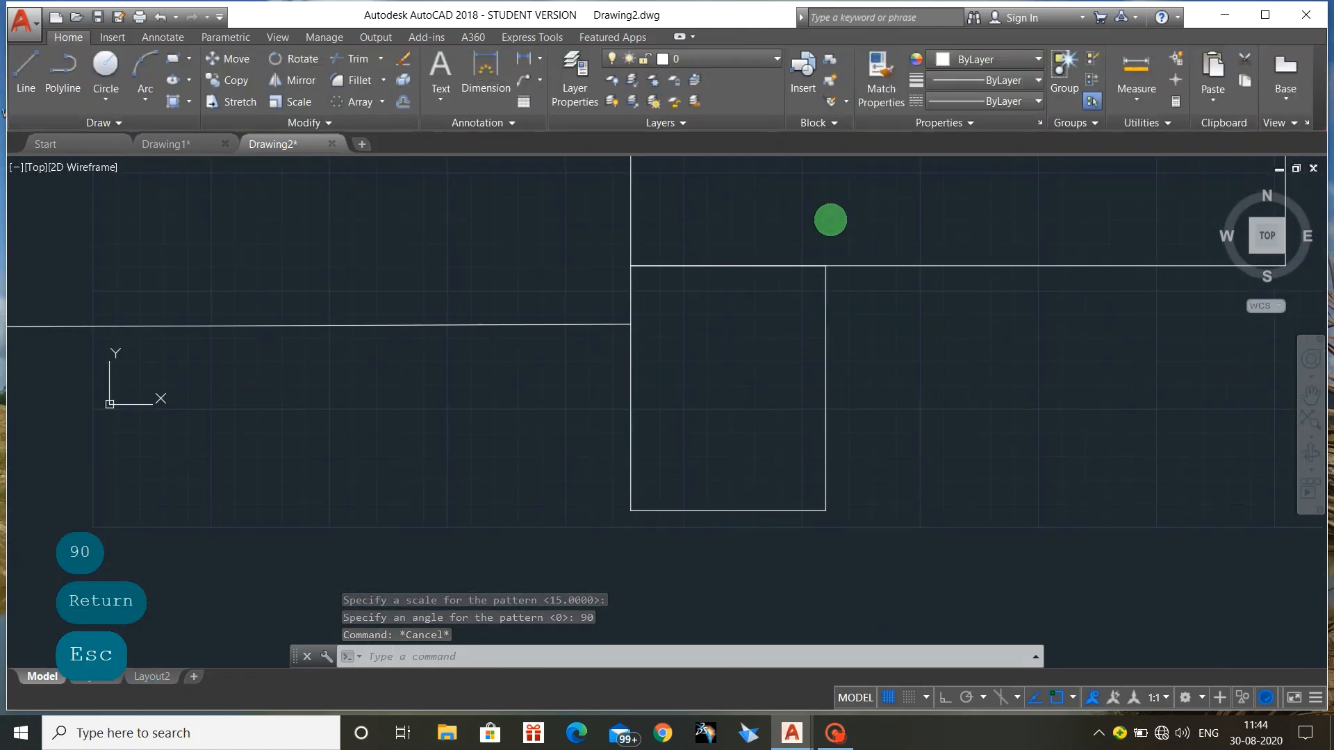
{"action": "scroll", "coordinate": [786, 354], "scroll_direction": "up", "scroll_amount": 3}
{"action": "type", "text": "l"}
{"action": "key", "text": "Return"}
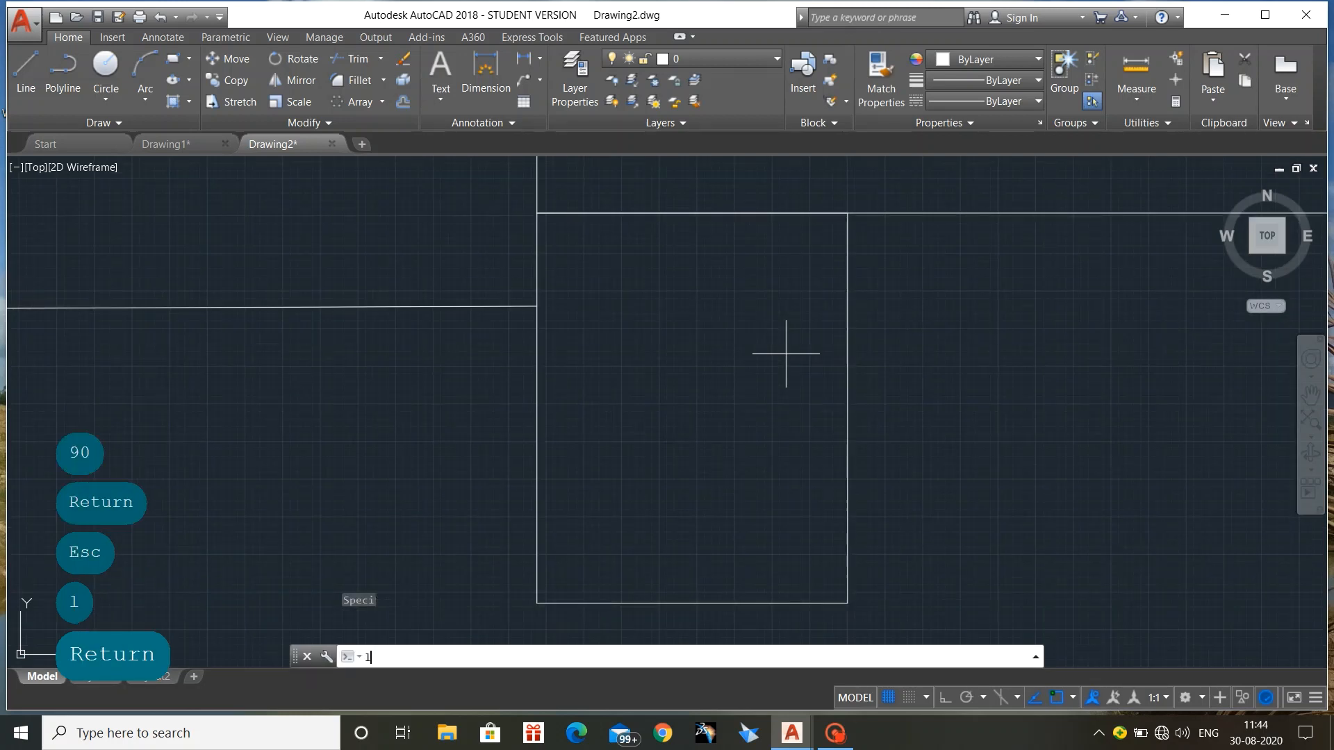
{"action": "left_click", "coordinate": [537, 337]}
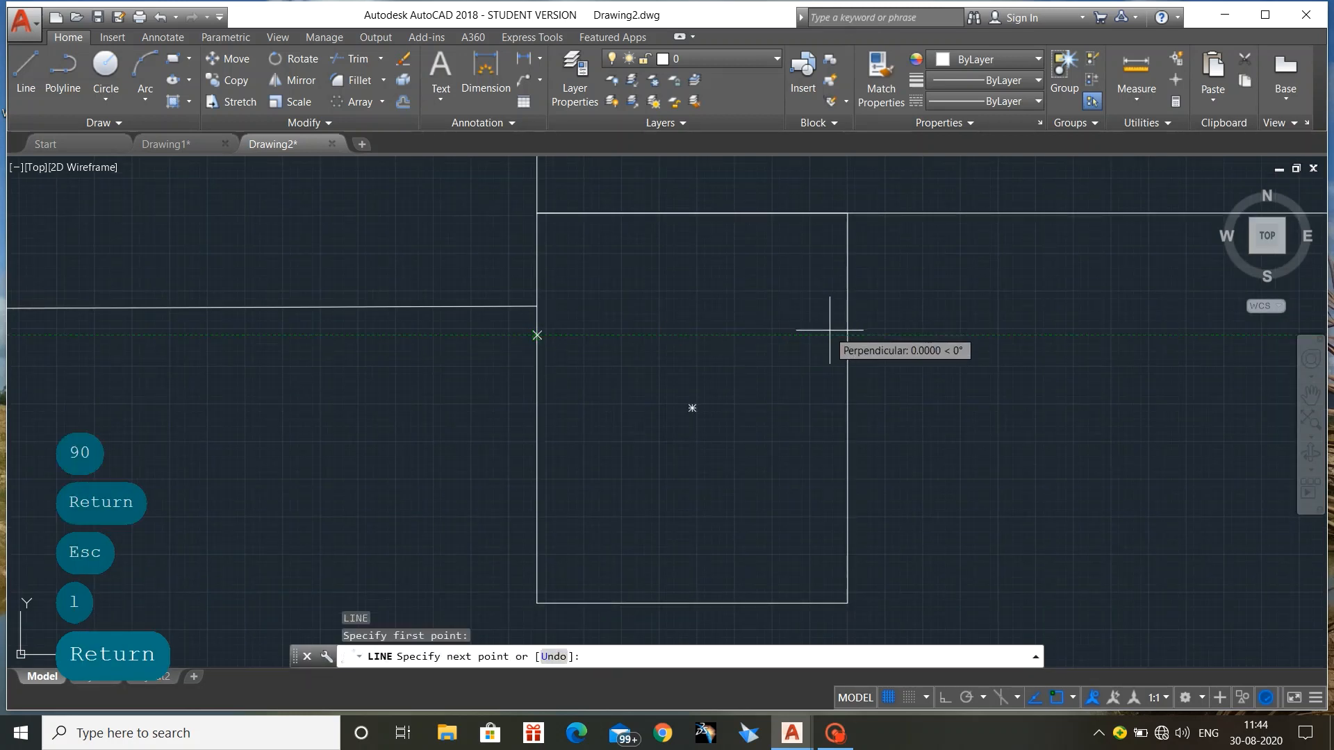
{"action": "key", "text": "Return"}
Draw a second horizontal line across the lower bearing rectangle, about a quarter of its height above the bottom edge
{"action": "key", "text": "Return"}
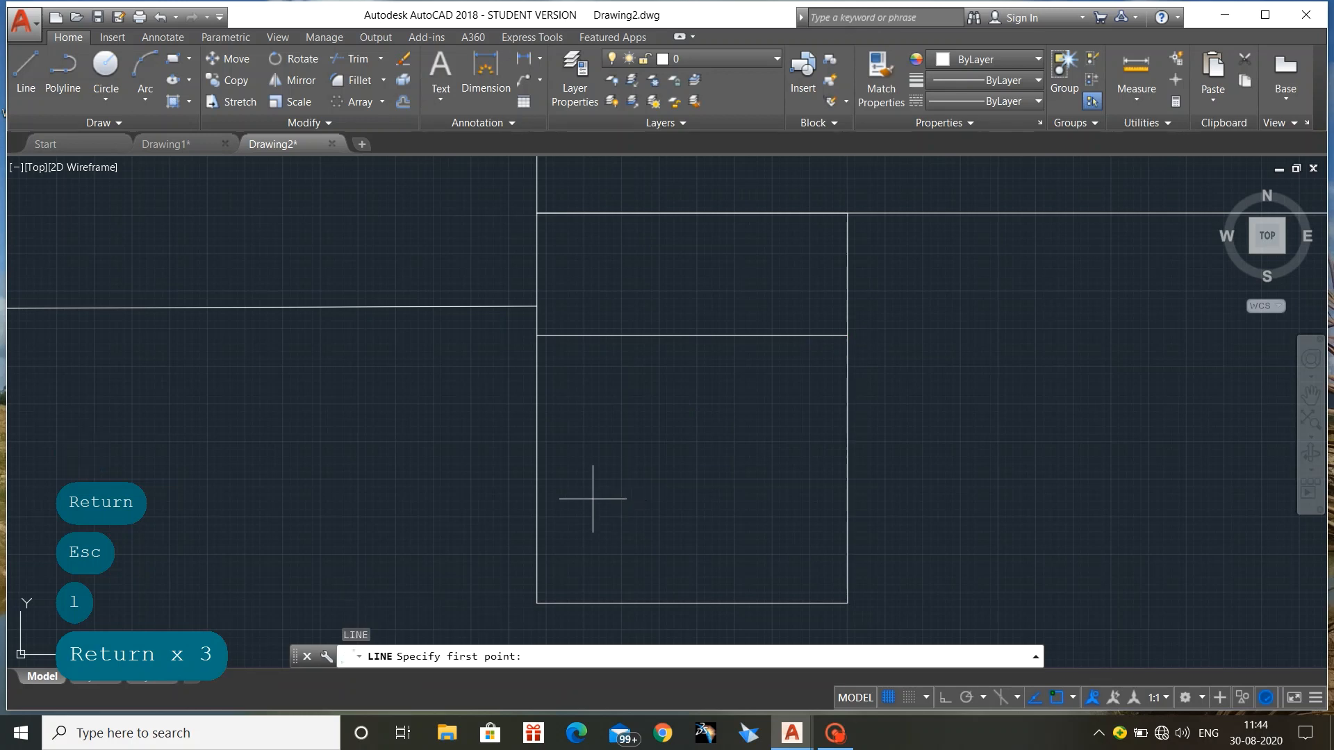
{"action": "left_click", "coordinate": [537, 512]}
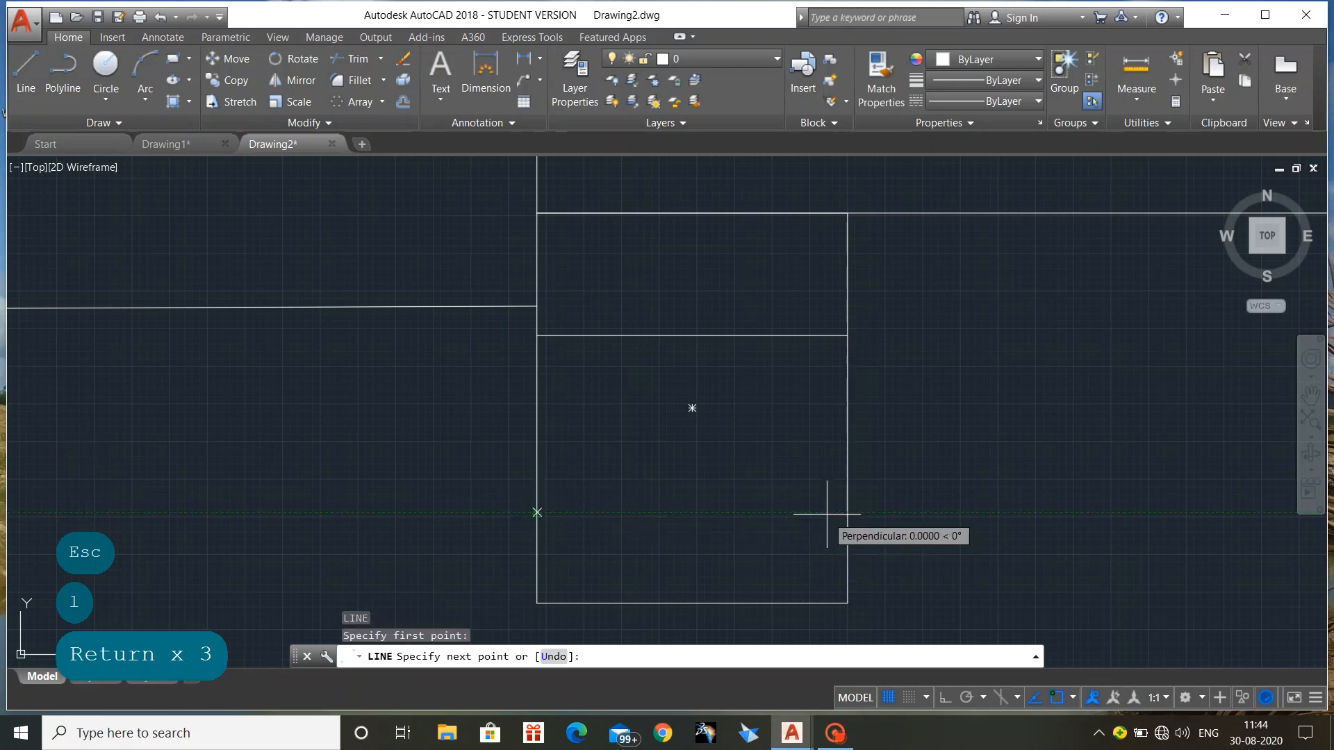
{"action": "left_click", "coordinate": [847, 512]}
{"action": "key", "text": "Return"}
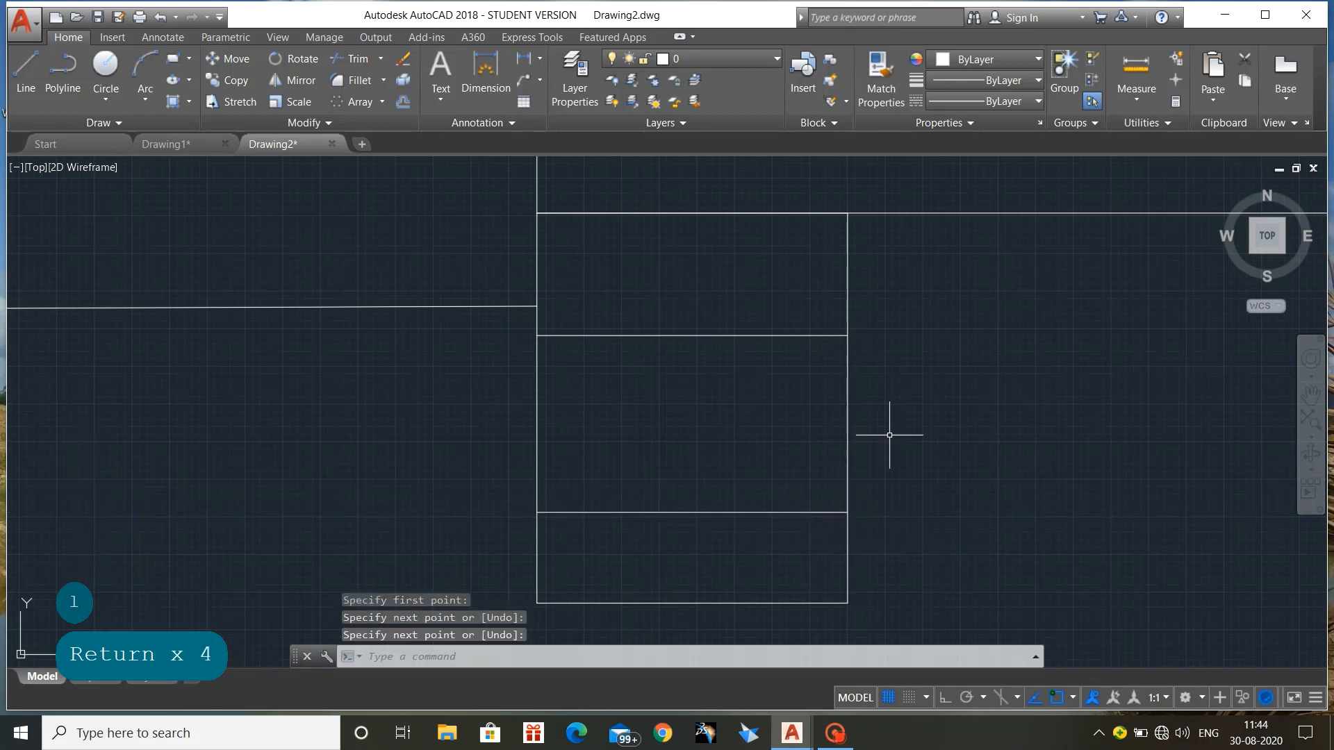
Draw a small, nearly square rectangle in the center of the lower bearing's middle band
{"action": "type", "text": "rec"}
{"action": "key", "text": "Return"}
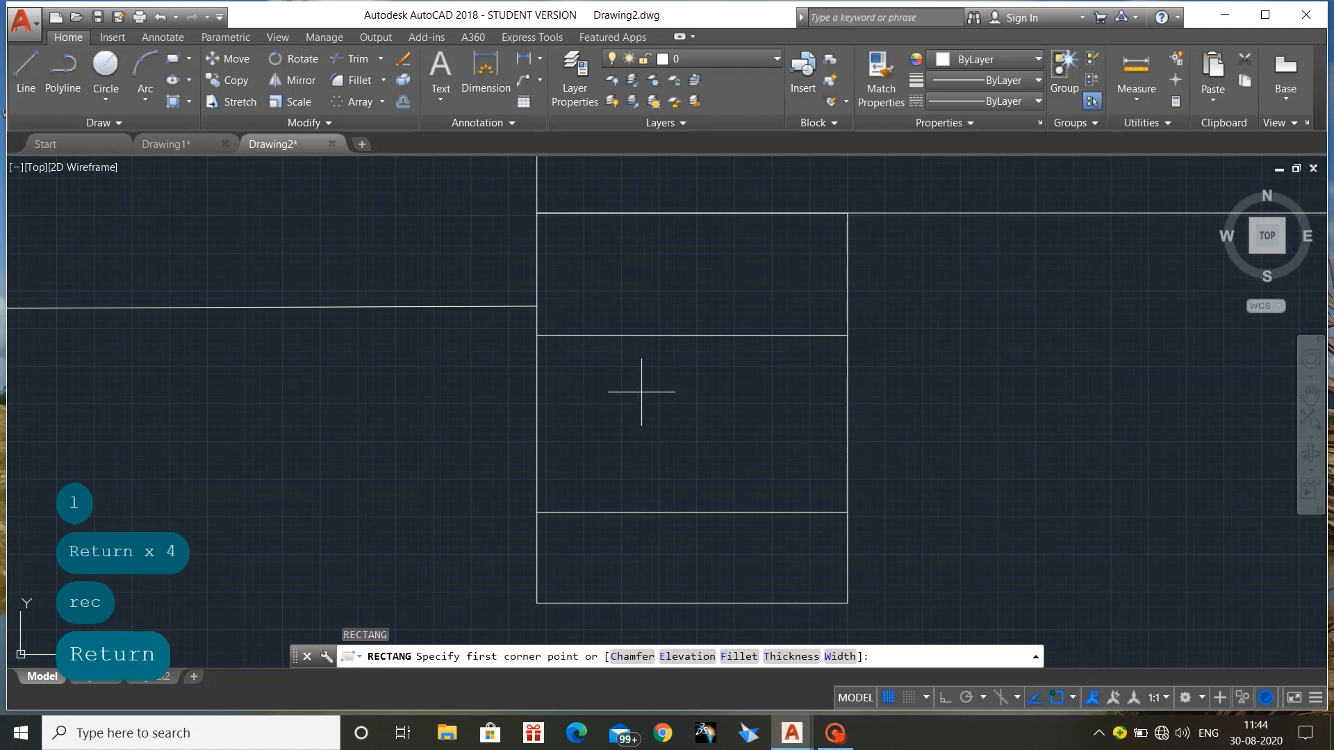
{"action": "left_click", "coordinate": [640, 392]}
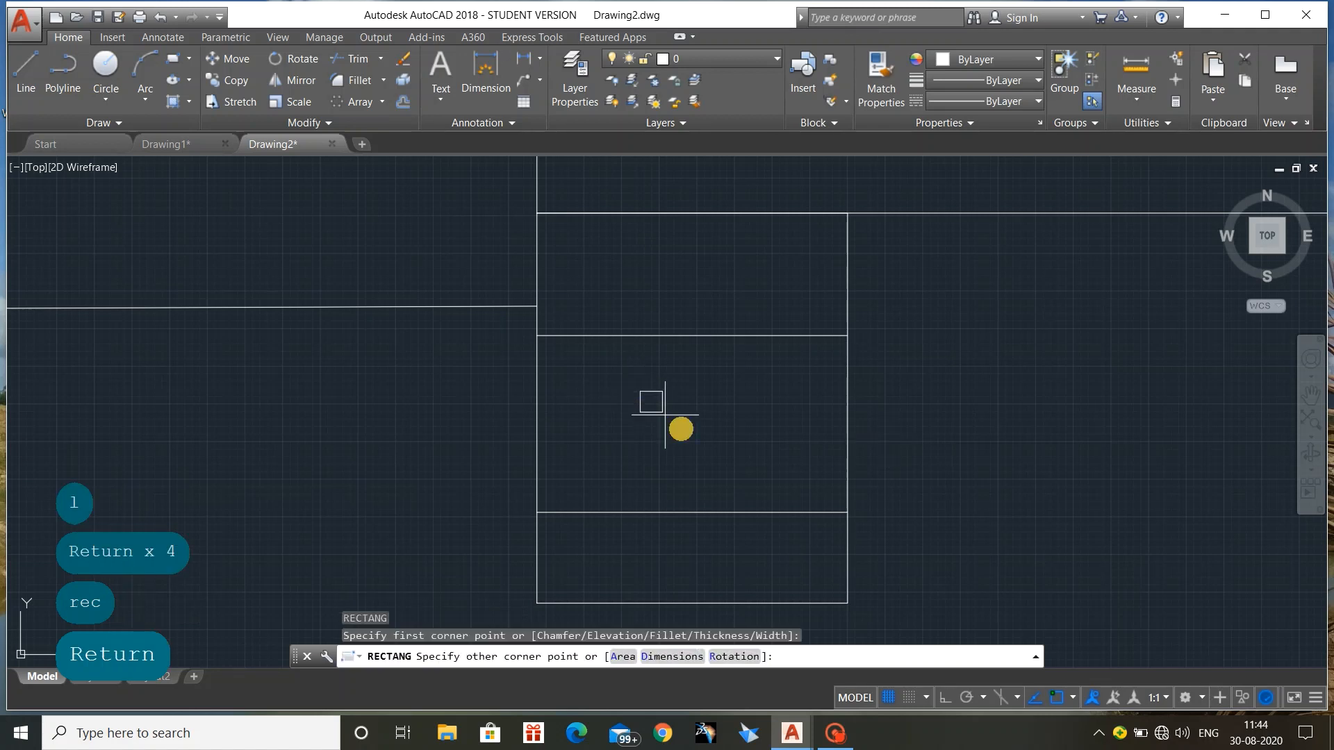
{"action": "left_click", "coordinate": [735, 473]}
{"action": "key", "text": "Escape"}
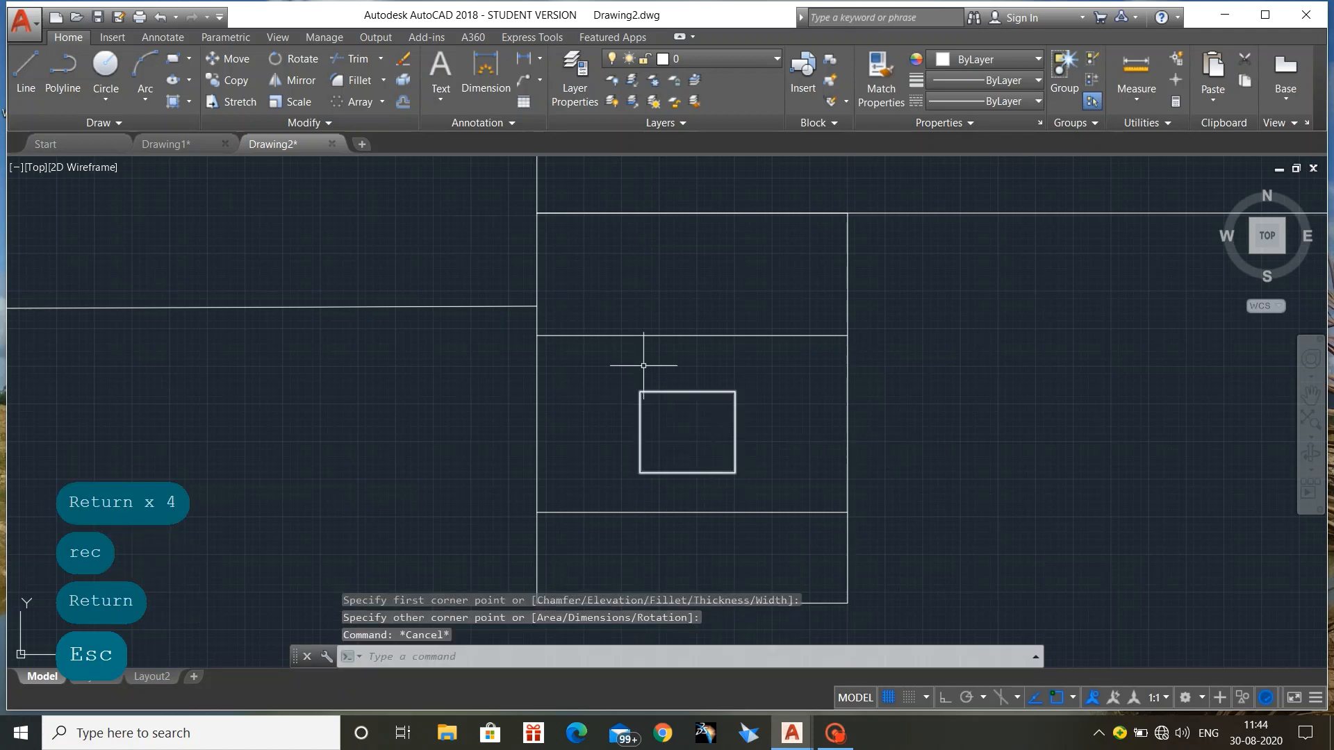
Hatch the lower bearing's bottom strip with the ANSI31 pattern at scale 15 and angle 0
{"action": "type", "text": "h"}
{"action": "key", "text": "Return"}
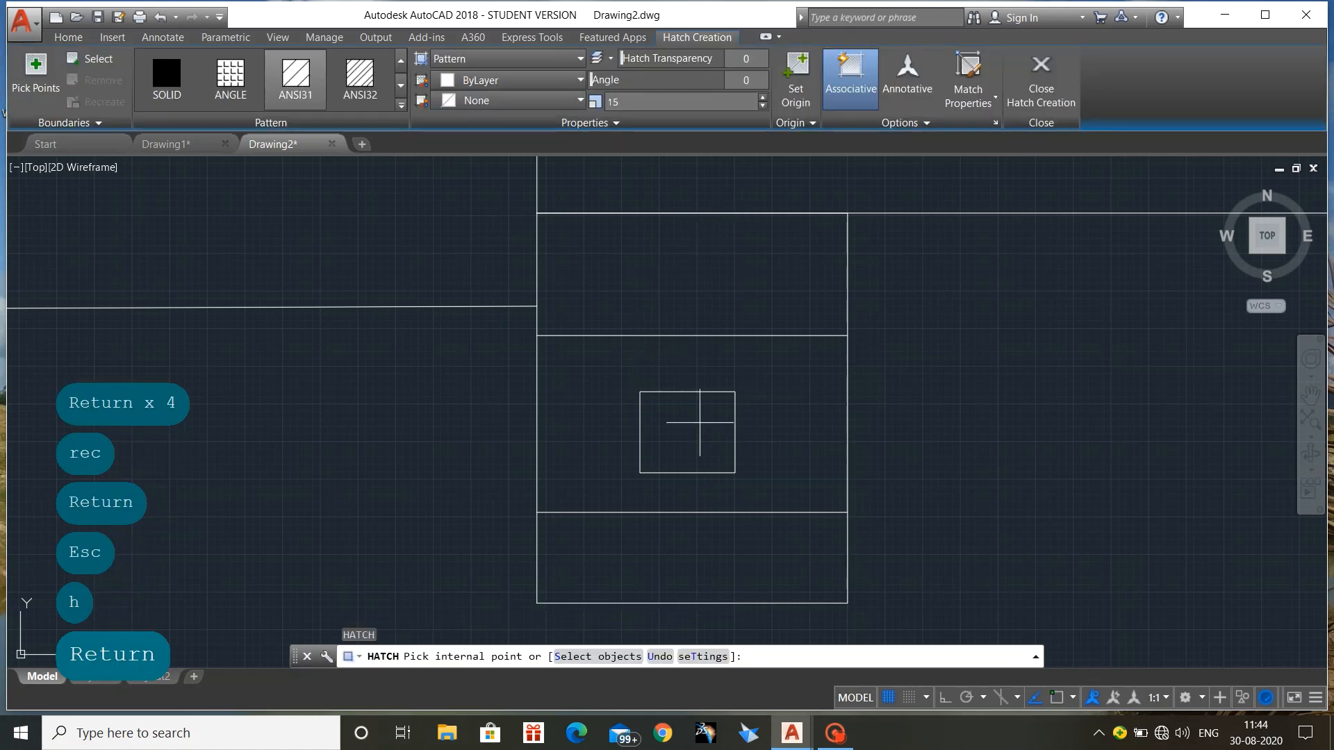
{"action": "left_click", "coordinate": [669, 557]}
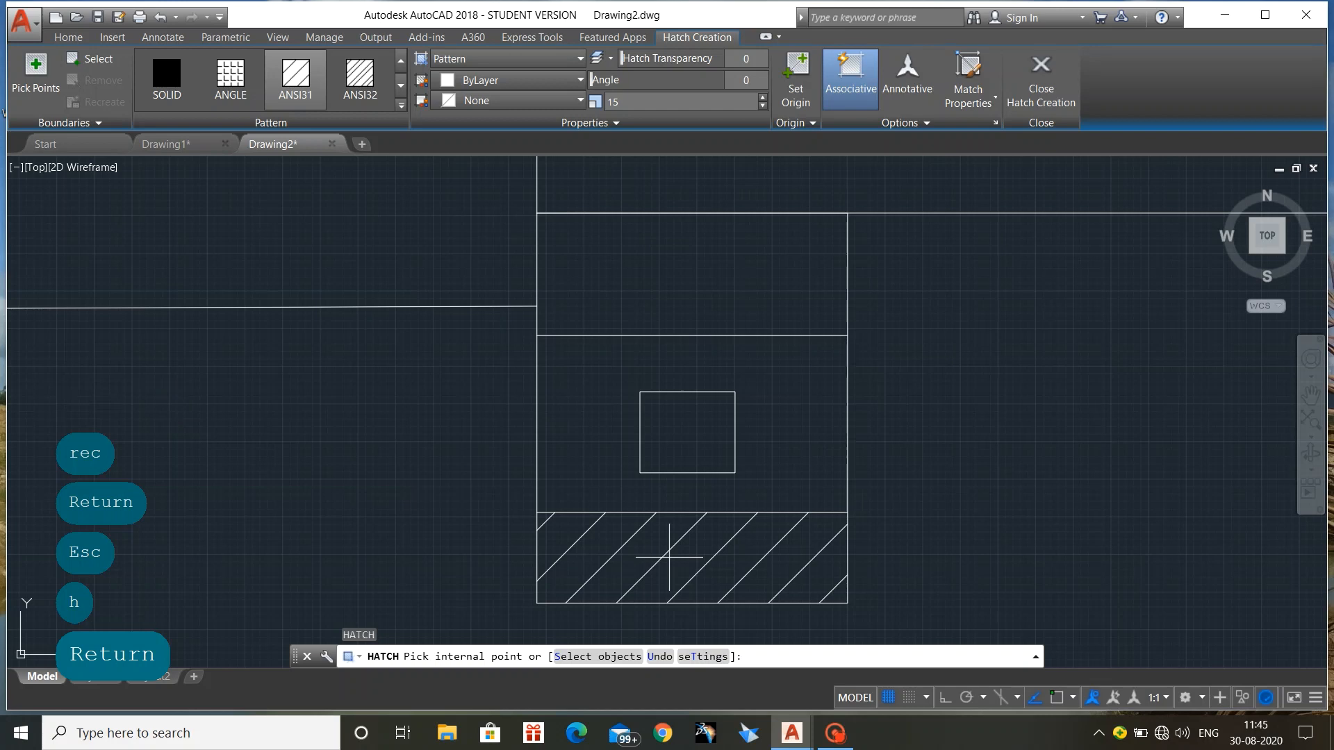
{"action": "left_click", "coordinate": [668, 558]}
{"action": "key", "text": "Return"}
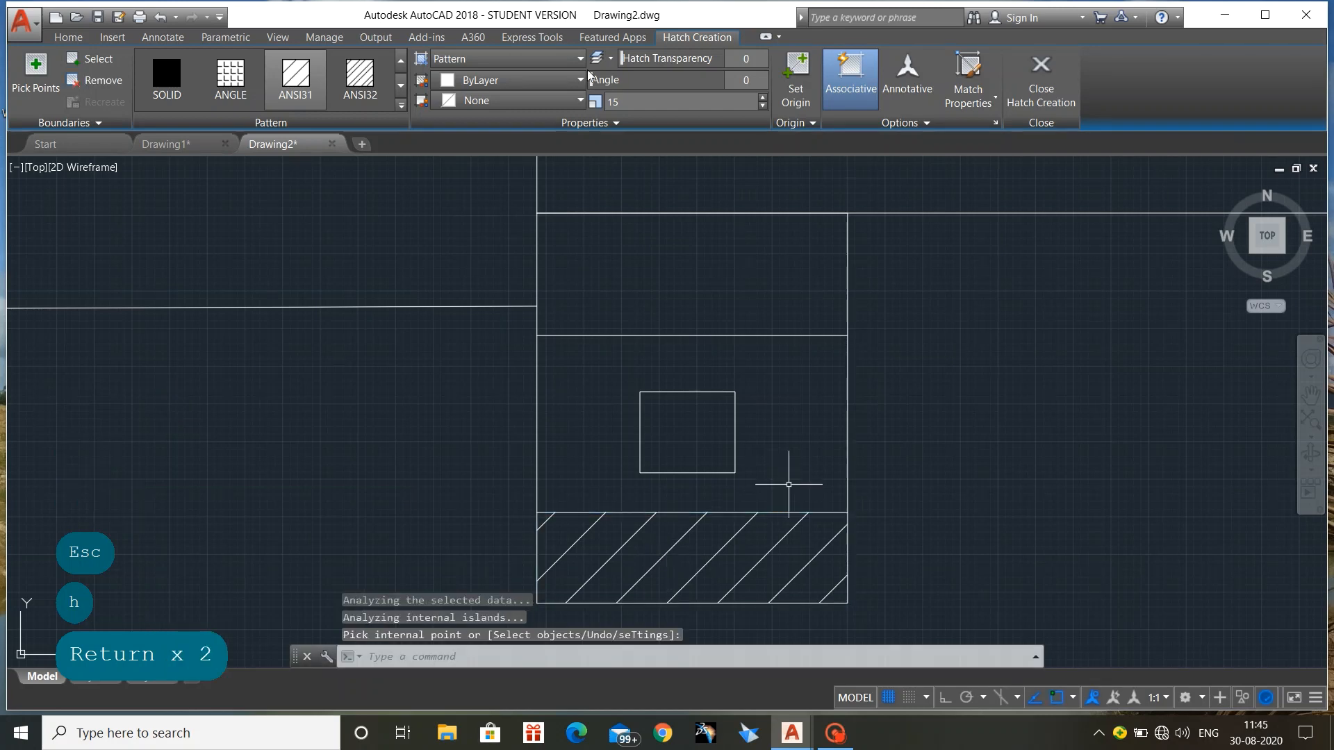
Hatch the lower bearing's top strip with the same ANSI31 pattern at scale 15
{"action": "left_click", "coordinate": [698, 277]}
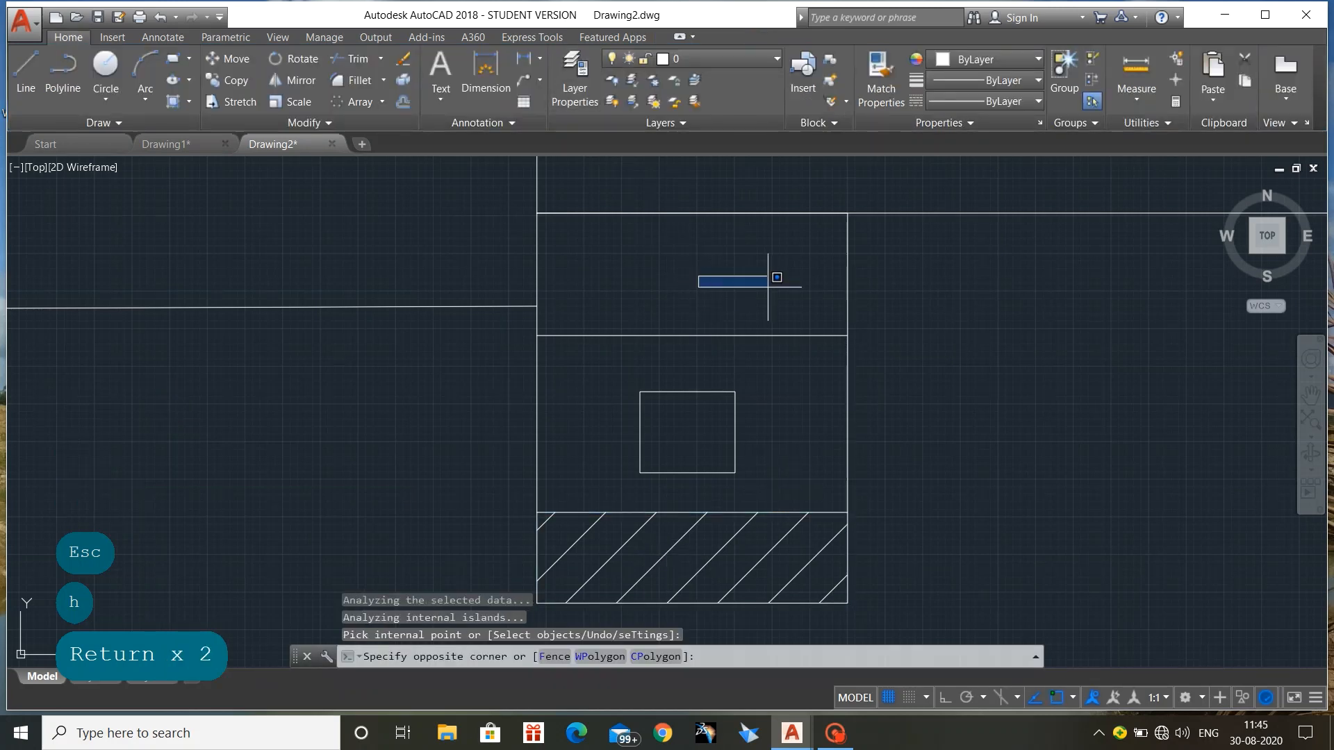
{"action": "key", "text": "Escape"}
{"action": "type", "text": "h"}
{"action": "key", "text": "Return"}
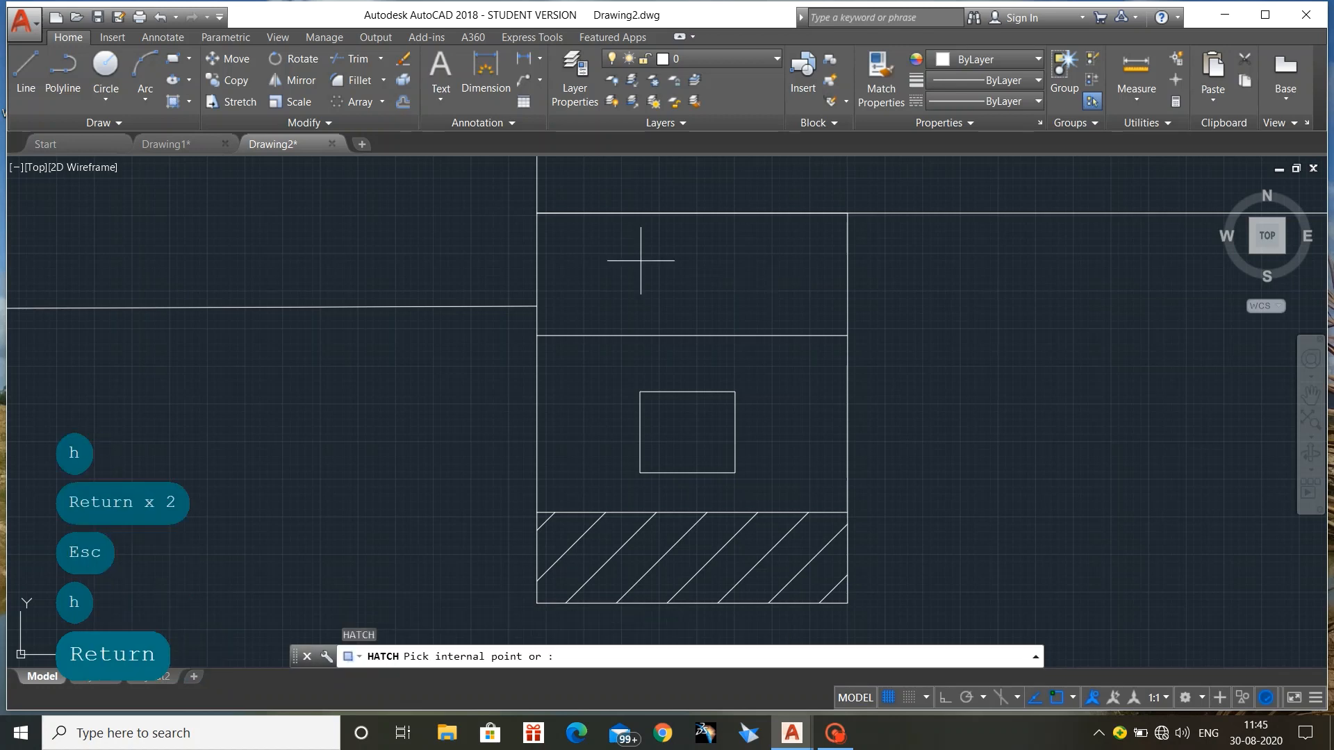
{"action": "left_click", "coordinate": [678, 291]}
{"action": "key", "text": "Escape"}
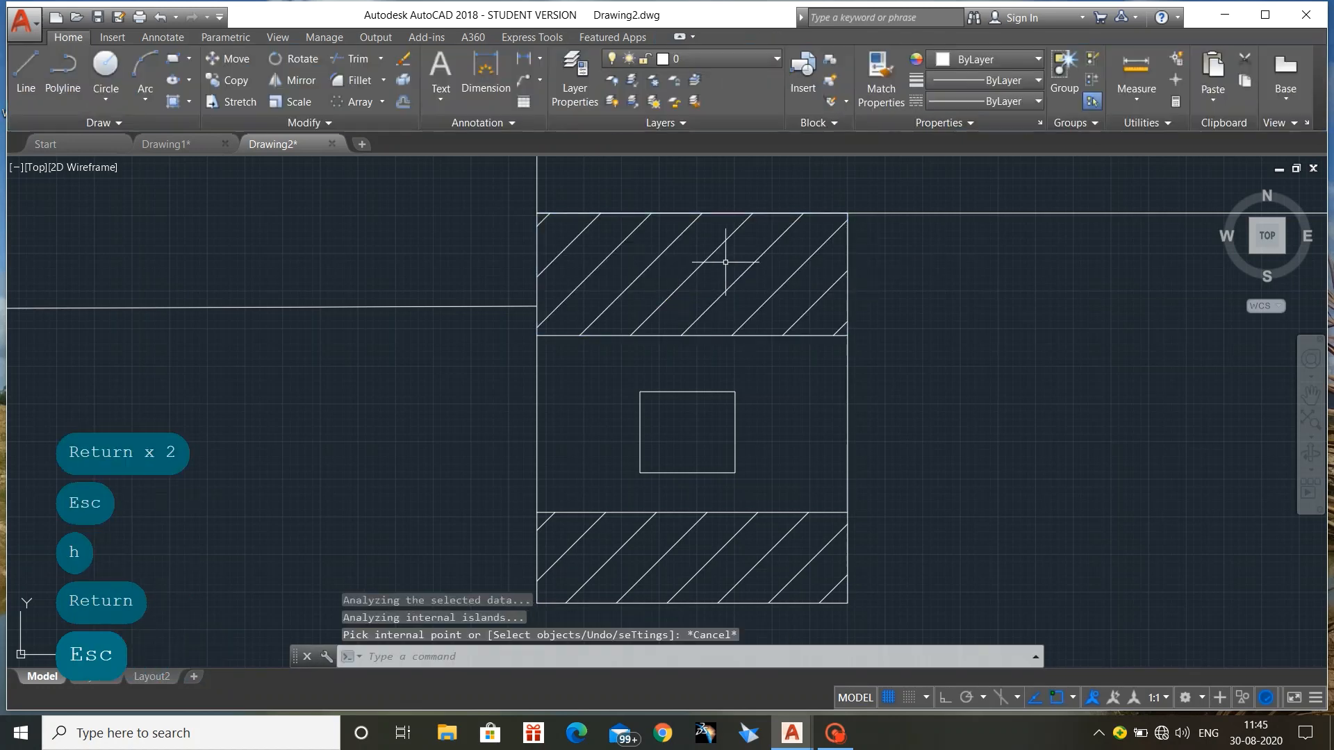
Set the hatch angle of the lower bearing's top strip to 90
{"action": "left_click", "coordinate": [717, 254]}
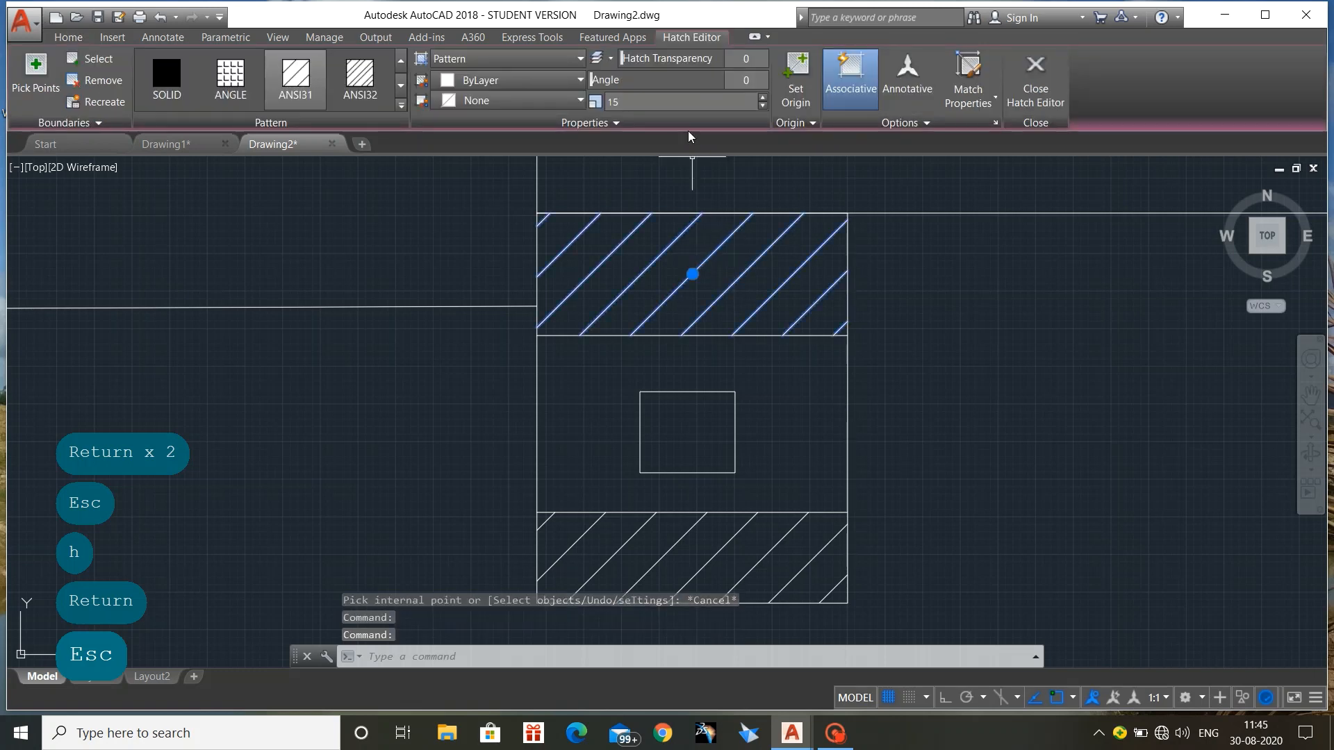
{"action": "left_click", "coordinate": [748, 80]}
{"action": "type", "text": "90"}
{"action": "key", "text": "Return"}
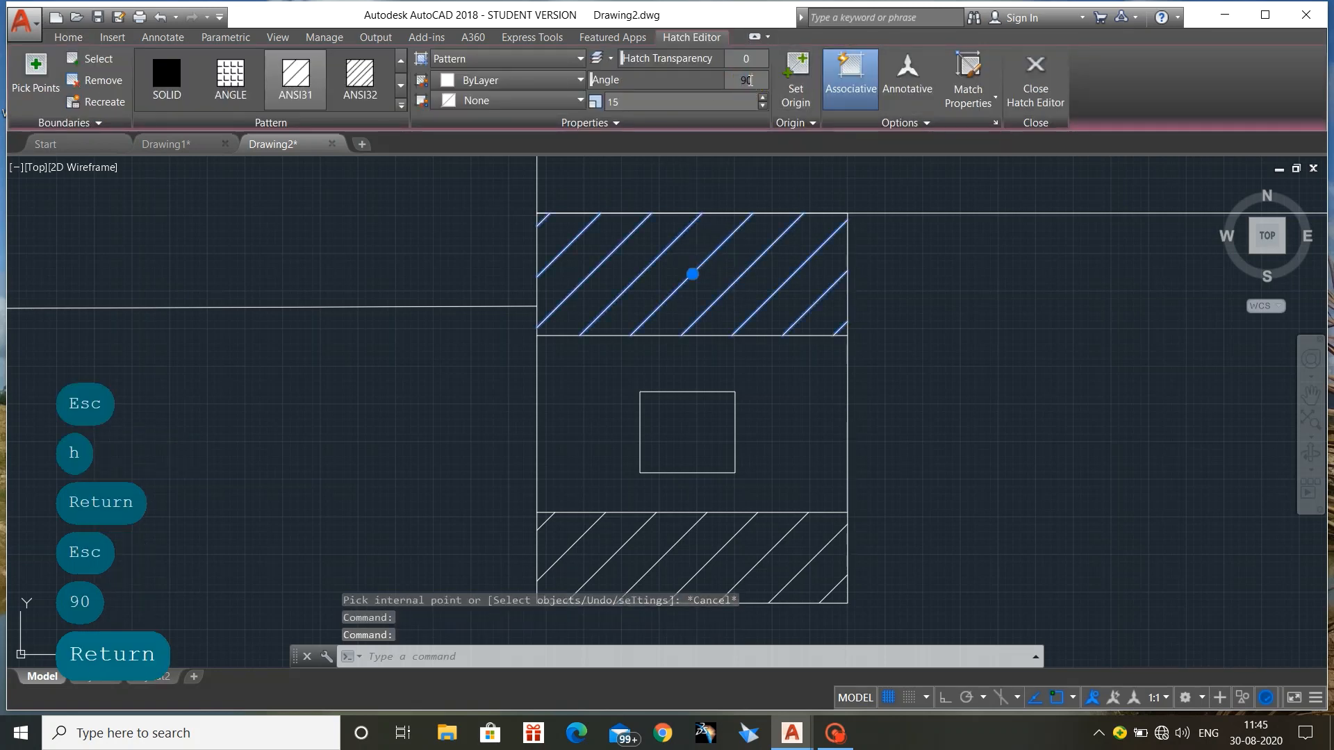
{"action": "key", "text": "Escape"}
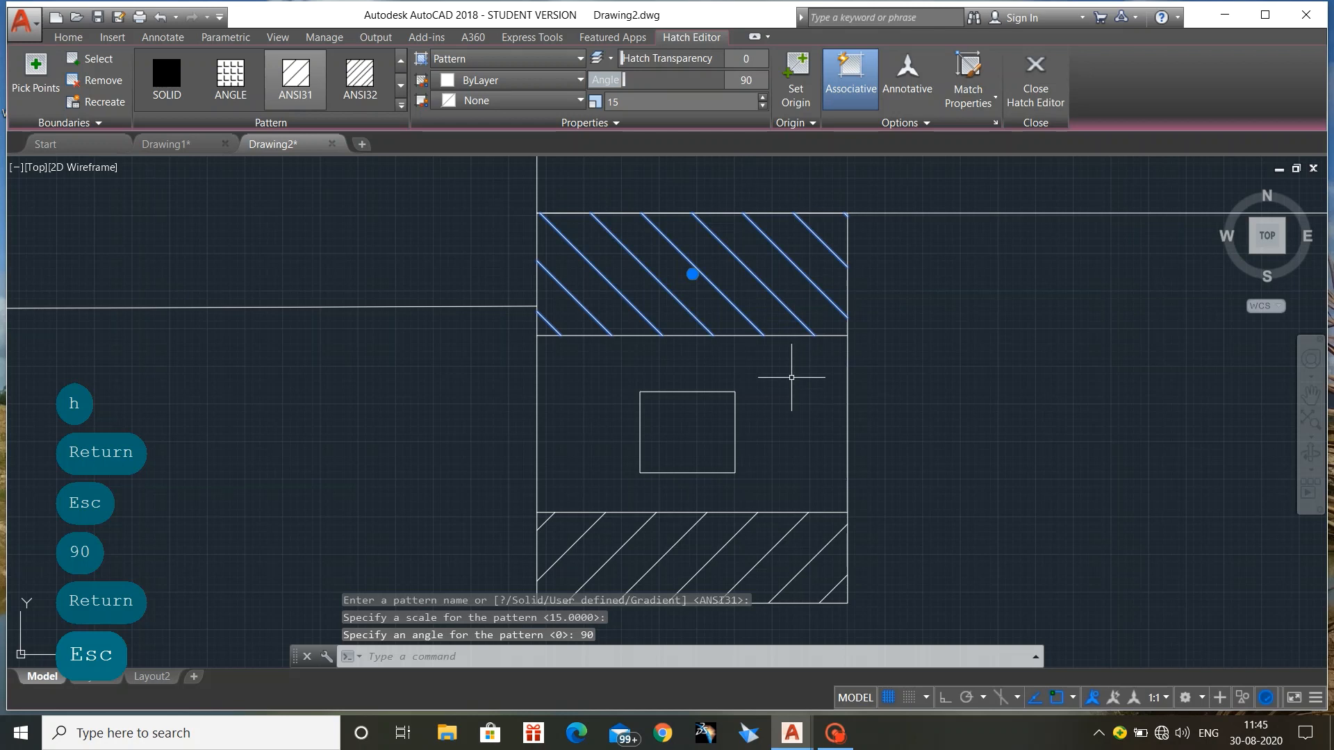
{"action": "key", "text": "Escape"}
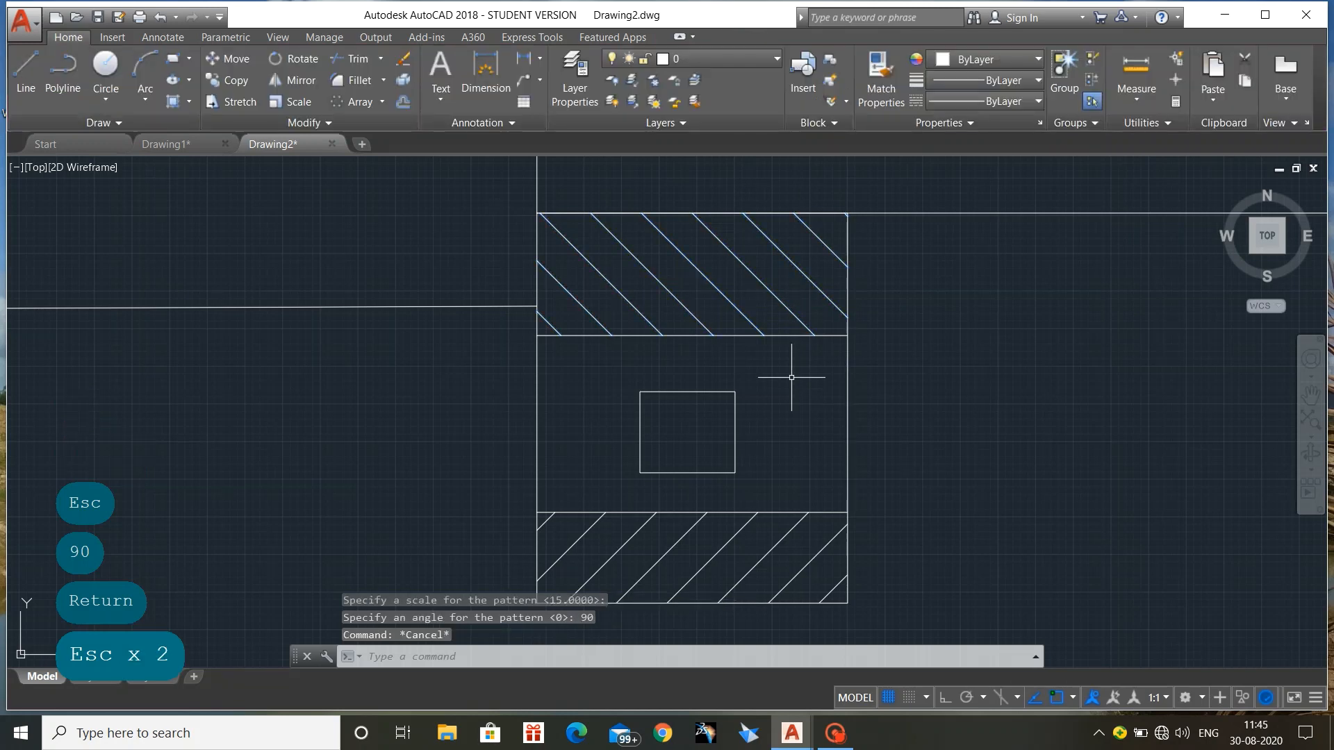
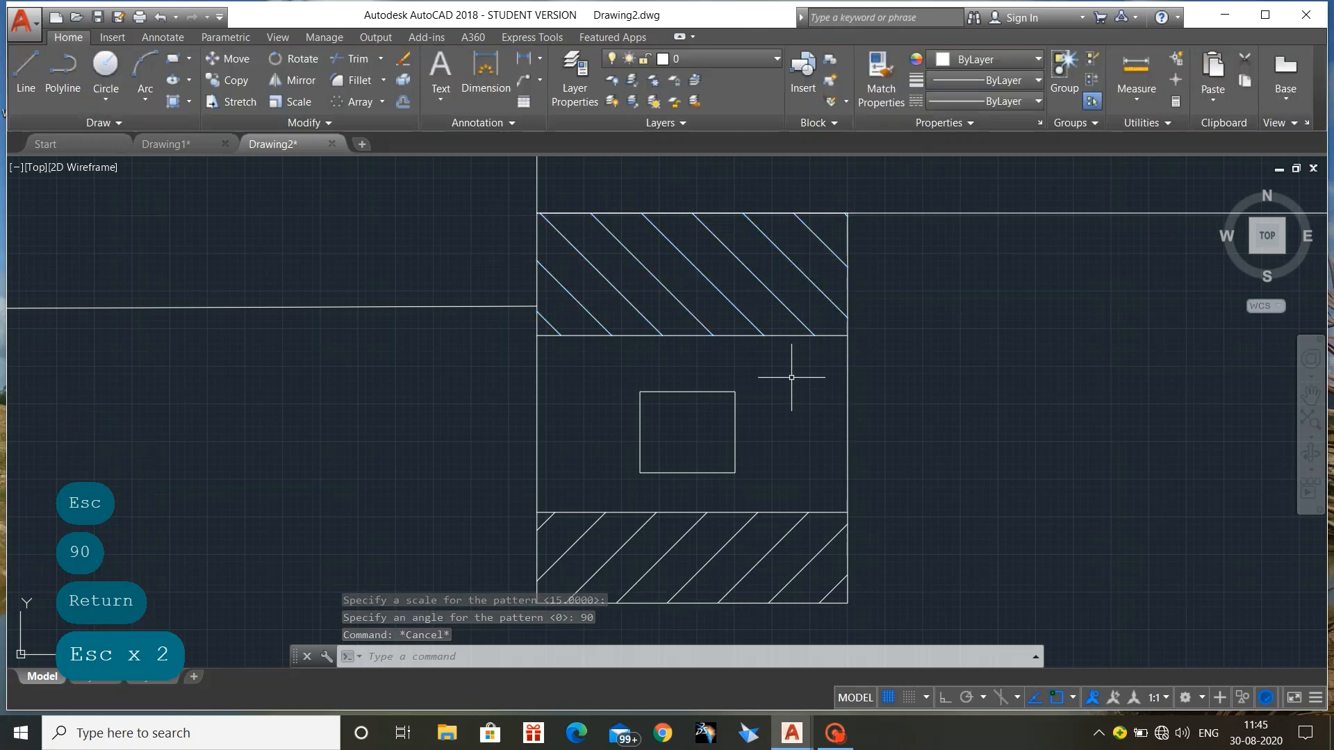
Fill the lower bearing's middle band around the small rectangle with a linear gradient, both colors set to white 255,255,255
{"action": "left_click", "coordinate": [189, 102]}
{"action": "left_click", "coordinate": [217, 164]}
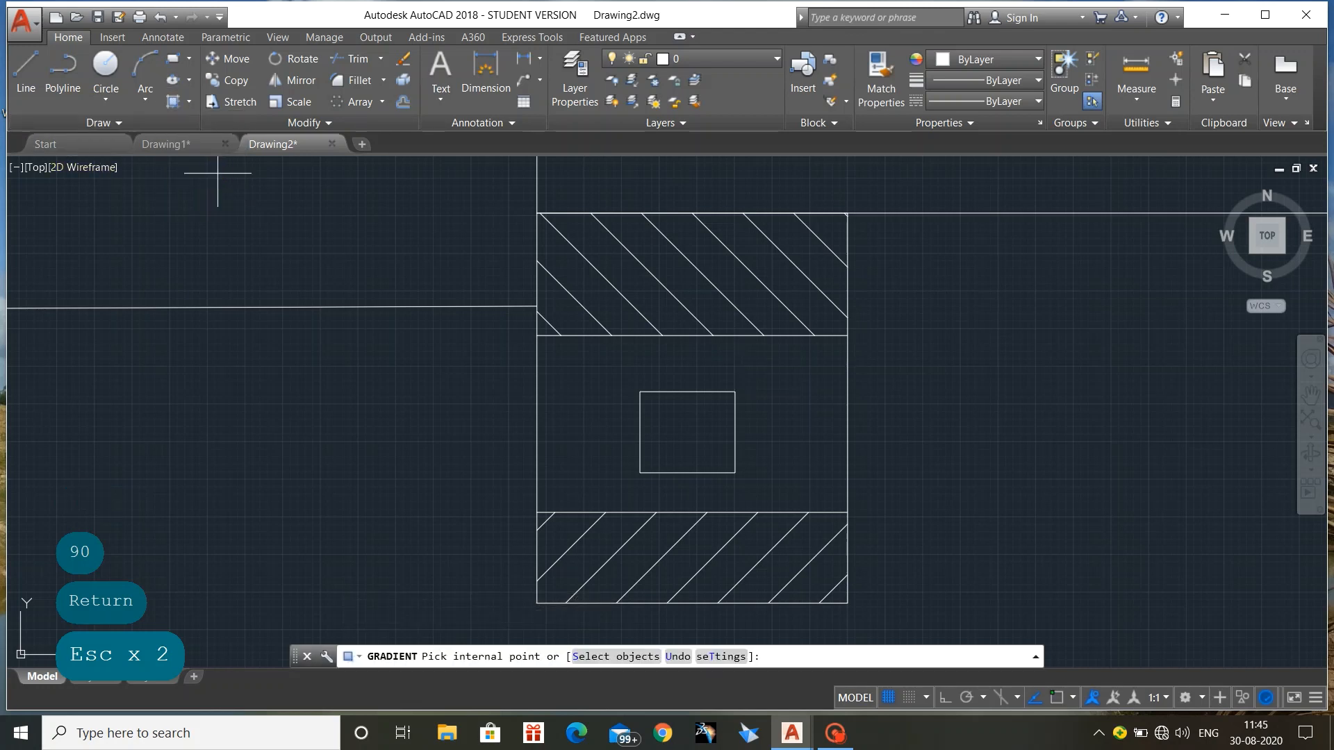
{"action": "left_click", "coordinate": [469, 81]}
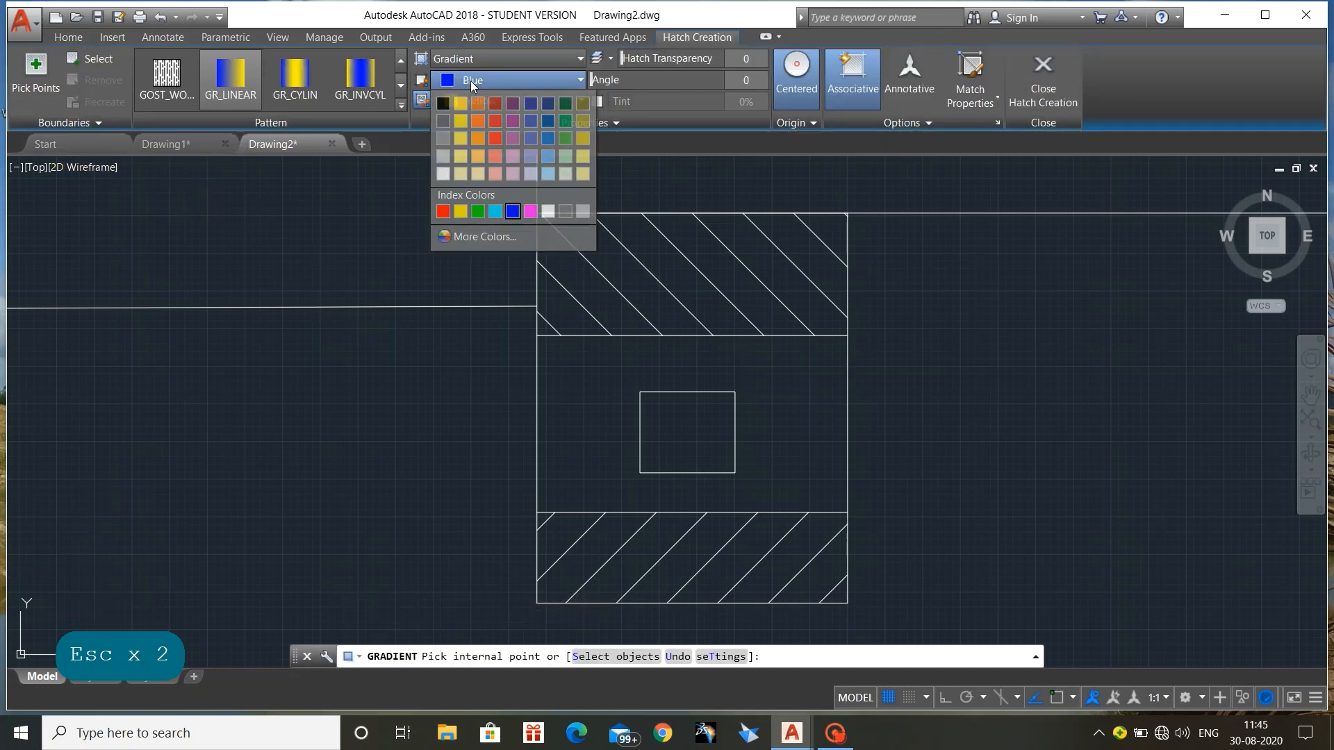
{"action": "left_click", "coordinate": [449, 173]}
{"action": "left_click", "coordinate": [485, 99]}
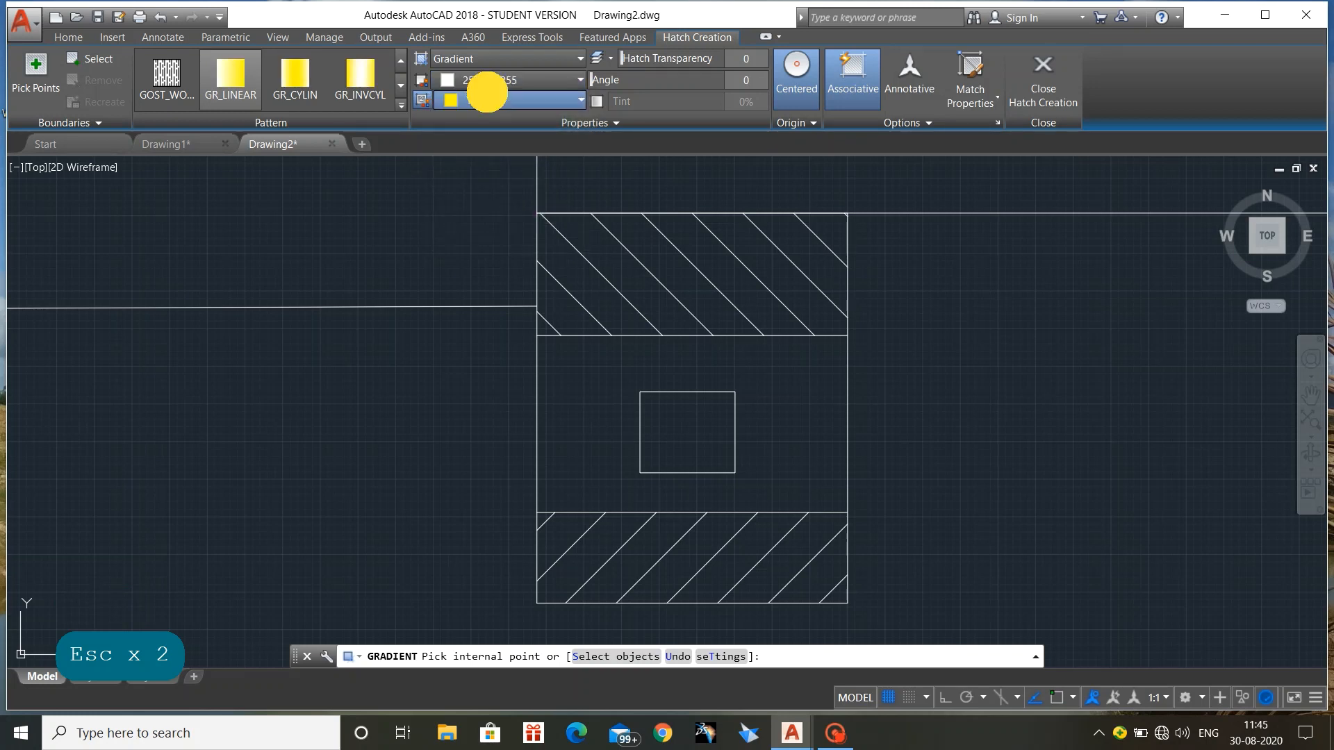
{"action": "left_click", "coordinate": [445, 194]}
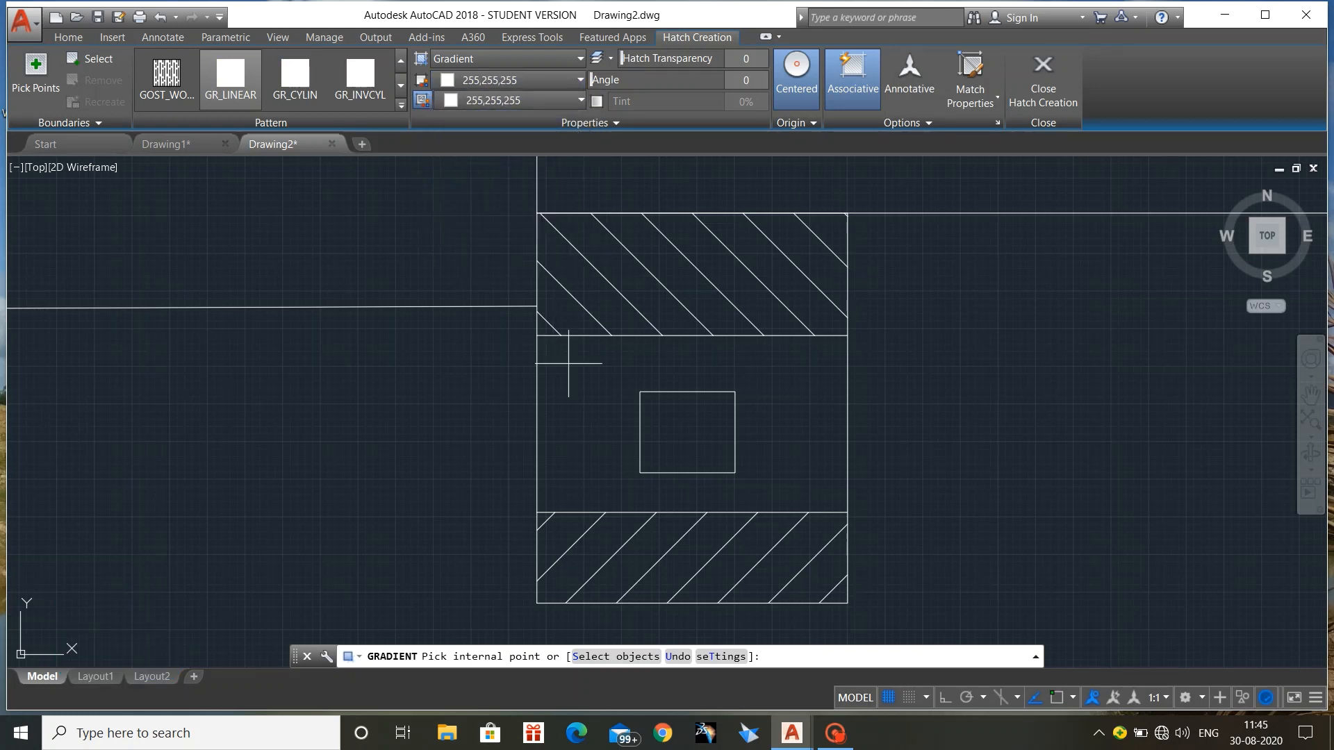
{"action": "left_click", "coordinate": [584, 391]}
{"action": "scroll", "coordinate": [585, 391], "scroll_direction": "down", "scroll_amount": 6}
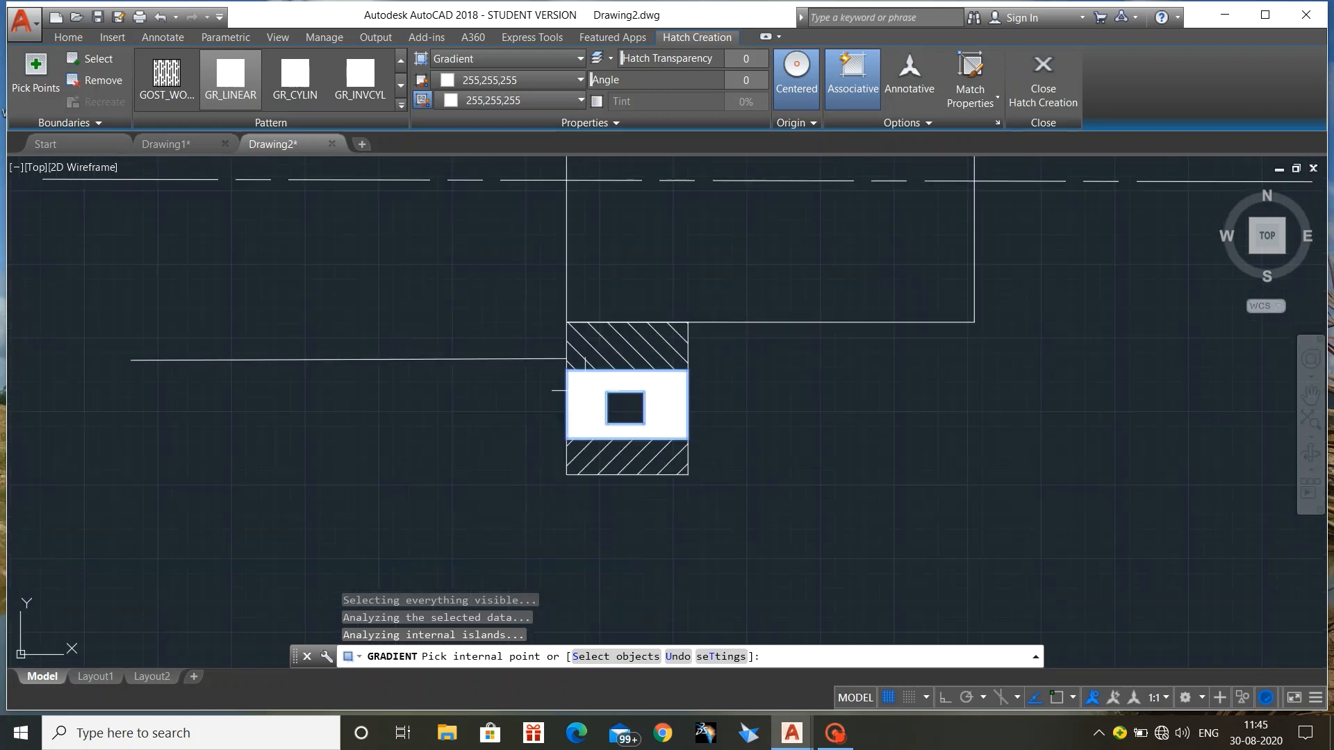
{"action": "key", "text": "Escape"}
{"action": "key", "text": "Escape"}
{"action": "key", "text": "Escape"}
{"action": "key", "text": "Escape"}
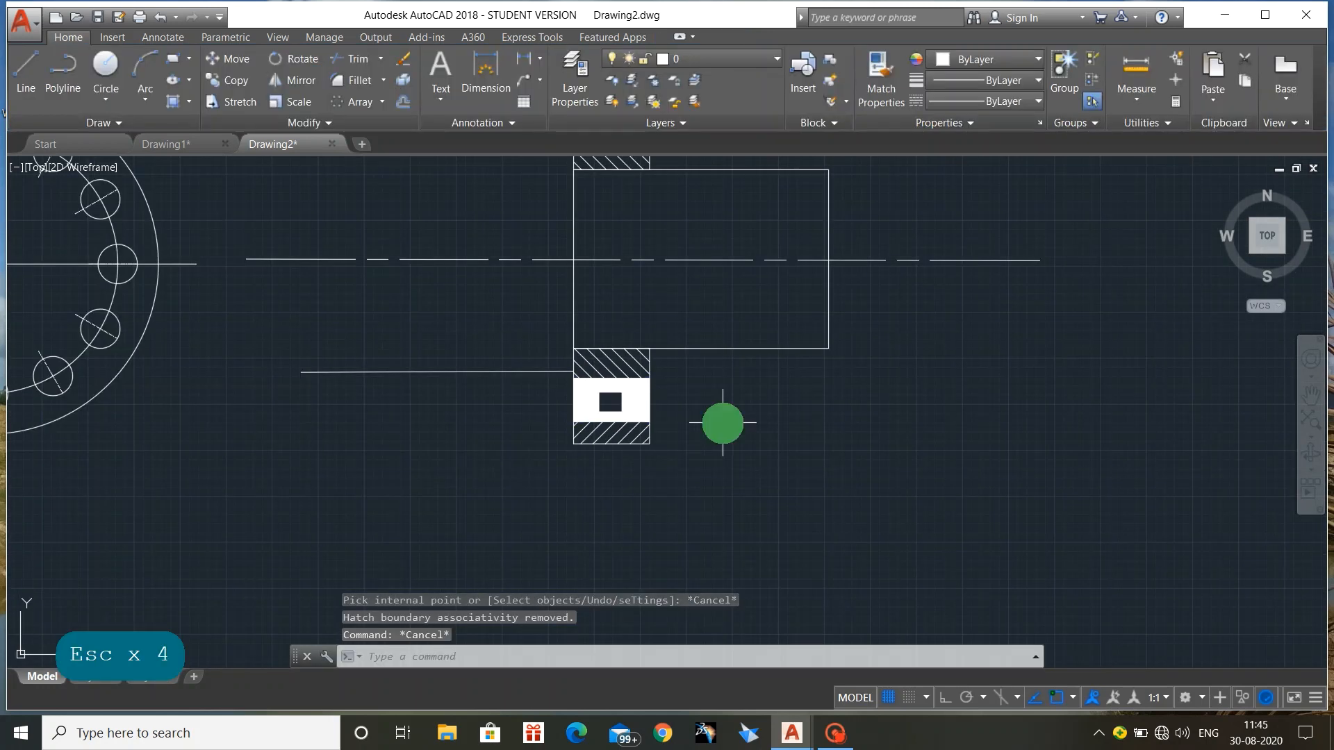
Review the finished bearings, then examine the screw thread rows of the reference table in Drawing1 and return to Drawing2
{"action": "middle_click_drag", "start_coordinate": [720, 419], "coordinate": [701, 514]}
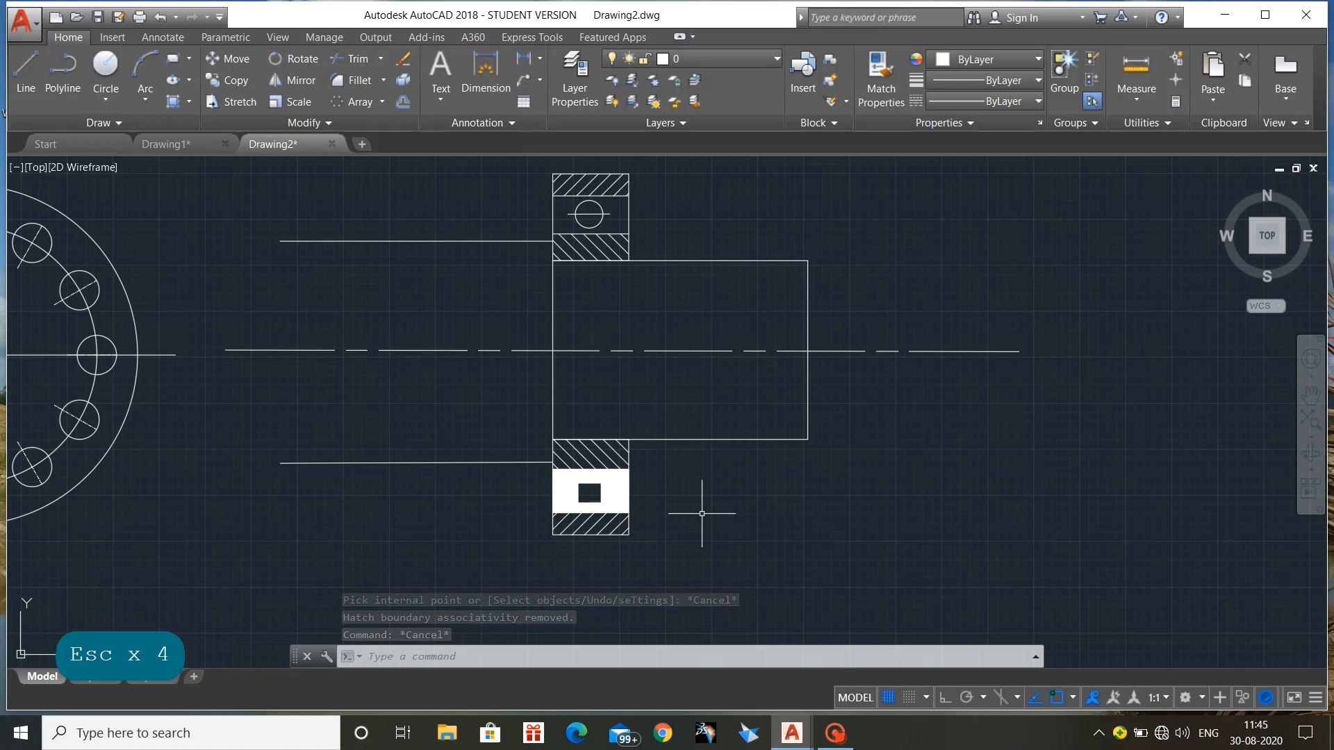
{"action": "scroll", "coordinate": [702, 513], "scroll_direction": "down", "scroll_amount": 4}
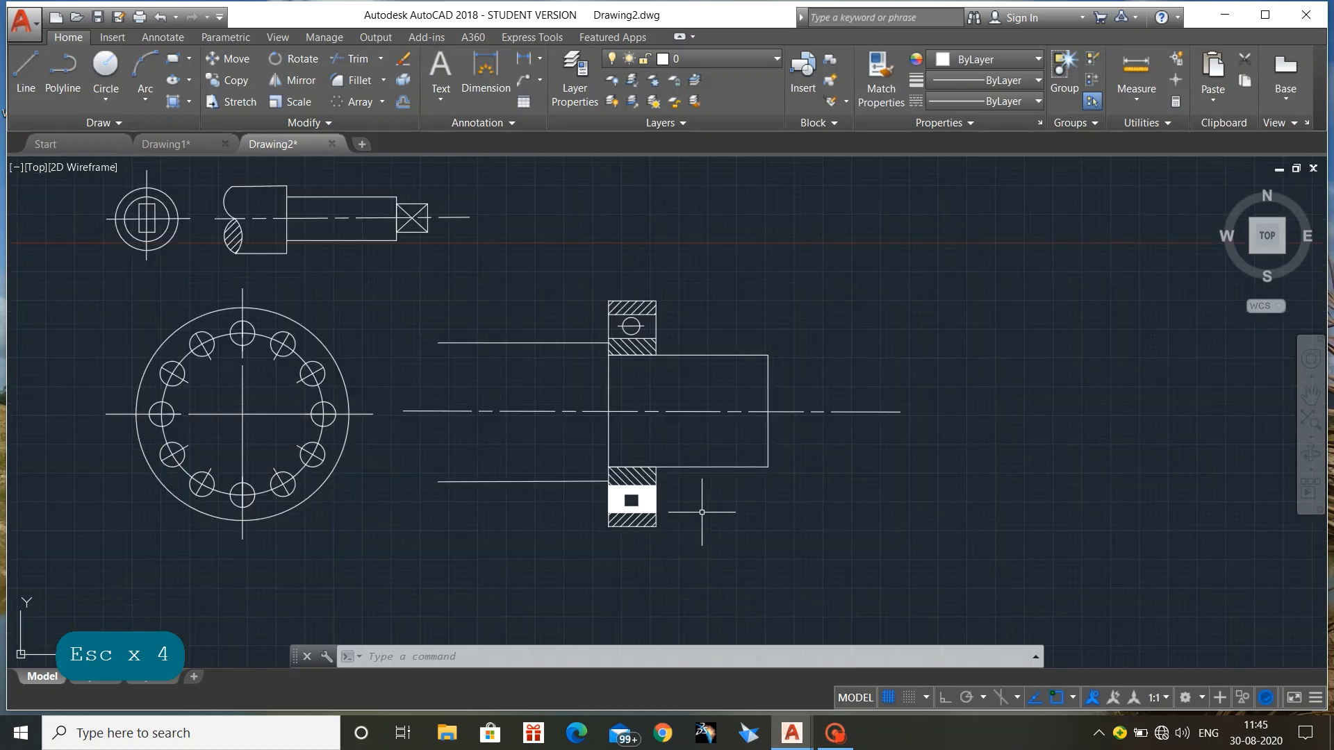
{"action": "scroll", "coordinate": [702, 512], "scroll_direction": "up", "scroll_amount": 2}
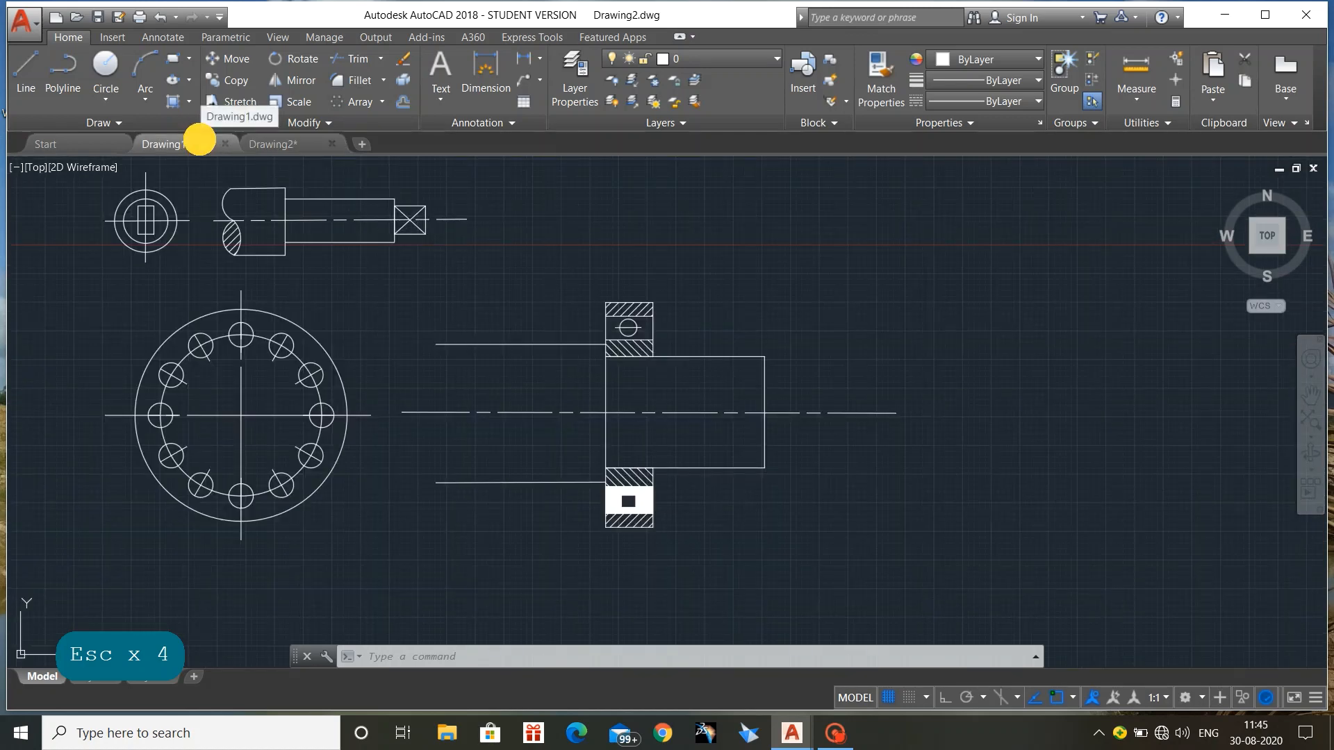
{"action": "left_click", "coordinate": [196, 141]}
{"action": "scroll", "coordinate": [717, 445], "scroll_direction": "down", "scroll_amount": 2}
{"action": "scroll", "coordinate": [717, 445], "scroll_direction": "down", "scroll_amount": 1}
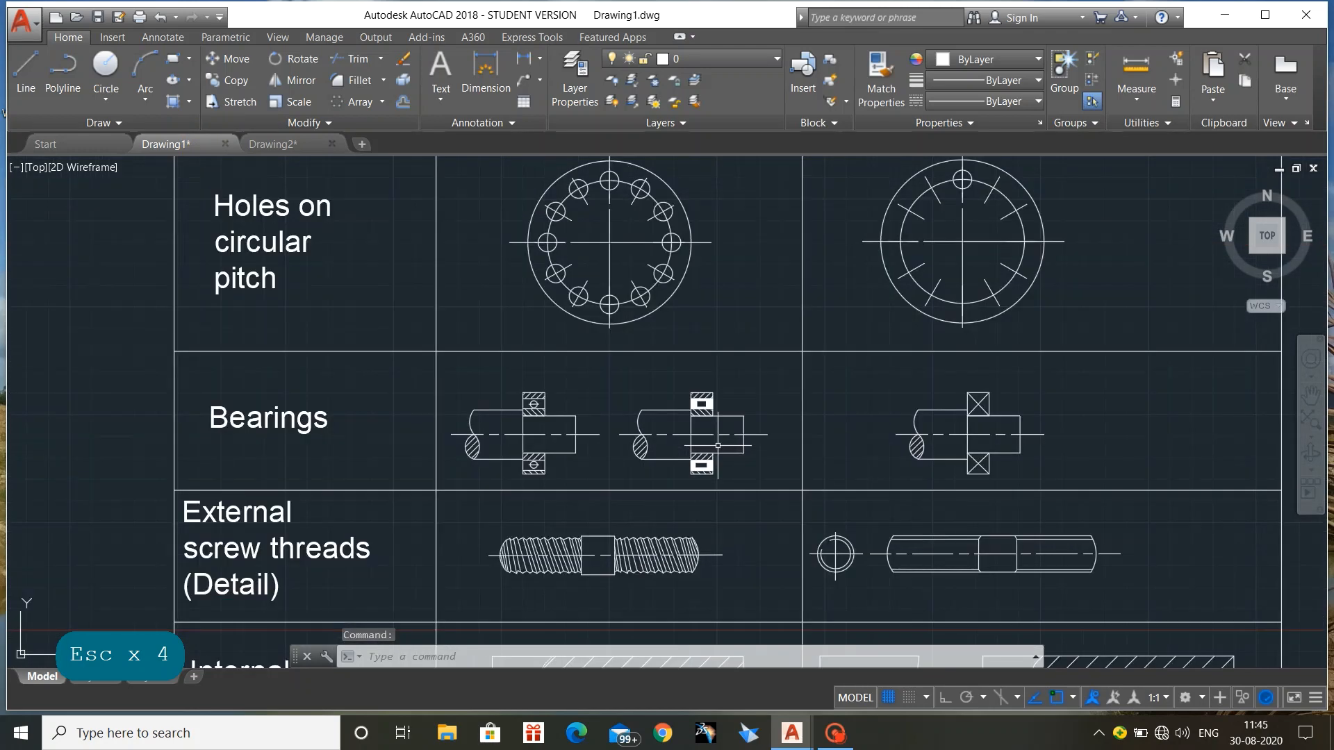
{"action": "mouse_move", "coordinate": [750, 510]}
{"action": "middle_mouse_down"}
{"action": "mouse_move", "coordinate": [738, 387]}
{"action": "mouse_move", "coordinate": [751, 243]}
{"action": "middle_mouse_up"}
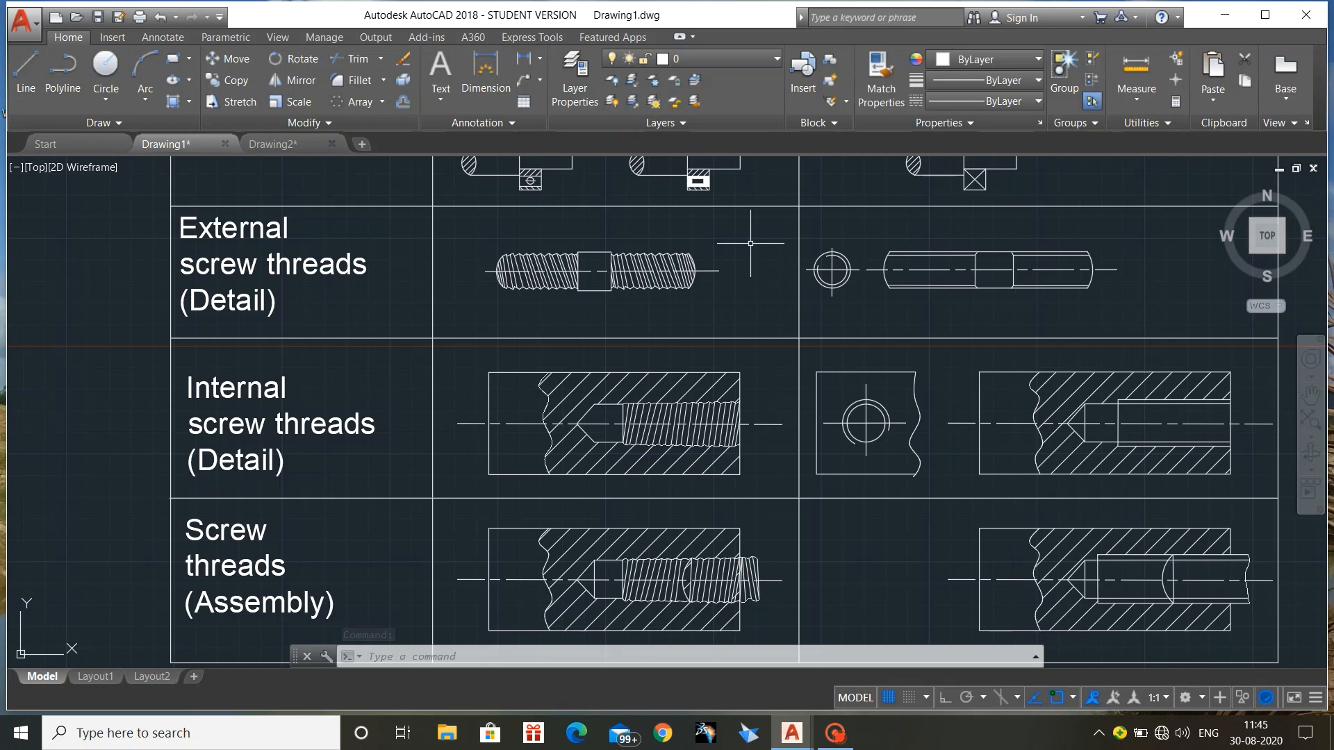
{"action": "left_click", "coordinate": [303, 142]}
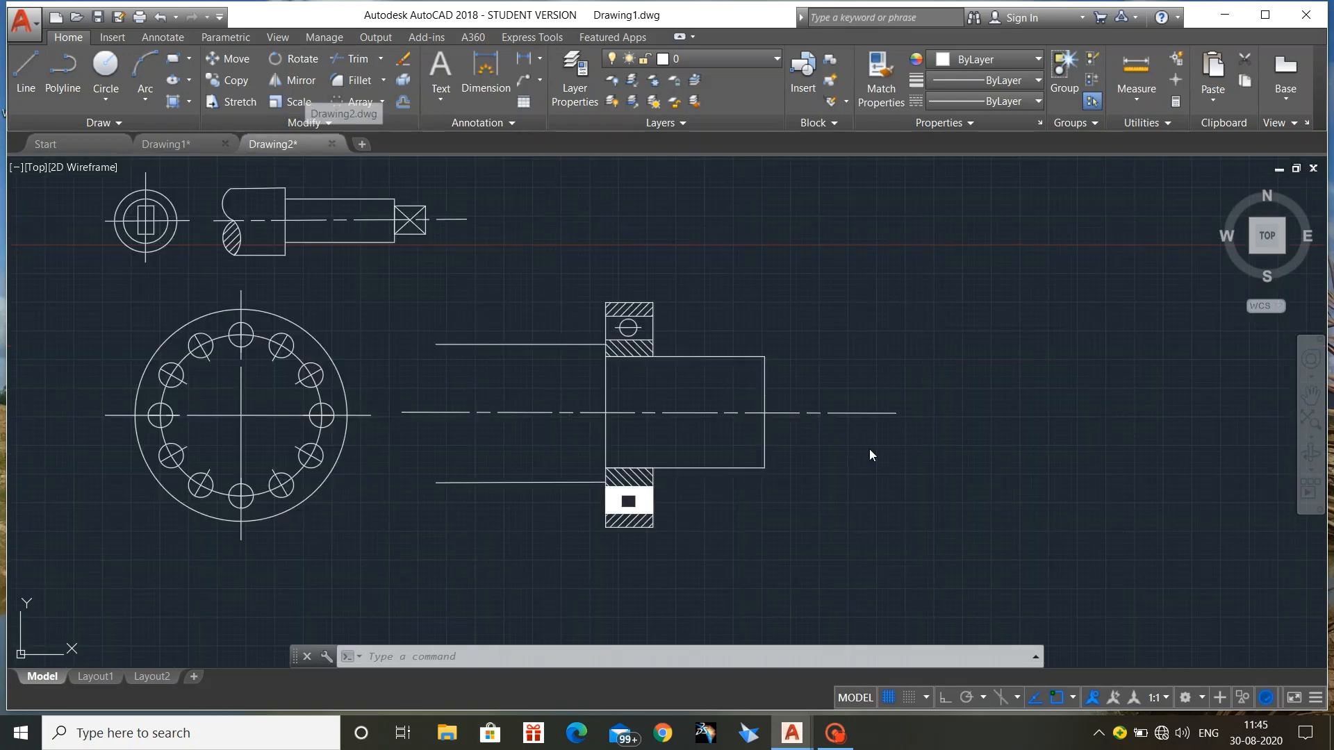
Draw a small upright rectangle in the empty area above and to the right of the bearing shaft
{"action": "middle_click_drag", "start_coordinate": [947, 414], "coordinate": [533, 491]}
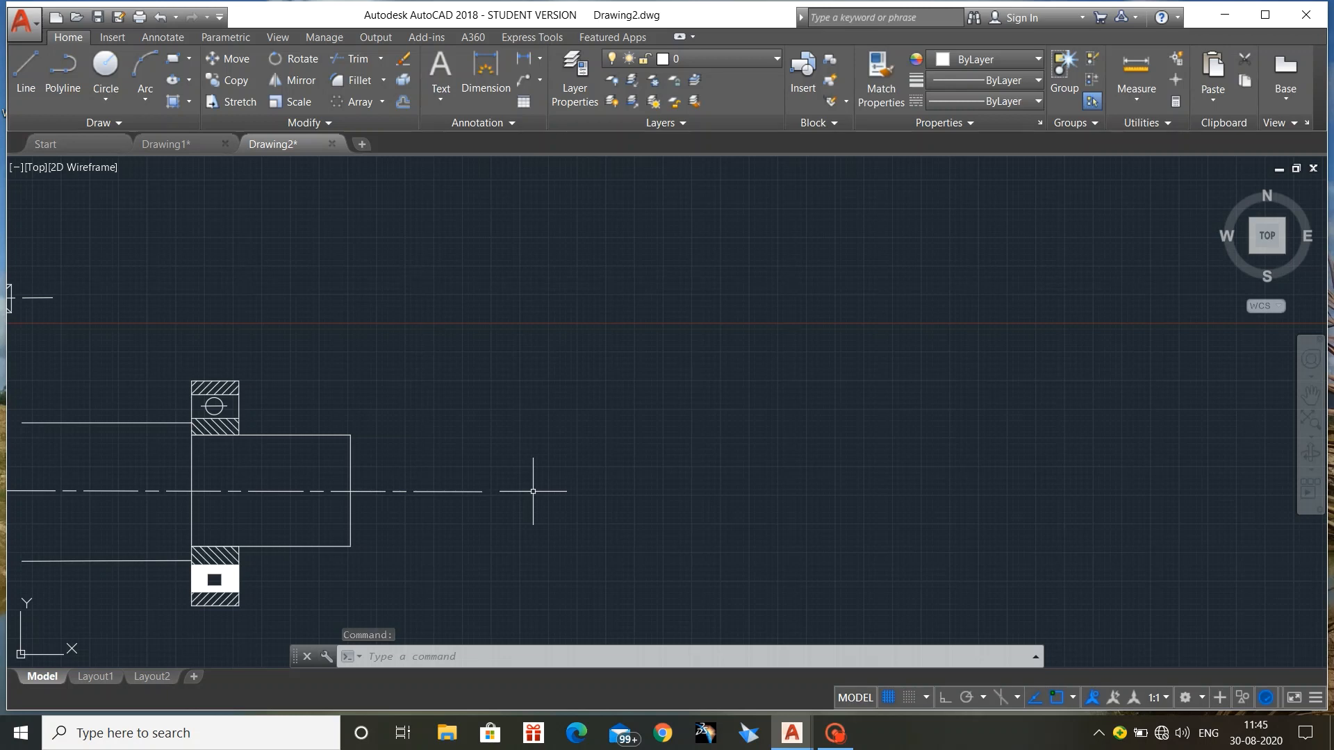
{"action": "type", "text": "rec"}
{"action": "key", "text": "Return"}
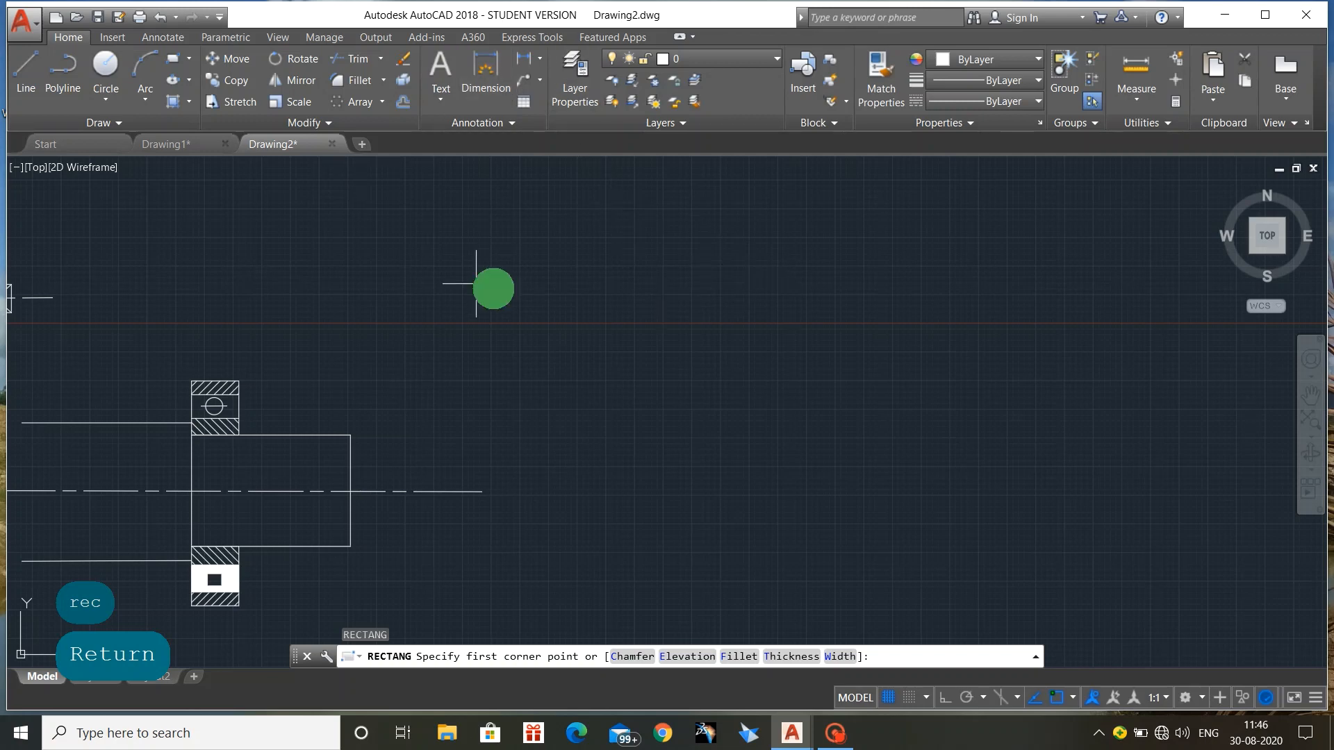
{"action": "middle_click_drag", "start_coordinate": [491, 289], "coordinate": [694, 442]}
{"action": "scroll", "coordinate": [518, 379], "scroll_direction": "up", "scroll_amount": 2}
{"action": "scroll", "coordinate": [514, 397], "scroll_direction": "up", "scroll_amount": 2}
{"action": "middle_click_drag", "start_coordinate": [513, 399], "coordinate": [723, 278]}
{"action": "left_click", "coordinate": [599, 326]}
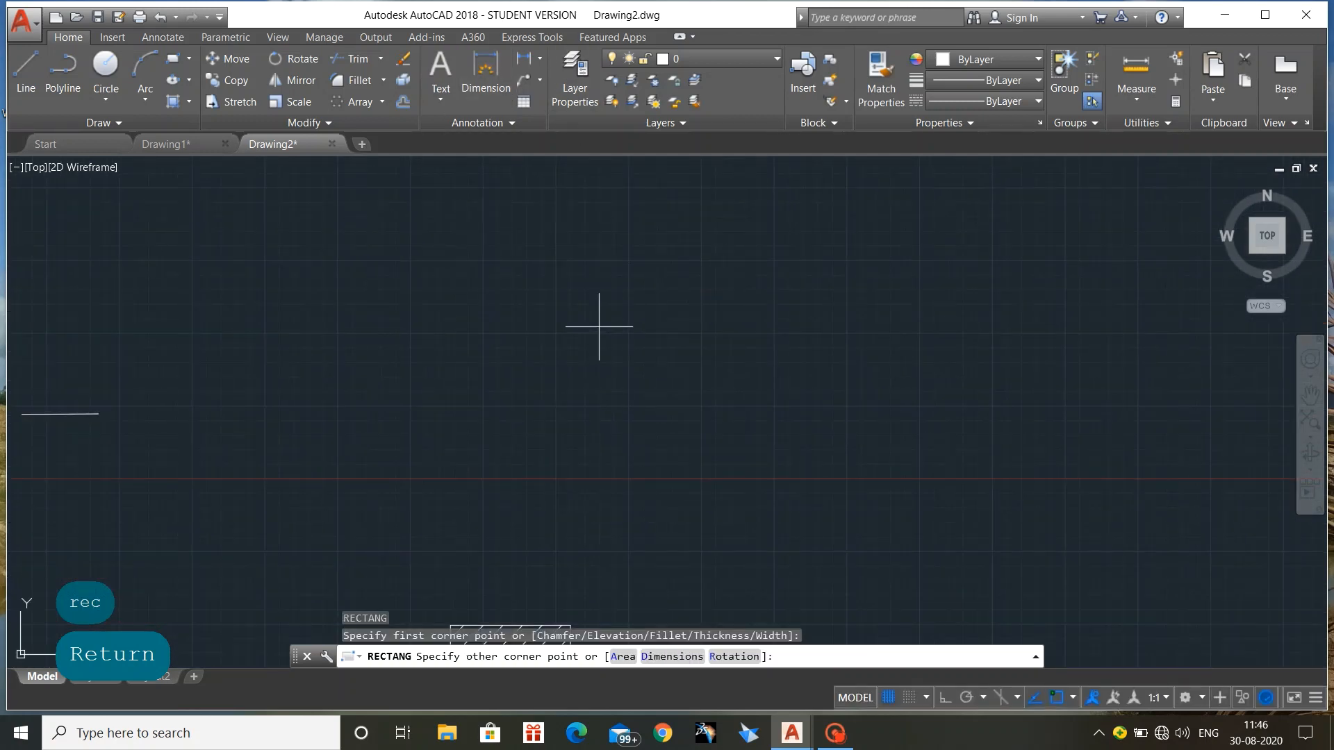
{"action": "left_click", "coordinate": [669, 417]}
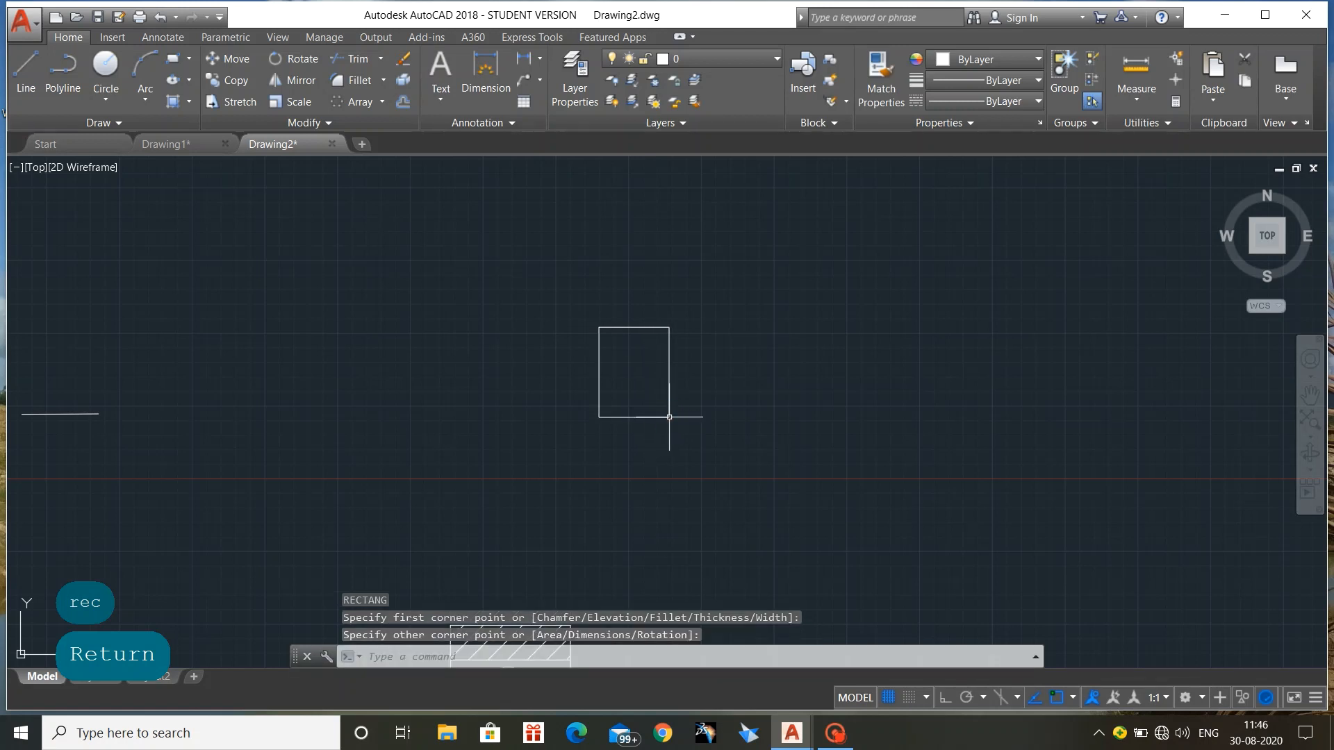
Draw a horizontal centerline about 1919 units long through the small rectangle's center, using the ACAD_ISO08W100 linetype
{"action": "type", "text": "l"}
{"action": "key", "text": "Return"}
{"action": "left_click", "coordinate": [964, 106]}
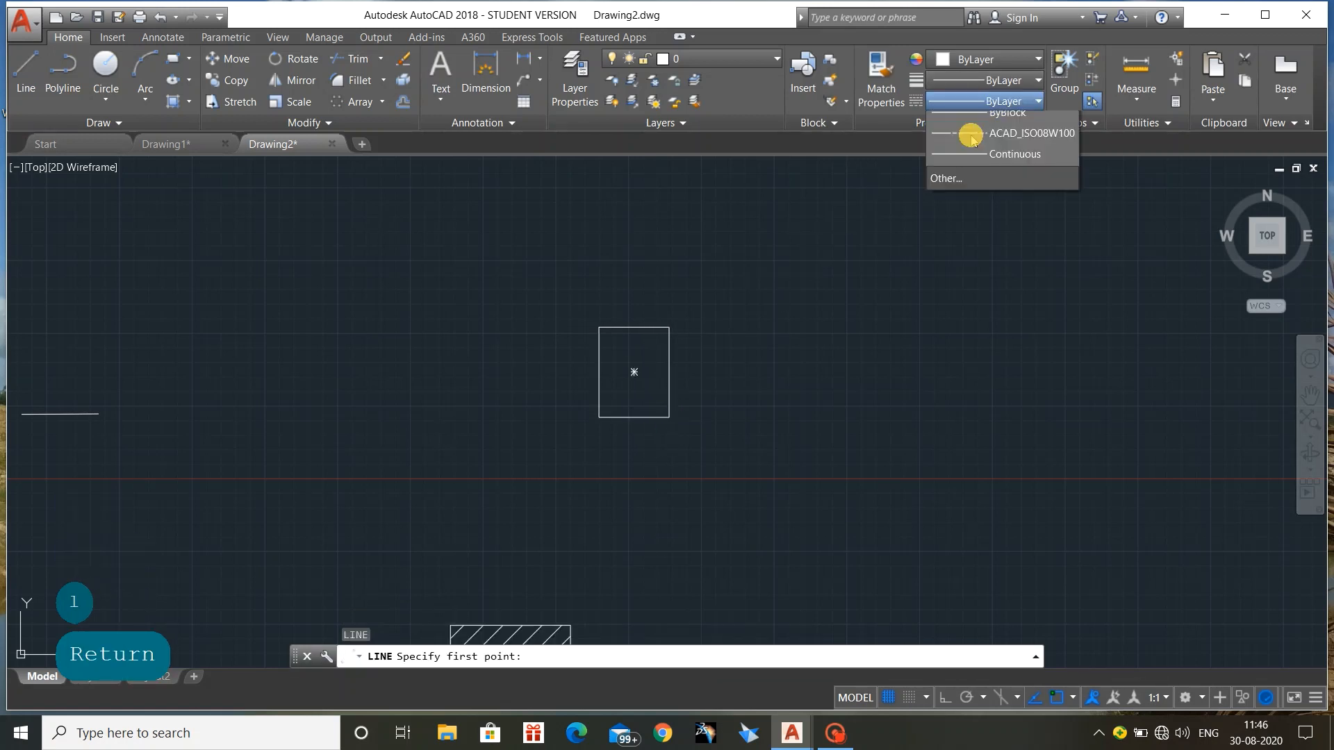
{"action": "left_click", "coordinate": [973, 166]}
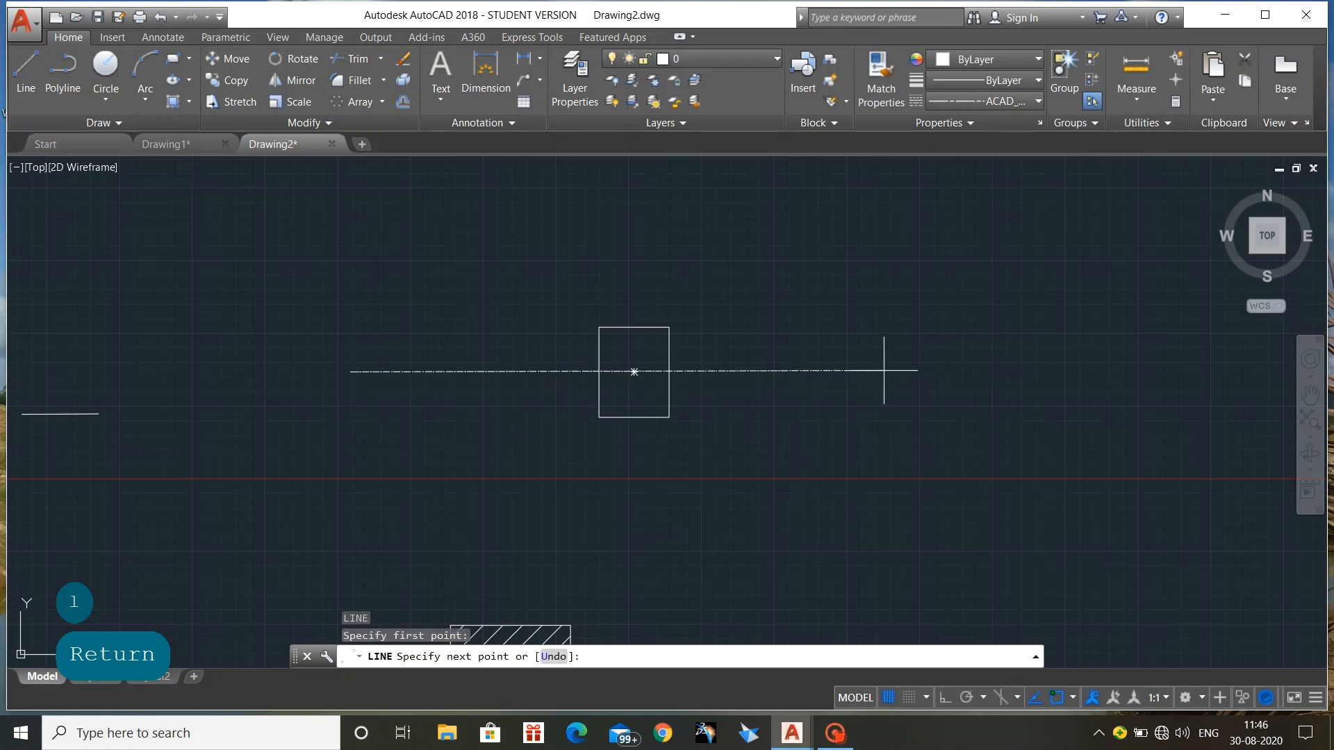
{"action": "left_click", "coordinate": [909, 372]}
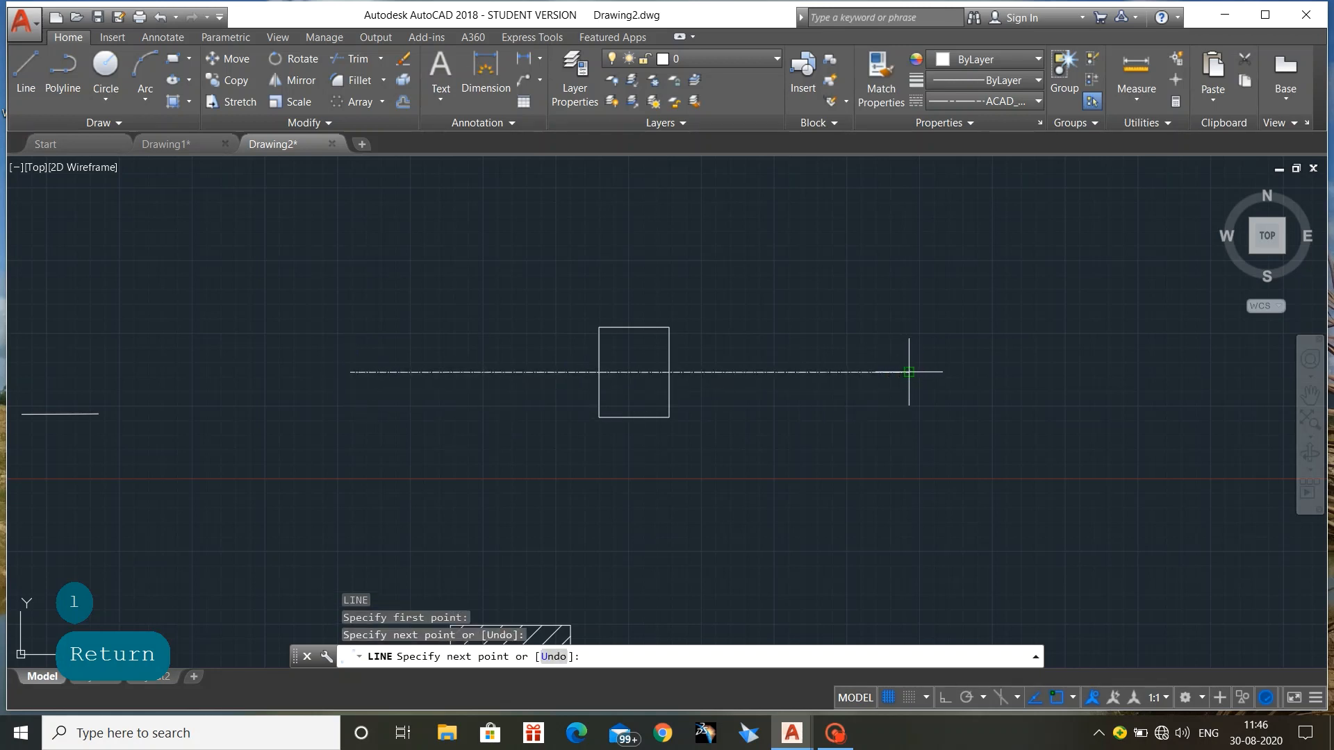
{"action": "key", "text": "Escape"}
Set the linetype scale of the horizontal centerline through the small rectangle to 120
{"action": "left_click", "coordinate": [756, 370]}
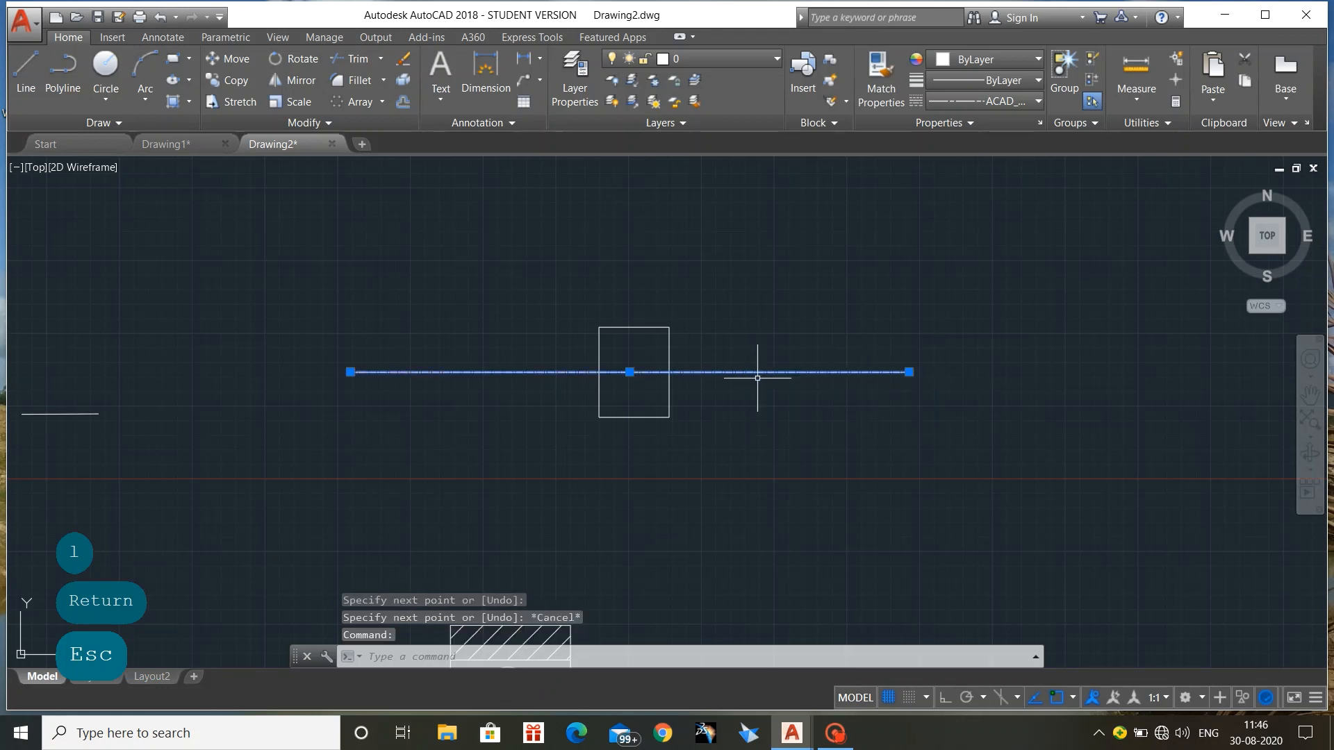
{"action": "right_click", "coordinate": [757, 378]}
{"action": "left_click", "coordinate": [781, 688]}
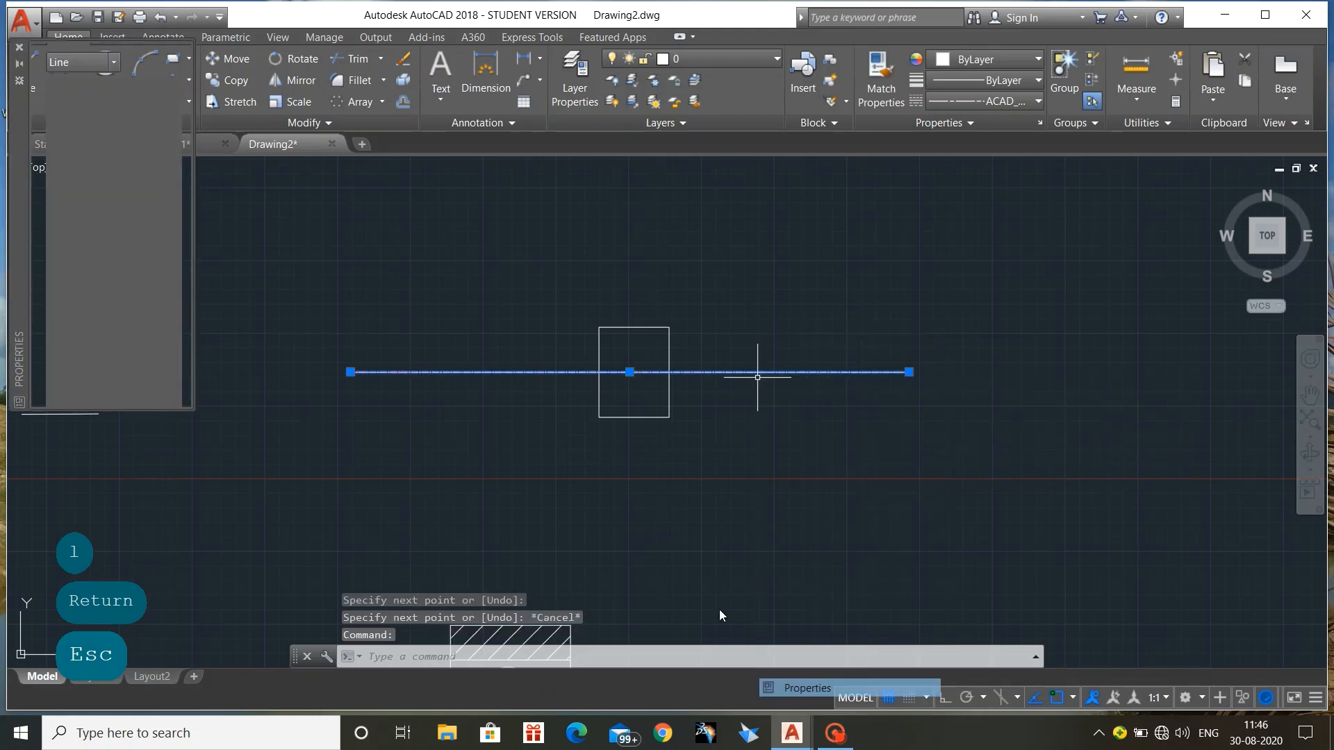
{"action": "left_click", "coordinate": [137, 156]}
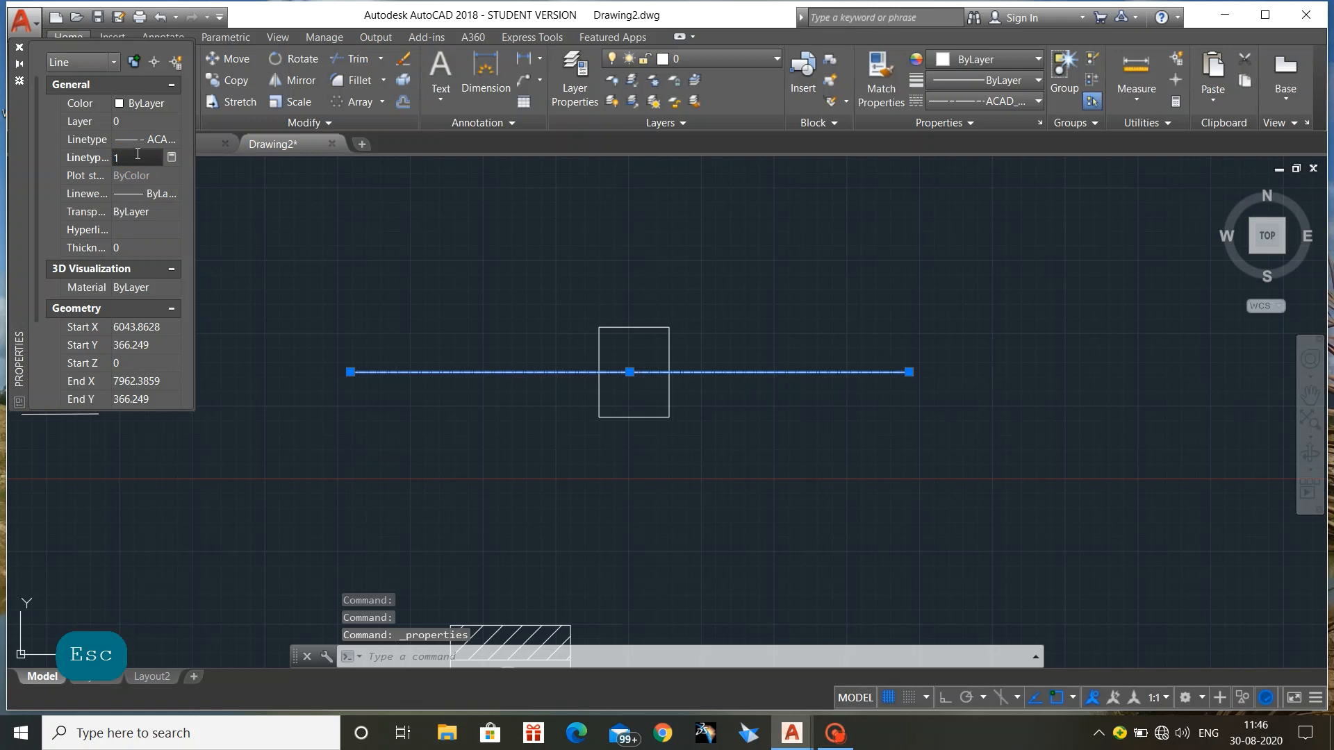
{"action": "type", "text": "20"}
{"action": "key", "text": "BackSpace"}
{"action": "key", "text": "BackSpace"}
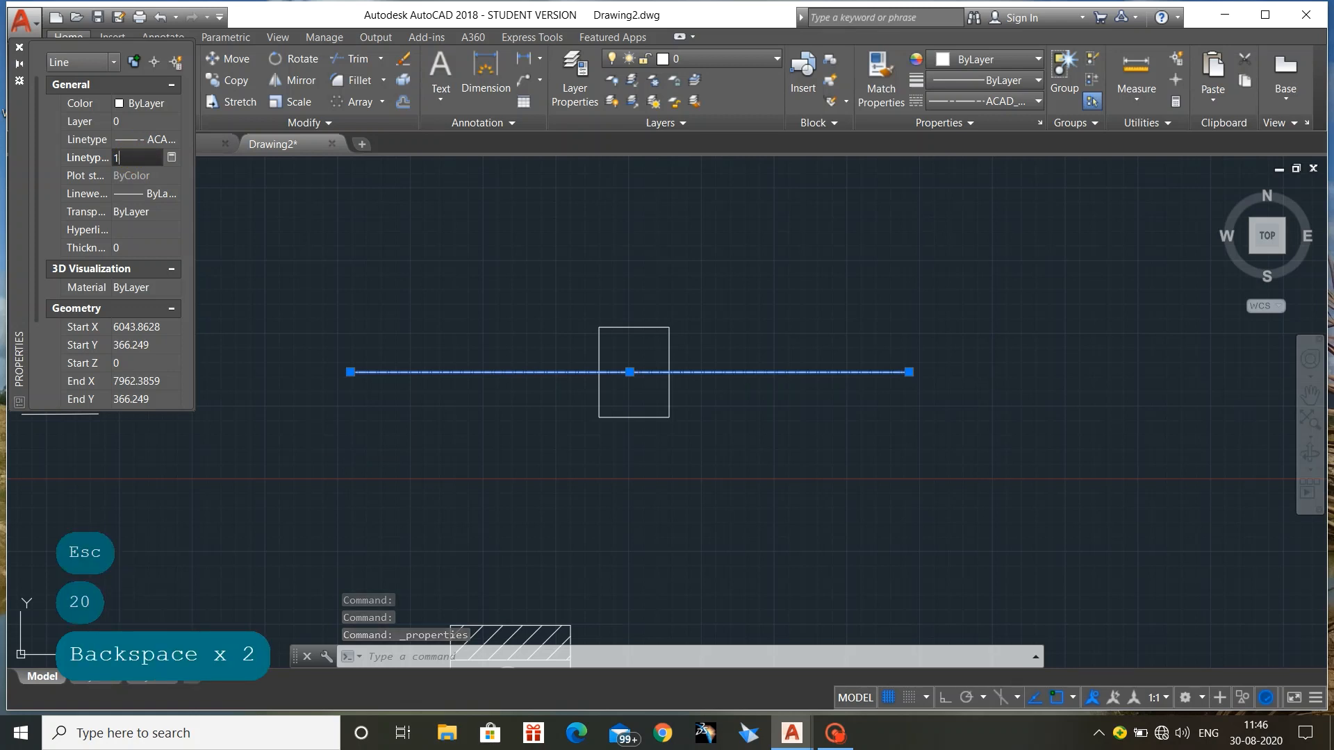
{"action": "type", "text": "20"}
{"action": "key", "text": "Return"}
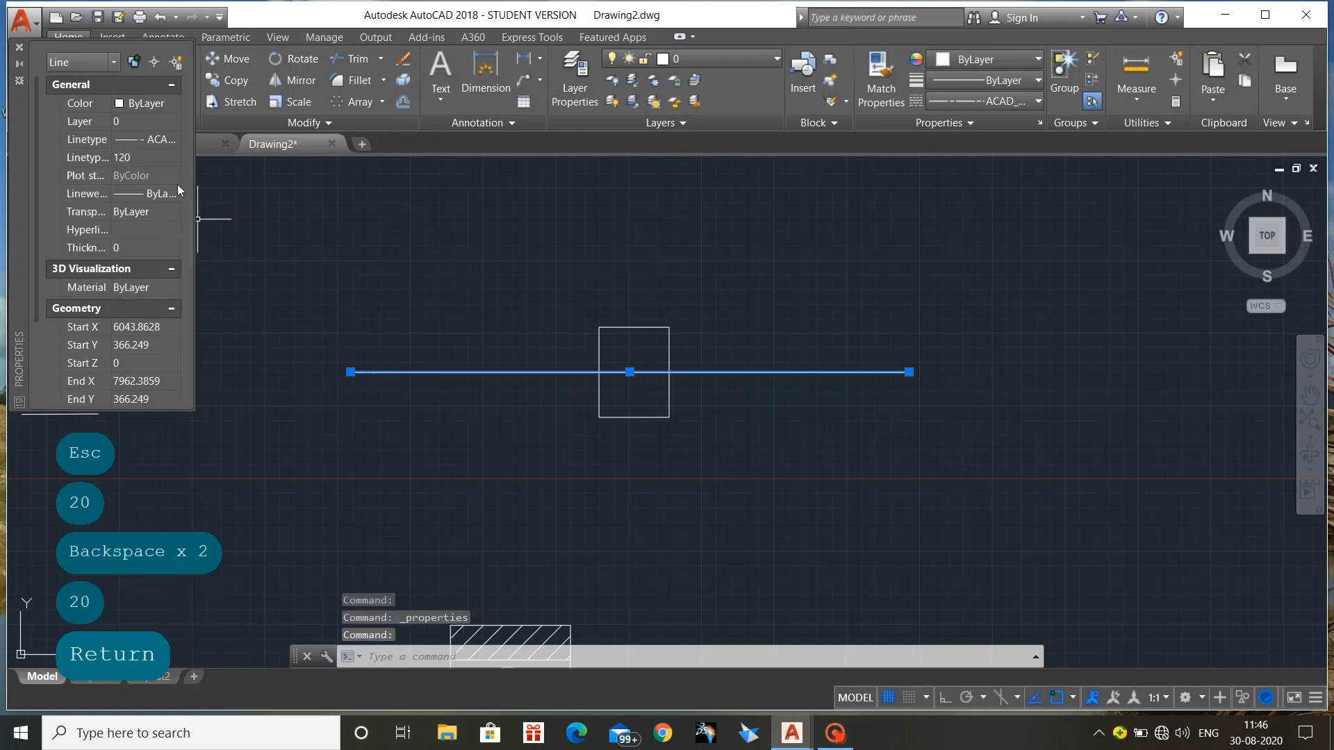
Set the linetype scale of the horizontal centerline through the small rectangle to 20
{"action": "left_click", "coordinate": [153, 157]}
{"action": "key", "text": "BackSpace"}
{"action": "key", "text": "BackSpace"}
{"action": "key", "text": "BackSpace"}
{"action": "key", "text": "BackSpace"}
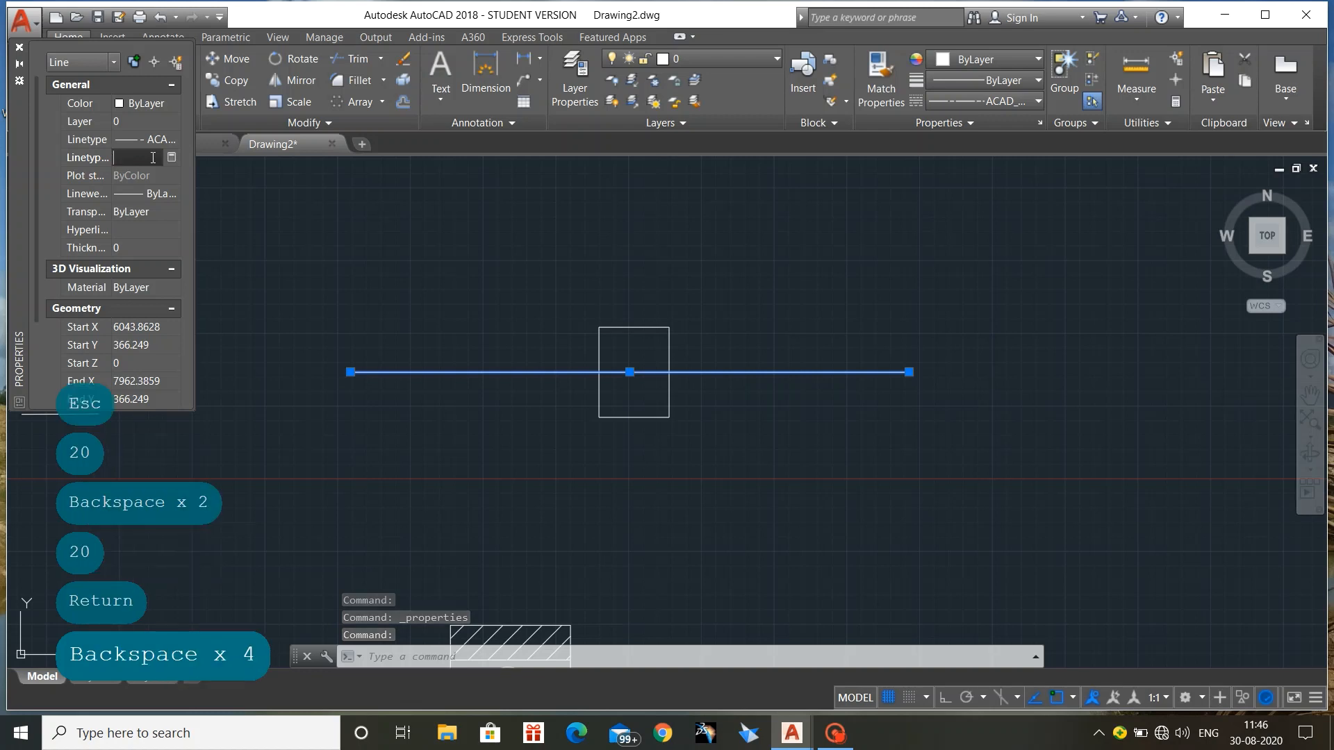
{"action": "type", "text": "20"}
{"action": "key", "text": "Return"}
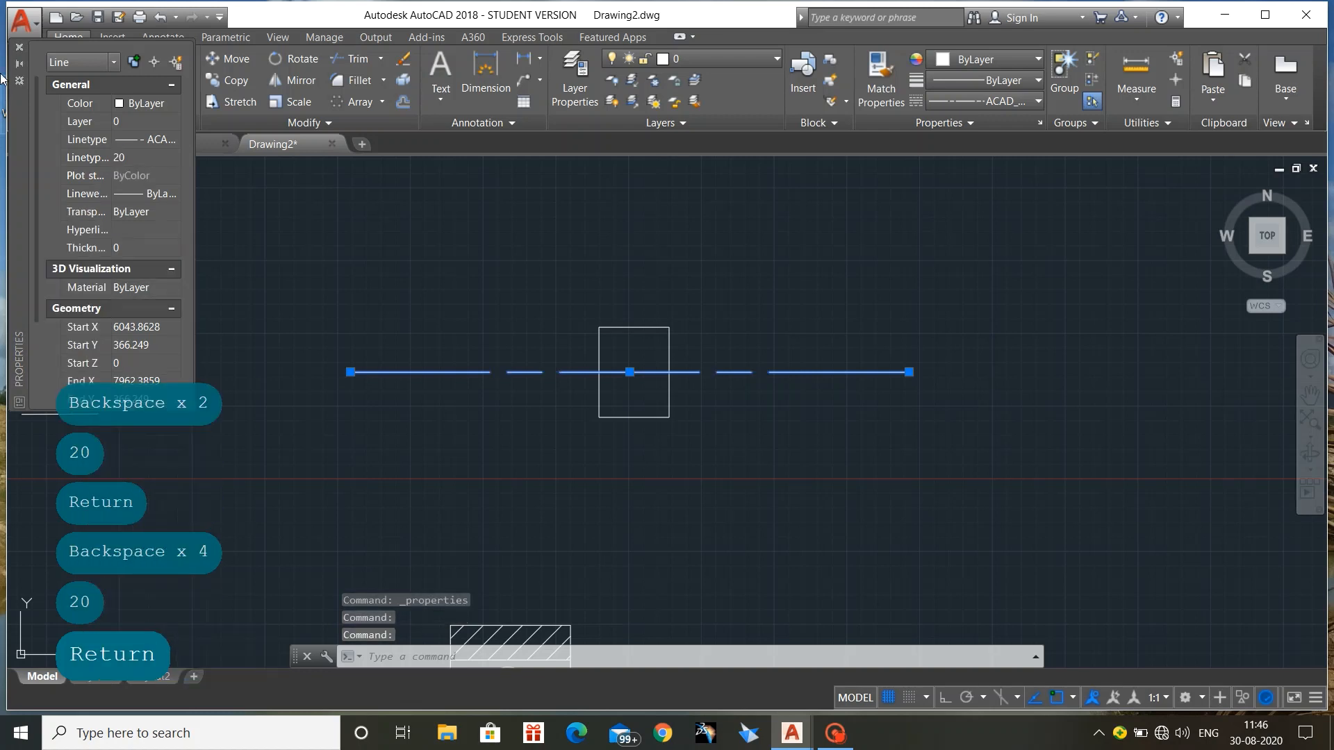
{"action": "left_click", "coordinate": [19, 47]}
{"action": "key", "text": "Escape"}
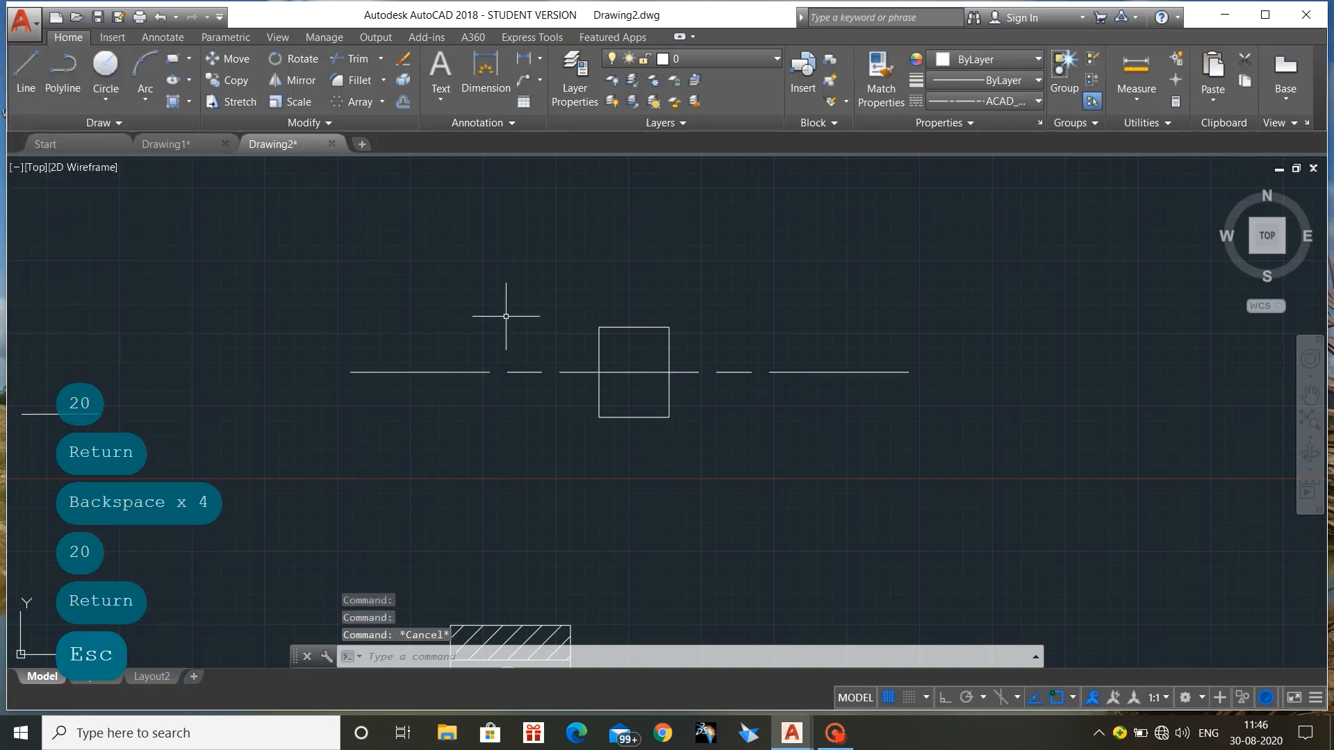
Draw a shallow three-point arc bulging left across the centerline's left part, and set the current linetype to ByLayer
{"action": "scroll", "coordinate": [508, 316], "scroll_direction": "up", "scroll_amount": 2}
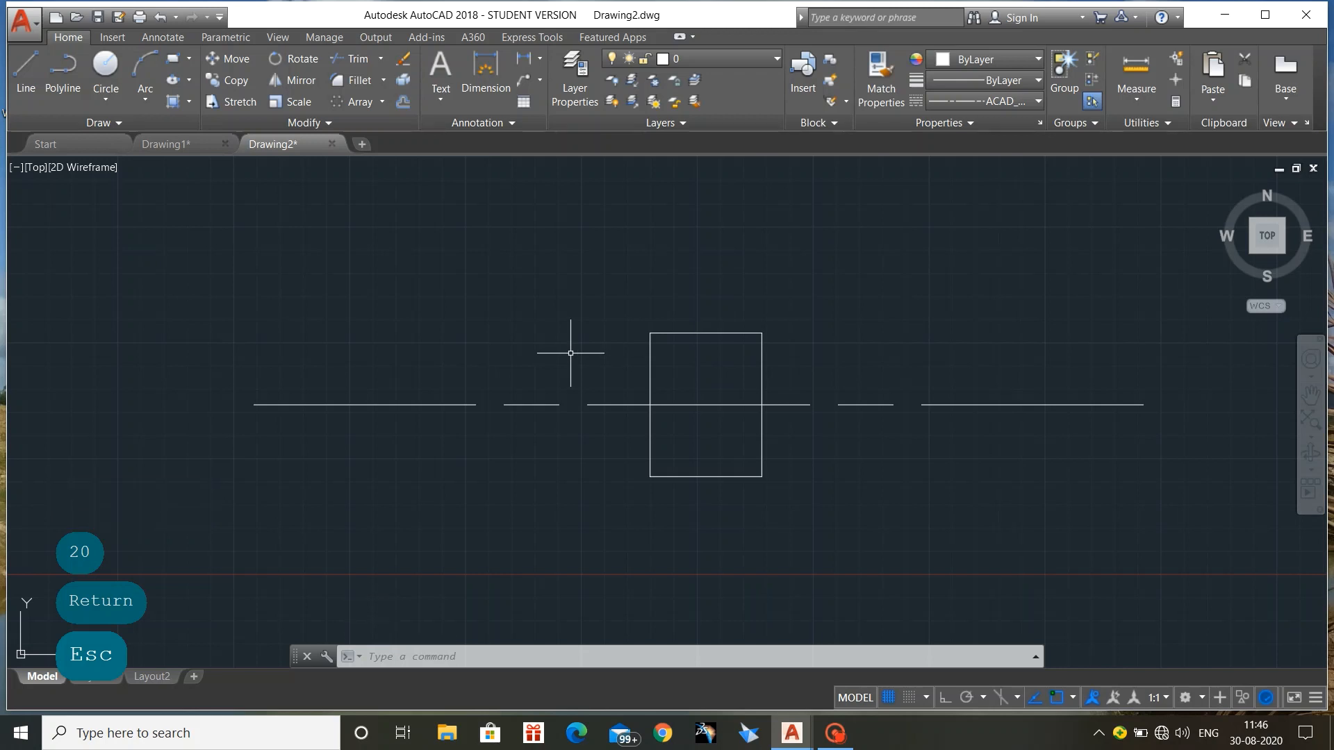
{"action": "scroll", "coordinate": [565, 351], "scroll_direction": "up", "scroll_amount": 2}
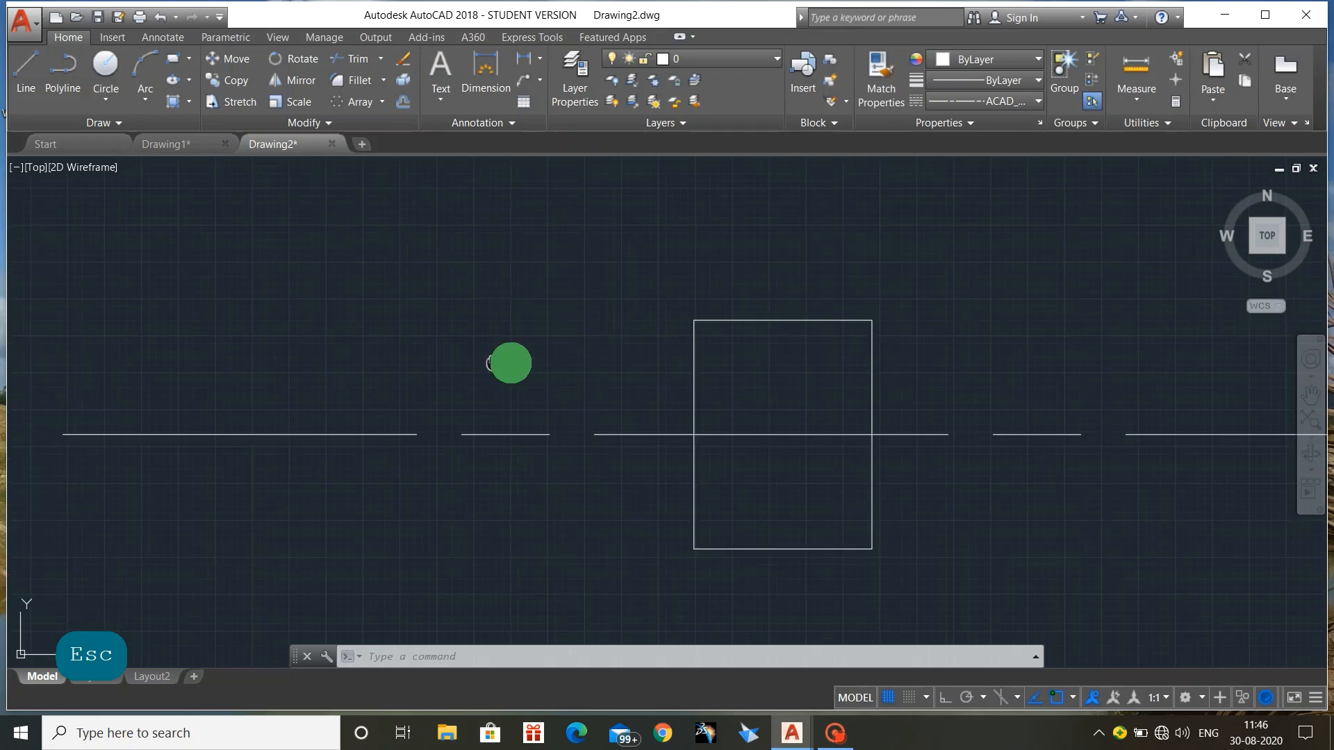
{"action": "middle_click_drag", "start_coordinate": [512, 360], "coordinate": [655, 354]}
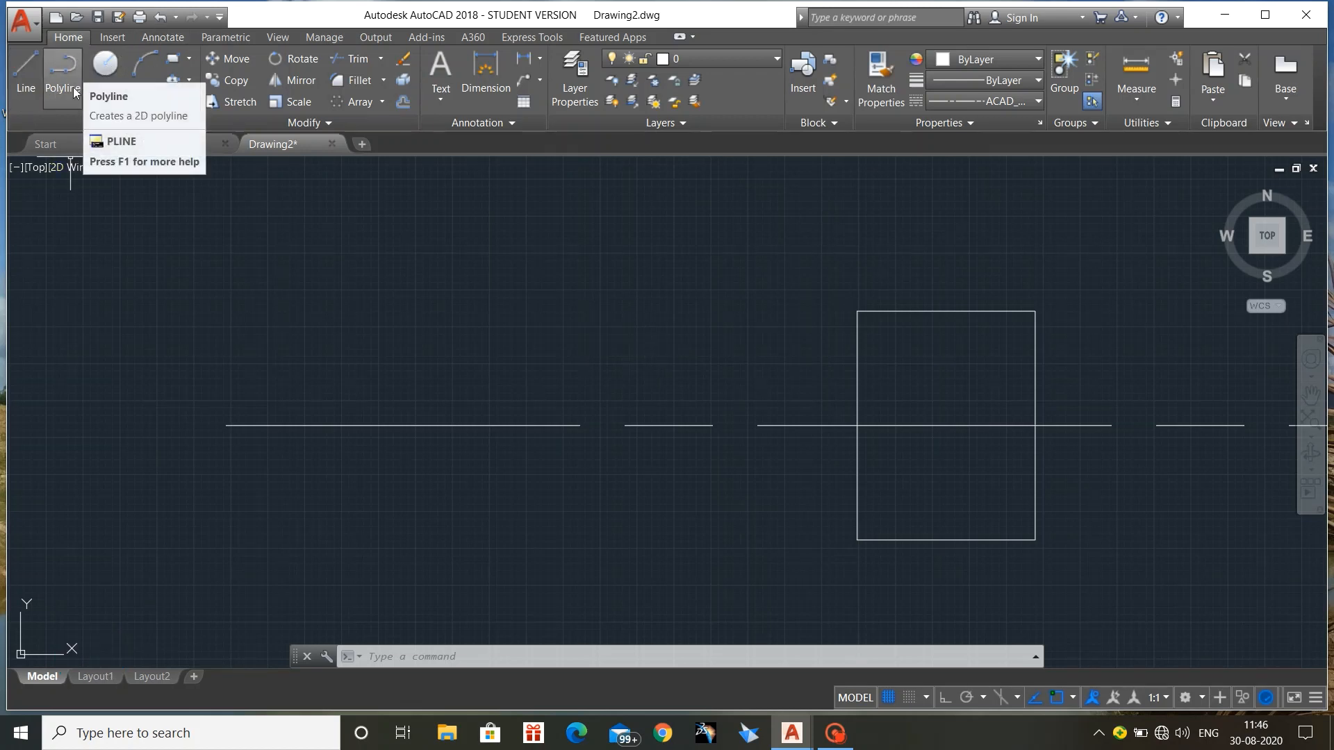
{"action": "left_click", "coordinate": [144, 62]}
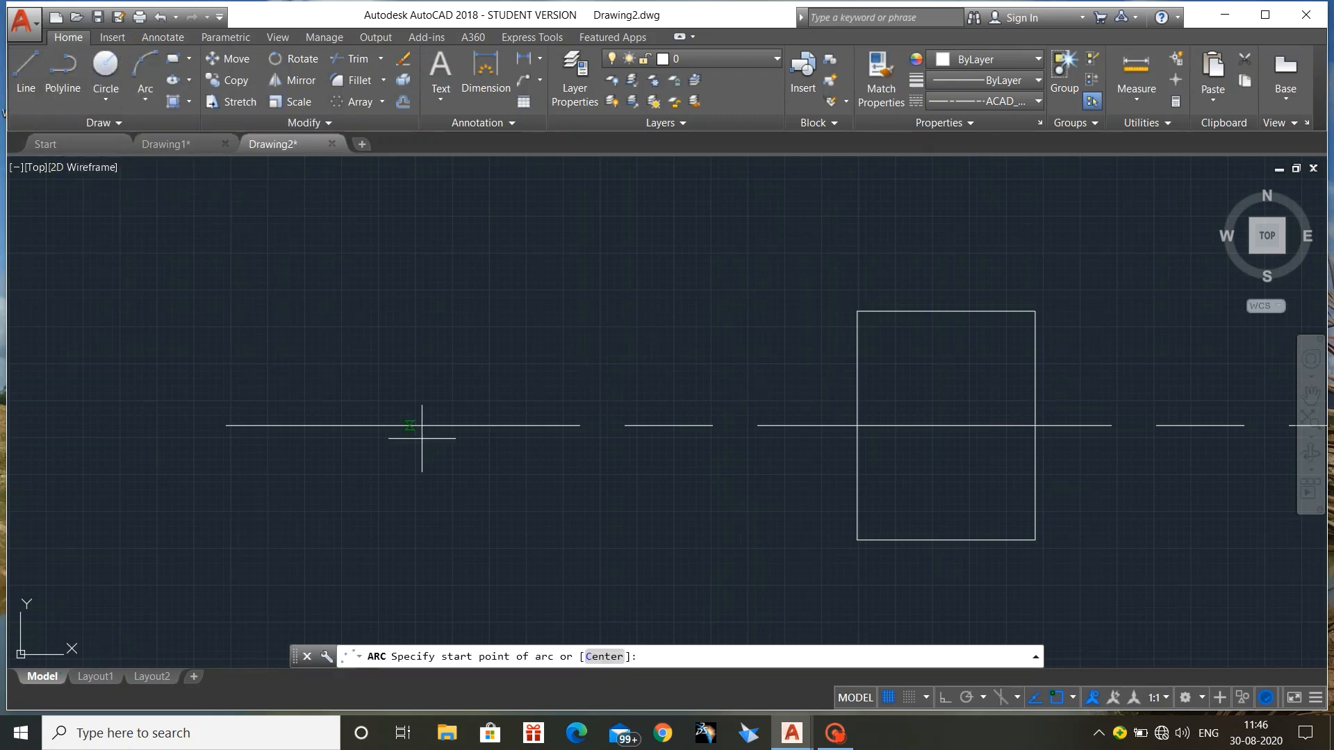
{"action": "left_click", "coordinate": [348, 335]}
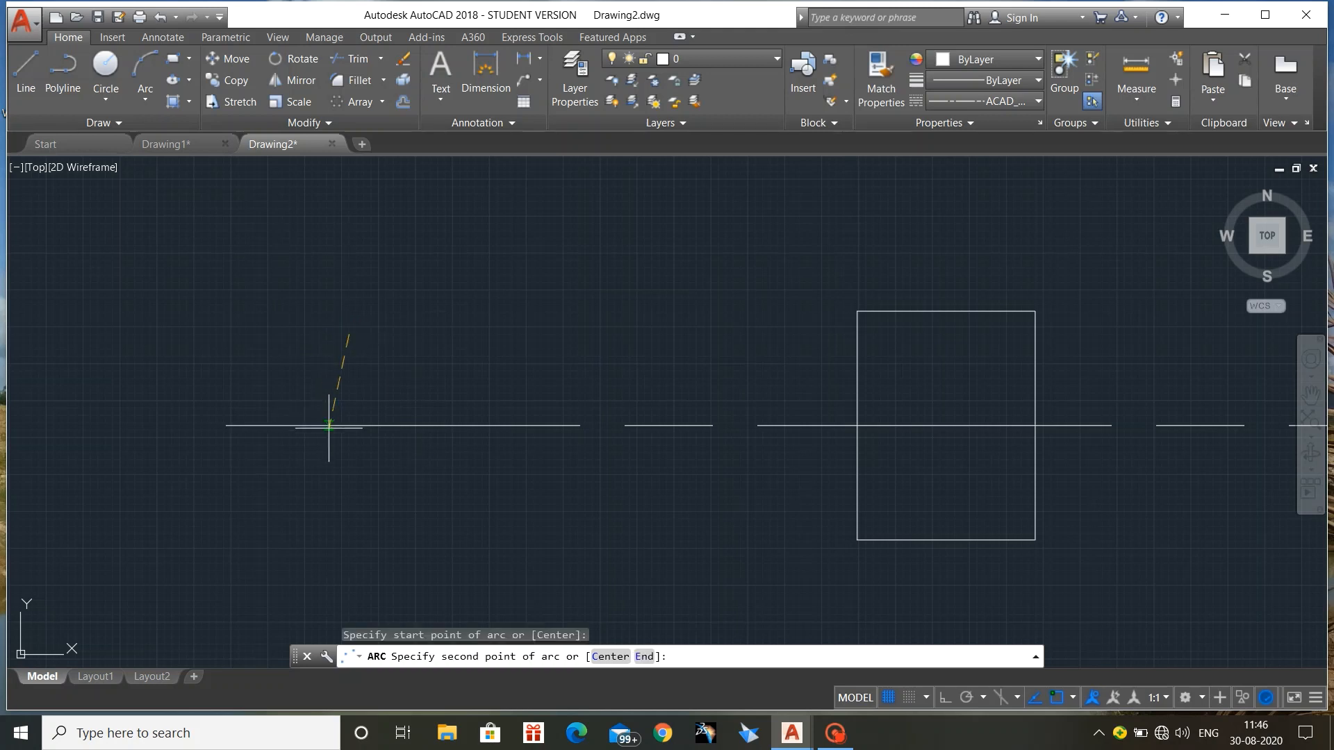
{"action": "left_click", "coordinate": [329, 425]}
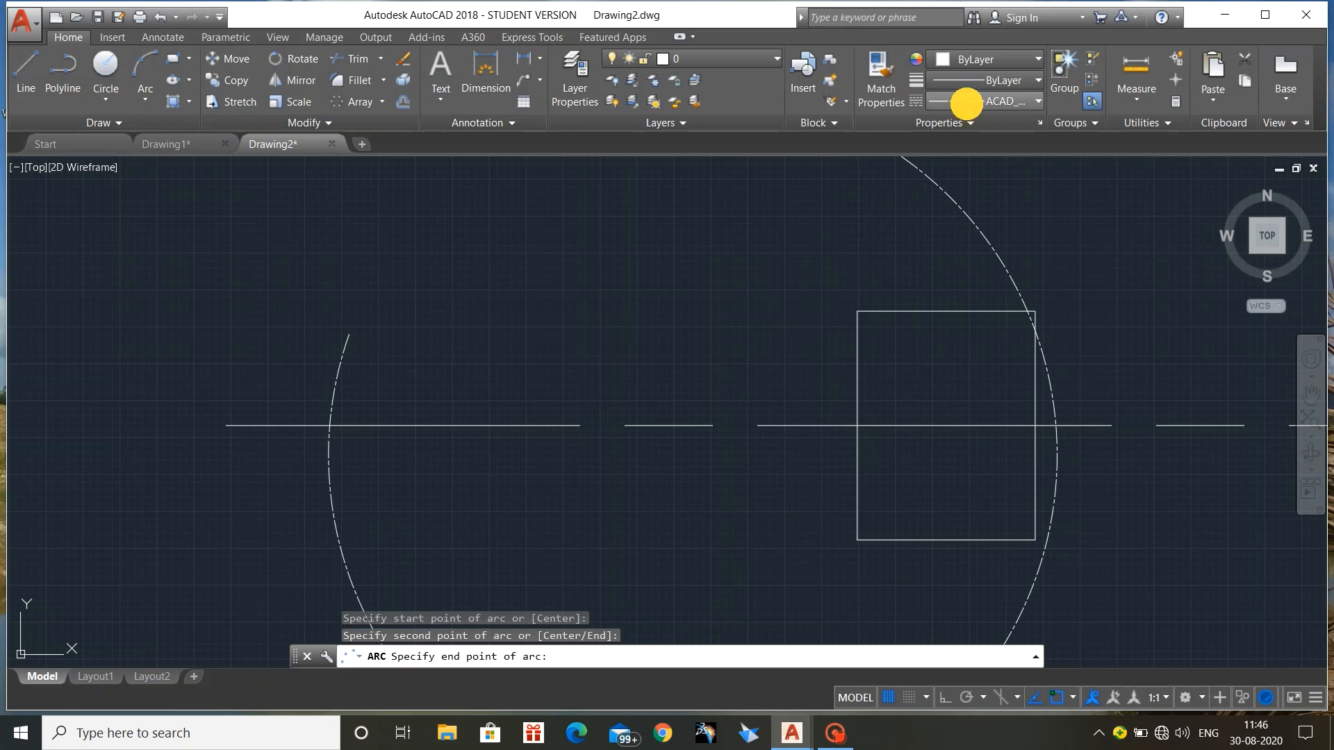
{"action": "left_click", "coordinate": [963, 101]}
{"action": "left_click", "coordinate": [957, 128]}
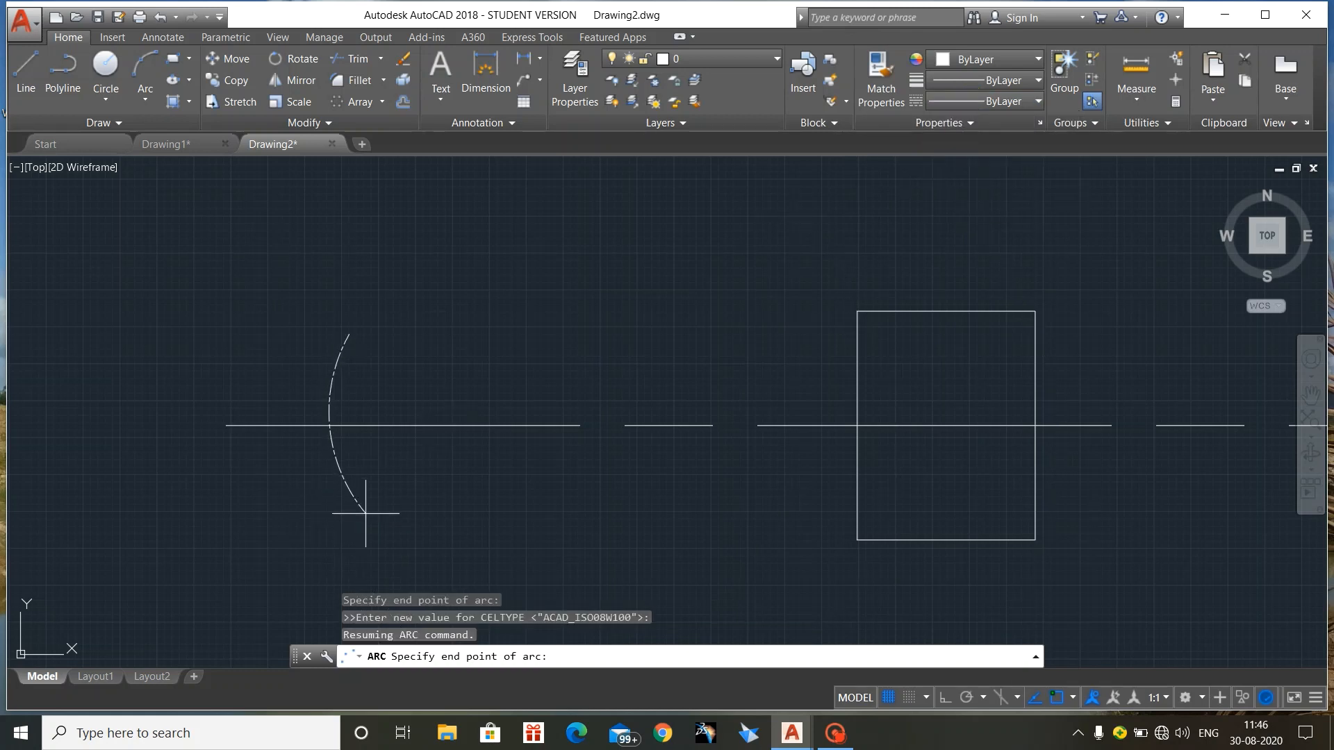
{"action": "left_click", "coordinate": [365, 513]}
{"action": "key", "text": "Escape"}
{"action": "key", "text": "Escape"}
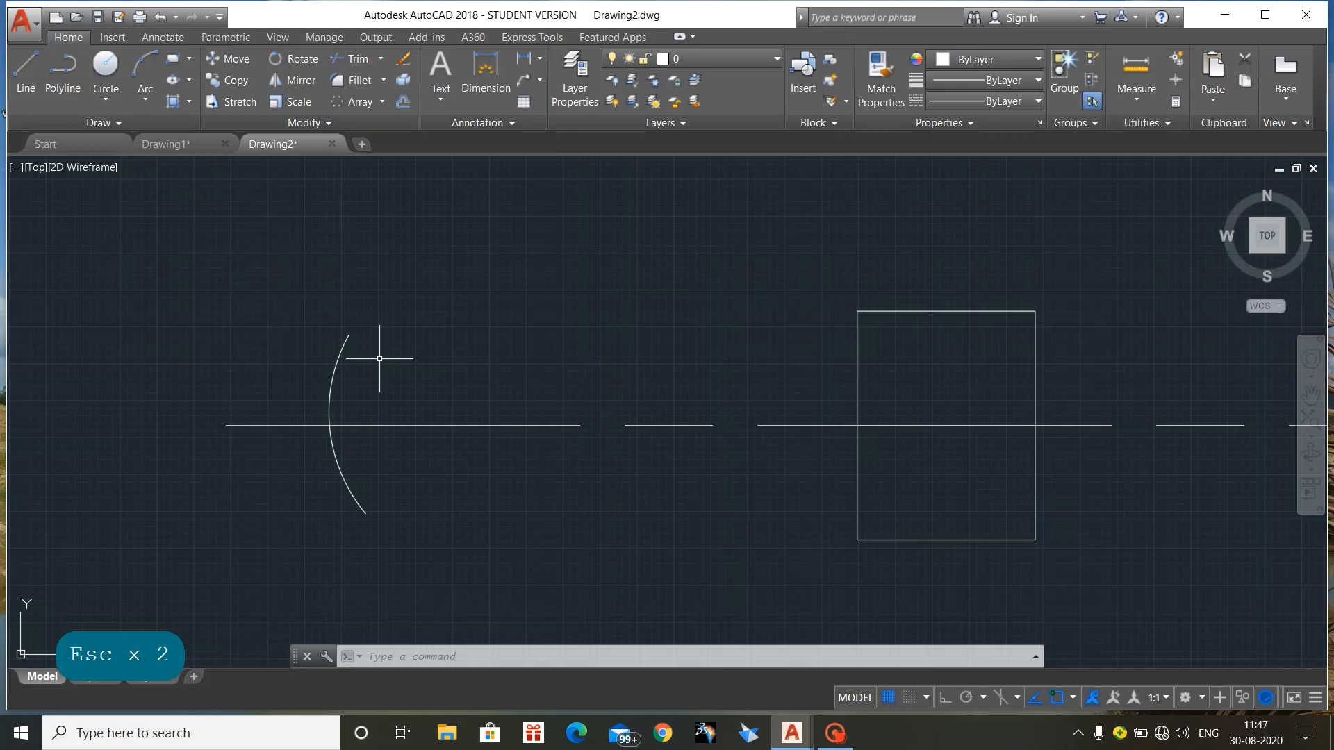
Draw a zigzag chain of short line segments from the arc's upper end towards the rectangle
{"action": "type", "text": "l"}
{"action": "key", "text": "Return"}
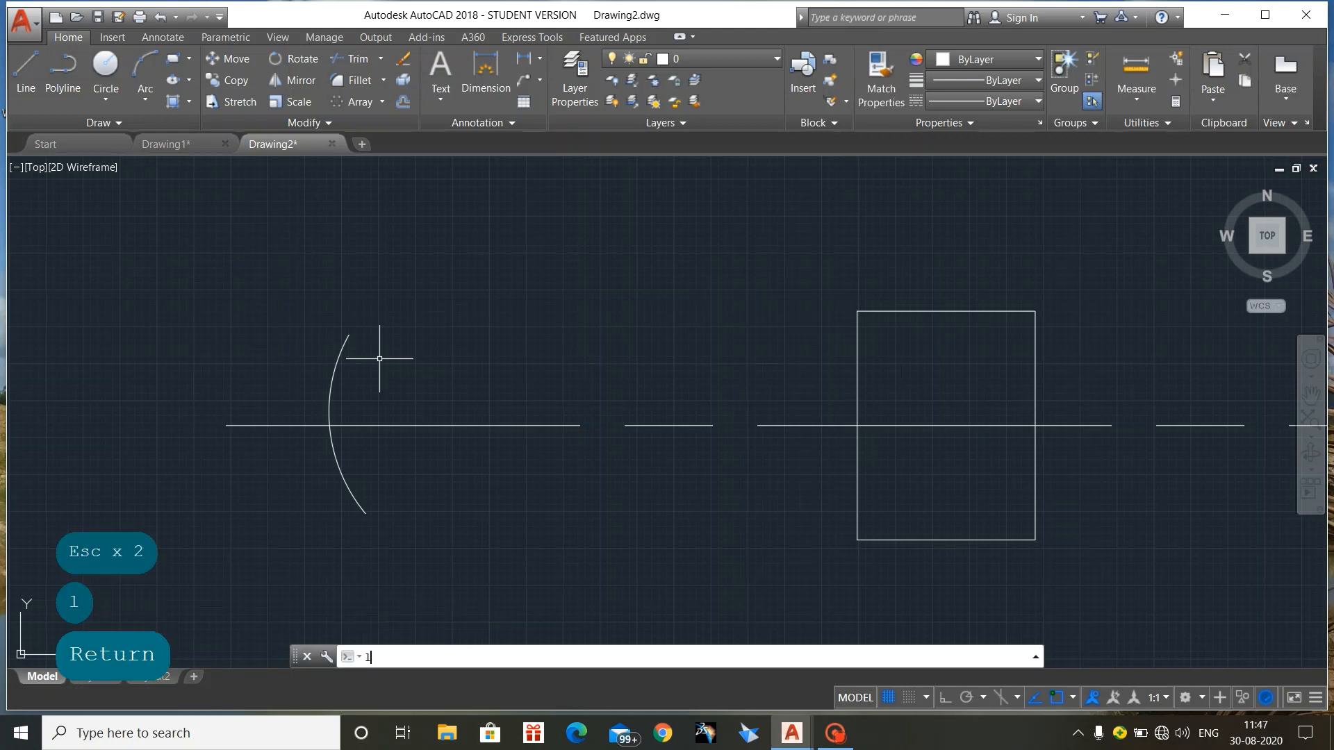
{"action": "left_click", "coordinate": [349, 335]}
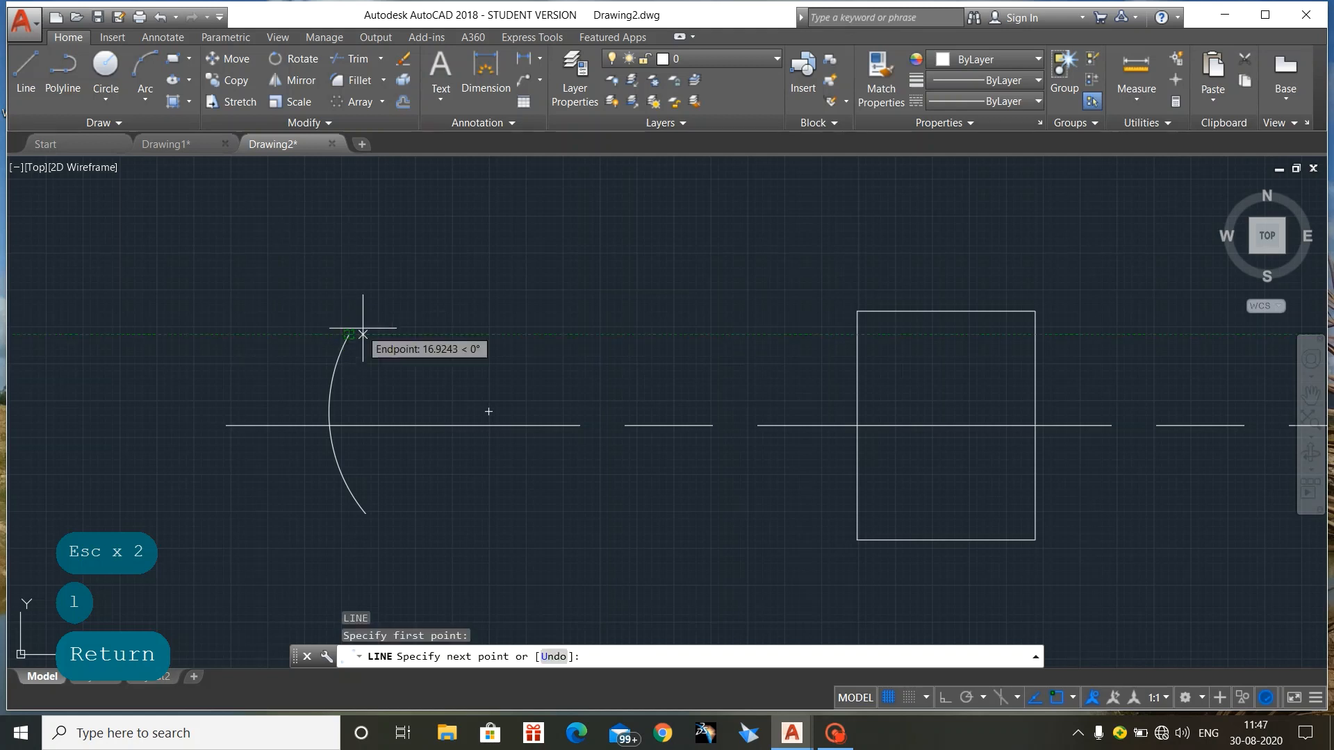
{"action": "left_click", "coordinate": [375, 318]}
{"action": "left_click", "coordinate": [399, 329]}
{"action": "left_click", "coordinate": [426, 318]}
{"action": "left_click", "coordinate": [451, 332]}
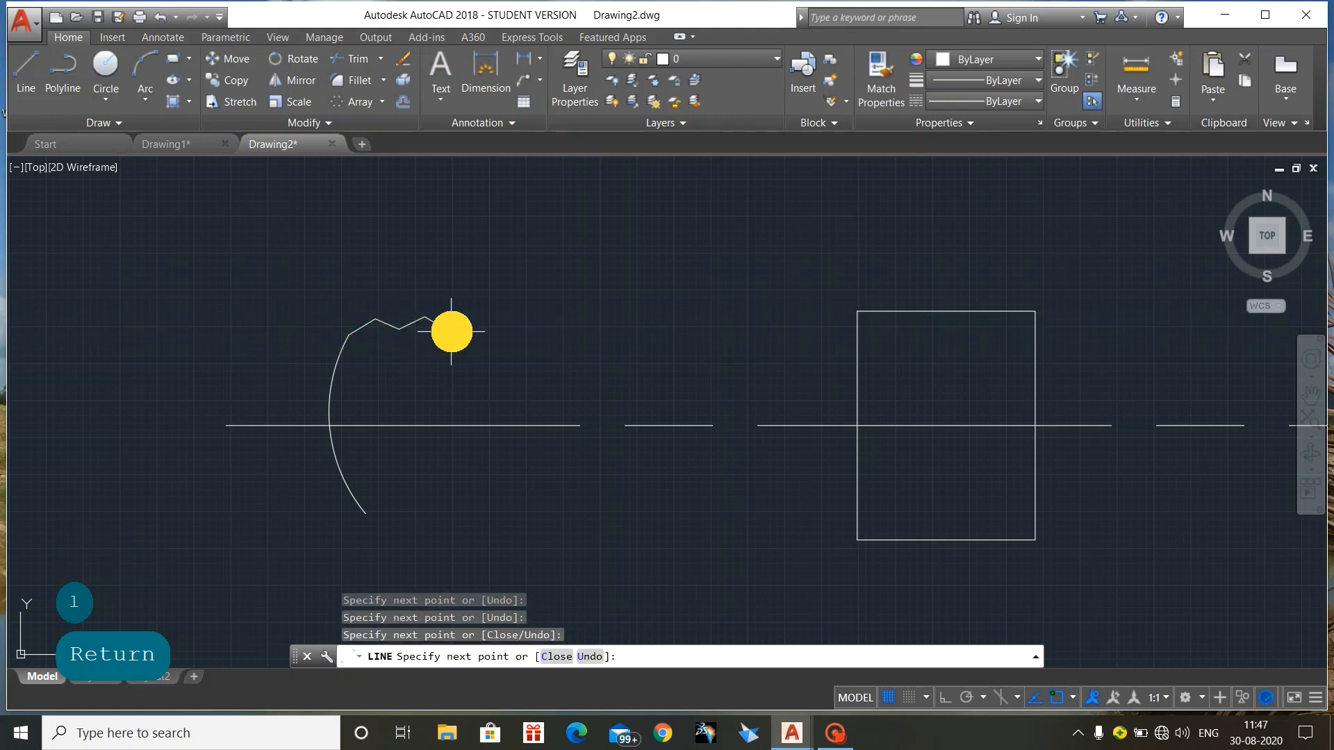
{"action": "left_click", "coordinate": [489, 312]}
{"action": "left_click", "coordinate": [509, 332]}
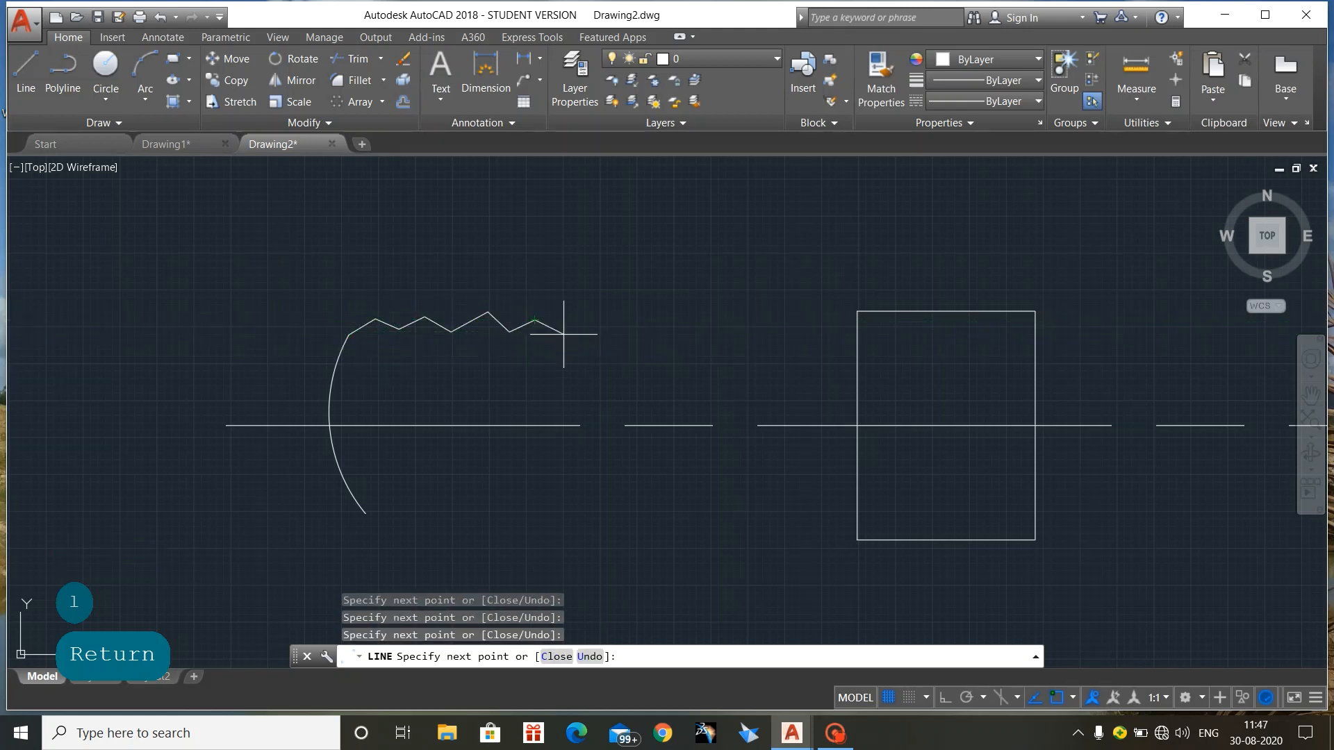
{"action": "left_click", "coordinate": [564, 334]}
{"action": "left_click", "coordinate": [596, 321]}
{"action": "left_click", "coordinate": [625, 332]}
{"action": "left_click", "coordinate": [653, 321]}
{"action": "left_click", "coordinate": [678, 332]}
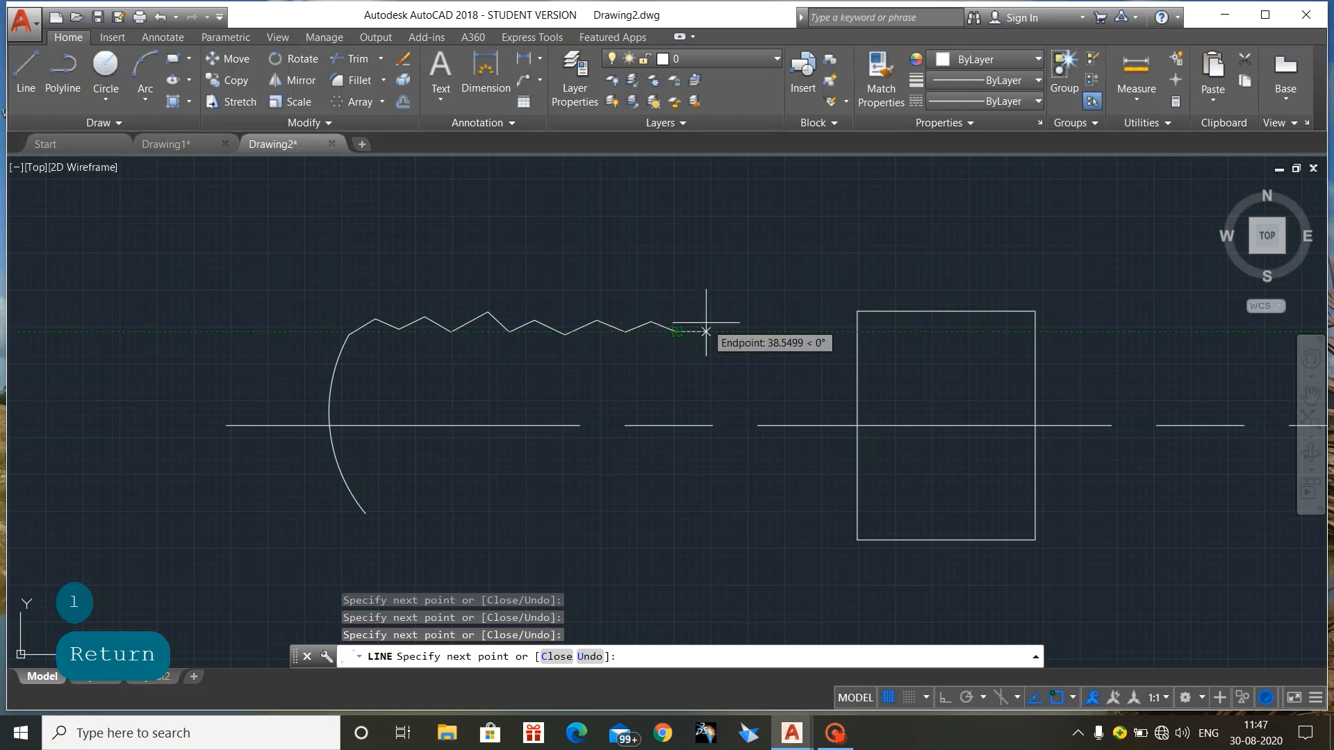
{"action": "left_click", "coordinate": [705, 322]}
{"action": "left_click", "coordinate": [710, 334]}
{"action": "left_click", "coordinate": [733, 327]}
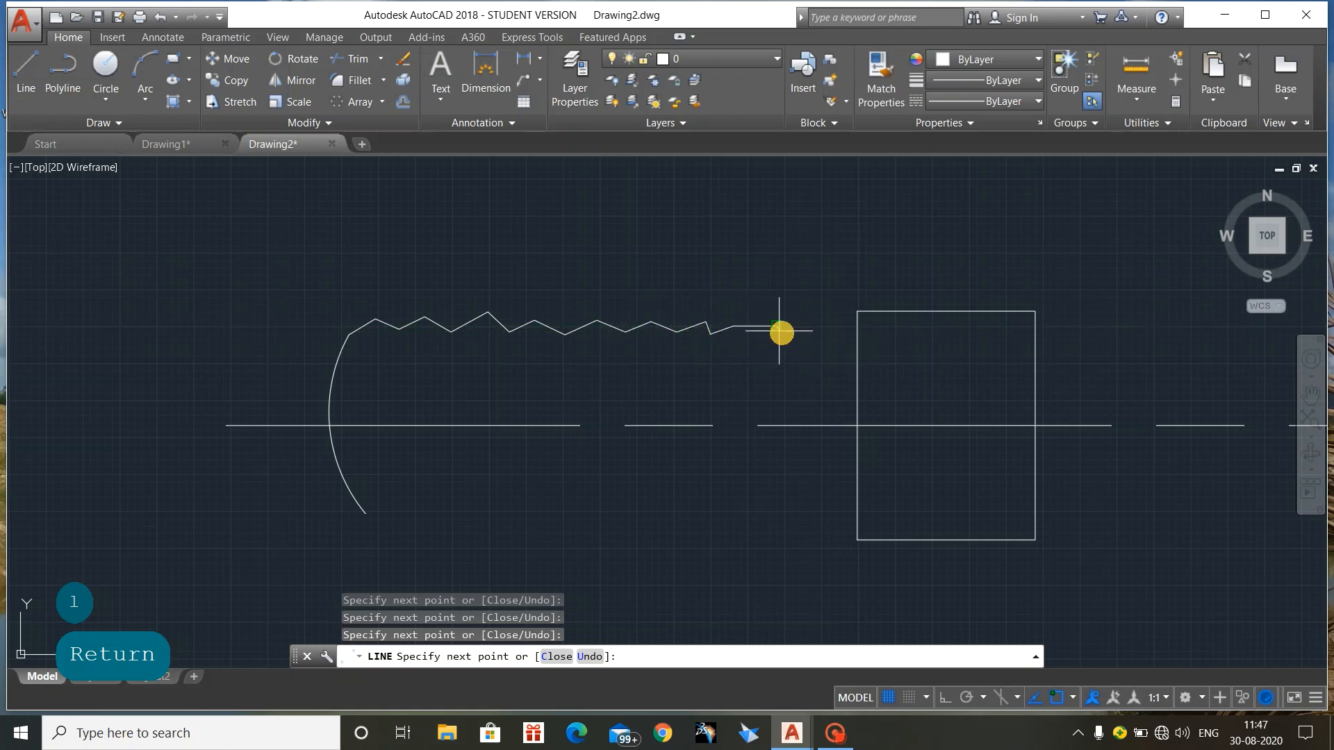
Undo the misplaced last segments of the zigzag and continue it to the upper part of the rectangle's left edge
{"action": "key", "text": "ctrl+z"}
{"action": "key", "text": "ctrl+z"}
{"action": "left_click", "coordinate": [733, 327]}
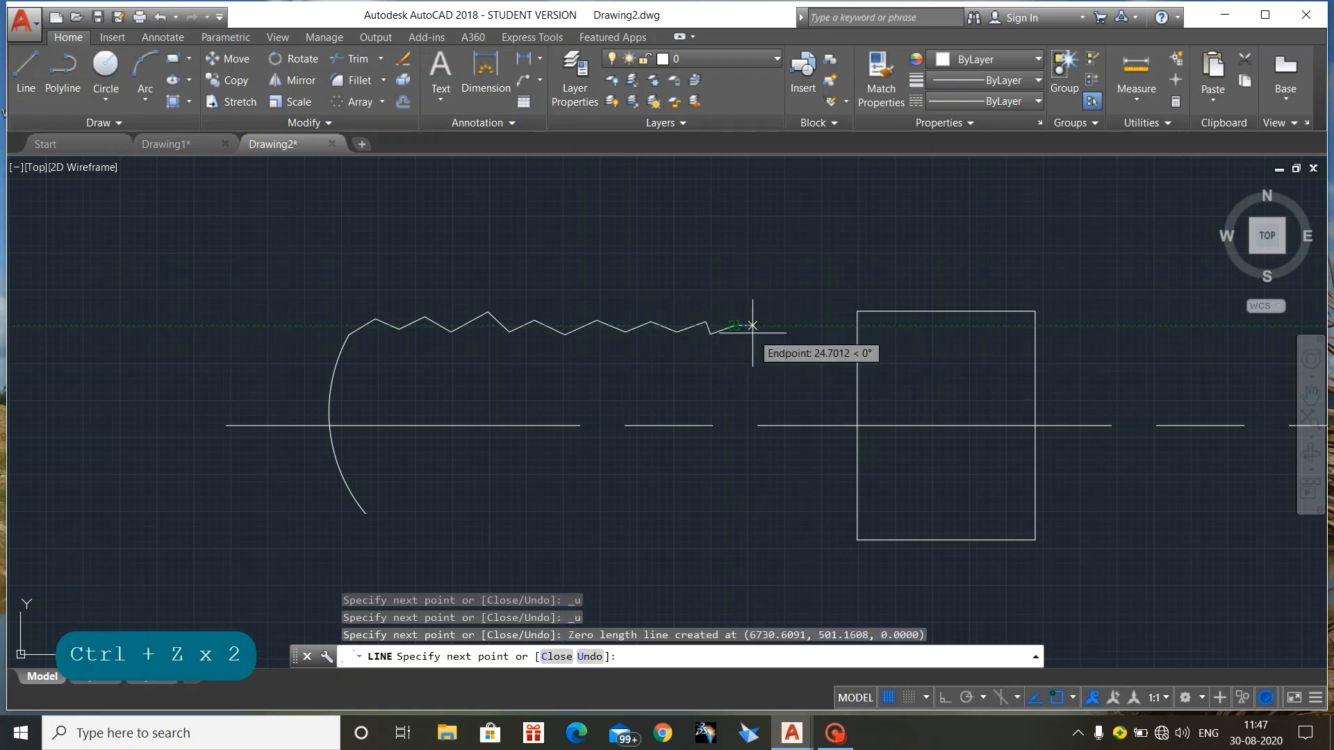
{"action": "key", "text": "ctrl+z"}
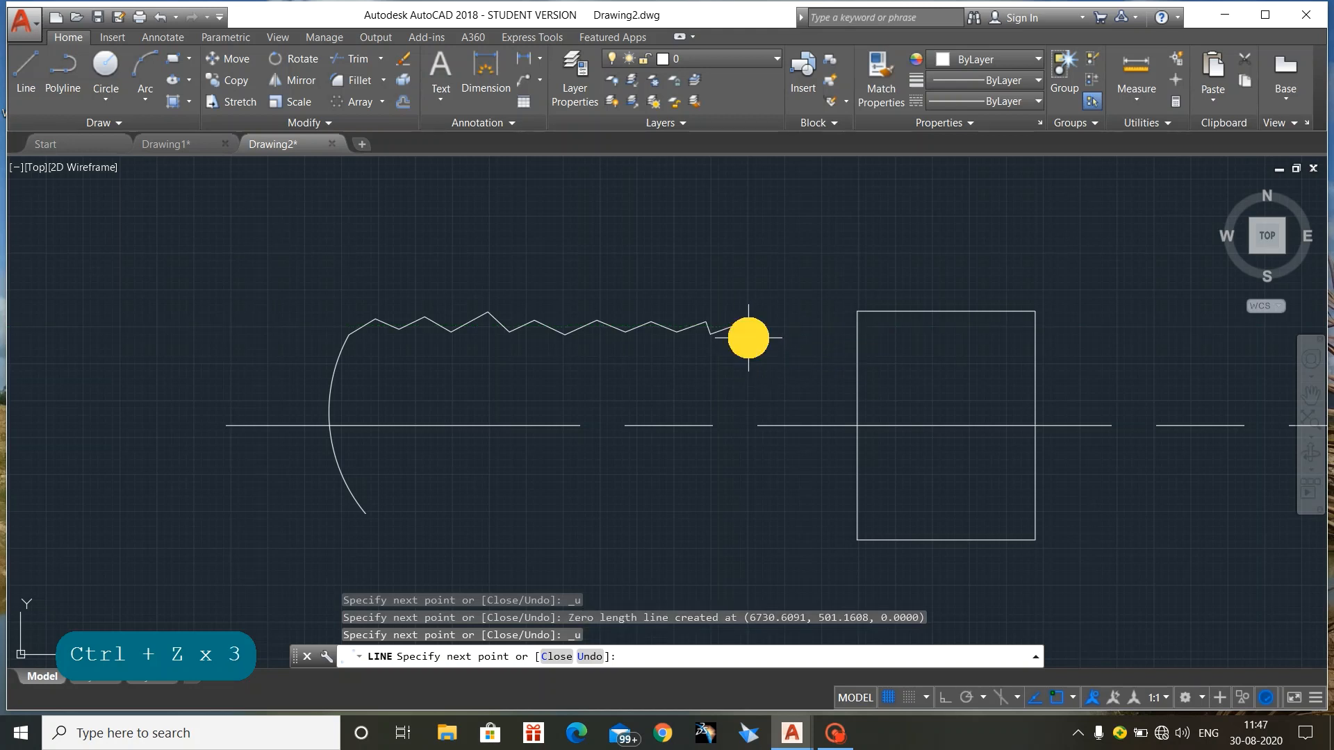
{"action": "left_click", "coordinate": [747, 338]}
{"action": "left_click", "coordinate": [806, 338]}
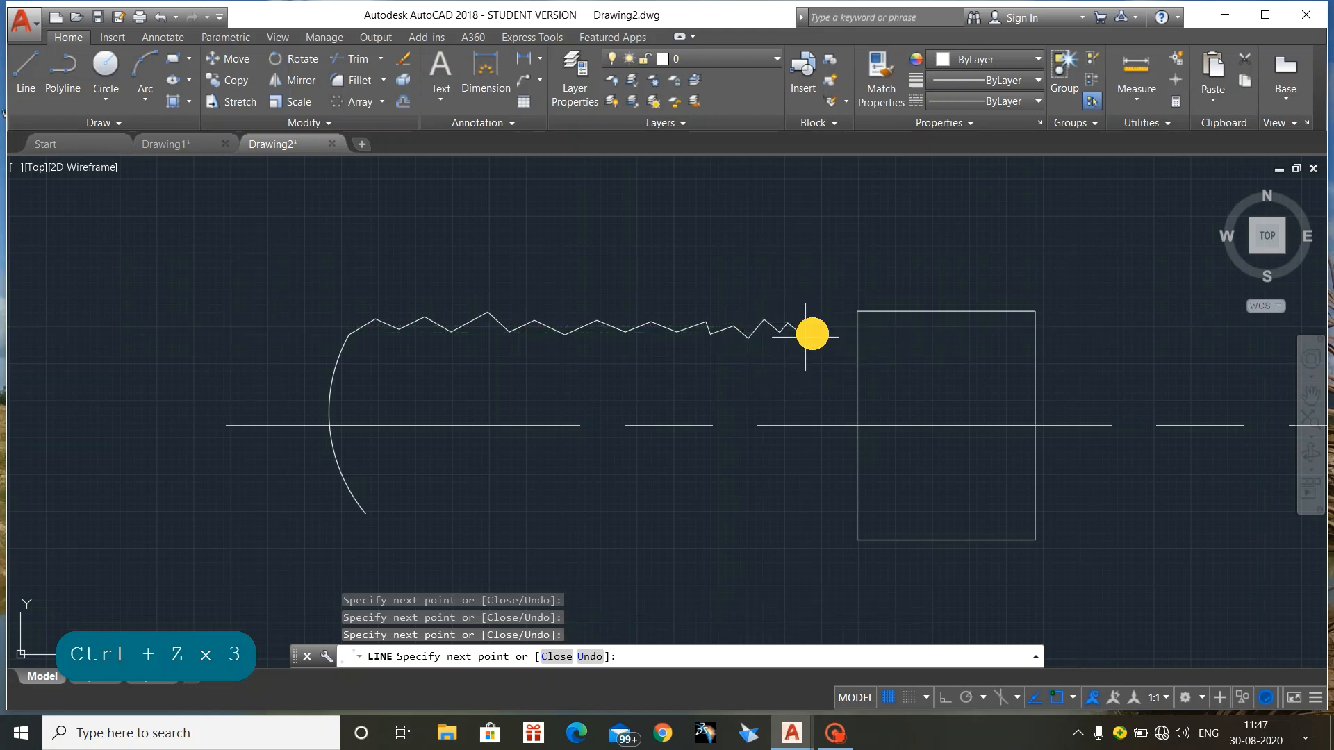
{"action": "left_click", "coordinate": [818, 323]}
{"action": "left_click", "coordinate": [834, 336]}
{"action": "left_click", "coordinate": [860, 322]}
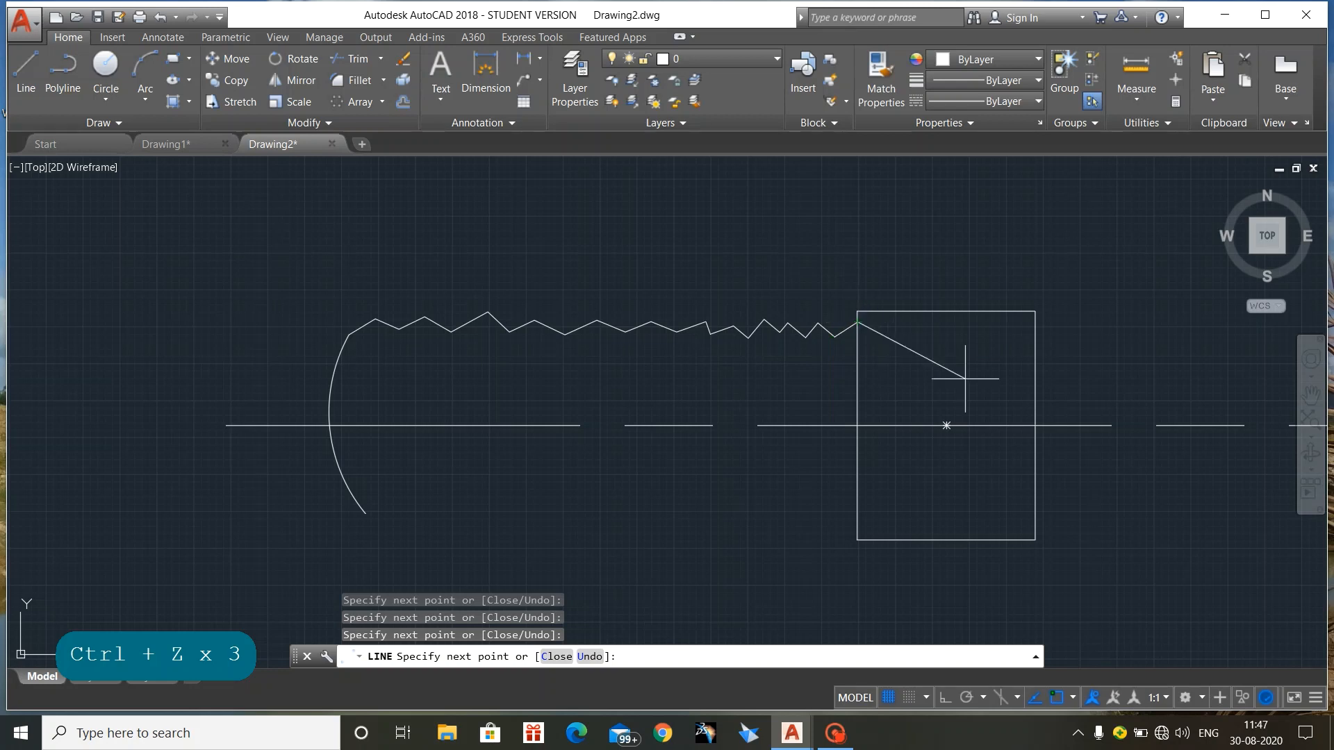
{"action": "key", "text": "Escape"}
Try to draw a wavy spline from the arc's lower end to the lower part of the rectangle's left edge
{"action": "middle_click_drag", "start_coordinate": [678, 510], "coordinate": [655, 507]}
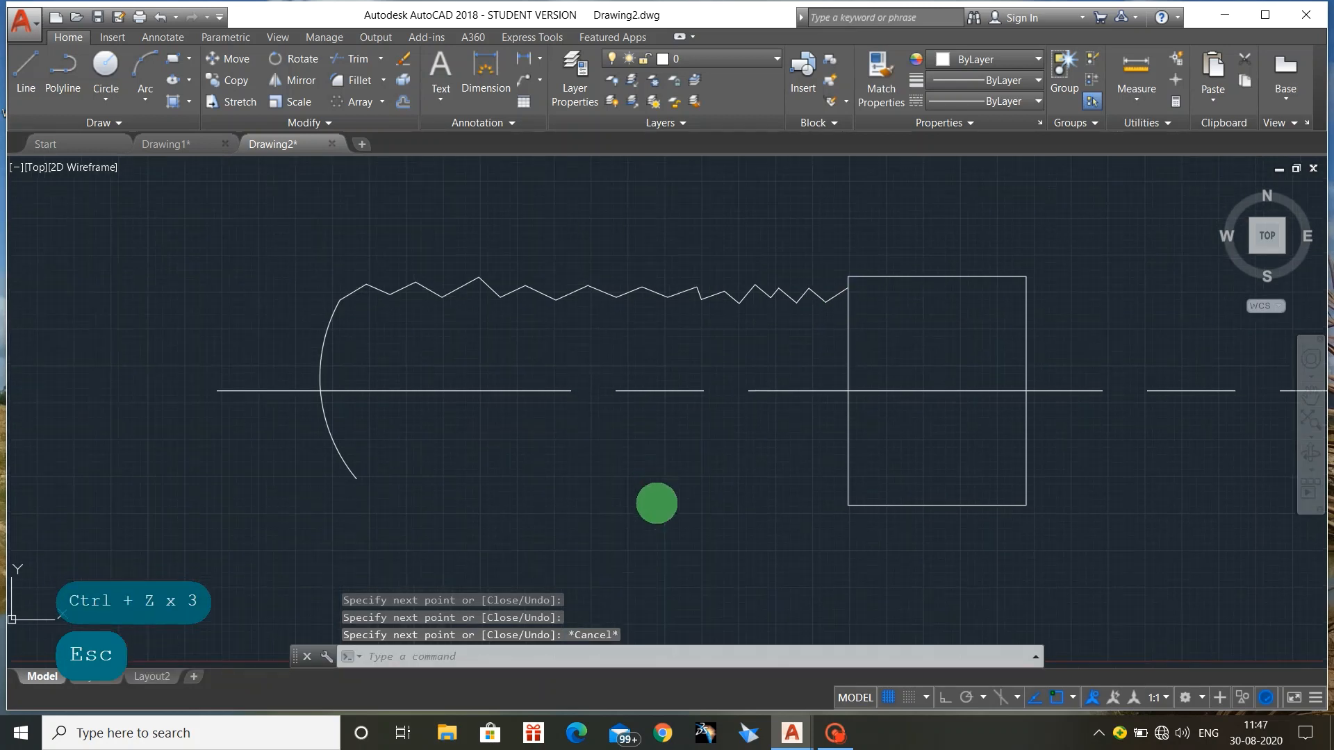
{"action": "scroll", "coordinate": [655, 501], "scroll_direction": "up", "scroll_amount": 2}
{"action": "type", "text": "s"}
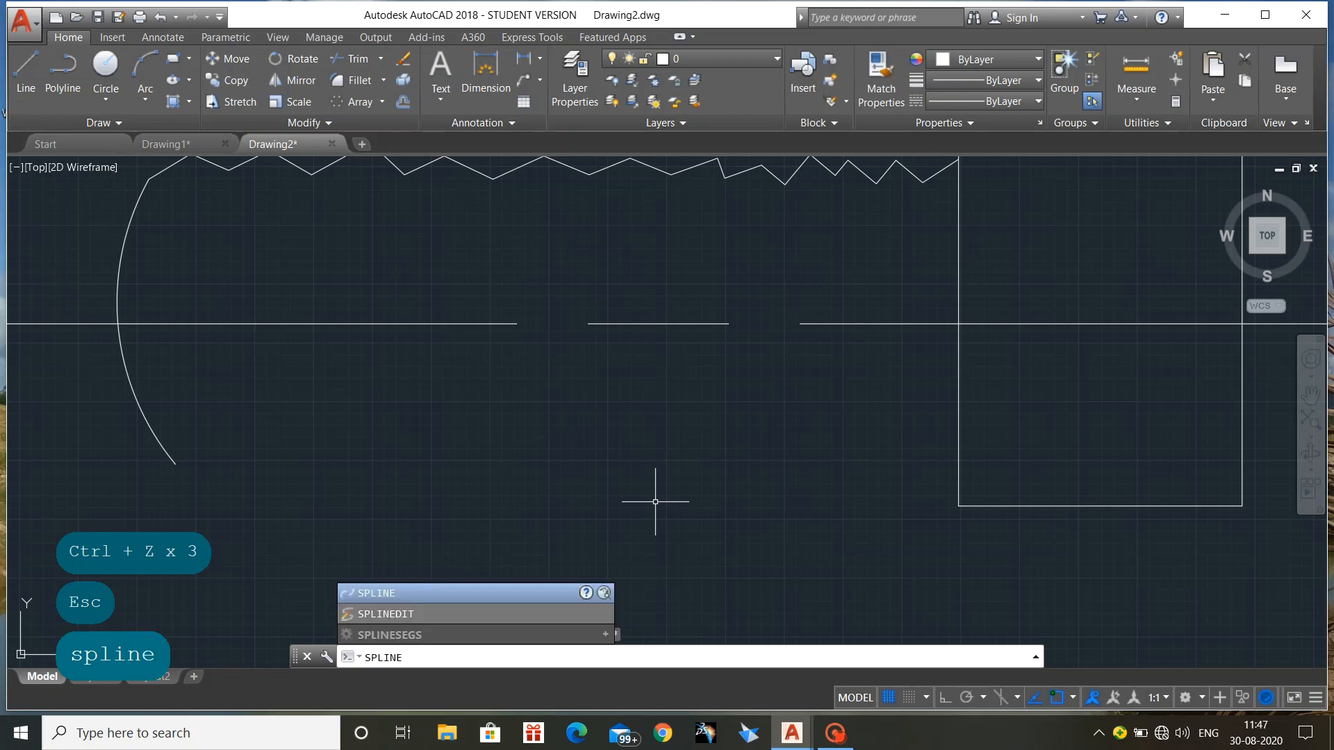
{"action": "key", "text": "Return"}
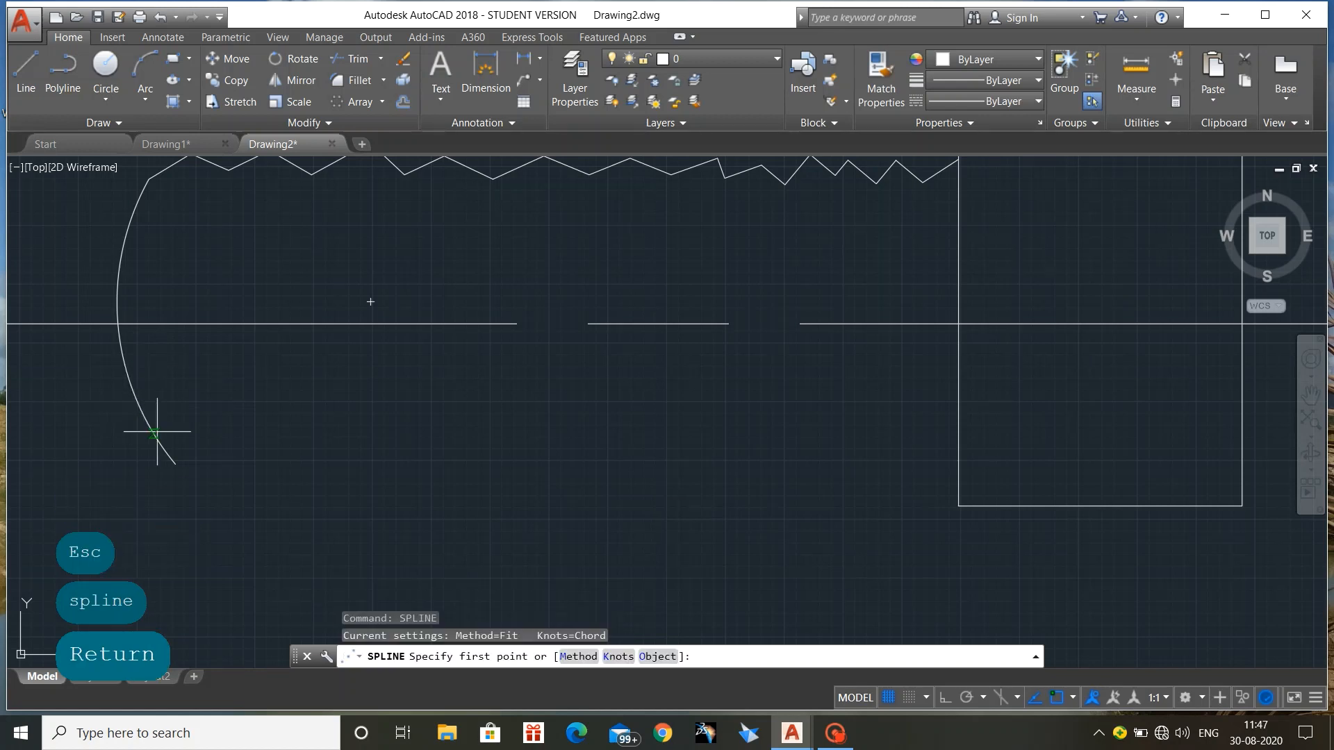
{"action": "left_click", "coordinate": [176, 464]}
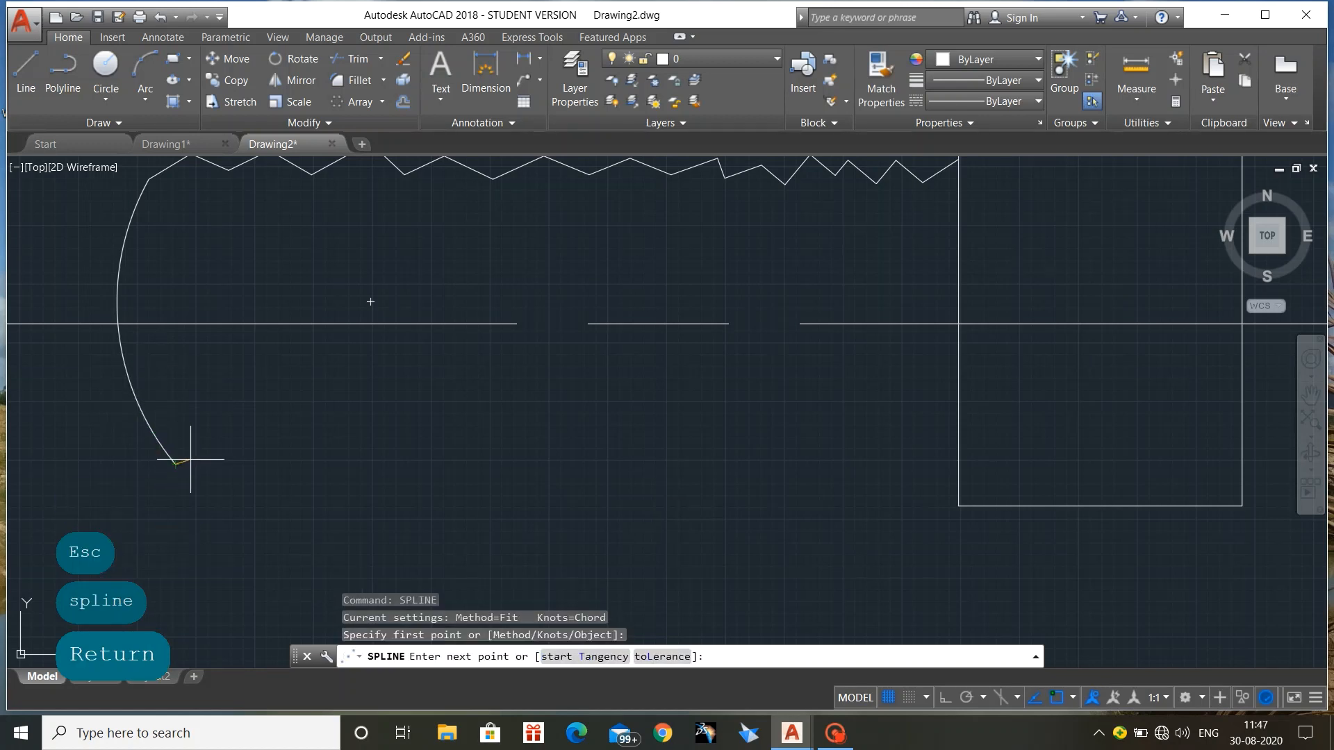
{"action": "left_click", "coordinate": [226, 468]}
{"action": "left_click", "coordinate": [244, 461]}
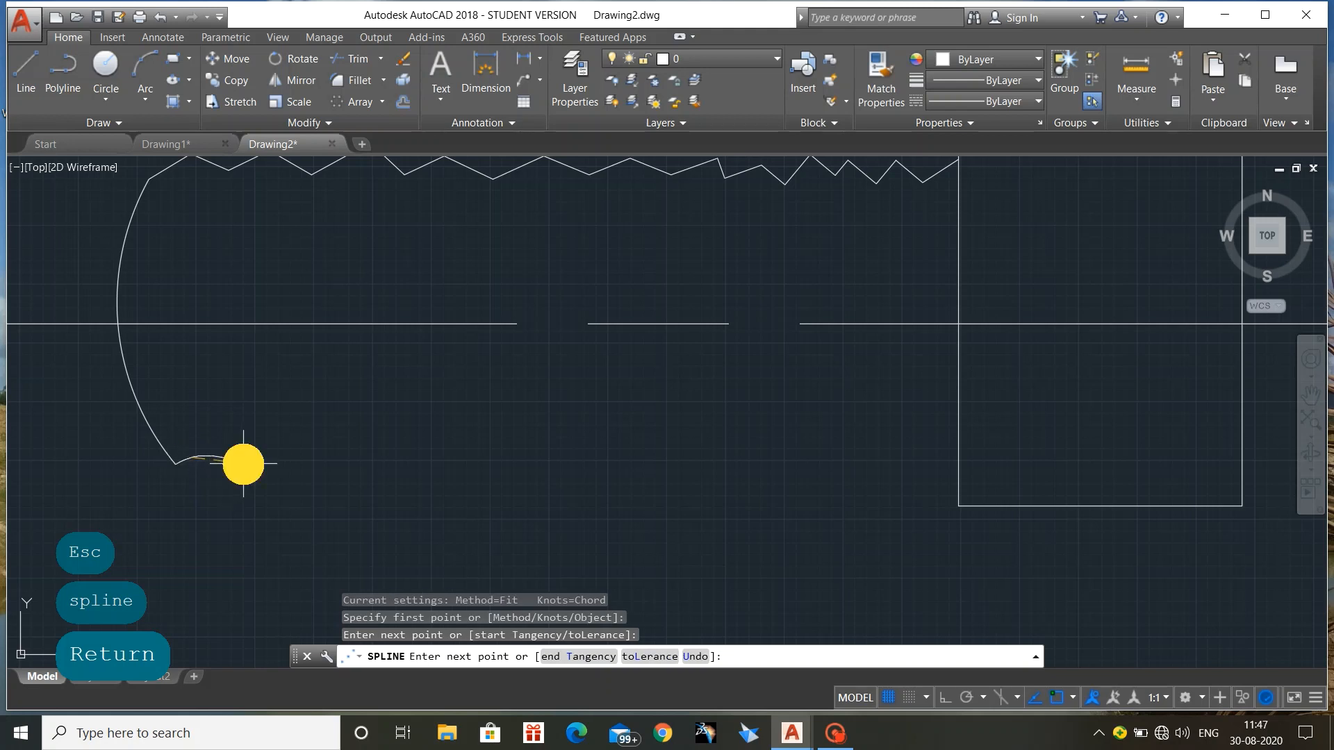
{"action": "left_click", "coordinate": [278, 456]}
{"action": "left_click", "coordinate": [339, 455]}
{"action": "left_click", "coordinate": [364, 465]}
{"action": "left_click", "coordinate": [414, 458]}
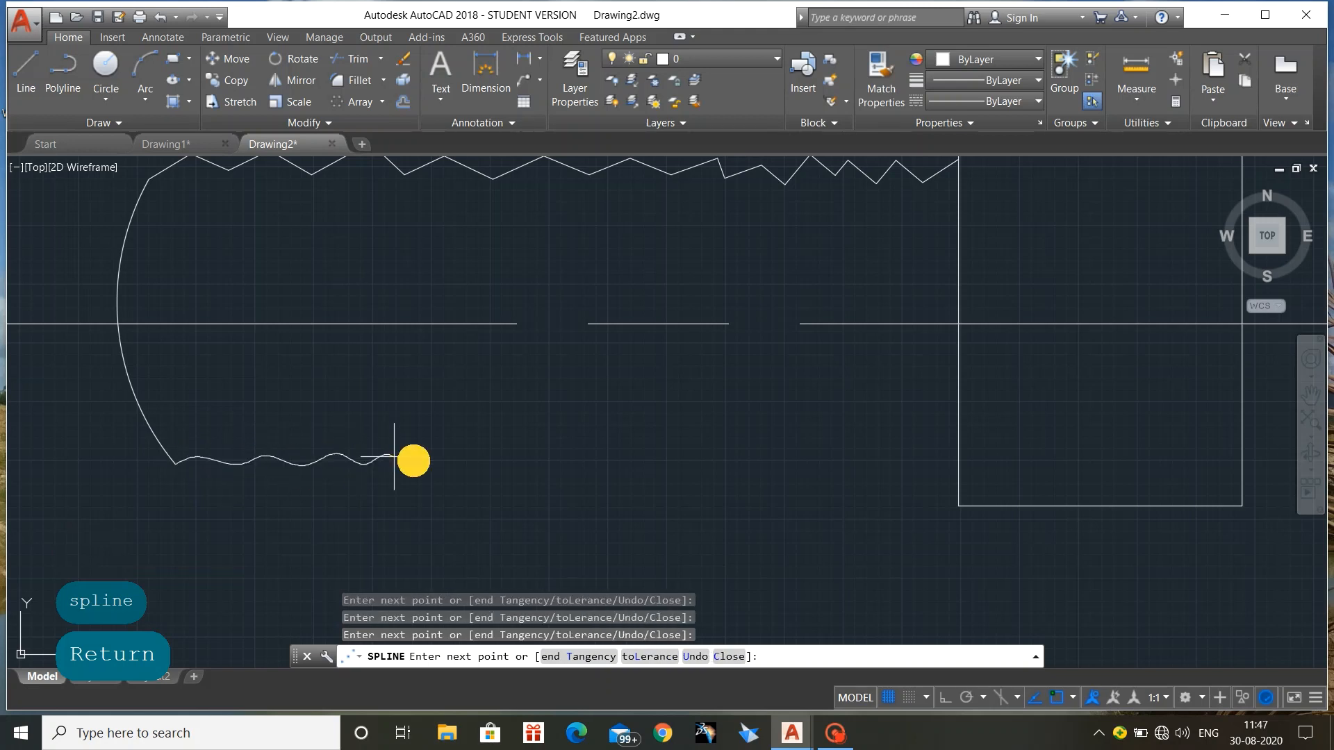
{"action": "left_click", "coordinate": [474, 457]}
{"action": "left_click", "coordinate": [514, 464]}
{"action": "left_click", "coordinate": [555, 443]}
{"action": "left_click", "coordinate": [612, 459]}
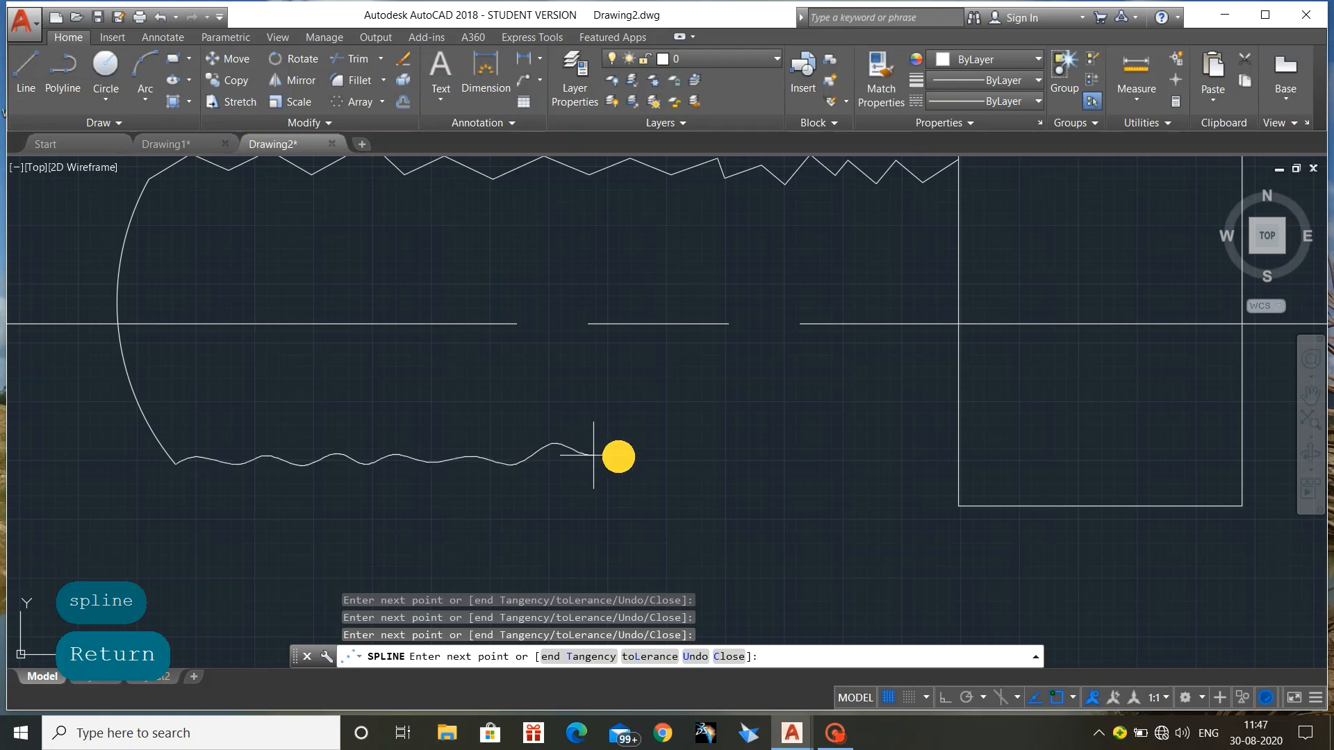
{"action": "left_click", "coordinate": [669, 447]}
{"action": "left_click", "coordinate": [716, 459]}
{"action": "left_click", "coordinate": [754, 459]}
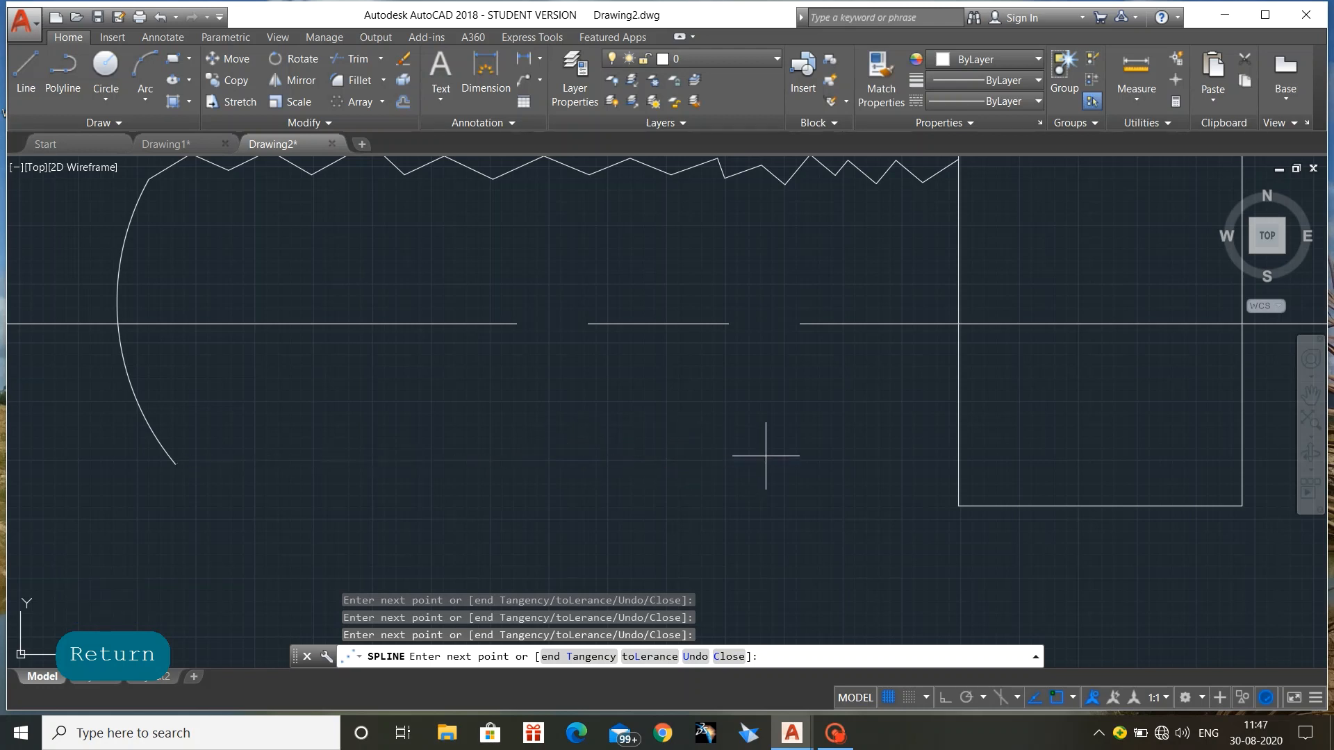
{"action": "left_click", "coordinate": [796, 460]}
{"action": "left_click", "coordinate": [825, 446]}
{"action": "left_click", "coordinate": [853, 455]}
{"action": "left_click", "coordinate": [892, 453]}
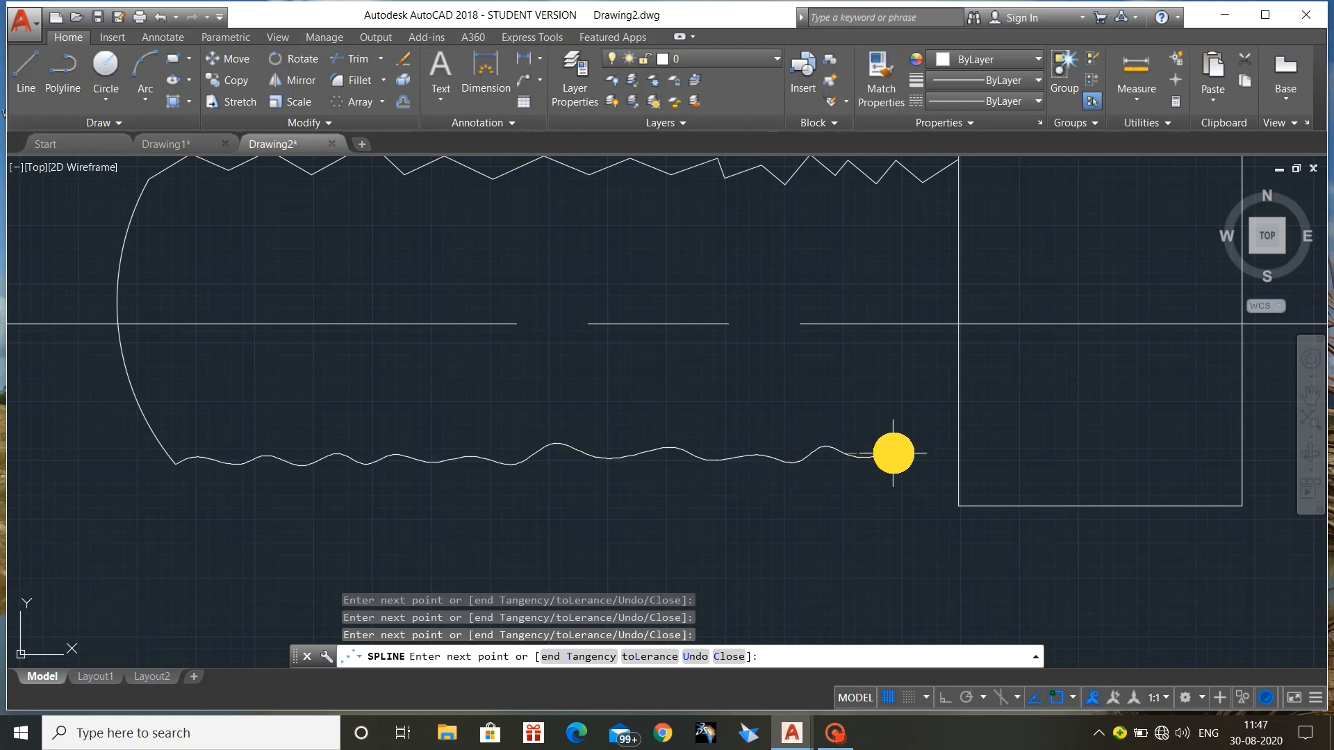
{"action": "left_click", "coordinate": [924, 468]}
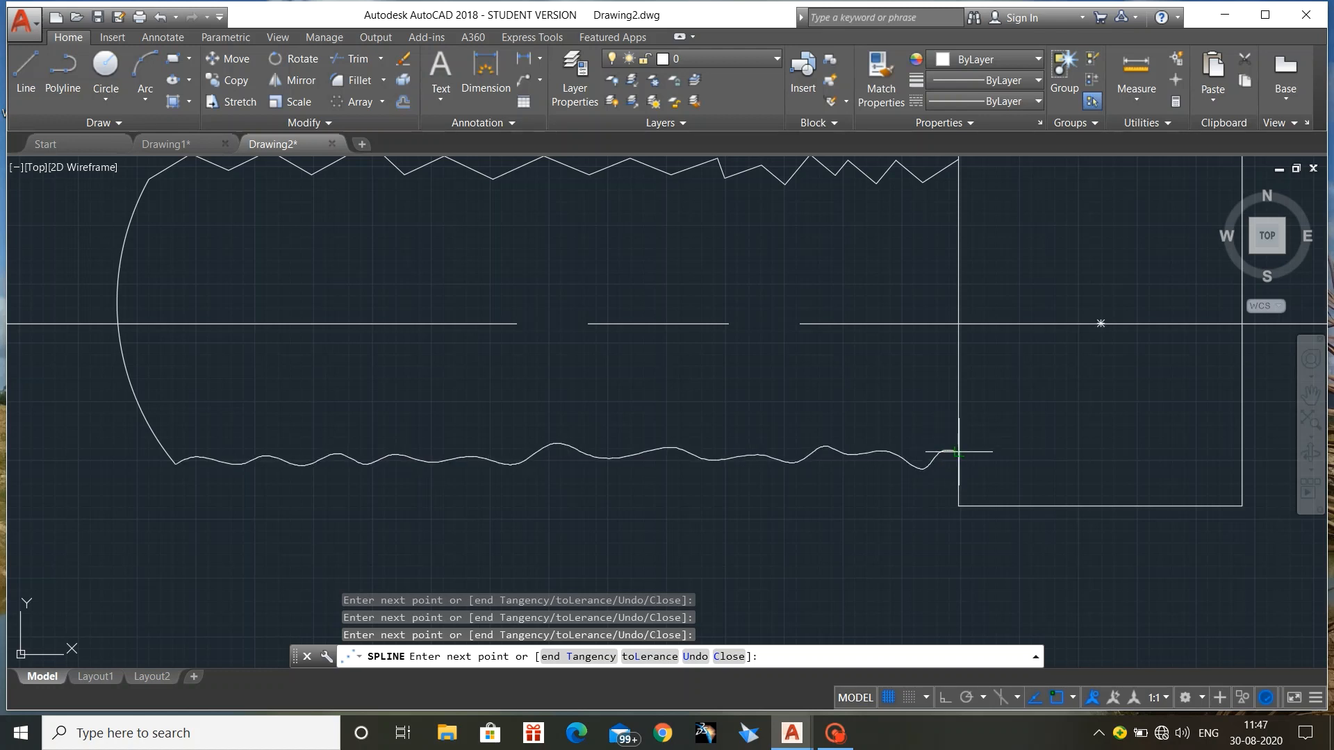
{"action": "left_click", "coordinate": [957, 452]}
{"action": "key", "text": "Escape"}
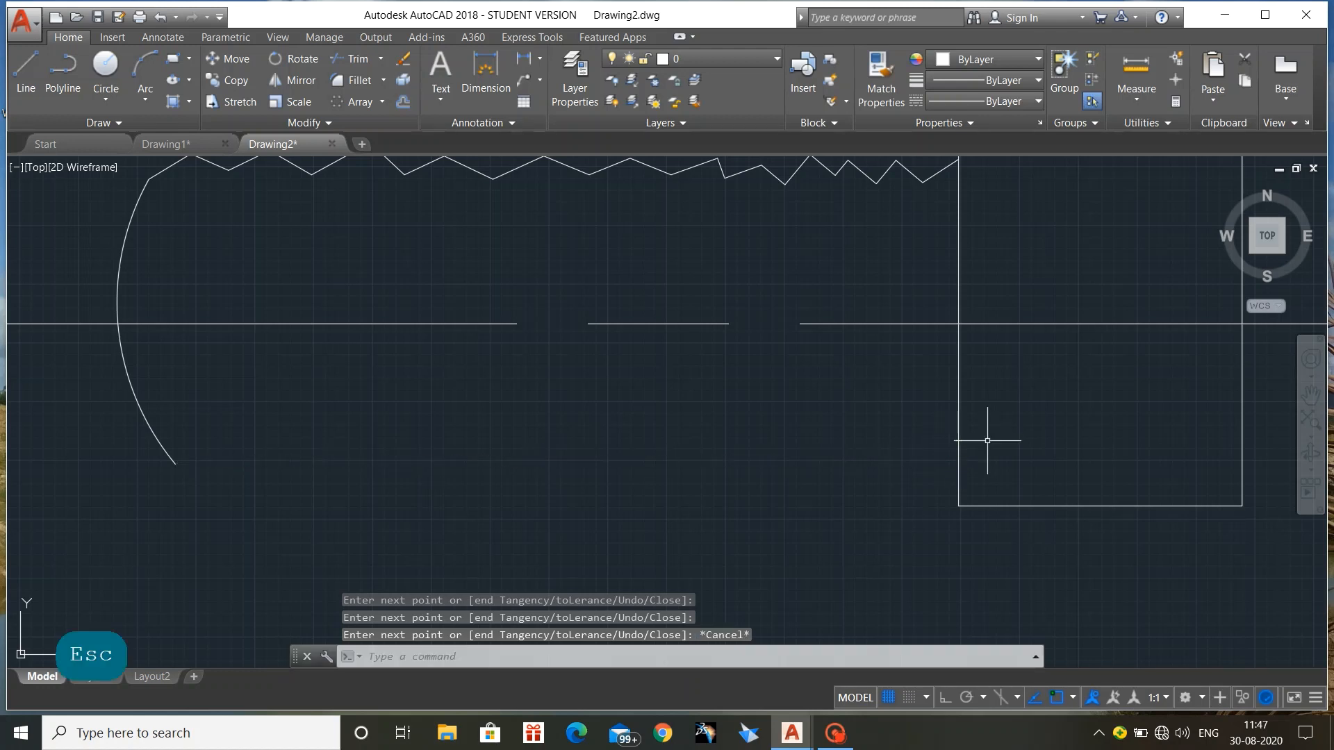
Draw a wavy spline from the arc's lower end to the lower part of the rectangle's left edge
{"action": "type", "text": "spline"}
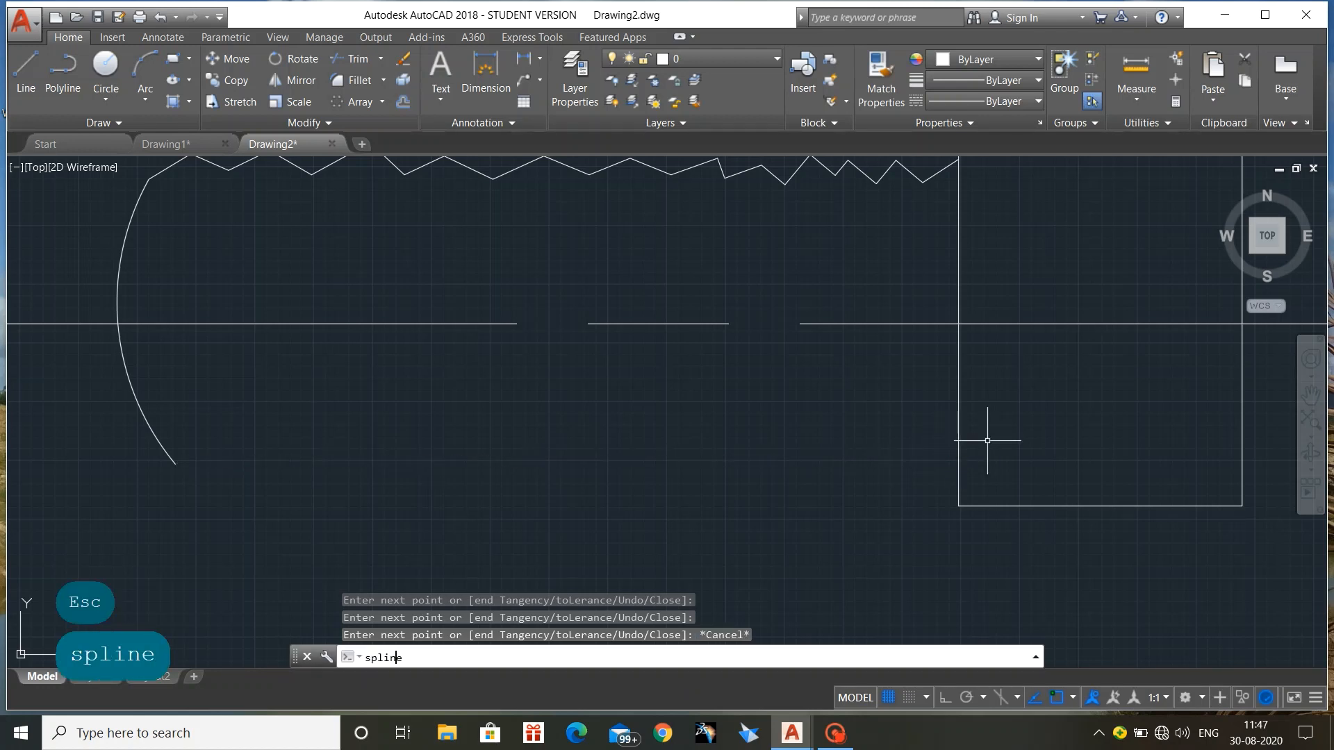
{"action": "key", "text": "Return"}
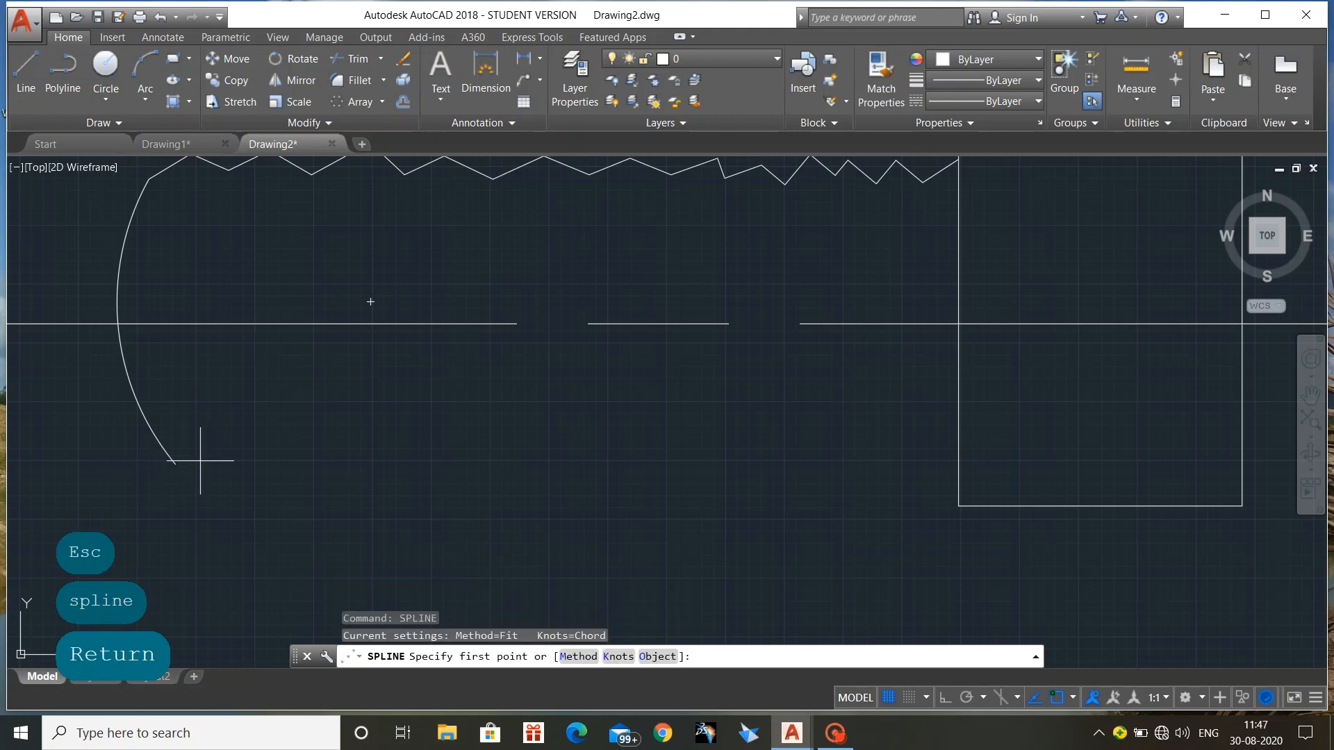
{"action": "left_click", "coordinate": [175, 464]}
{"action": "left_click", "coordinate": [202, 459]}
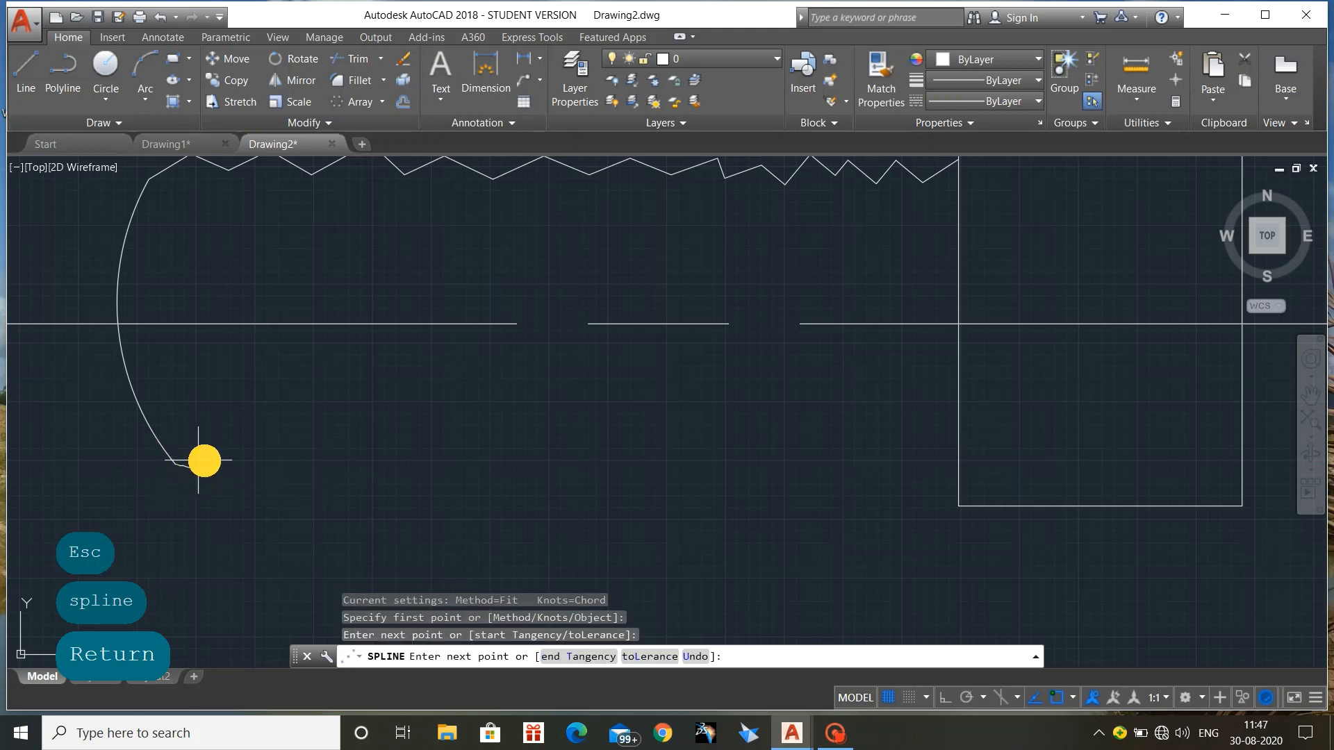
{"action": "left_click", "coordinate": [238, 452]}
{"action": "left_click", "coordinate": [277, 471]}
{"action": "left_click", "coordinate": [332, 460]}
{"action": "left_click", "coordinate": [361, 467]}
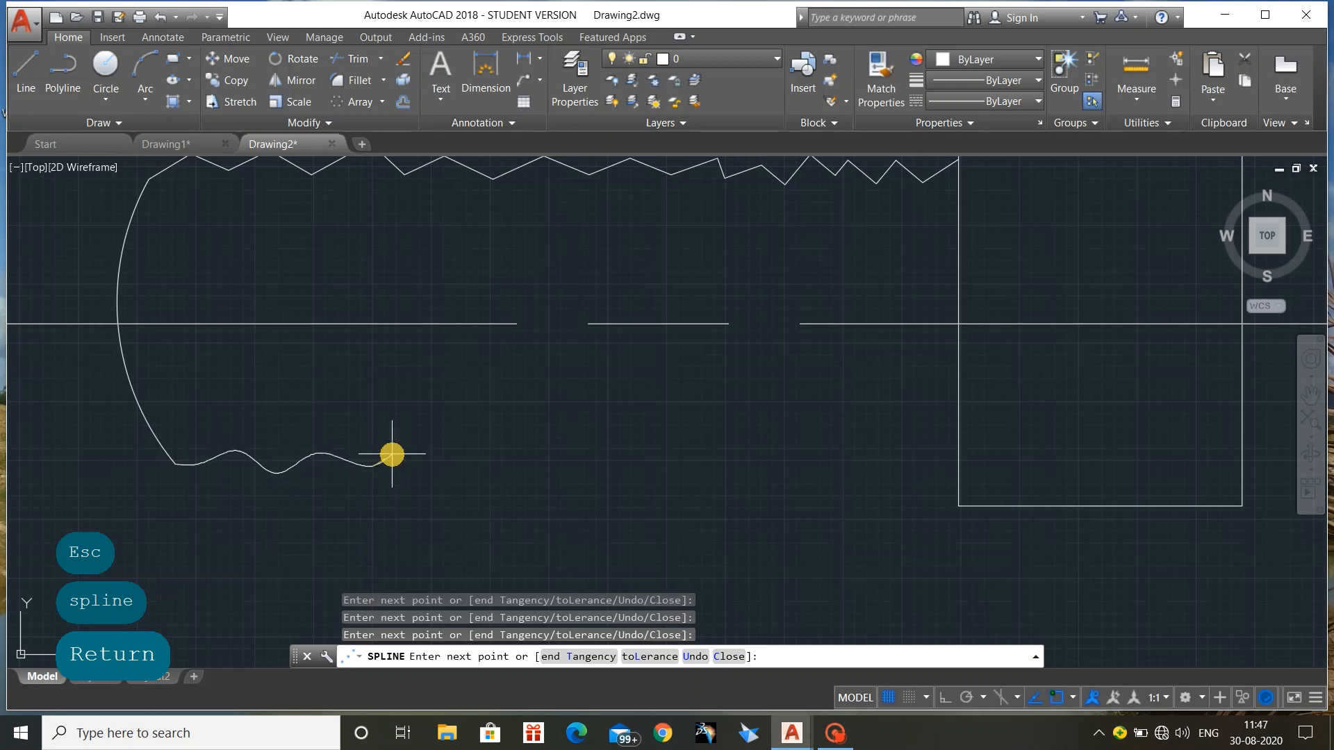
{"action": "left_click", "coordinate": [395, 452]}
{"action": "left_click", "coordinate": [435, 465]}
{"action": "left_click", "coordinate": [553, 477]}
{"action": "left_click", "coordinate": [589, 452]}
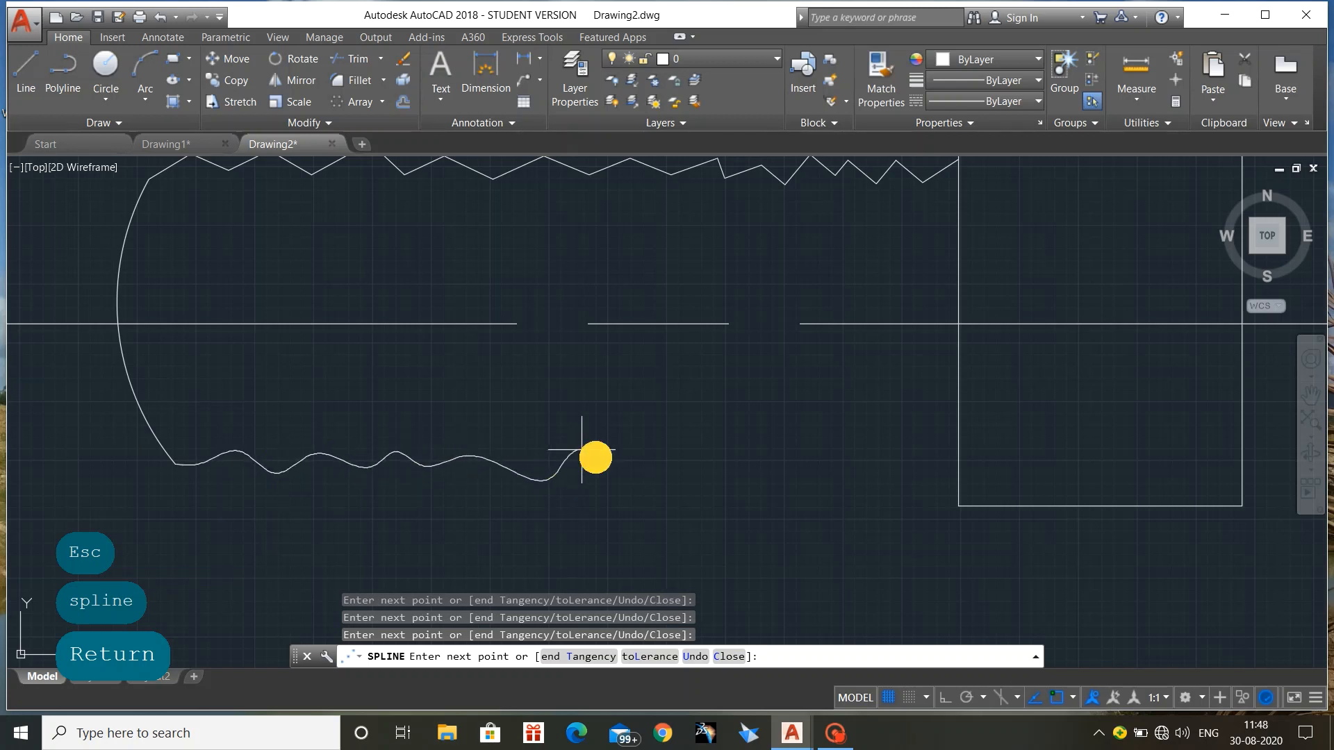
{"action": "left_click", "coordinate": [681, 451]}
{"action": "left_click", "coordinate": [728, 459]}
{"action": "left_click", "coordinate": [782, 441]}
{"action": "left_click", "coordinate": [808, 451]}
{"action": "left_click", "coordinate": [843, 437]}
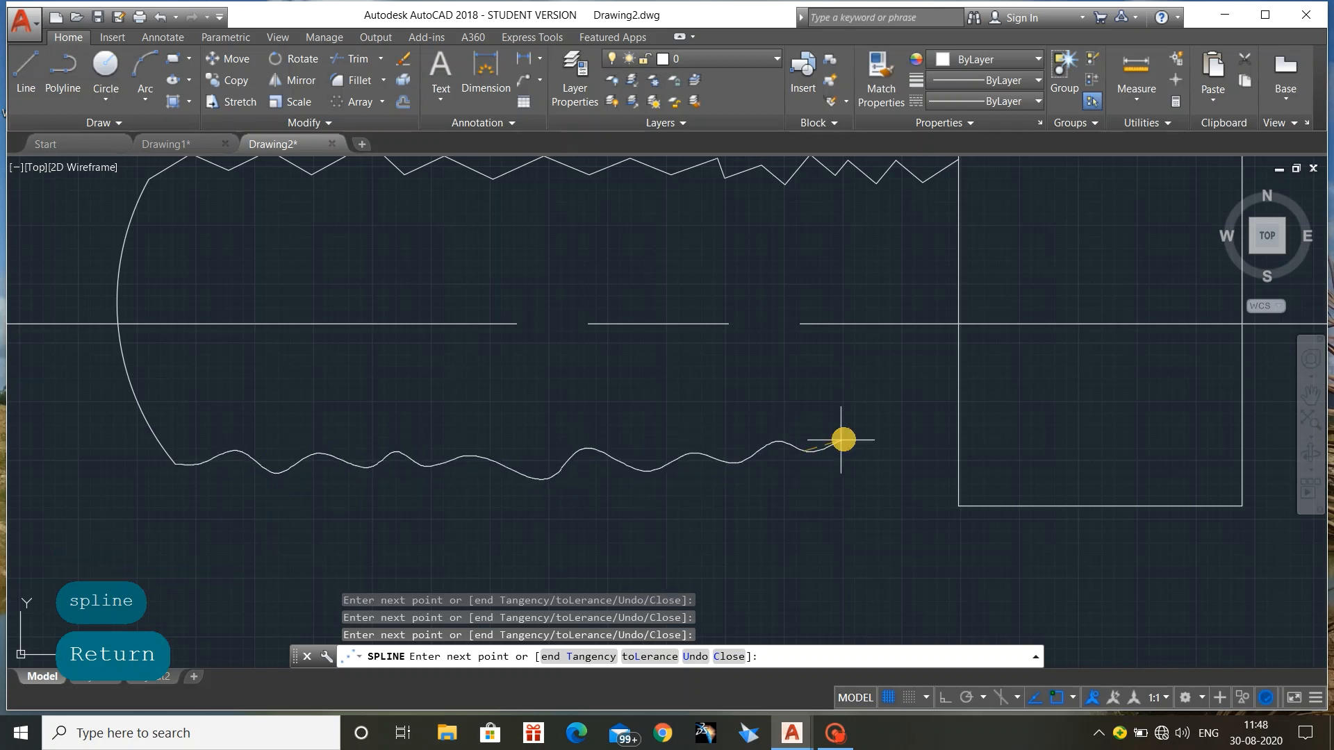
{"action": "left_click", "coordinate": [879, 455]}
{"action": "left_click", "coordinate": [936, 448]}
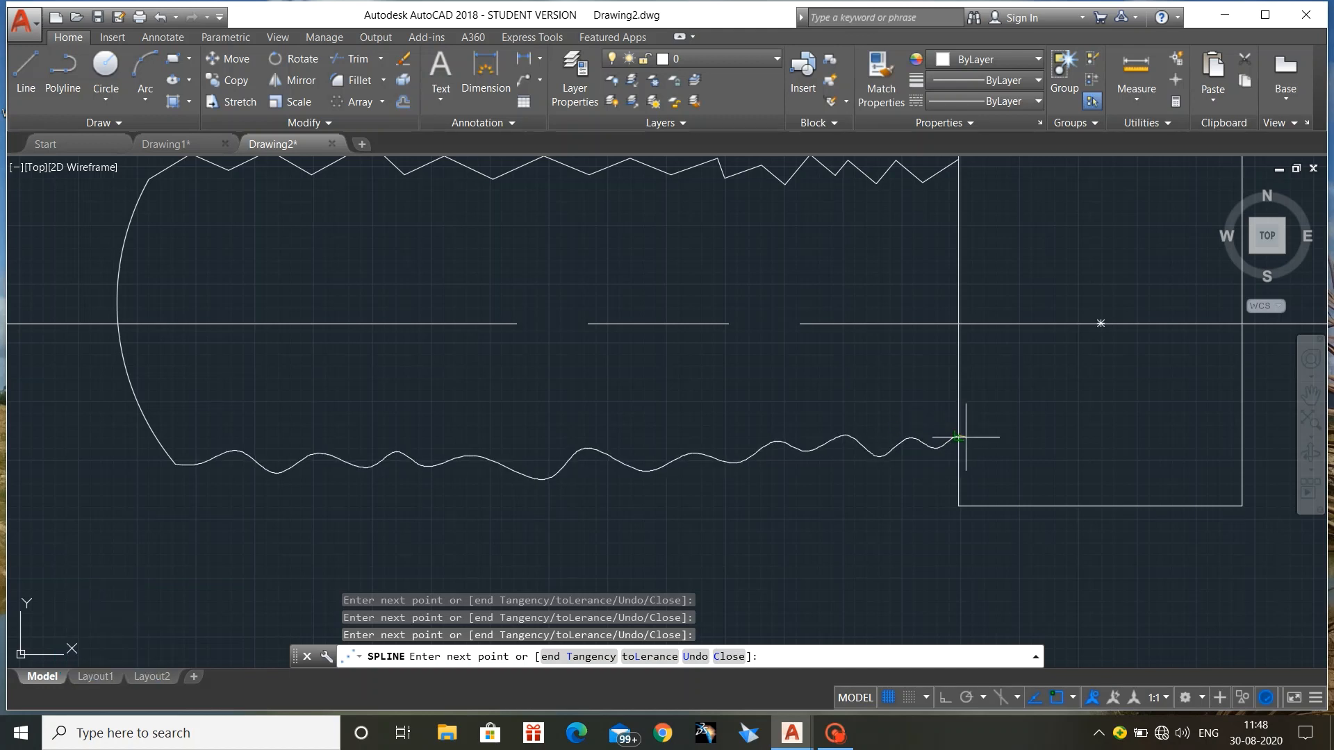
{"action": "key", "text": "Return"}
Draw four slanted thread lines from the zigzag down to the wavy spline, beginning at the arc's upper end and progressing rightward
{"action": "middle_click_drag", "start_coordinate": [794, 401], "coordinate": [819, 435]}
{"action": "type", "text": "l"}
{"action": "key", "text": "Return"}
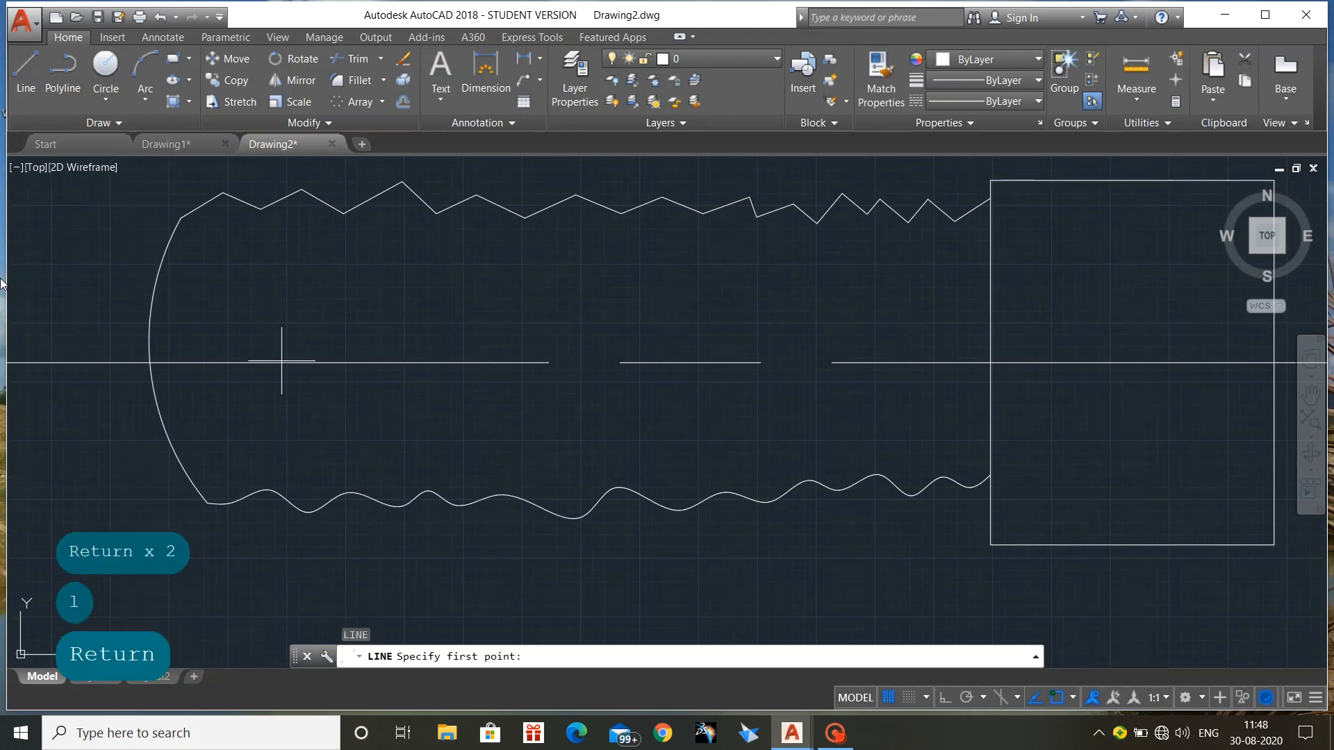
{"action": "left_click", "coordinate": [181, 218]}
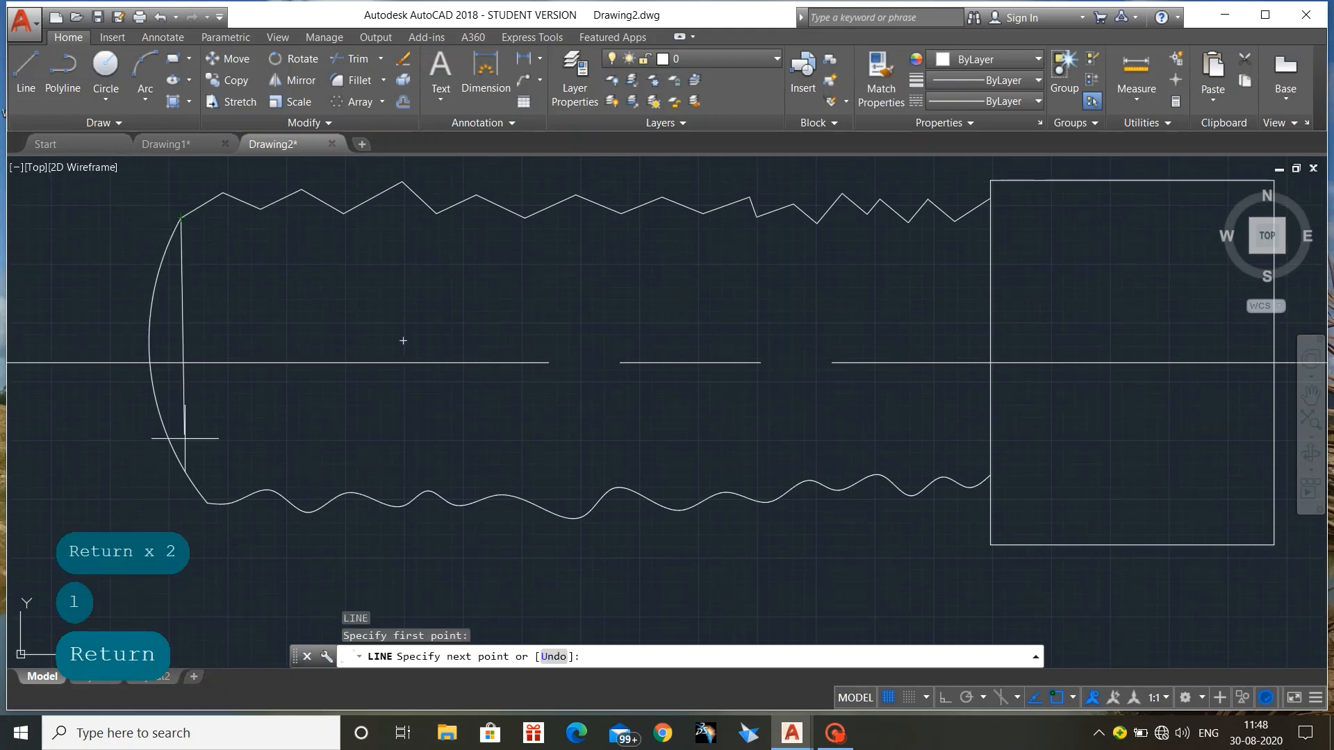
{"action": "left_click", "coordinate": [229, 501]}
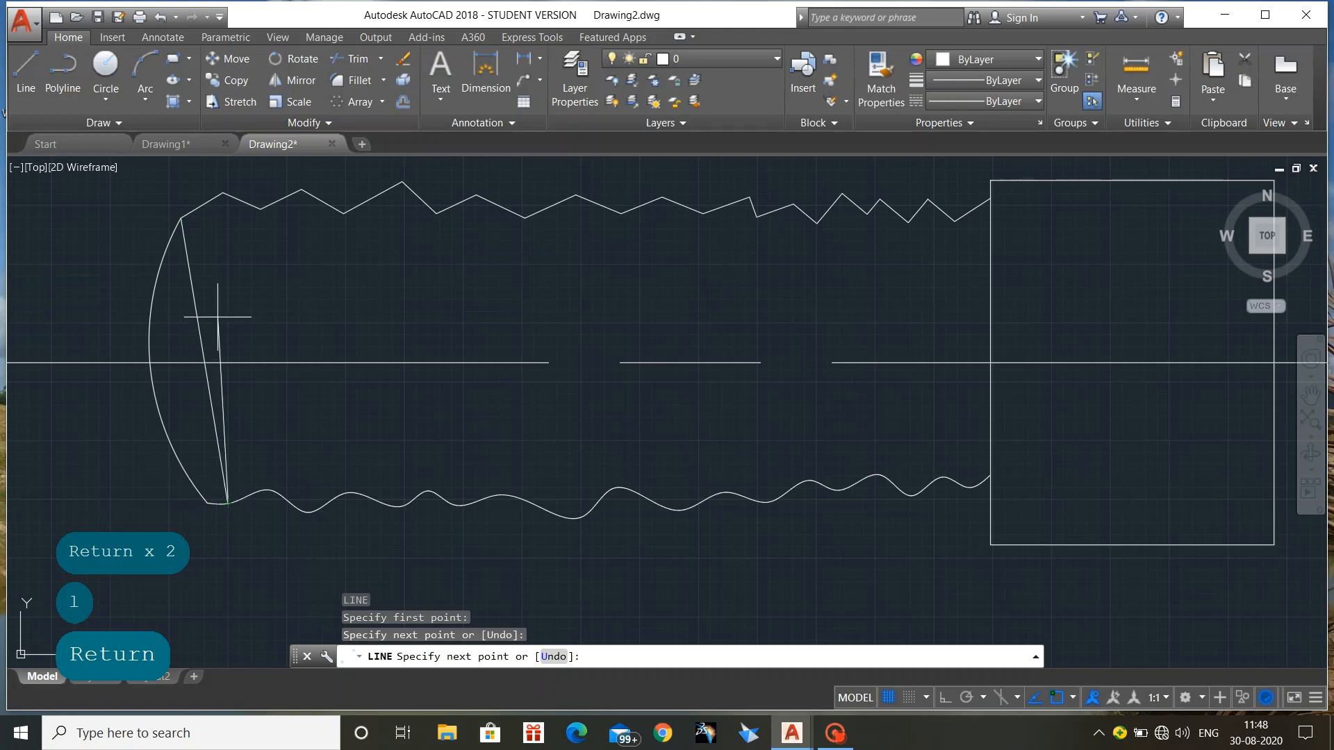
{"action": "key", "text": "Return"}
{"action": "key", "text": "Return"}
{"action": "left_click", "coordinate": [216, 195]}
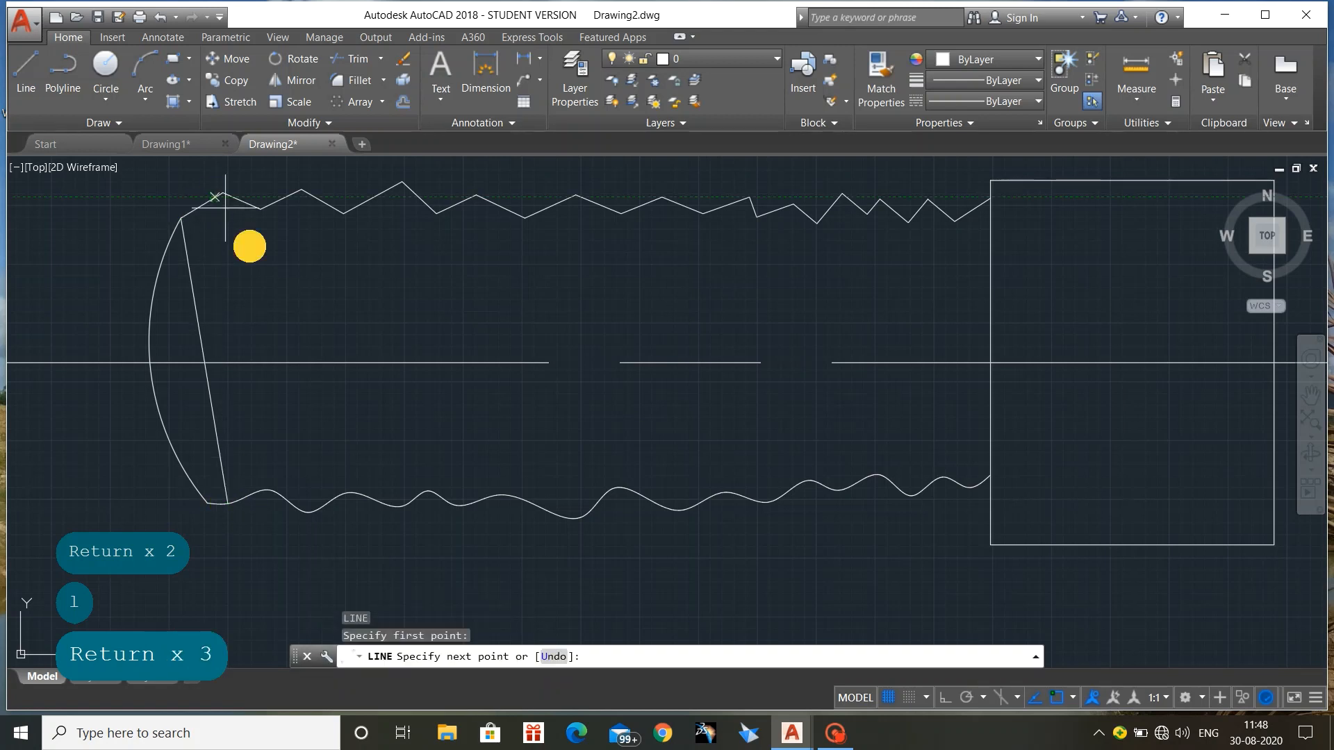
{"action": "left_click", "coordinate": [282, 496]}
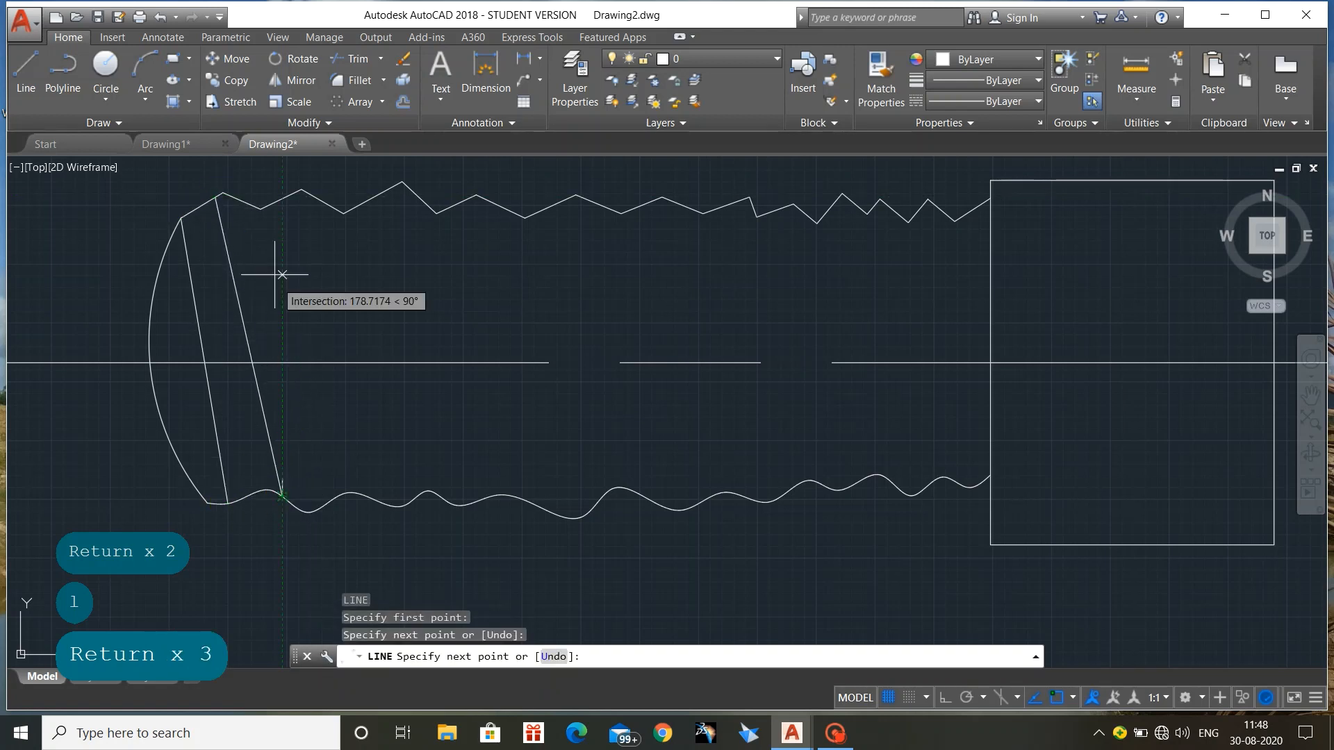
{"action": "key", "text": "Return"}
{"action": "key", "text": "Return"}
{"action": "left_click", "coordinate": [270, 204]}
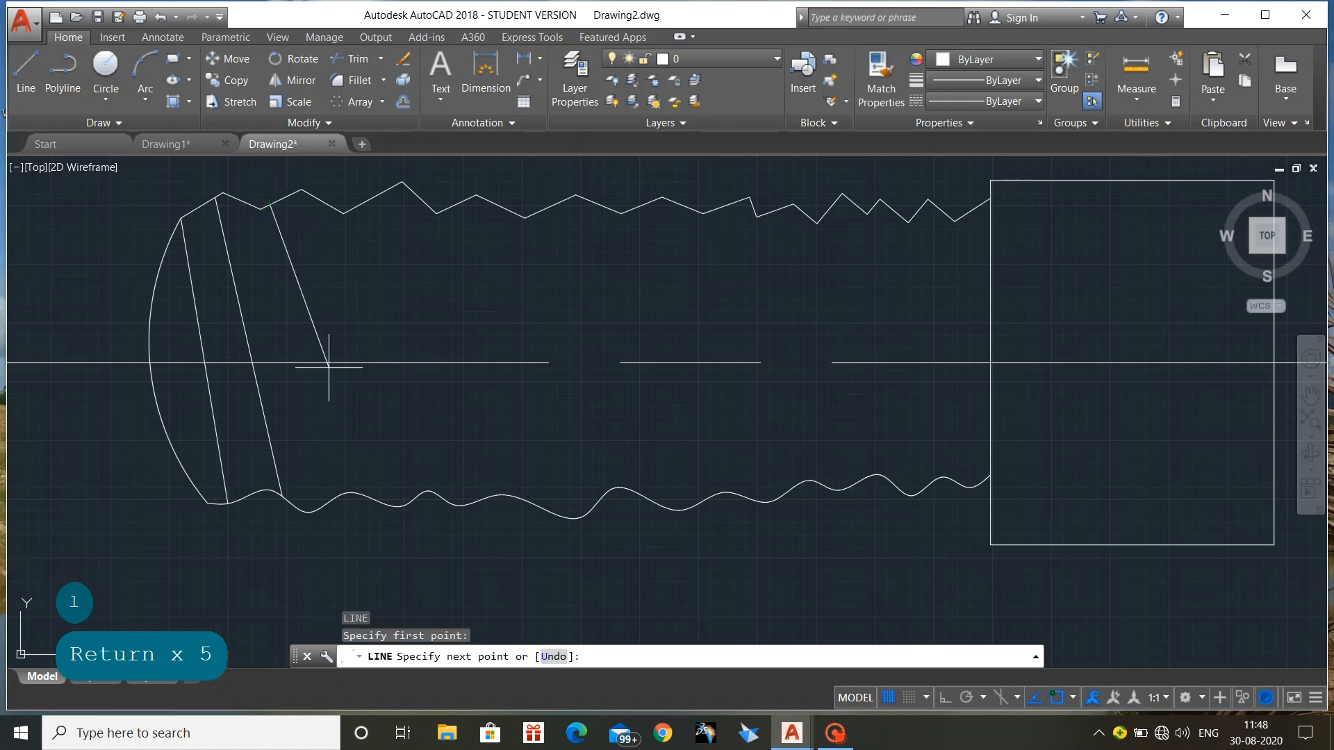
{"action": "left_click", "coordinate": [331, 497]}
{"action": "key", "text": "Return"}
{"action": "key", "text": "Return"}
{"action": "left_click", "coordinate": [323, 198]}
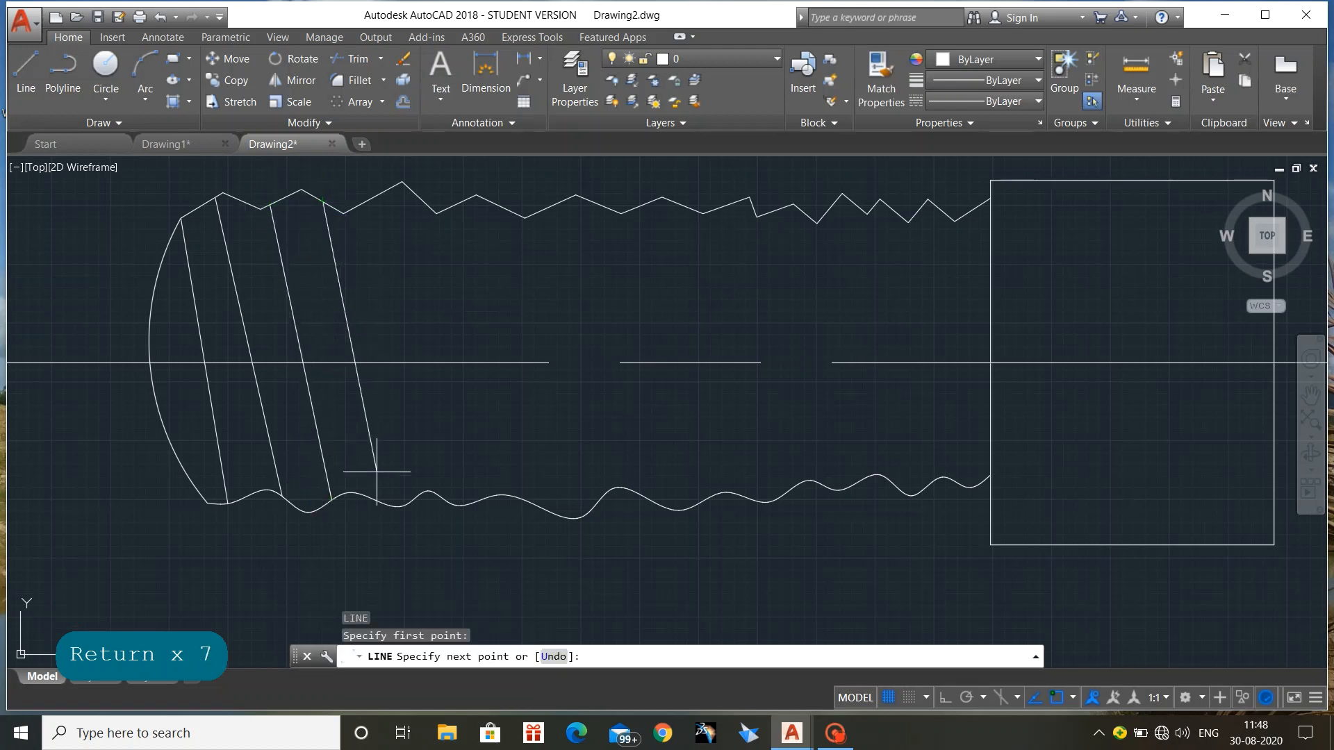
{"action": "left_click", "coordinate": [379, 499]}
{"action": "key", "text": "Return"}
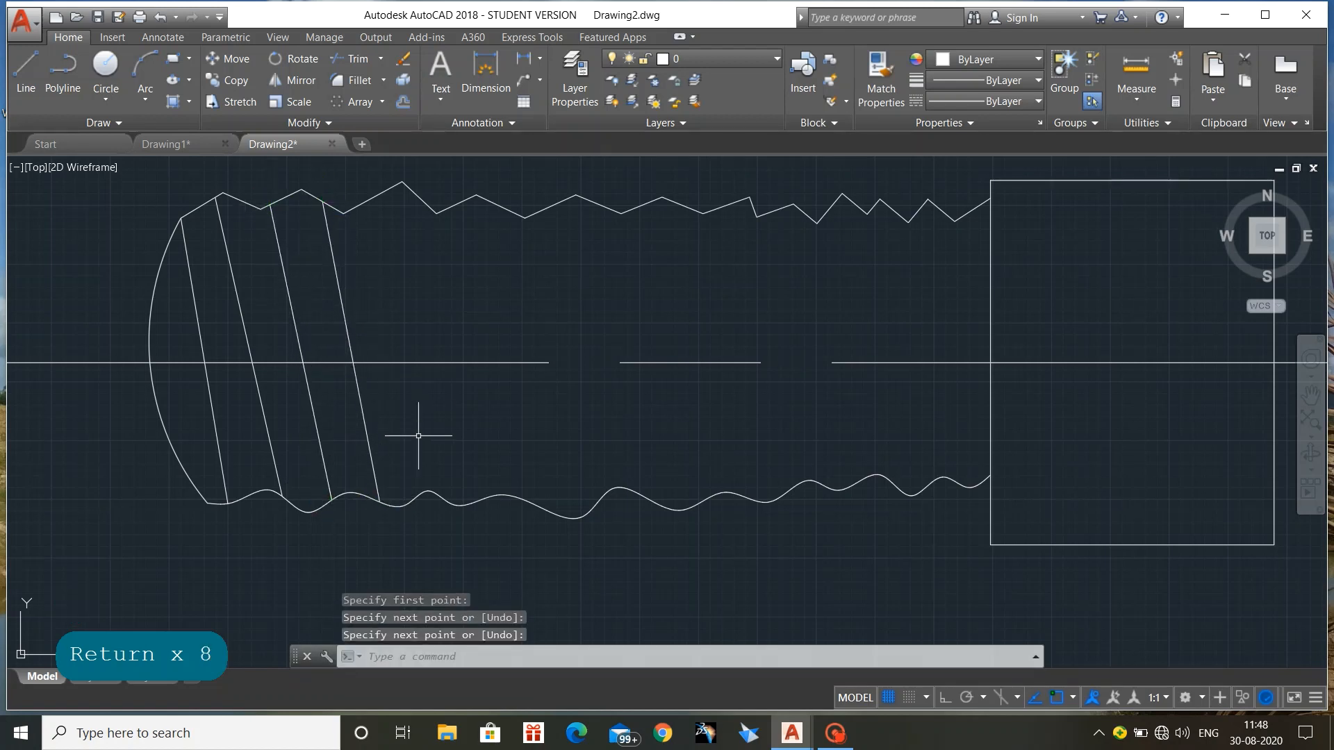
Continue the thread pattern rightward with four more slanted lines between the zigzag and the wavy spline
{"action": "key", "text": "Return"}
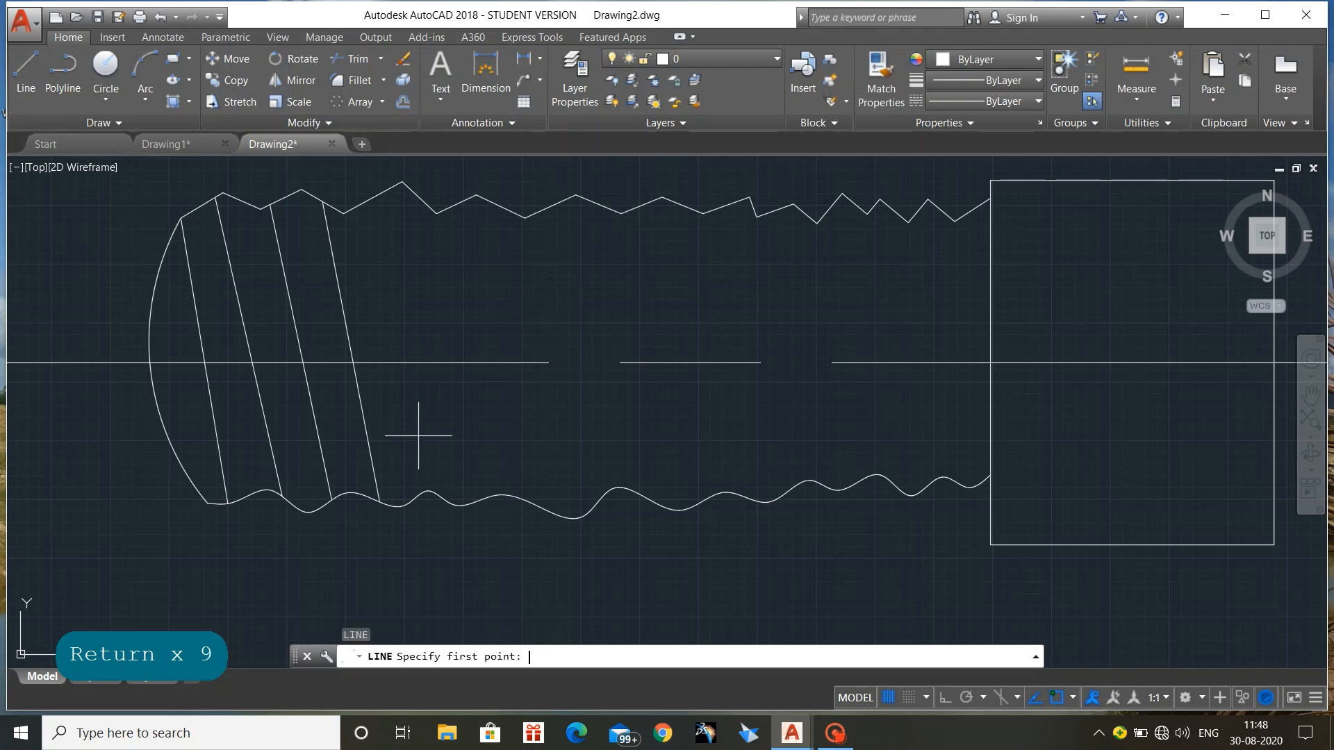
{"action": "left_click", "coordinate": [426, 491]}
{"action": "key", "text": "Return"}
{"action": "key", "text": "Return"}
{"action": "left_click", "coordinate": [403, 182]}
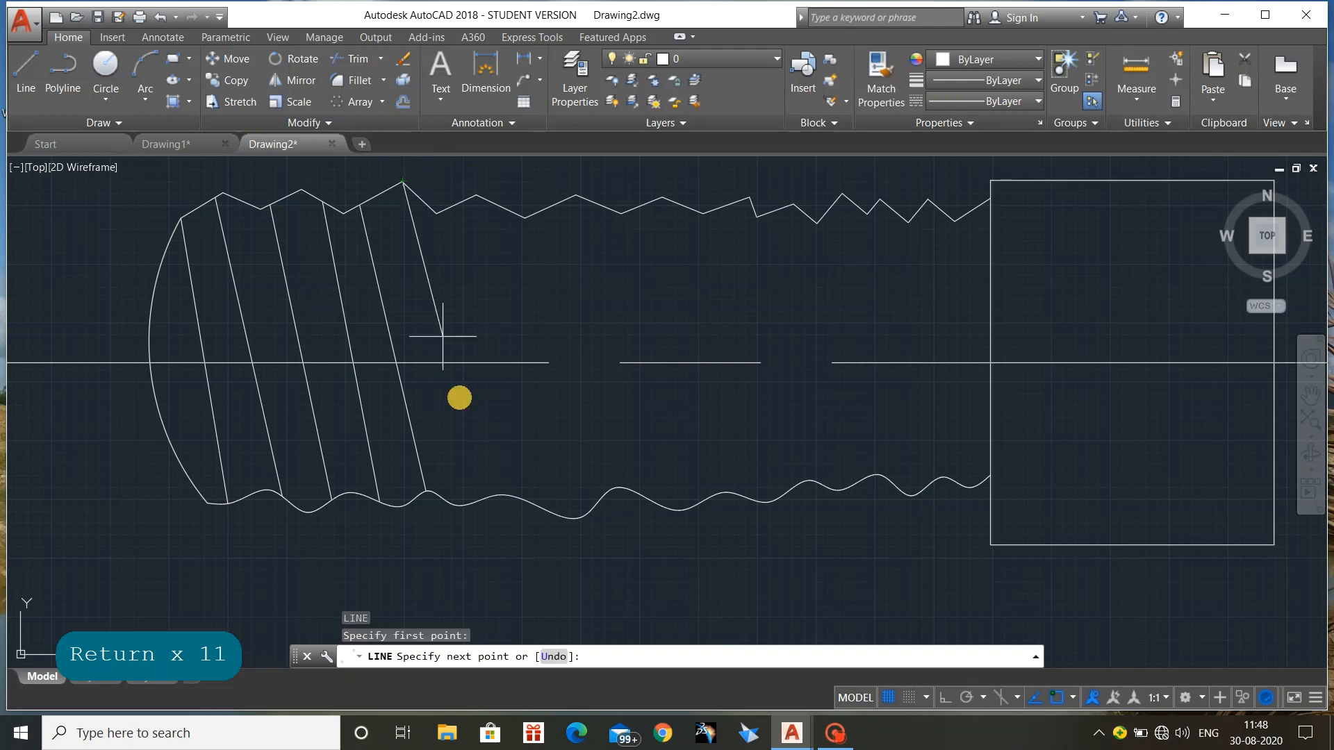
{"action": "left_click", "coordinate": [473, 501]}
{"action": "key", "text": "Return"}
{"action": "key", "text": "Return"}
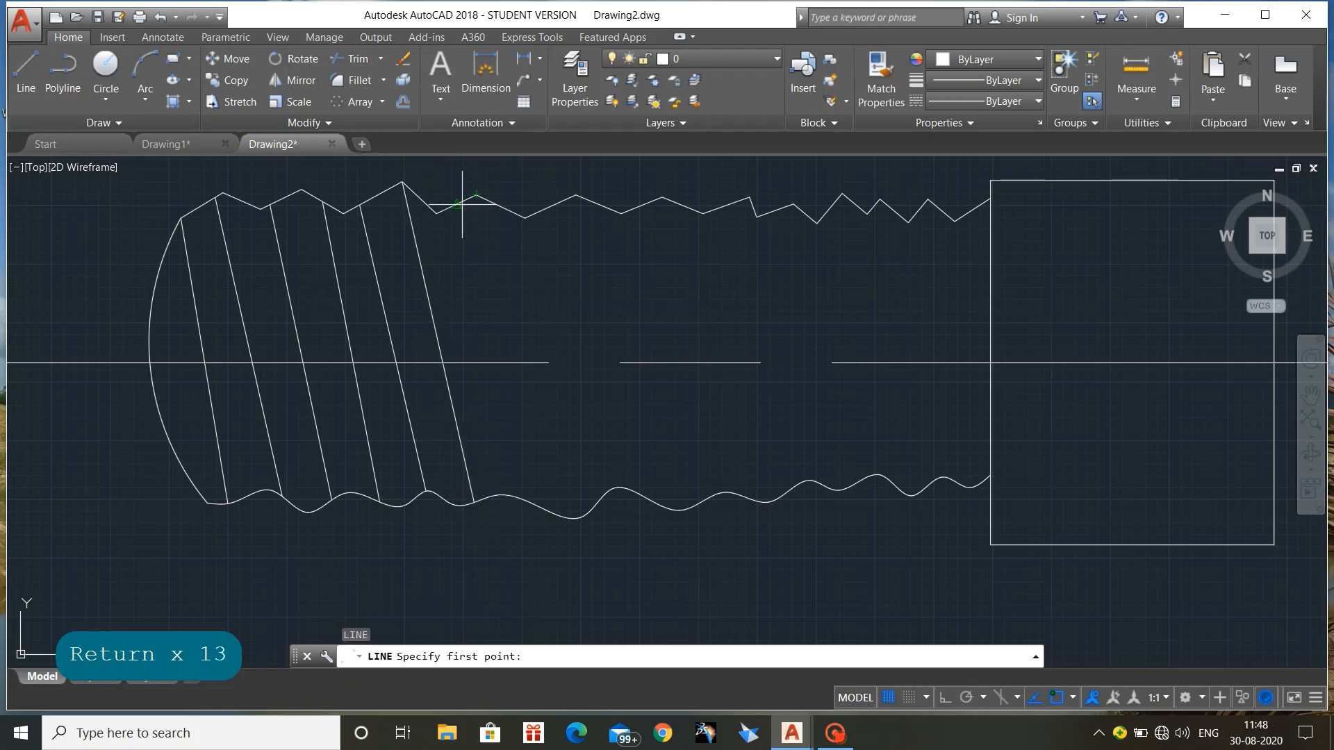
{"action": "left_click", "coordinate": [457, 204]}
{"action": "left_click", "coordinate": [521, 498]}
{"action": "key", "text": "Return"}
{"action": "key", "text": "Return"}
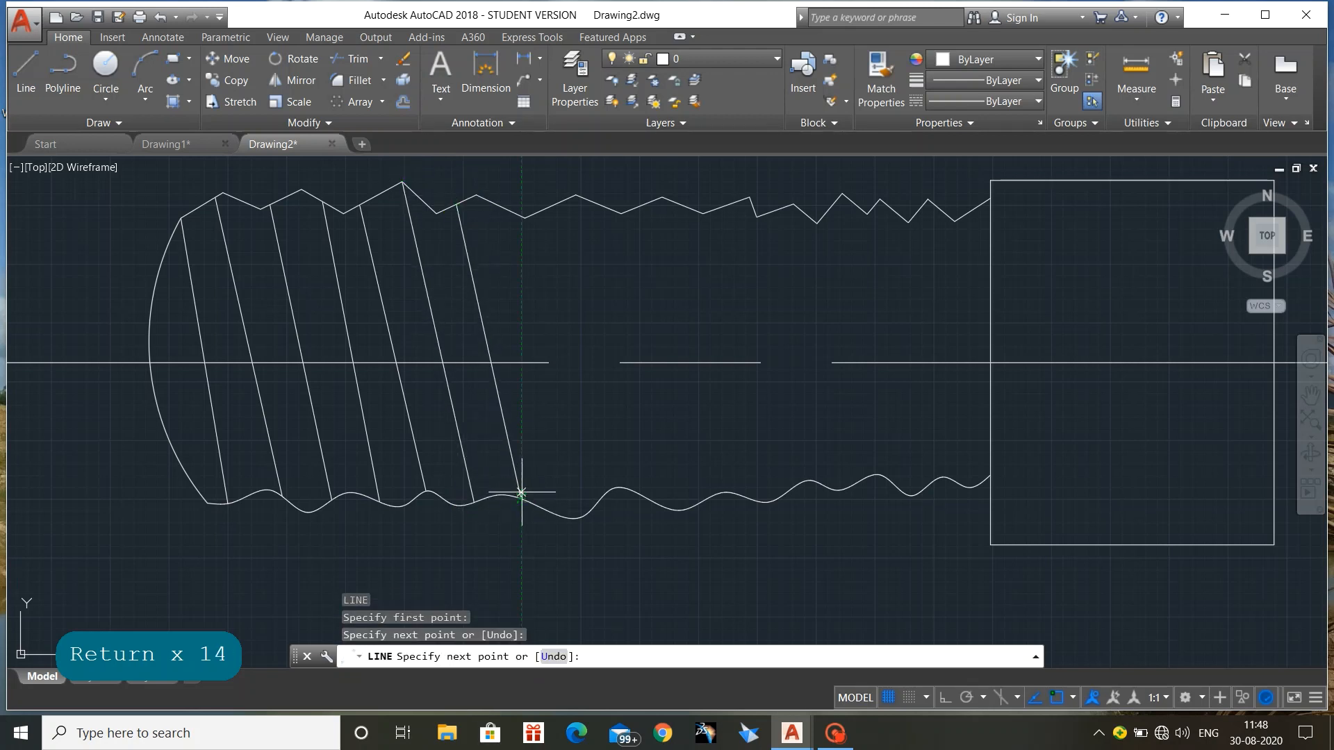
{"action": "left_click", "coordinate": [524, 217]}
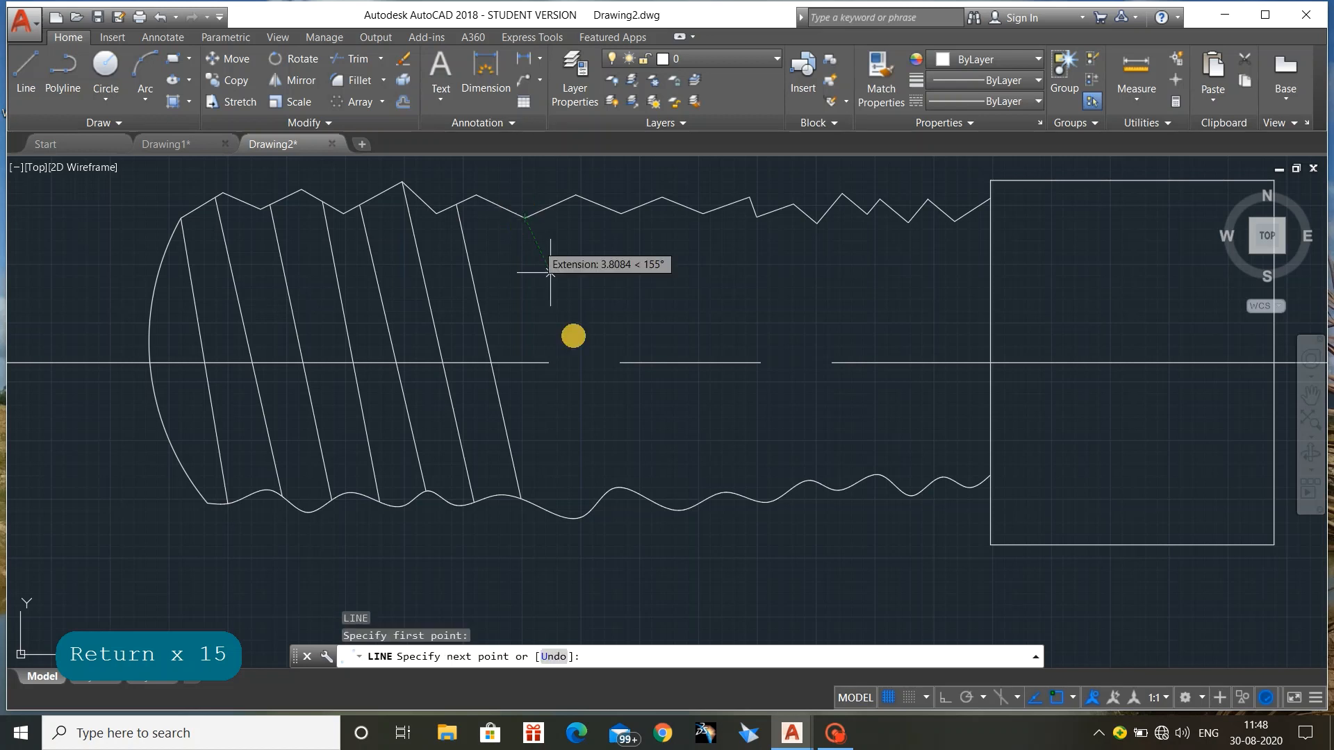
{"action": "left_click", "coordinate": [600, 497]}
{"action": "key", "text": "Return"}
{"action": "key", "text": "Escape"}
Switch to Drawing1 and examine the threaded areas of the internal screw thread detail and the screw thread assembly
{"action": "scroll", "coordinate": [600, 497], "scroll_direction": "down", "scroll_amount": 3}
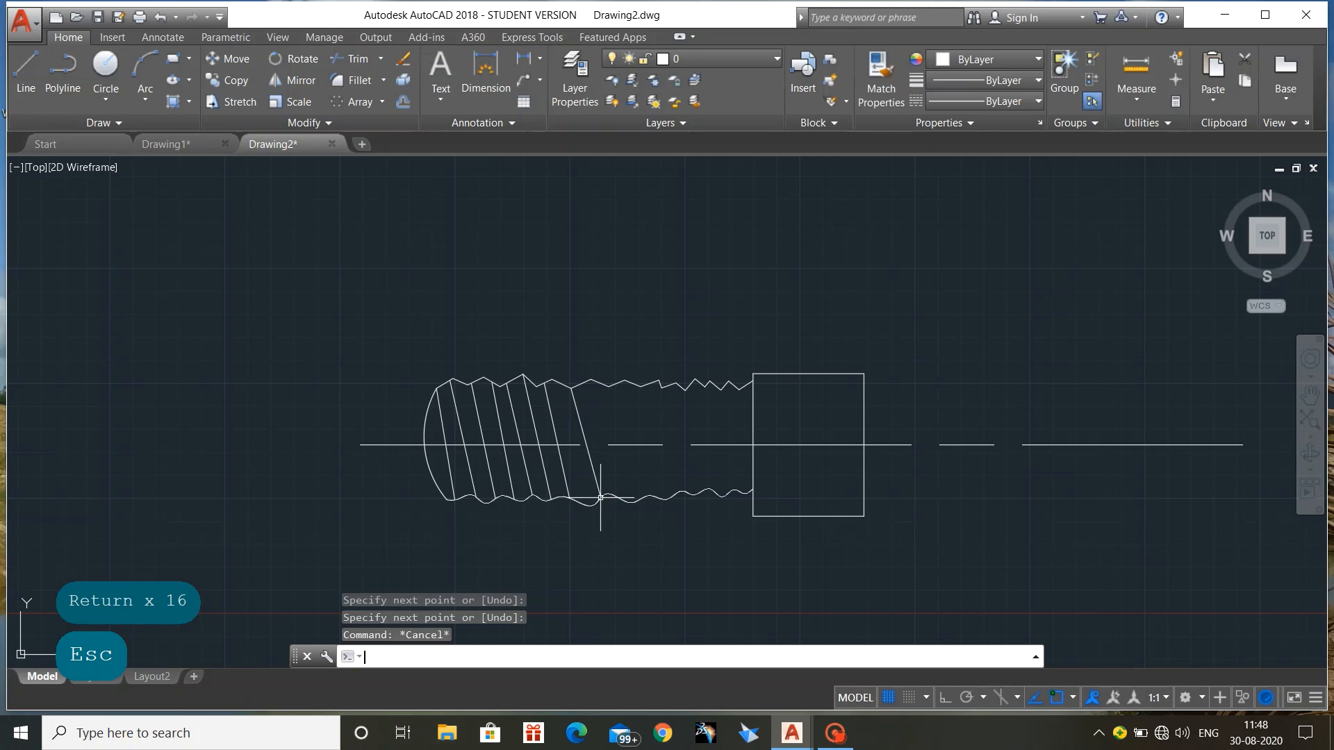
{"action": "left_click", "coordinate": [156, 144]}
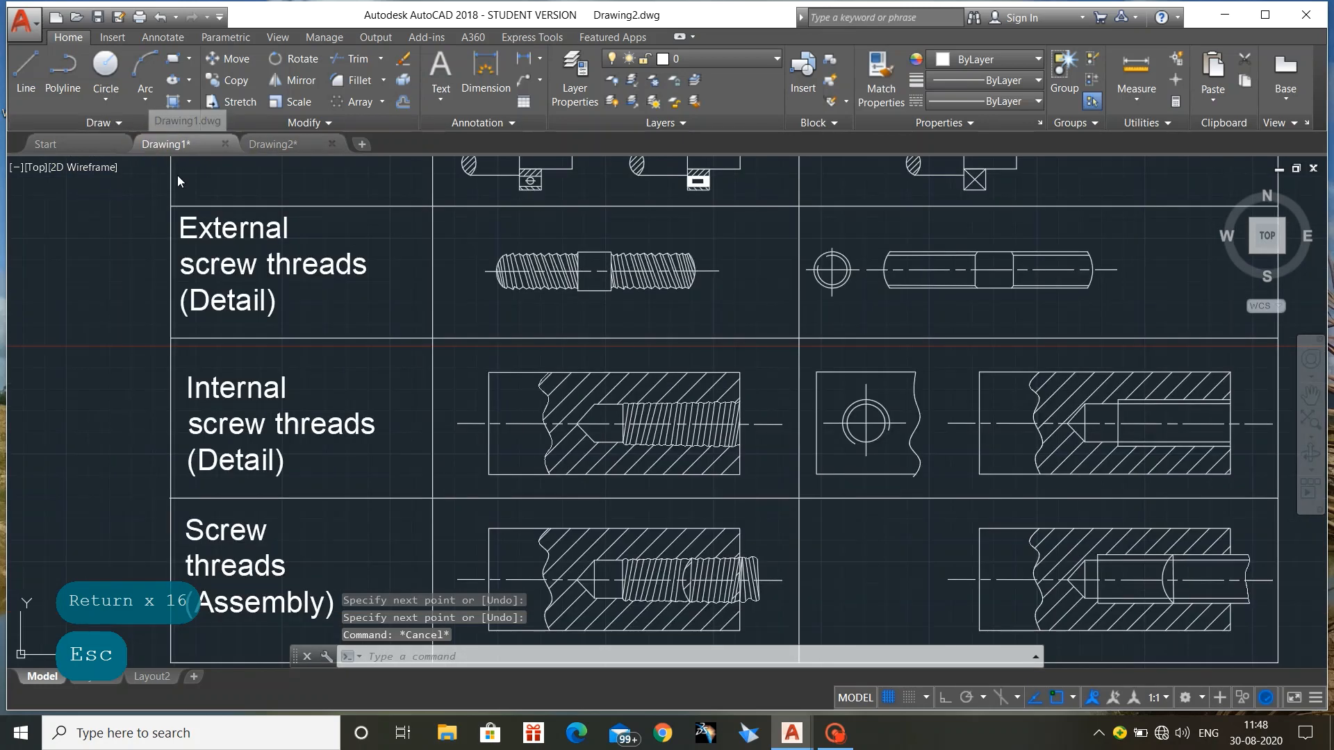
{"action": "scroll", "coordinate": [636, 465], "scroll_direction": "down", "scroll_amount": 3}
{"action": "scroll", "coordinate": [687, 426], "scroll_direction": "up", "scroll_amount": 5}
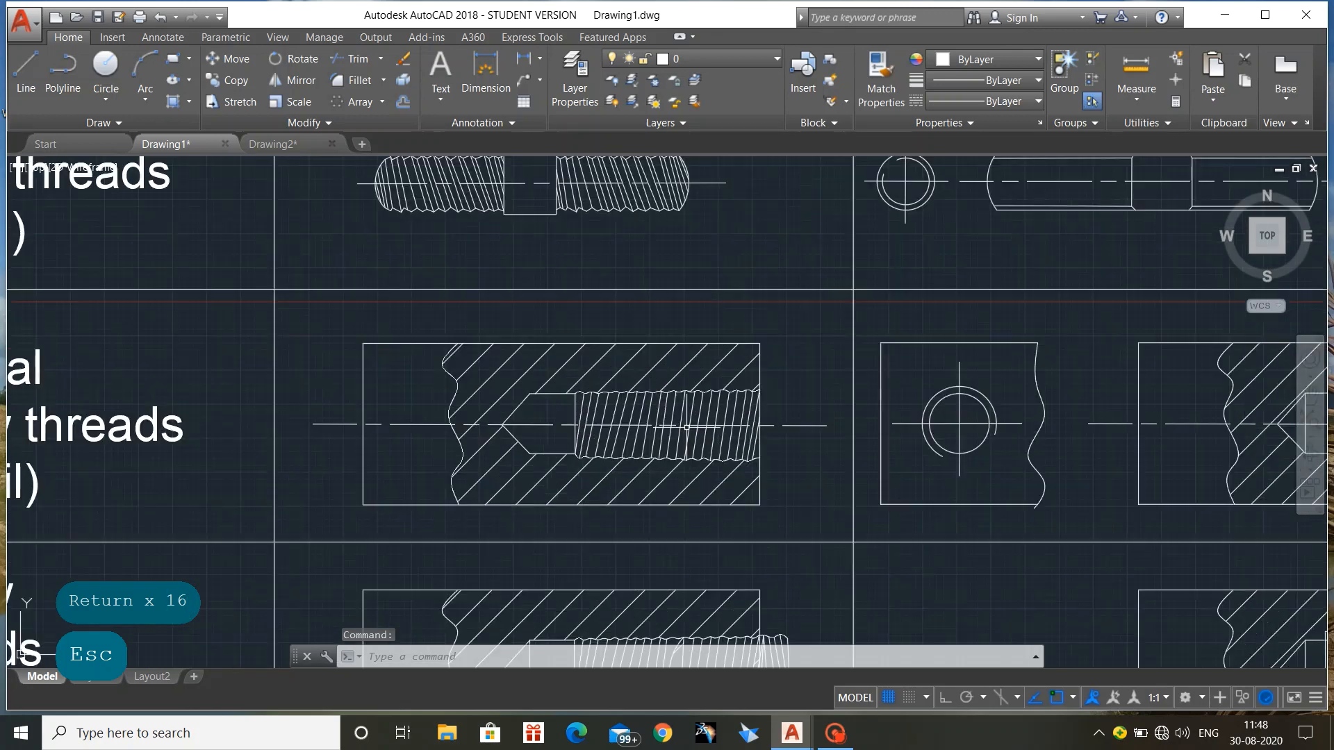
{"action": "left_click", "coordinate": [547, 372]}
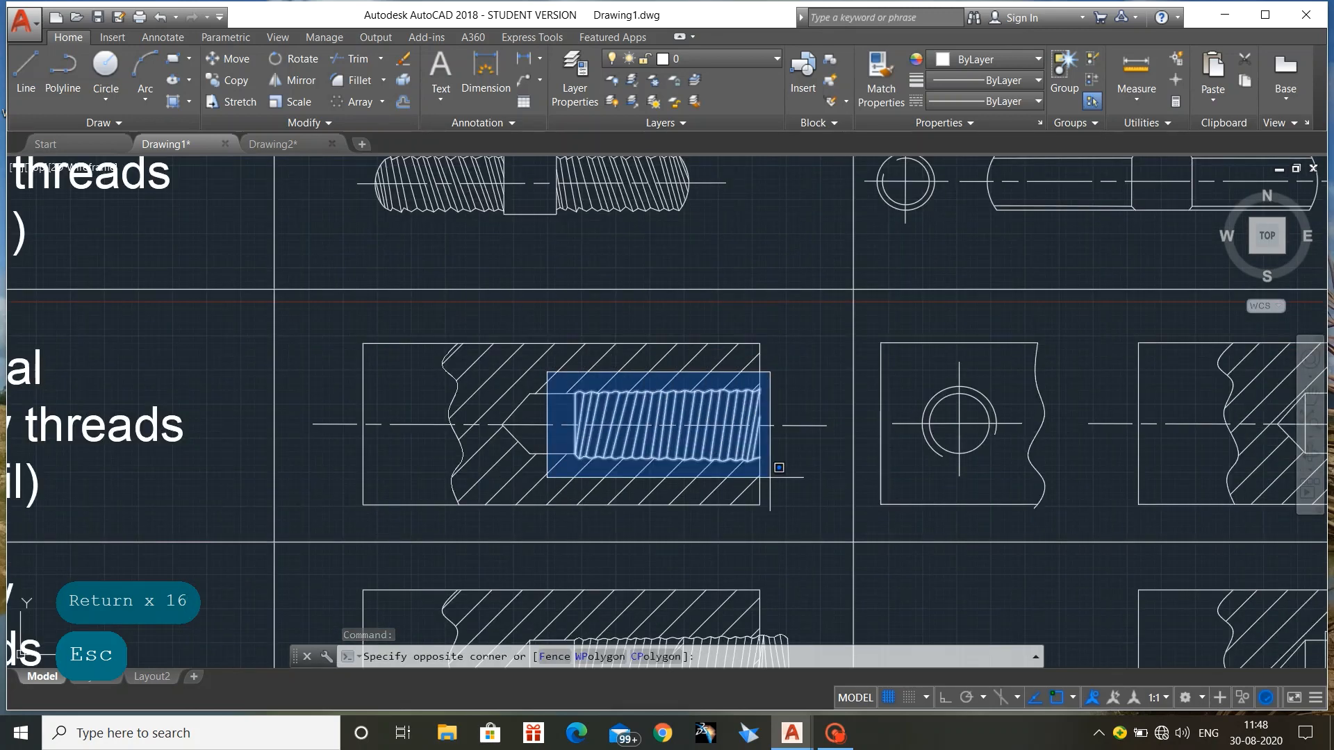
{"action": "key", "text": "Escape"}
{"action": "key", "text": "Escape"}
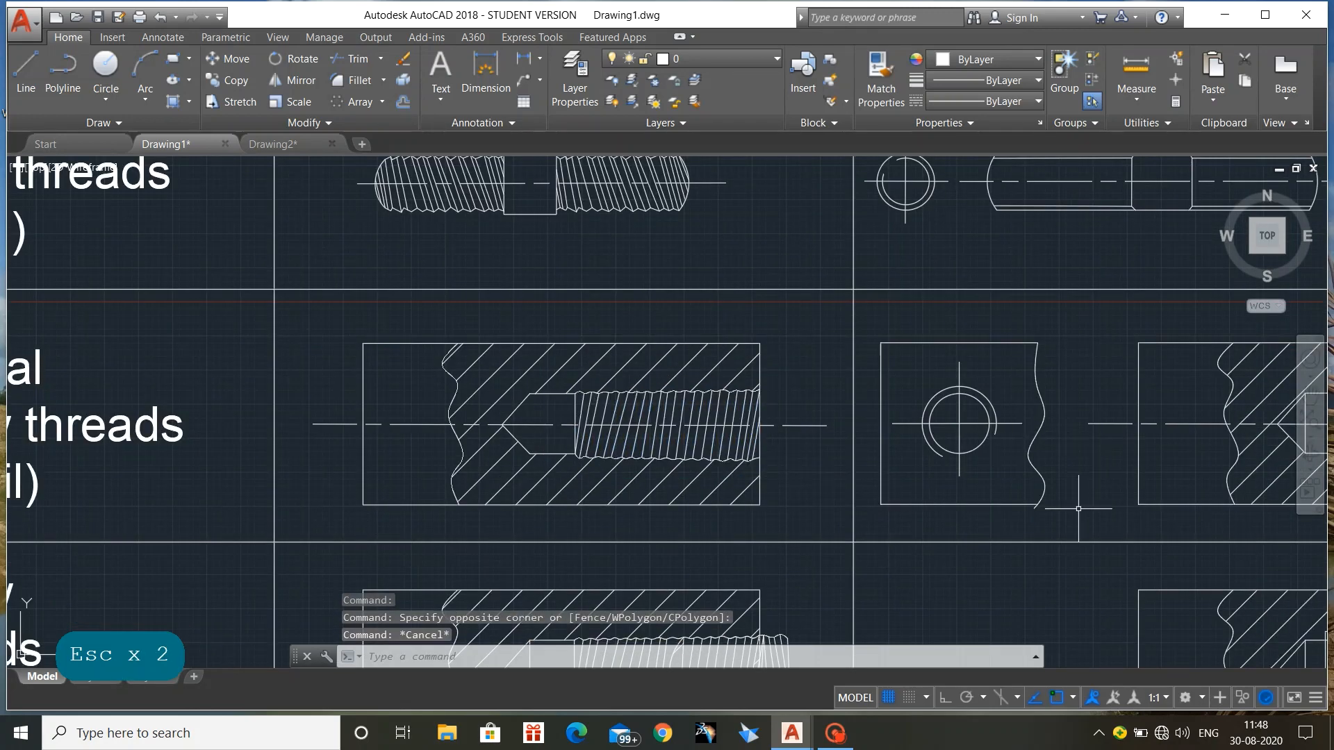
{"action": "middle_click_drag", "start_coordinate": [934, 563], "coordinate": [921, 195]}
{"action": "left_click", "coordinate": [555, 265]}
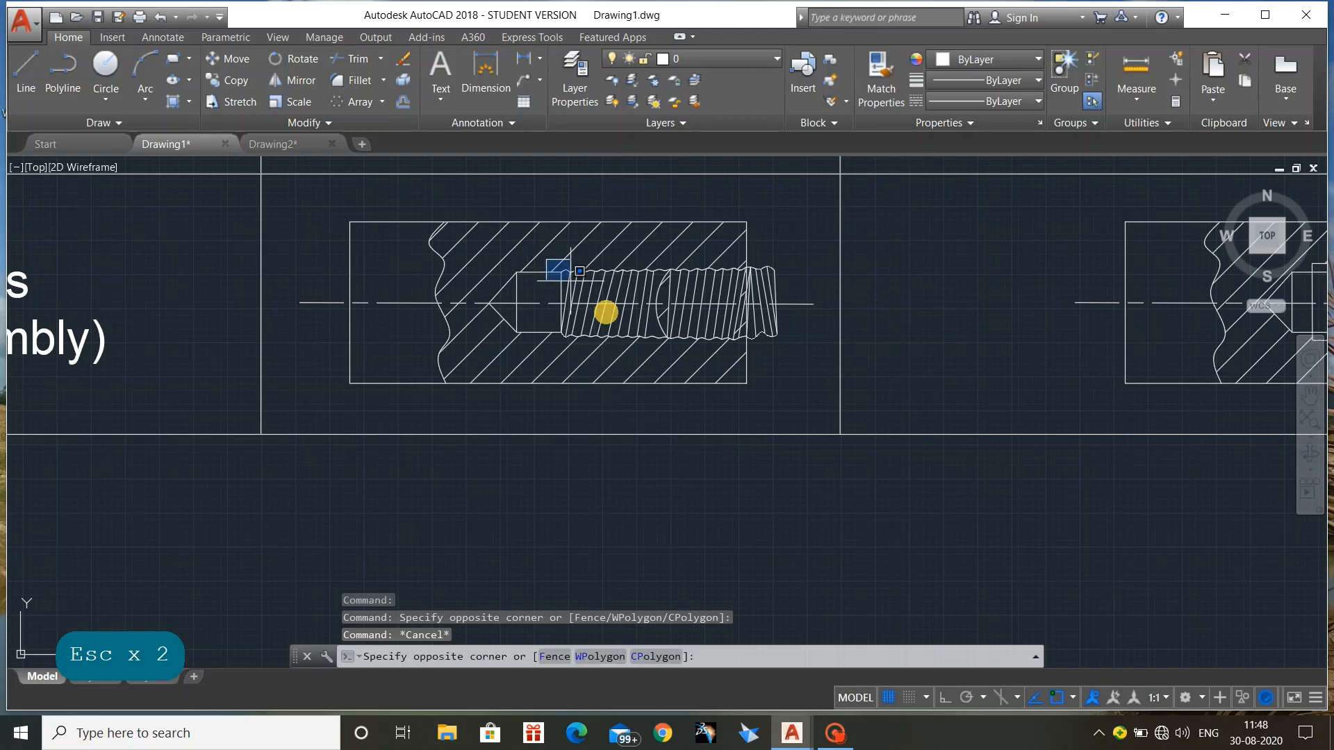
{"action": "left_click", "coordinate": [781, 362]}
{"action": "key", "text": "Escape"}
{"action": "key", "text": "Escape"}
{"action": "key", "text": "Escape"}
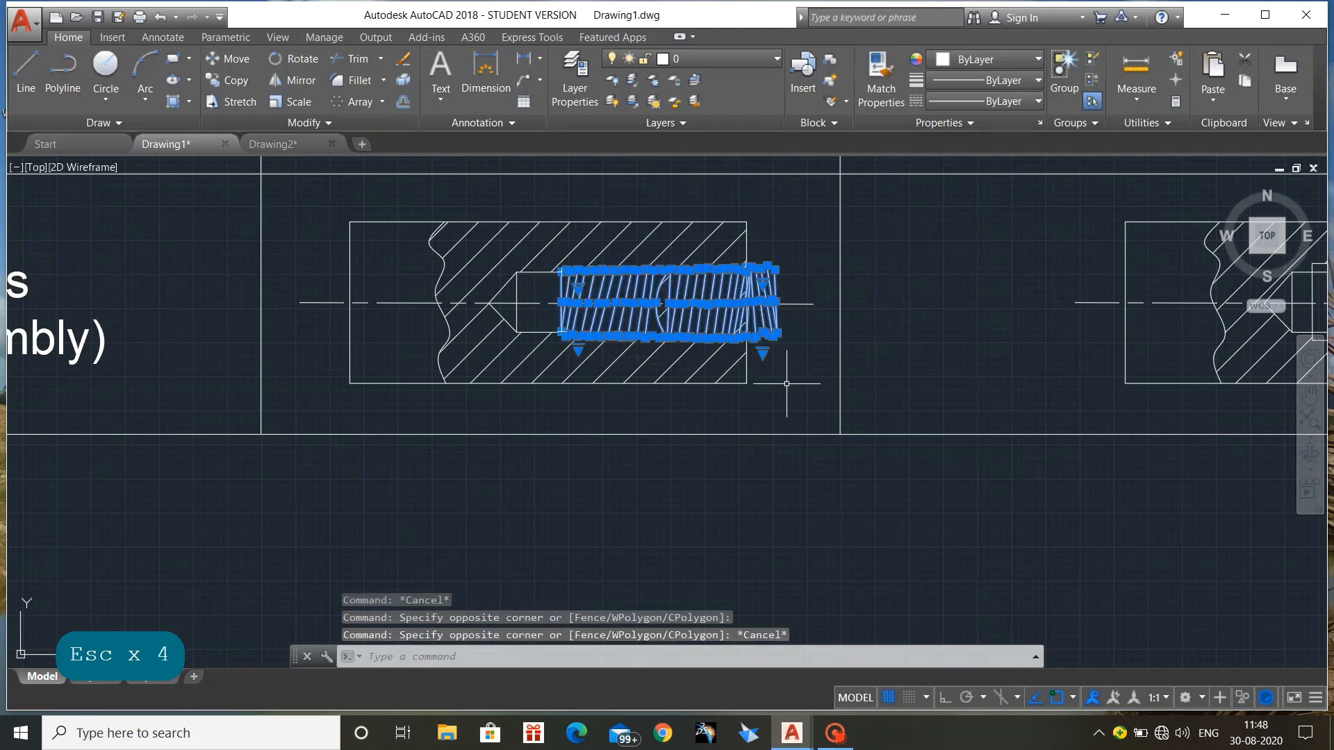
Examine the assembly's wavy thread edge, the external screw thread detail and the remaining thread rows of the reference table
{"action": "scroll", "coordinate": [778, 369], "scroll_direction": "up", "scroll_amount": 6}
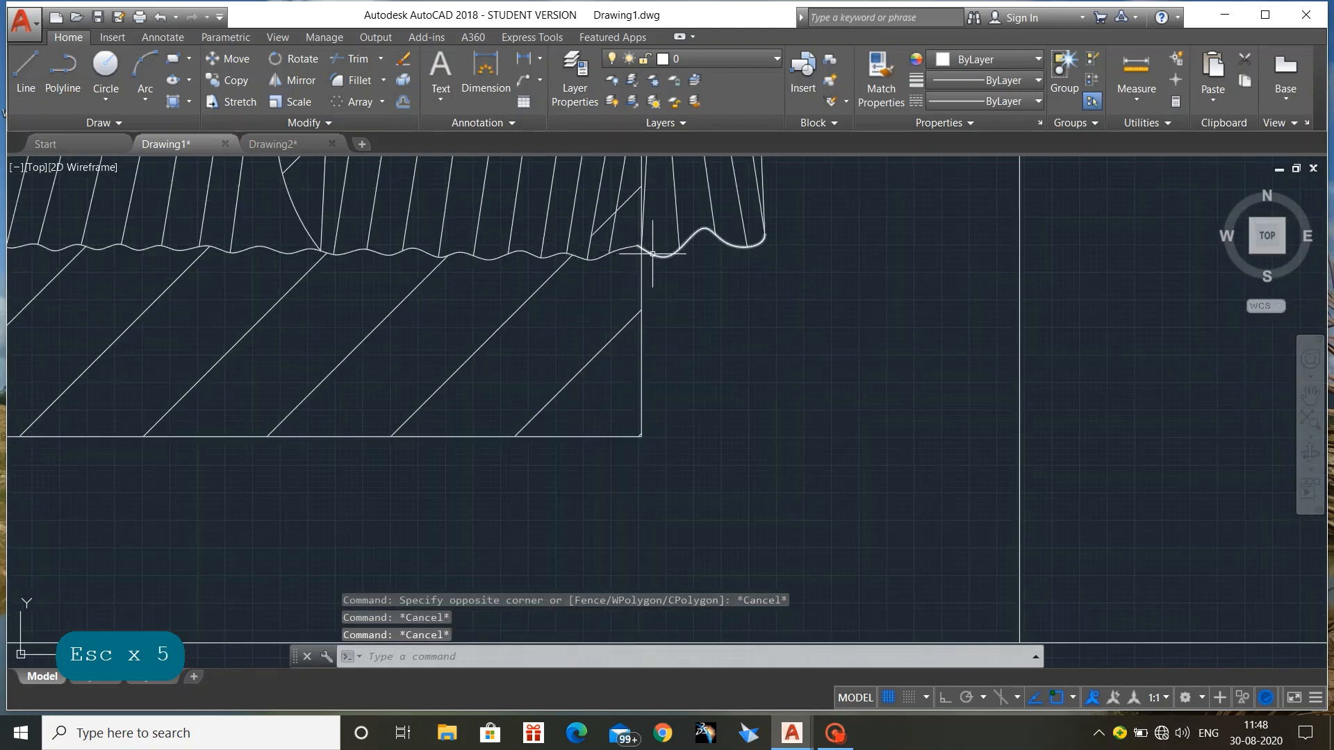
{"action": "scroll", "coordinate": [687, 277], "scroll_direction": "up", "scroll_amount": 6}
{"action": "scroll", "coordinate": [715, 289], "scroll_direction": "down", "scroll_amount": 6}
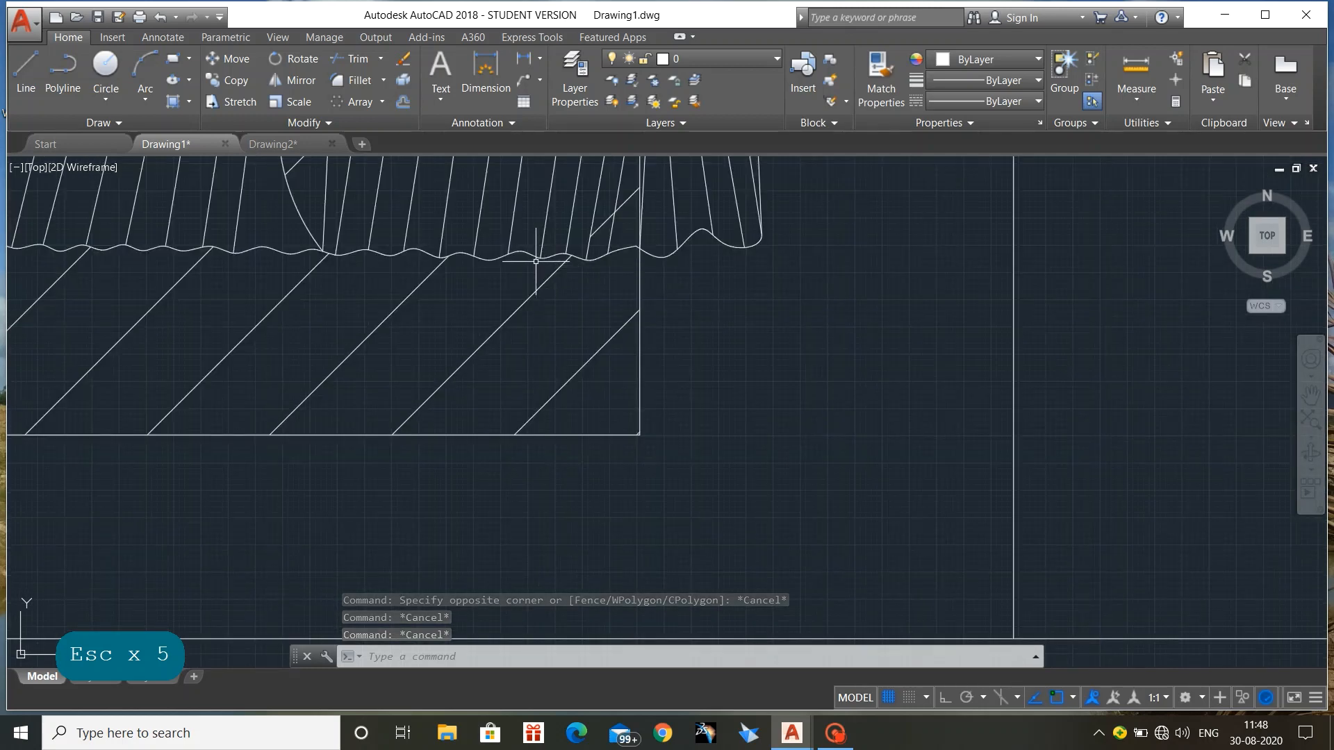
{"action": "scroll", "coordinate": [691, 333], "scroll_direction": "up", "scroll_amount": 2}
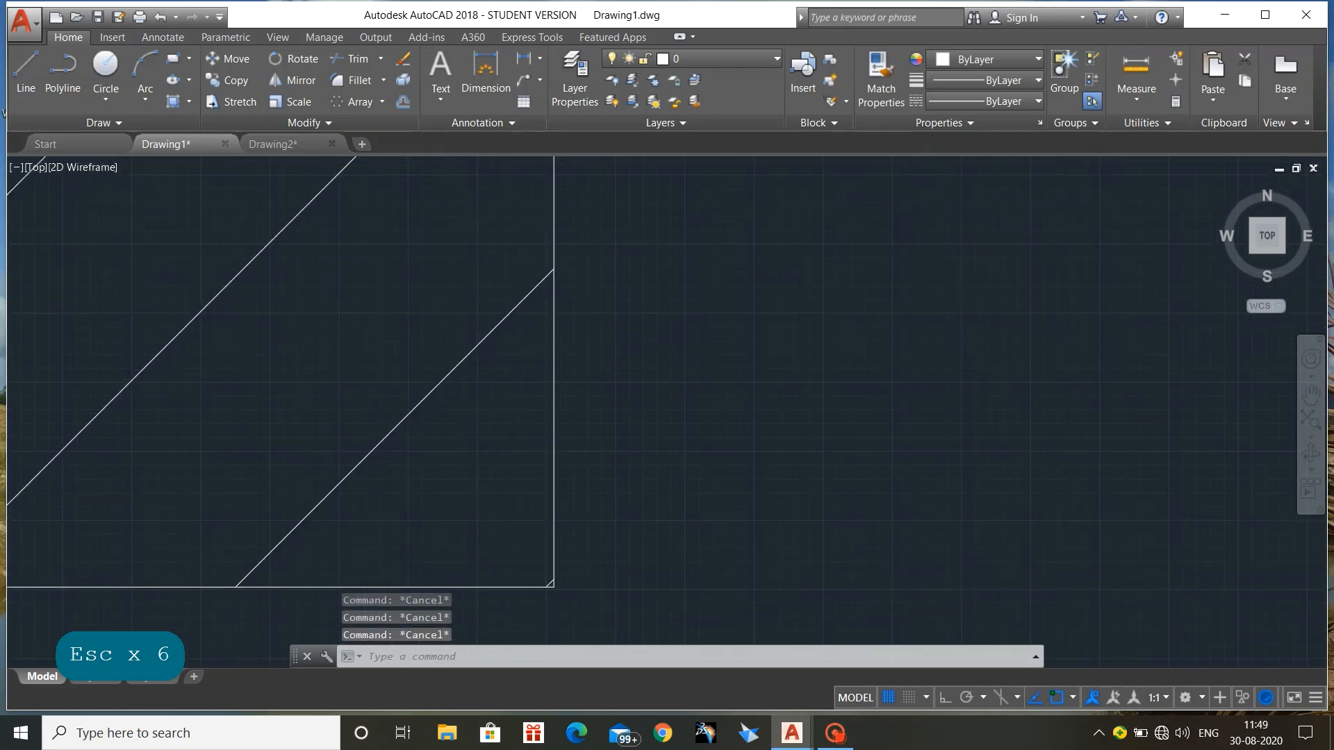
{"action": "scroll", "coordinate": [691, 334], "scroll_direction": "down", "scroll_amount": 8}
{"action": "middle_click_drag", "start_coordinate": [654, 267], "coordinate": [595, 408]}
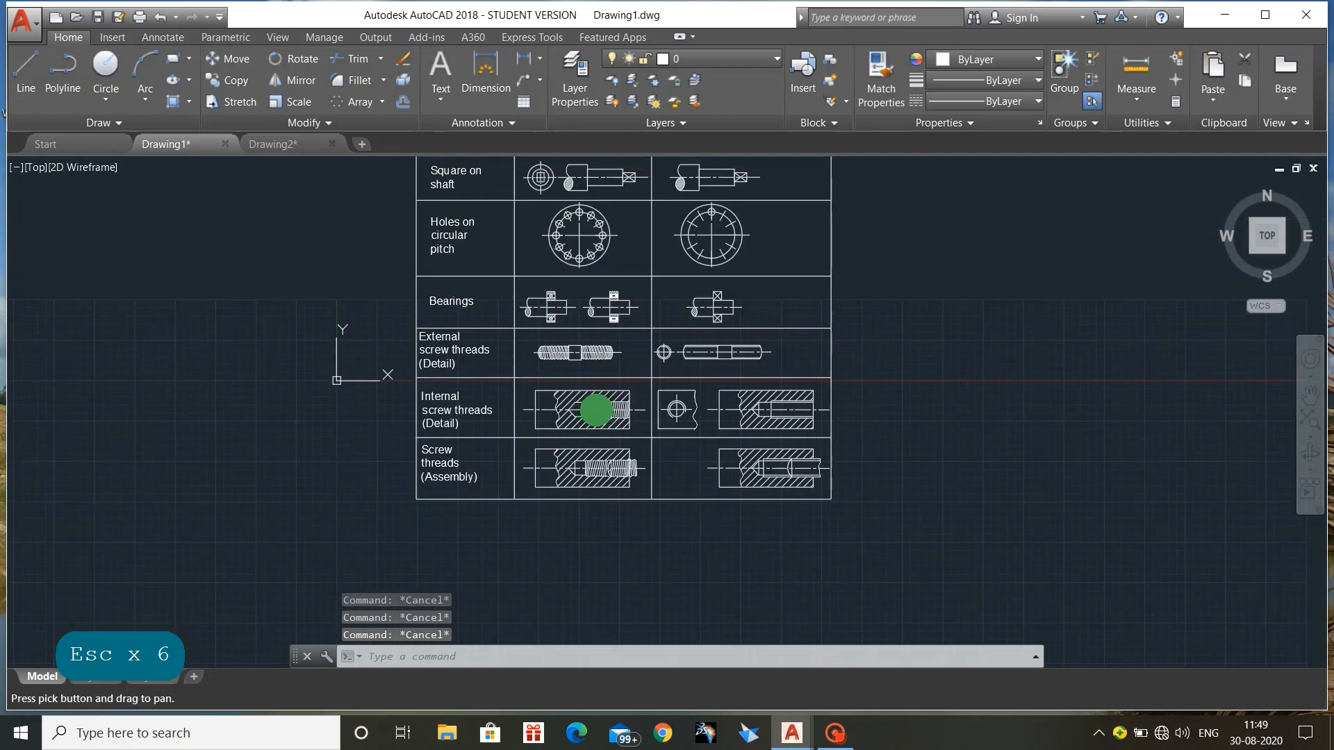
{"action": "scroll", "coordinate": [589, 347], "scroll_direction": "up", "scroll_amount": 5}
{"action": "scroll", "coordinate": [589, 348], "scroll_direction": "up", "scroll_amount": 6}
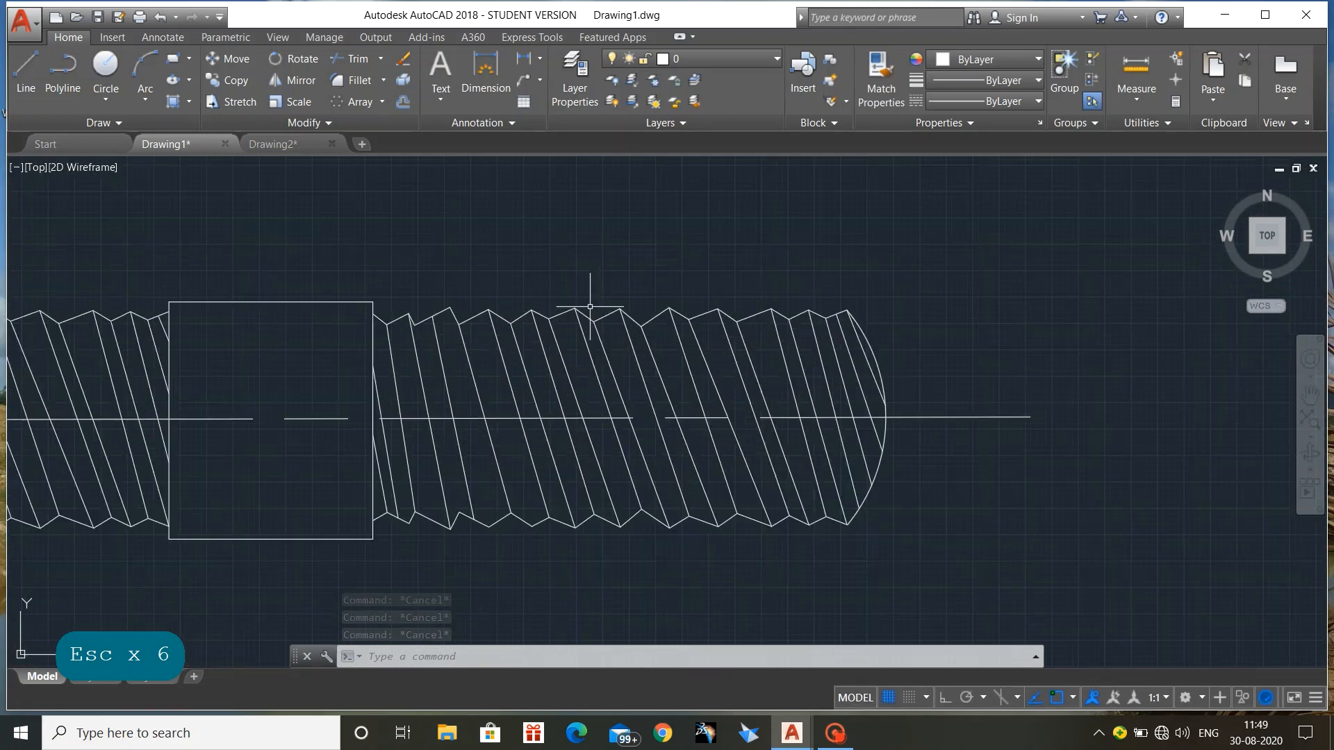
{"action": "scroll", "coordinate": [625, 417], "scroll_direction": "down", "scroll_amount": 8}
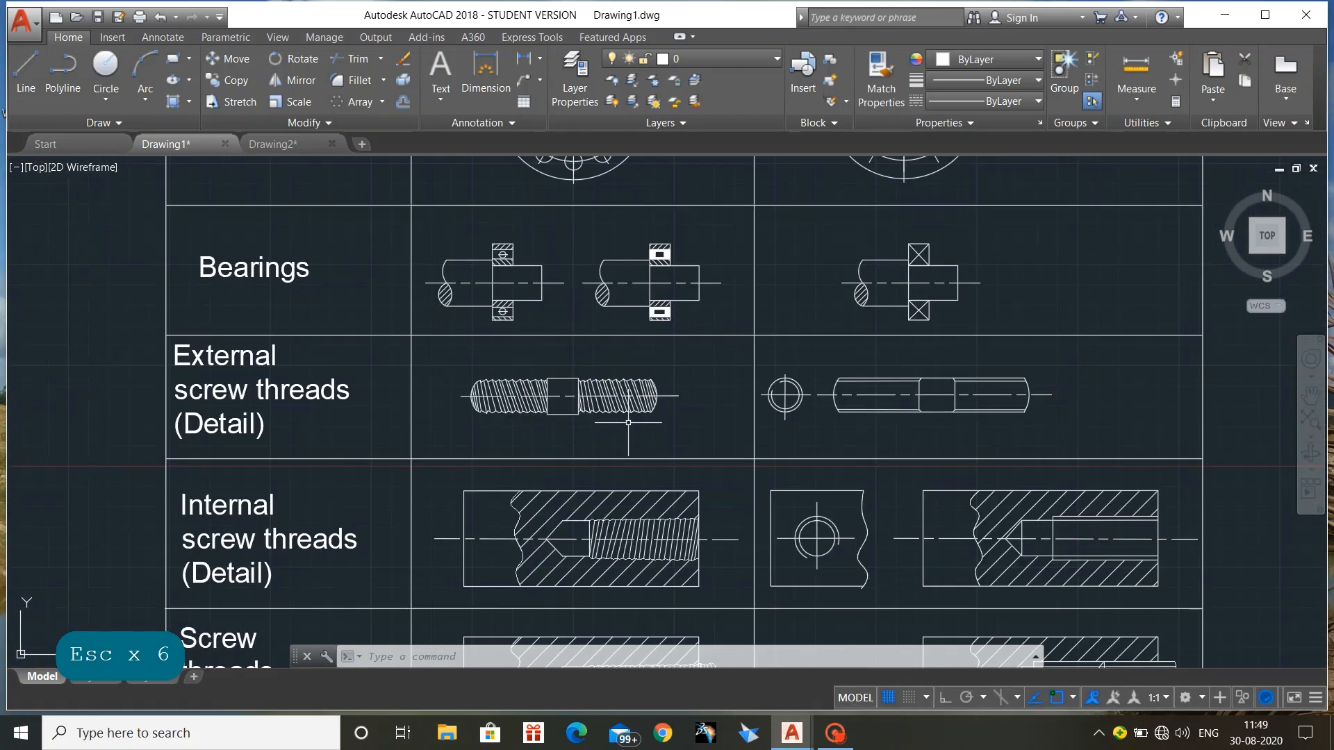
{"action": "mouse_move", "coordinate": [727, 466]}
{"action": "middle_mouse_down"}
{"action": "mouse_move", "coordinate": [739, 476]}
{"action": "mouse_move", "coordinate": [664, 294]}
{"action": "middle_mouse_up"}
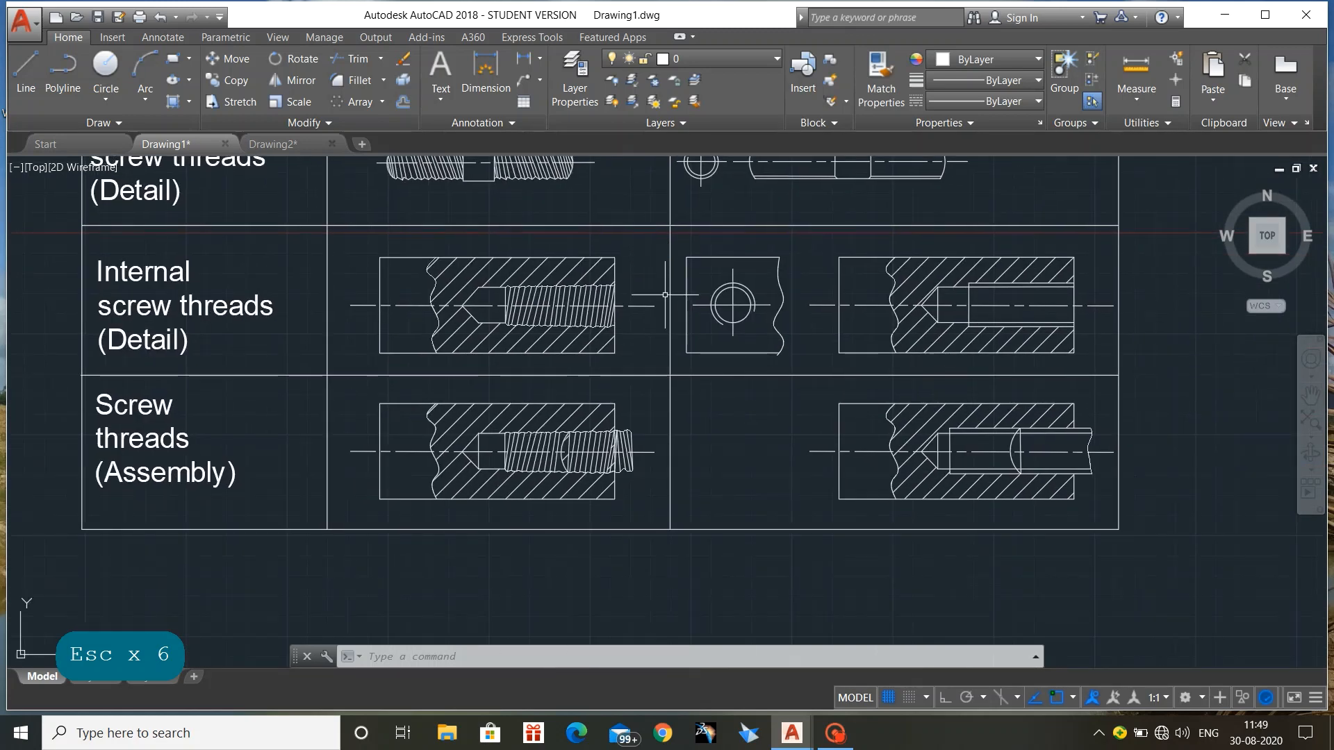
{"action": "scroll", "coordinate": [715, 423], "scroll_direction": "down", "scroll_amount": 2}
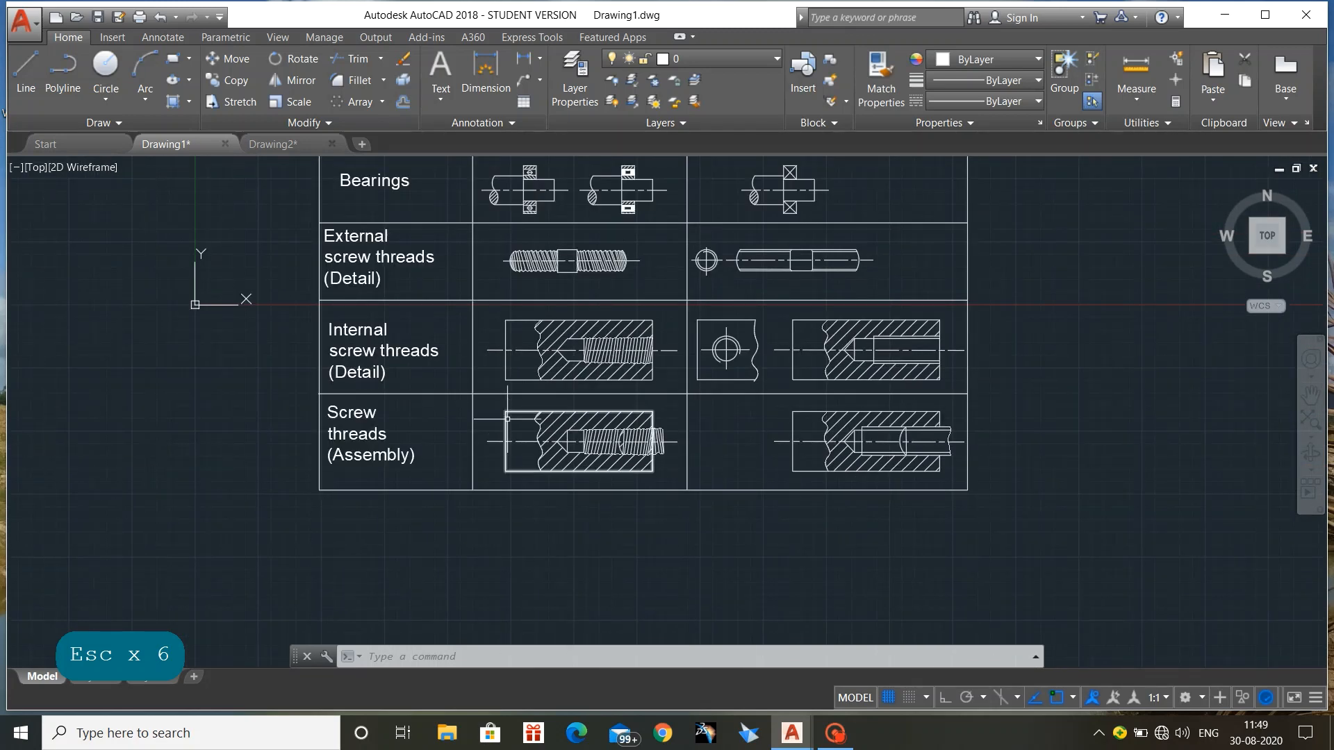
Examine the block outline, wavy break line and hatching of the subject drawing in the screw threads assembly row
{"action": "left_click", "coordinate": [507, 418]}
{"action": "key", "text": "Escape"}
{"action": "left_click", "coordinate": [537, 428]}
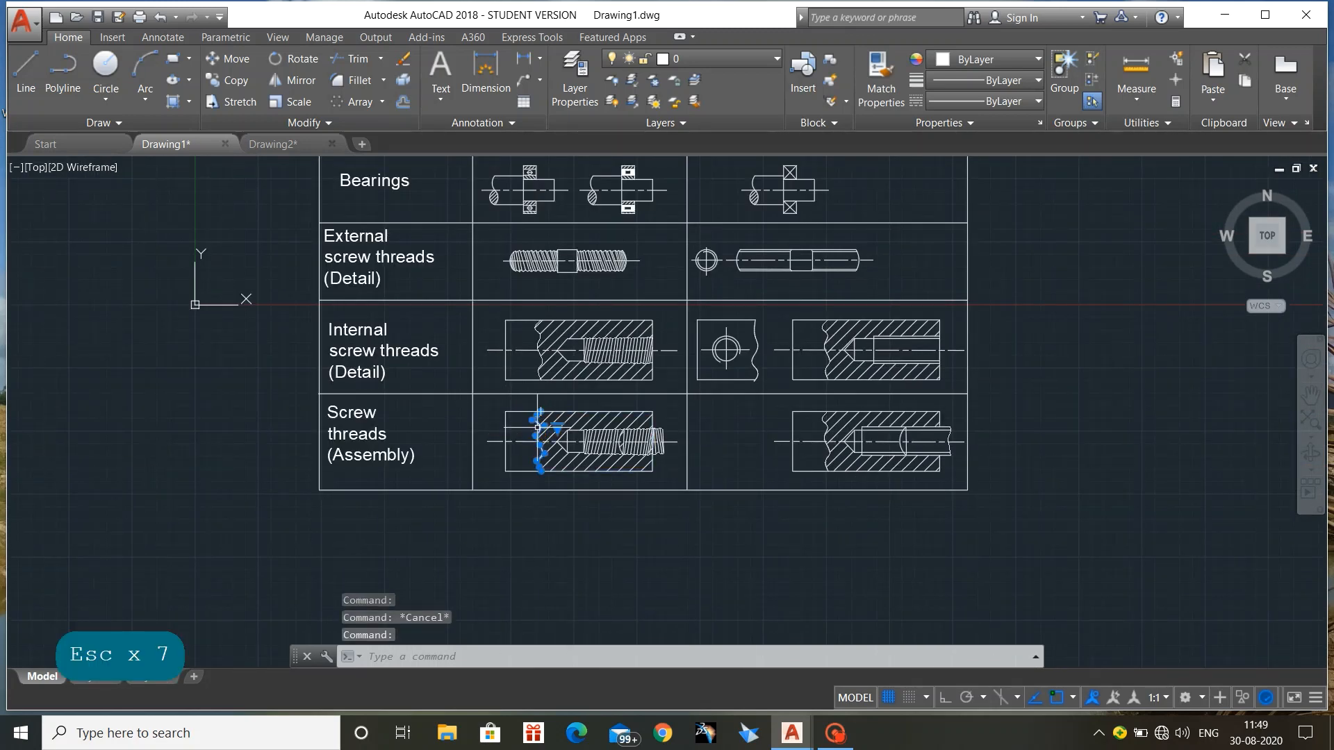
{"action": "key", "text": "Escape"}
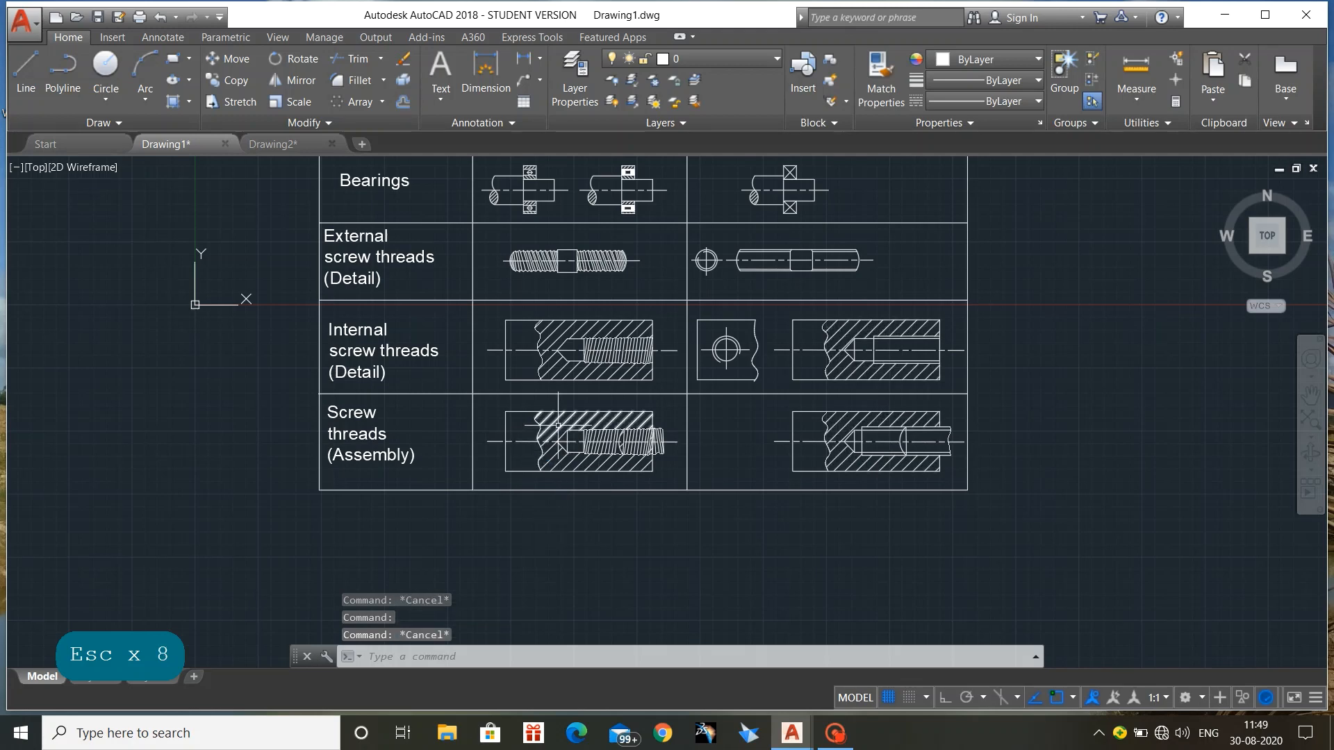
{"action": "left_click", "coordinate": [556, 425]}
{"action": "key", "text": "Escape"}
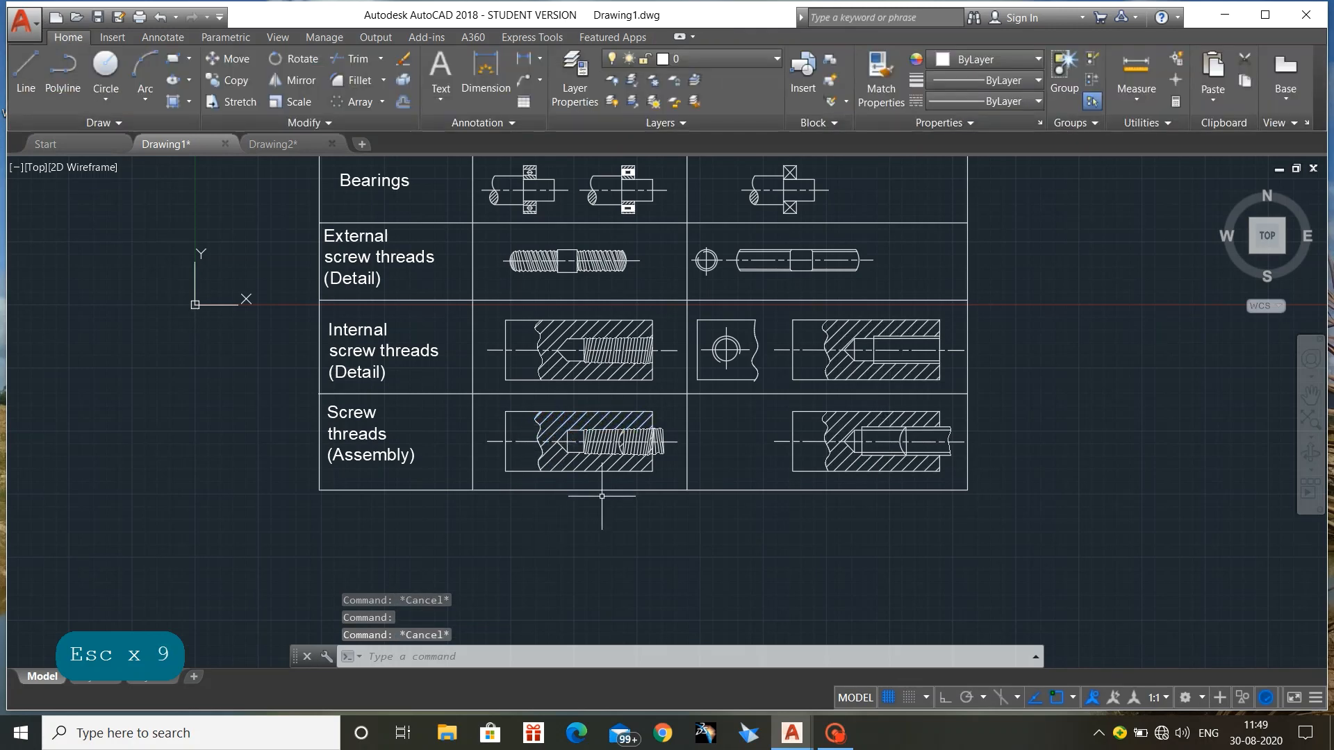
{"action": "middle_click_drag", "start_coordinate": [602, 496], "coordinate": [535, 550]}
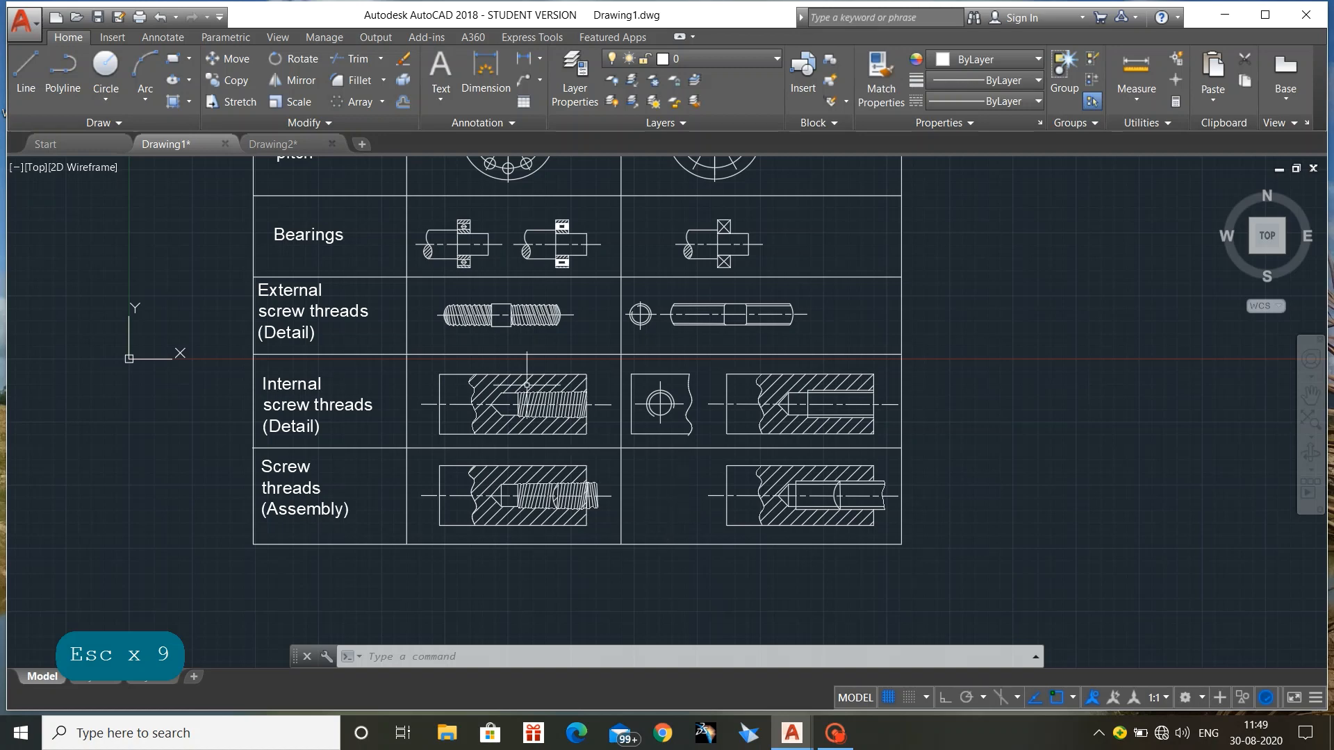
Review the three screw thread rows, then inspect the conventional side view of the external screw thread up close
{"action": "left_click", "coordinate": [419, 285]}
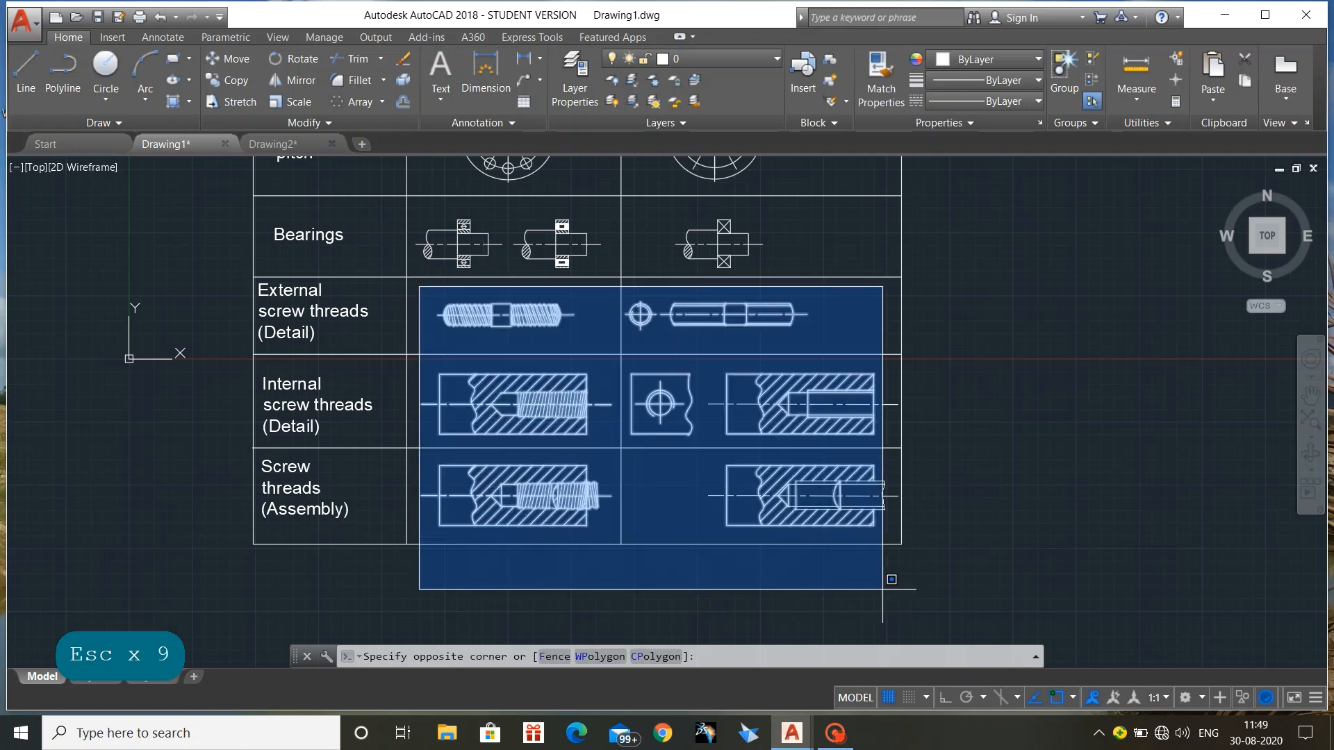
{"action": "key", "text": "Escape"}
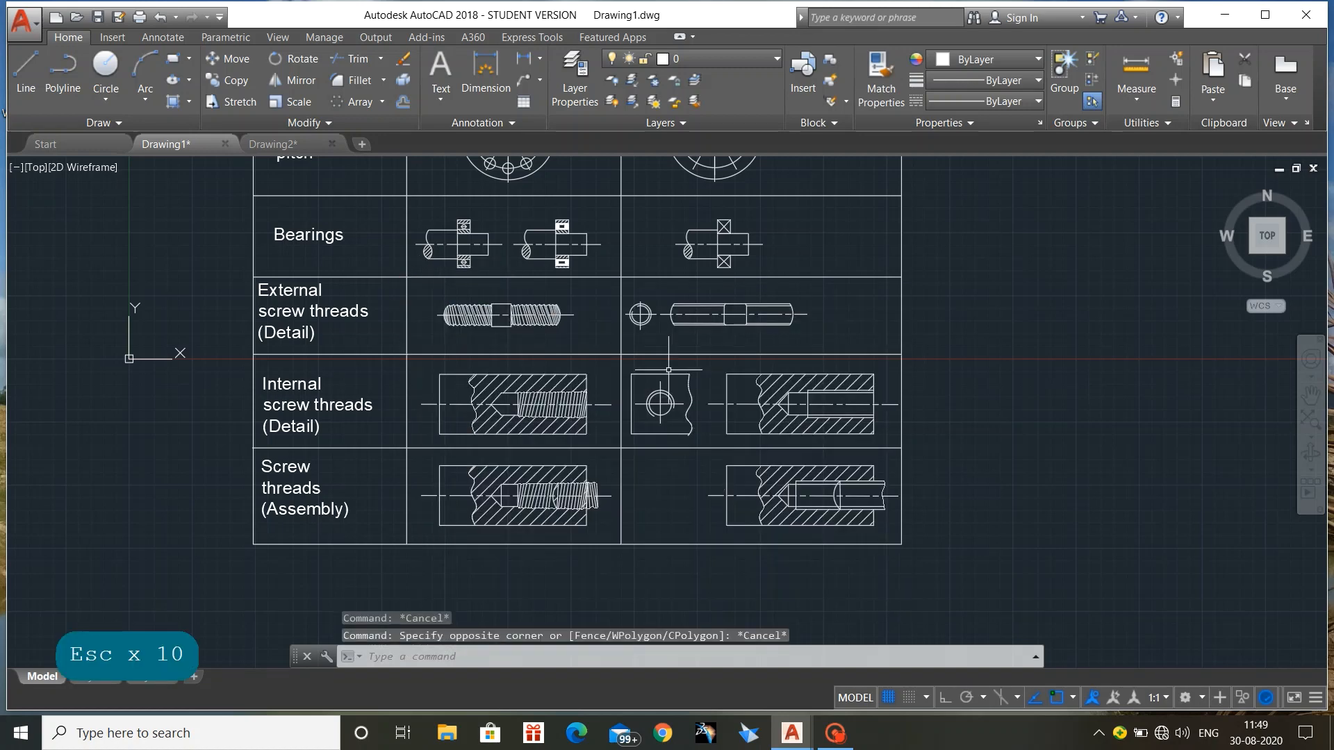
{"action": "scroll", "coordinate": [685, 326], "scroll_direction": "up", "scroll_amount": 5}
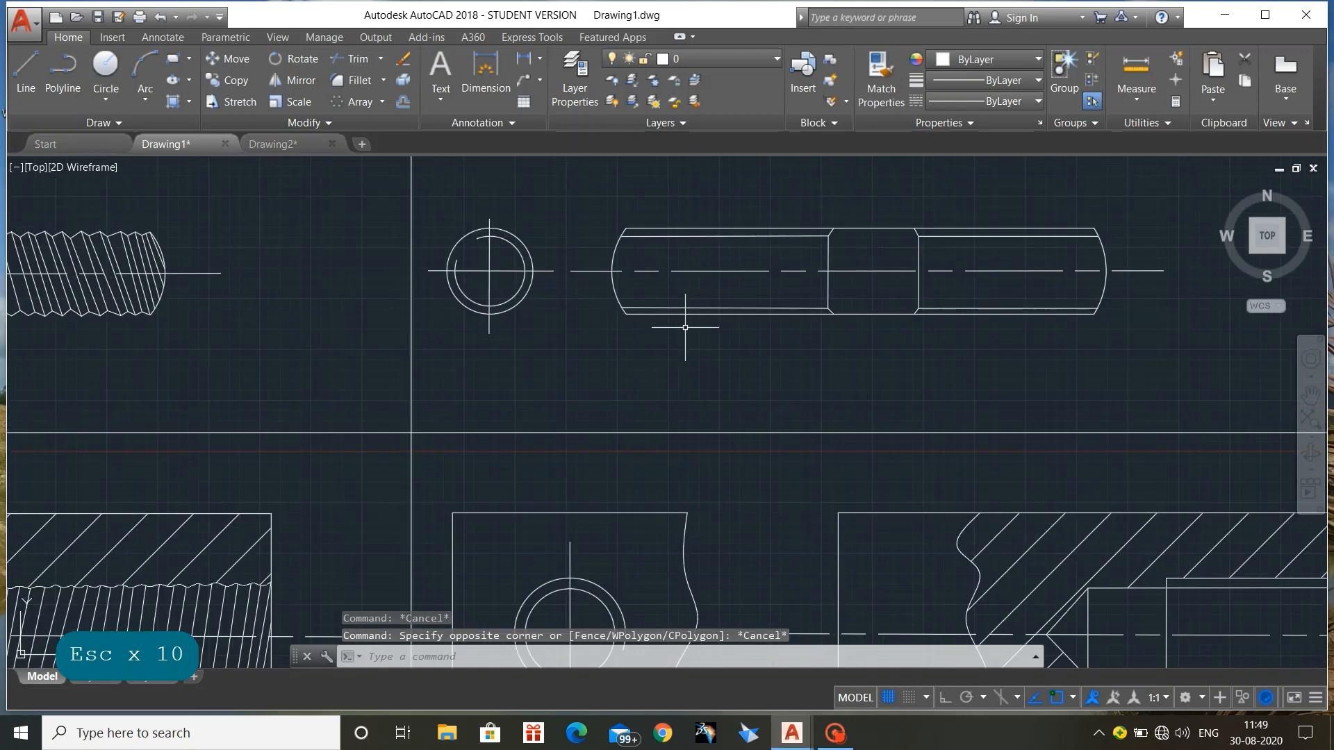
{"action": "middle_click_drag", "start_coordinate": [720, 295], "coordinate": [577, 436]}
{"action": "left_click", "coordinate": [400, 325]}
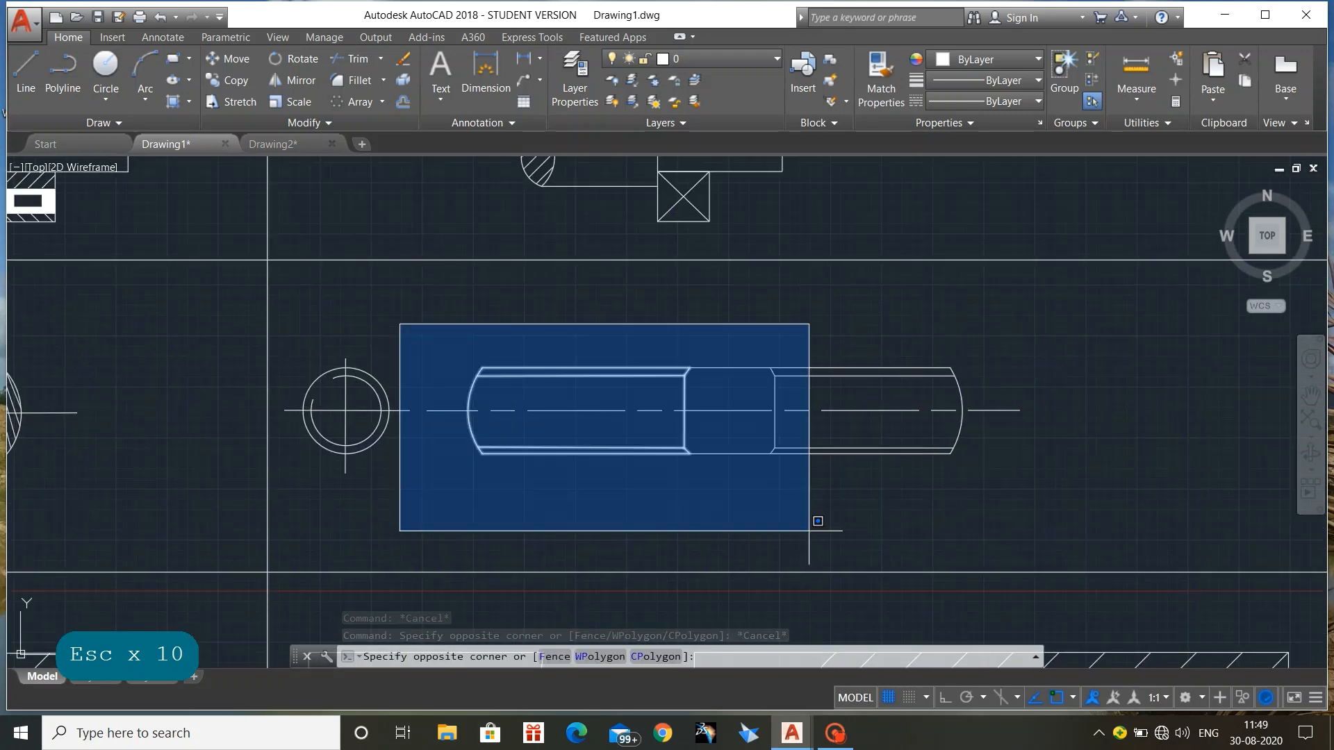
{"action": "key", "text": "Escape"}
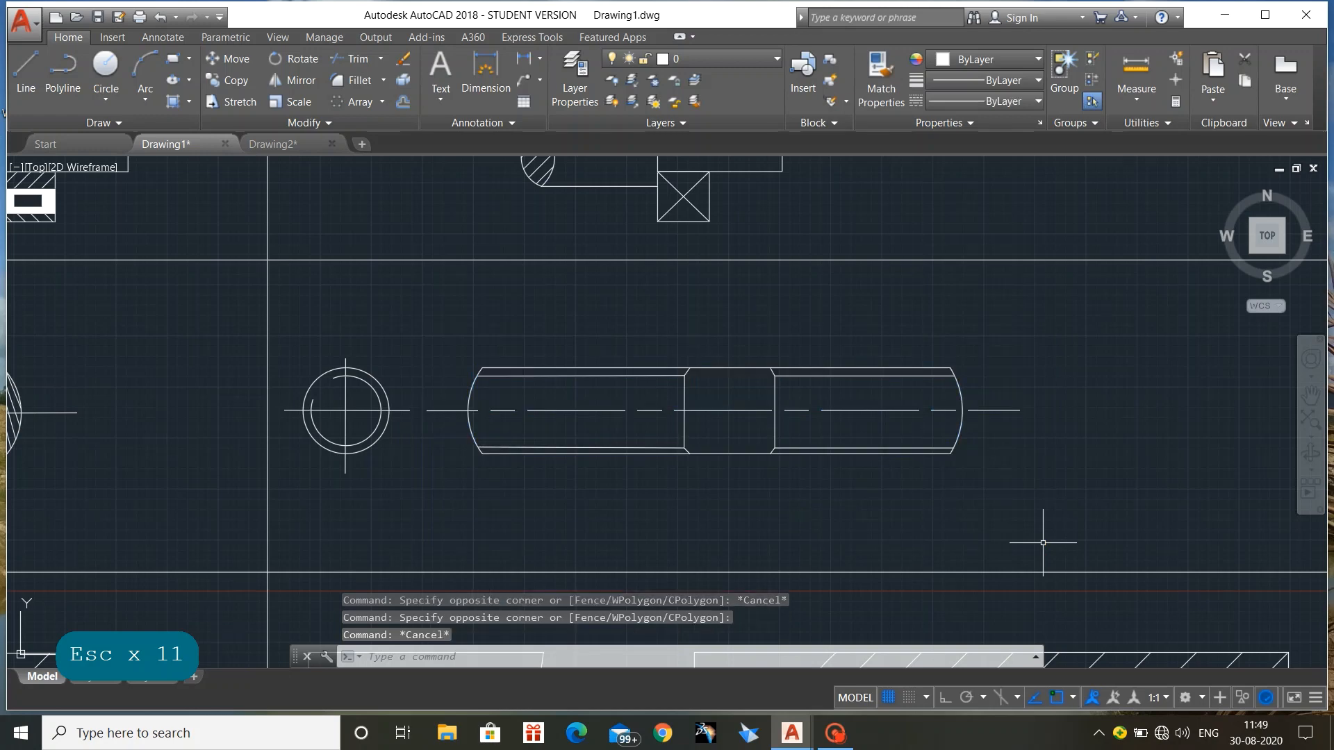
{"action": "scroll", "coordinate": [1043, 542], "scroll_direction": "down", "scroll_amount": 2}
{"action": "scroll", "coordinate": [1043, 543], "scroll_direction": "down", "scroll_amount": 2}
{"action": "middle_click_drag", "start_coordinate": [973, 506], "coordinate": [769, 363]}
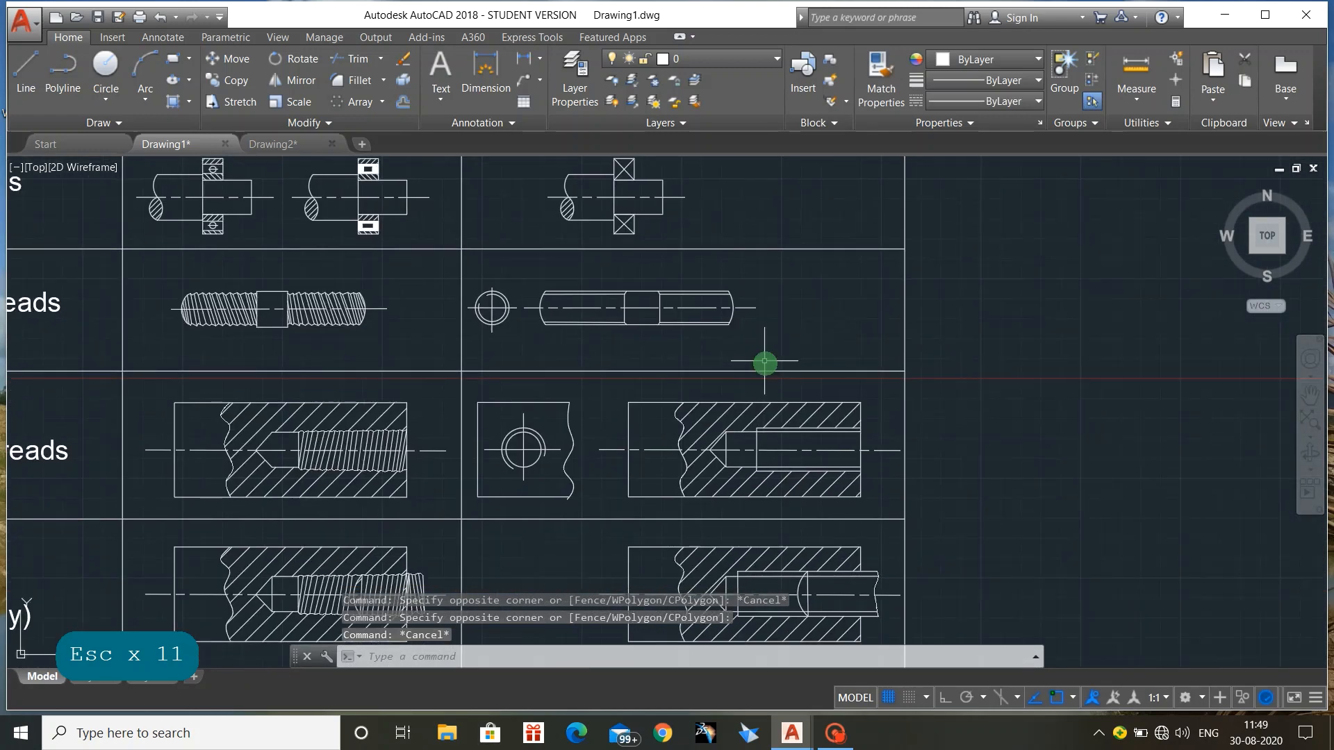
{"action": "middle_click_drag", "start_coordinate": [639, 370], "coordinate": [896, 410]}
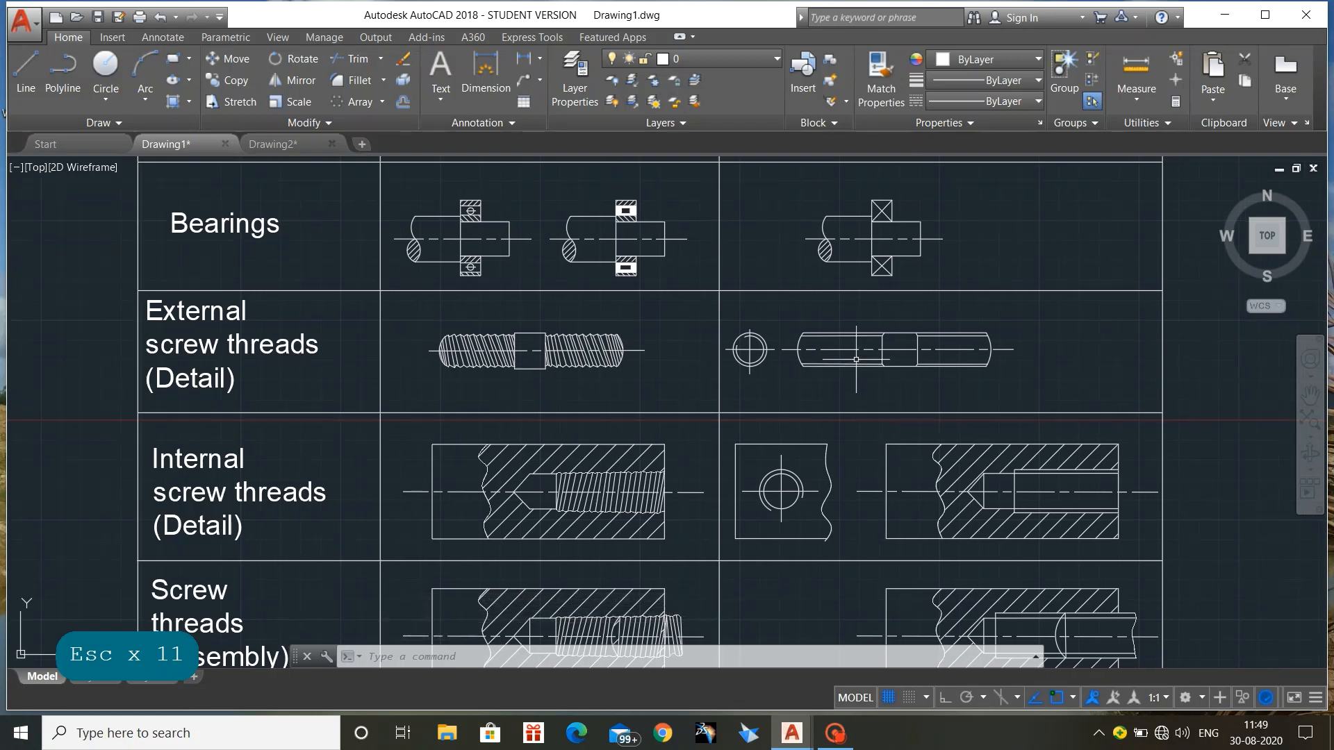
Examine the outer and inner thread lines along the upper edge of the conventional external screw thread
{"action": "scroll", "coordinate": [856, 356], "scroll_direction": "up", "scroll_amount": 2}
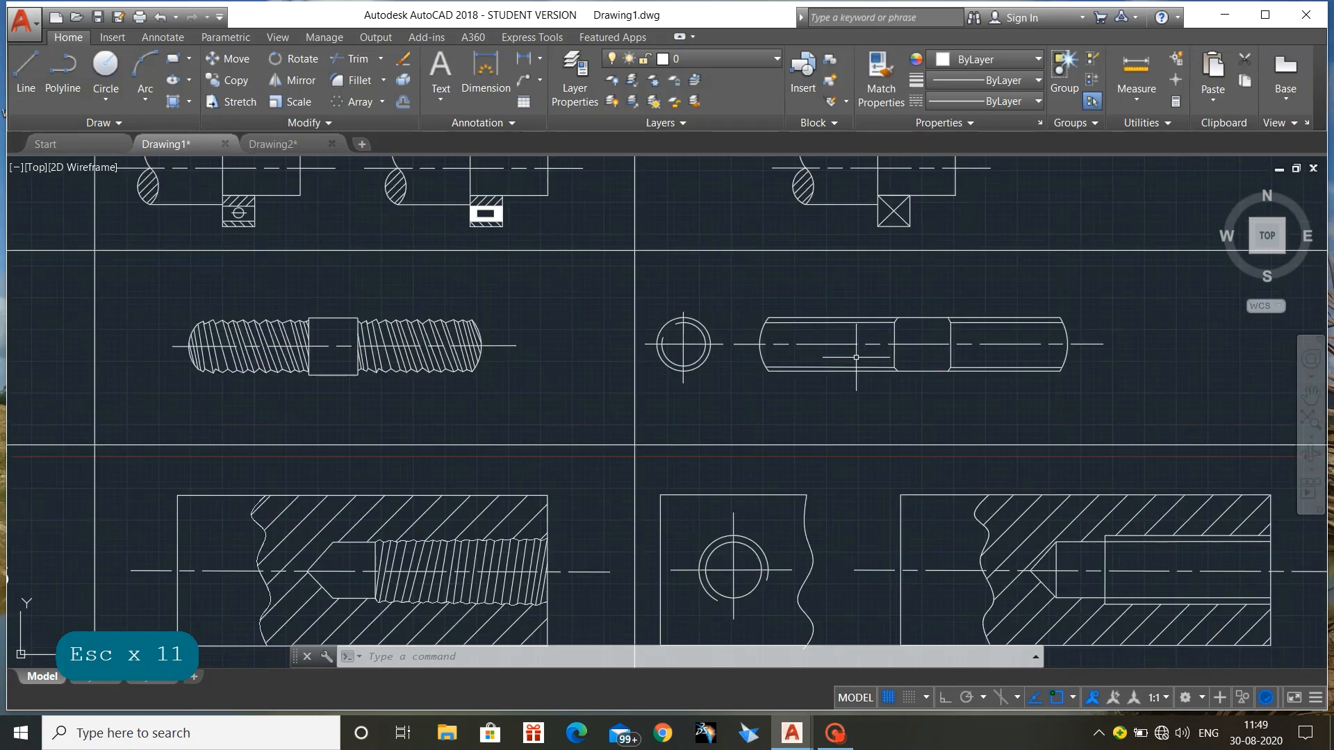
{"action": "left_click", "coordinate": [810, 314]}
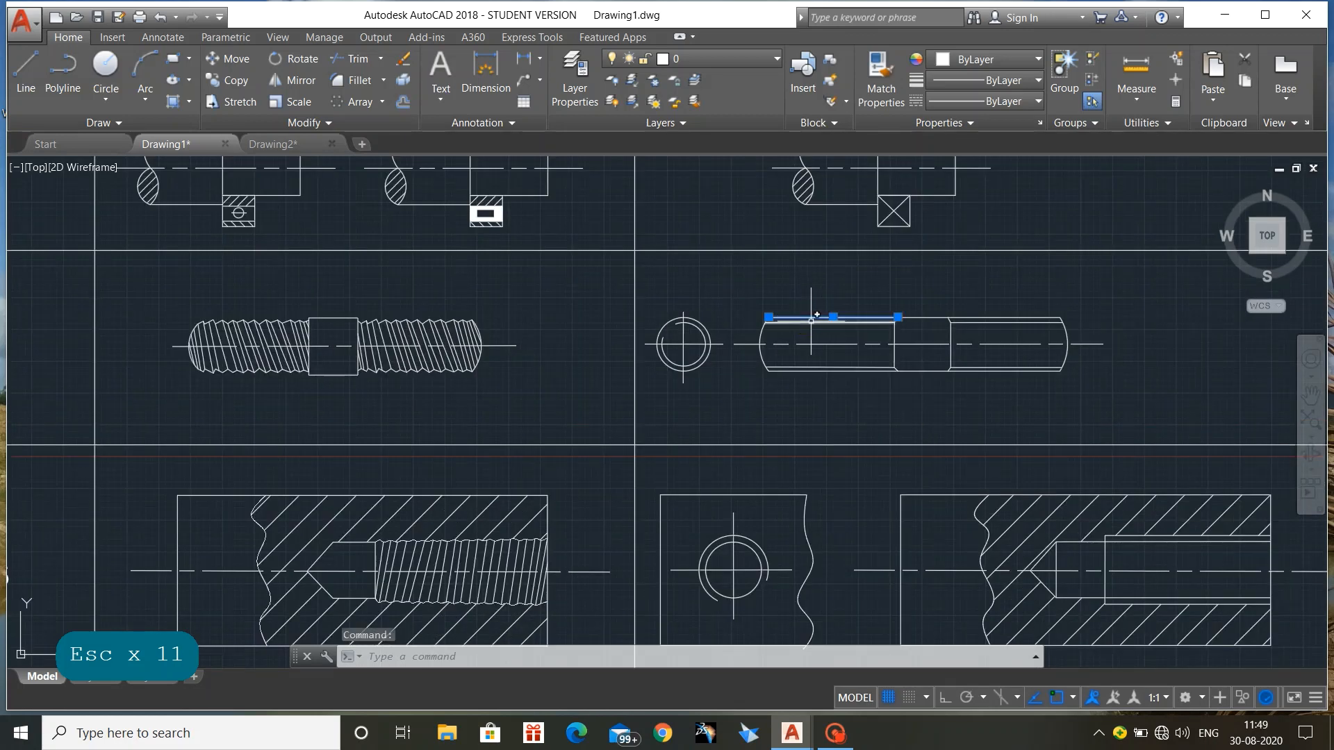
{"action": "left_click", "coordinate": [810, 314]}
{"action": "key", "text": "Escape"}
{"action": "key", "text": "Escape"}
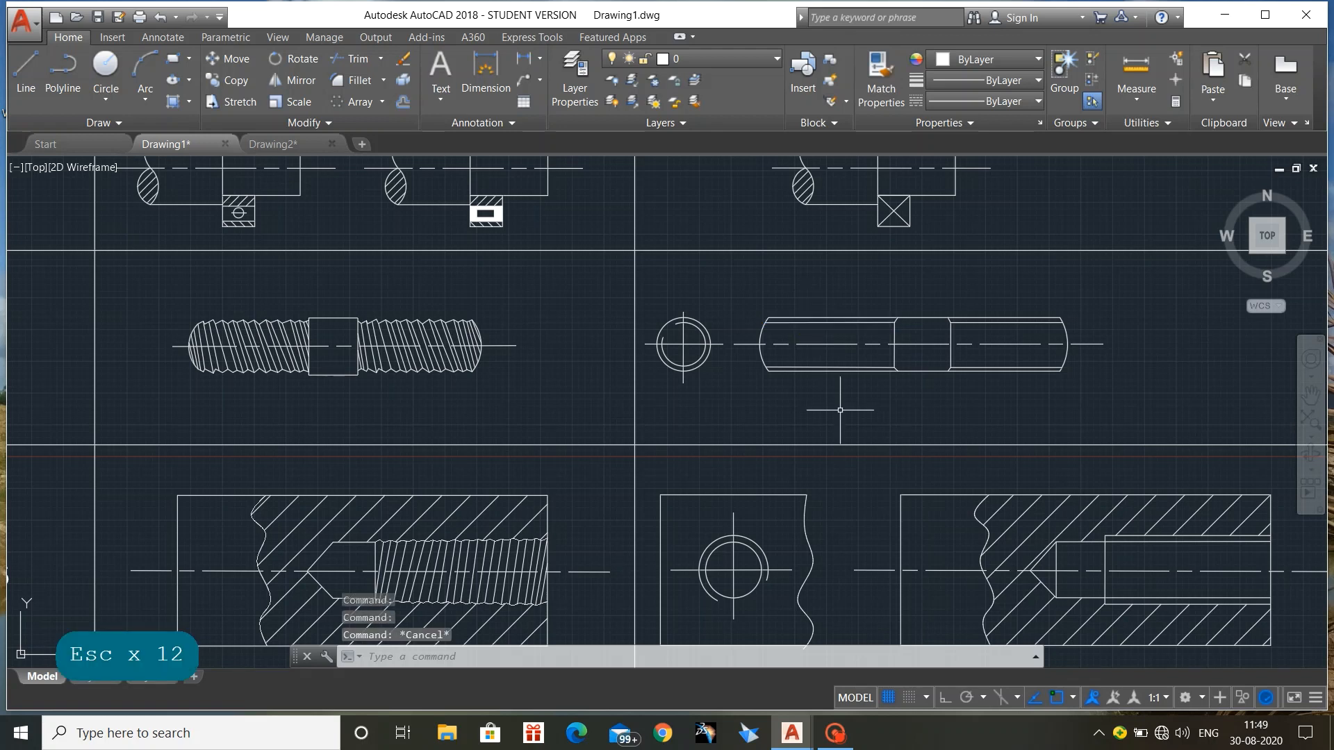
{"action": "left_click", "coordinate": [803, 321]}
{"action": "key", "text": "Escape"}
Inspect the zigzag crests and slanted lines of the detailed external screw thread and compare them with its conventional form
{"action": "scroll", "coordinate": [470, 332], "scroll_direction": "up", "scroll_amount": 4}
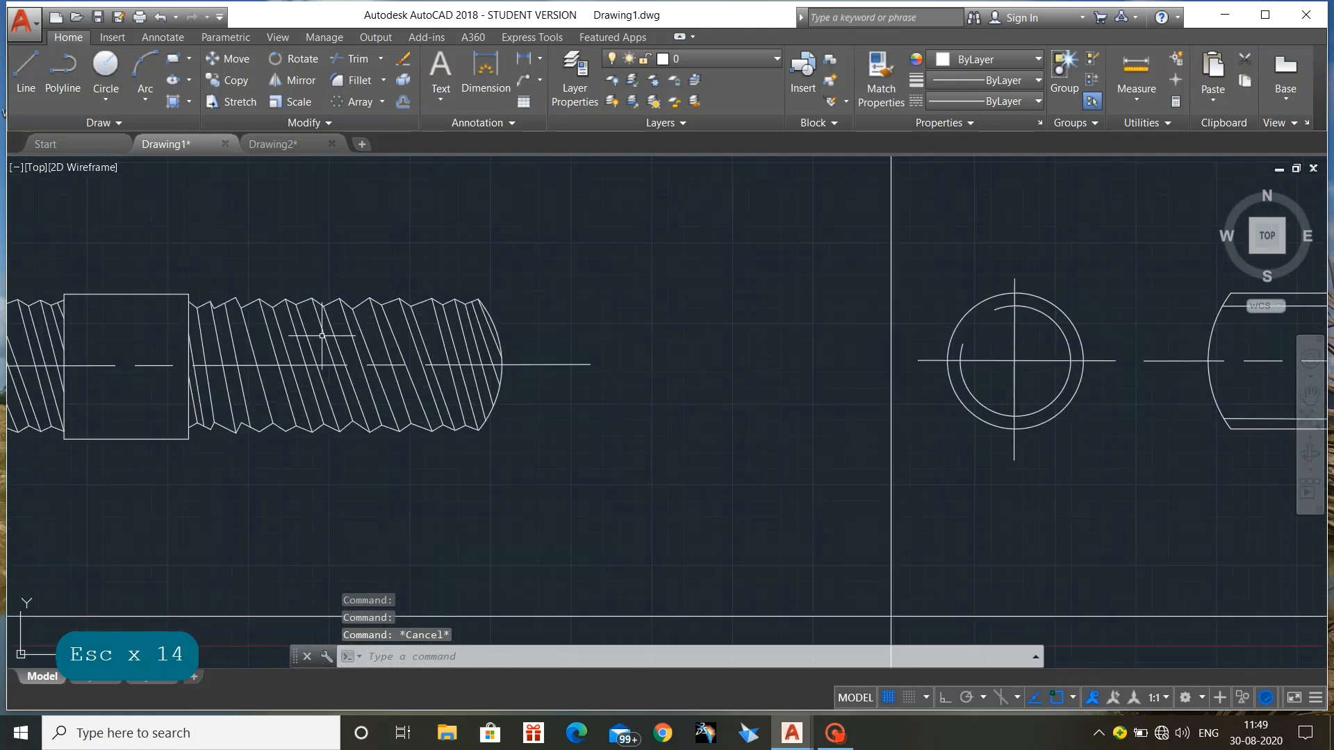
{"action": "left_click", "coordinate": [356, 304]}
{"action": "key", "text": "Escape"}
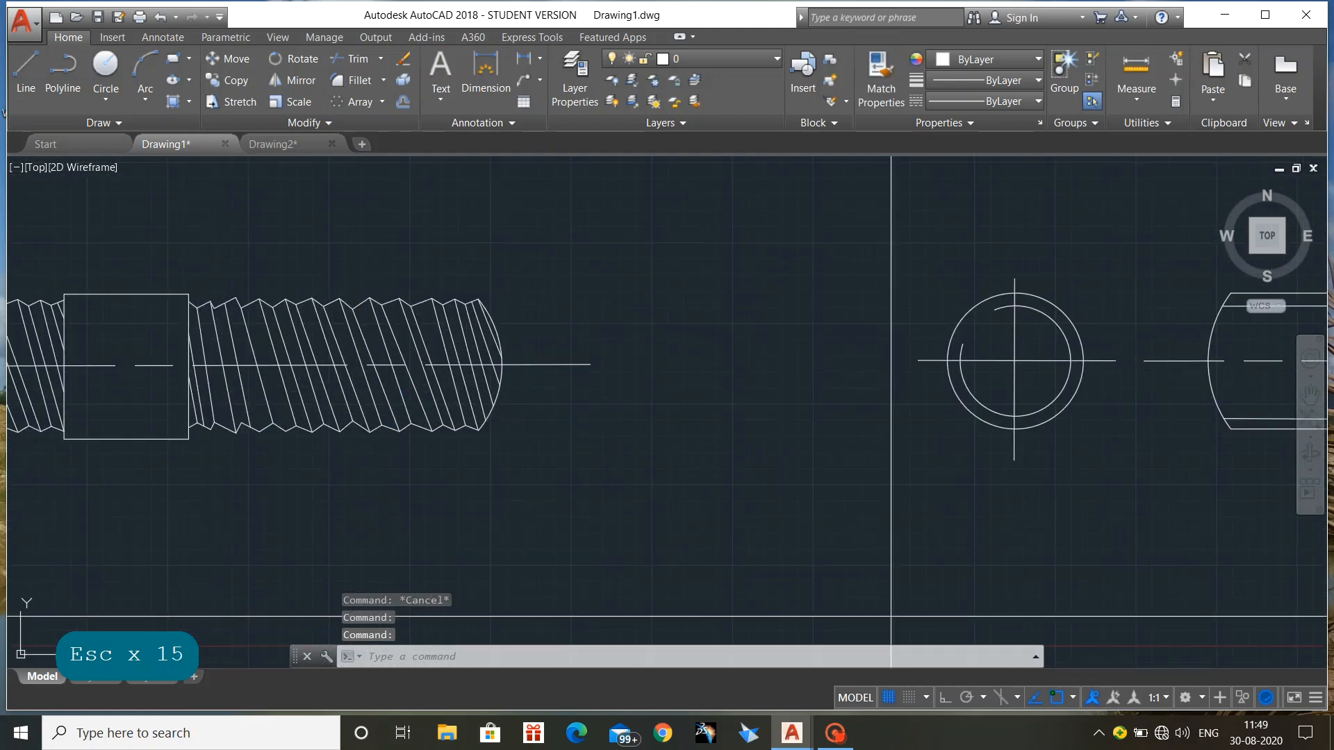
{"action": "key", "text": "Escape"}
{"action": "scroll", "coordinate": [721, 401], "scroll_direction": "down", "scroll_amount": 3}
{"action": "scroll", "coordinate": [721, 401], "scroll_direction": "down", "scroll_amount": 2}
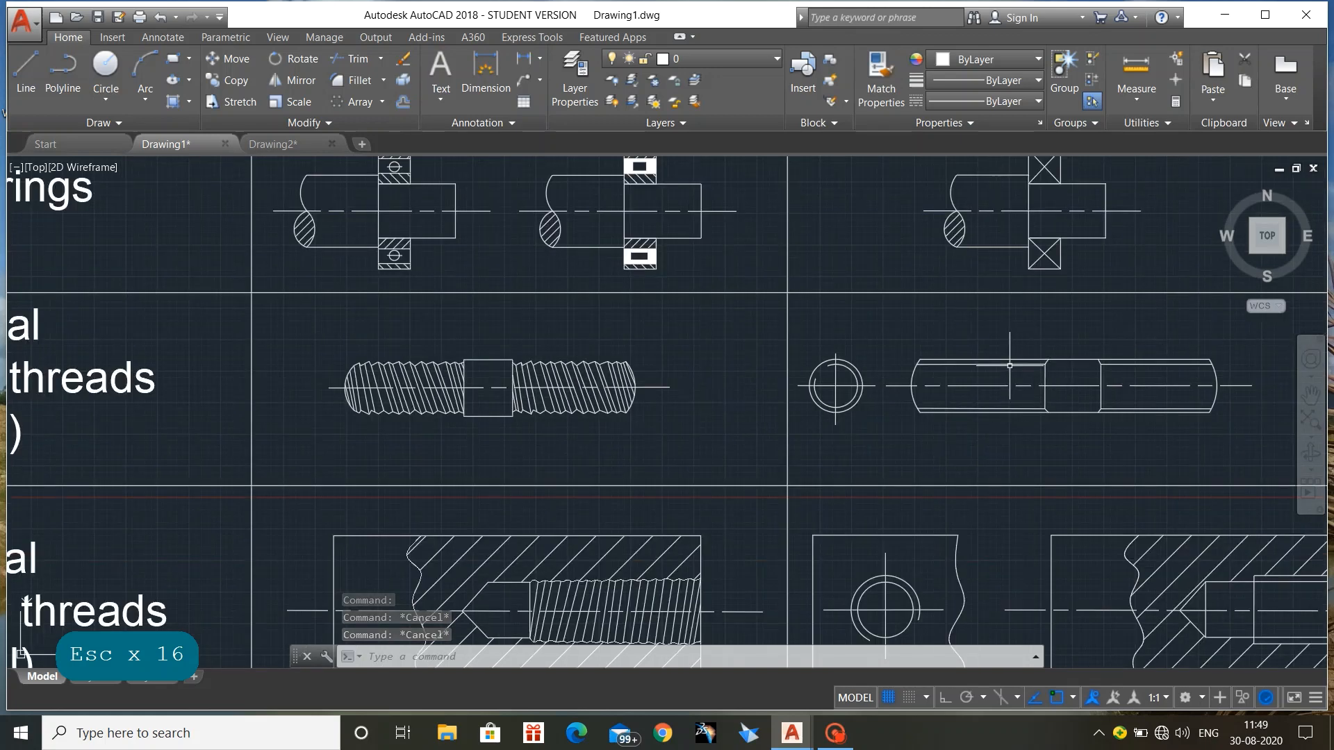
{"action": "middle_click_drag", "start_coordinate": [832, 443], "coordinate": [913, 464]}
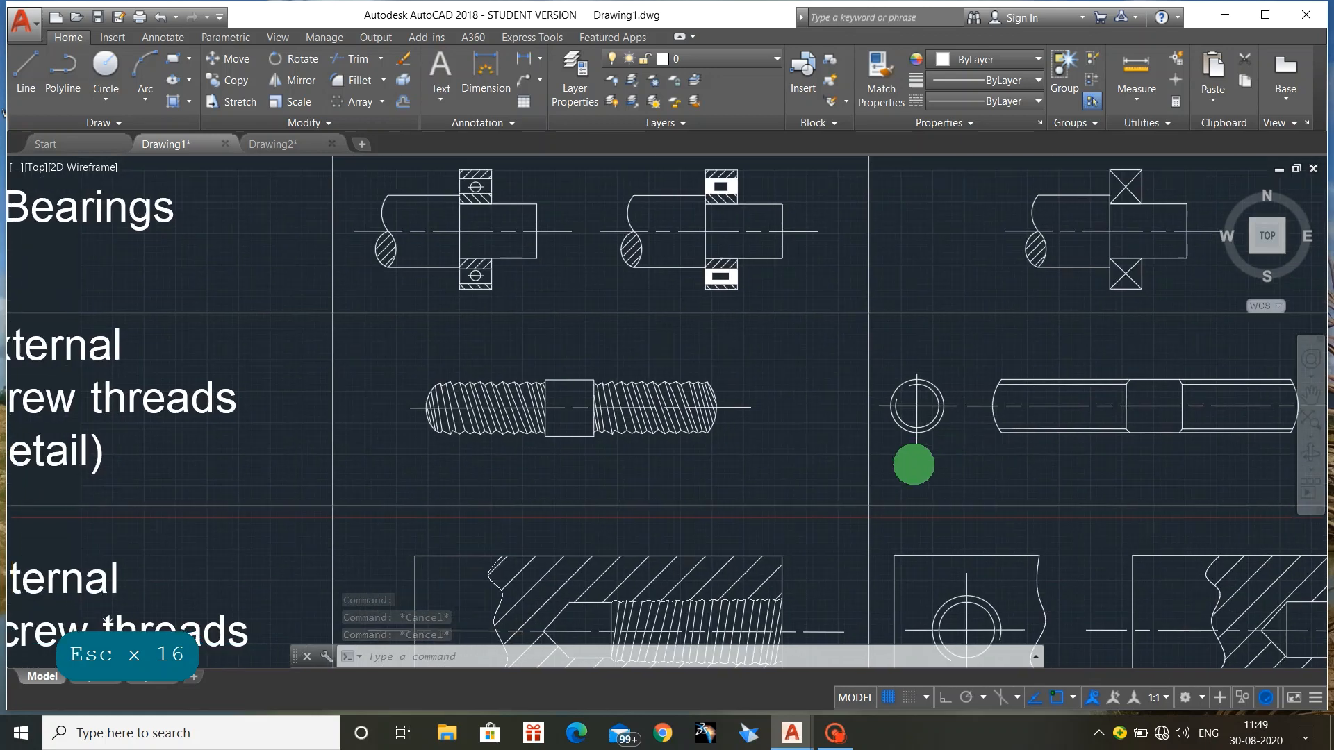
Examine the circular end view beside the conventional external screw thread, including its full outer circle and broken inner circle
{"action": "left_click", "coordinate": [865, 362]}
{"action": "left_click", "coordinate": [975, 465]}
{"action": "key", "text": "Escape"}
{"action": "key", "text": "Escape"}
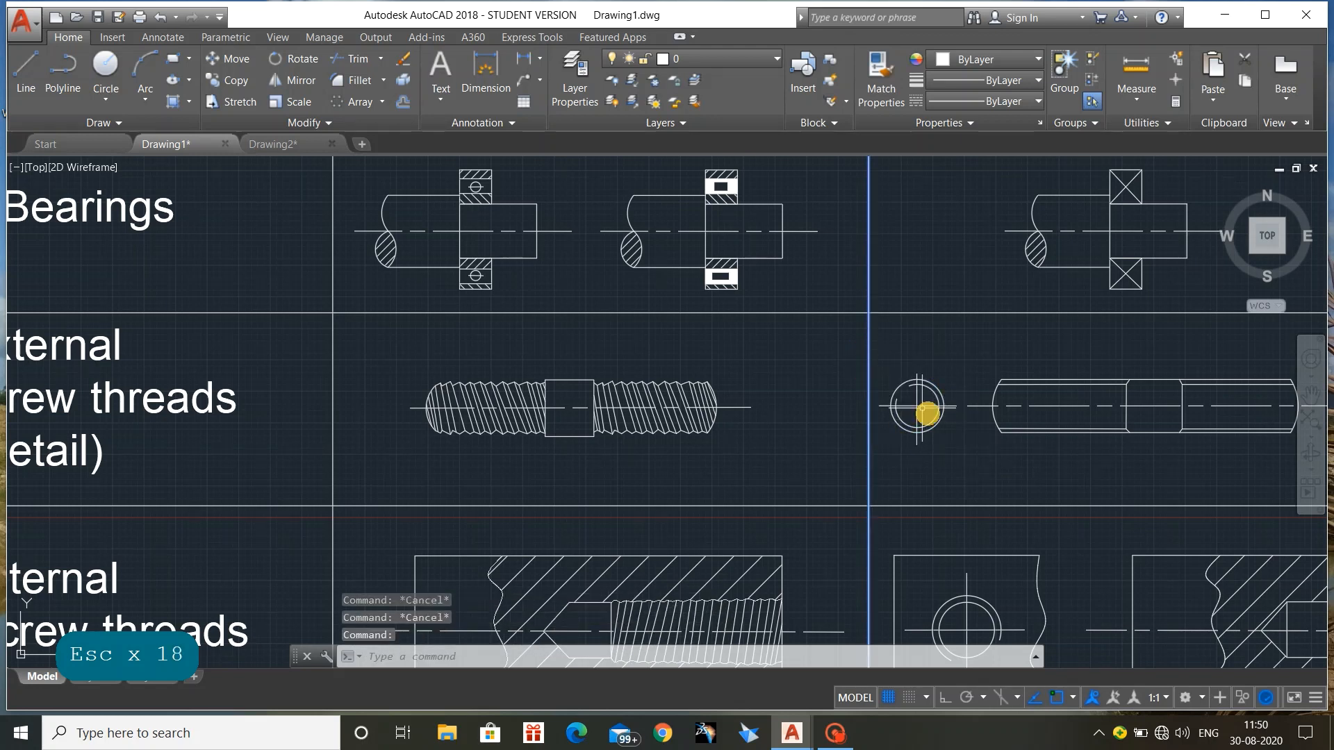
{"action": "left_click", "coordinate": [960, 447]}
{"action": "key", "text": "Escape"}
{"action": "key", "text": "Escape"}
{"action": "key", "text": "Escape"}
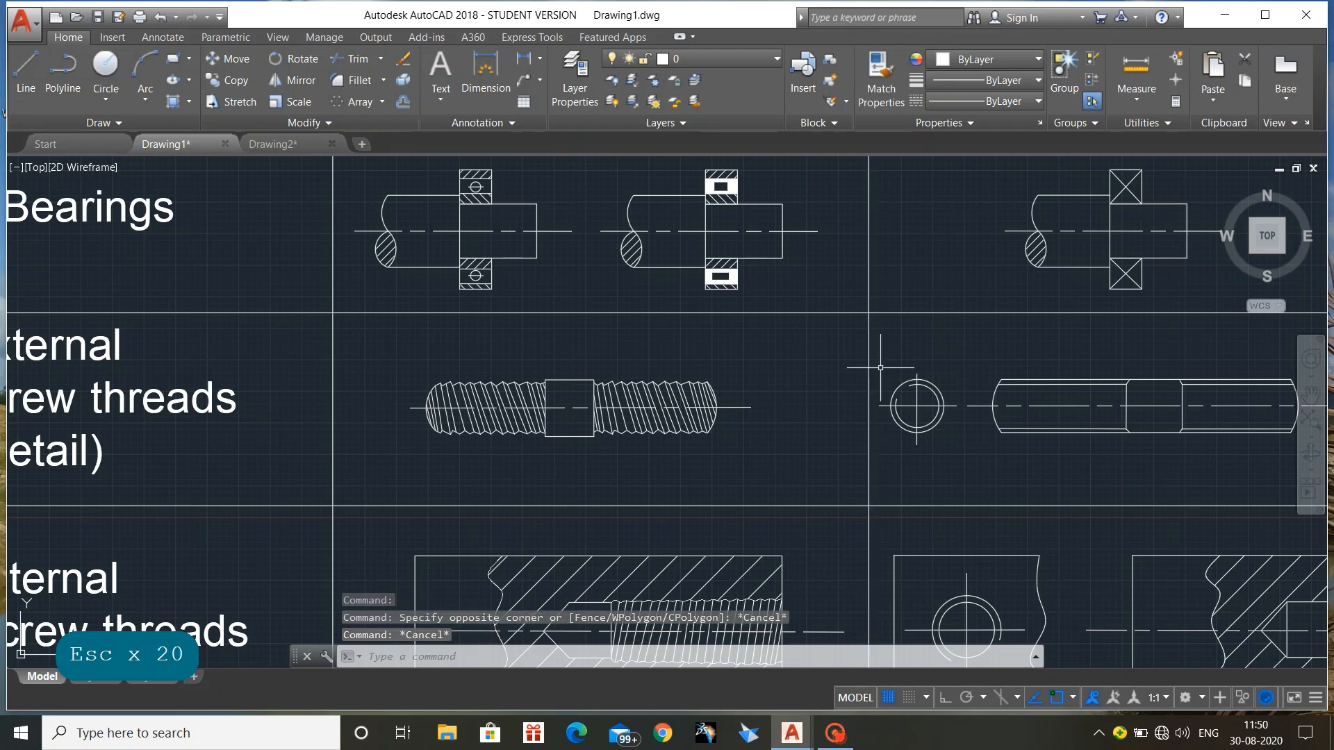
{"action": "left_click", "coordinate": [879, 367]}
{"action": "left_click", "coordinate": [957, 469]}
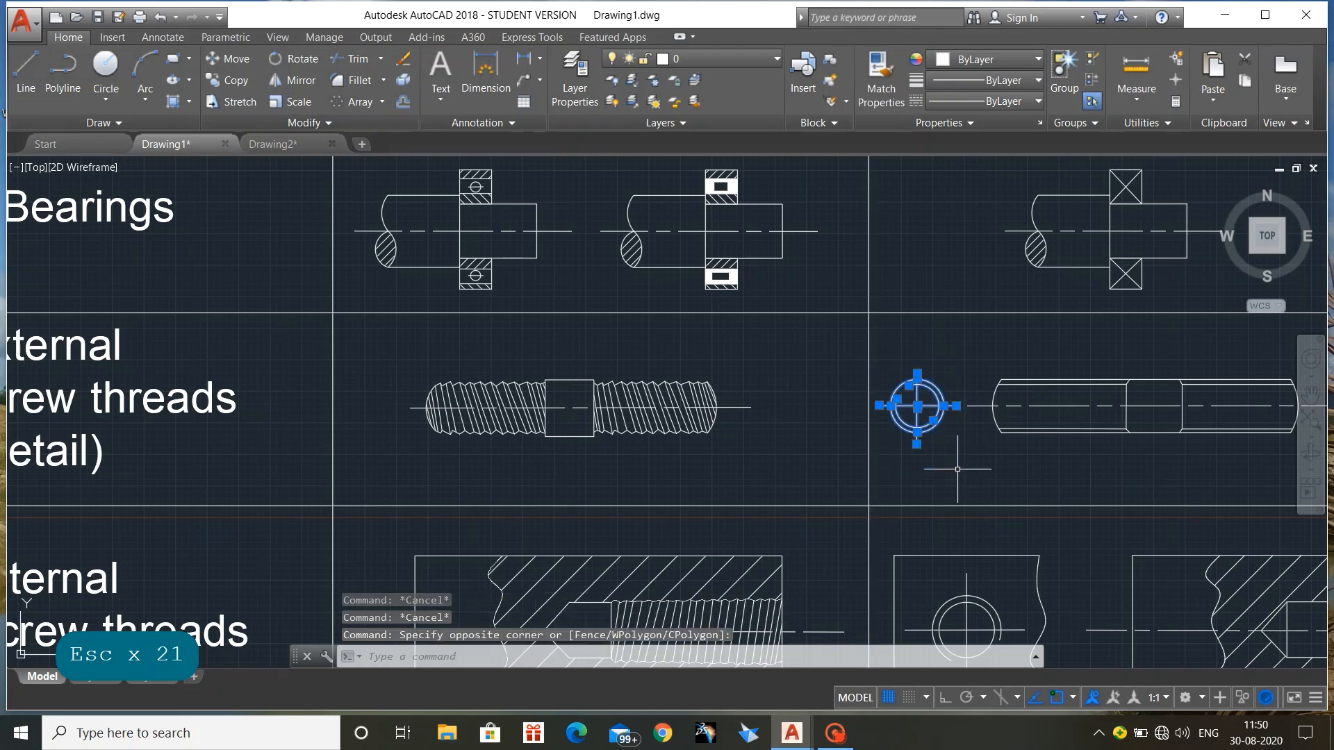
{"action": "scroll", "coordinate": [958, 469], "scroll_direction": "down", "scroll_amount": 2}
{"action": "mouse_move", "coordinate": [966, 470]}
{"action": "middle_mouse_down"}
{"action": "mouse_move", "coordinate": [1024, 470]}
{"action": "mouse_move", "coordinate": [833, 346]}
{"action": "middle_mouse_up"}
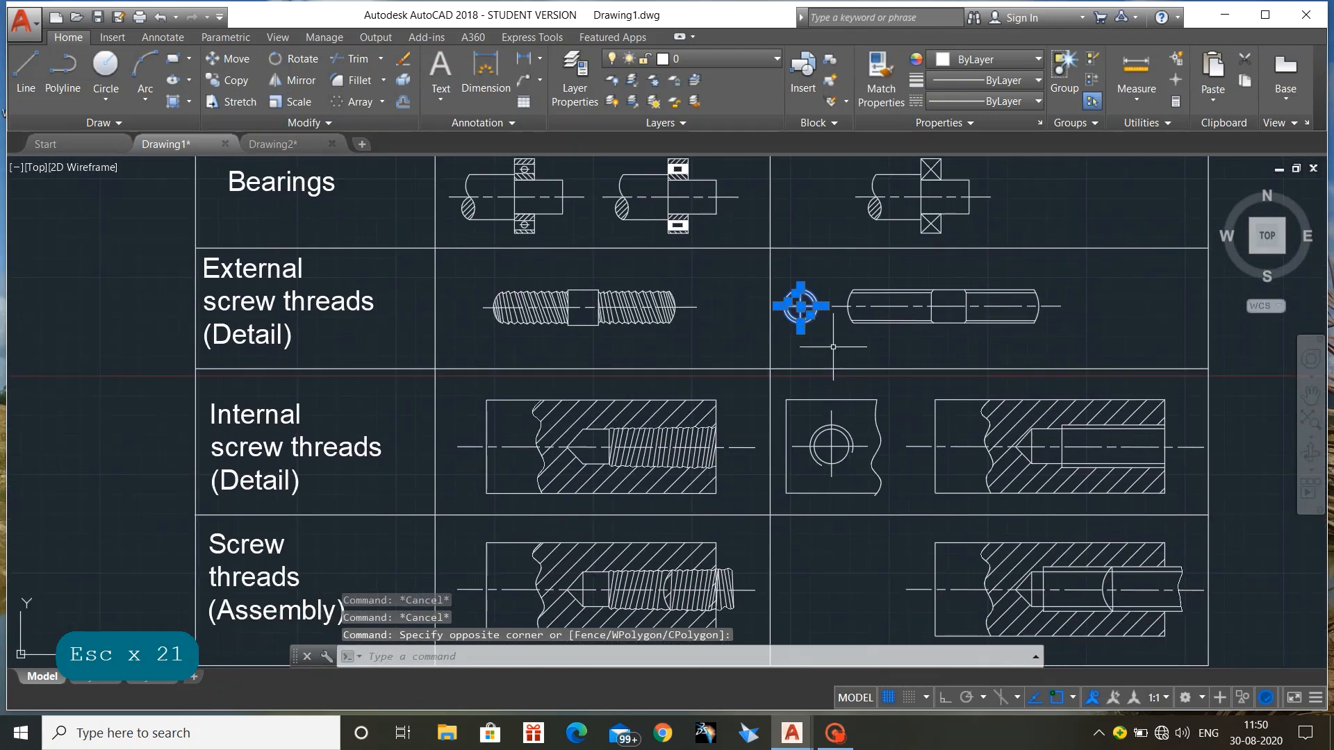
Compare the circular end view of the internal screw thread with that of the external screw thread
{"action": "key", "text": "Escape"}
{"action": "left_click", "coordinate": [796, 420]}
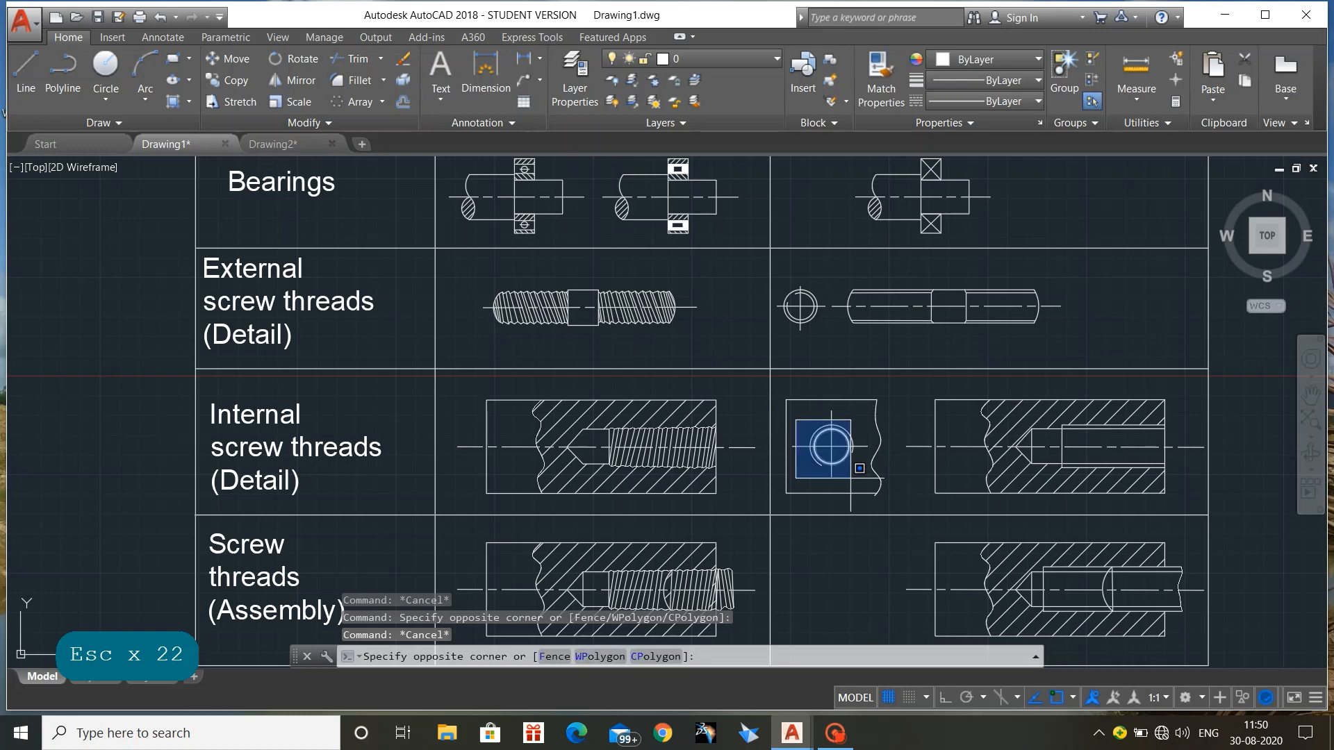
{"action": "left_click", "coordinate": [859, 469]}
{"action": "key", "text": "Escape"}
{"action": "key", "text": "Escape"}
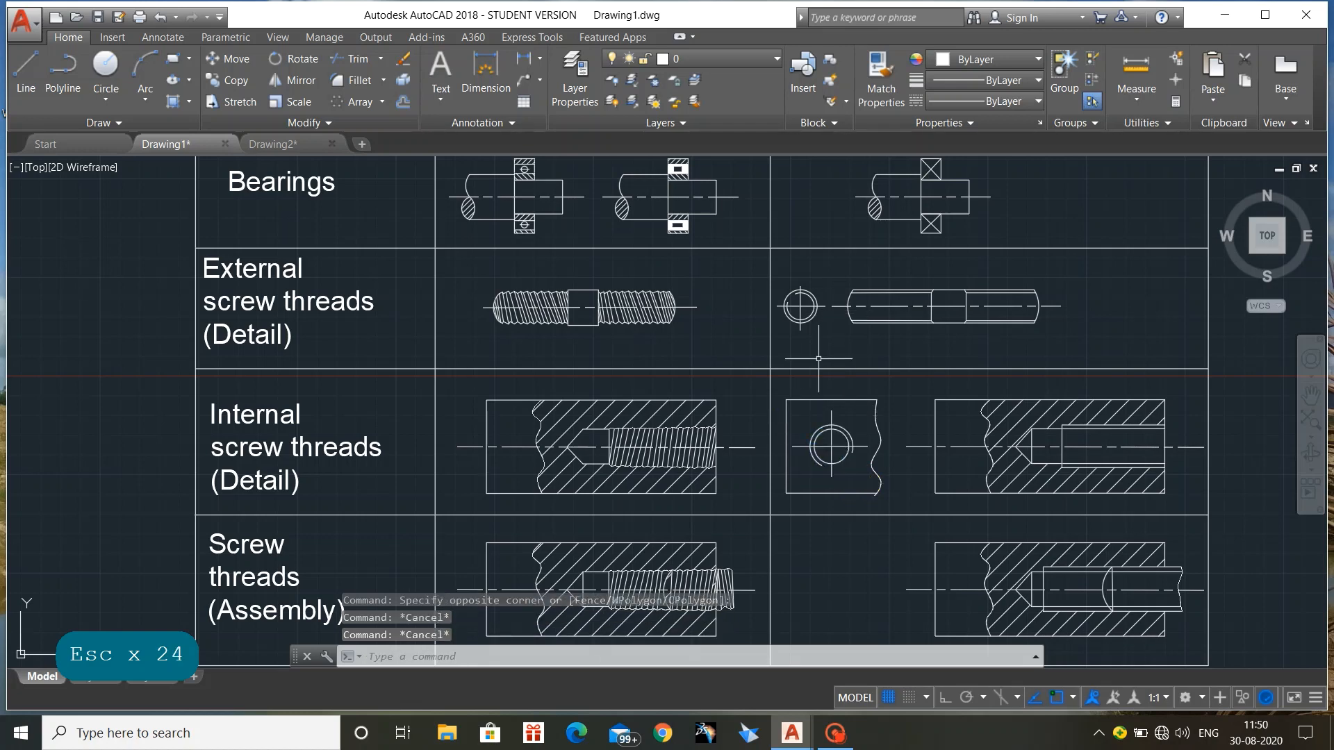
{"action": "scroll", "coordinate": [805, 314], "scroll_direction": "up", "scroll_amount": 4}
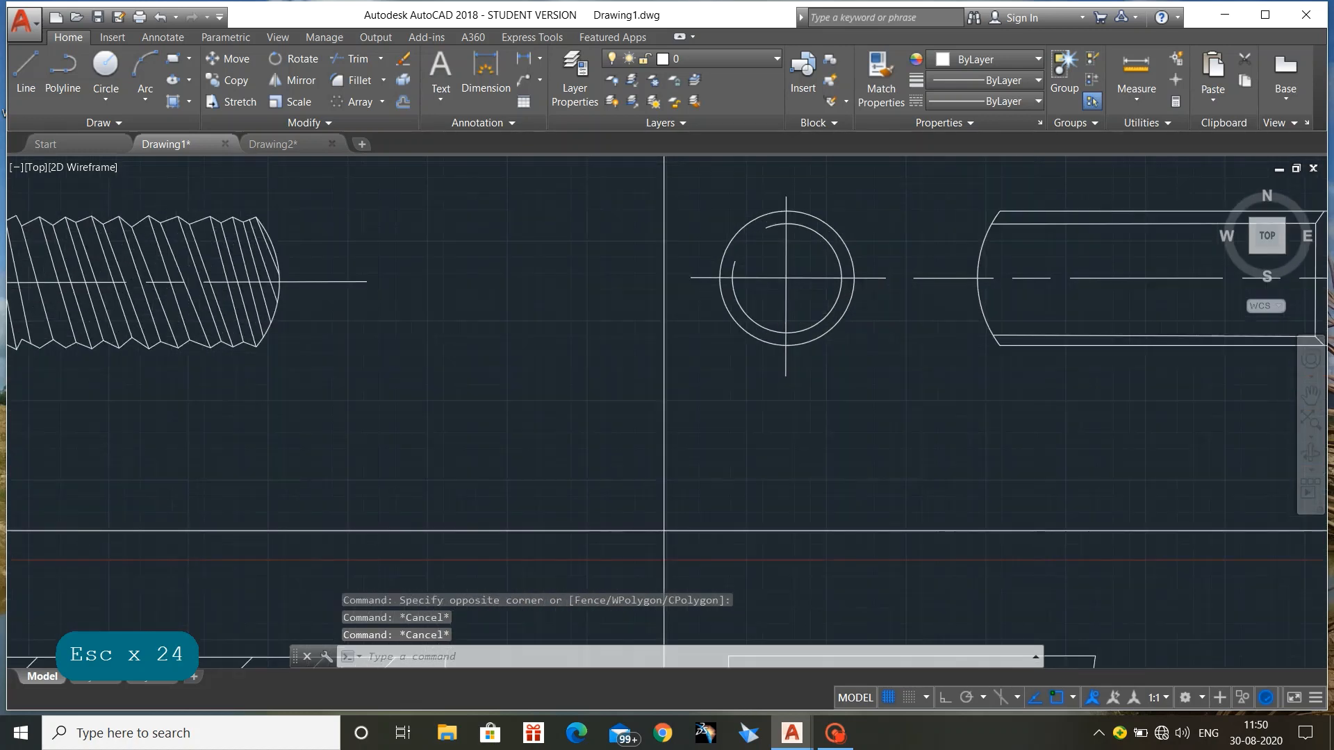
{"action": "scroll", "coordinate": [865, 416], "scroll_direction": "down", "scroll_amount": 6}
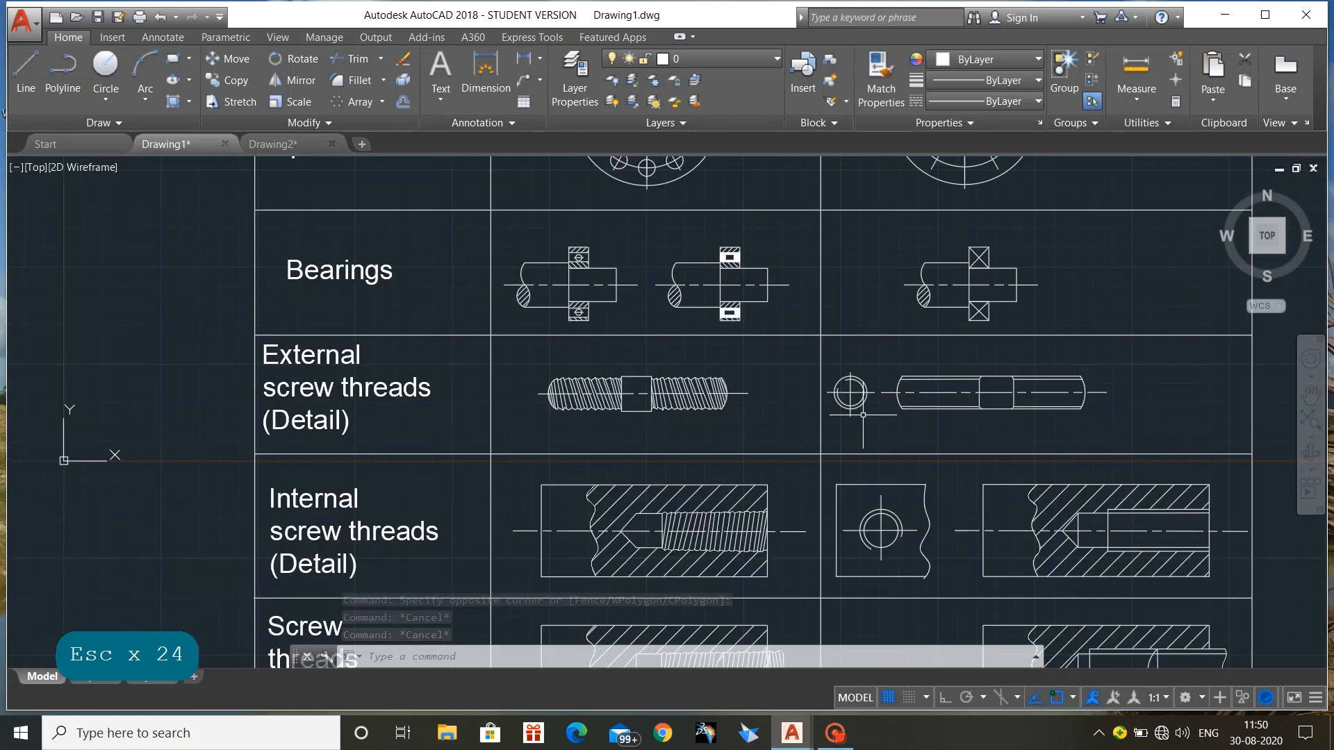
{"action": "middle_click_drag", "start_coordinate": [889, 525], "coordinate": [834, 421]}
{"action": "left_click", "coordinate": [791, 398]}
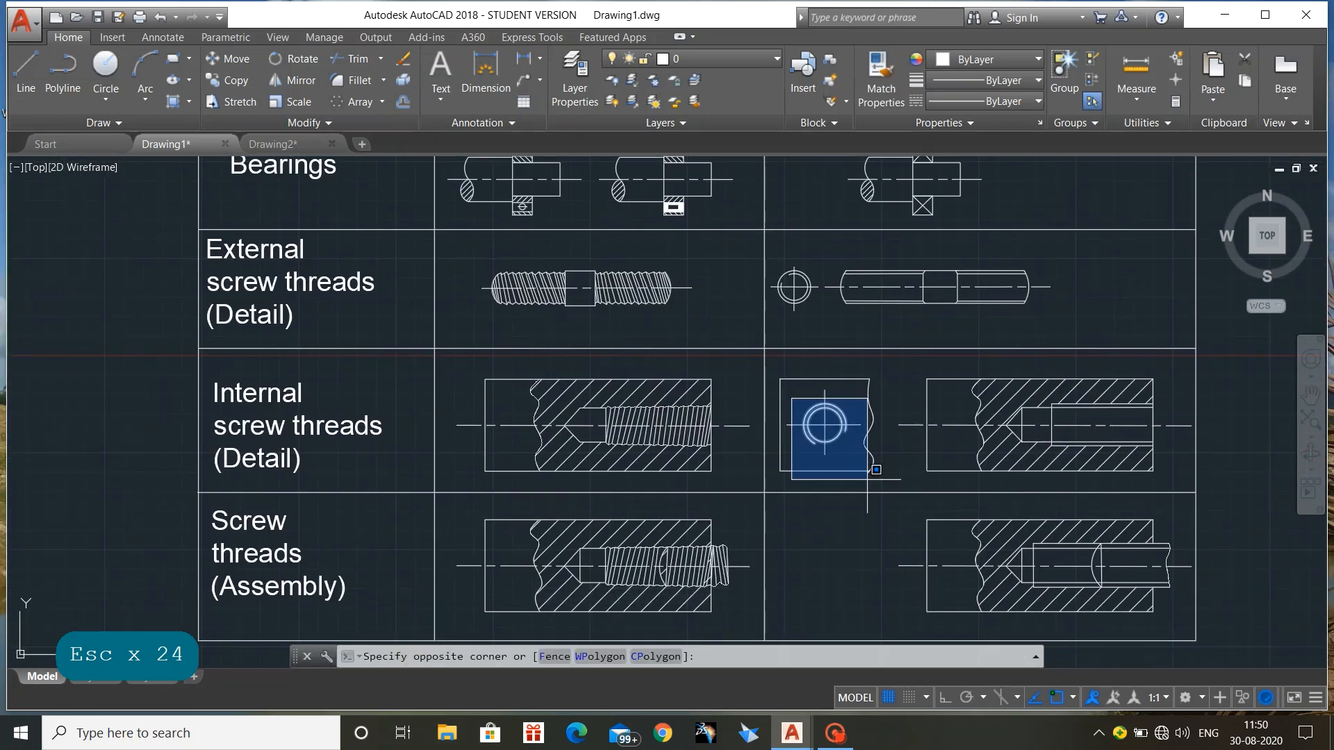
{"action": "key", "text": "Escape"}
{"action": "key", "text": "Escape"}
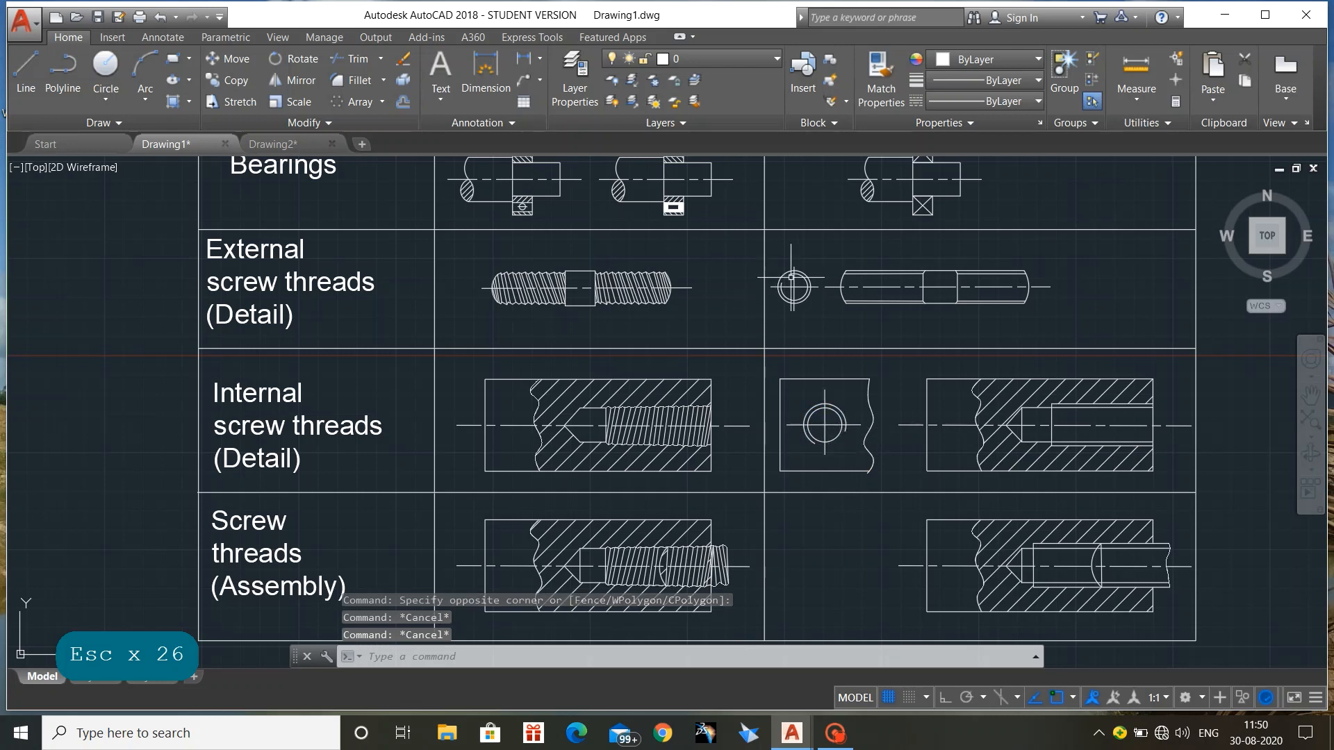
Review the subject and conventional drawings together in the screw threads assembly row
{"action": "middle_click_drag", "start_coordinate": [837, 554], "coordinate": [757, 468]}
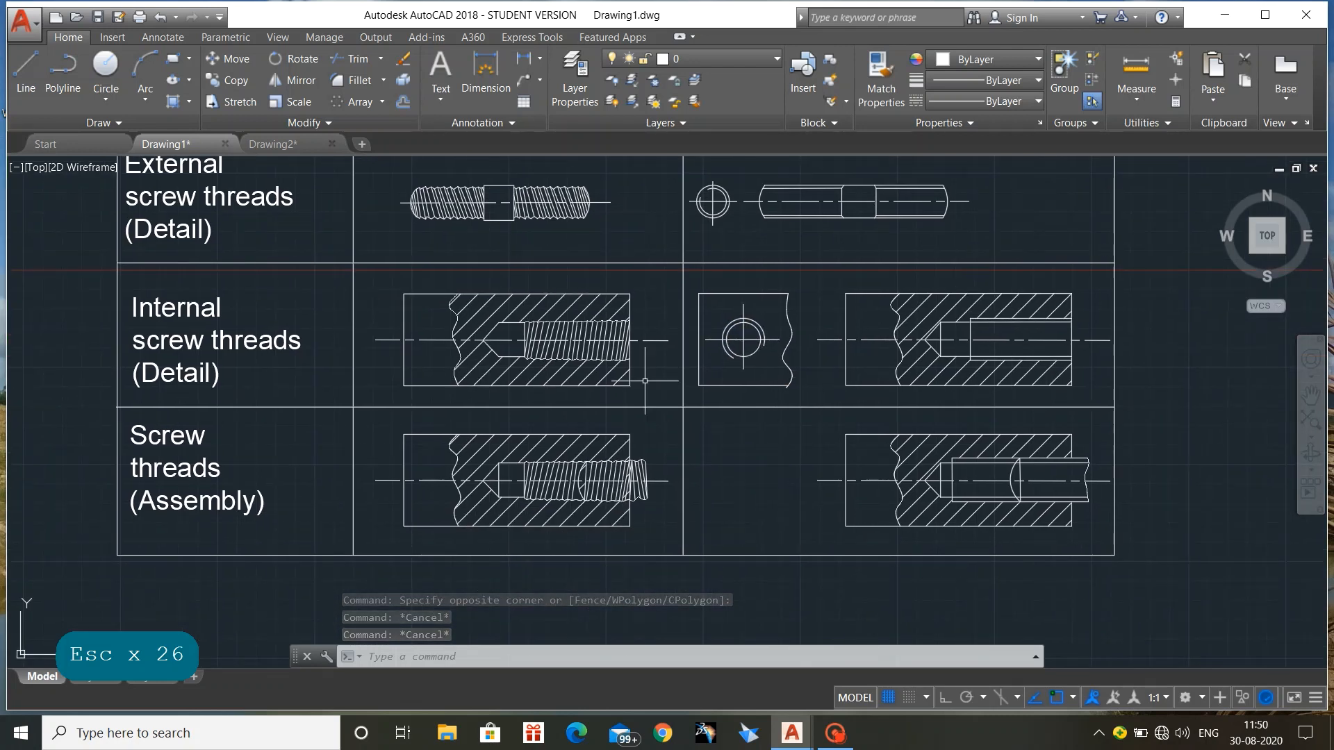
{"action": "left_click", "coordinate": [382, 418]}
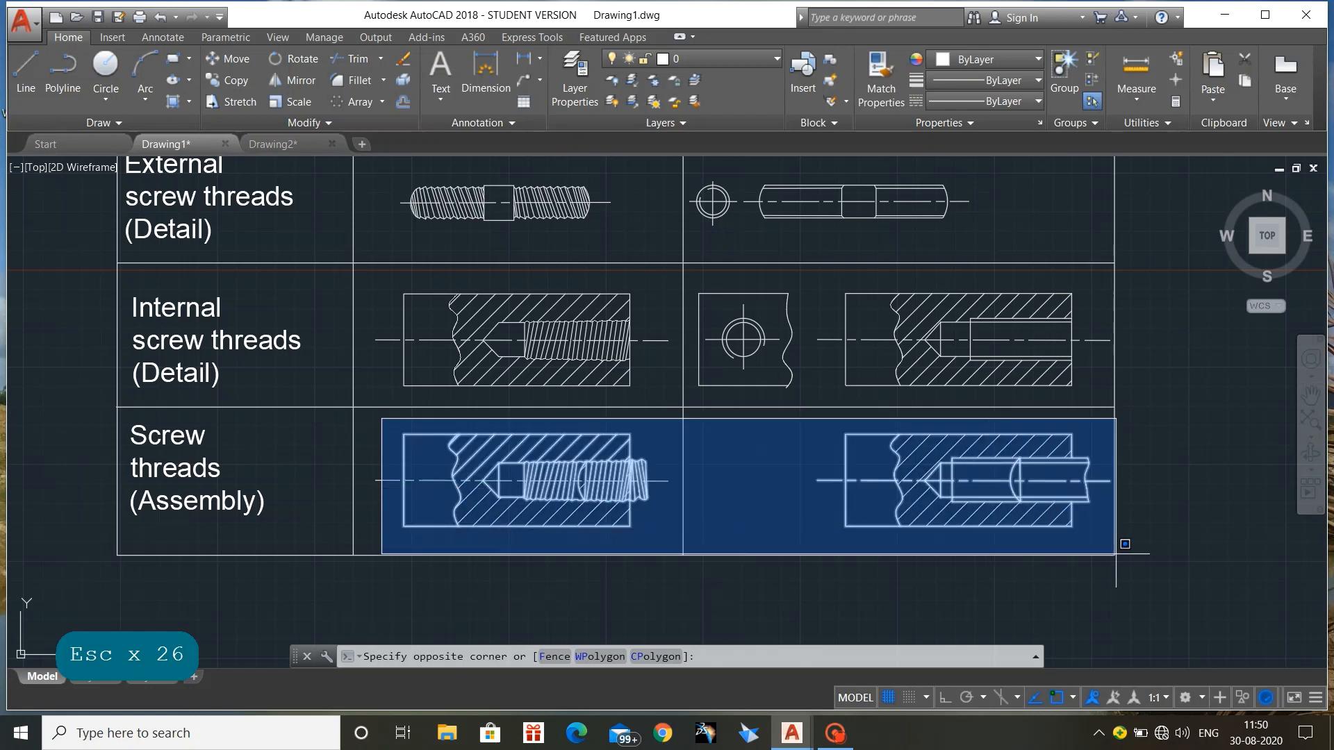
{"action": "key", "text": "Escape"}
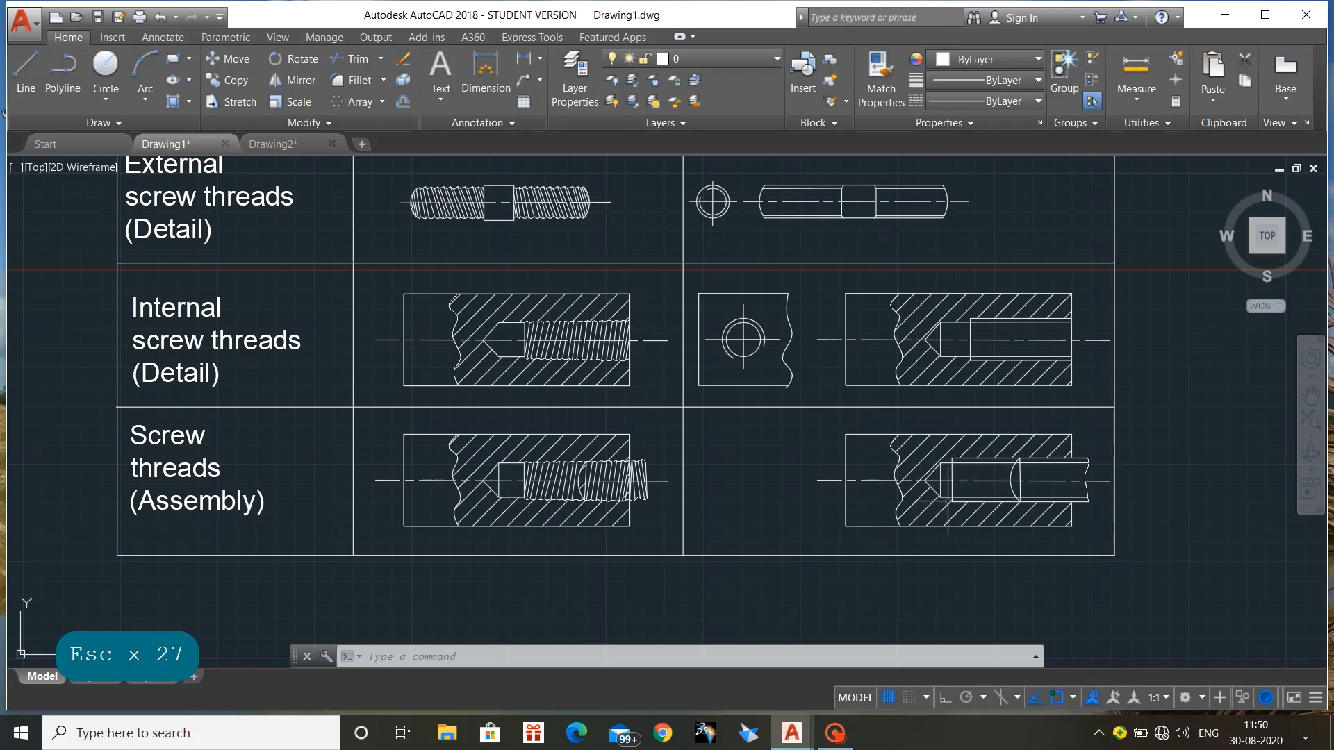
Examine the arc and the vertical line at the screw's end in the conventional screw threads assembly drawing
{"action": "left_click", "coordinate": [1012, 484]}
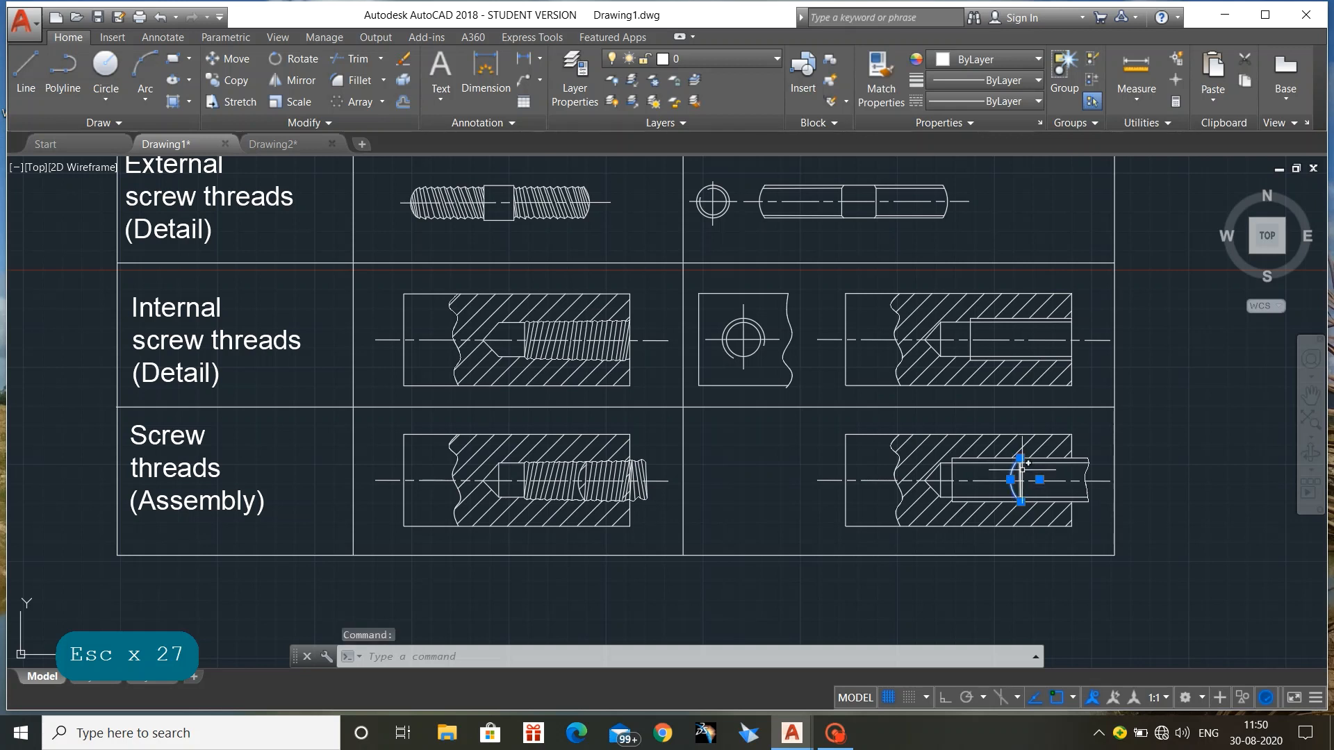
{"action": "left_click", "coordinate": [1089, 539]}
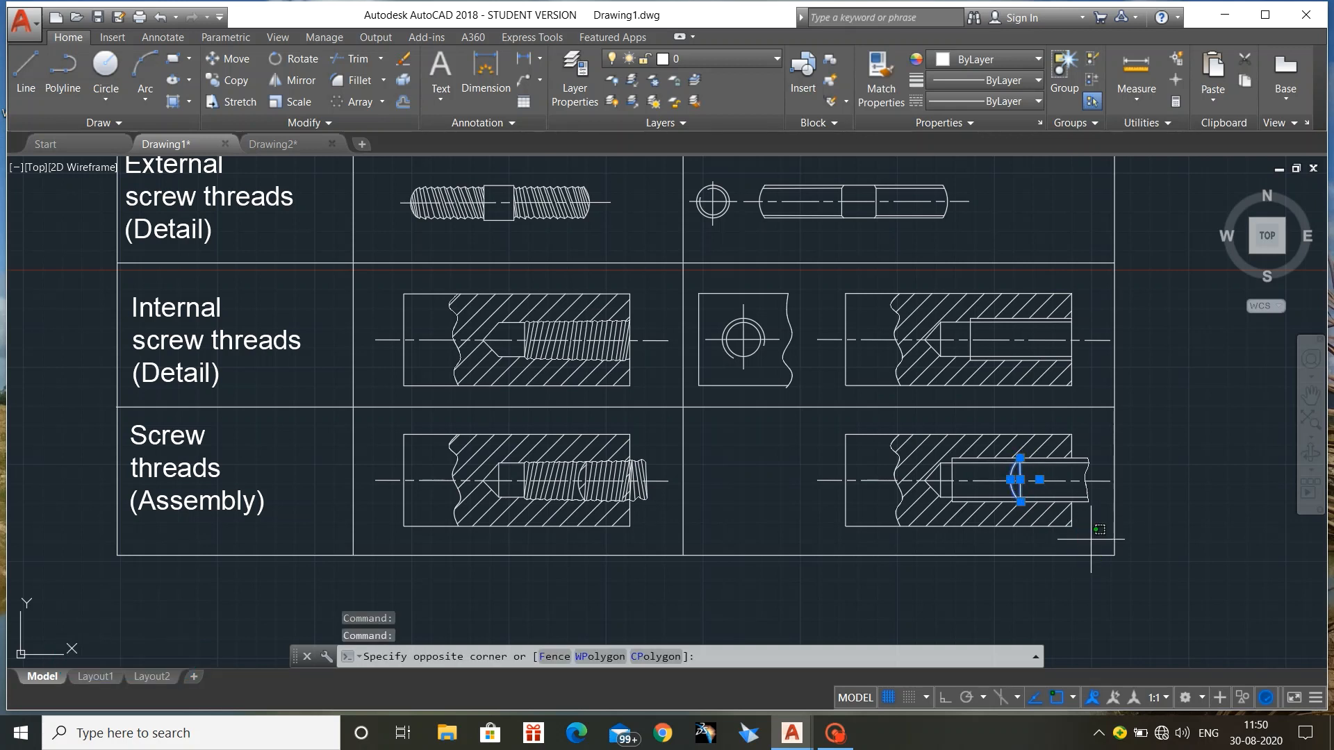
{"action": "key", "text": "Escape"}
{"action": "key", "text": "Escape"}
{"action": "key", "text": "Escape"}
{"action": "scroll", "coordinate": [1054, 490], "scroll_direction": "up", "scroll_amount": 4}
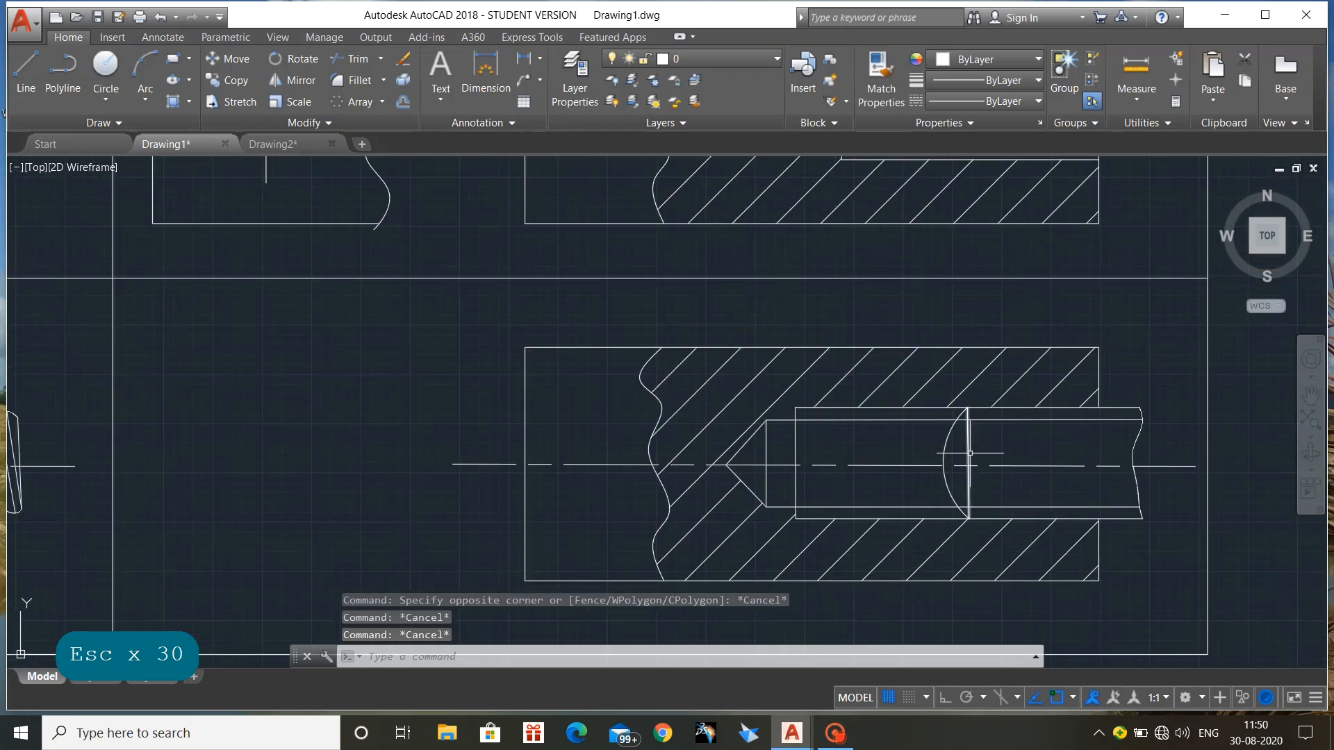
{"action": "left_click", "coordinate": [969, 453]}
{"action": "left_click", "coordinate": [1164, 581]}
{"action": "key", "text": "Escape"}
{"action": "scroll", "coordinate": [1164, 581], "scroll_direction": "down", "scroll_amount": 3}
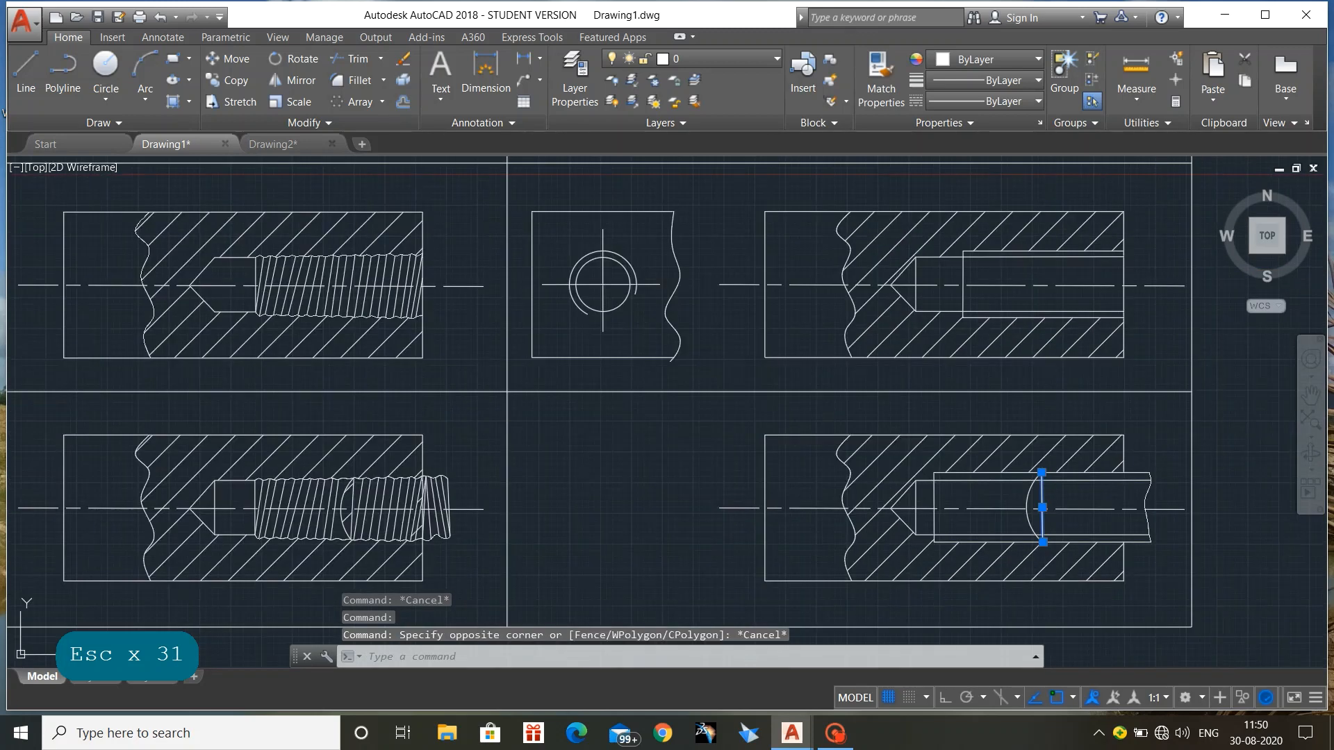
Clear the selection and show the whole conventions table using Zoom with the All option
{"action": "key", "text": "Escape"}
{"action": "scroll", "coordinate": [1196, 539], "scroll_direction": "down", "scroll_amount": 6}
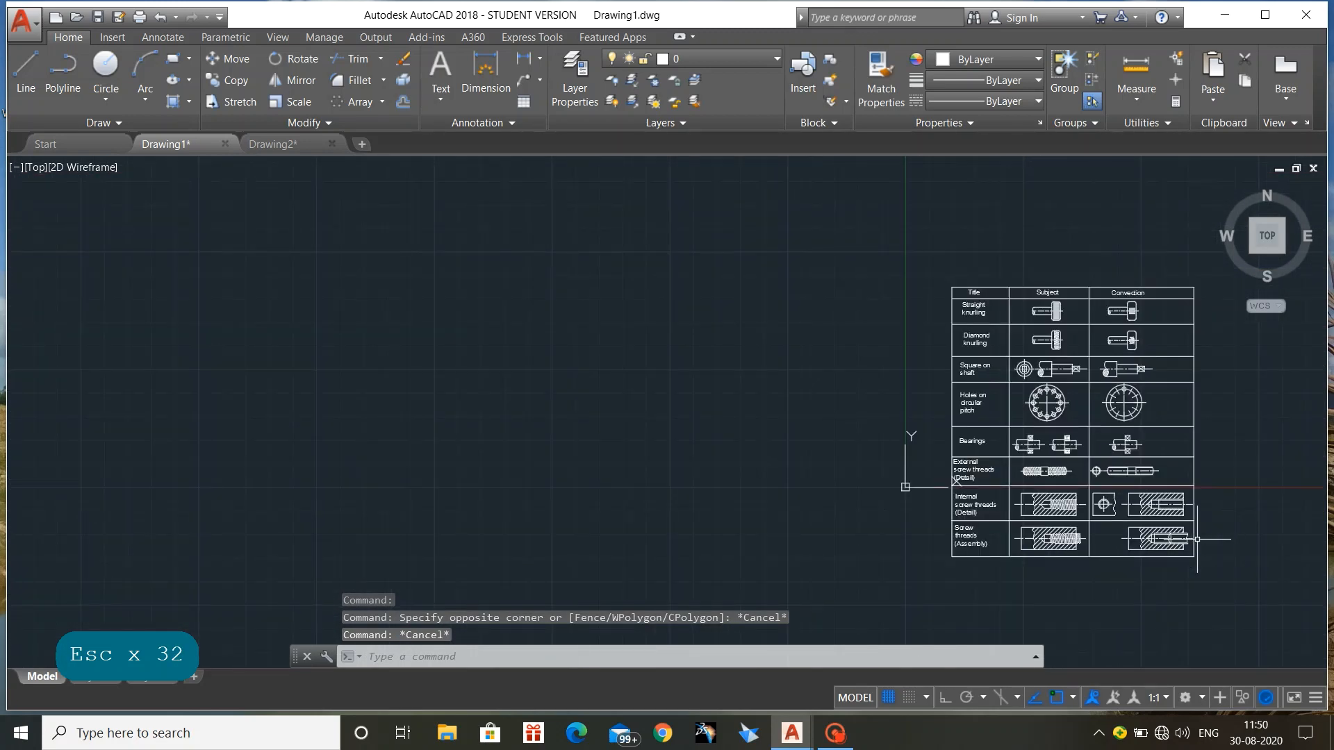
{"action": "type", "text": "z"}
{"action": "key", "text": "Return"}
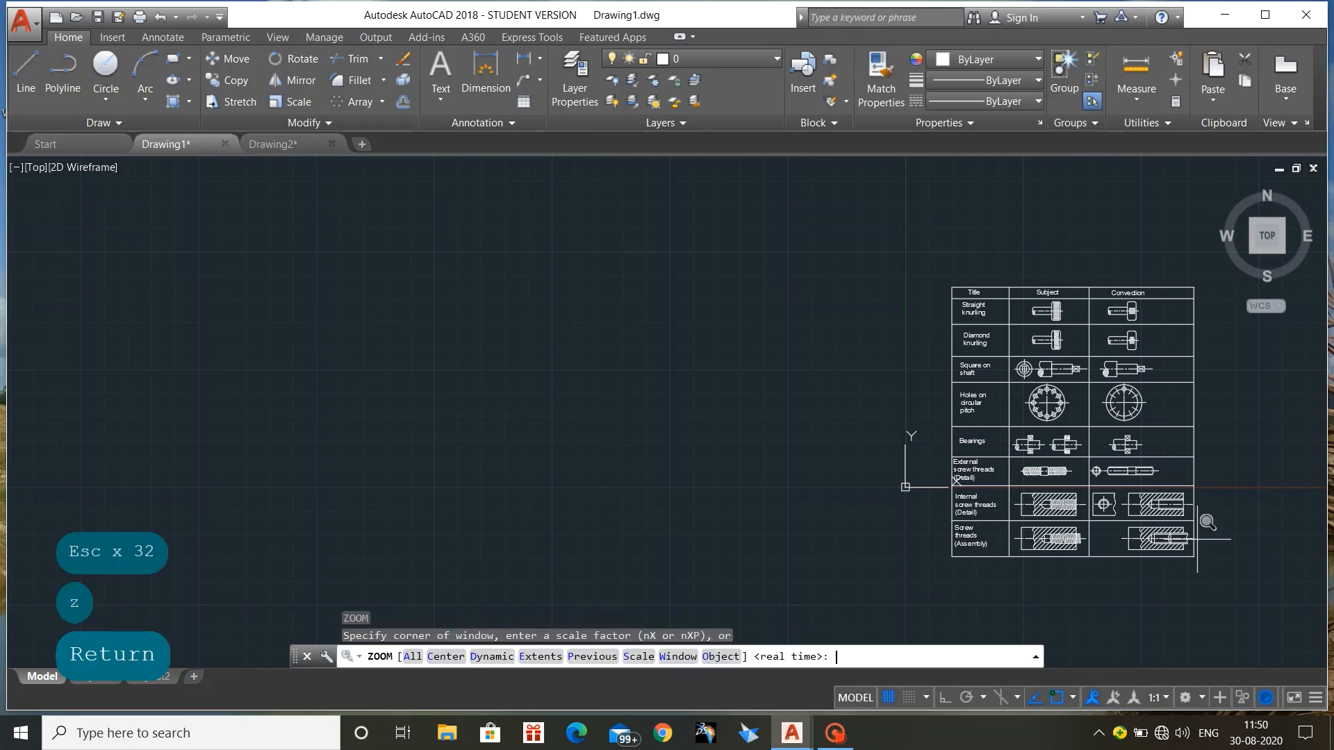
{"action": "type", "text": "a"}
{"action": "key", "text": "Return"}
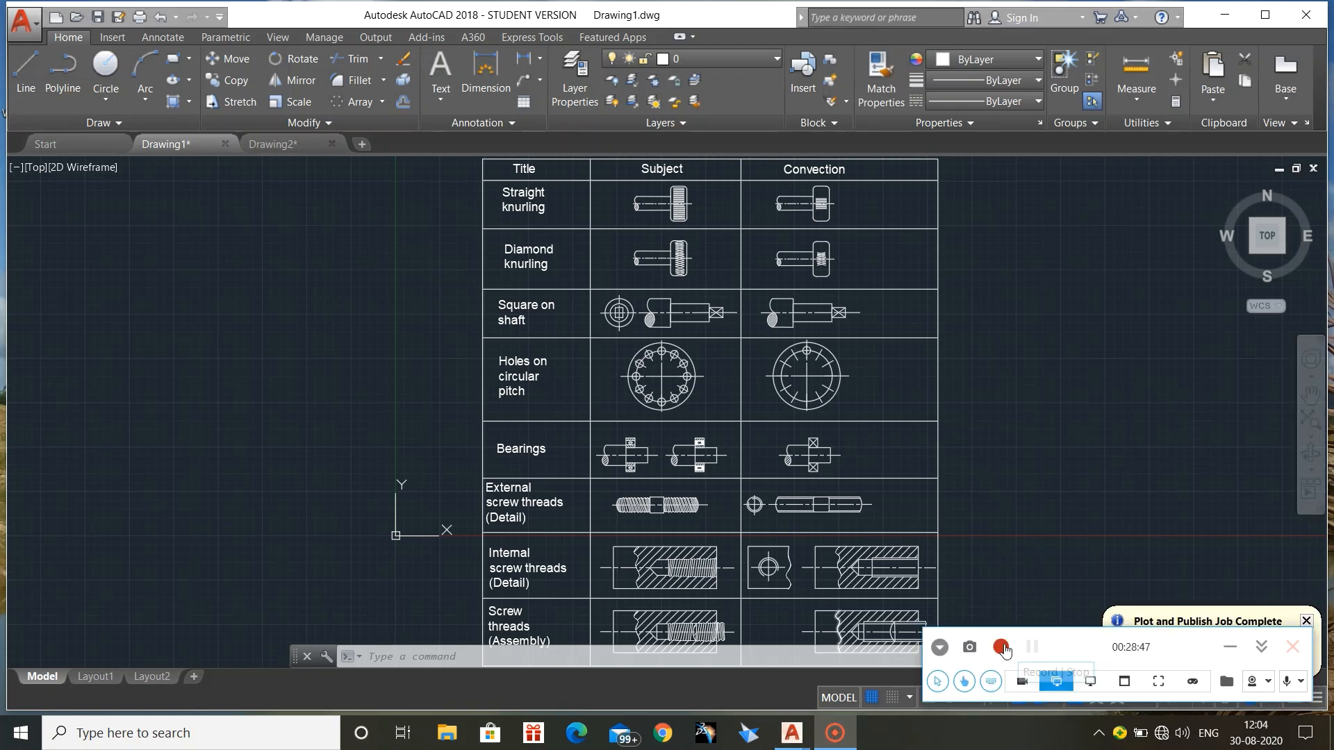
{"action": "left_click", "coordinate": [1001, 647]}
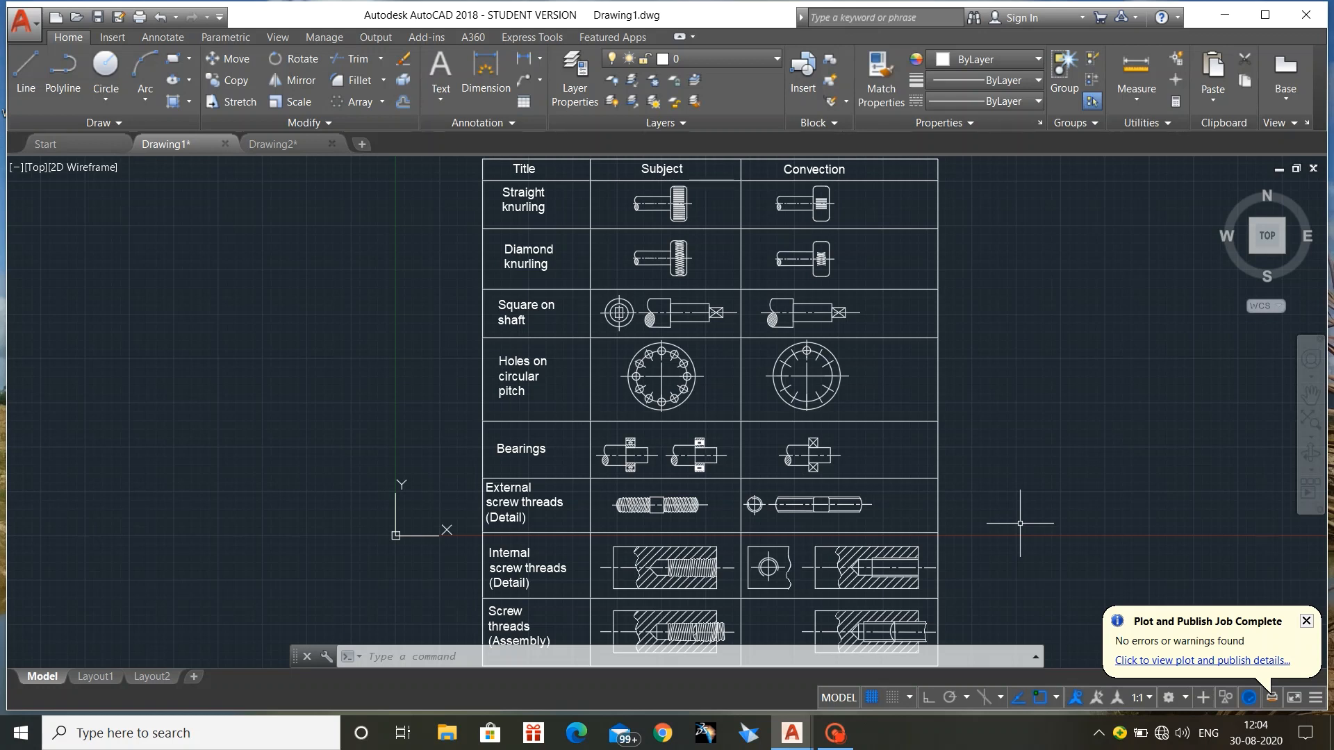
{"action": "left_click", "coordinate": [34, 27]}
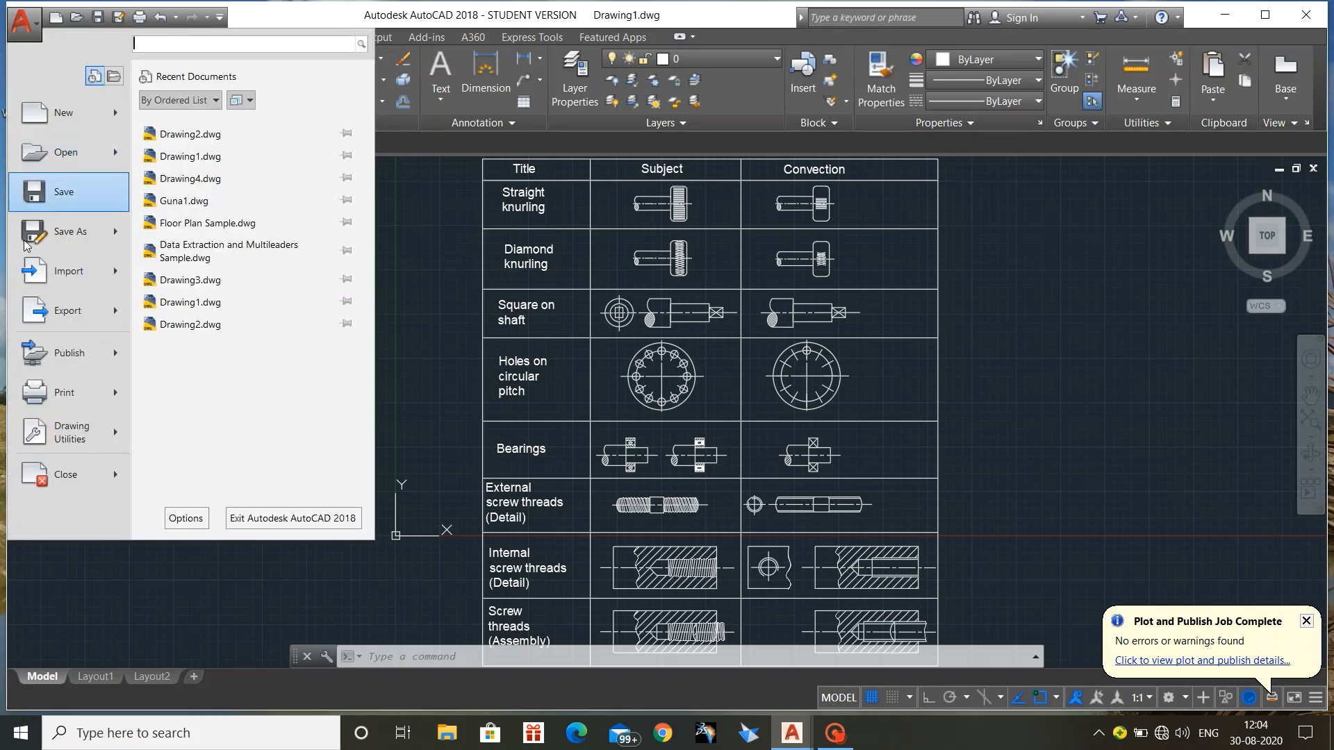
{"action": "left_click", "coordinate": [61, 395]}
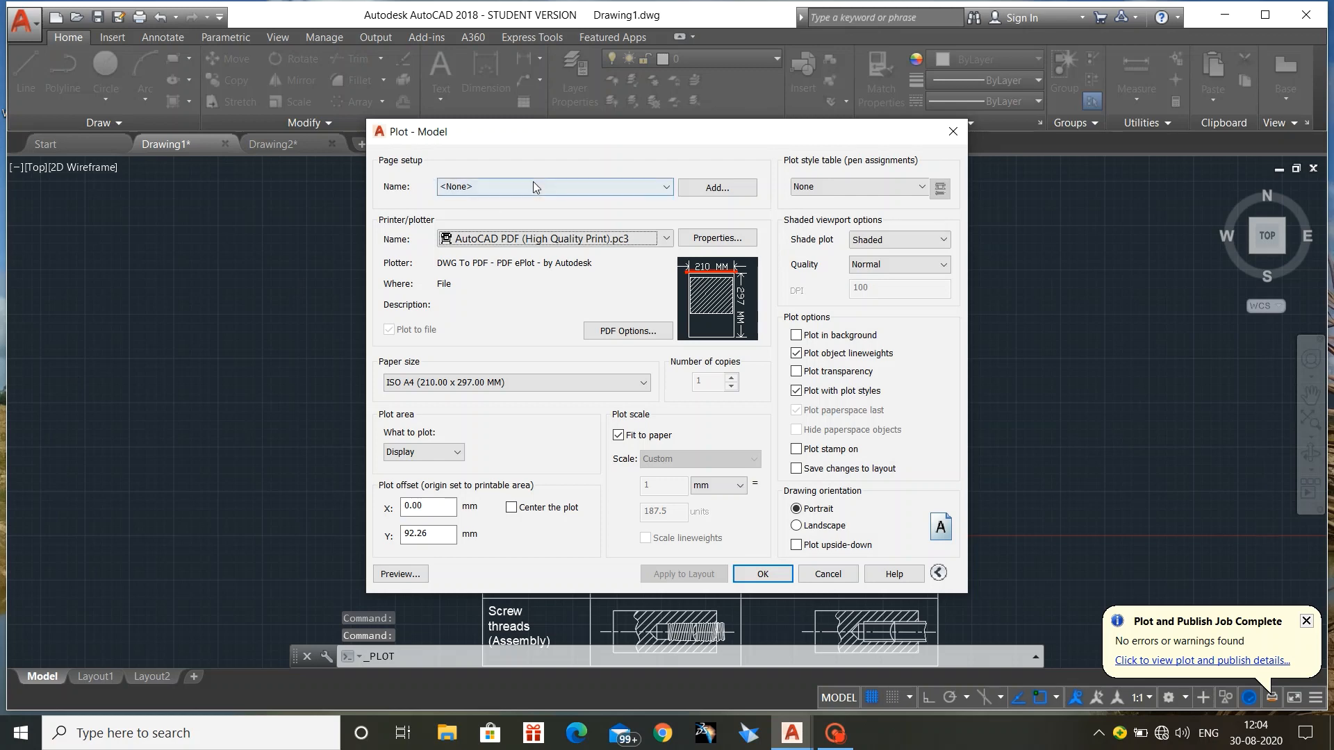
{"action": "left_click", "coordinate": [528, 239]}
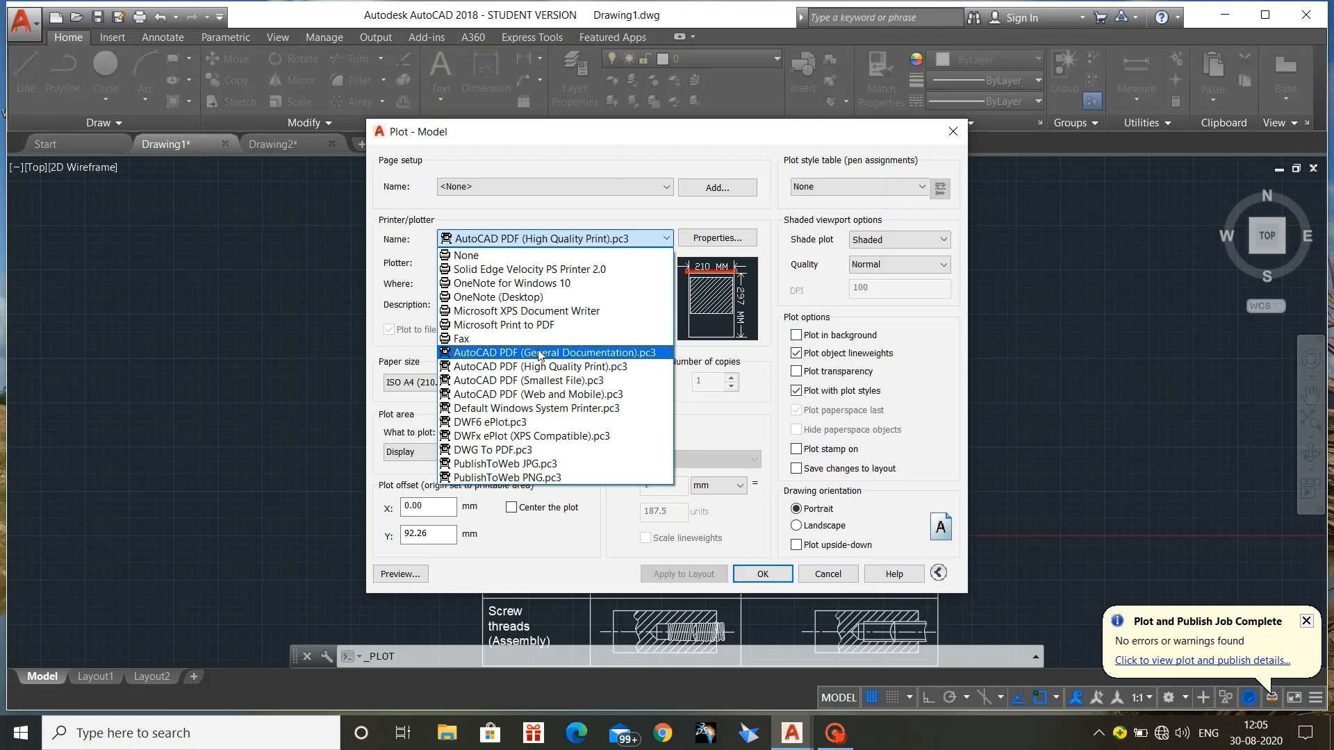
{"action": "left_click", "coordinate": [538, 353]}
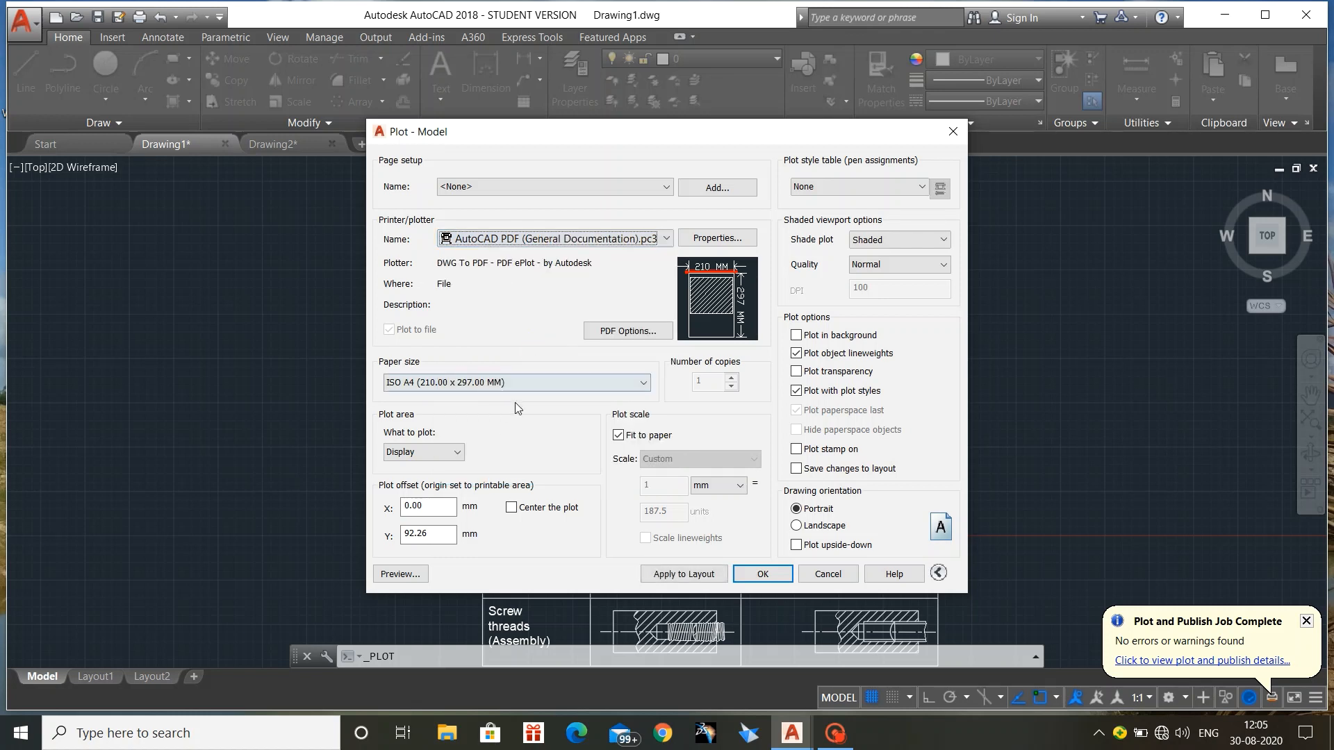
{"action": "left_click", "coordinate": [512, 508]}
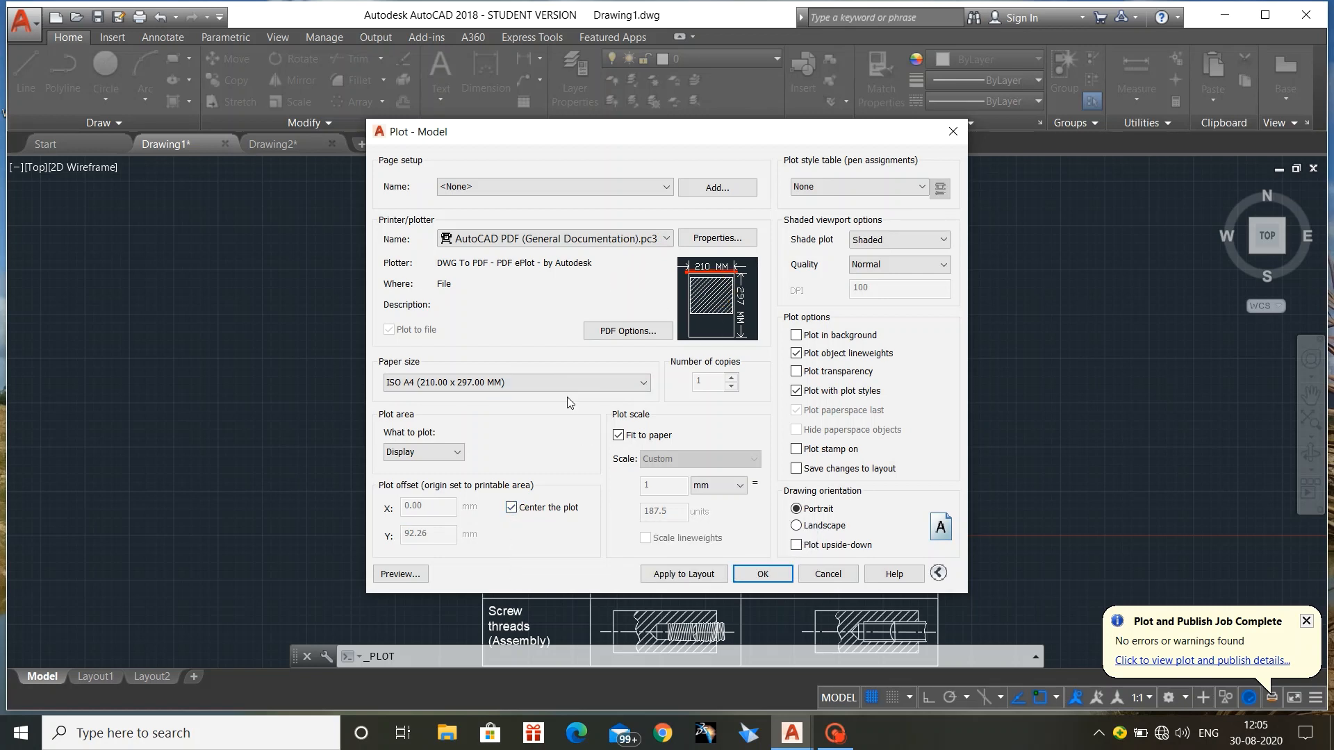
{"action": "left_click", "coordinate": [424, 453]}
{"action": "left_click", "coordinate": [422, 504]}
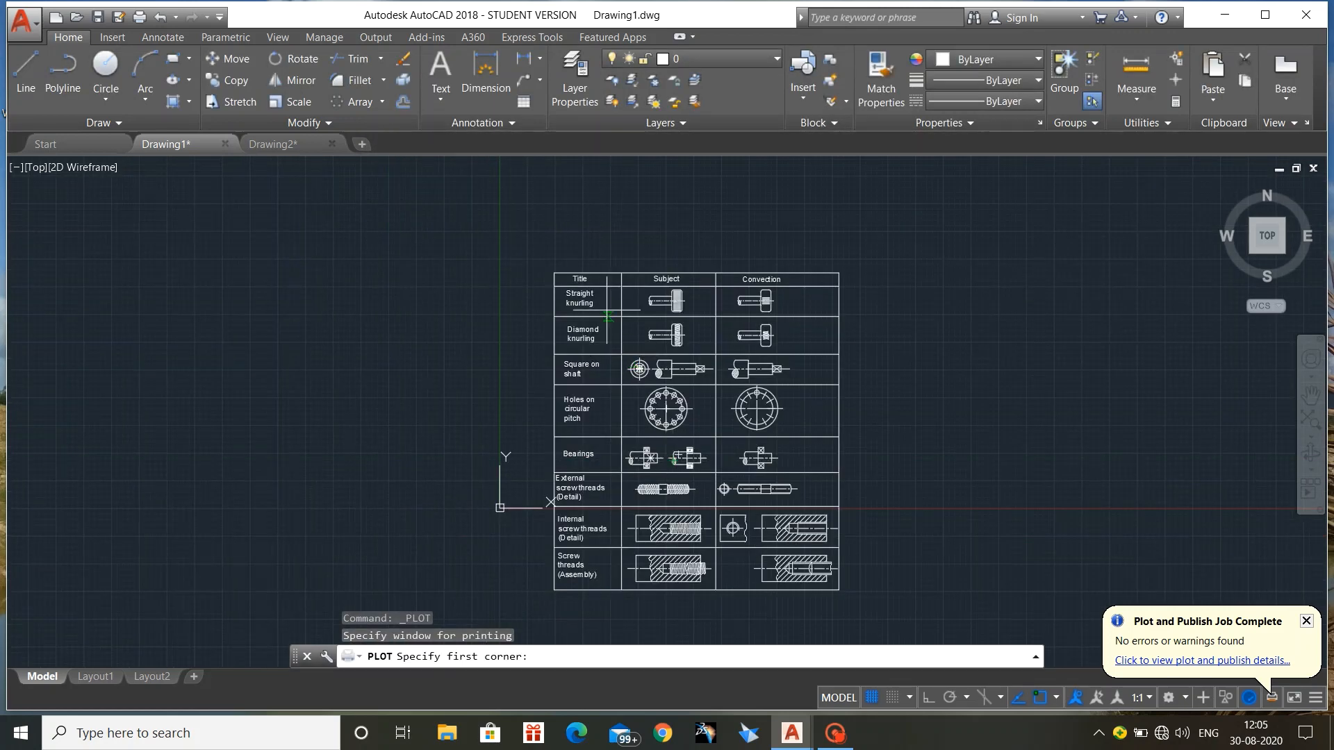
{"action": "left_click", "coordinate": [557, 270]}
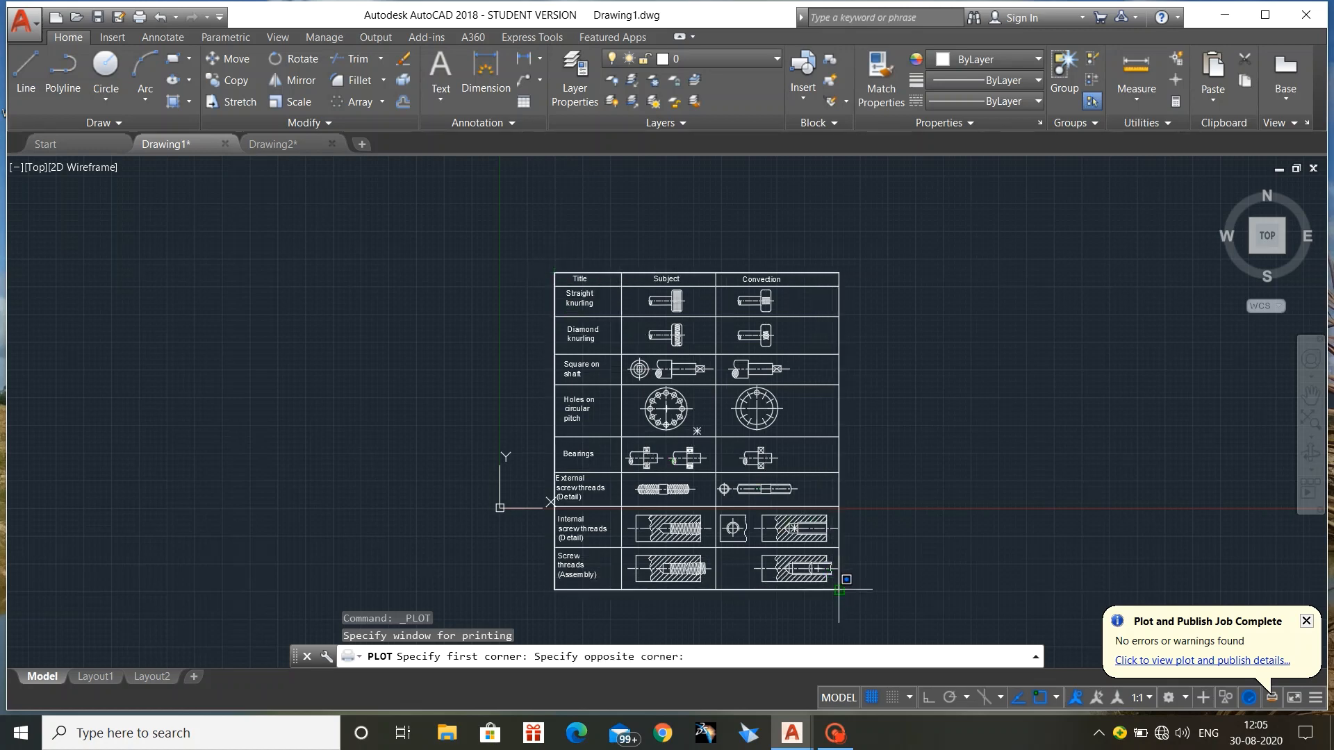
{"action": "left_click", "coordinate": [838, 589]}
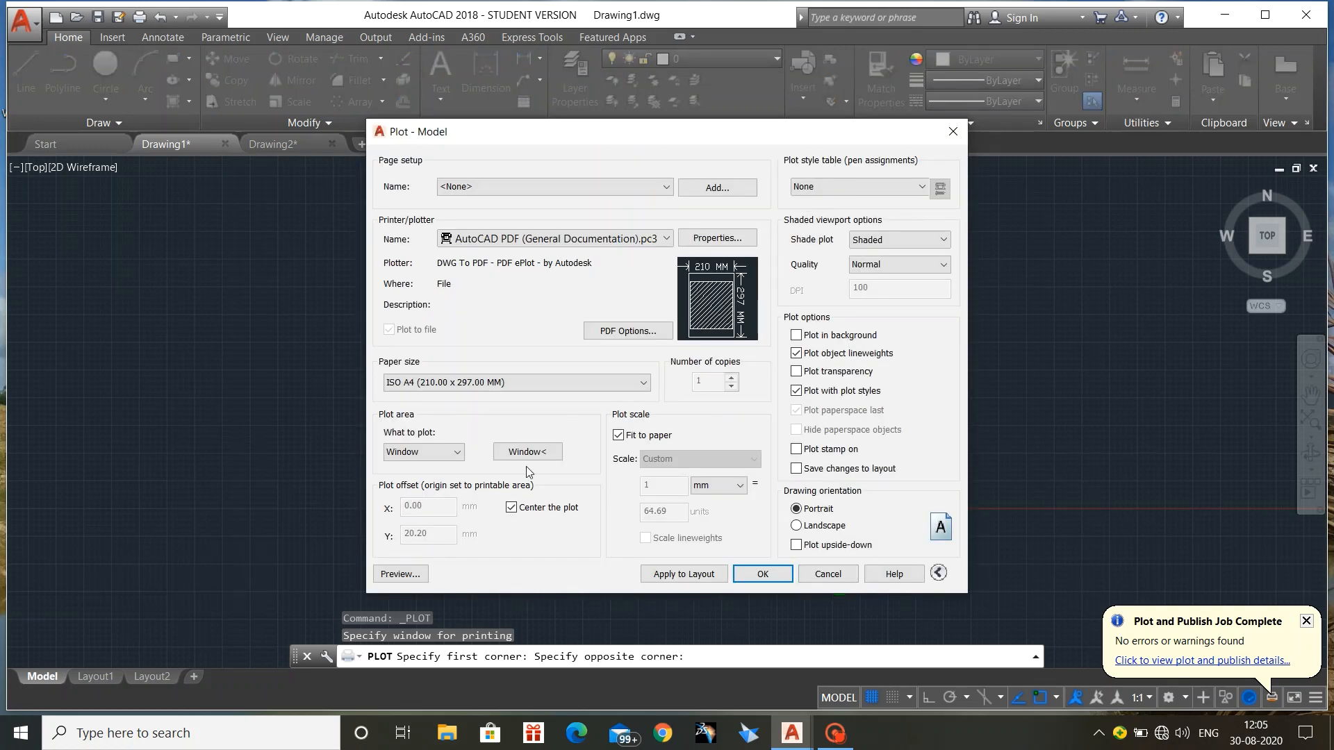
{"action": "left_click", "coordinate": [400, 573]}
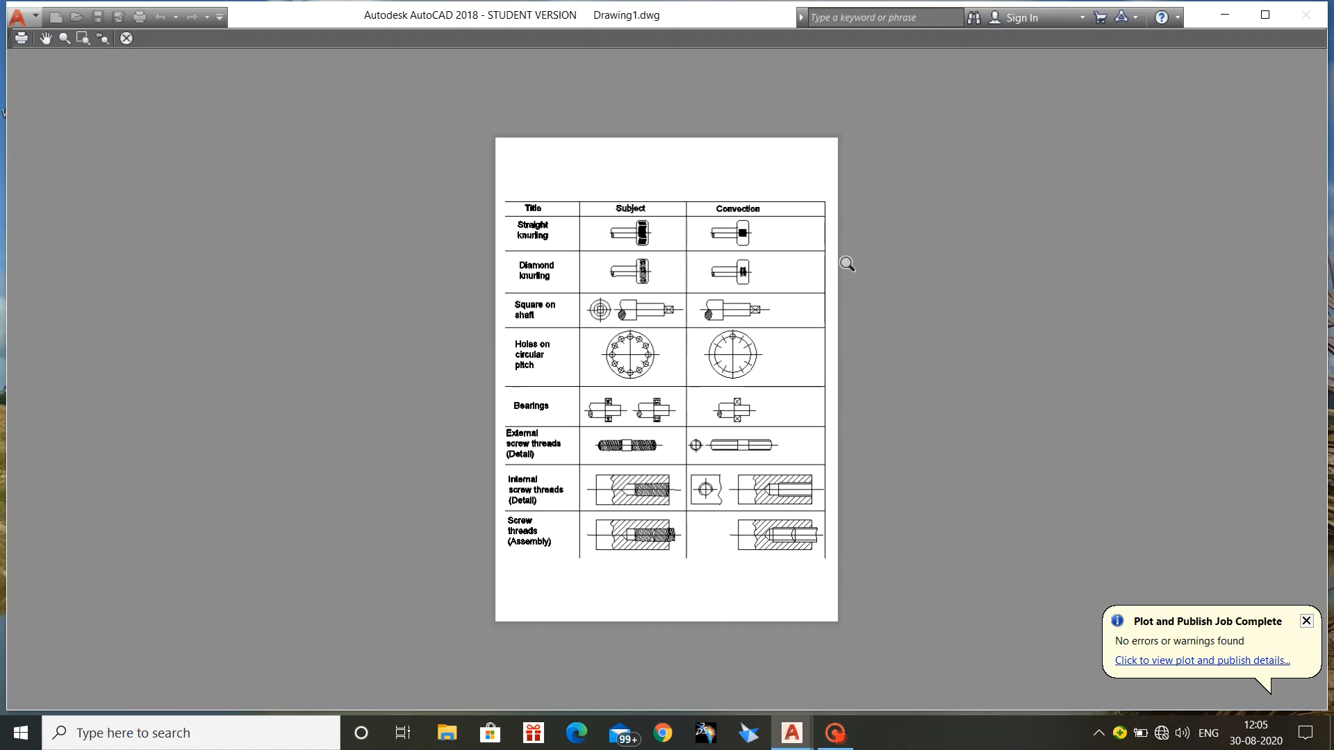
{"action": "key", "text": "Escape"}
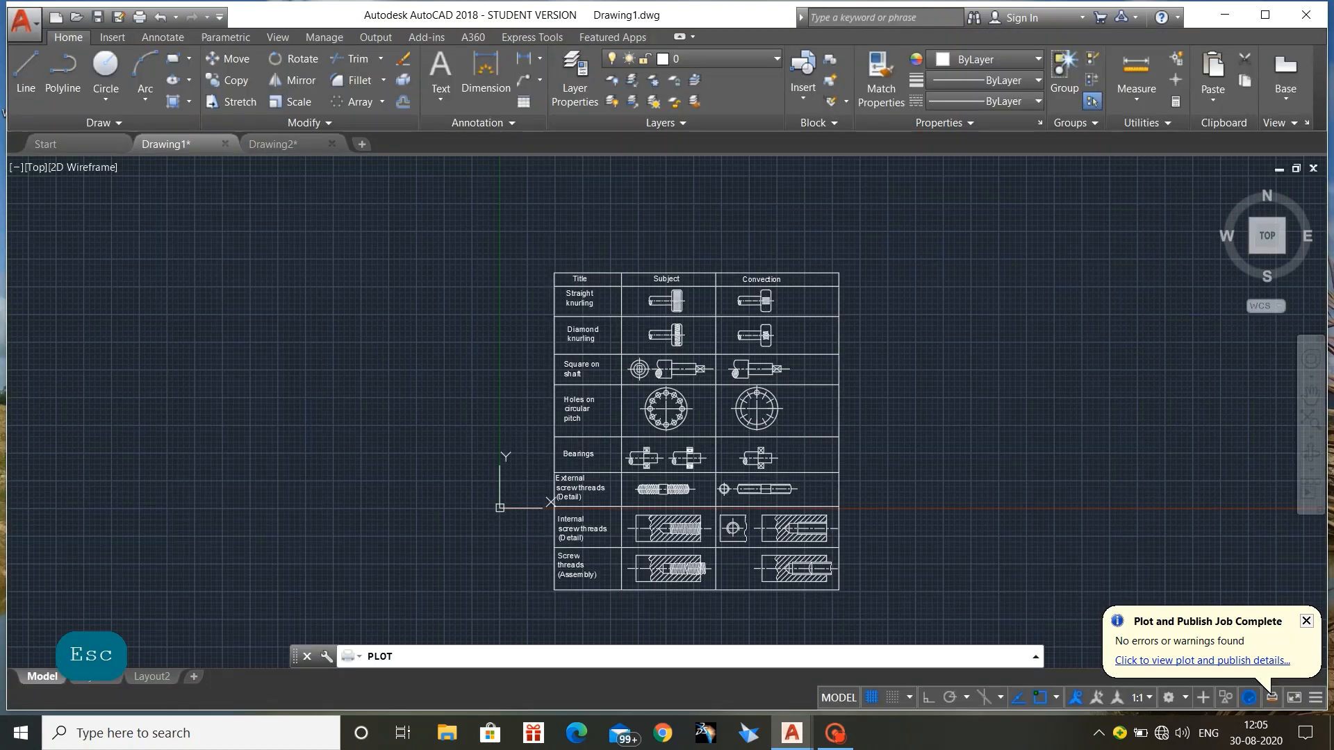
{"action": "key", "text": "Escape"}
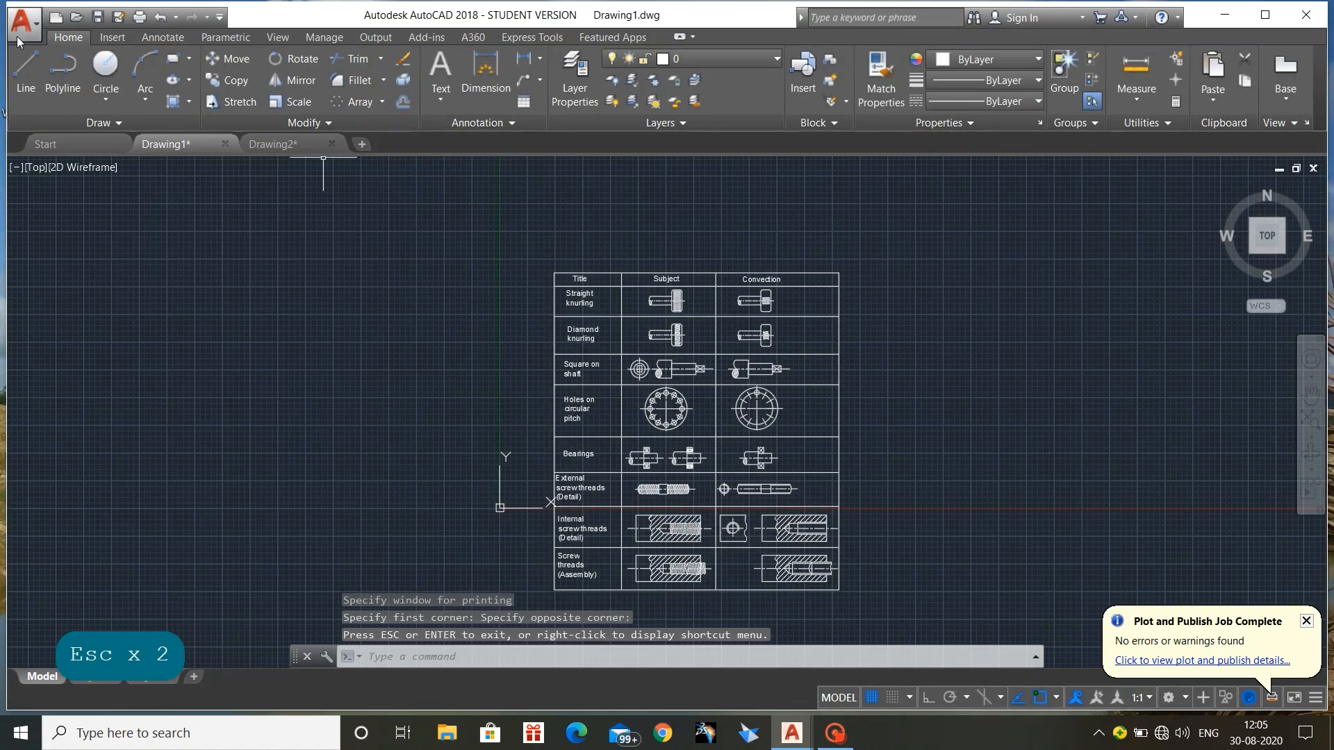
Set up a plot centered on the page, using a window plot area slightly outside the border of the whole conventions table
{"action": "left_click", "coordinate": [23, 23]}
{"action": "left_click", "coordinate": [64, 392]}
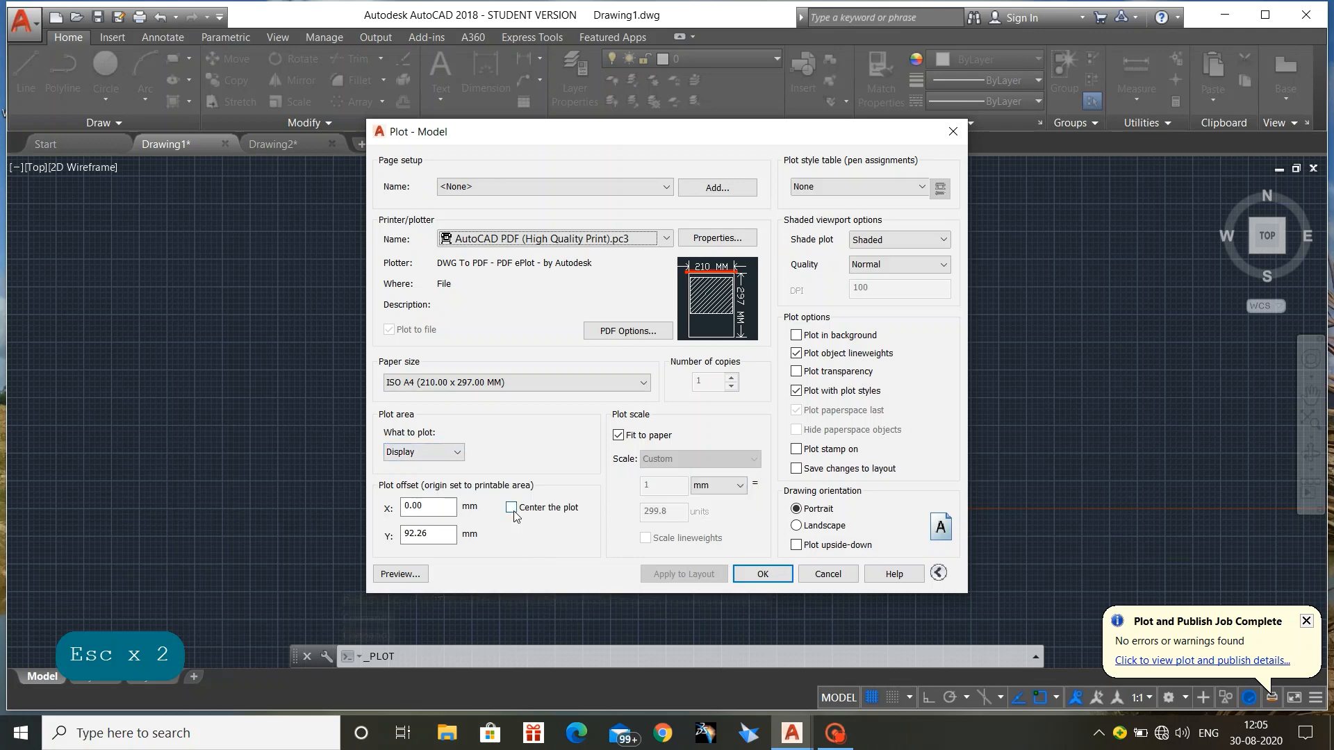
{"action": "left_click", "coordinate": [513, 511]}
{"action": "left_click", "coordinate": [455, 453]}
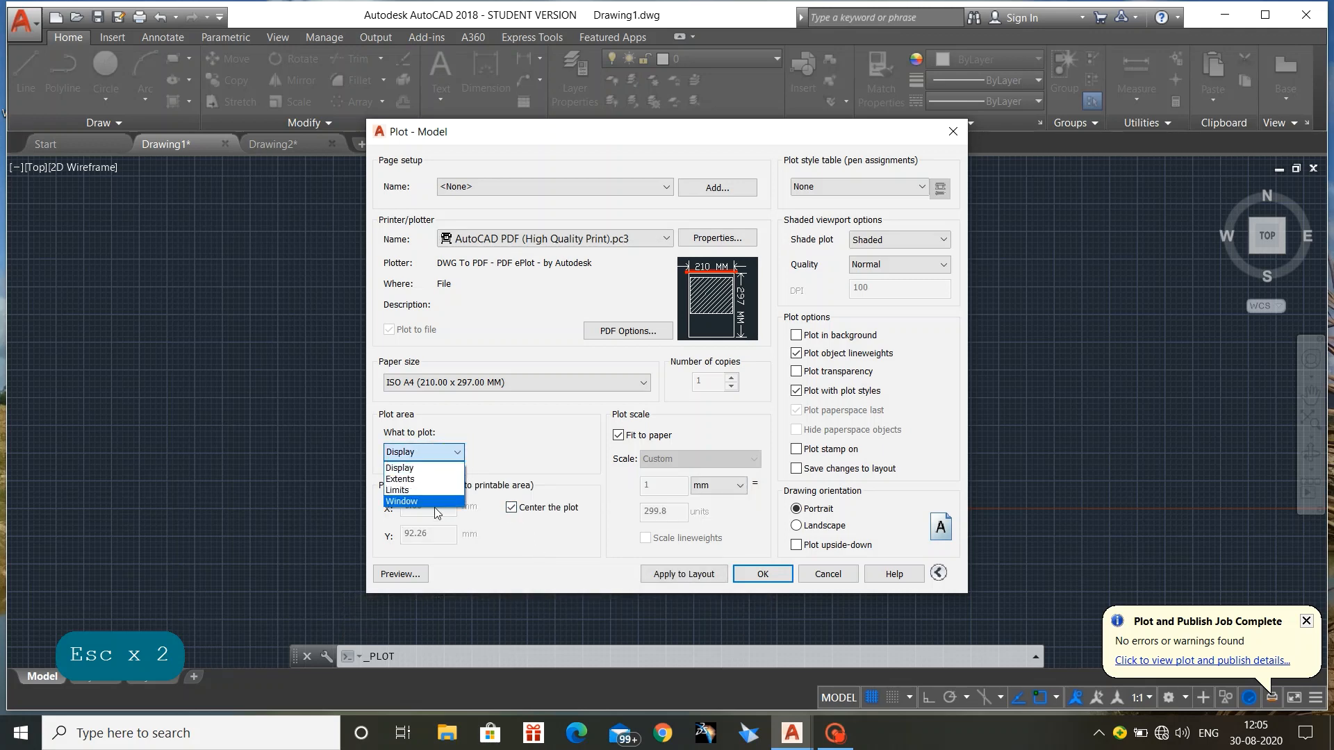
{"action": "left_click", "coordinate": [425, 501]}
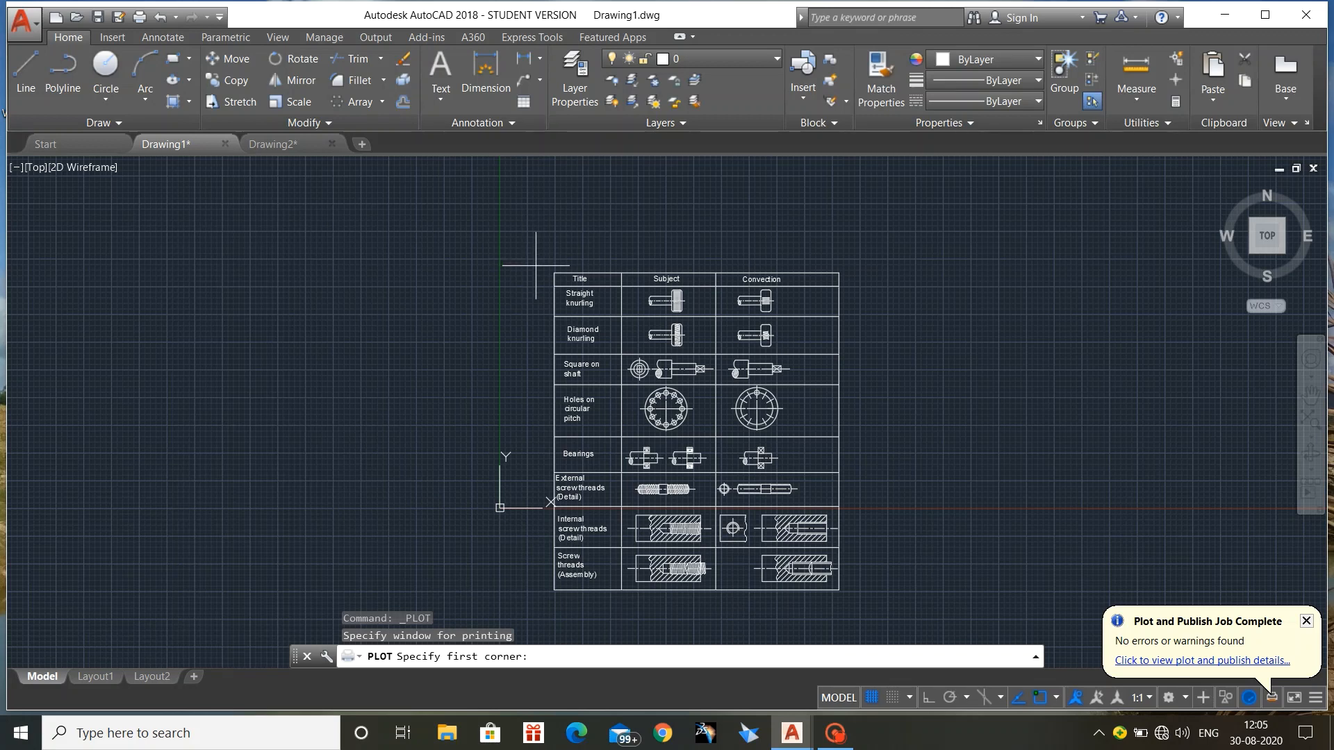
{"action": "left_click", "coordinate": [535, 265]}
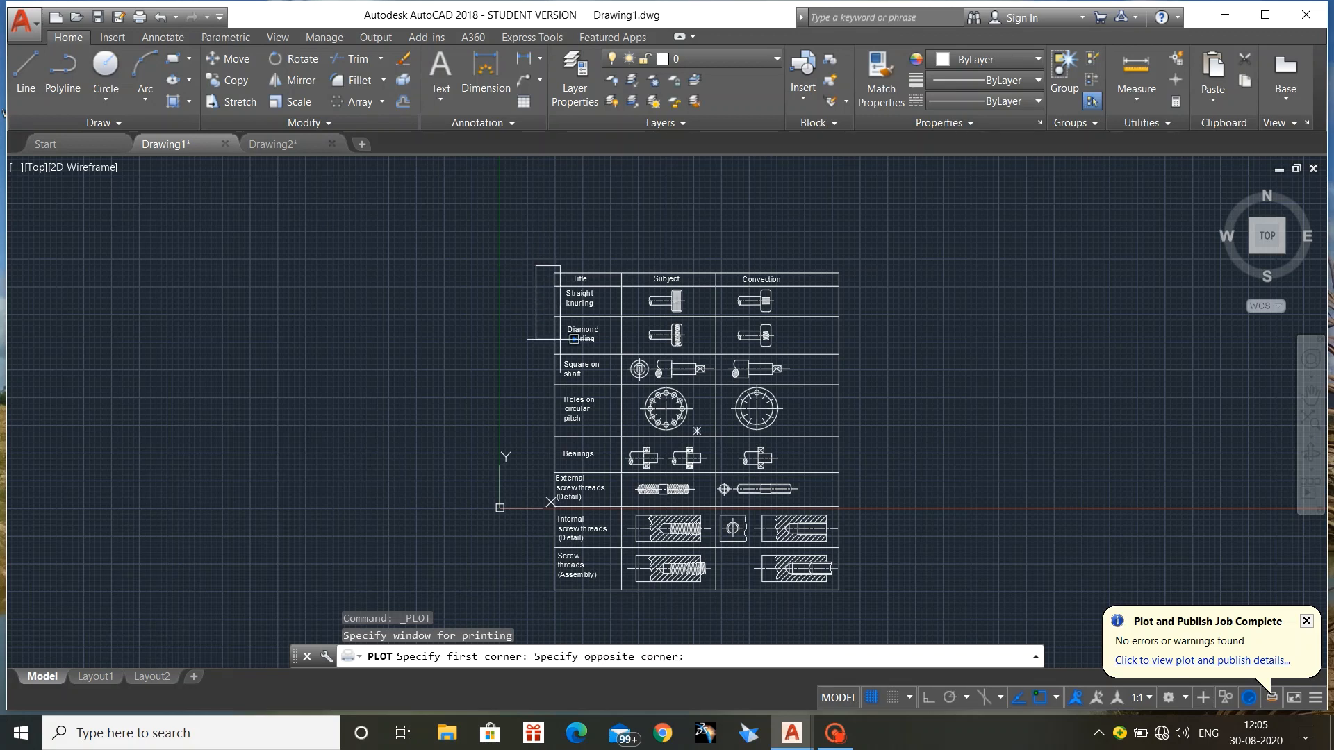
{"action": "left_click", "coordinate": [850, 603]}
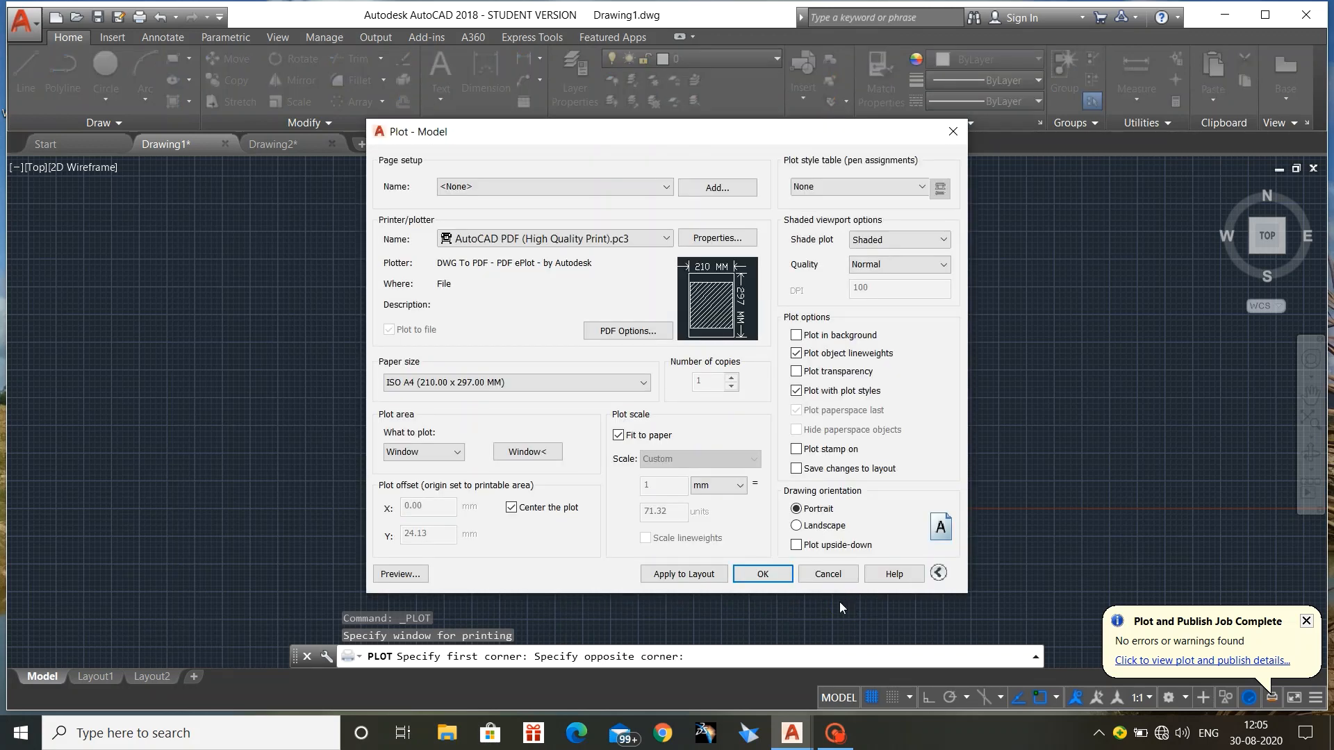
Preview the plot and check that the table's full border fits on the page
{"action": "left_click", "coordinate": [398, 573]}
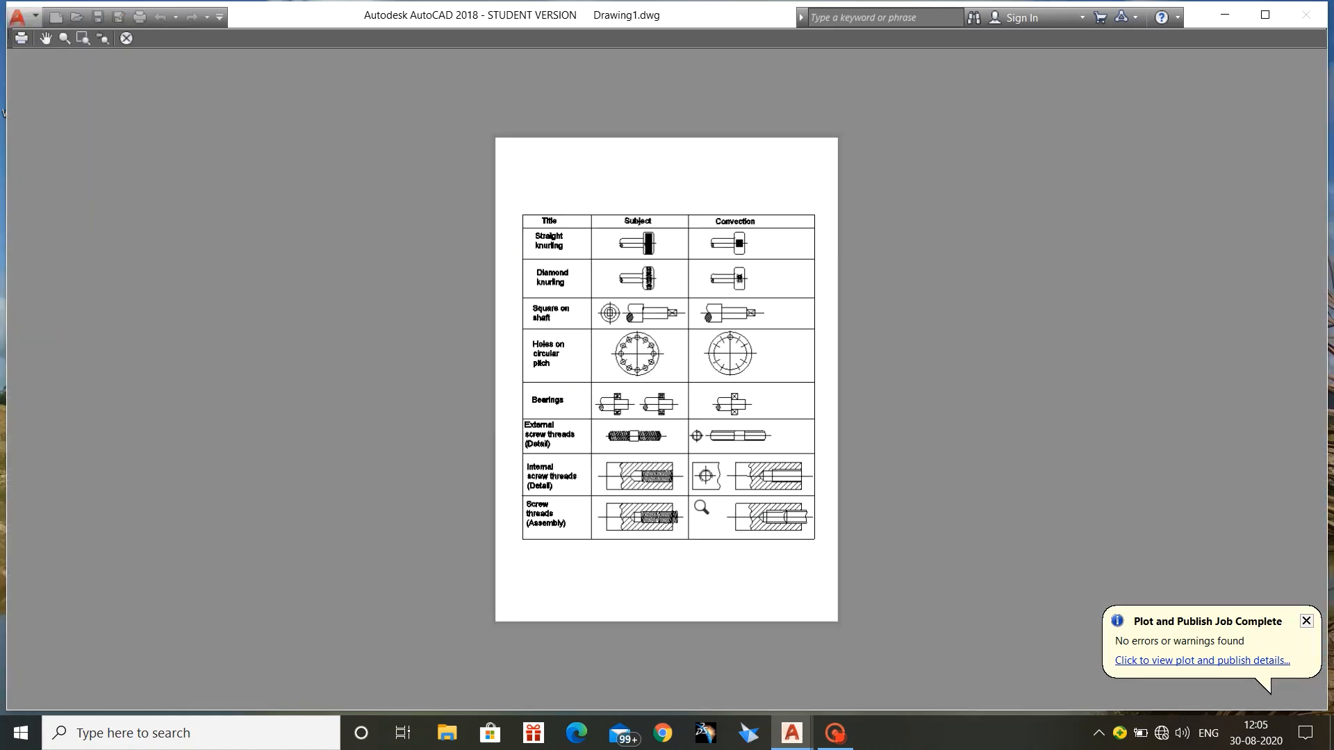
{"action": "scroll", "coordinate": [701, 507], "scroll_direction": "up", "scroll_amount": 1}
{"action": "middle_click_drag", "start_coordinate": [724, 421], "coordinate": [747, 554]}
{"action": "key", "text": "Escape"}
{"action": "key", "text": "Escape"}
{"action": "key", "text": "Escape"}
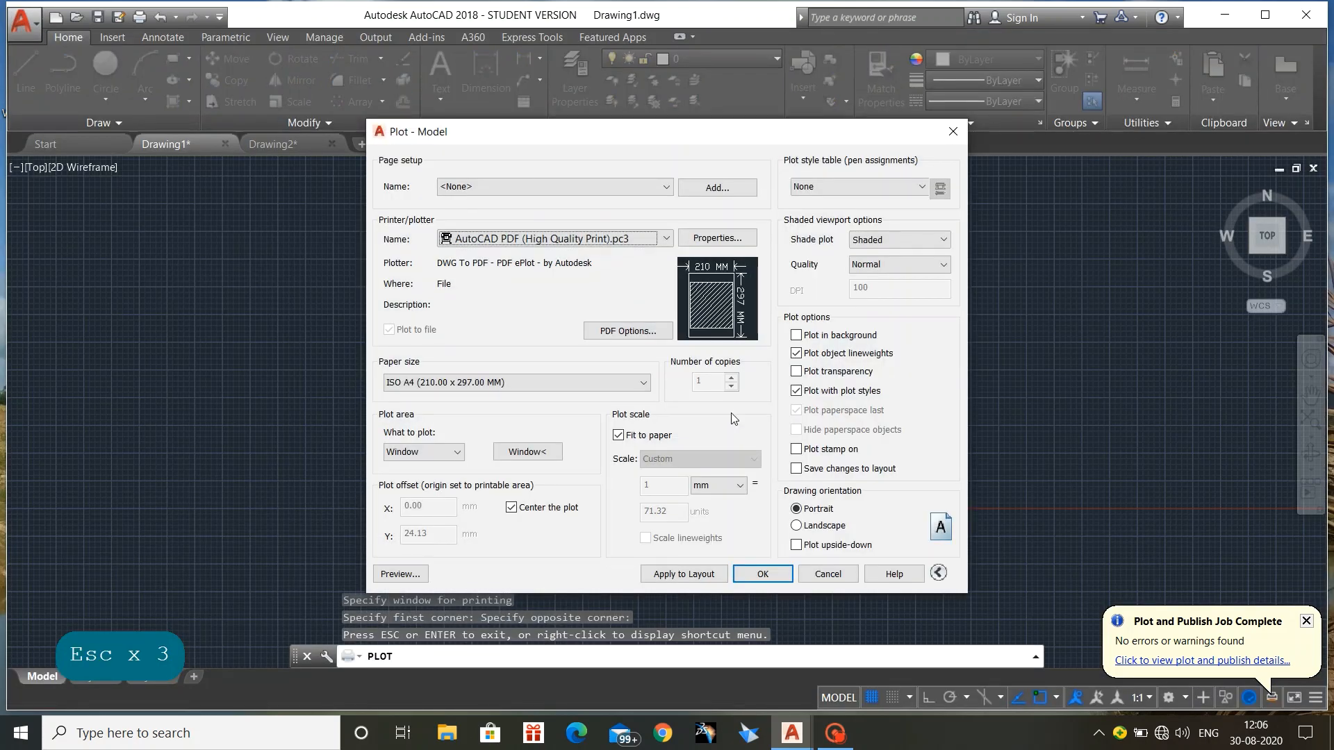
Plot the table to a PDF file saved on the Desktop as Drawing1-Model.pdf
{"action": "left_click", "coordinate": [762, 574]}
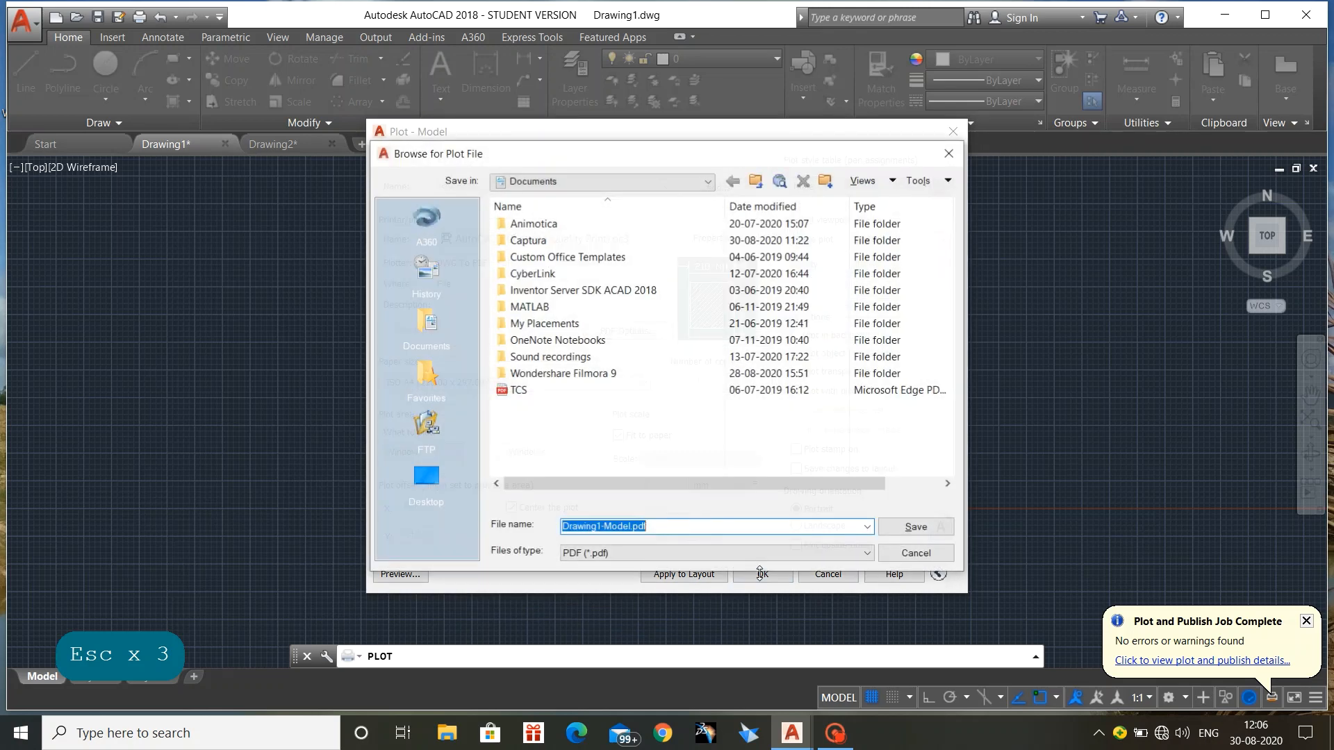
{"action": "left_click", "coordinate": [422, 485]}
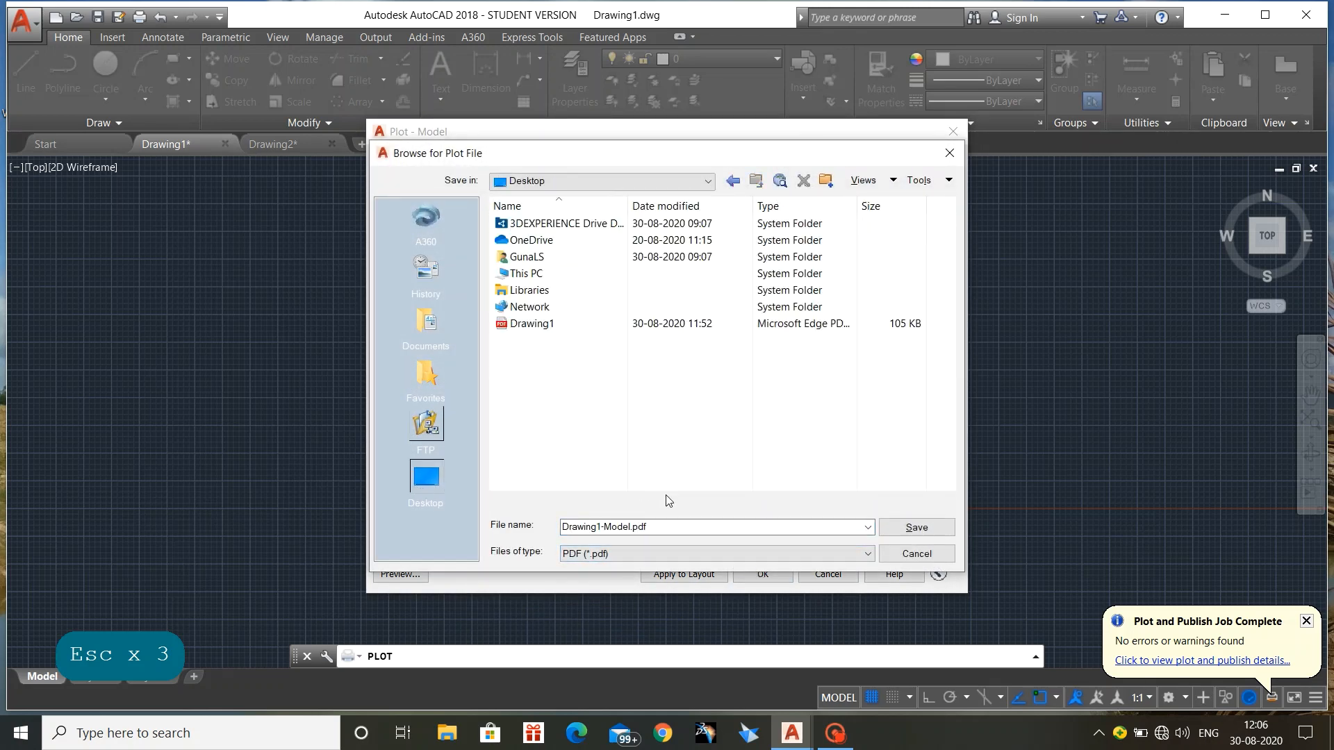
{"action": "left_click", "coordinate": [917, 527]}
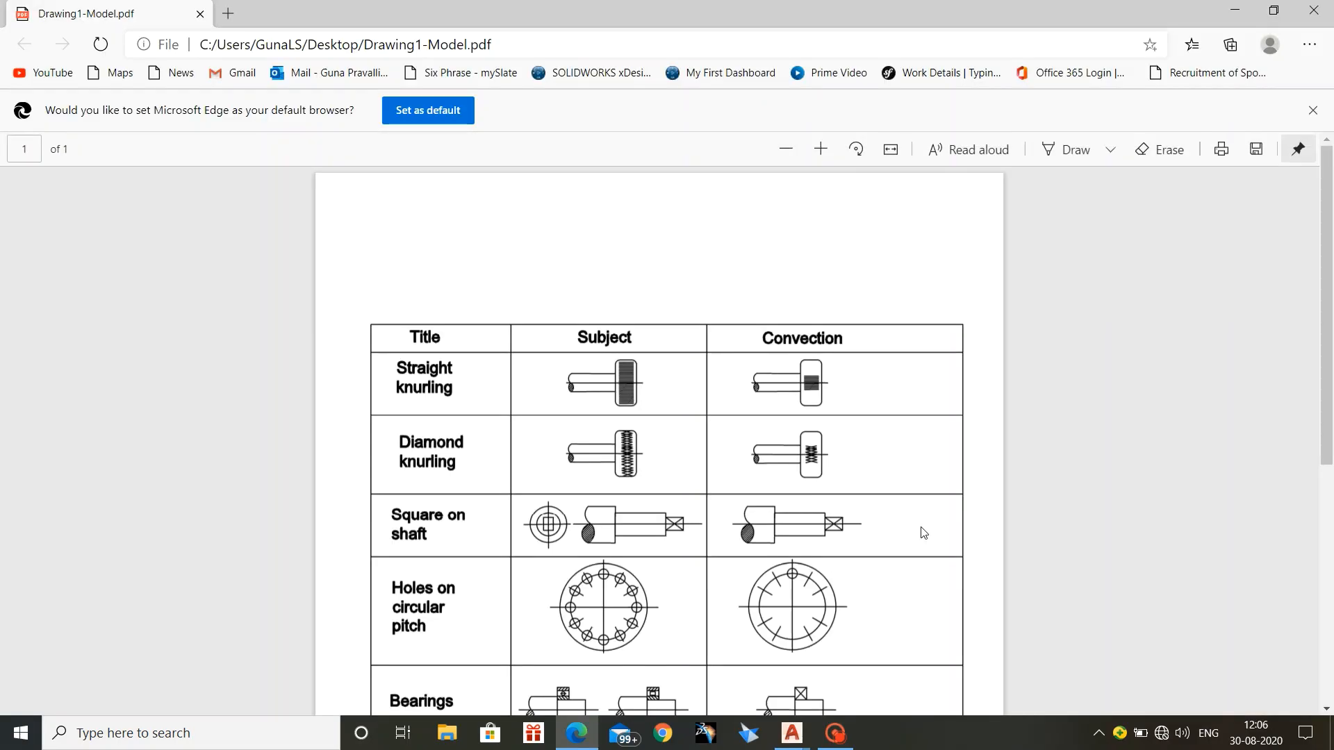
Examine the plotted table in the PDF from the straight knurling row down to the screw threads assembly row
{"action": "scroll", "coordinate": [923, 533], "scroll_direction": "down", "scroll_amount": 4}
{"action": "scroll", "coordinate": [923, 533], "scroll_direction": "down", "scroll_amount": 3}
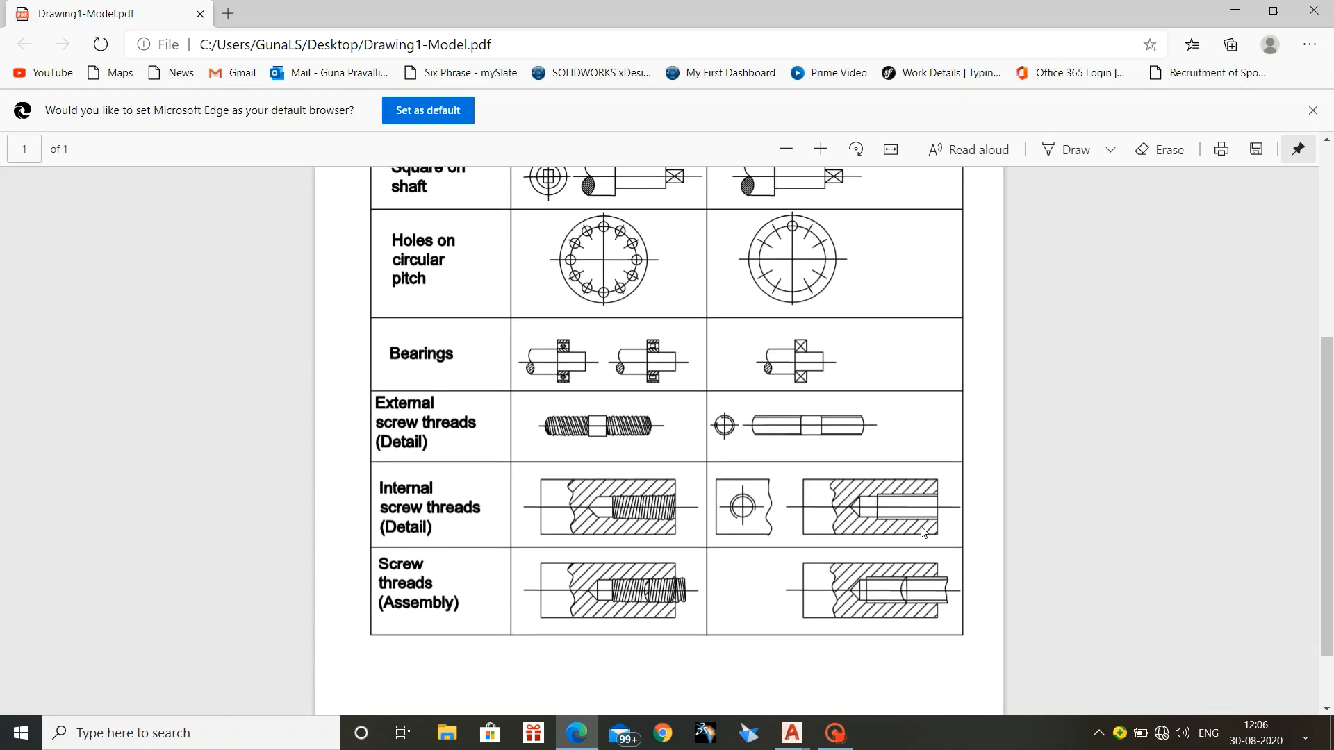
{"action": "scroll", "coordinate": [921, 532], "scroll_direction": "up", "scroll_amount": 6}
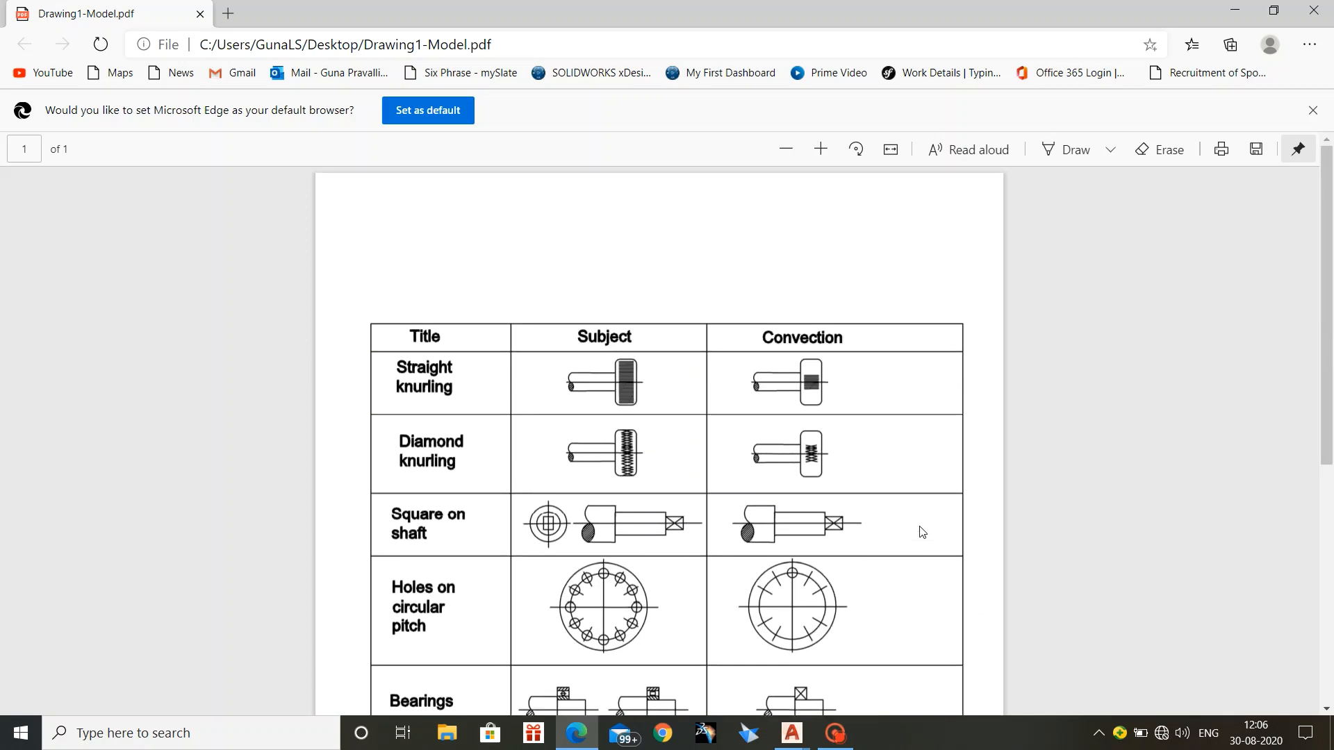
{"action": "scroll", "coordinate": [922, 532], "scroll_direction": "down", "scroll_amount": 3}
{"action": "scroll", "coordinate": [922, 532], "scroll_direction": "up", "scroll_amount": 1}
{"action": "key", "text": "Escape"}
{"action": "key", "text": "Escape"}
{"action": "key", "text": "Escape"}
{"action": "key", "text": "Escape"}
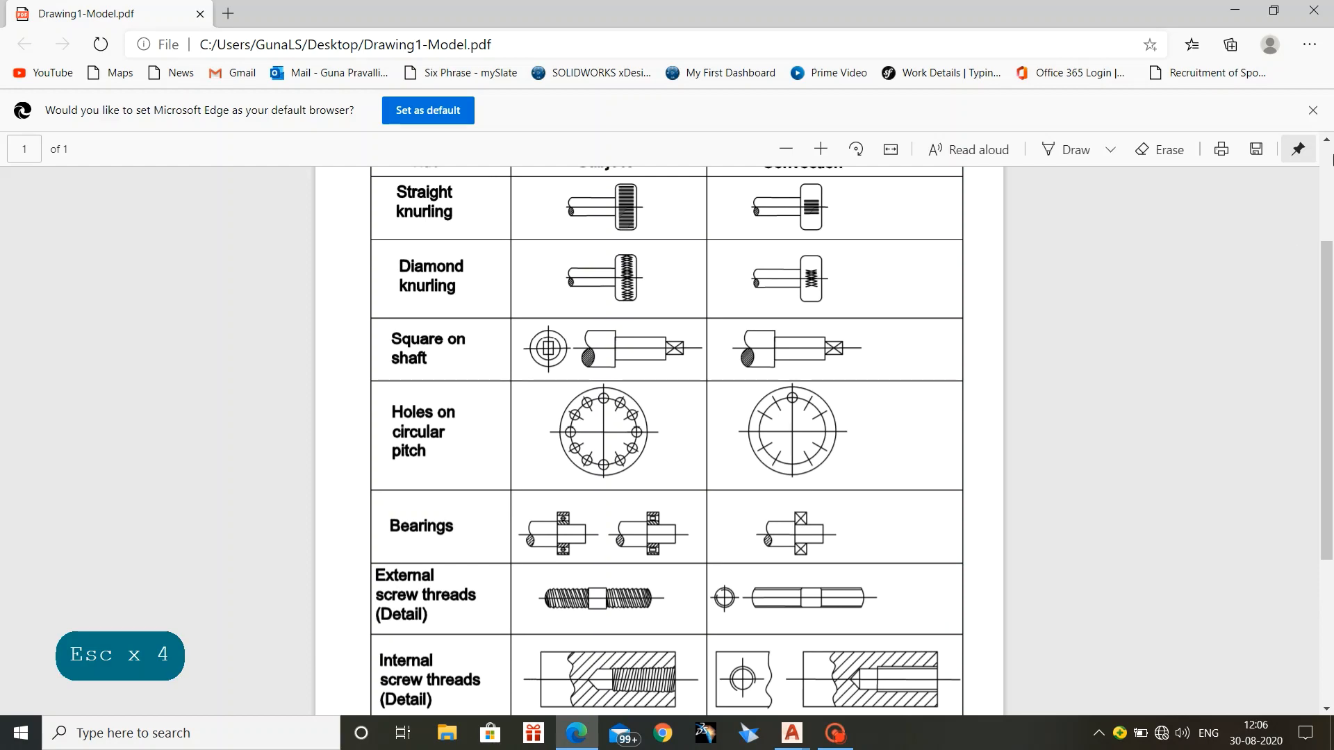
Dismiss the default browser prompt, review the full PDF page once more, and close the PDF
{"action": "left_click", "coordinate": [1313, 110]}
{"action": "scroll", "coordinate": [1103, 315], "scroll_direction": "down", "scroll_amount": 2}
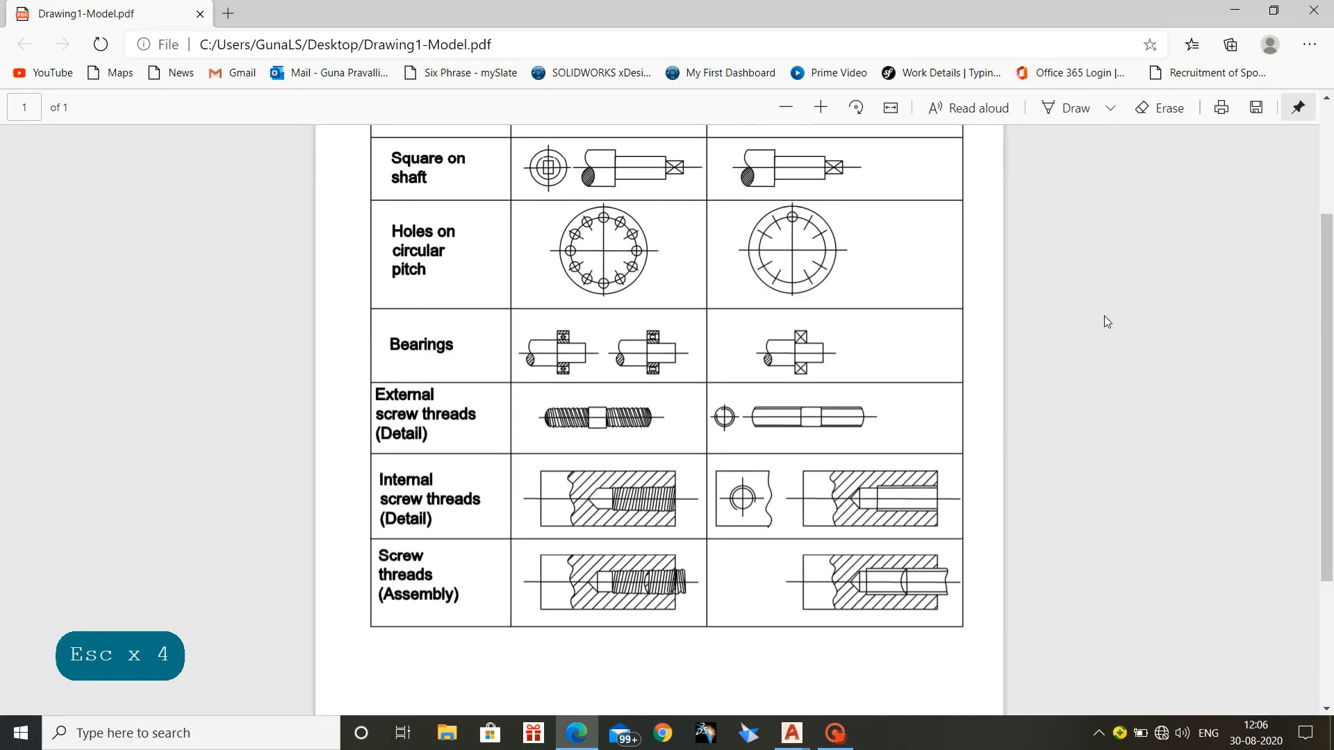
{"action": "scroll", "coordinate": [1103, 316], "scroll_direction": "up", "scroll_amount": 4}
{"action": "scroll", "coordinate": [1103, 315], "scroll_direction": "down", "scroll_amount": 4}
{"action": "scroll", "coordinate": [1103, 316], "scroll_direction": "up", "scroll_amount": 4}
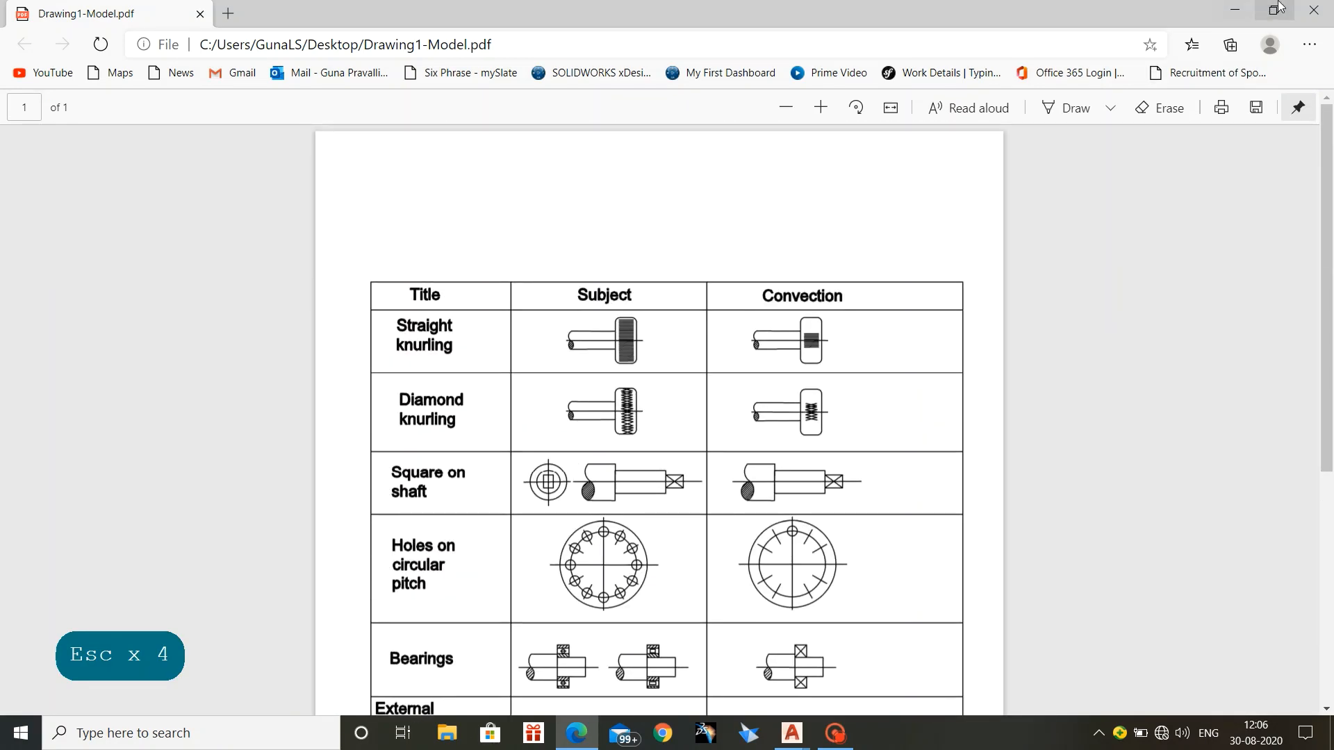
{"action": "left_click", "coordinate": [1313, 10]}
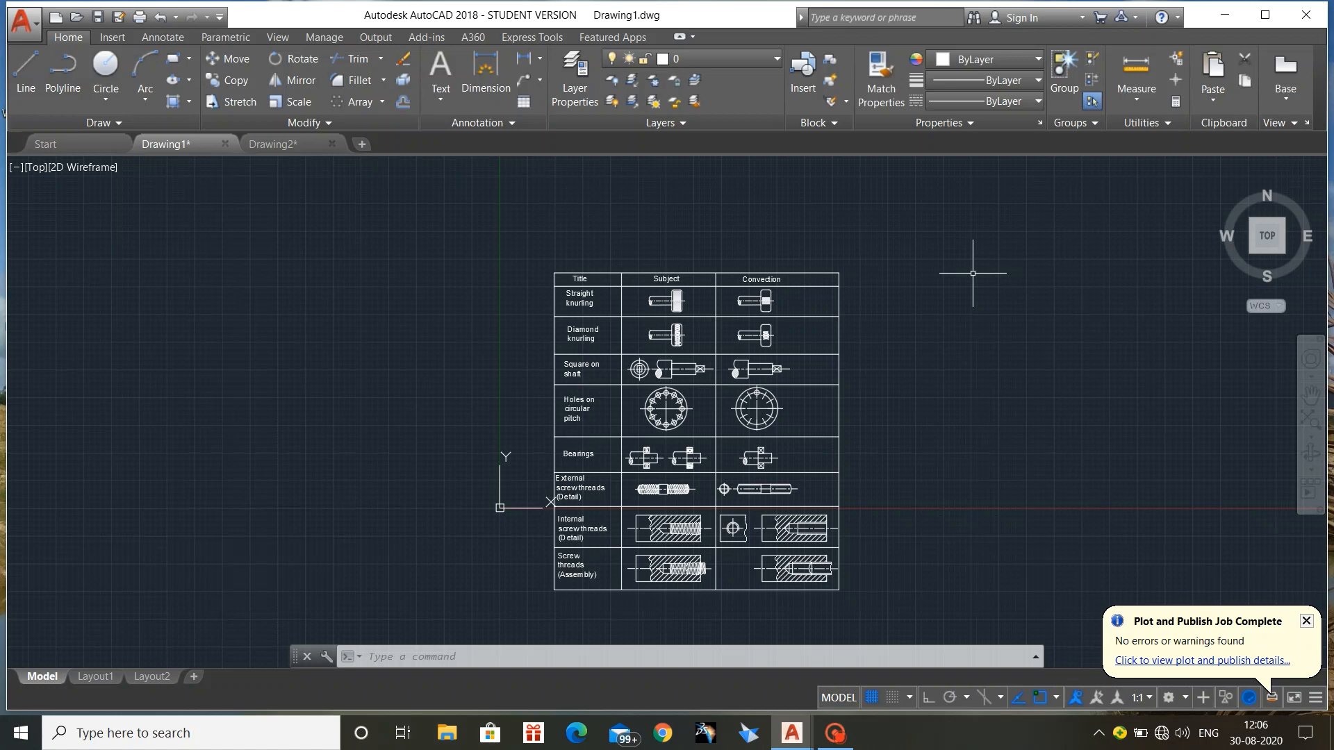
Save the conventions table drawing
{"action": "mouse_move", "coordinate": [956, 524]}
{"action": "middle_mouse_down"}
{"action": "mouse_move", "coordinate": [908, 470]}
{"action": "mouse_move", "coordinate": [945, 498]}
{"action": "middle_mouse_up"}
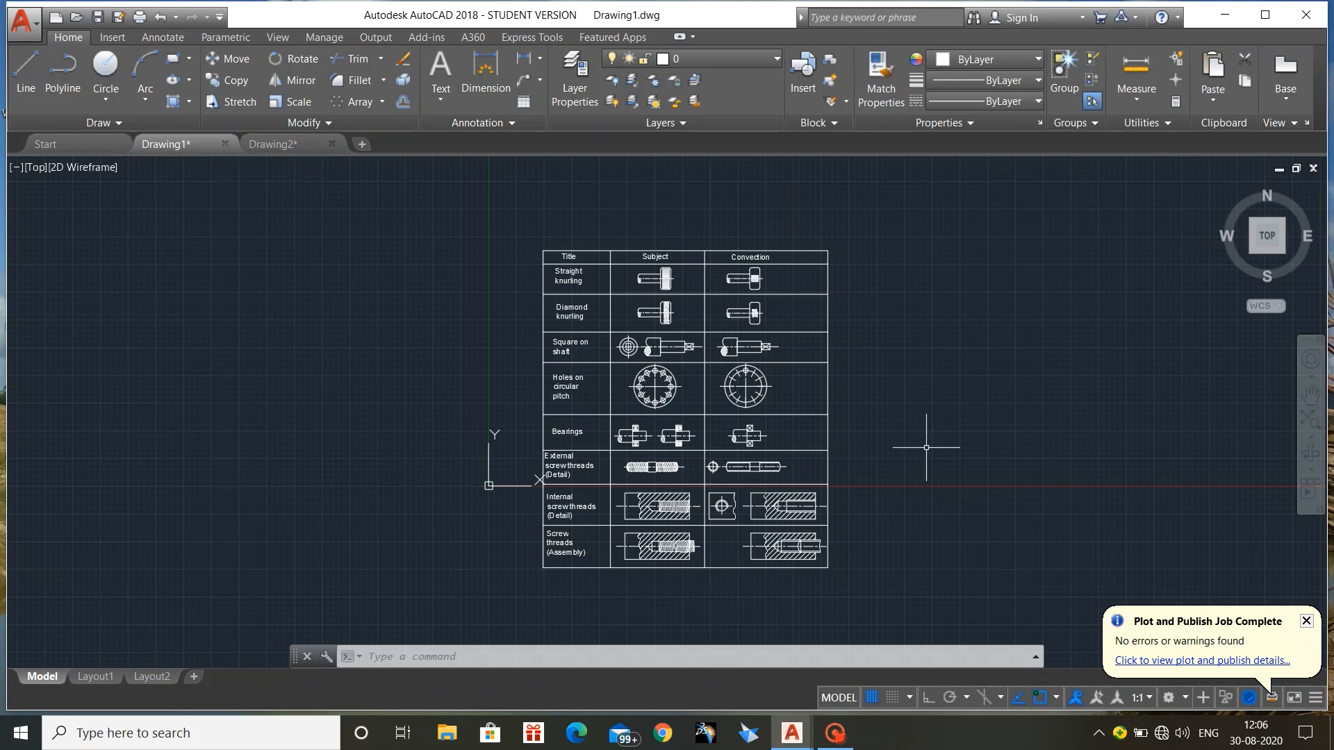
{"action": "key", "text": "ctrl+s"}
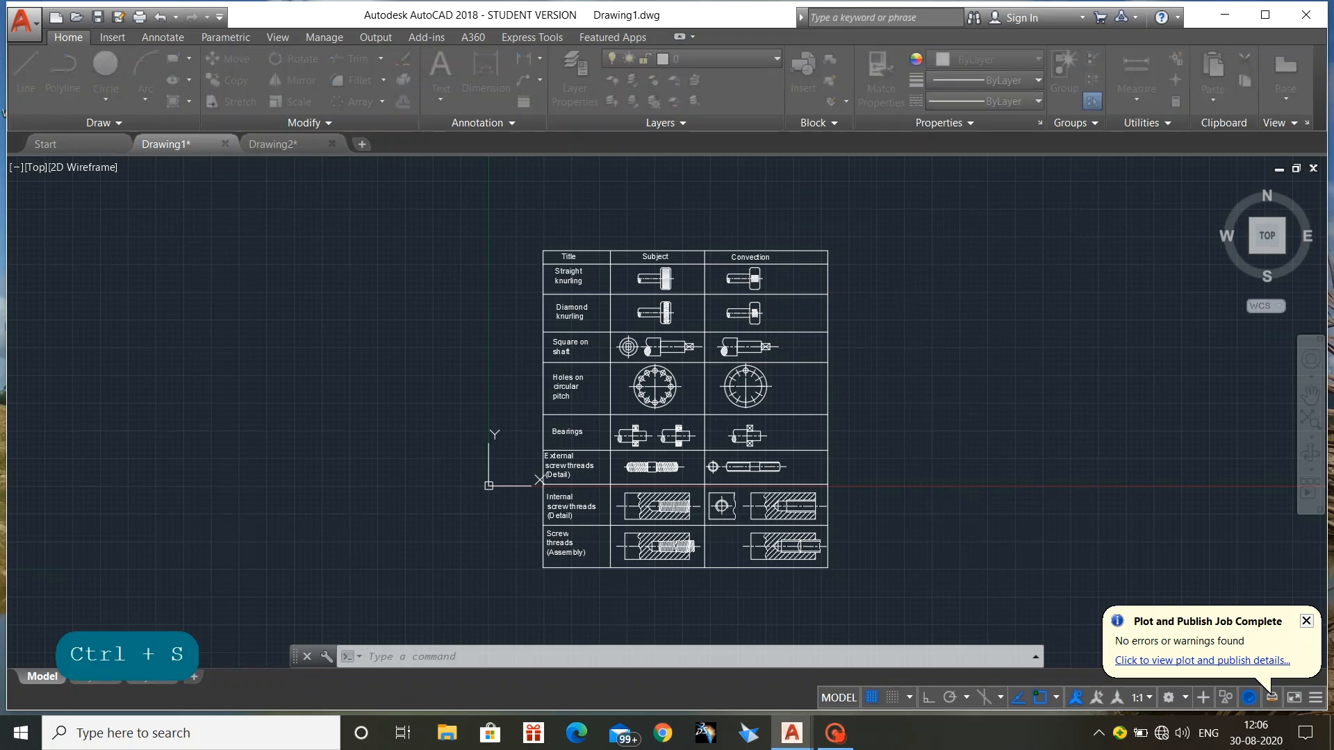